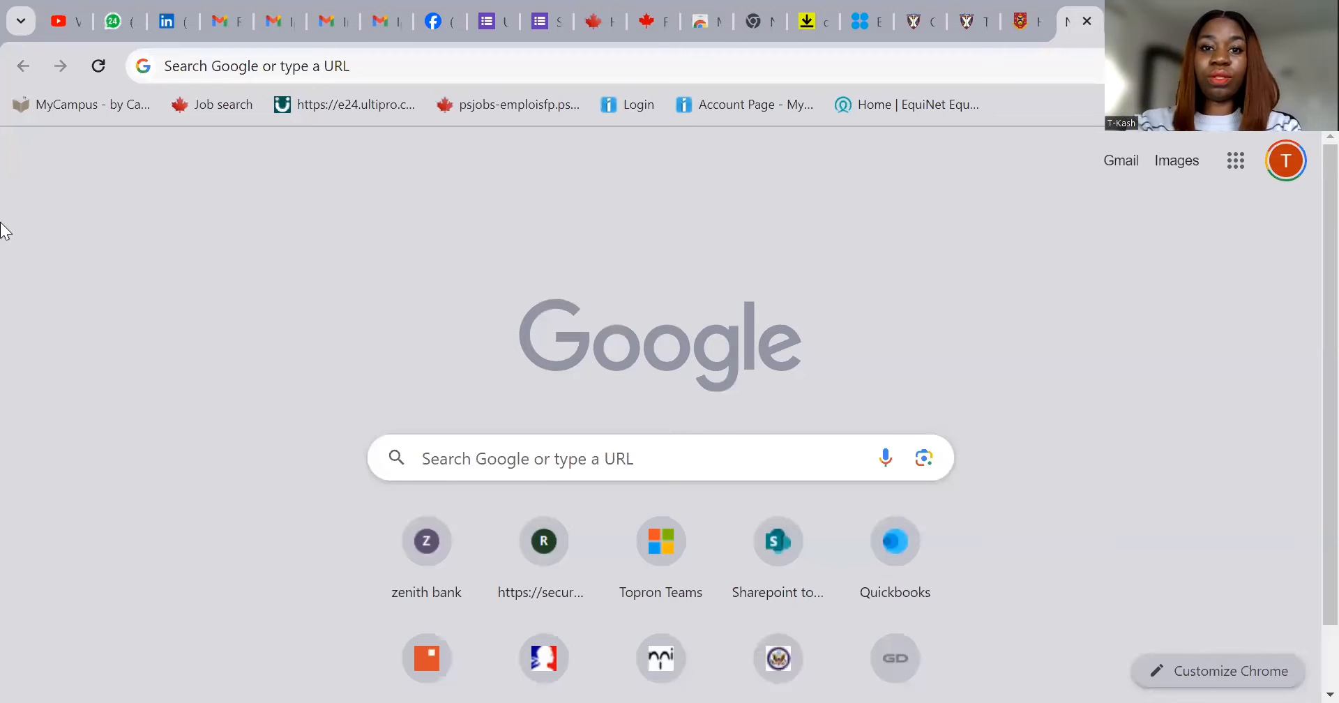
- Search Google for 'gckey login' and open Canada.ca's 'Sign in to your IRCC secure account' result
left_click(630, 62)
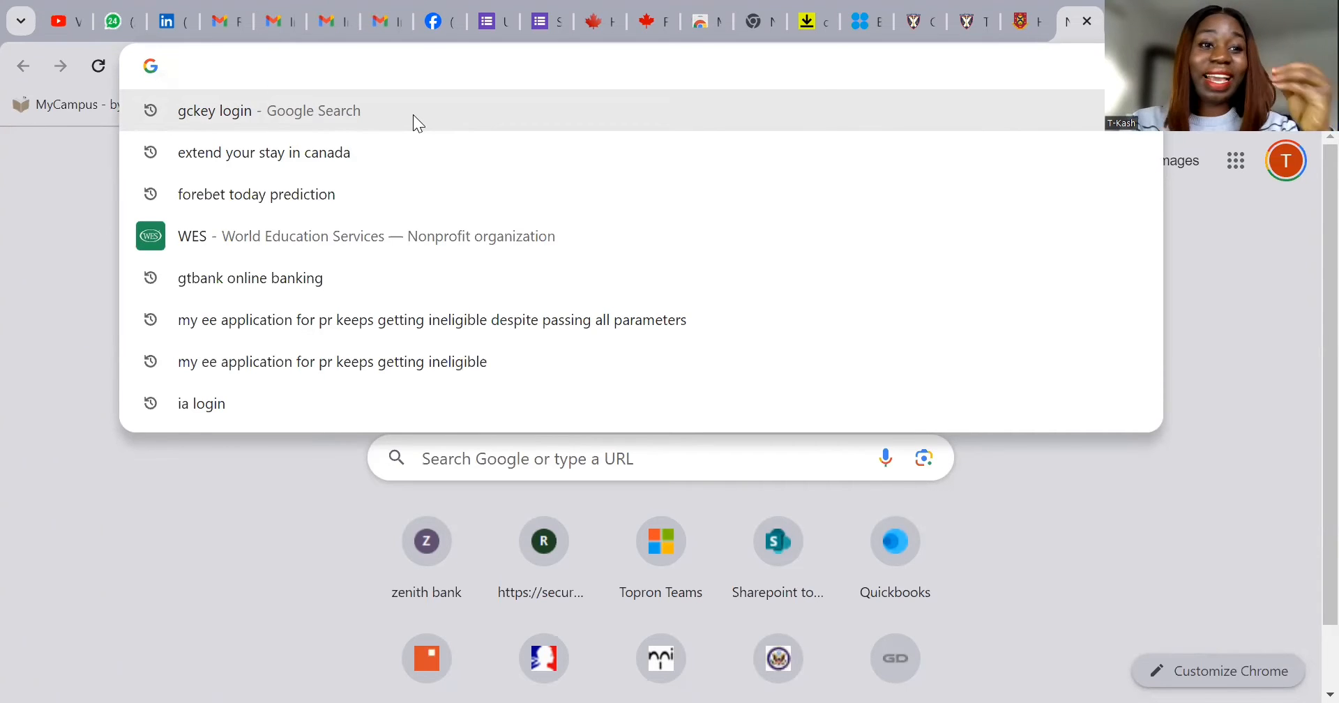
left_click(387, 117)
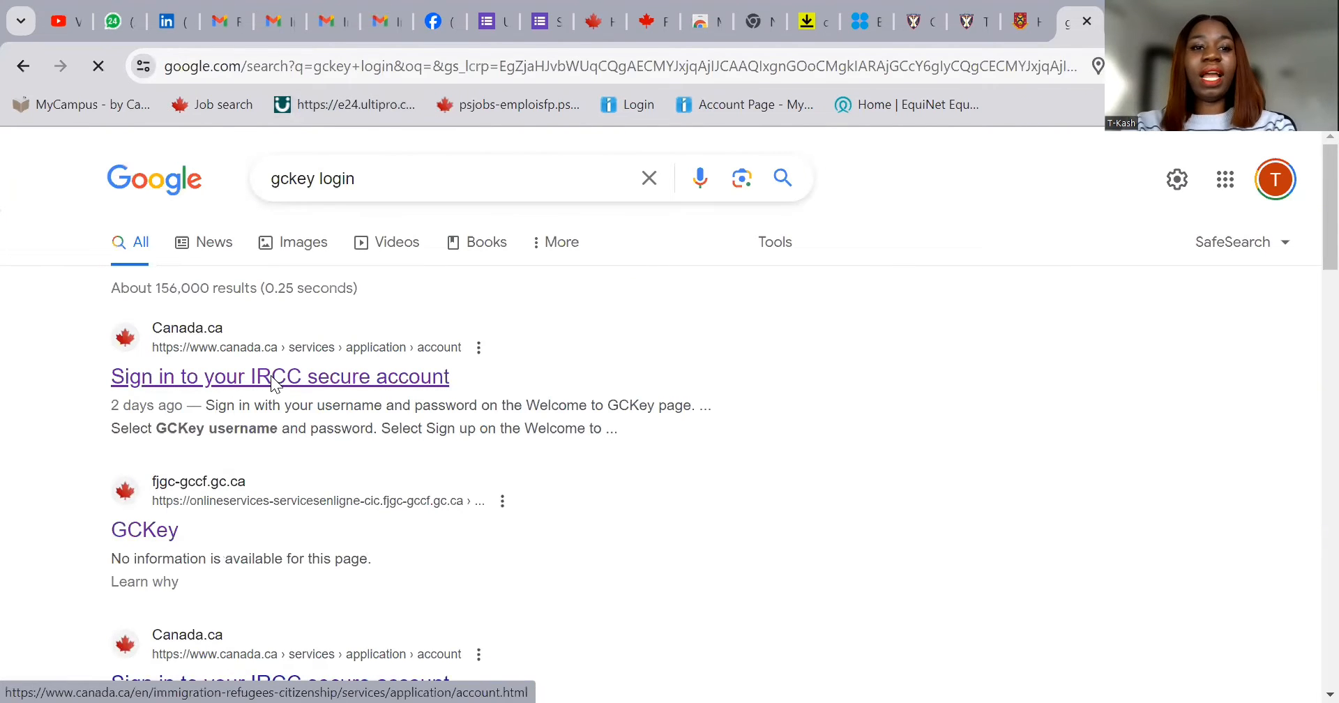
left_click(270, 377)
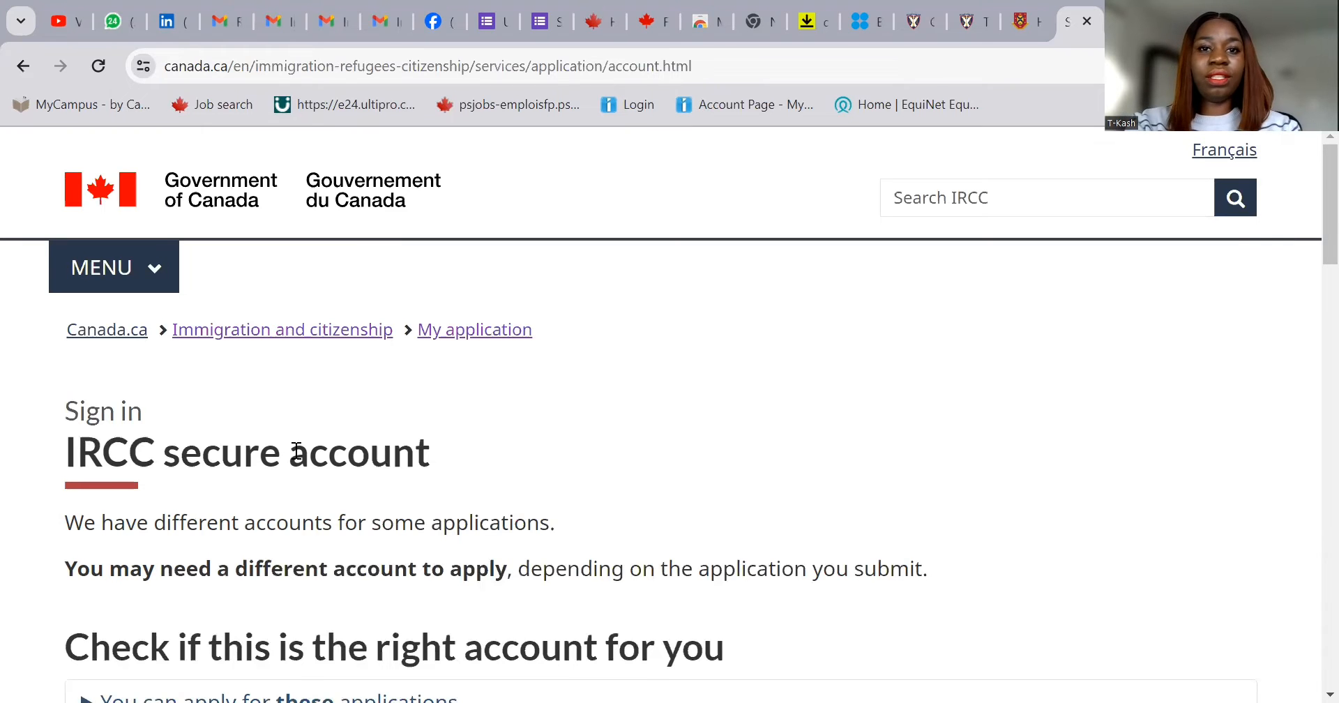
- Sign in with the GCKey username and password and continue to the IRCC account home
scroll(328, 453, "down", 4)
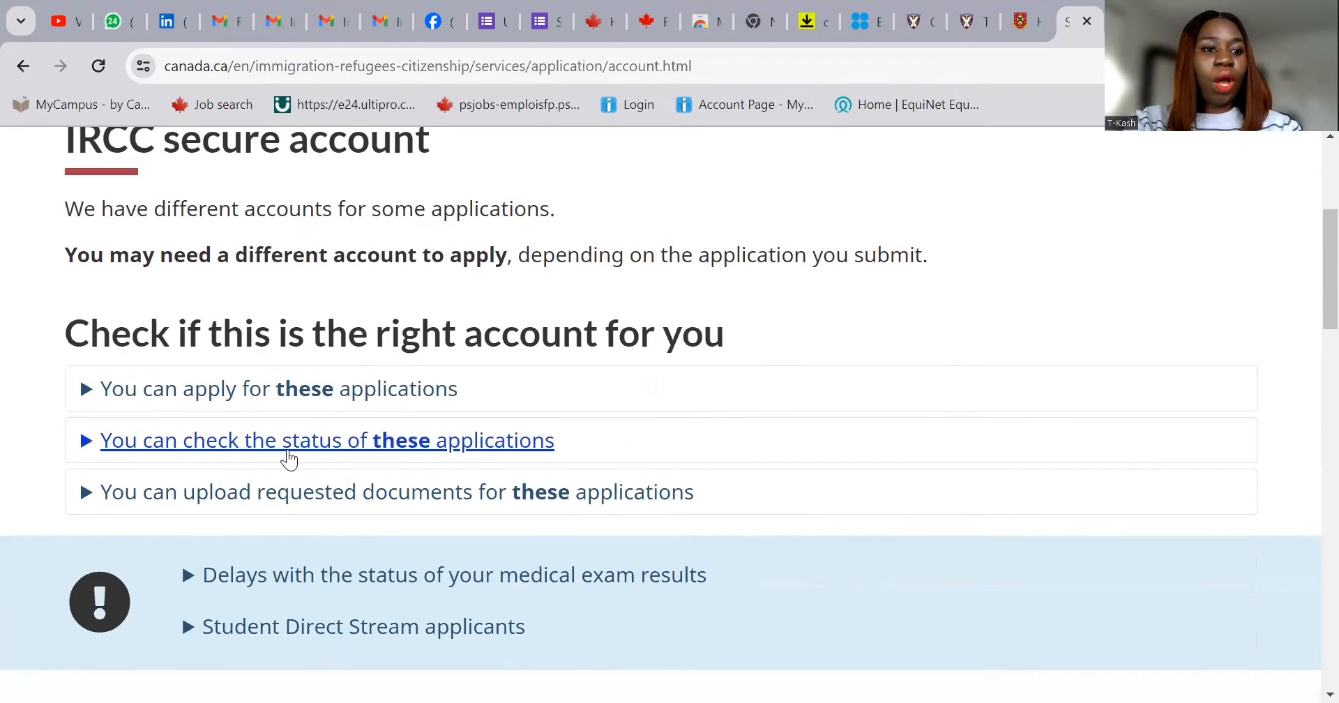
scroll(534, 391, "down", 1)
scroll(533, 390, "down", 5)
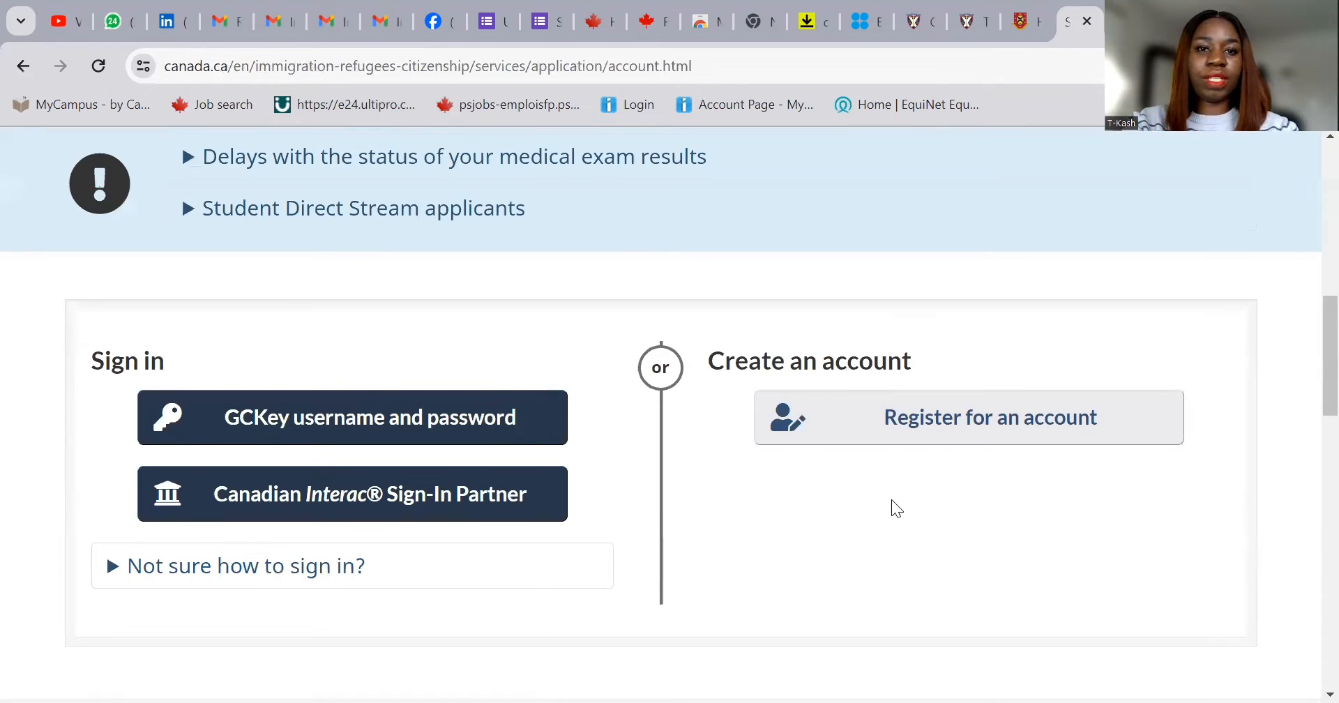
left_click(345, 417)
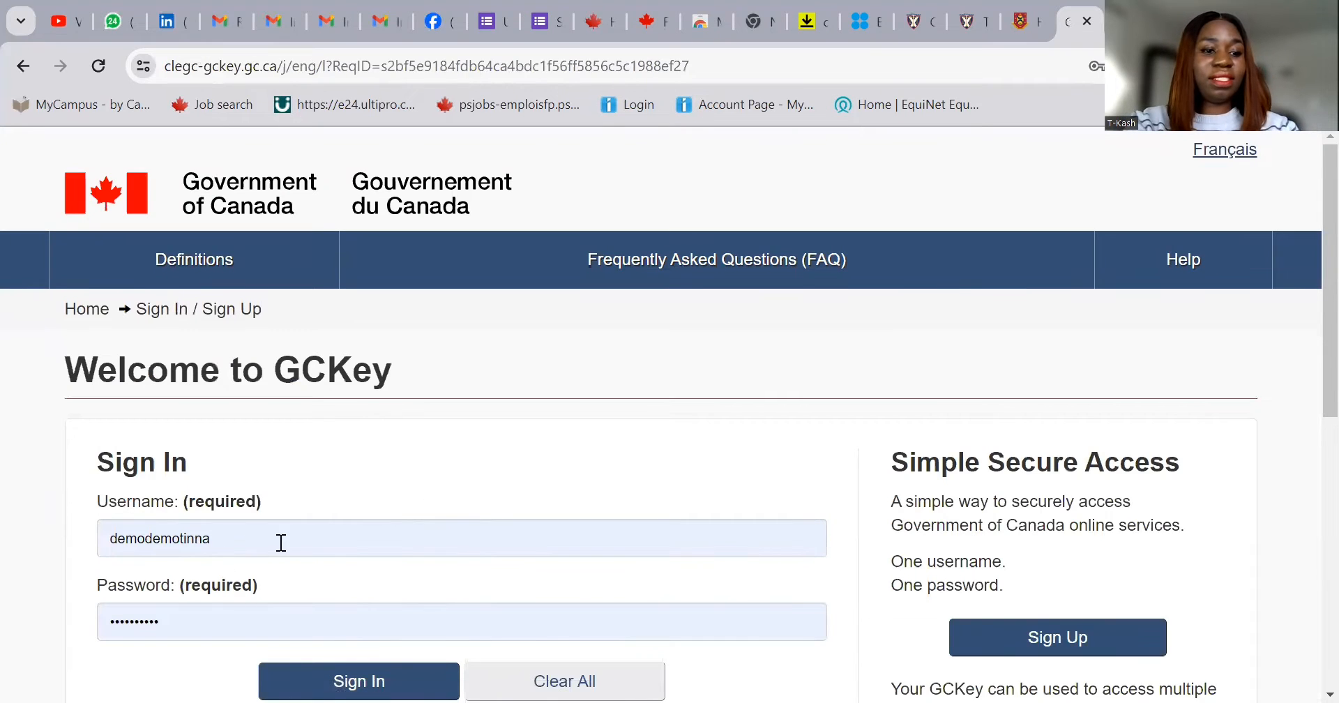
scroll(321, 525, "down", 1)
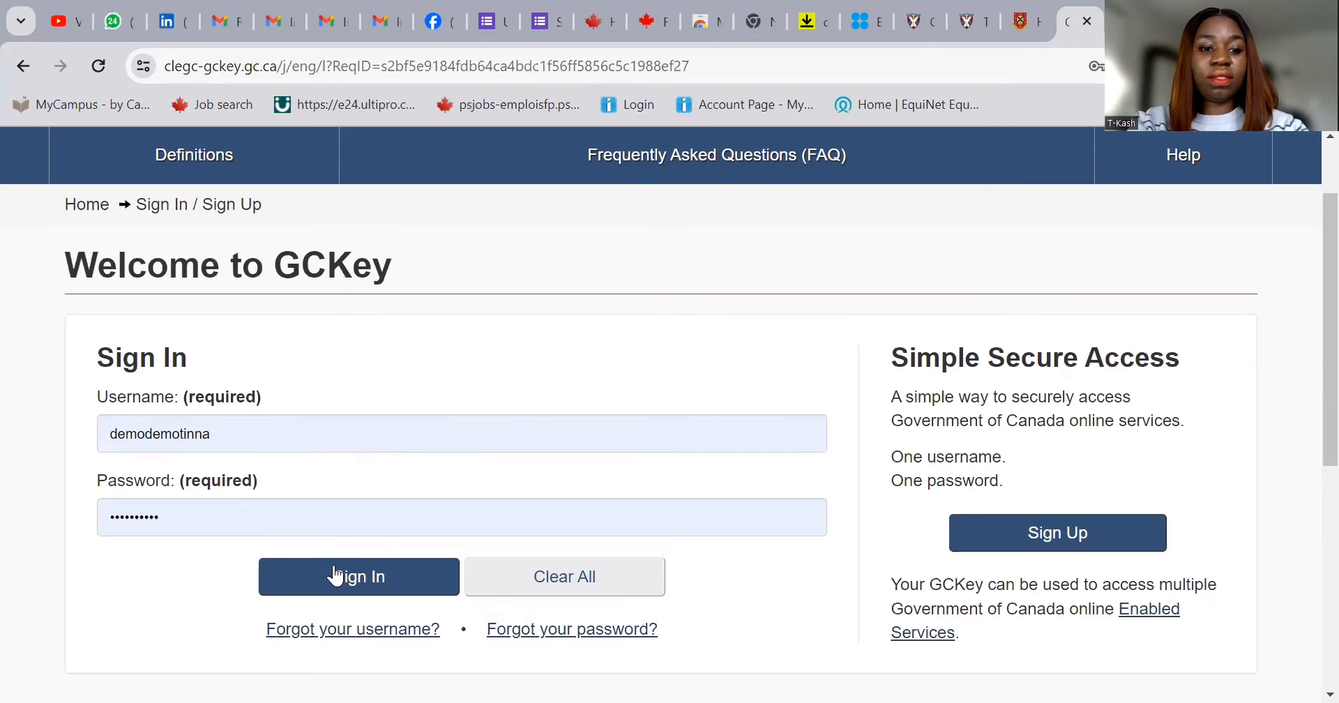
left_click(343, 577)
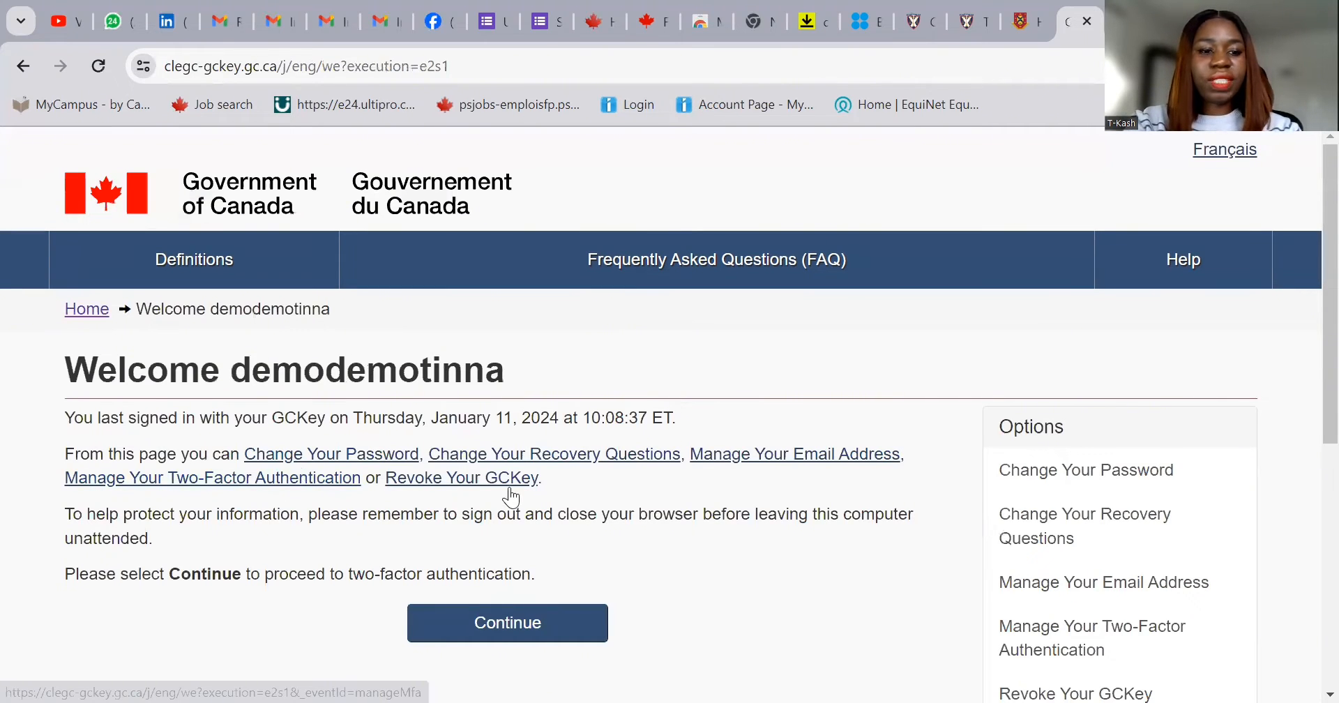
left_click(529, 627)
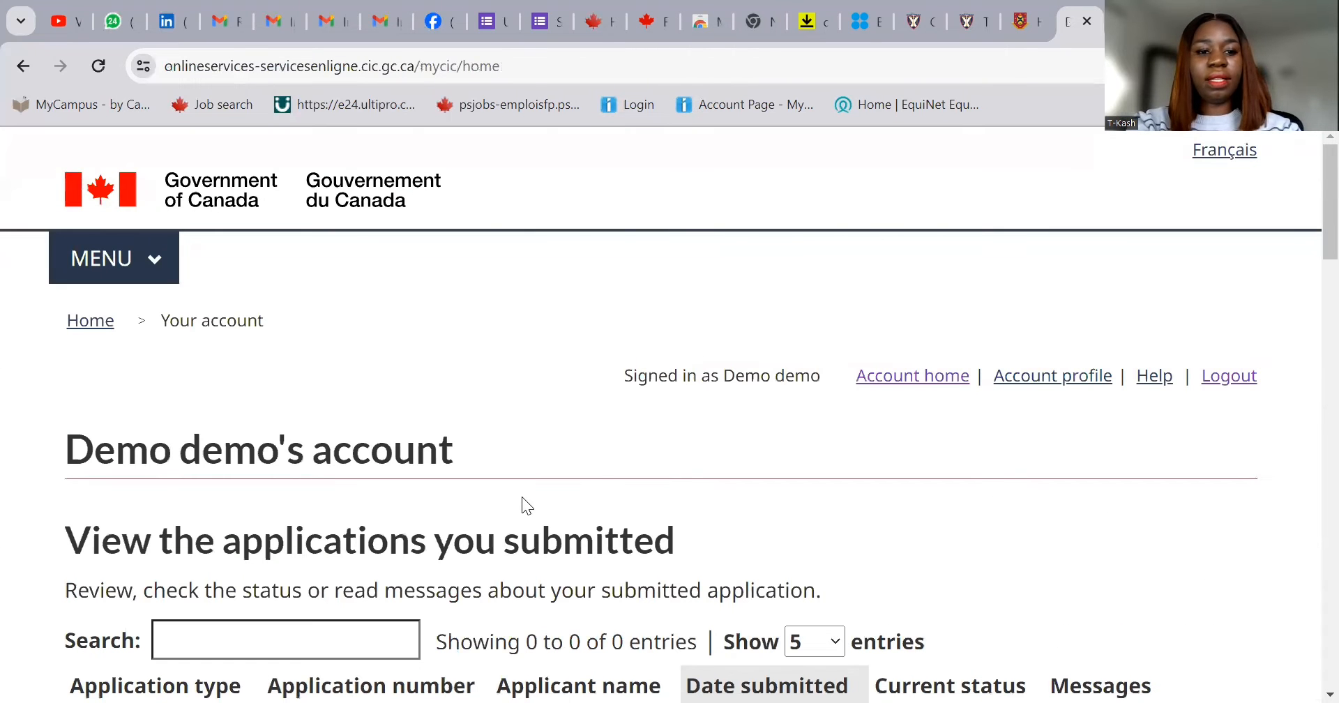
scroll(523, 505, "down", 3)
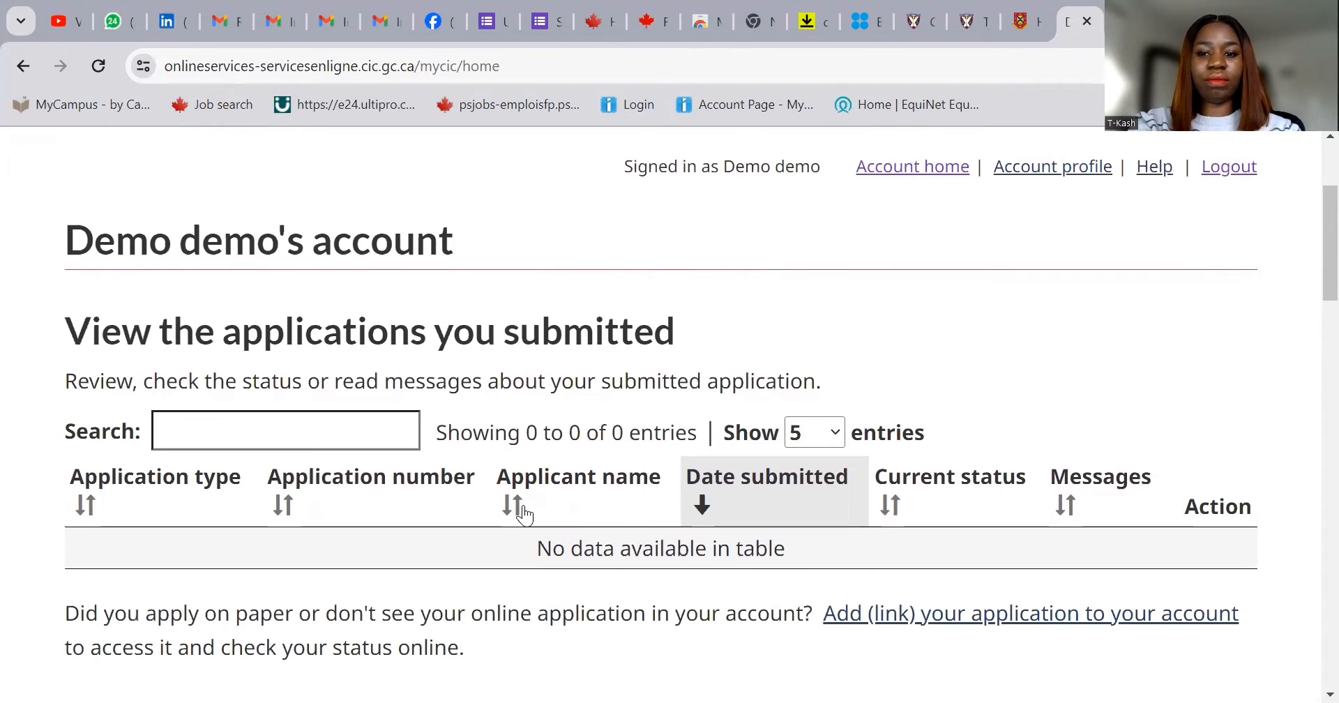
scroll(525, 515, "down", 3)
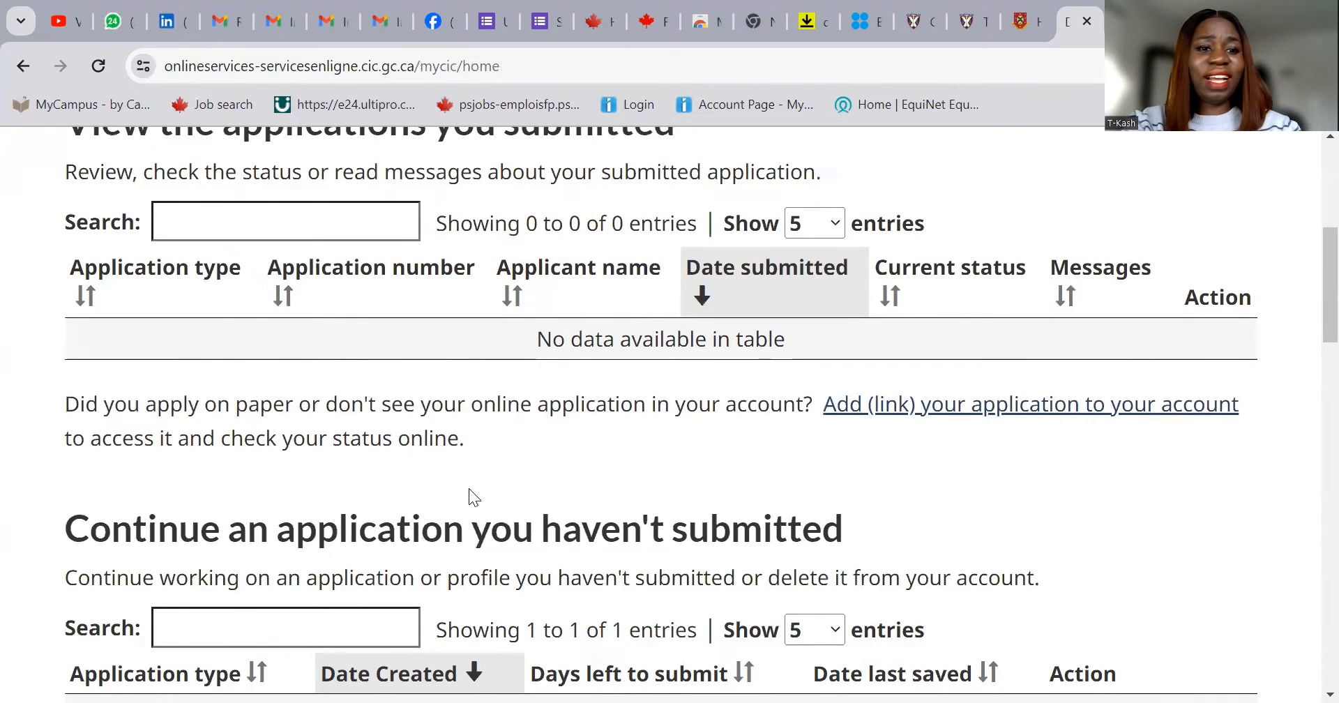
scroll(470, 497, "down", 3)
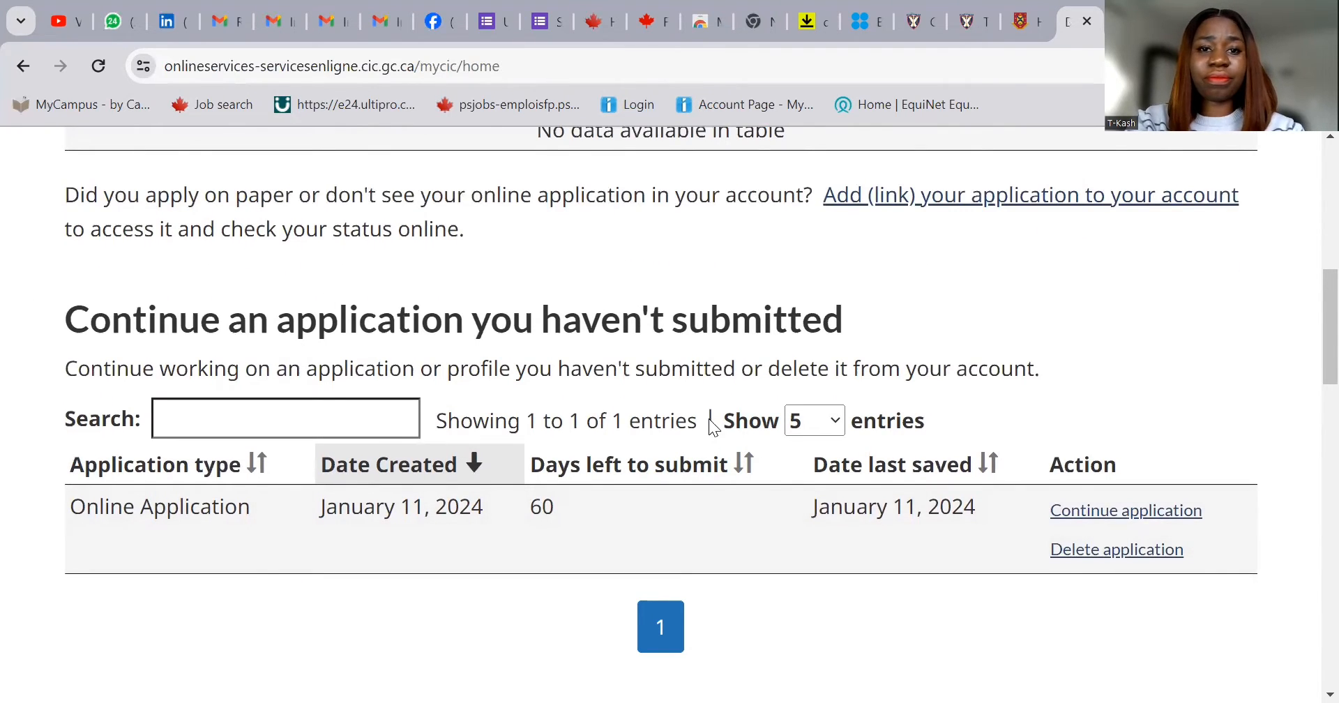
scroll(702, 418, "down", 5)
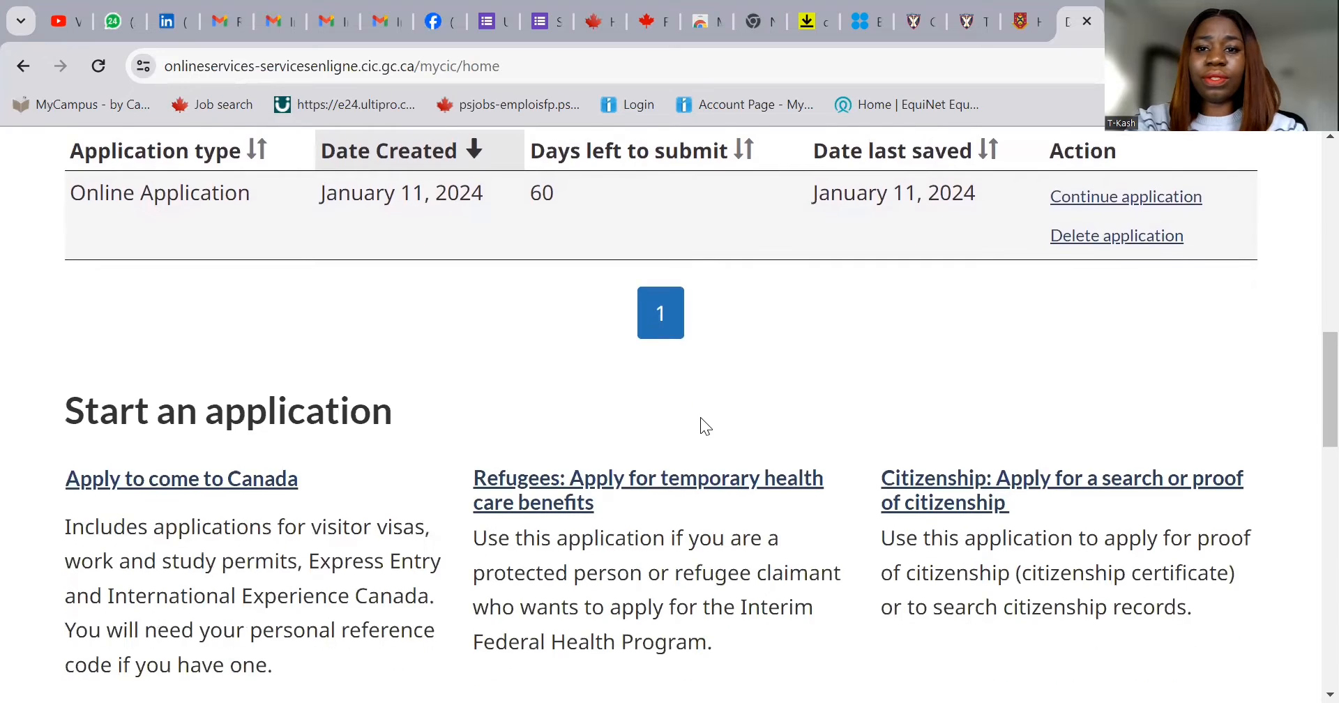
scroll(699, 417, "down", 1)
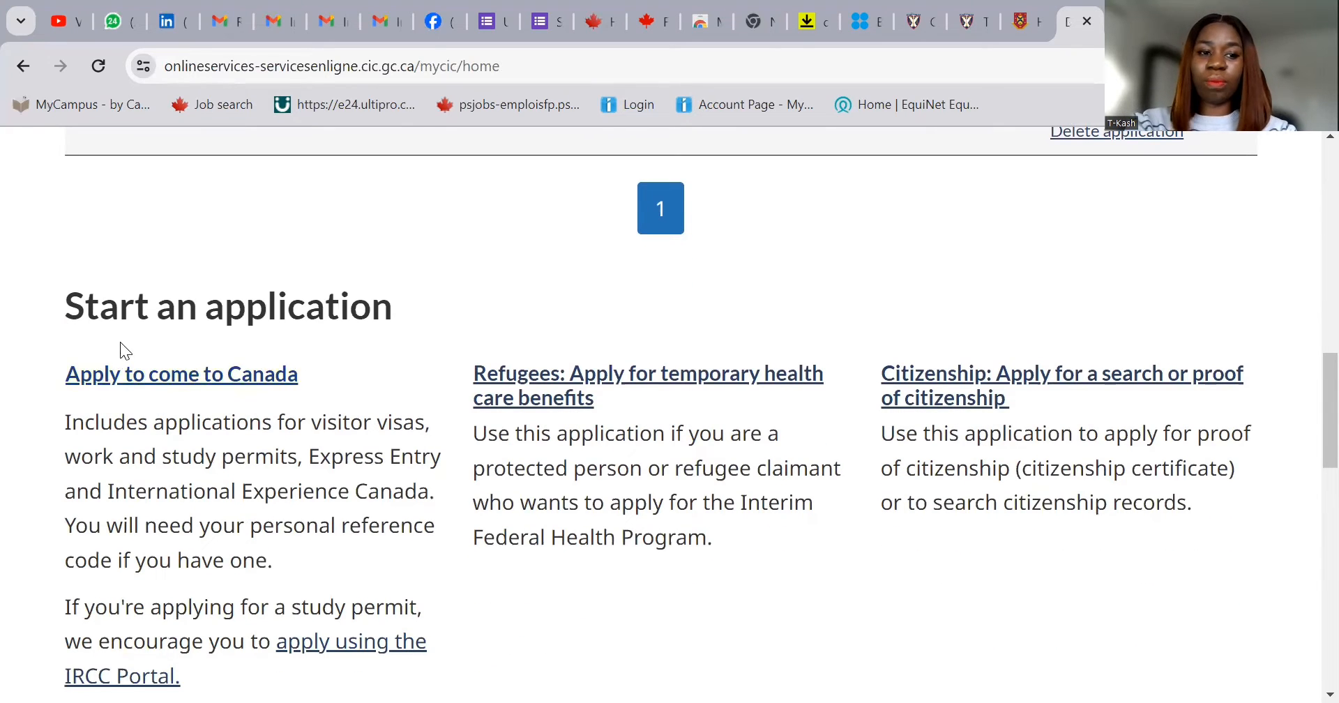
- From 'Apply to come to Canada', start the Express Entry (EE) questionnaire without a Personal Reference Code
left_click(141, 376)
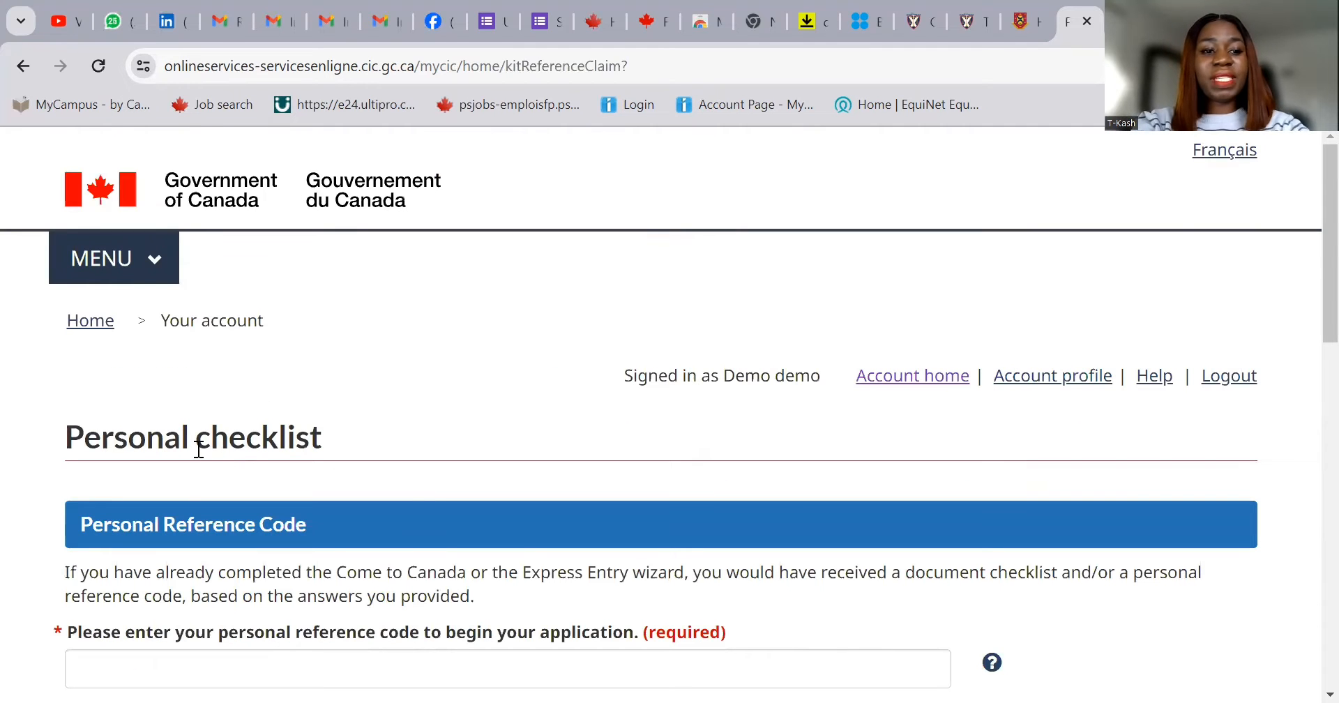
scroll(423, 489, "down", 3)
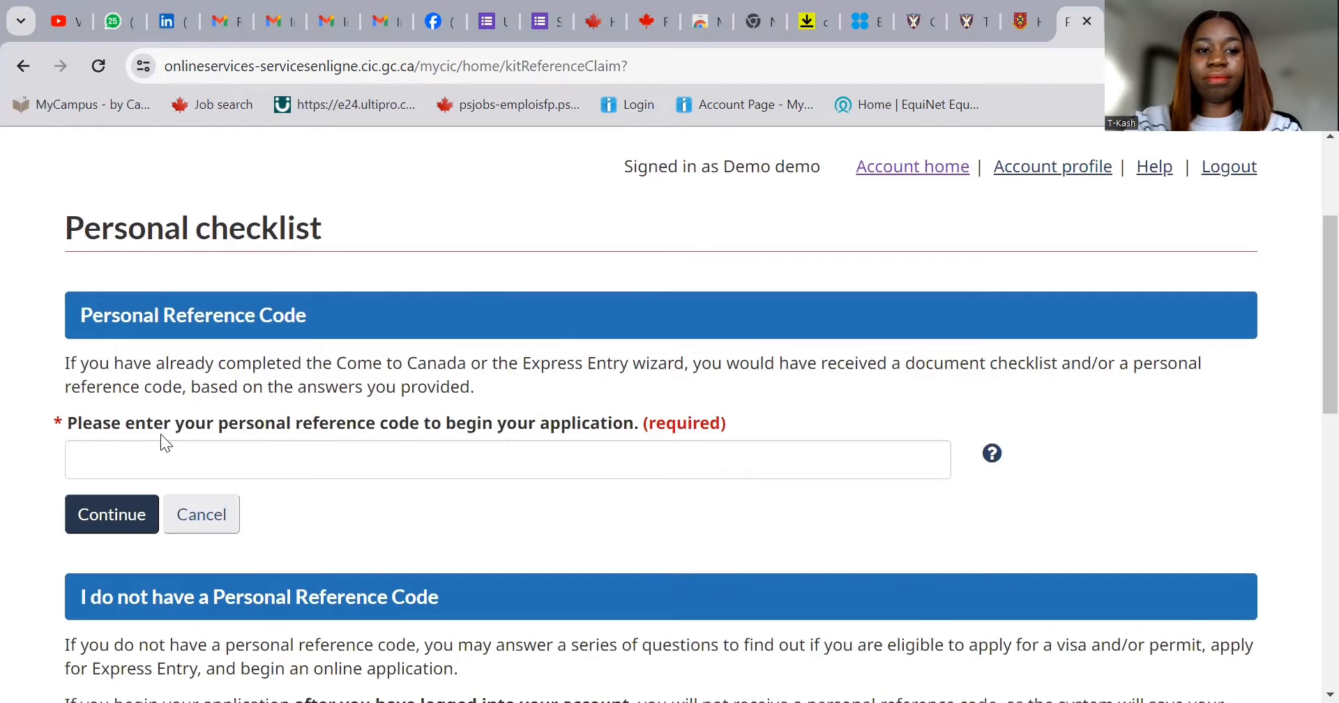
scroll(370, 474, "down", 1)
scroll(344, 480, "down", 1)
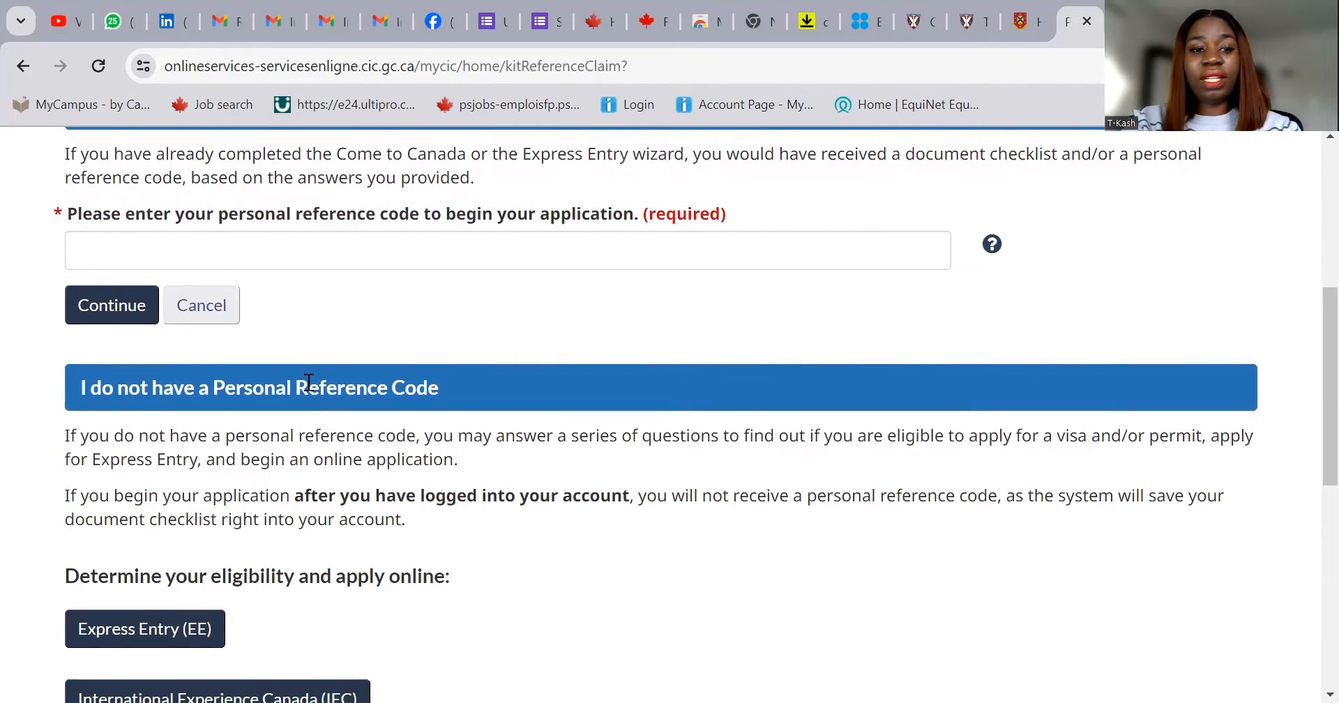
scroll(320, 465, "down", 1)
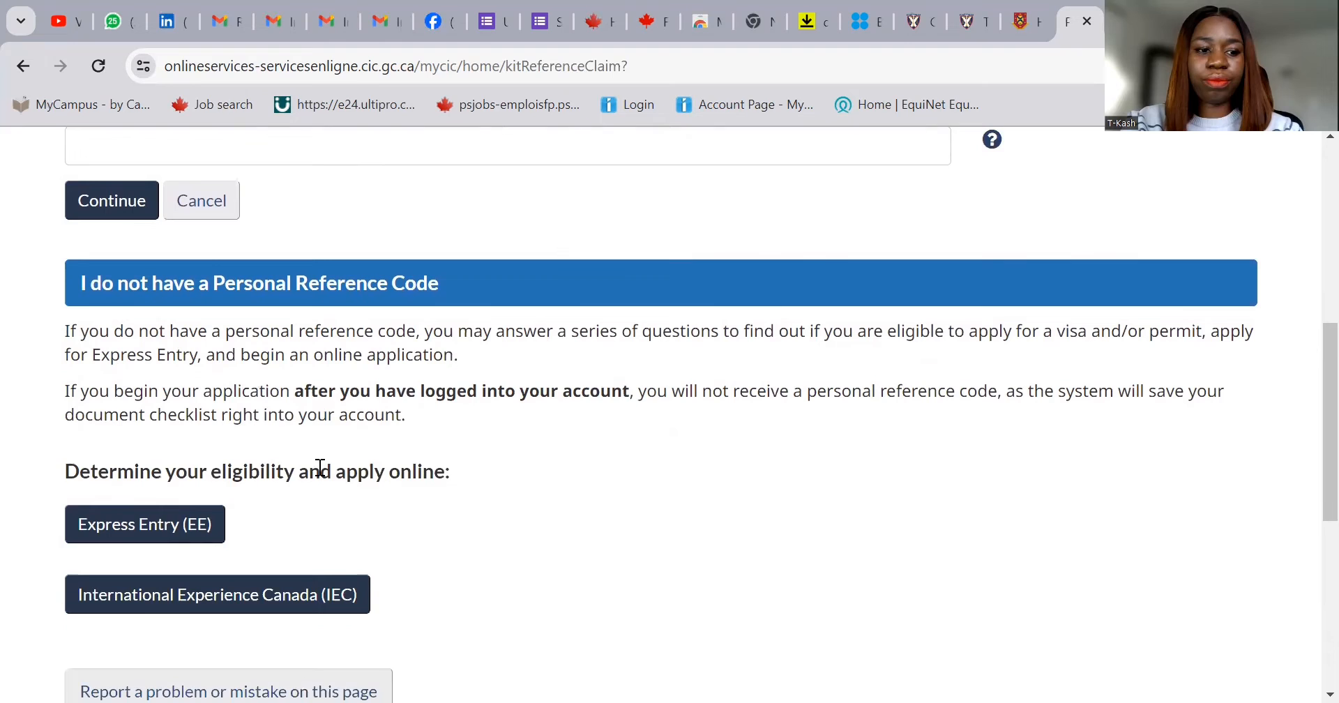
left_click(172, 527)
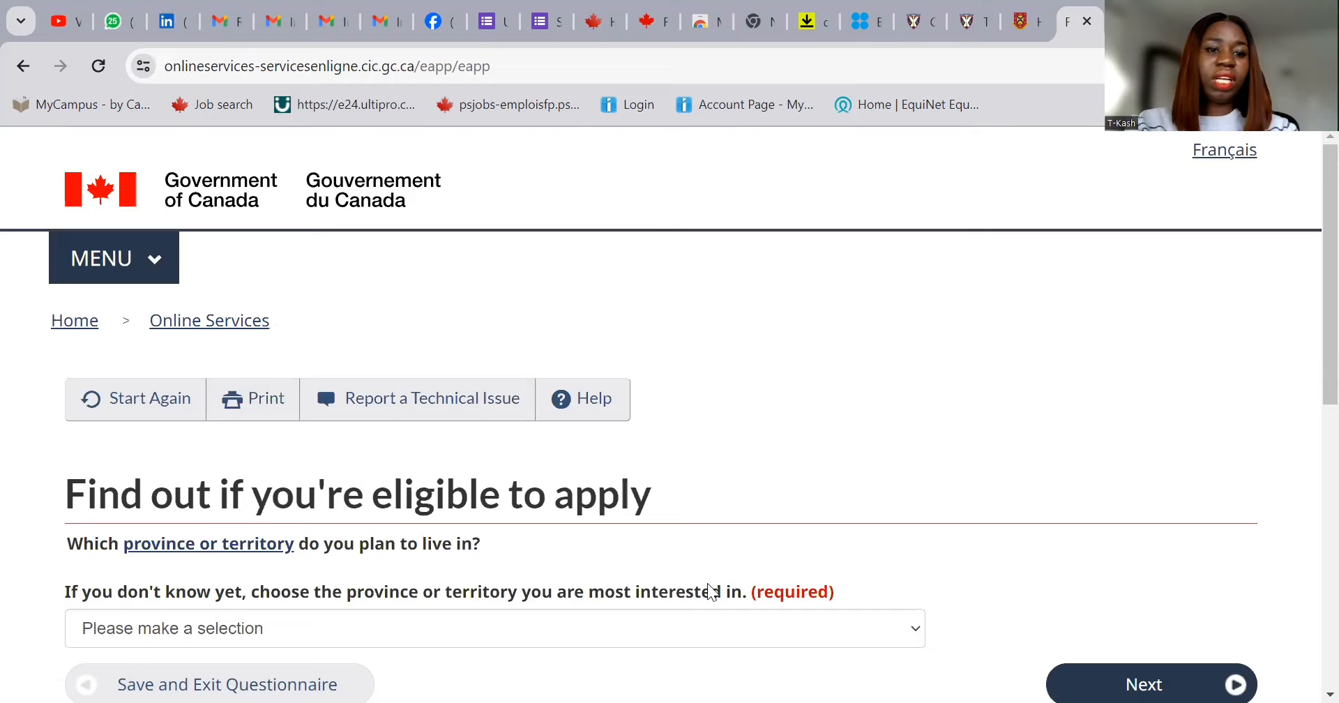
- Answer Ontario as the province you plan to live in and move on
scroll(413, 524, "down", 1)
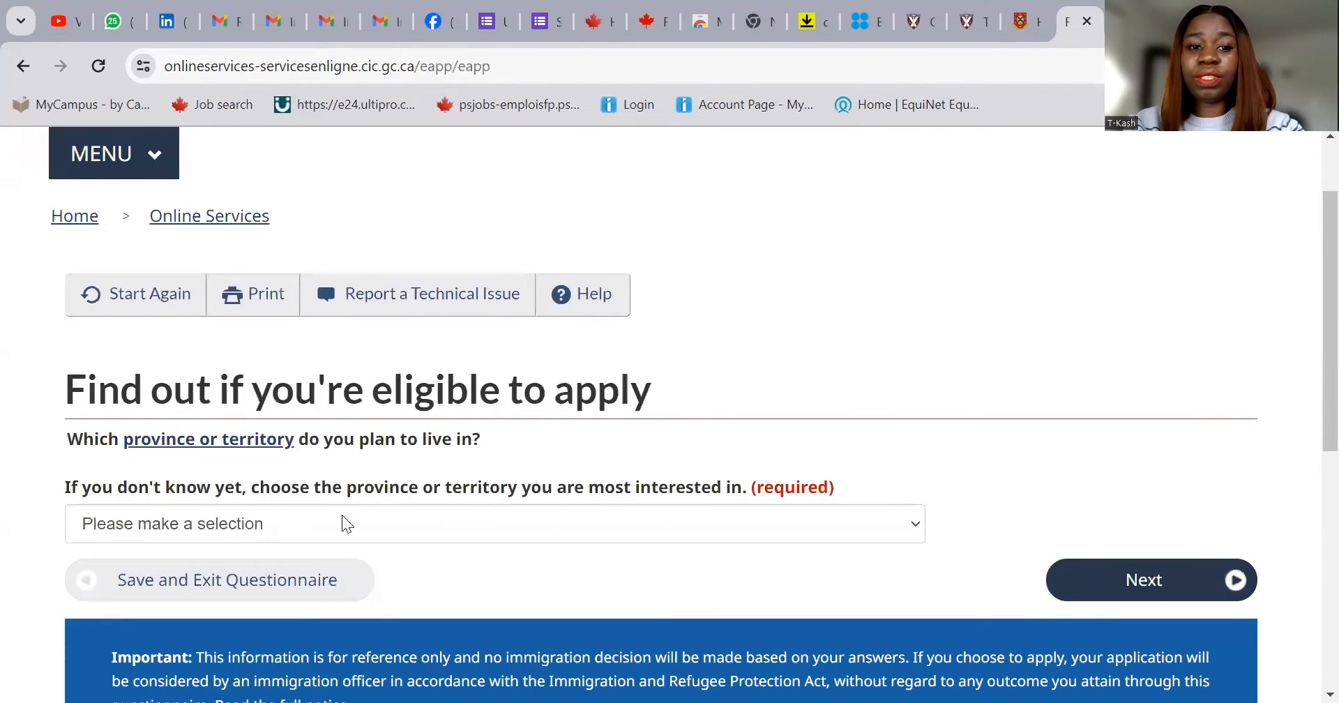
left_click(399, 531)
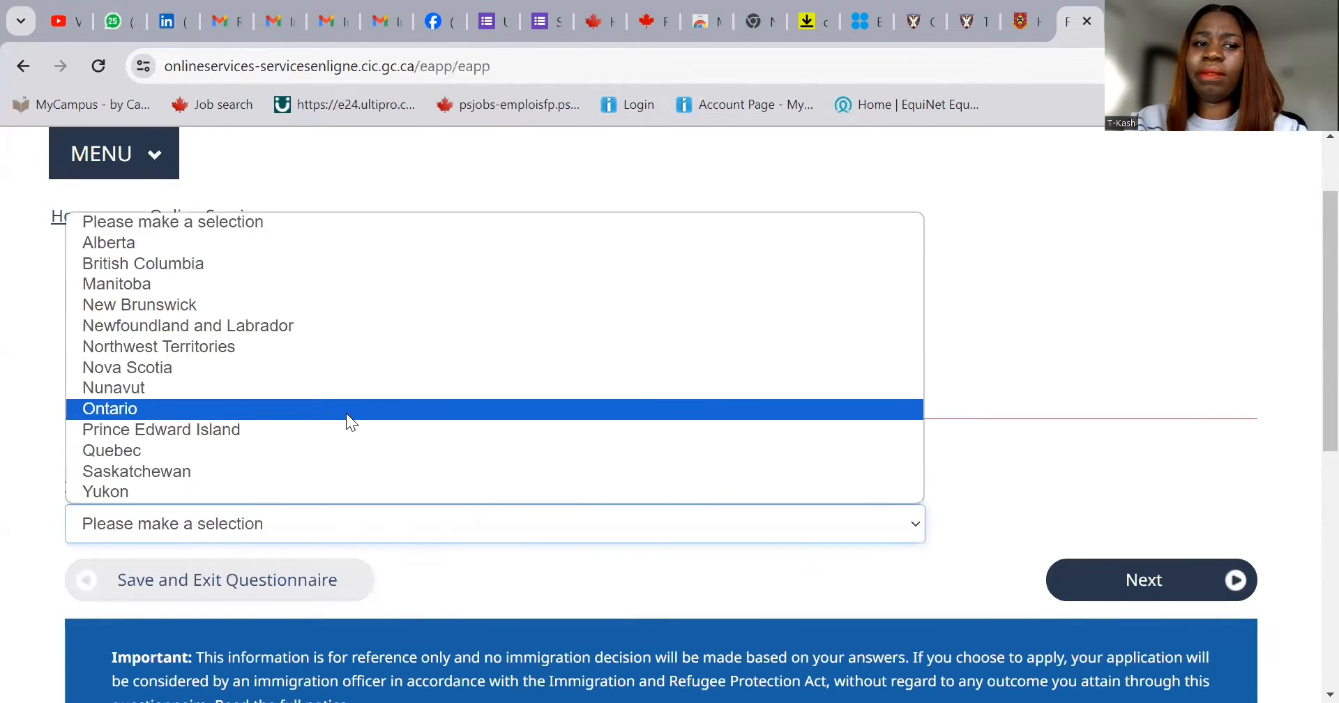
left_click(346, 412)
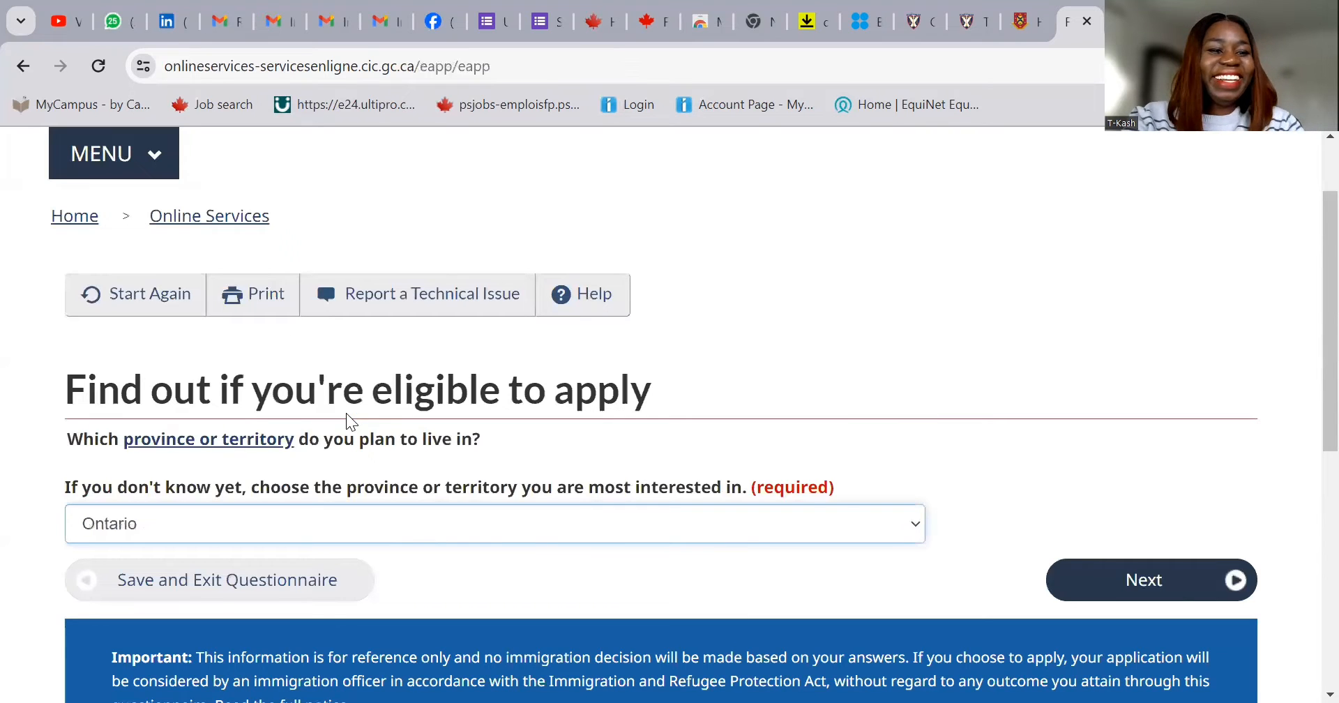
left_click(1124, 582)
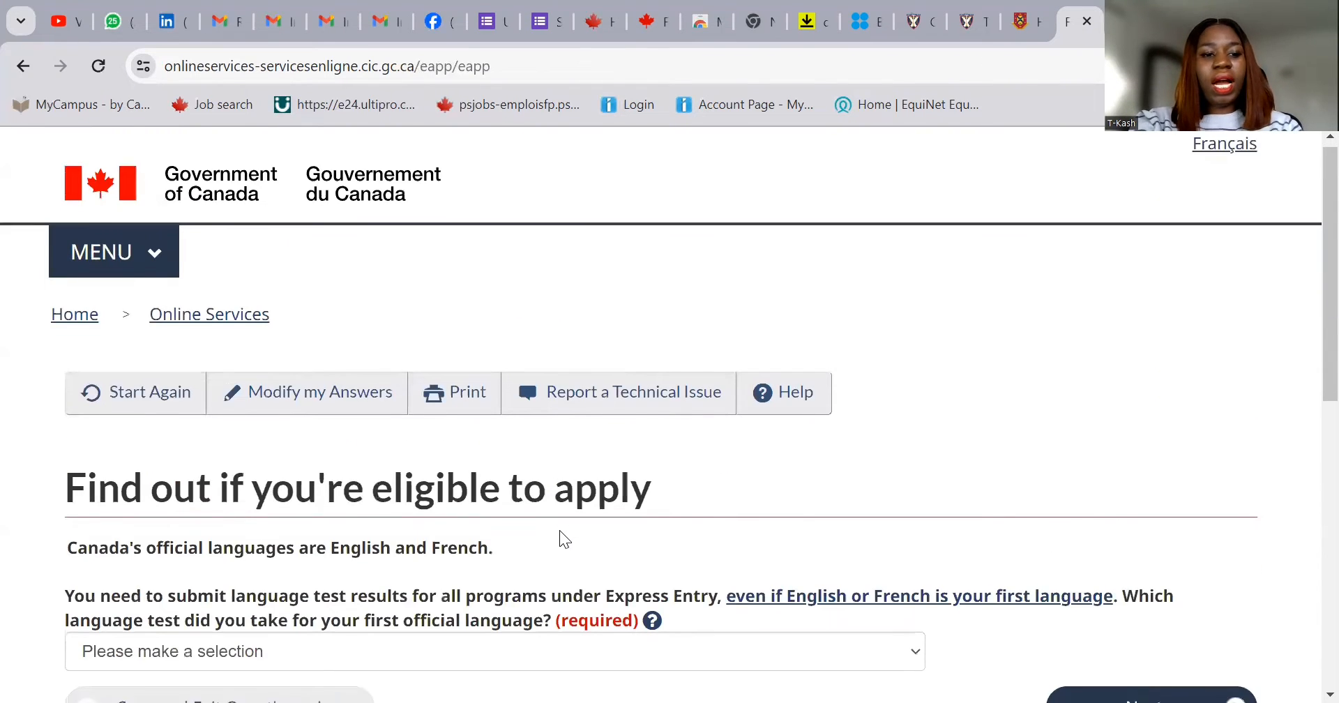
- Choose IELTS as the first official-language test taken and move on
scroll(555, 528, "down", 1)
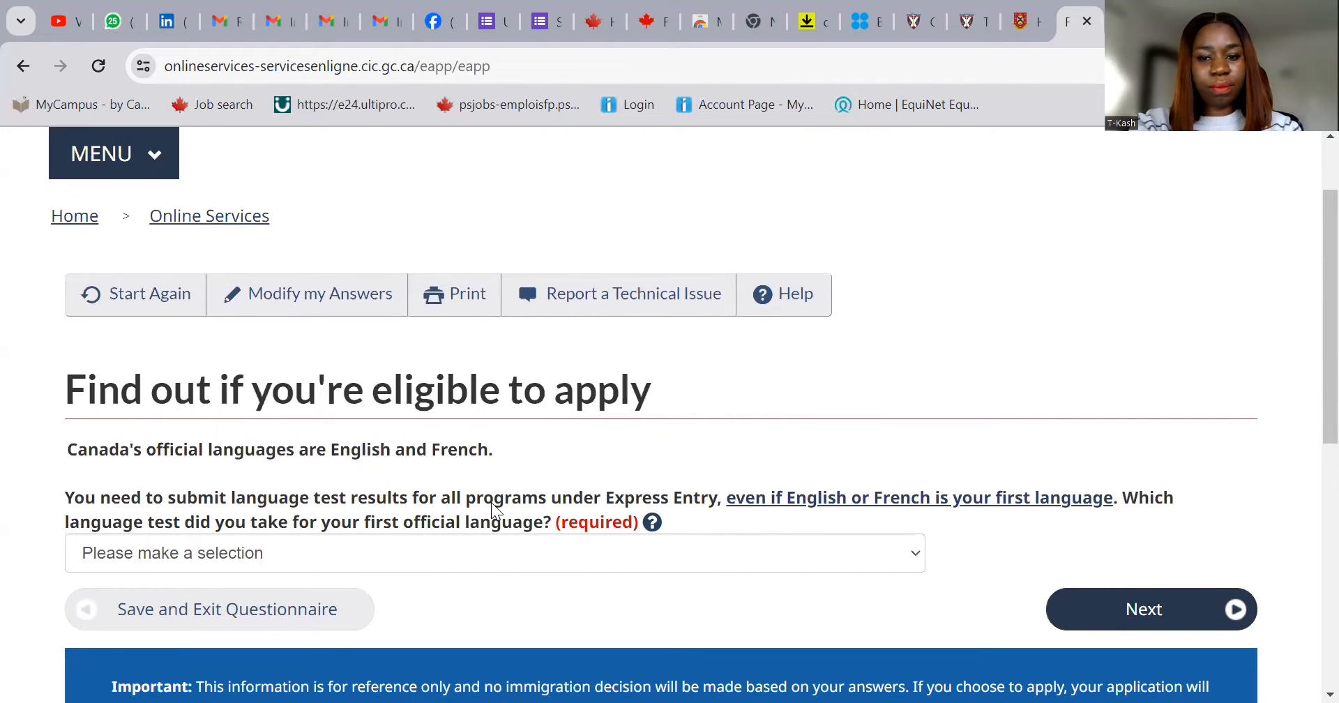
left_click(457, 548)
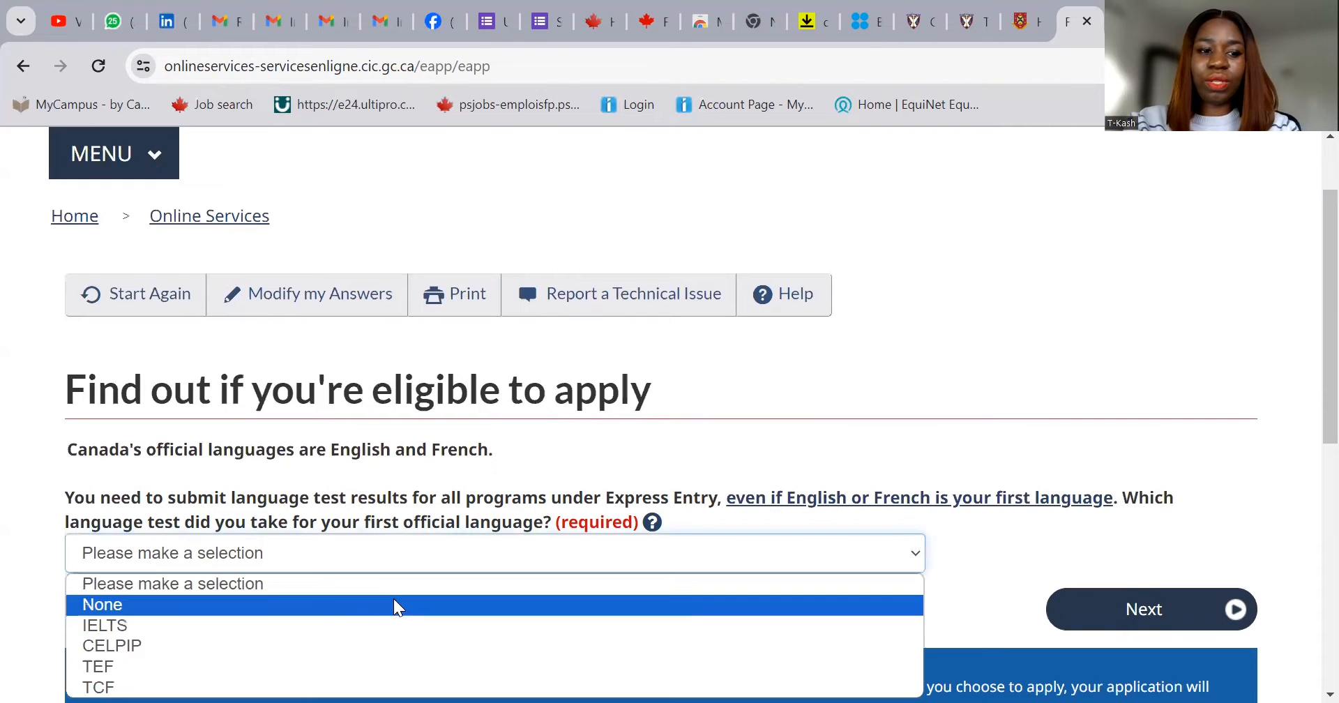
left_click(359, 618)
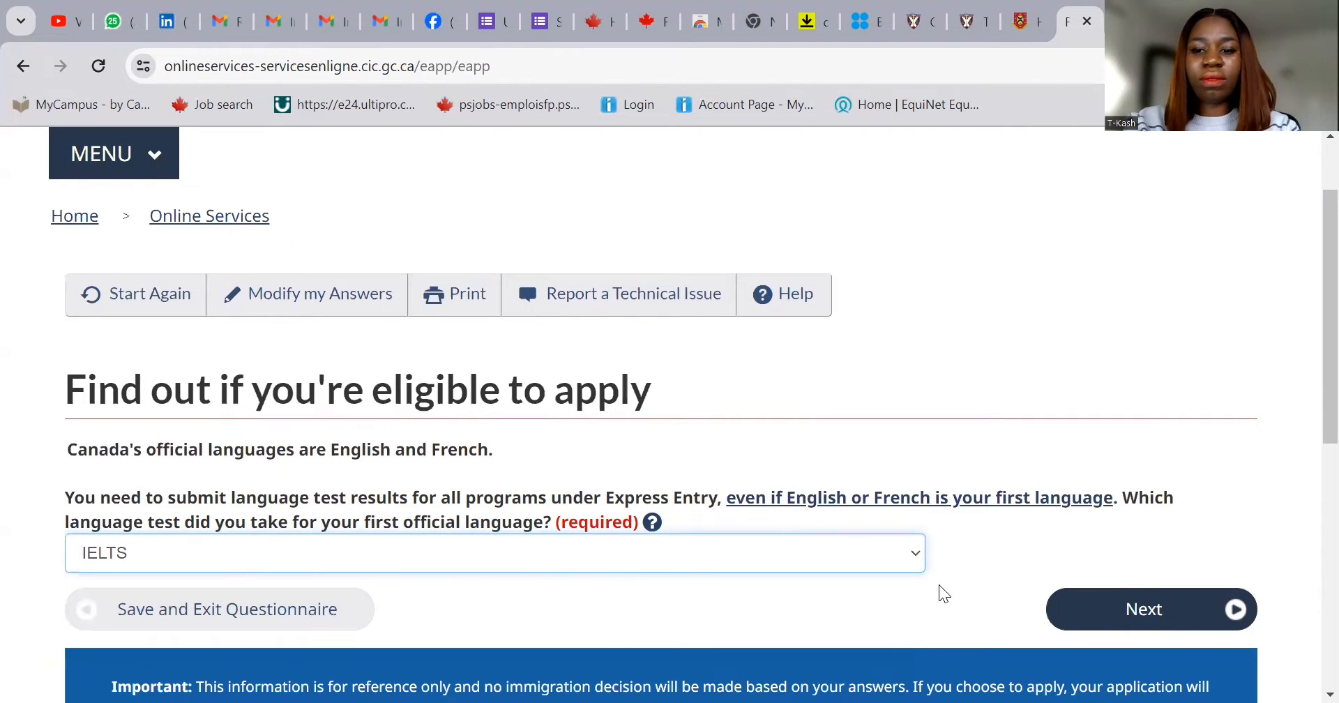
left_click(1148, 612)
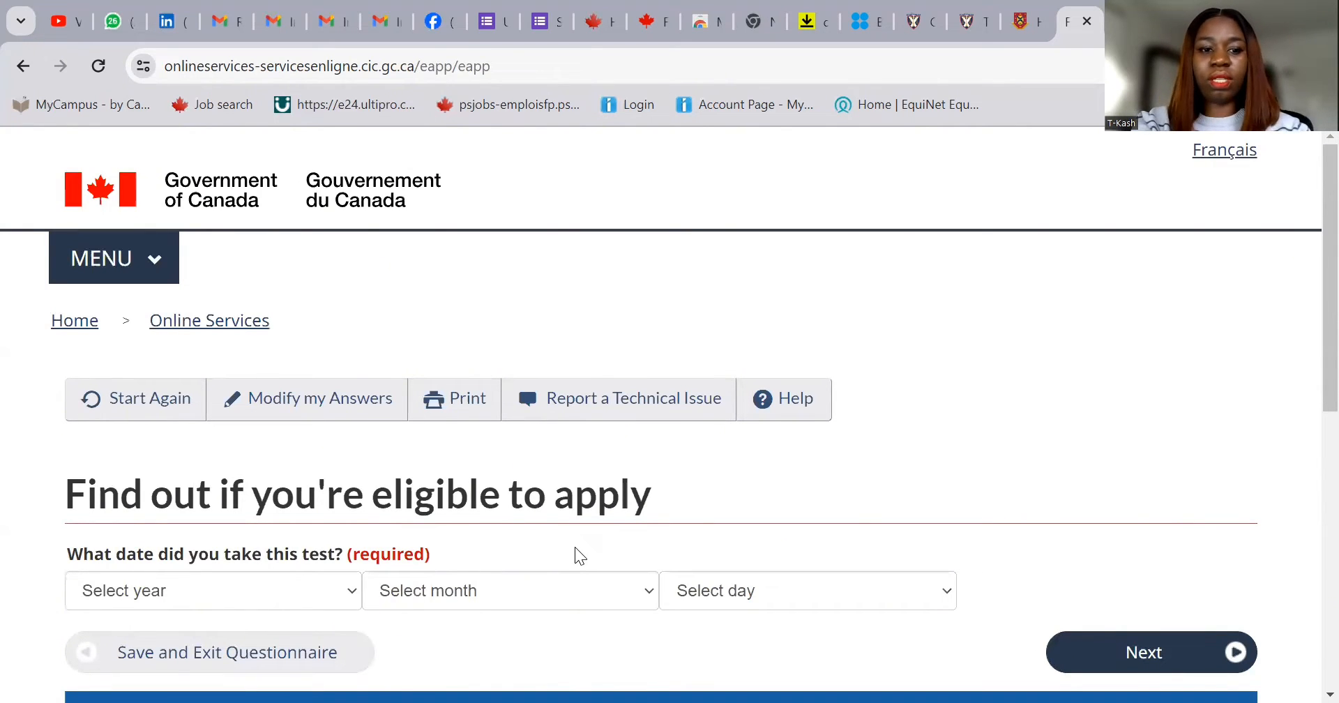
- Enter the language test date as 2023, December, 01 and continue
scroll(461, 502, "down", 2)
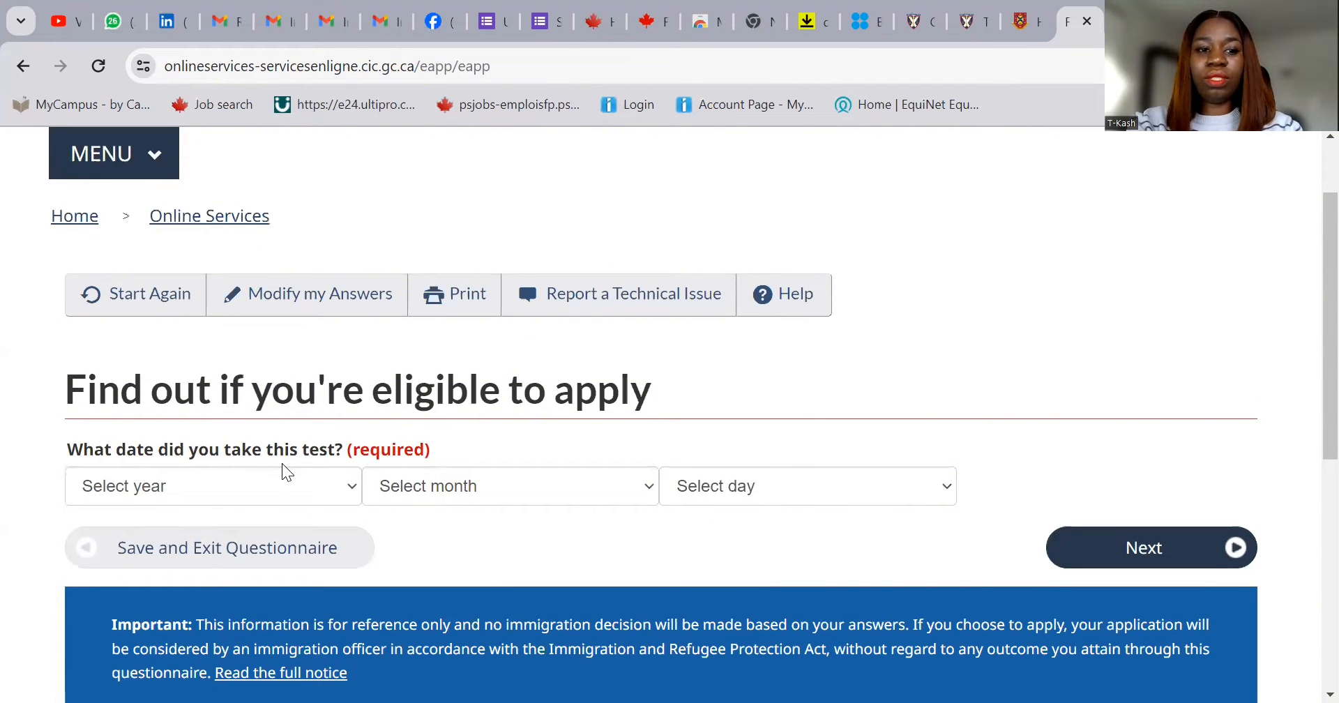
left_click(303, 476)
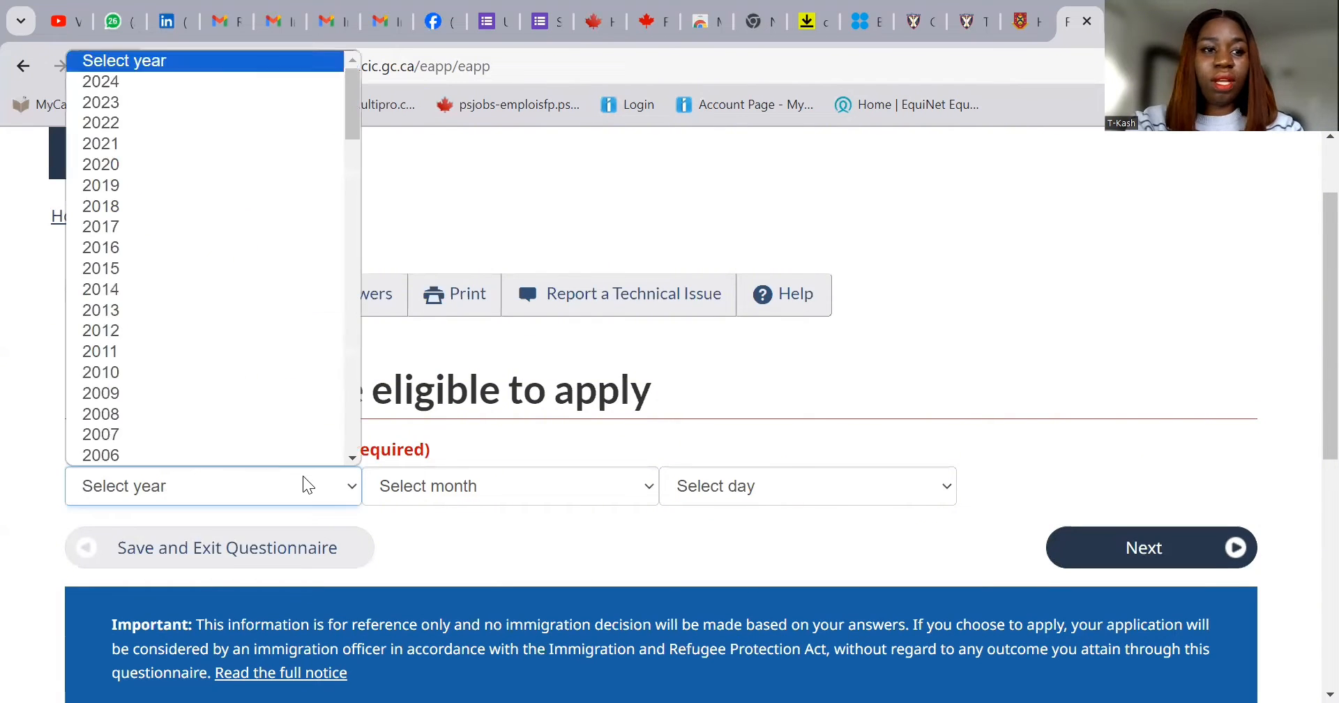
left_click(232, 103)
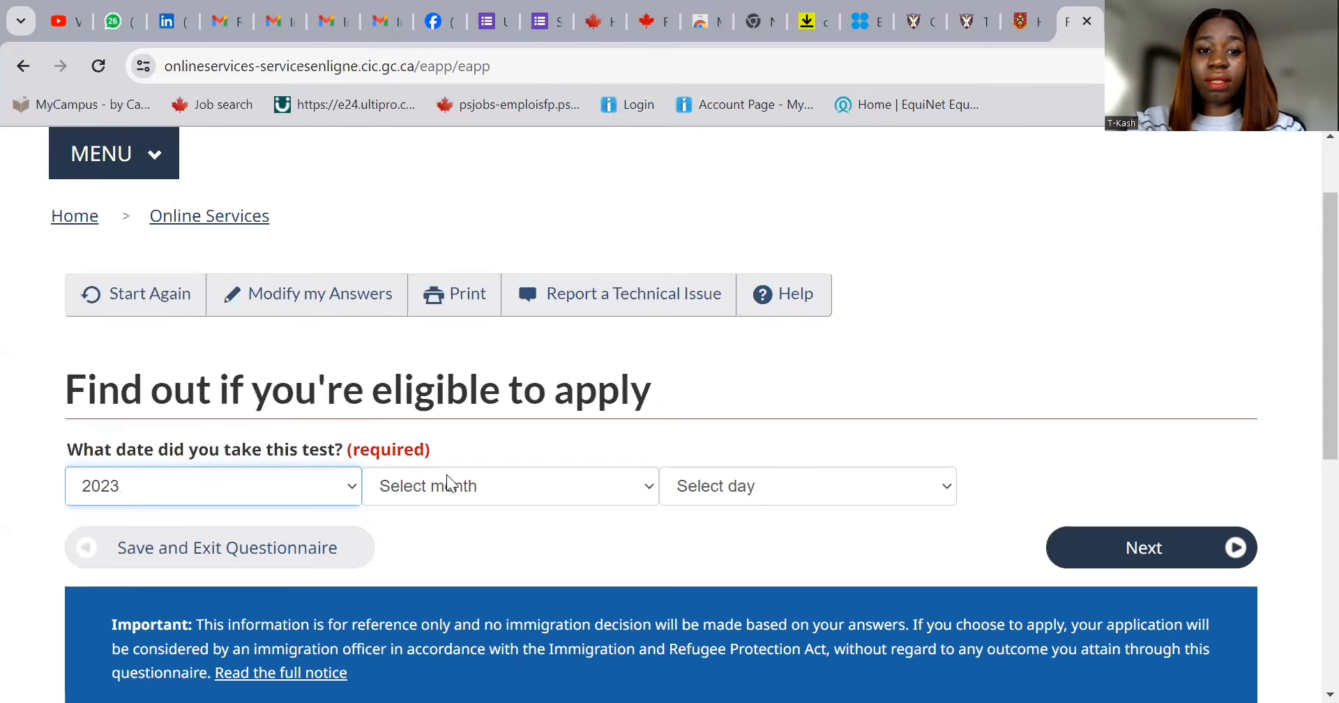
left_click(449, 486)
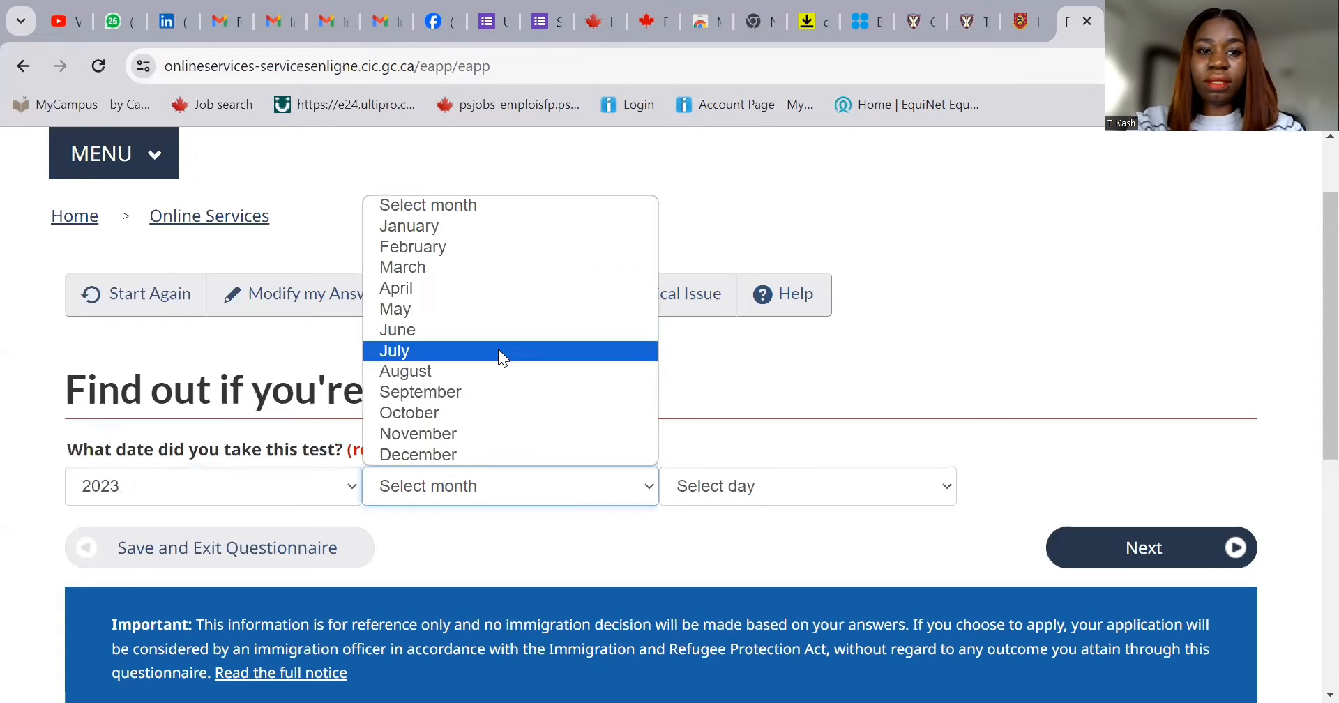
left_click(531, 456)
left_click(703, 489)
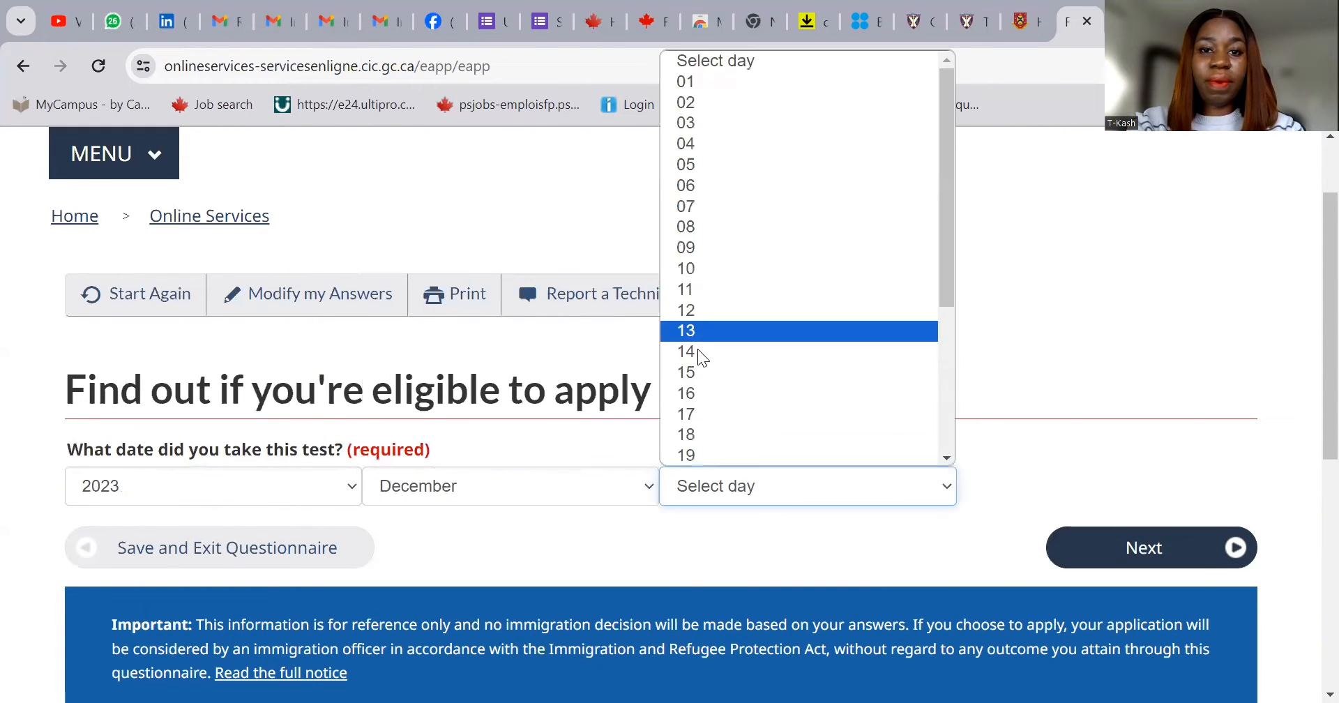
left_click(705, 80)
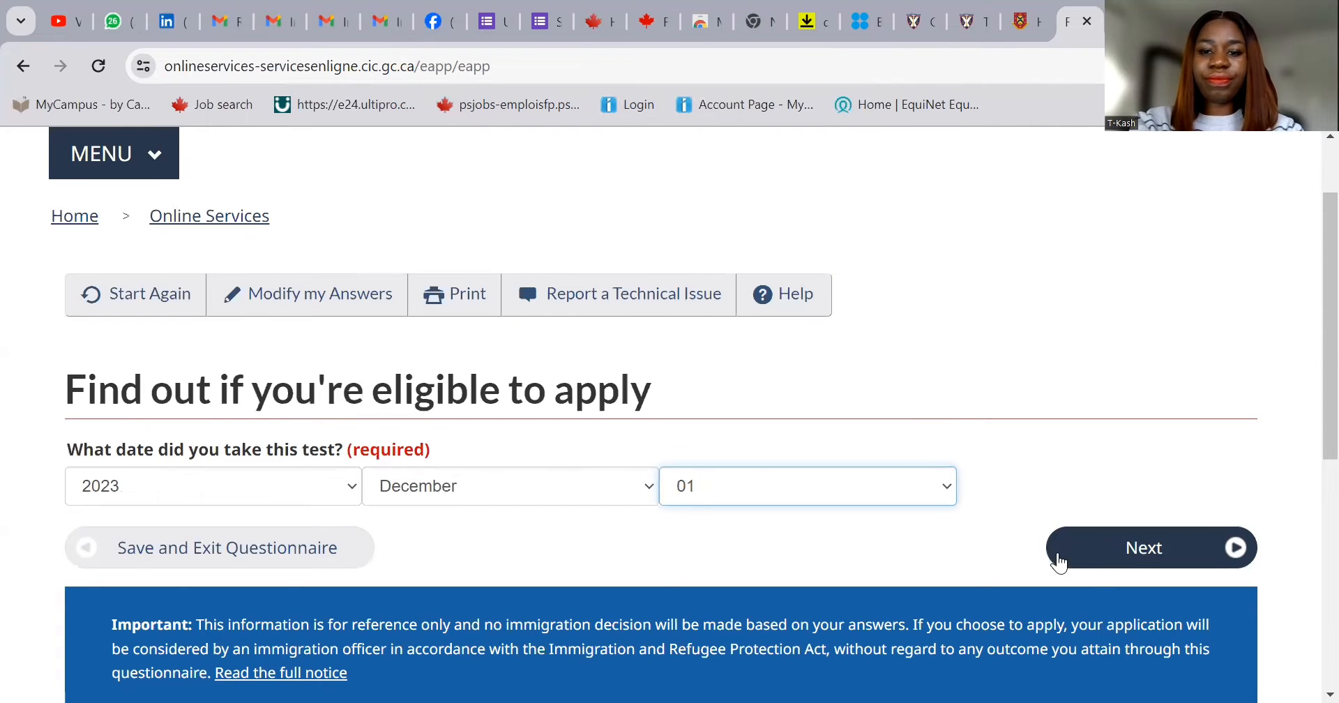
left_click(1109, 550)
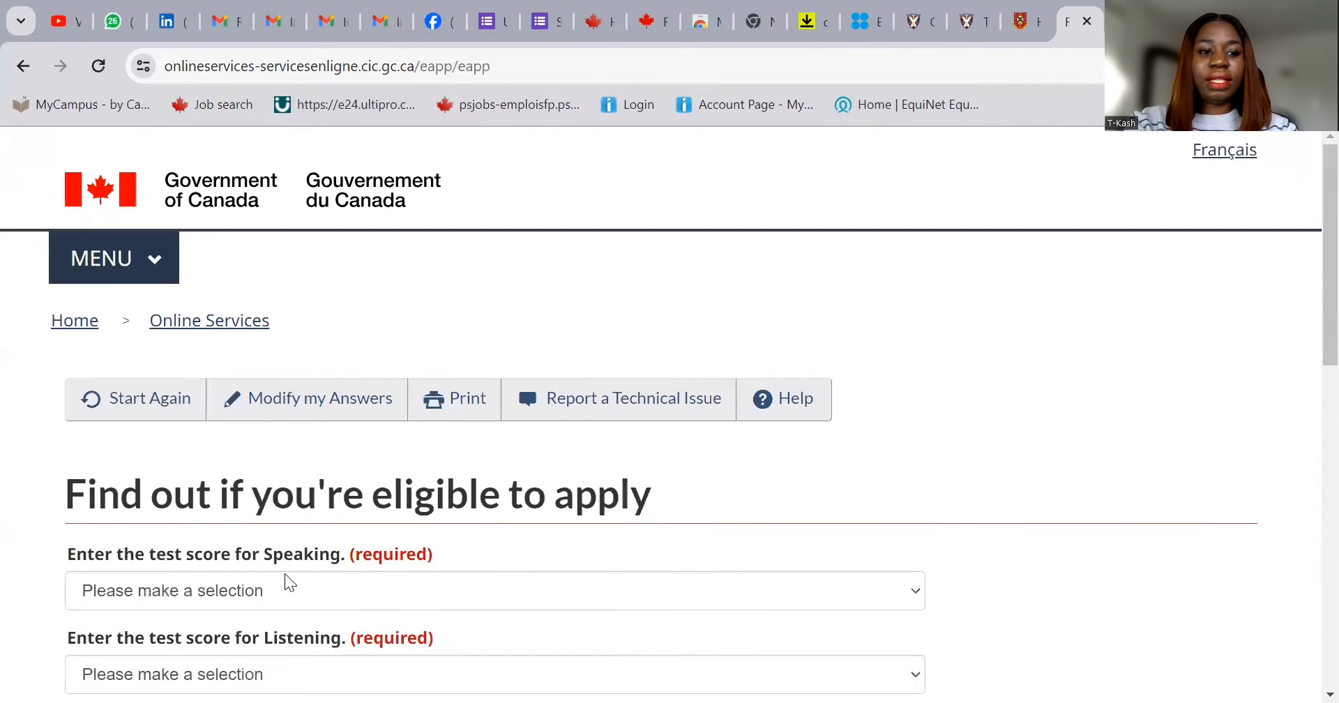
scroll(360, 382, "down", 3)
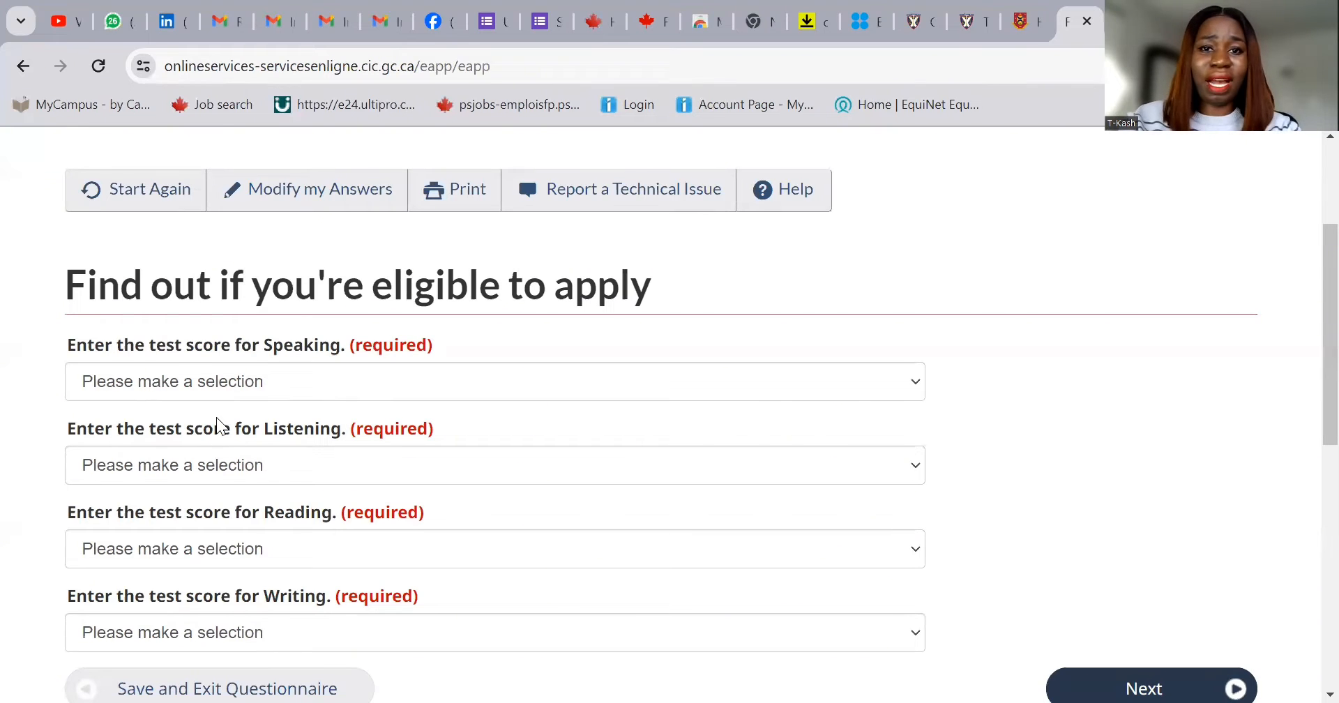
- Submit IELTS scores of Speaking 7, Listening 8, Reading 7 and Writing 7
left_click(308, 382)
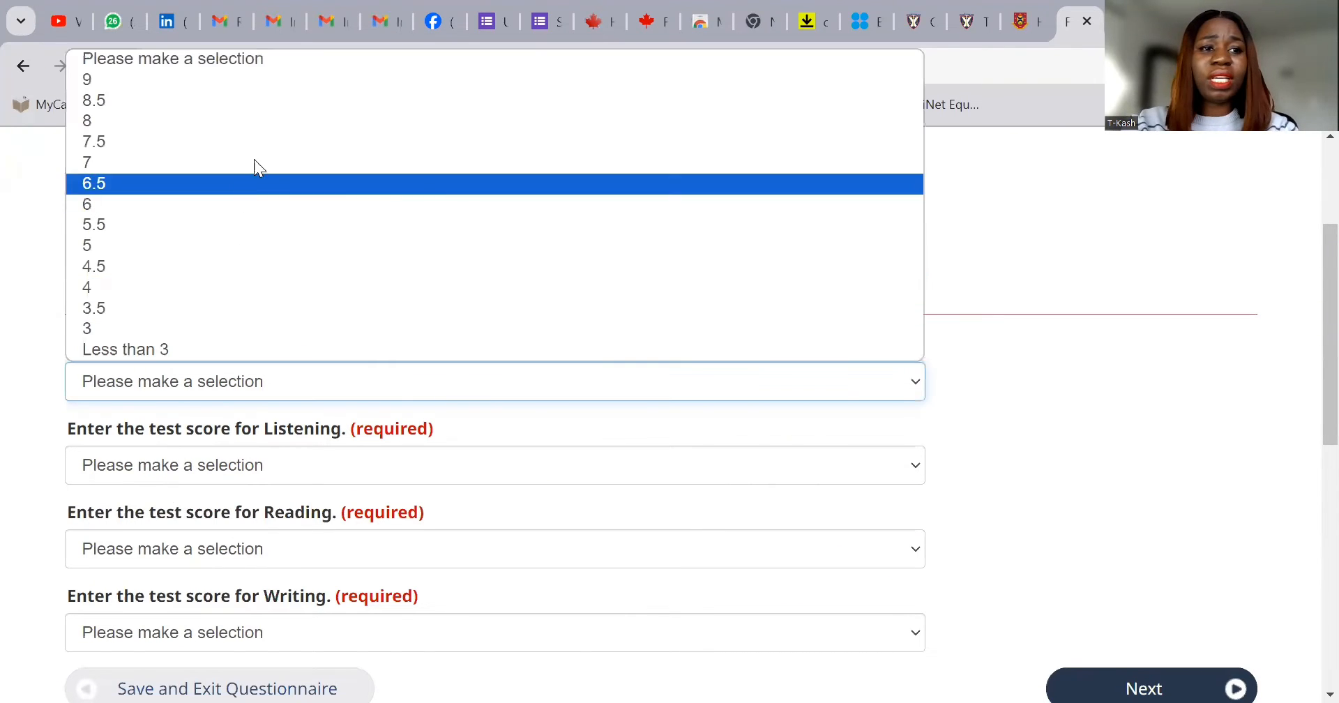
left_click(260, 164)
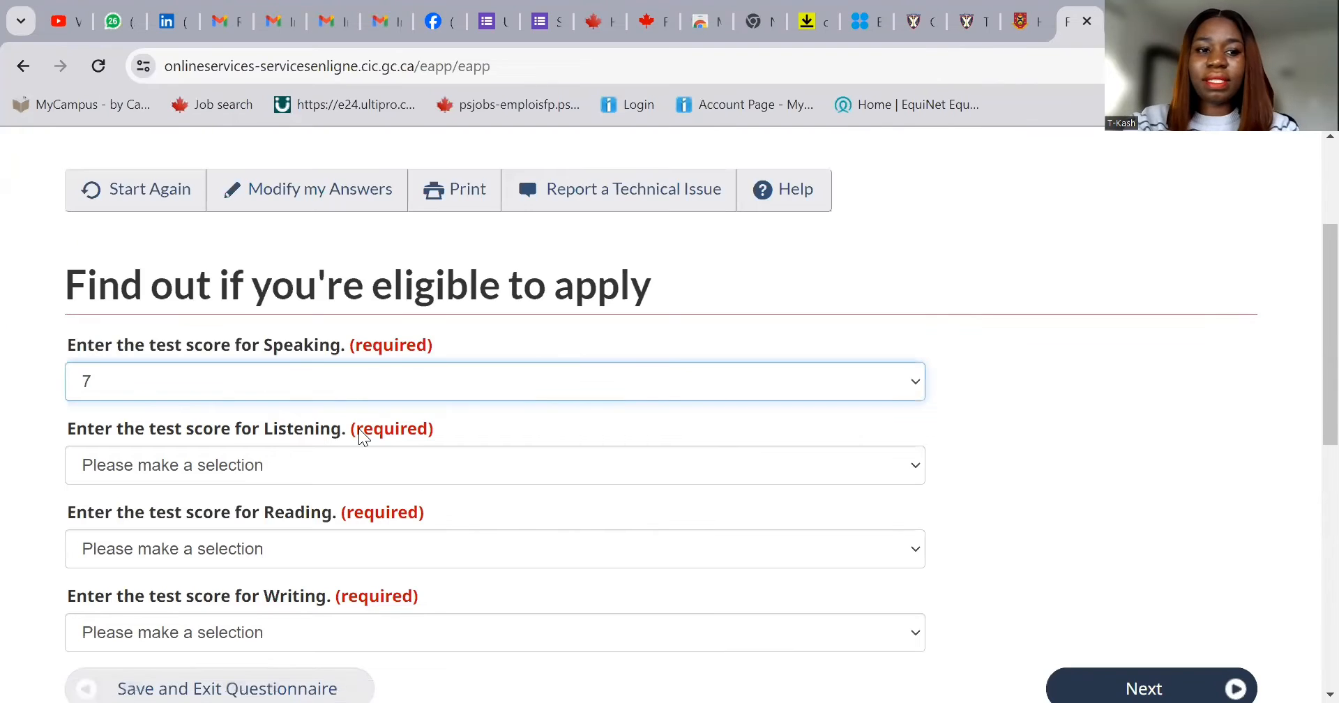
left_click(339, 468)
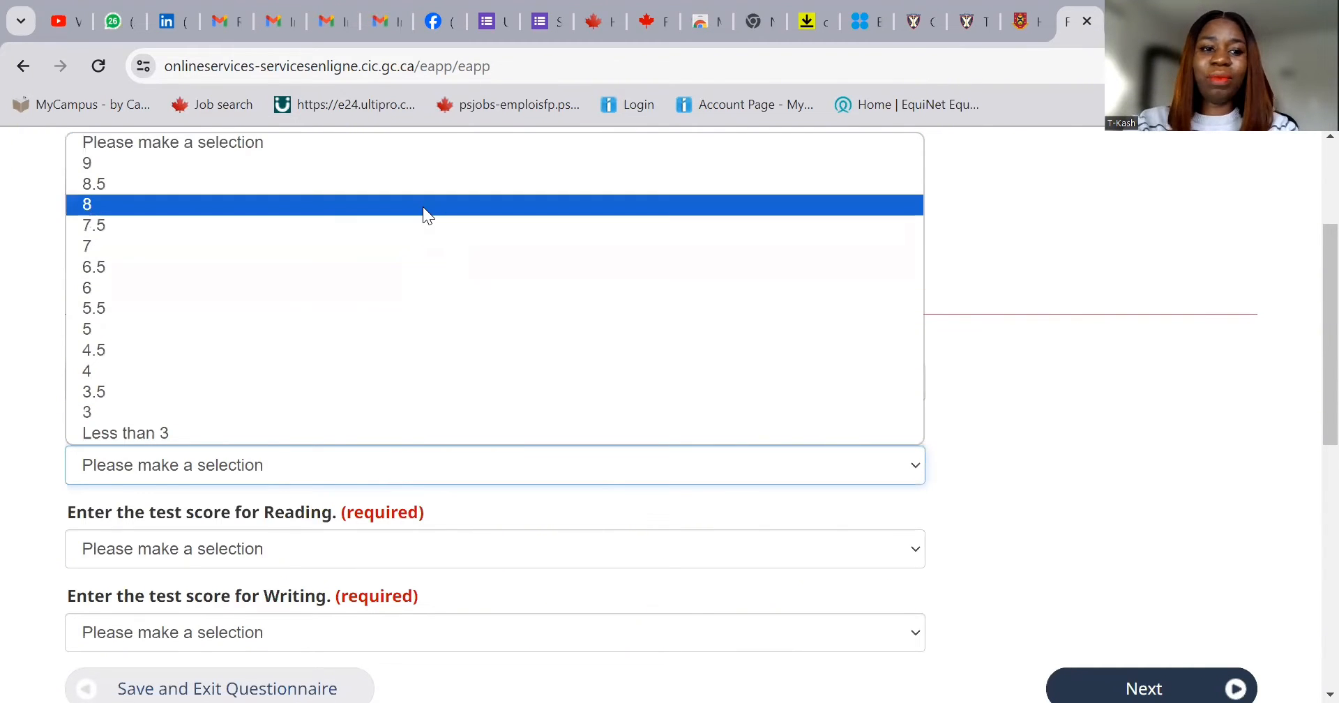
left_click(422, 207)
left_click(431, 545)
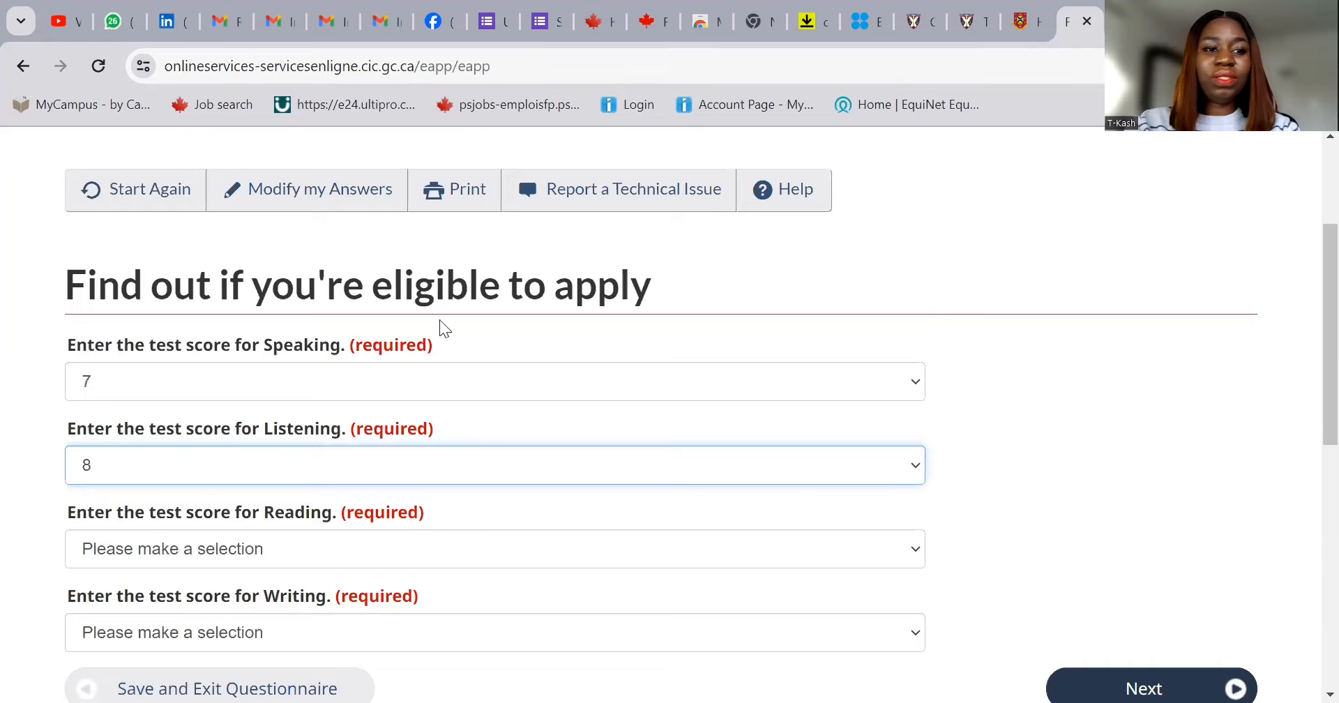
left_click(440, 329)
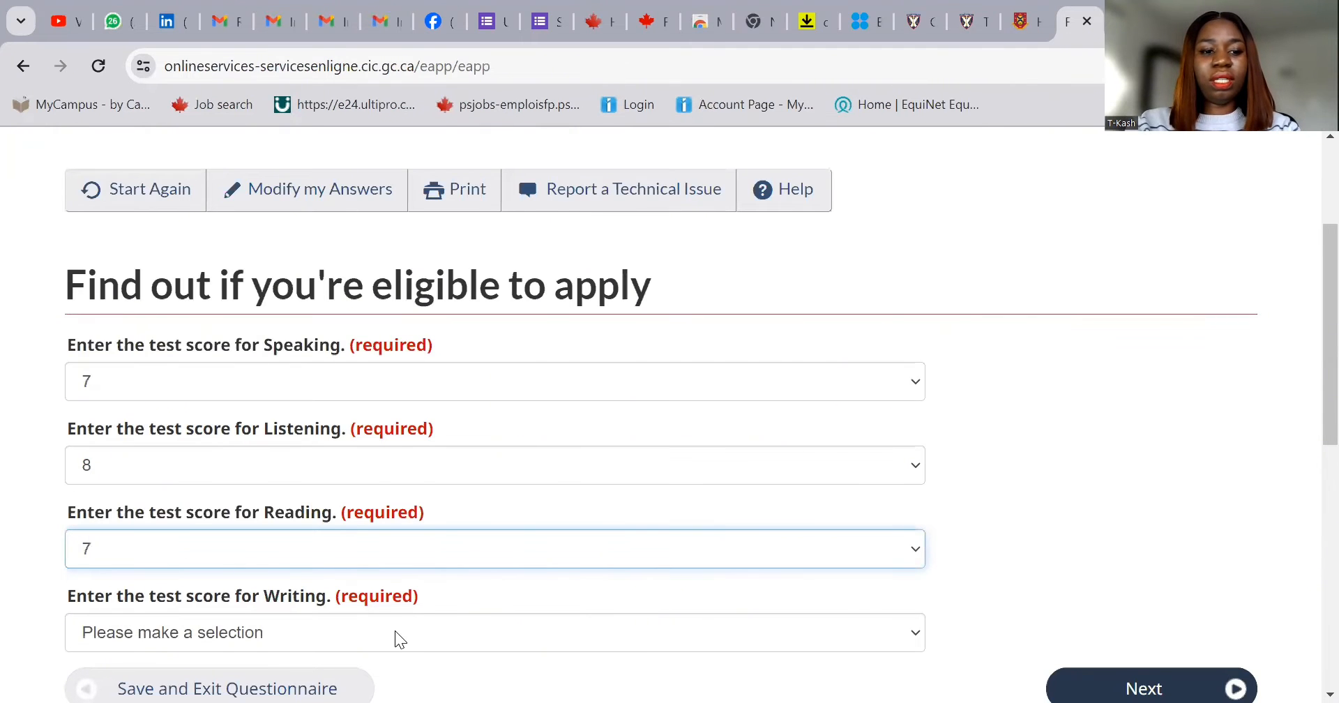
left_click(395, 631)
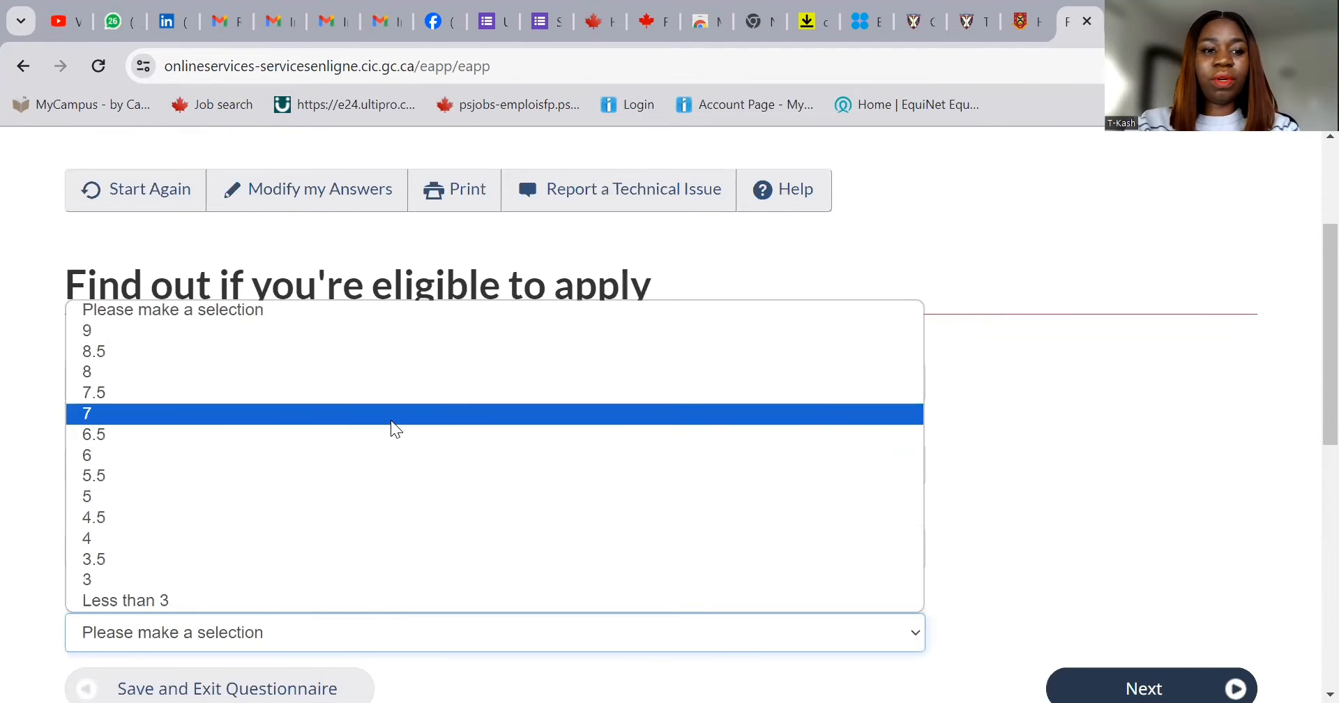
left_click(394, 428)
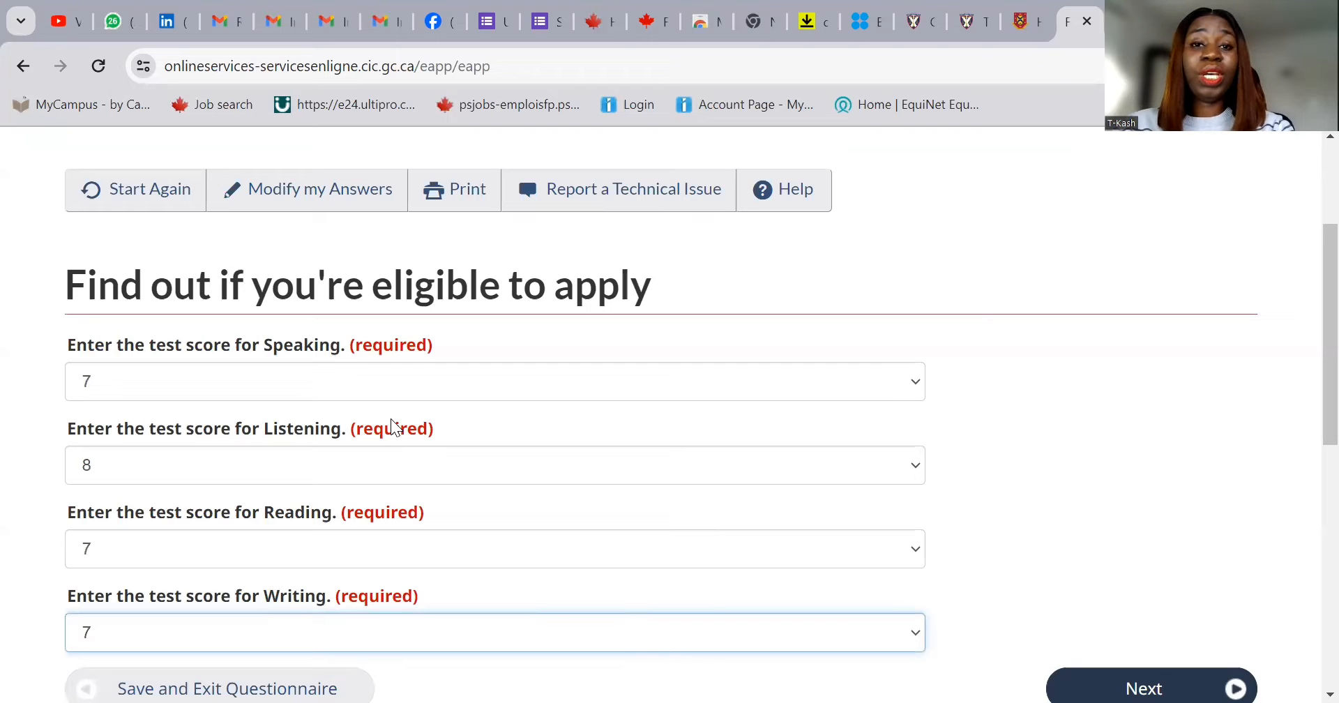
scroll(389, 367, "down", 3)
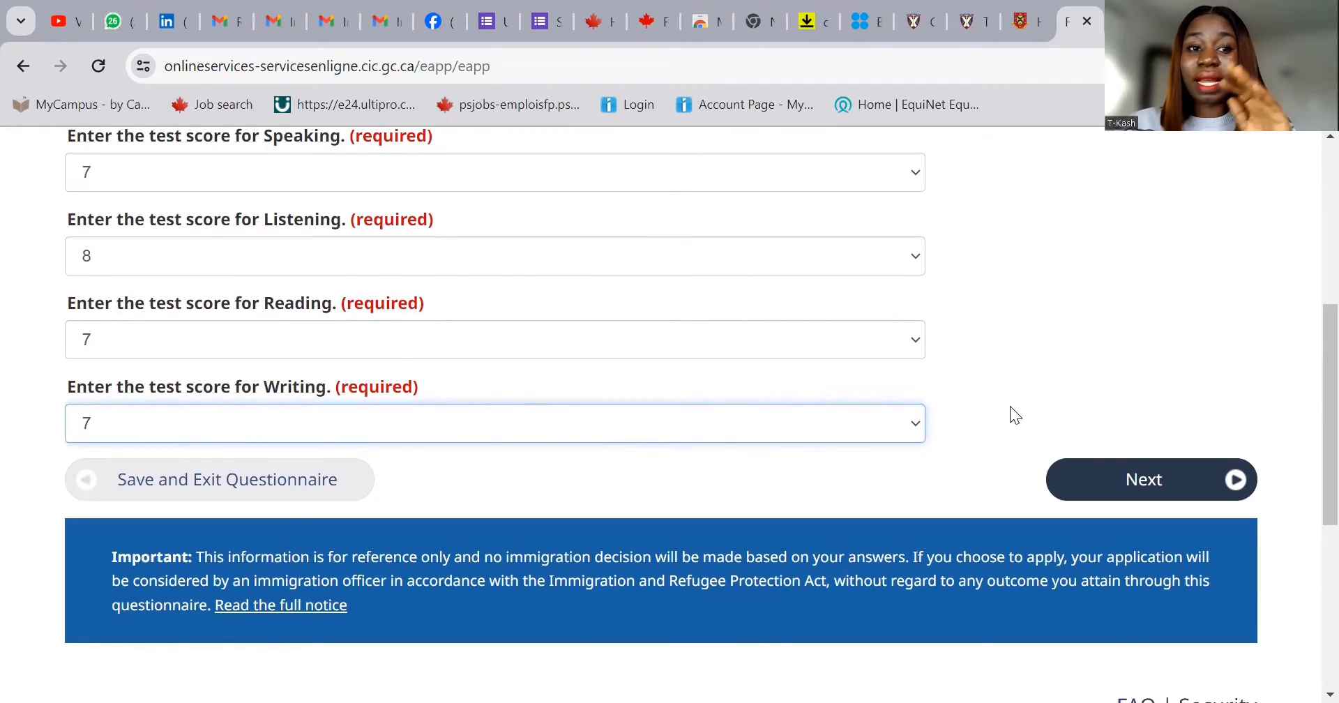
left_click(1147, 478)
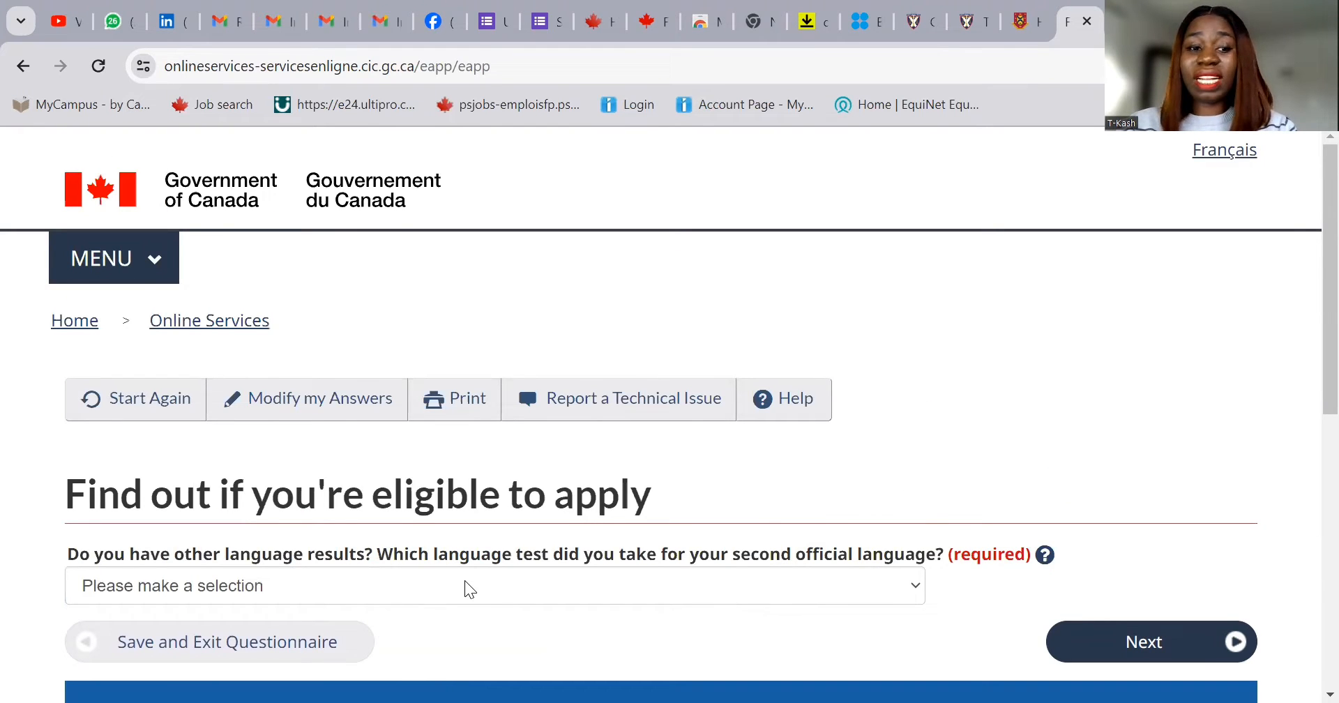
- Answer None for a second official-language test and continue
left_click(465, 581)
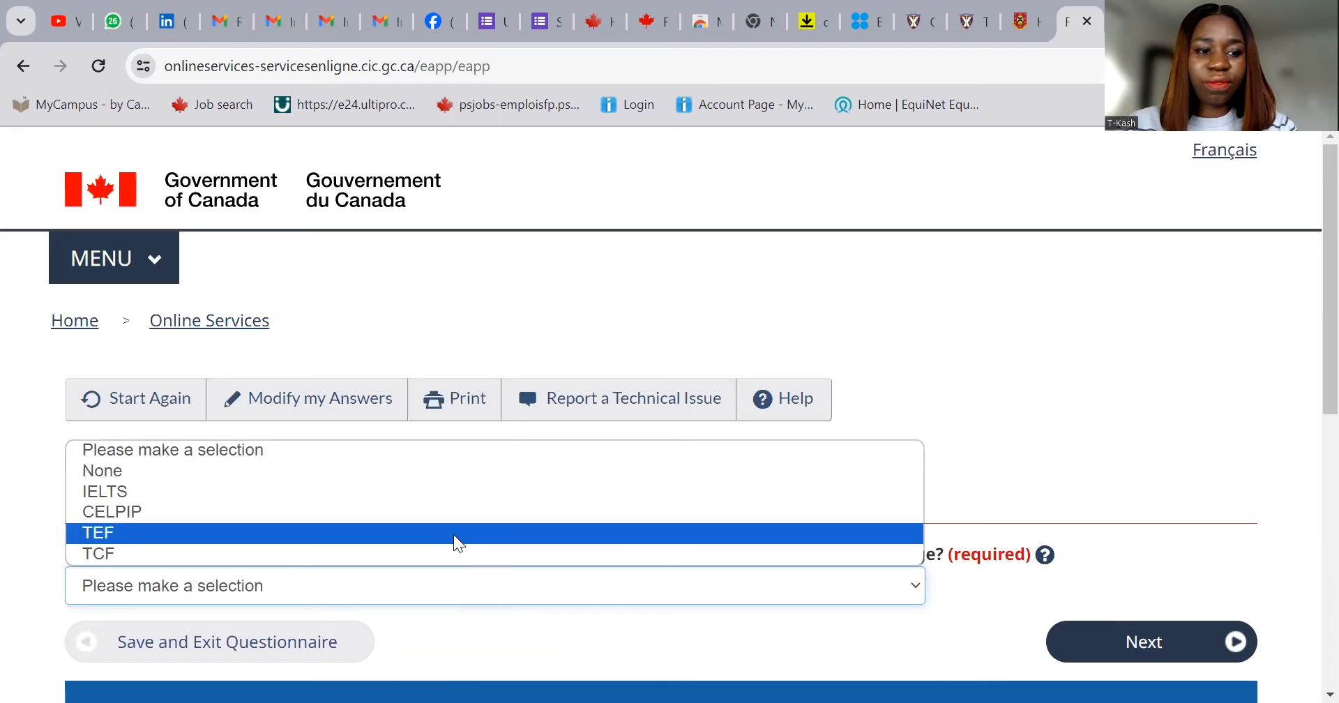
left_click(456, 481)
scroll(963, 569, "down", 2)
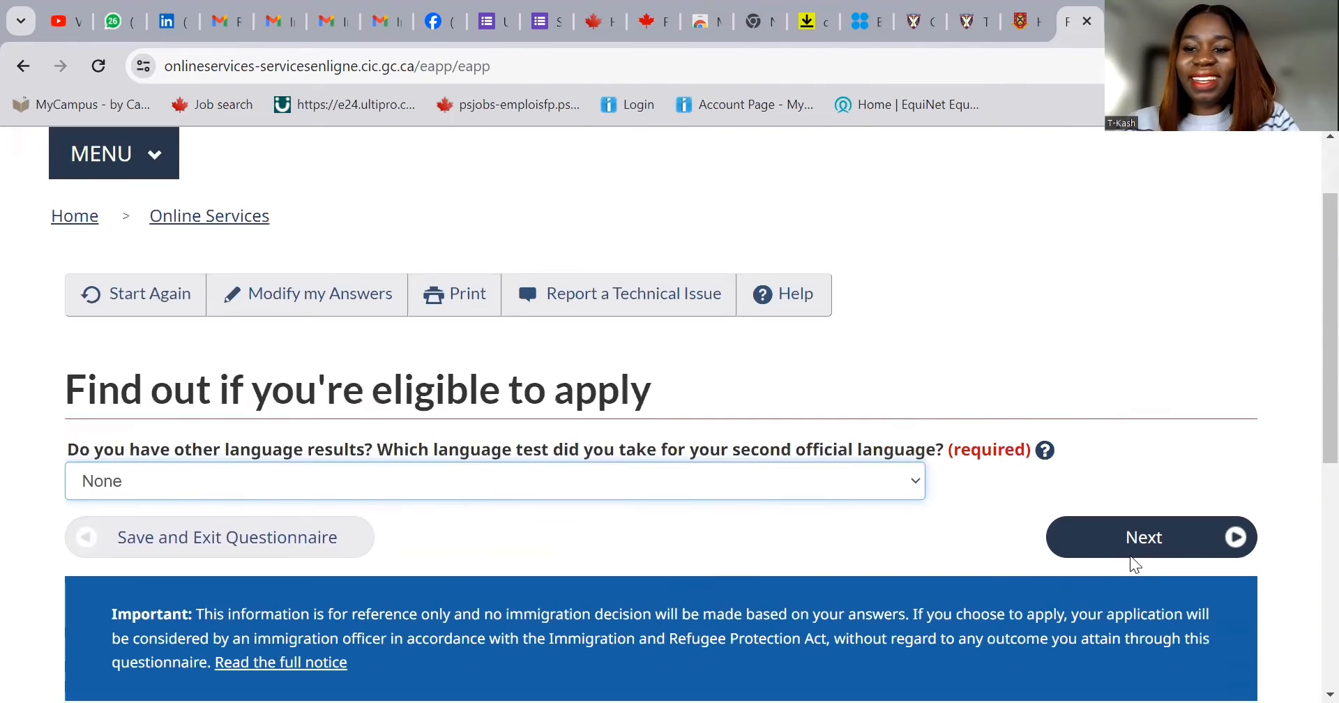
left_click(1130, 545)
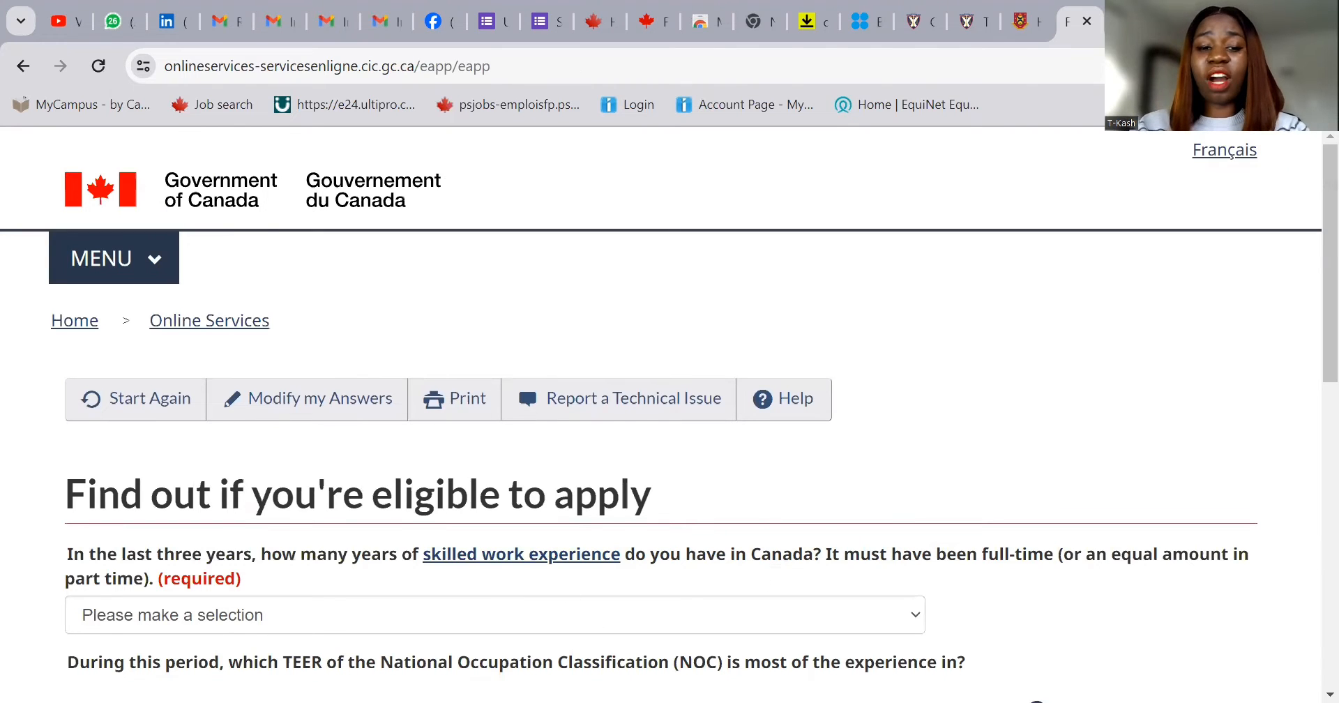
- Answer None for Canadian skilled work experience and None of the above for TEER category
left_click(763, 618)
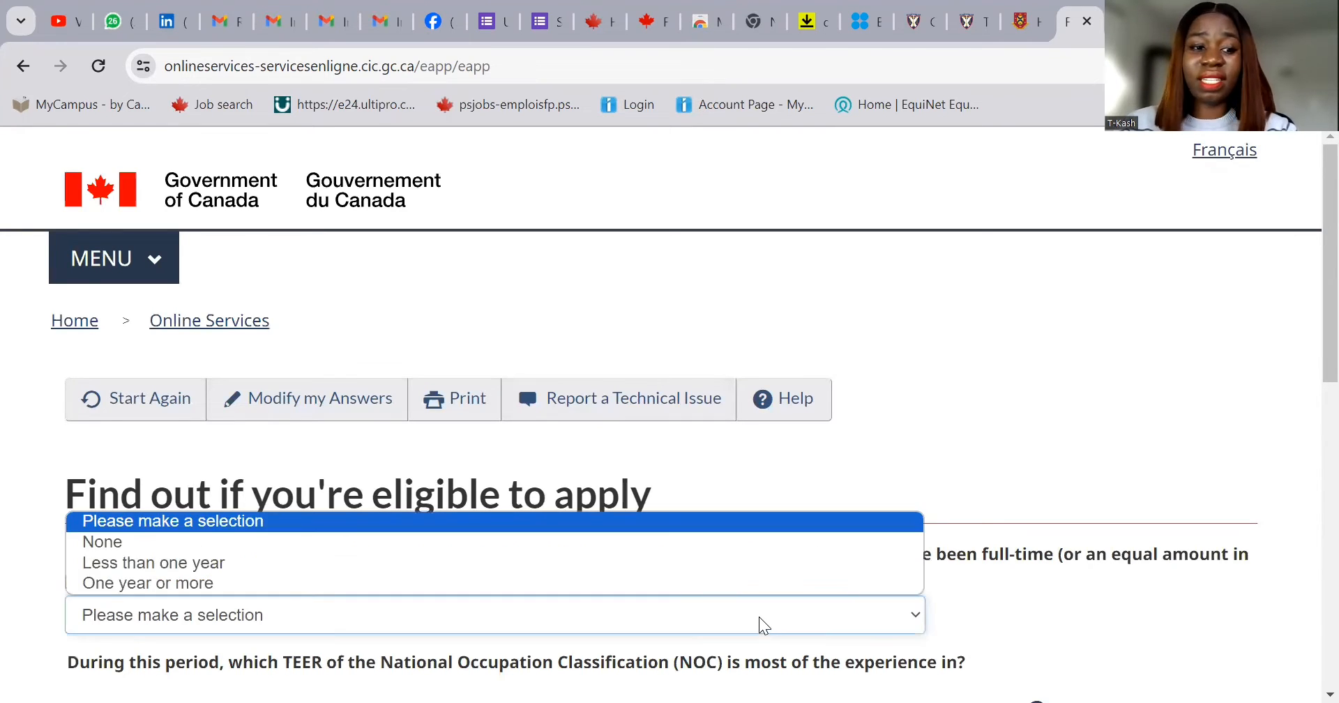
left_click(753, 548)
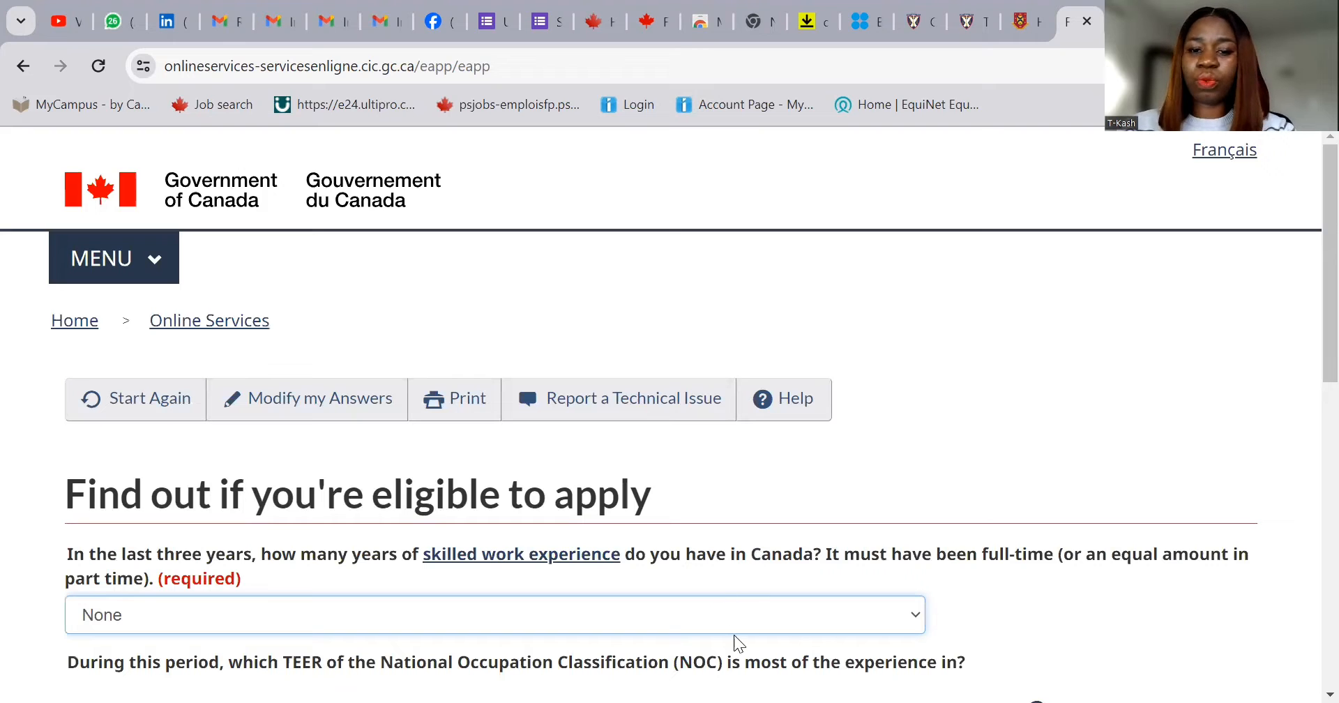
scroll(685, 664, "down", 3)
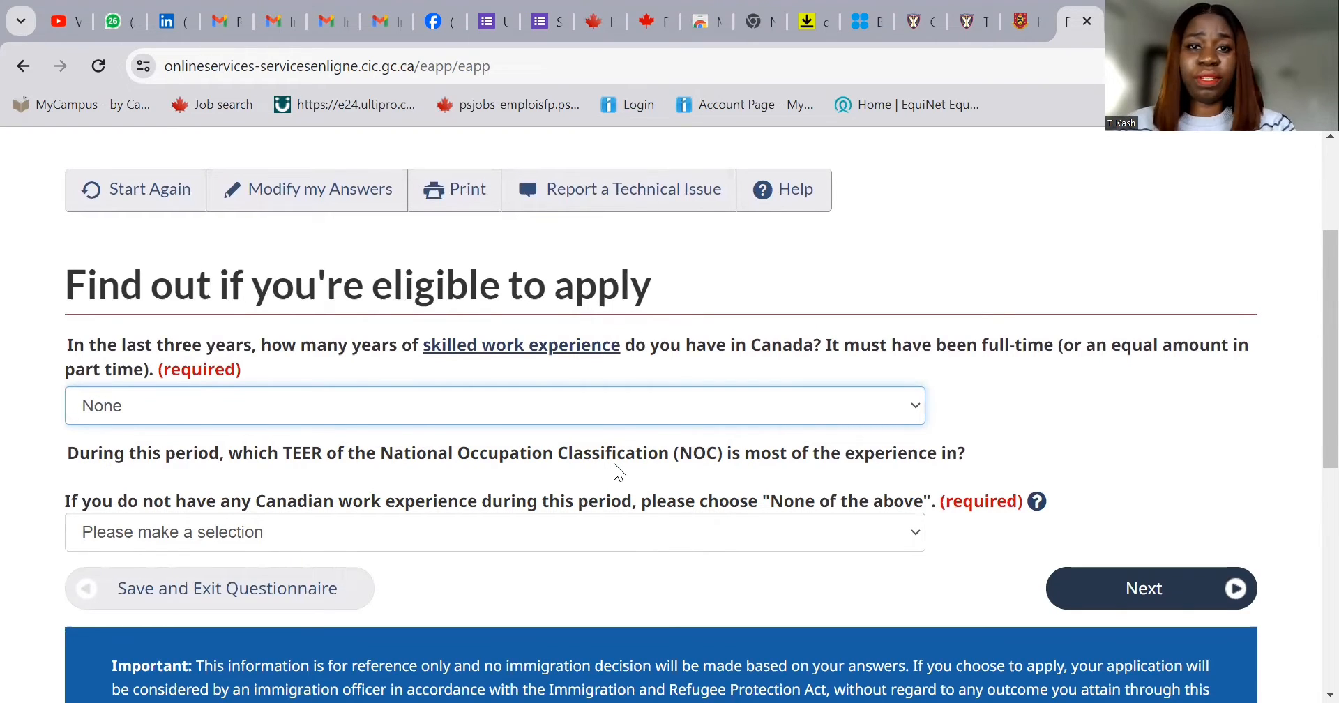
left_click(407, 537)
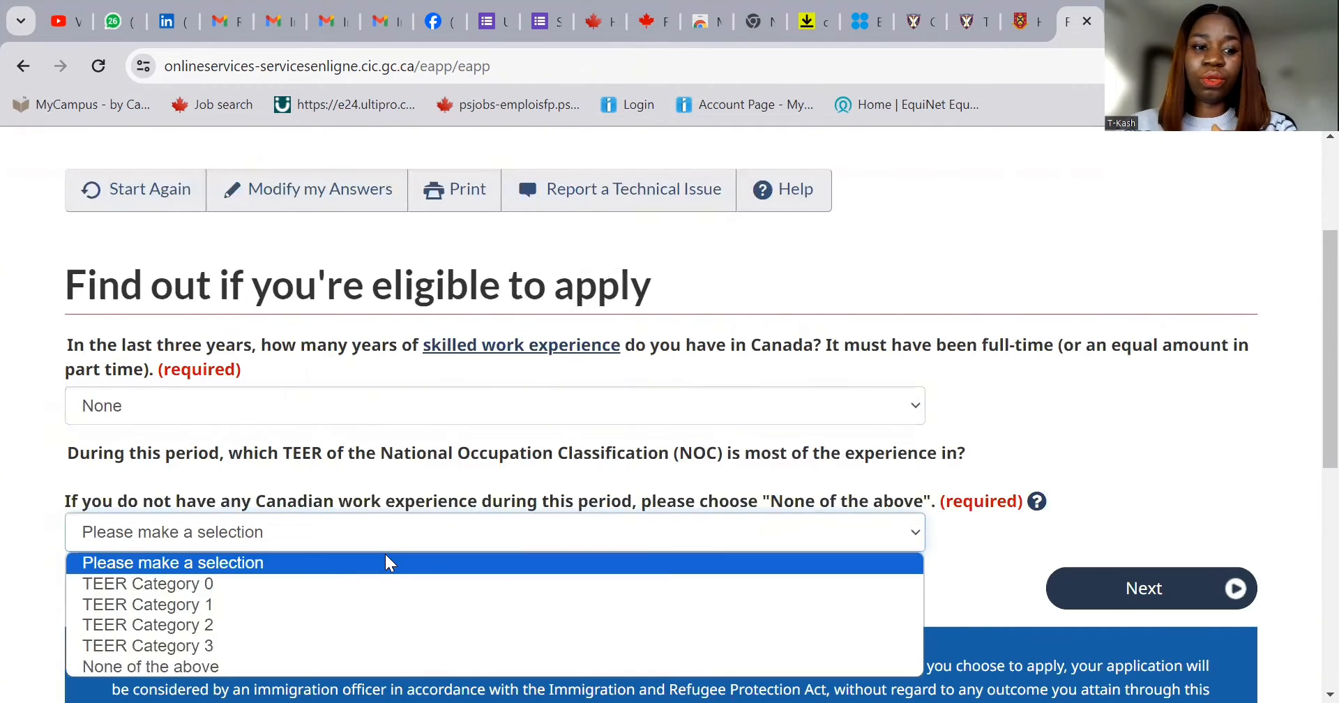
left_click(395, 667)
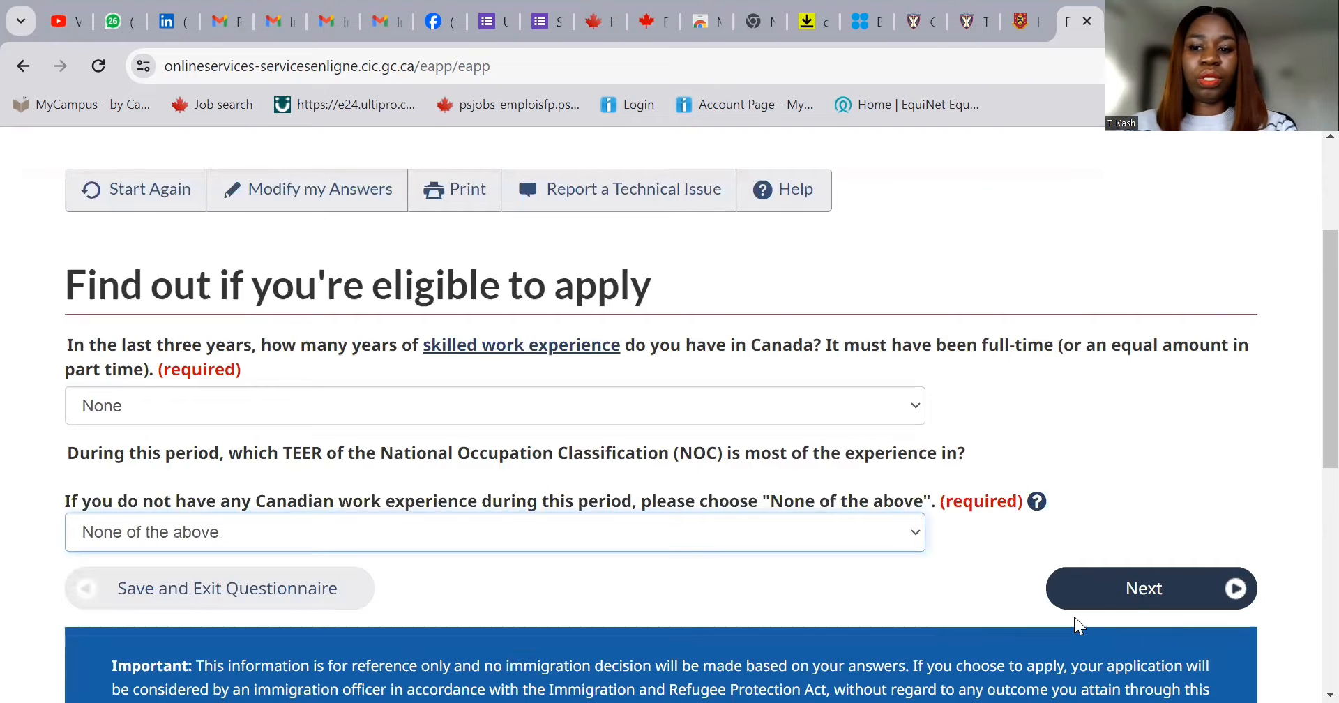
left_click(1139, 598)
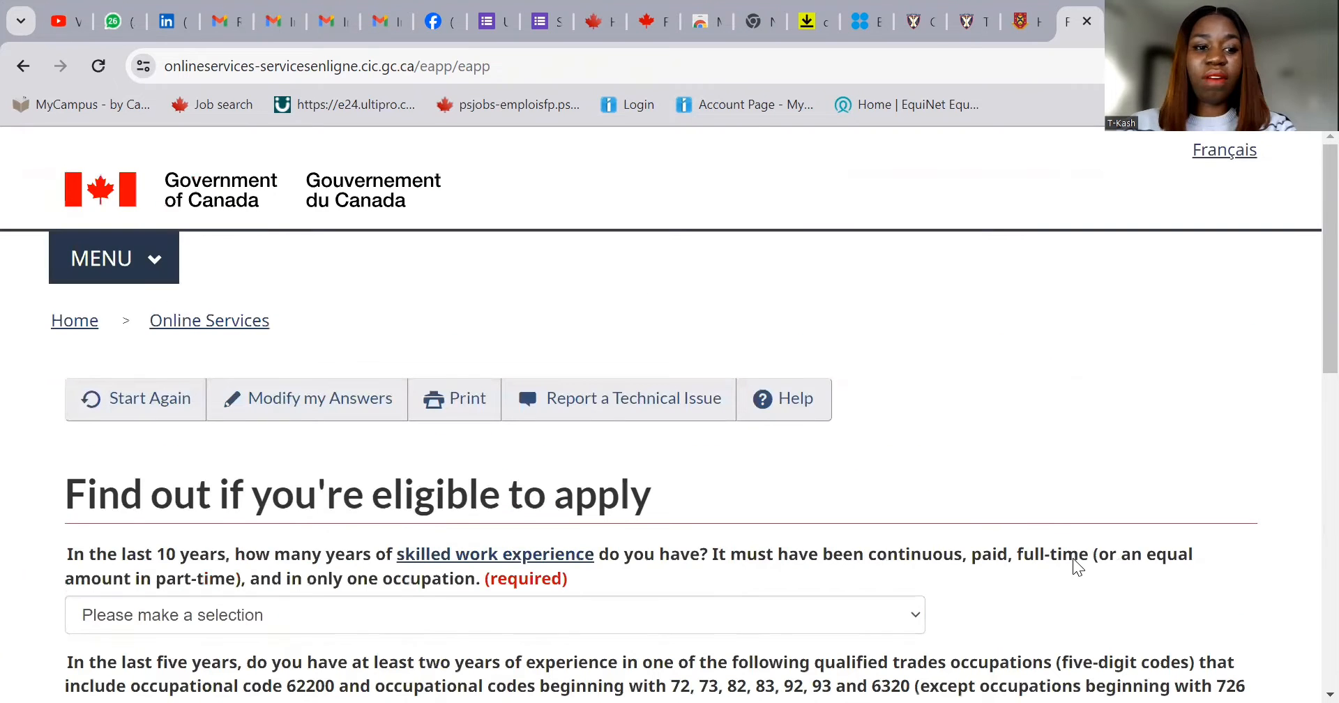
- Set 10-year skilled experience to Four to Five and qualified trades experience to None, then submit
scroll(770, 514, "down", 2)
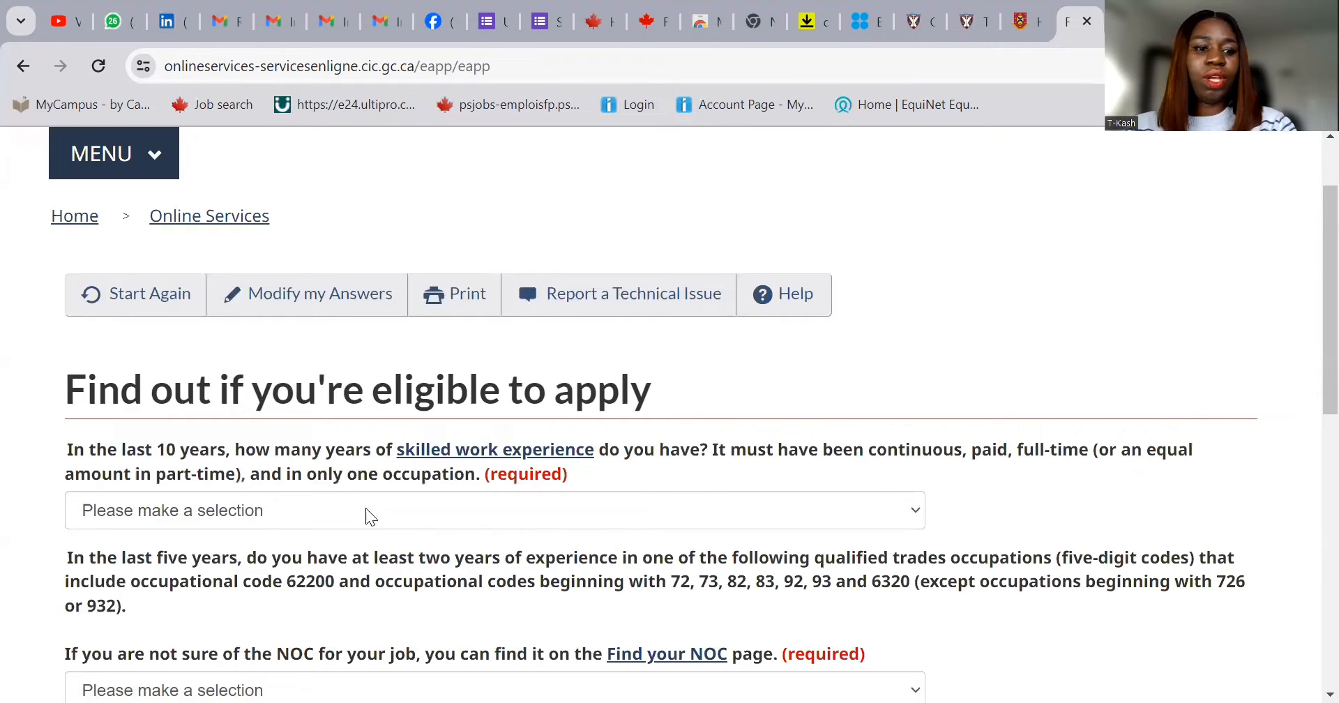
left_click(403, 513)
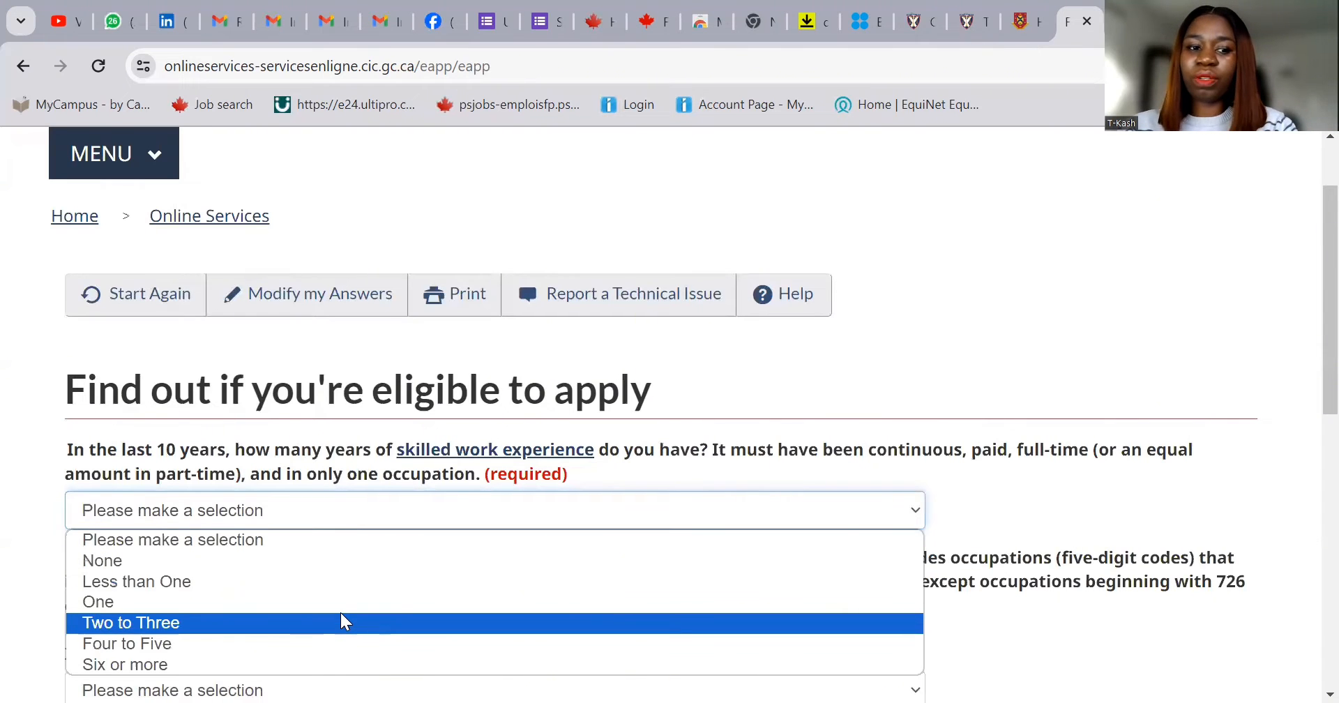
left_click(321, 645)
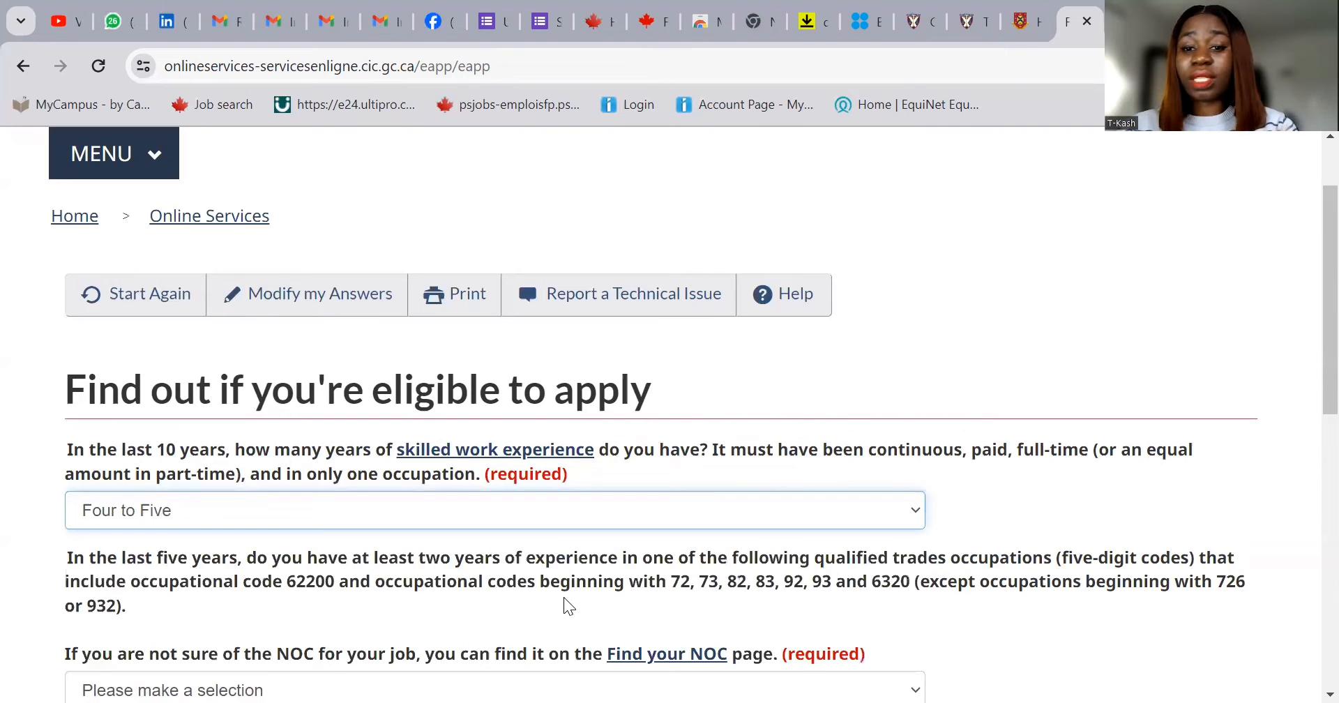
scroll(564, 594, "down", 1)
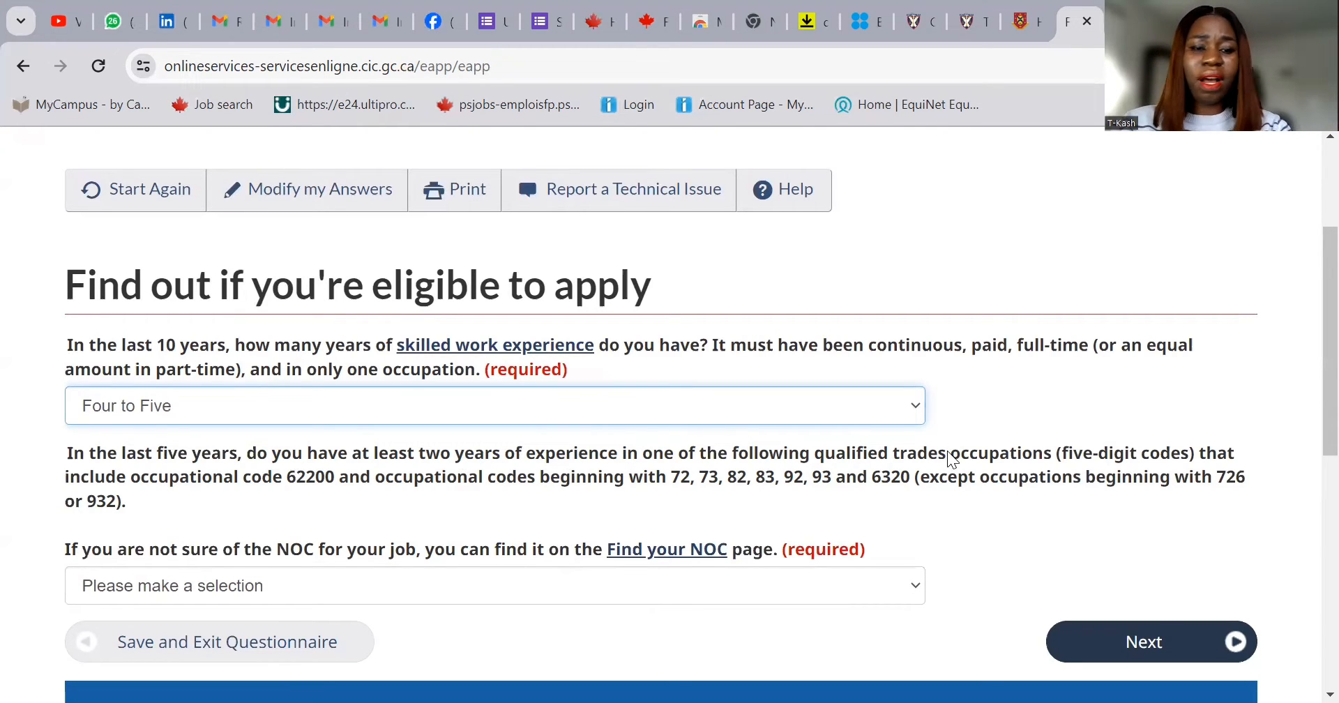
left_click(754, 591)
left_click(625, 634)
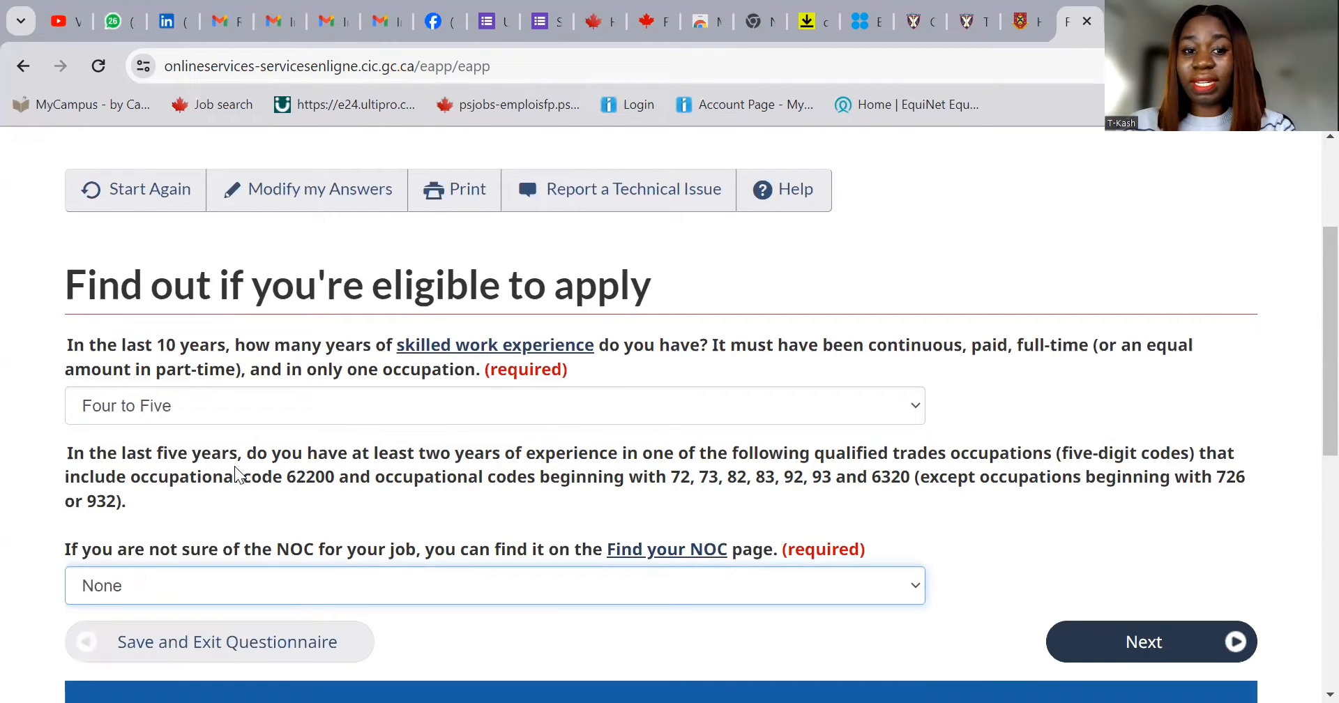
left_click(1136, 649)
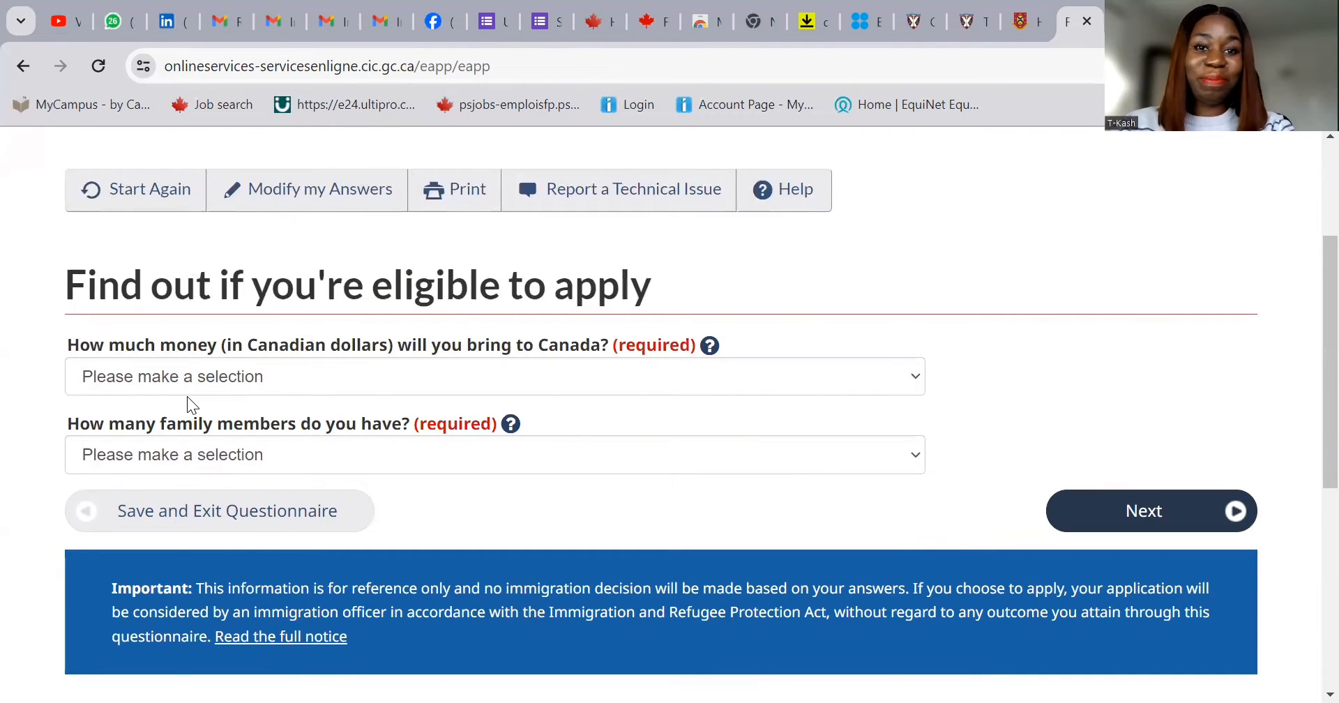
- Set settlement funds to 28,994 - 32,699 and family members to 4, then submit
left_click(217, 377)
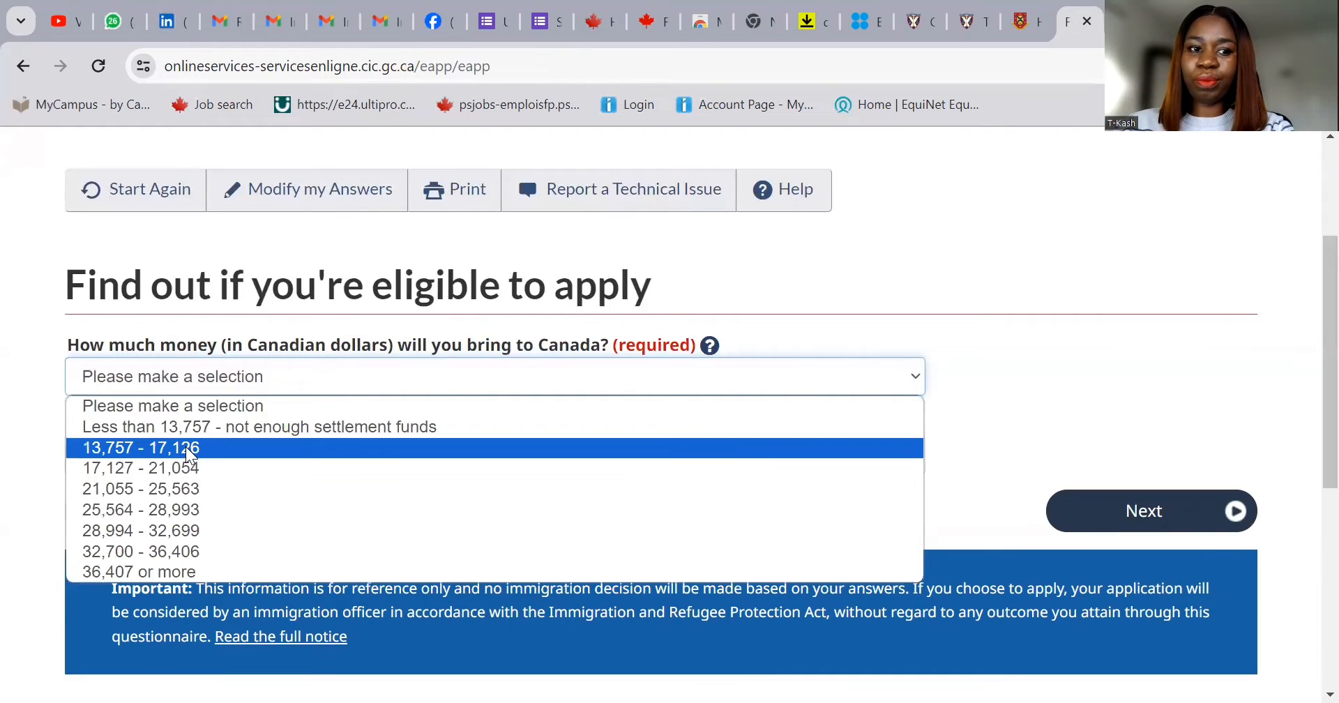
left_click(177, 533)
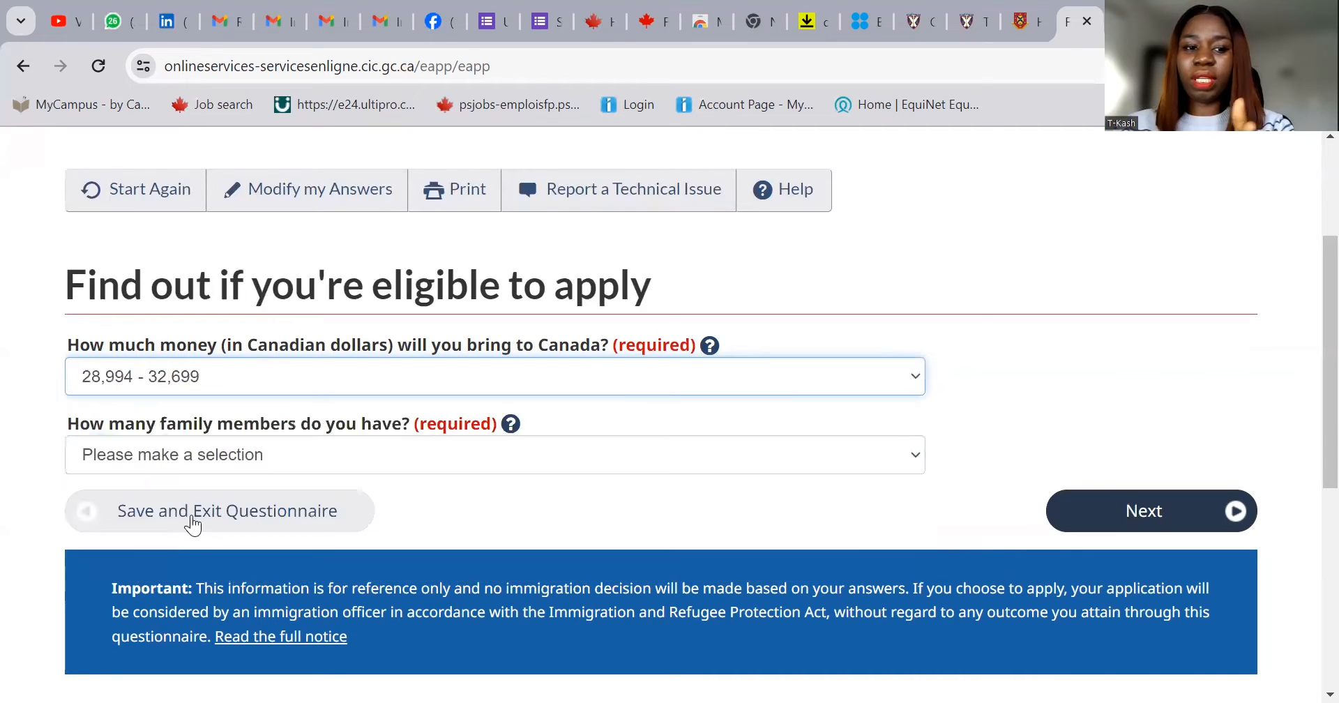
left_click(352, 466)
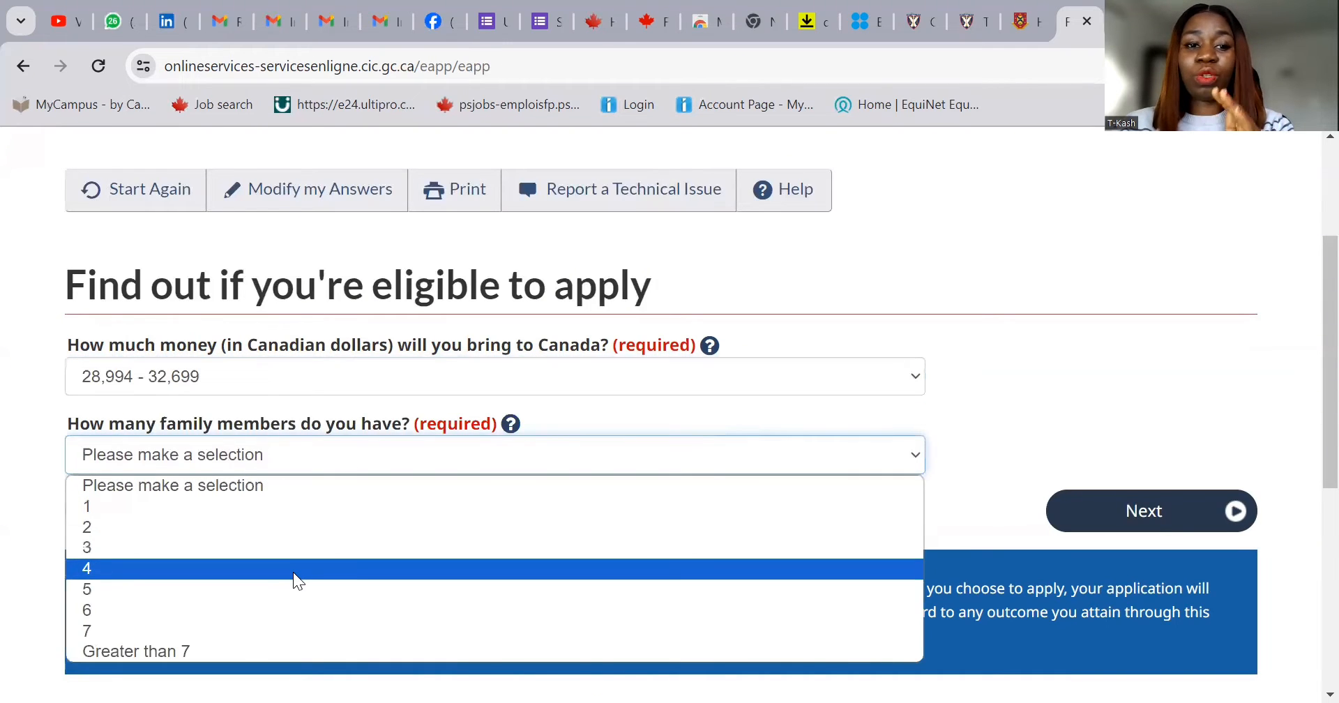
left_click(297, 569)
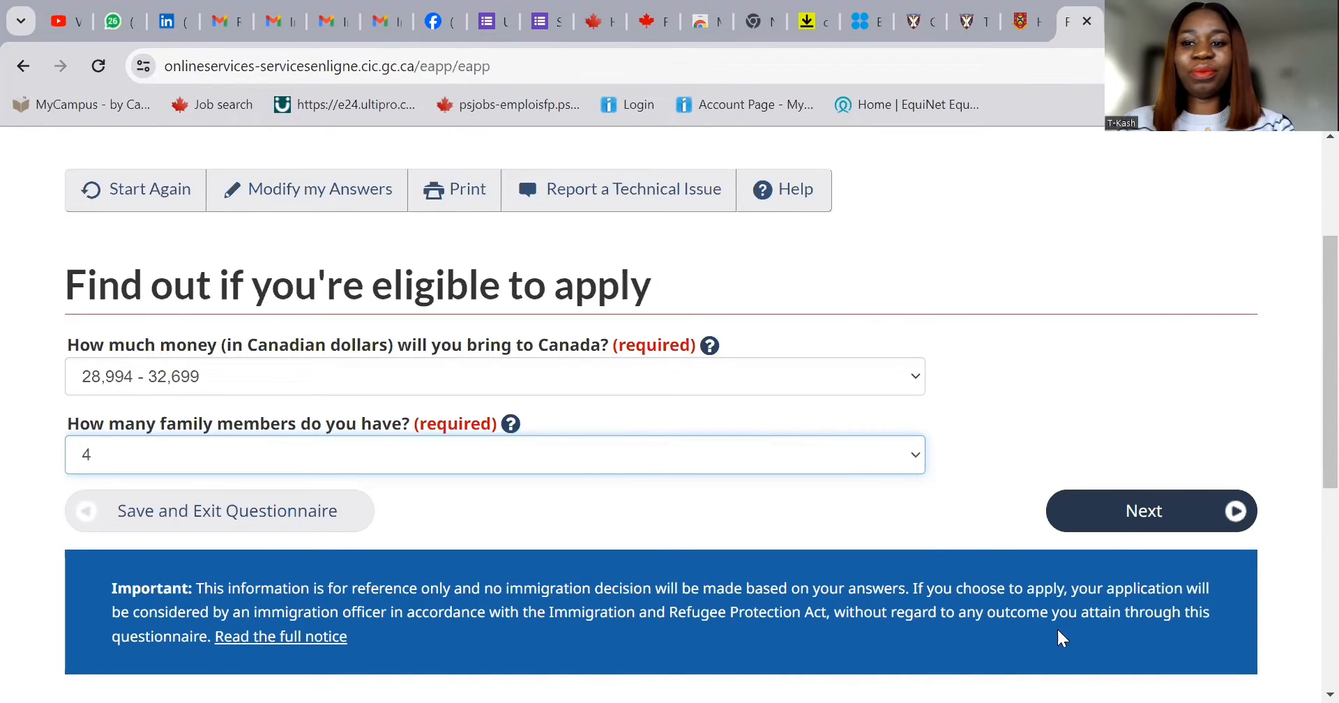
left_click(1121, 528)
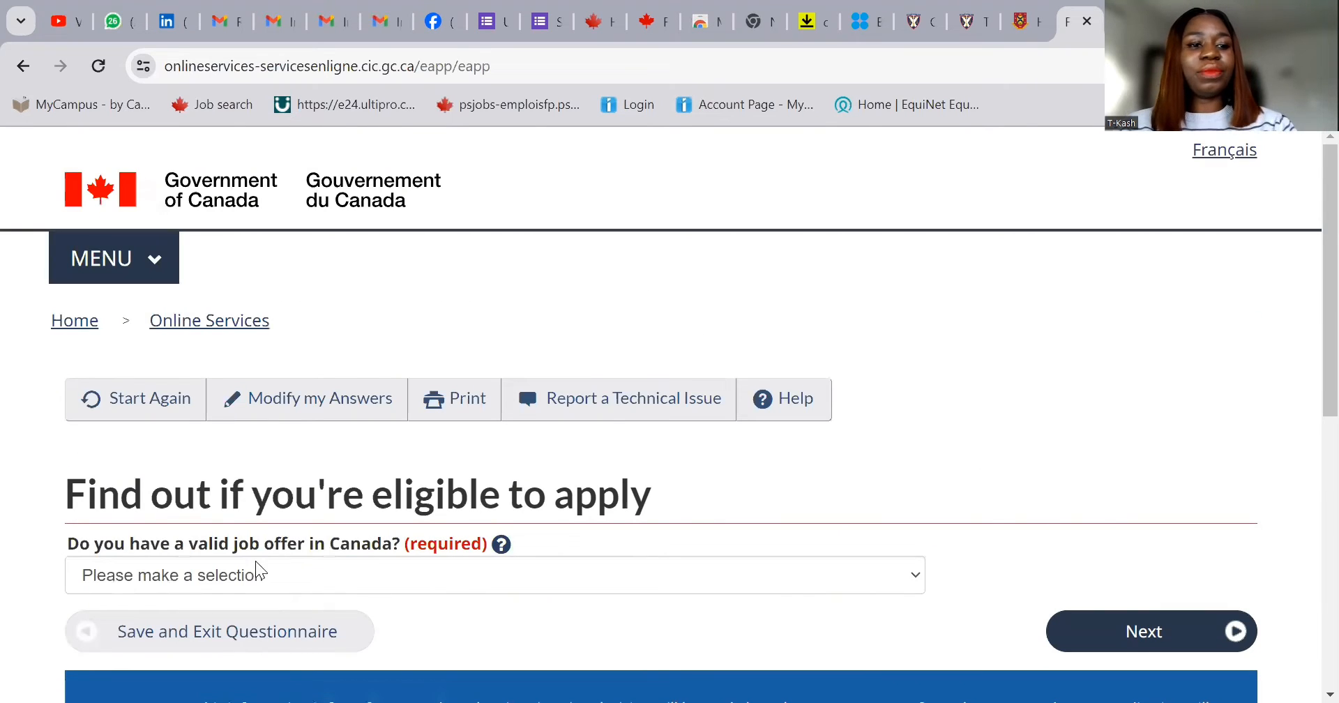
- Answer No to having a valid Canadian job offer and continue
left_click(344, 580)
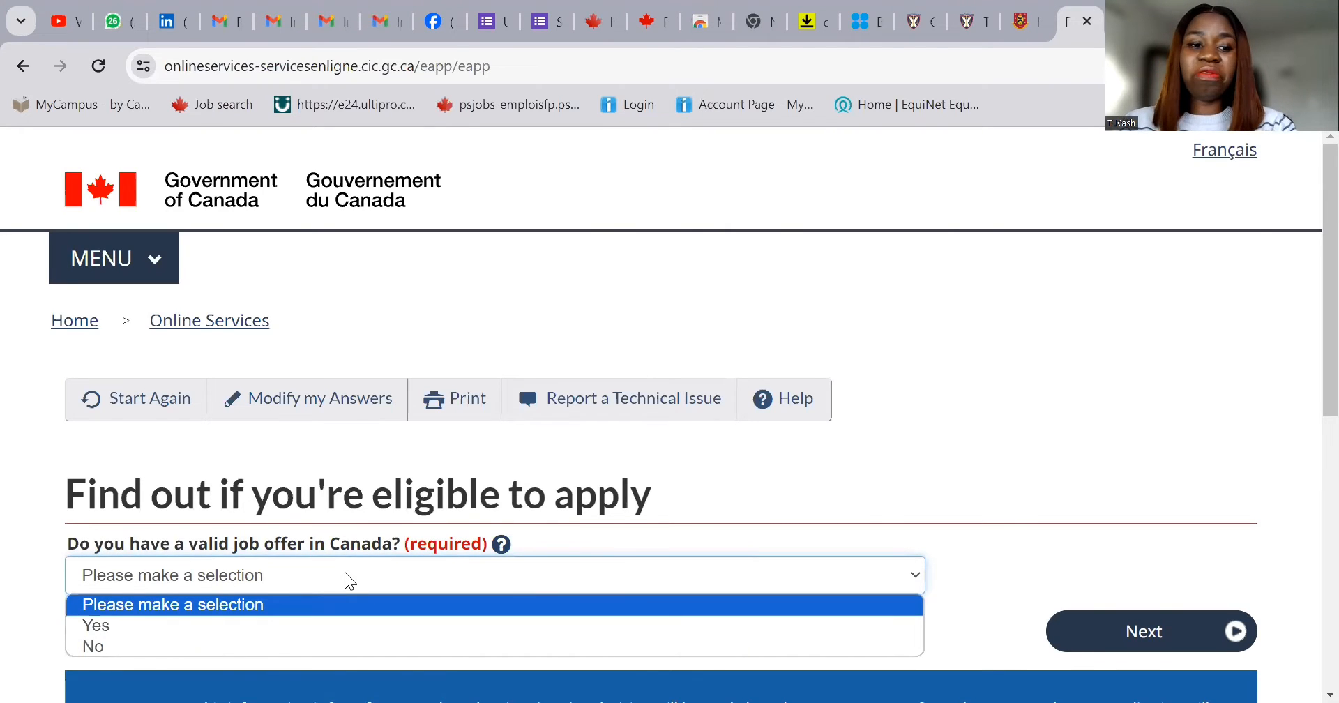
left_click(329, 648)
left_click(1152, 632)
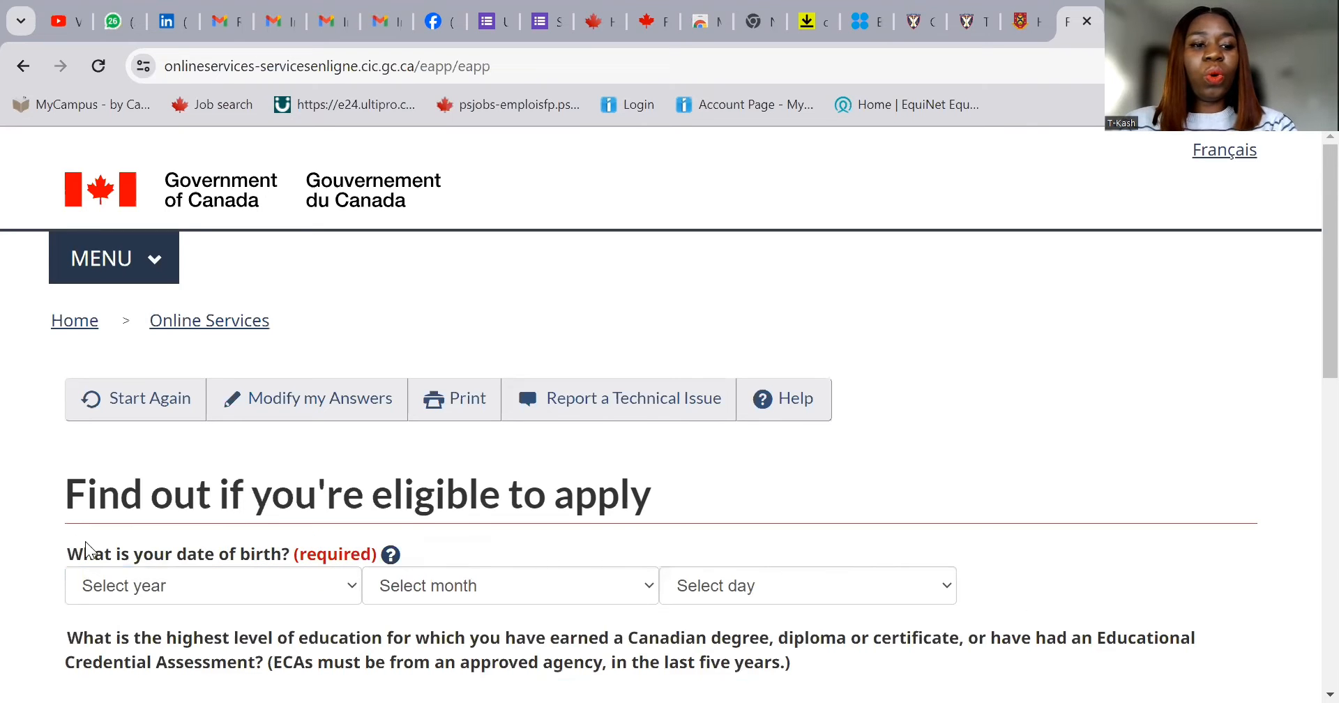
- Enter the date of birth as 1995 January 01
left_click(218, 596)
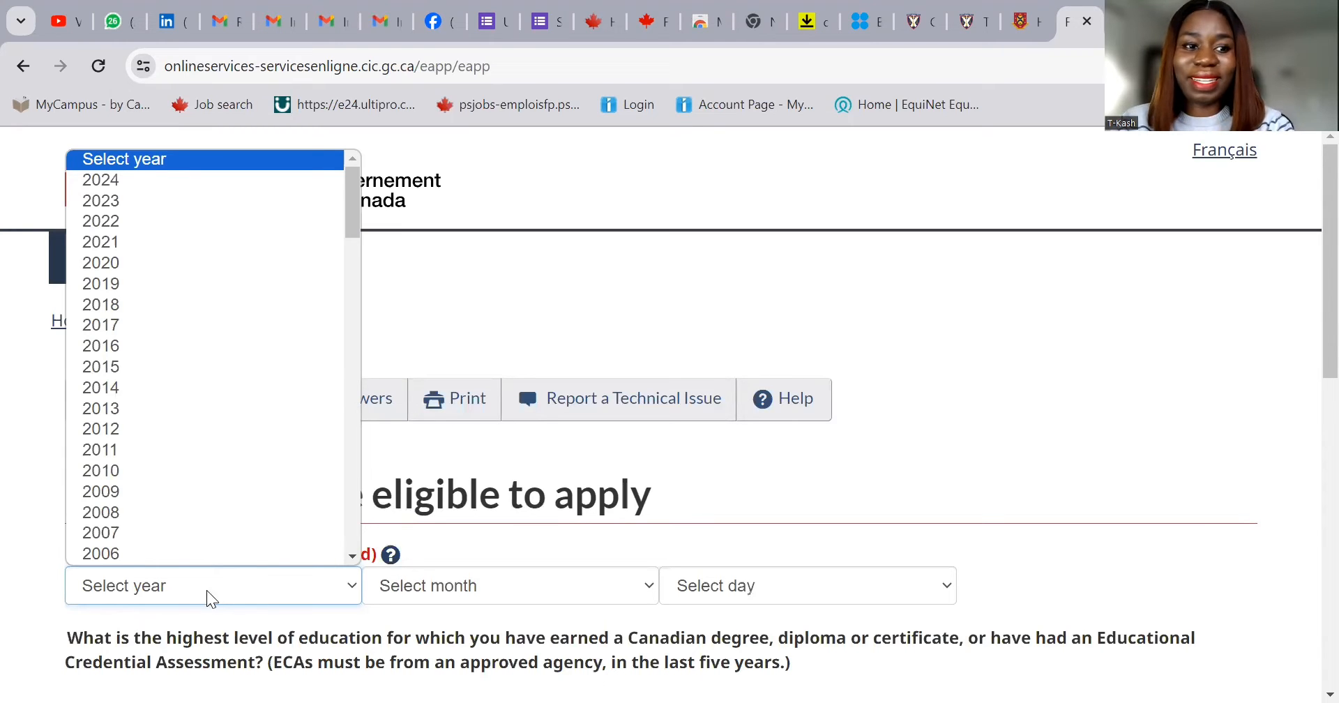
scroll(192, 494, "down", 1)
scroll(196, 466, "up", 1)
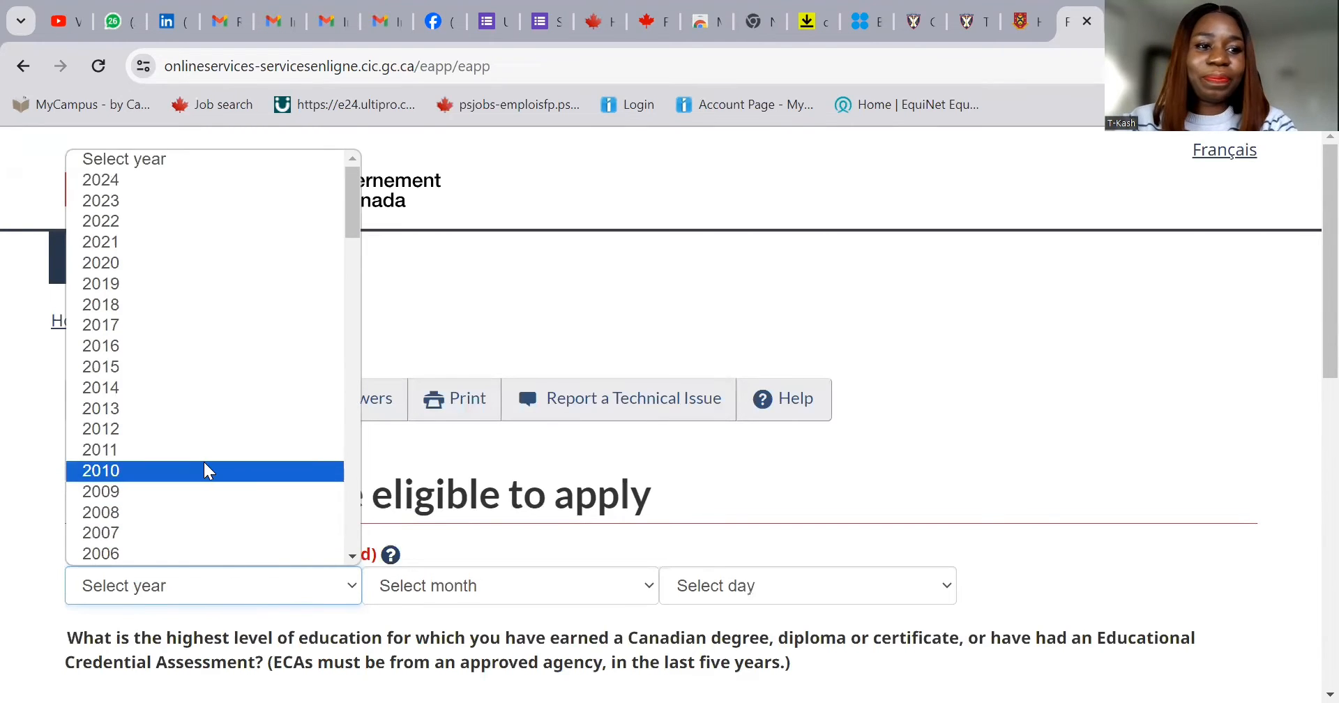
scroll(207, 470, "down", 10)
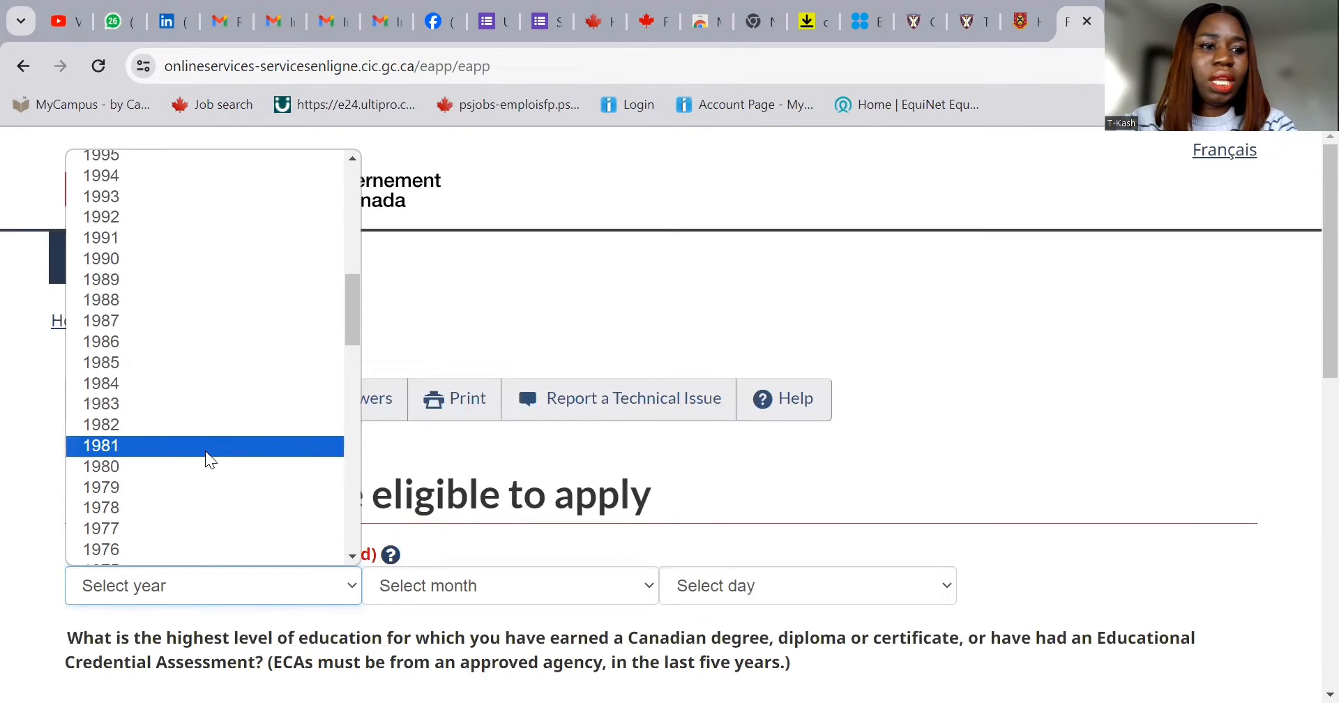
scroll(189, 437, "down", 3)
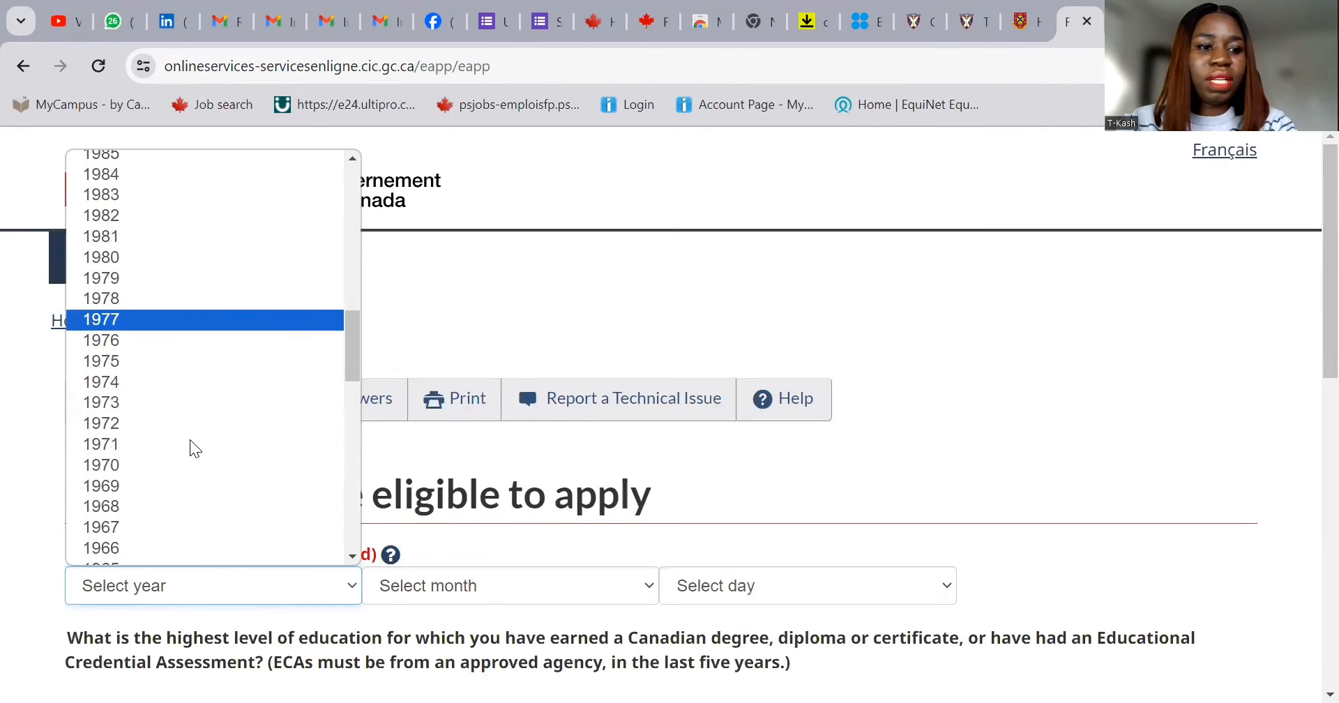
scroll(189, 440, "down", 14)
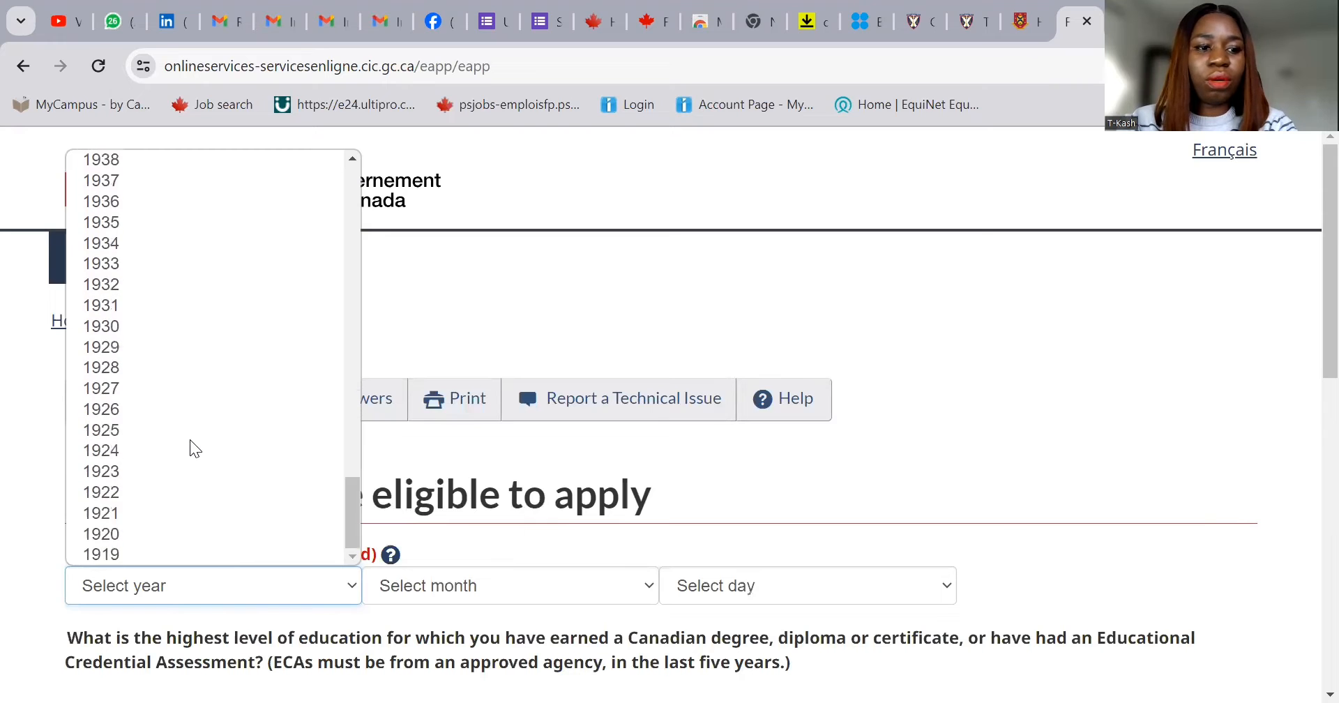
scroll(189, 439, "up", 20)
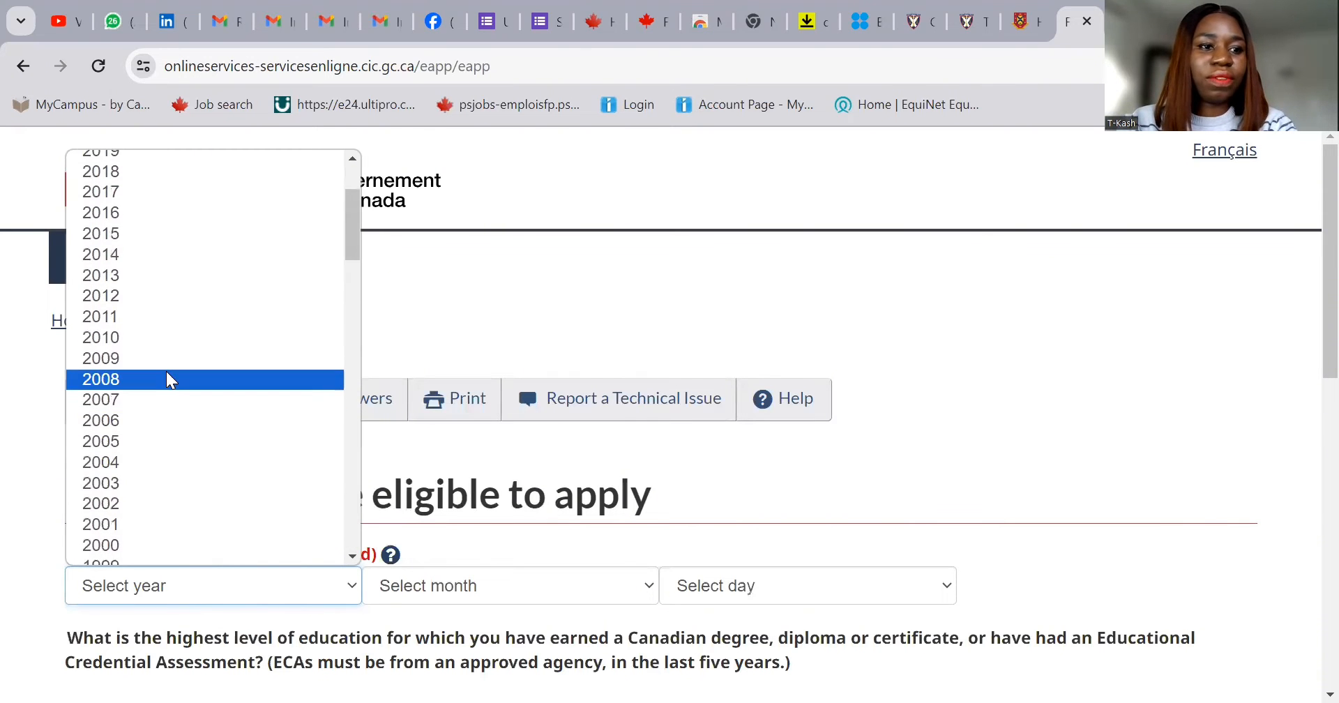
scroll(169, 385, "up", 3)
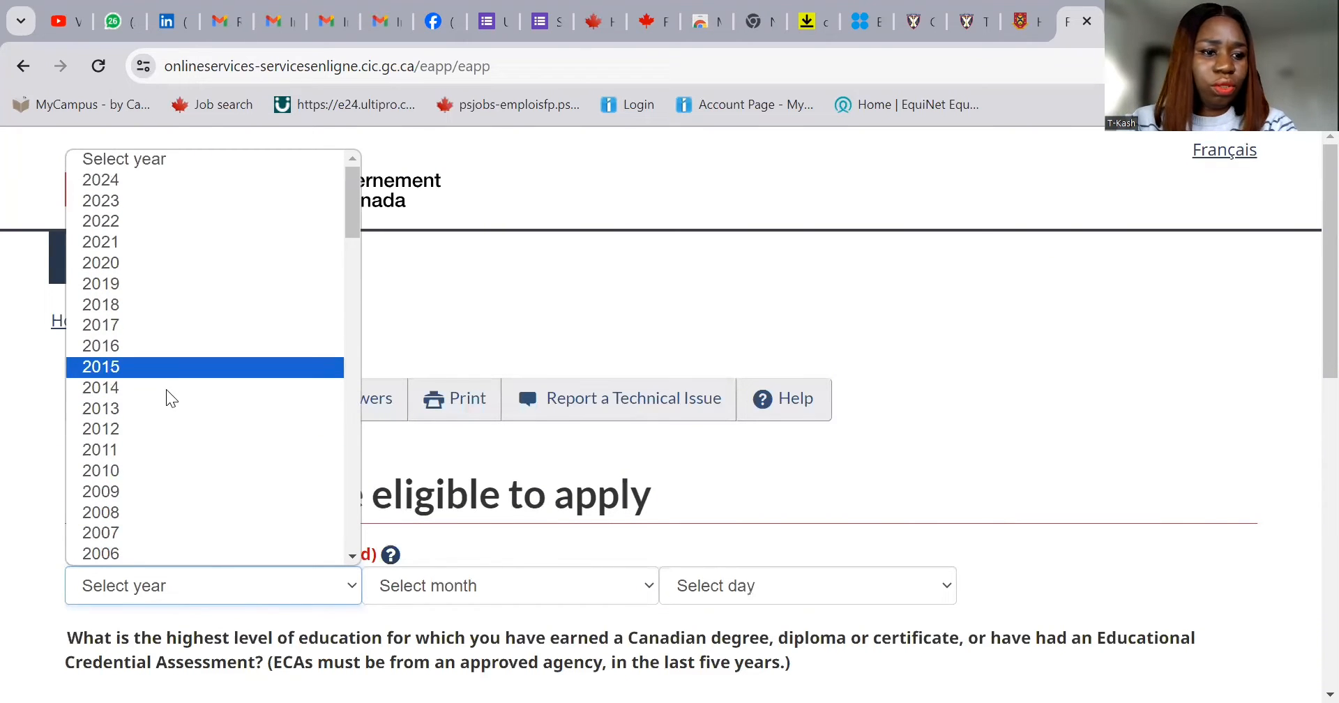
scroll(164, 411, "down", 3)
scroll(163, 427, "down", 3)
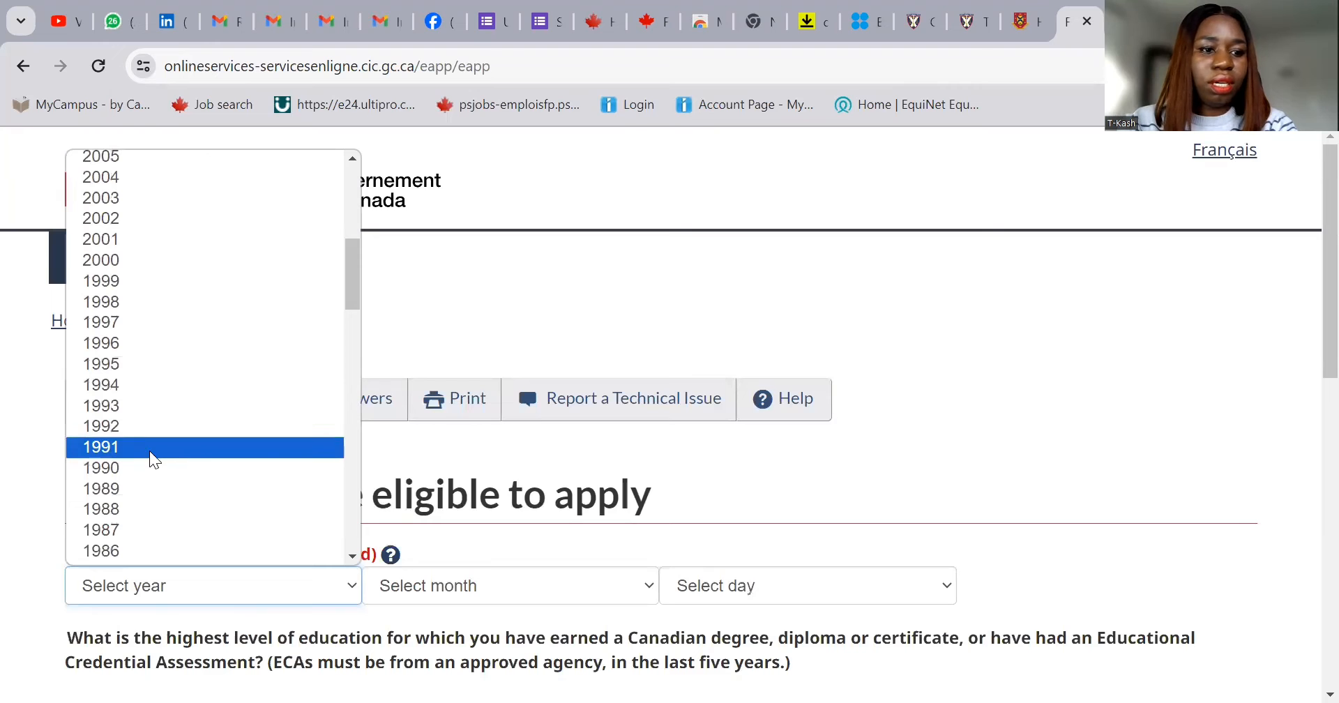
left_click(127, 365)
left_click(448, 591)
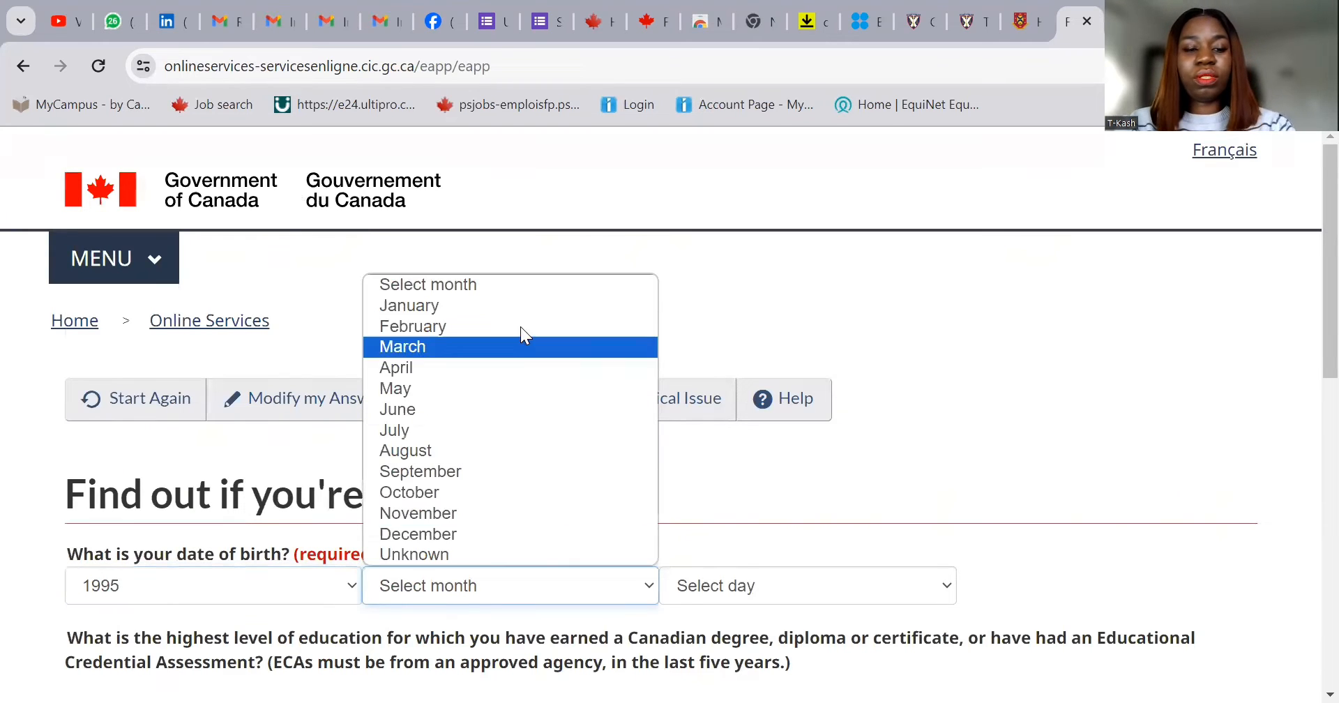
left_click(526, 307)
left_click(708, 595)
left_click(696, 186)
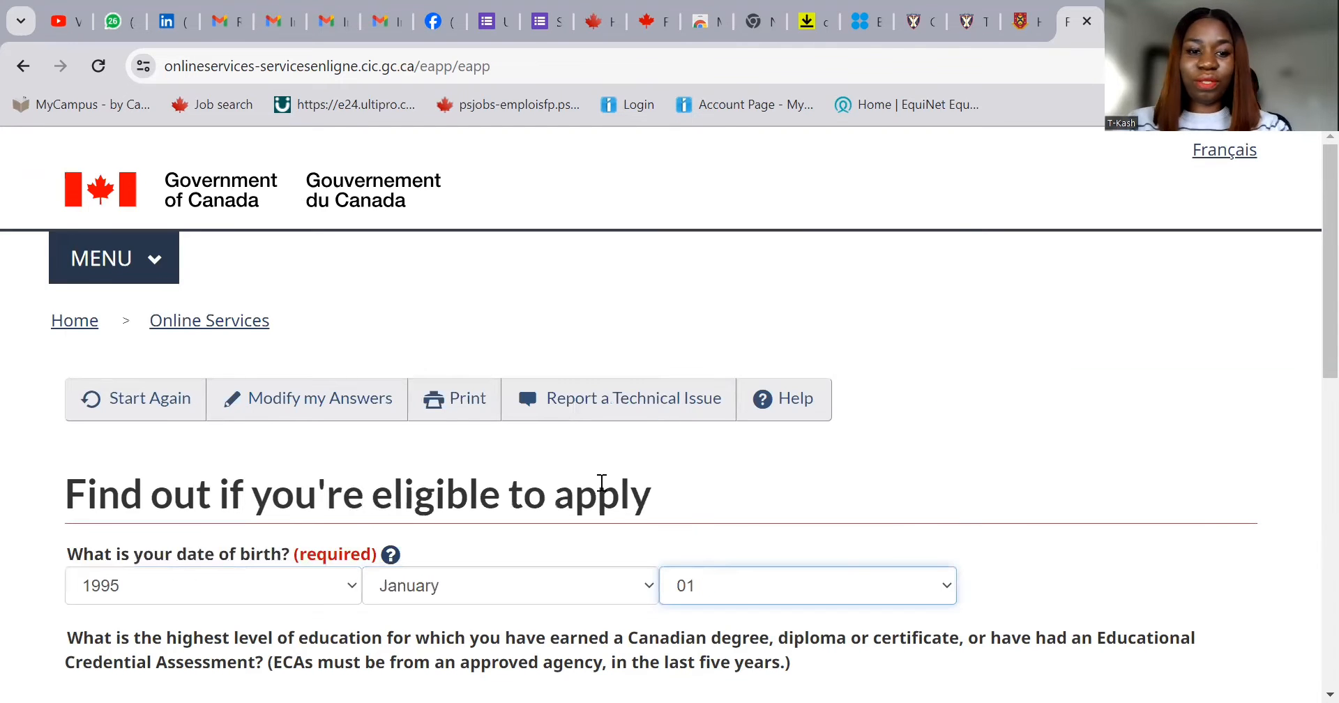
- Choose Master's degree as the highest education level and submit the answers
scroll(498, 532, "down", 5)
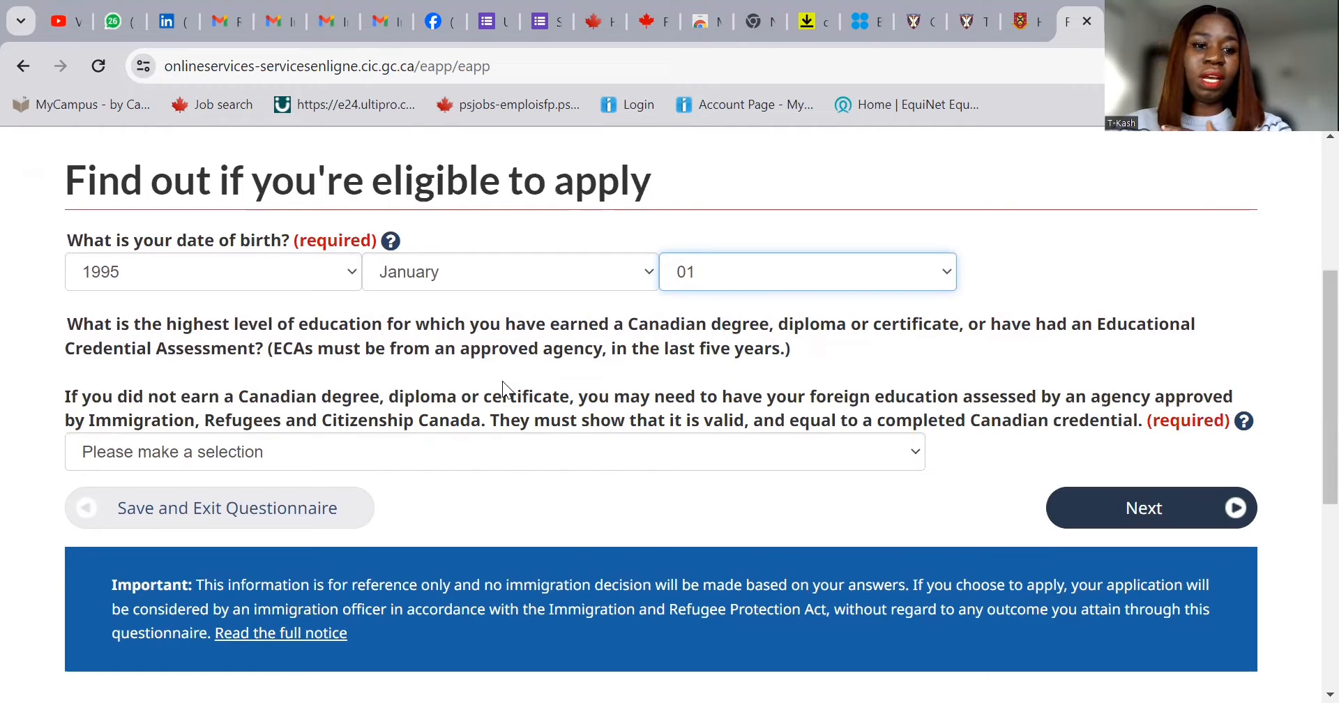
left_click(501, 453)
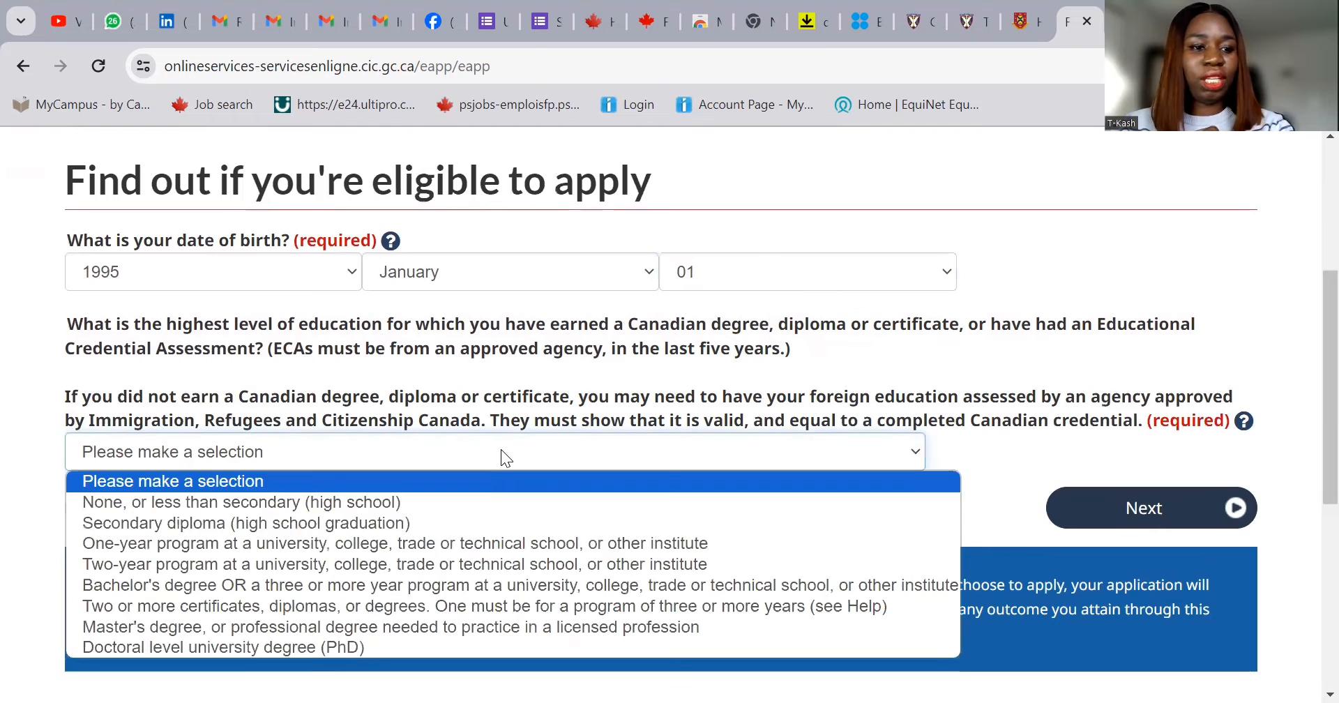
left_click(474, 628)
left_click(1154, 517)
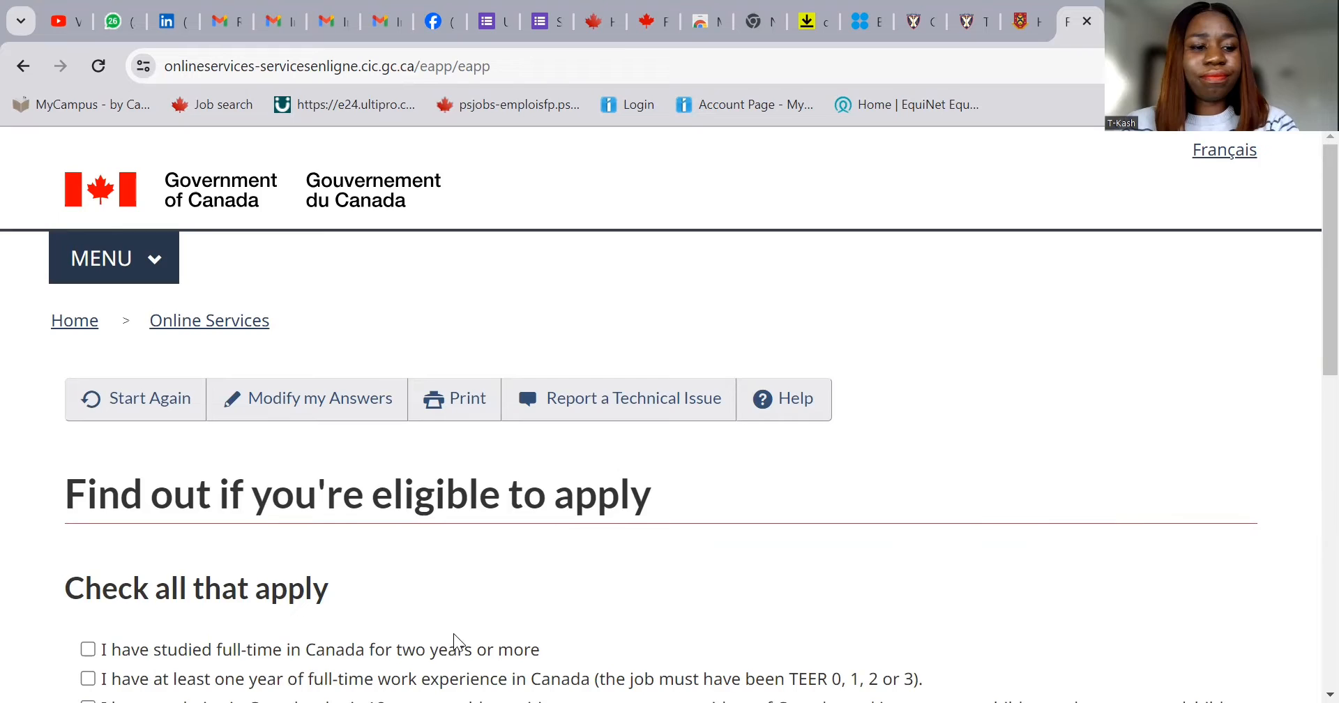
- Check 'None of the above' on the Check all that apply page and continue
scroll(454, 633, "down", 1)
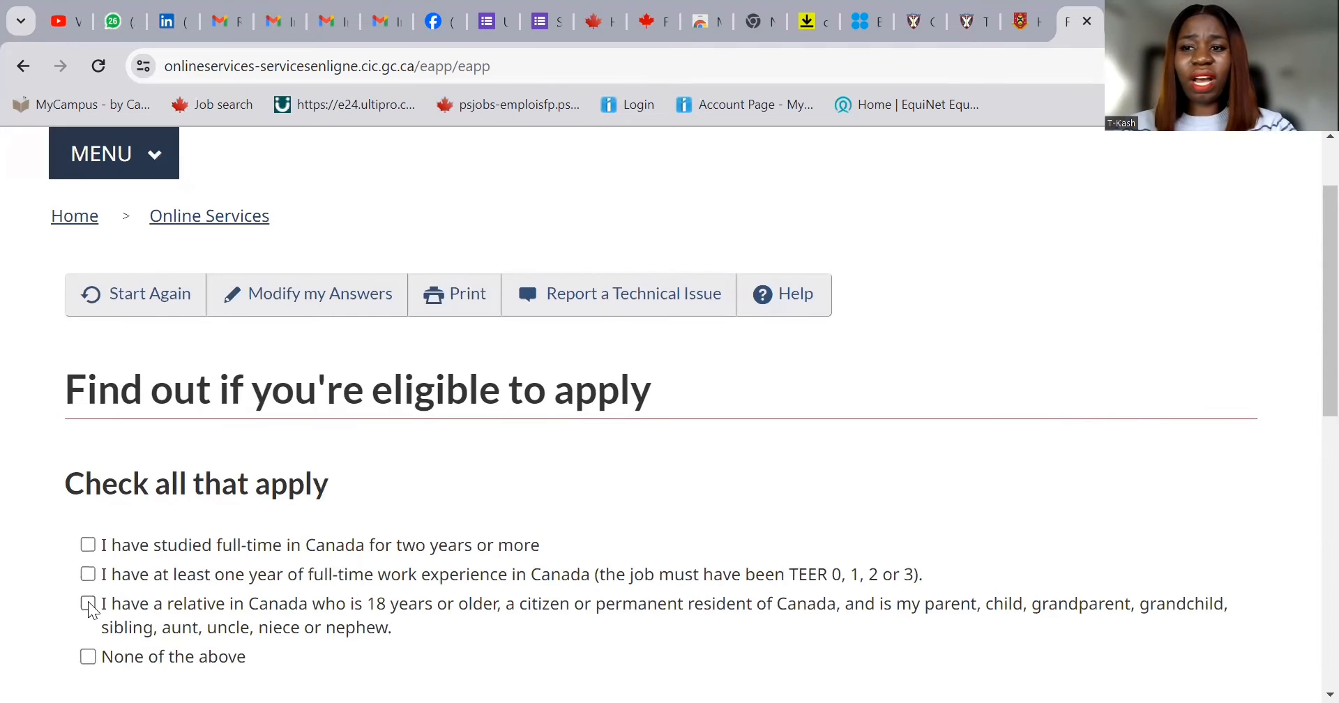
left_click(89, 658)
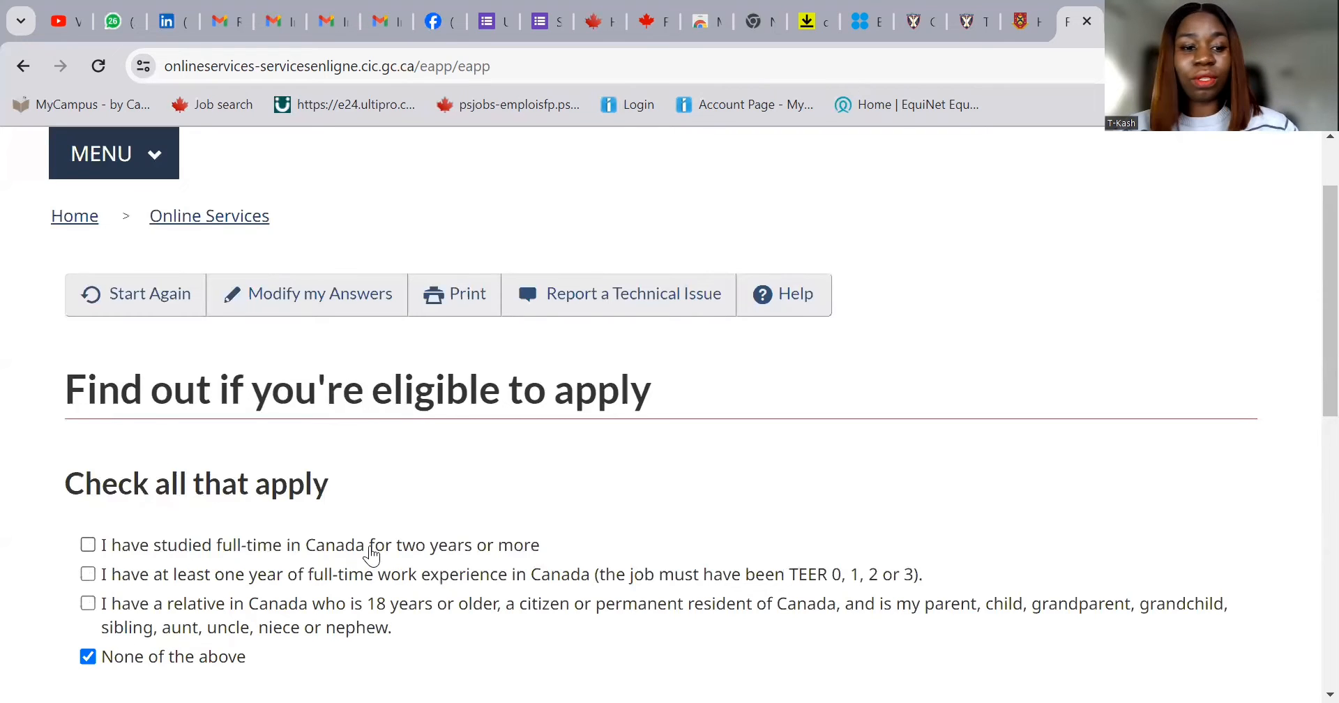
scroll(372, 556, "down", 3)
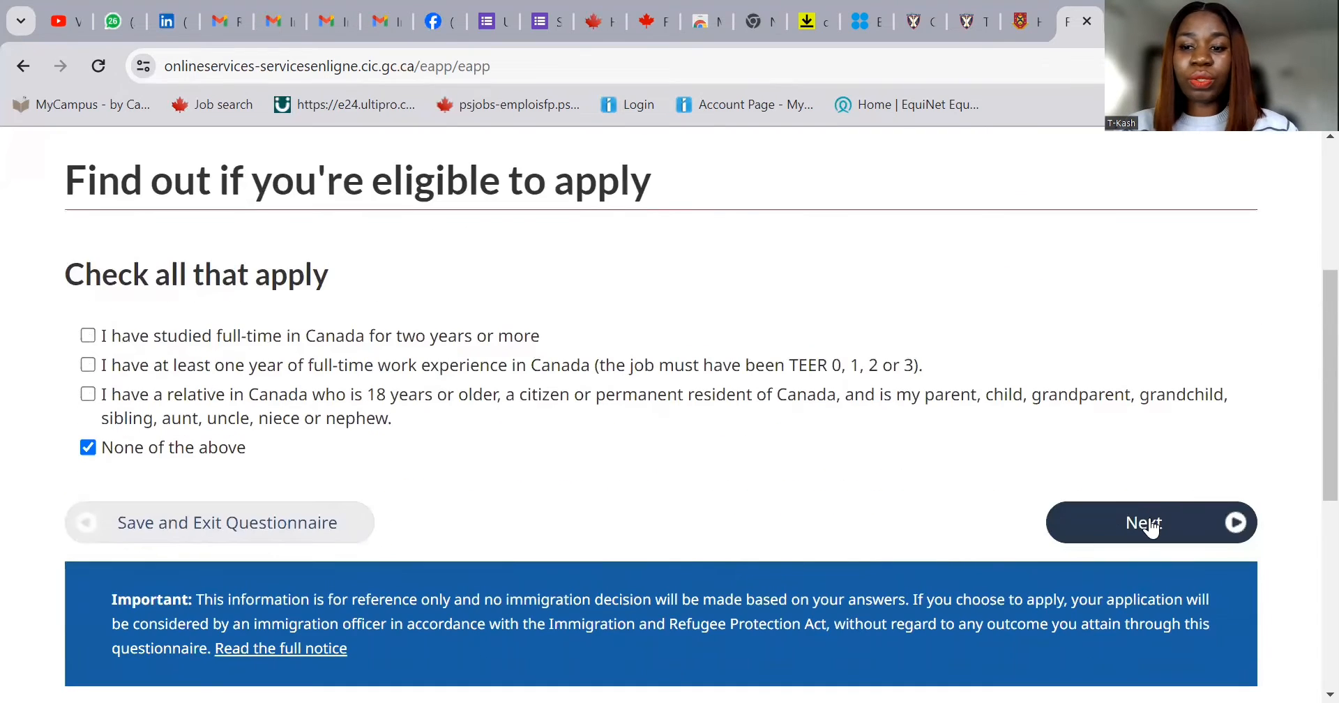
left_click(1149, 524)
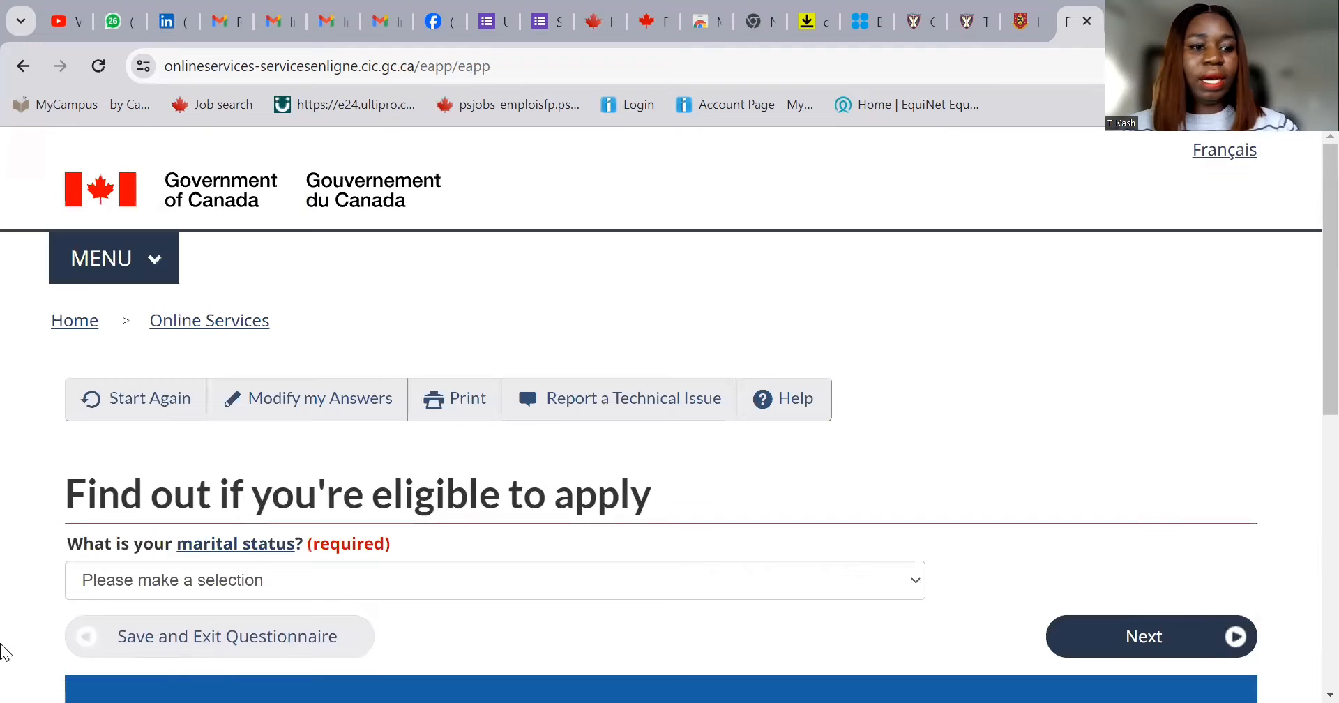
- Set marital status to Married and continue
left_click(479, 581)
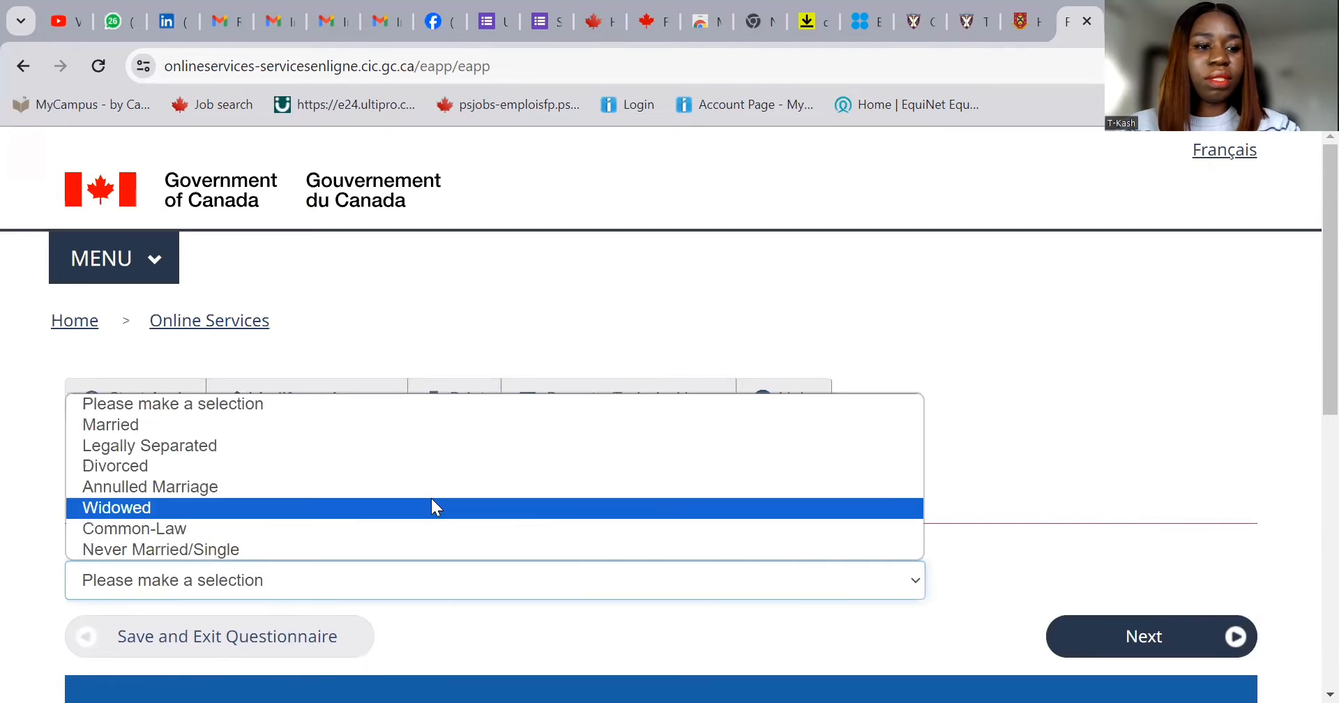
left_click(439, 425)
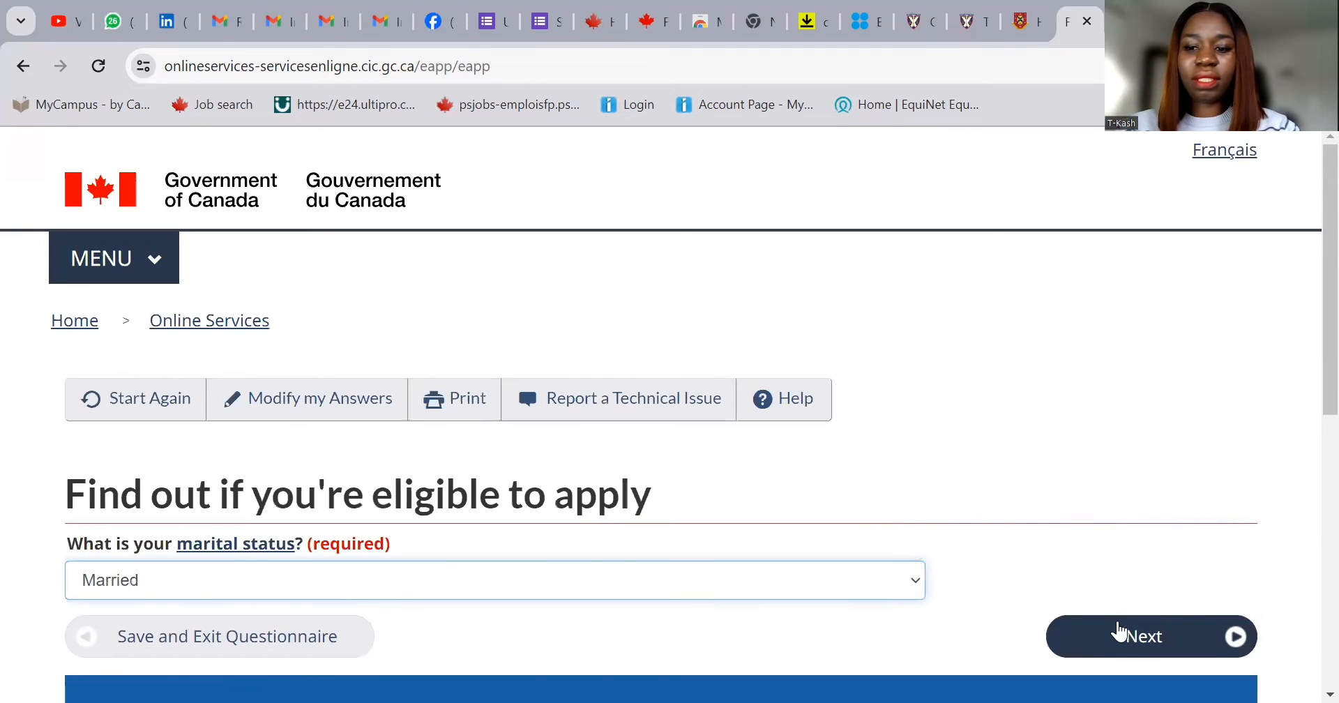
left_click(1124, 635)
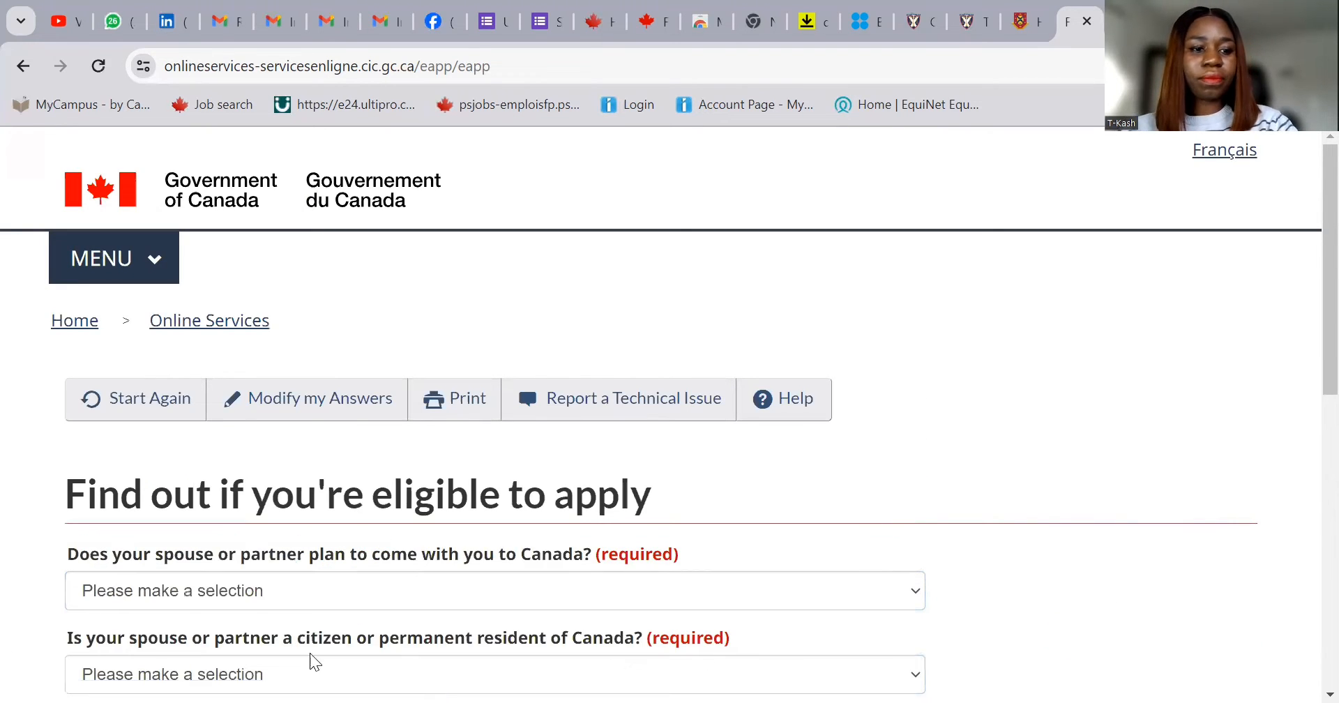
- Answer Yes to spouse coming to Canada and No to spouse being citizen/PR, then submit
left_click(393, 597)
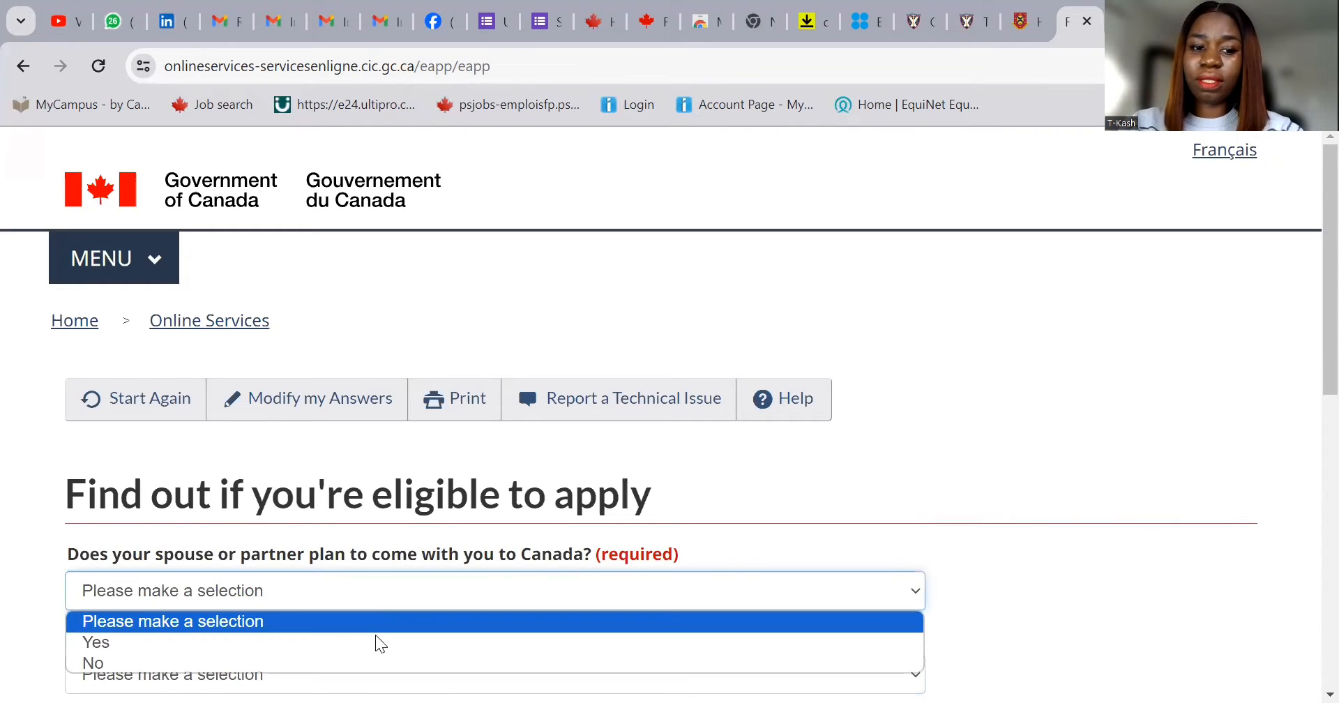
left_click(376, 638)
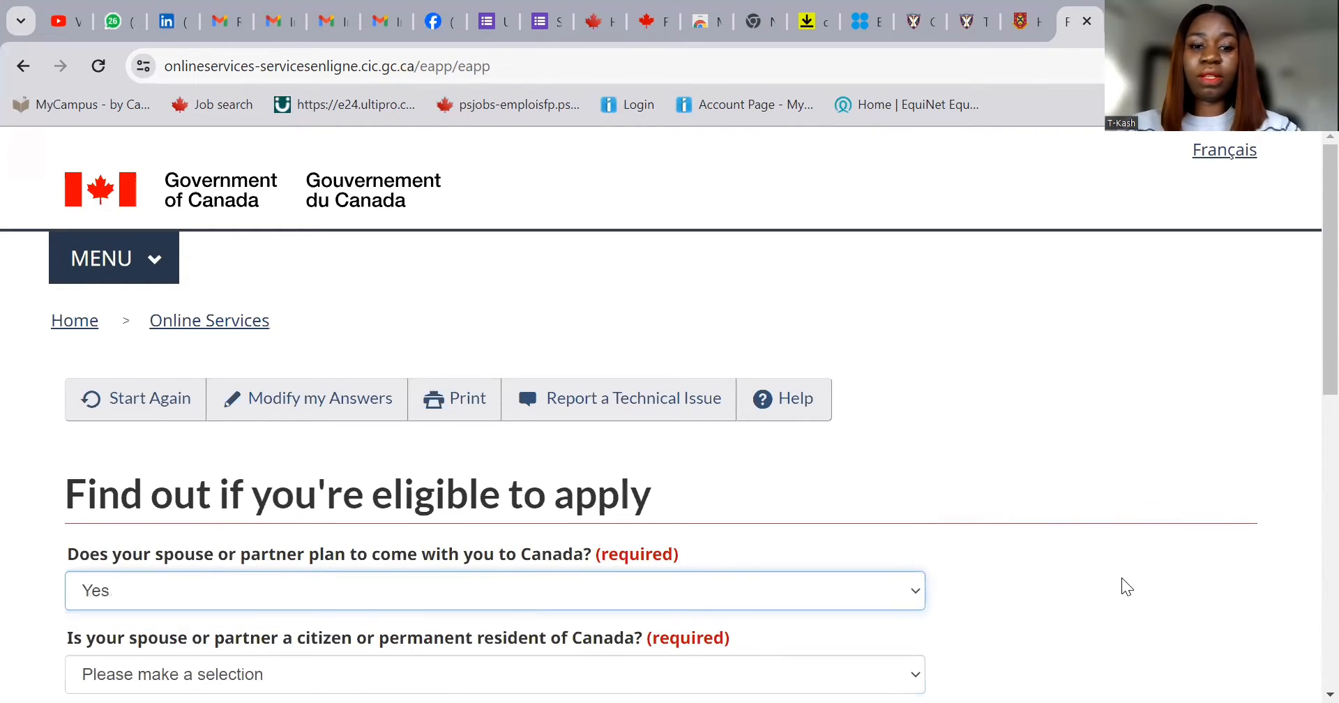
scroll(1082, 579, "down", 1)
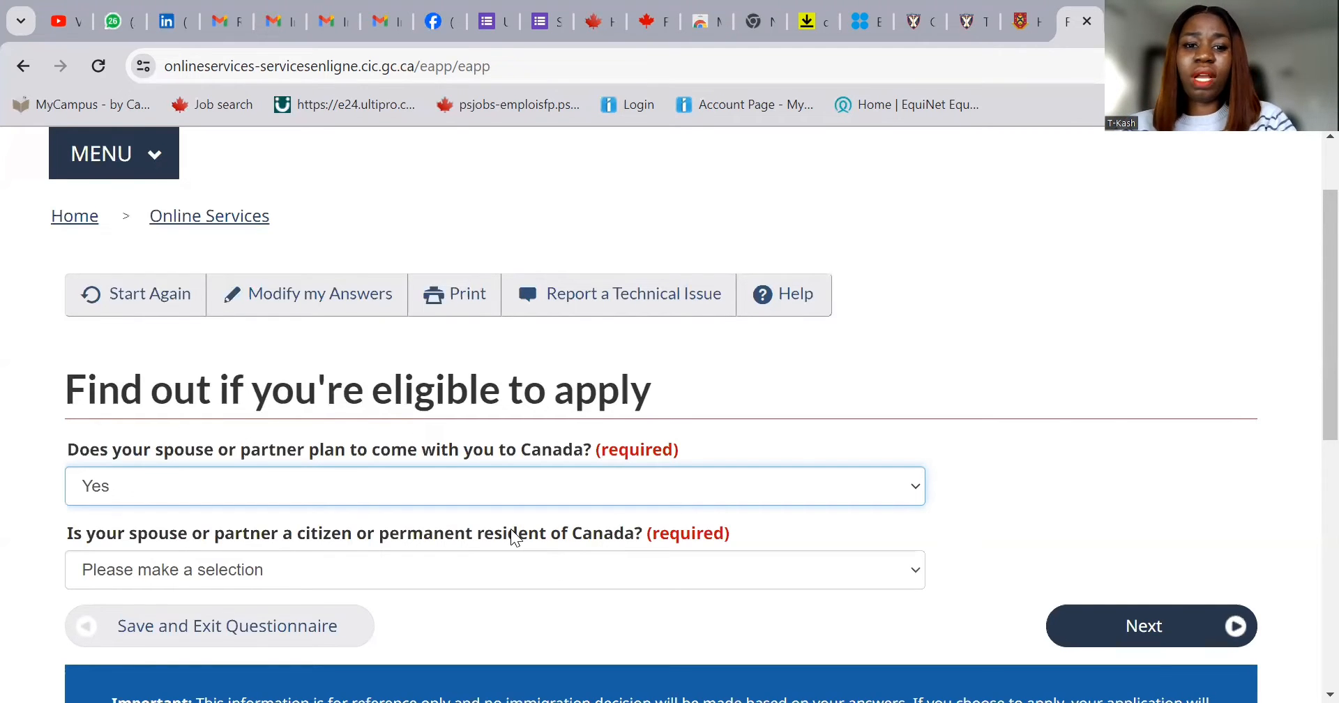
left_click(518, 579)
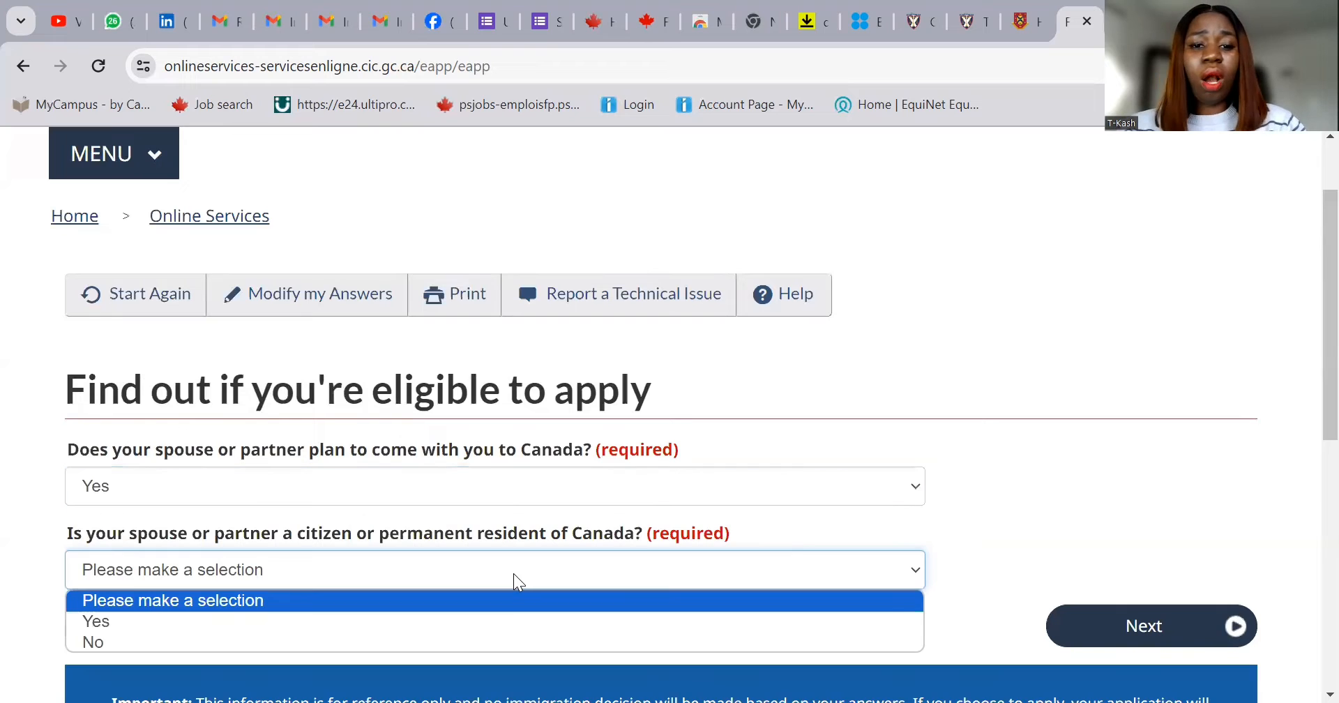
left_click(468, 640)
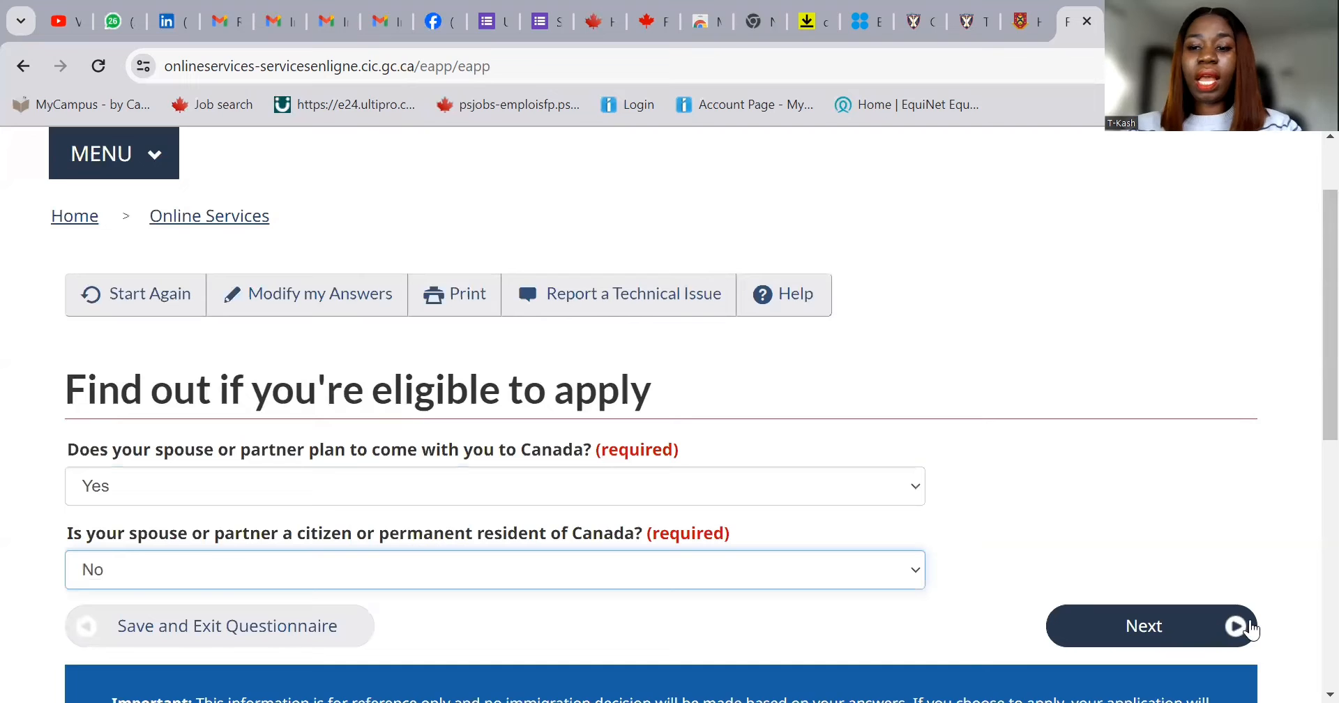
left_click(1093, 642)
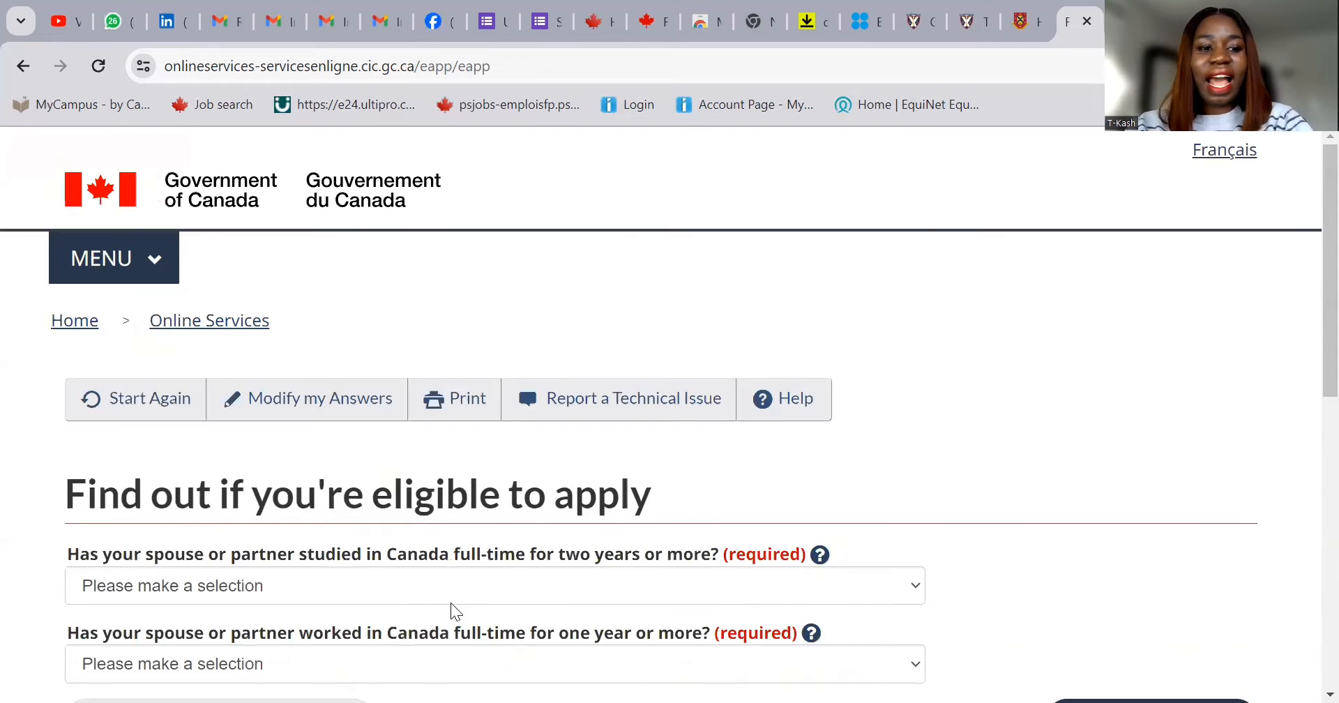
- Answer No to both the spouse's full-time study and work in Canada questions
left_click(420, 587)
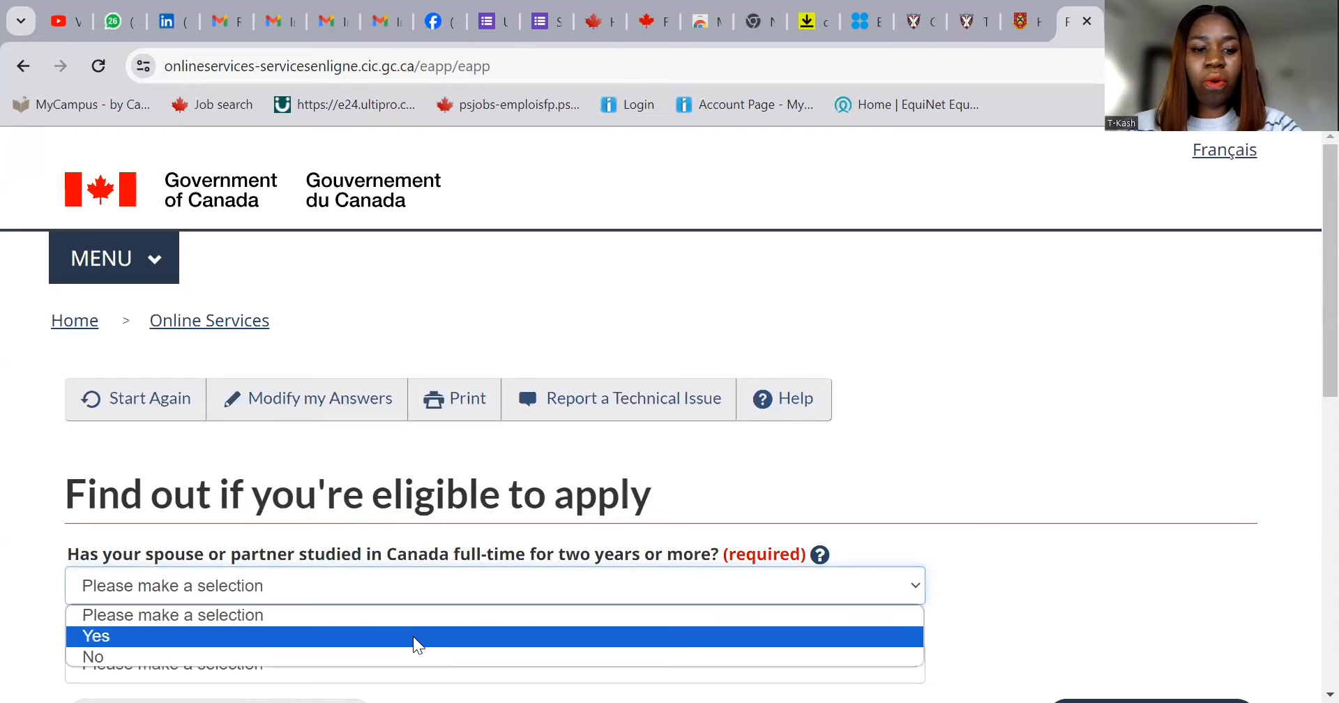
left_click(409, 656)
scroll(608, 594, "down", 3)
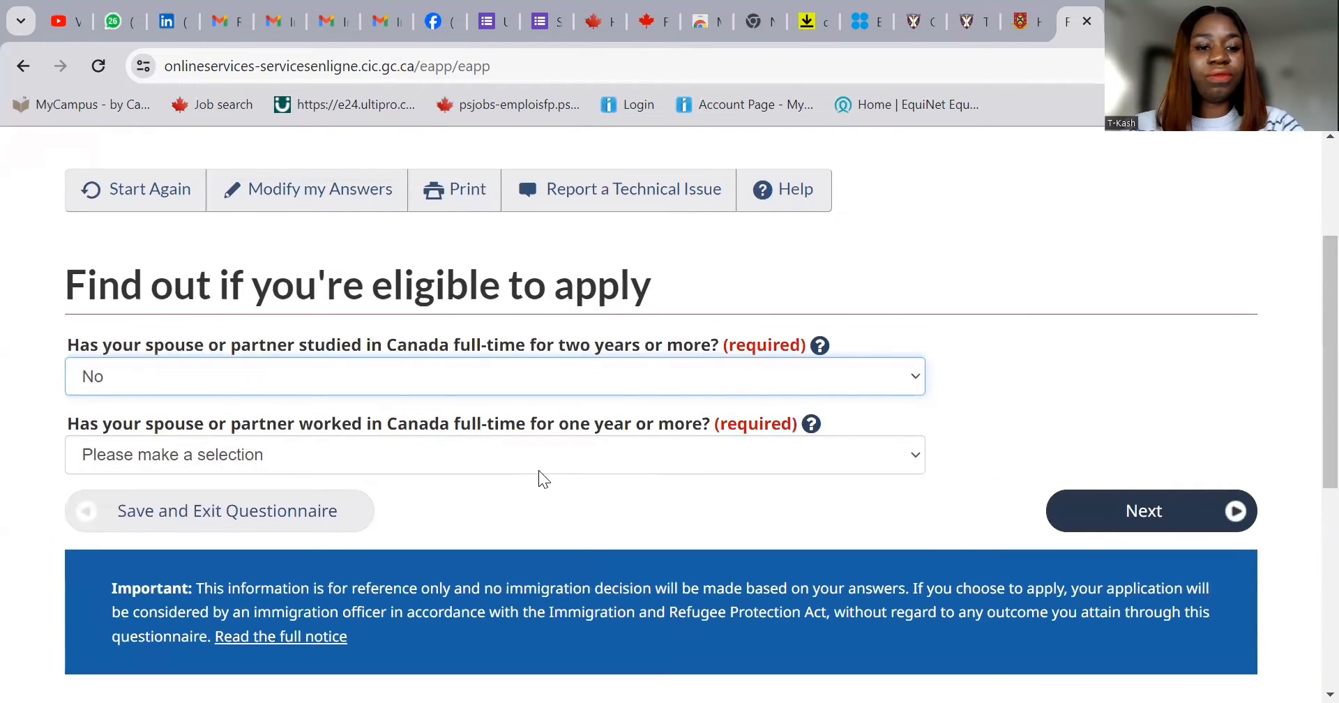
left_click(539, 469)
left_click(547, 528)
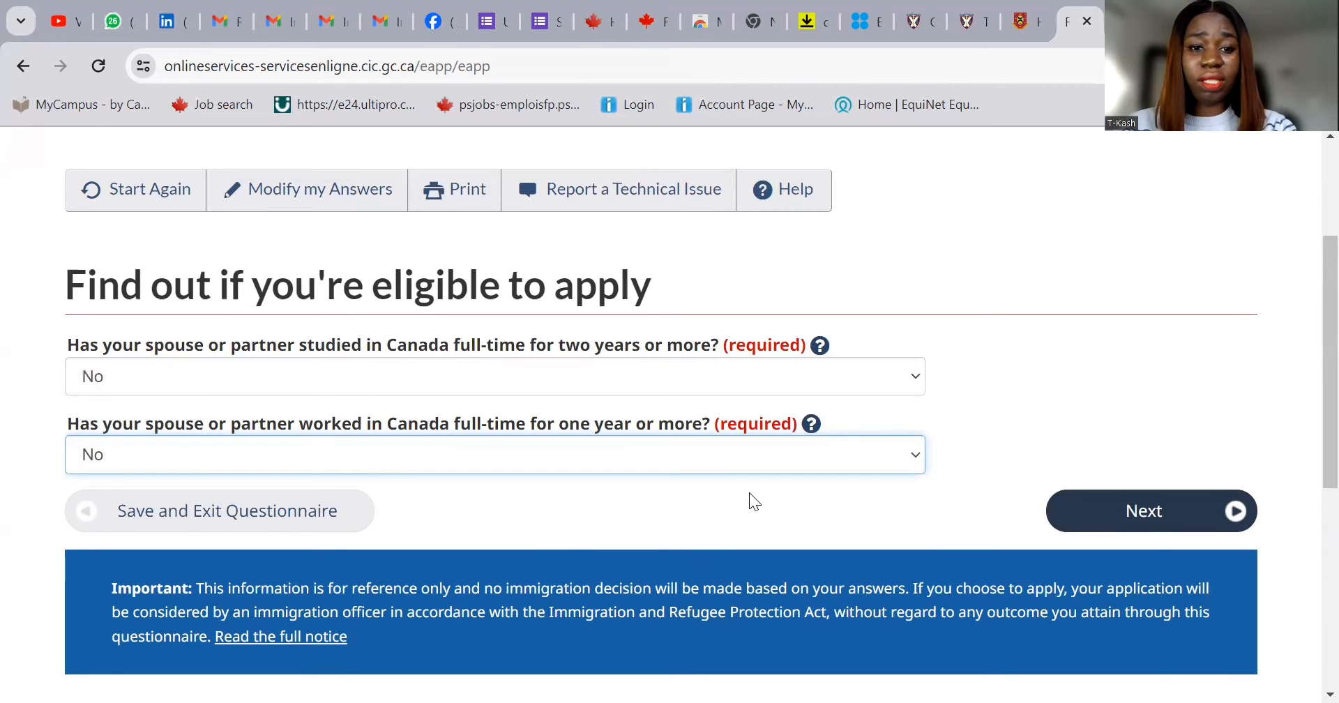
- Submit the spouse answers and choose IELTS as the spouse's language test
left_click(1125, 526)
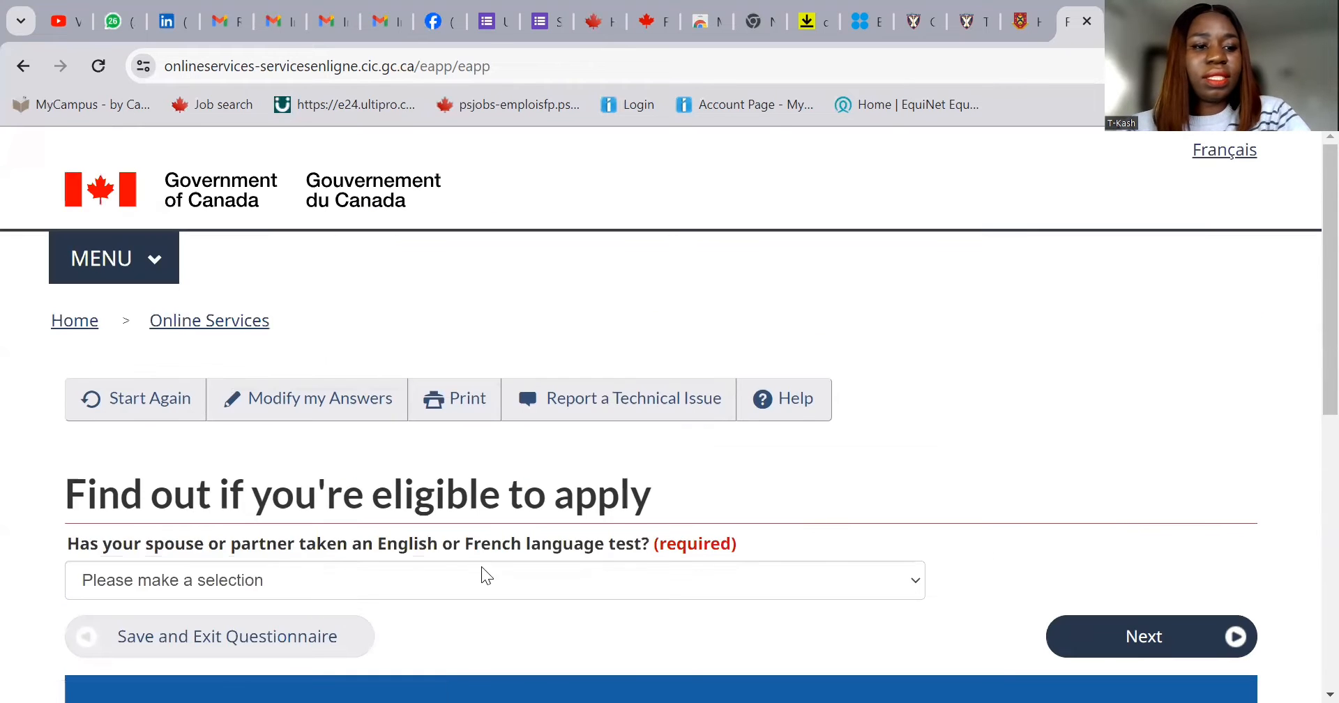
left_click(394, 581)
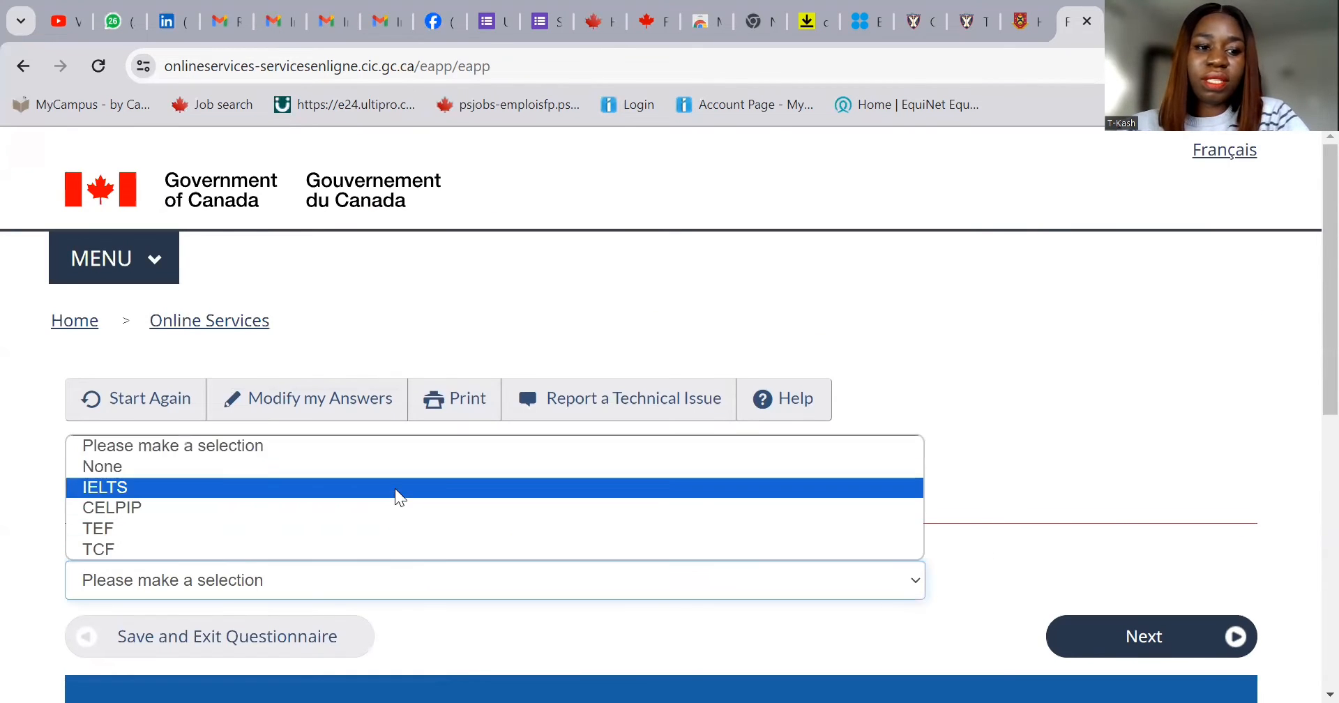
left_click(394, 489)
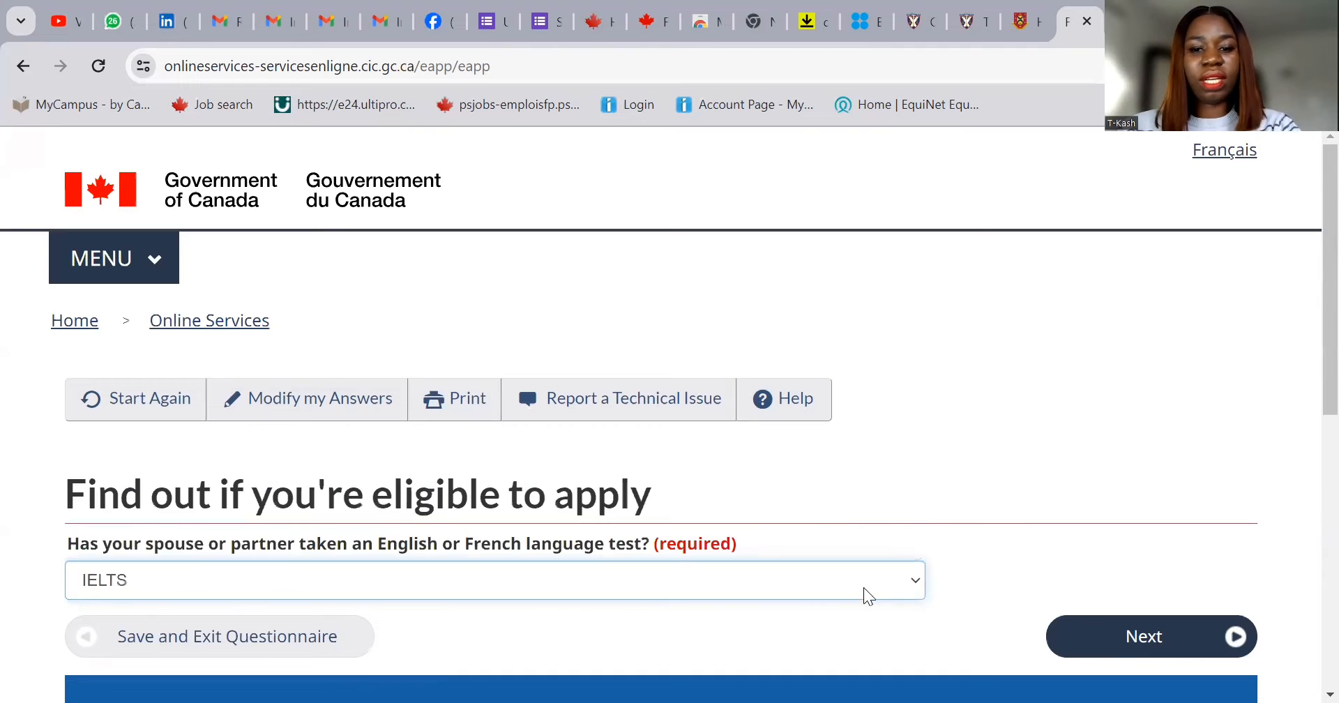
left_click(1125, 620)
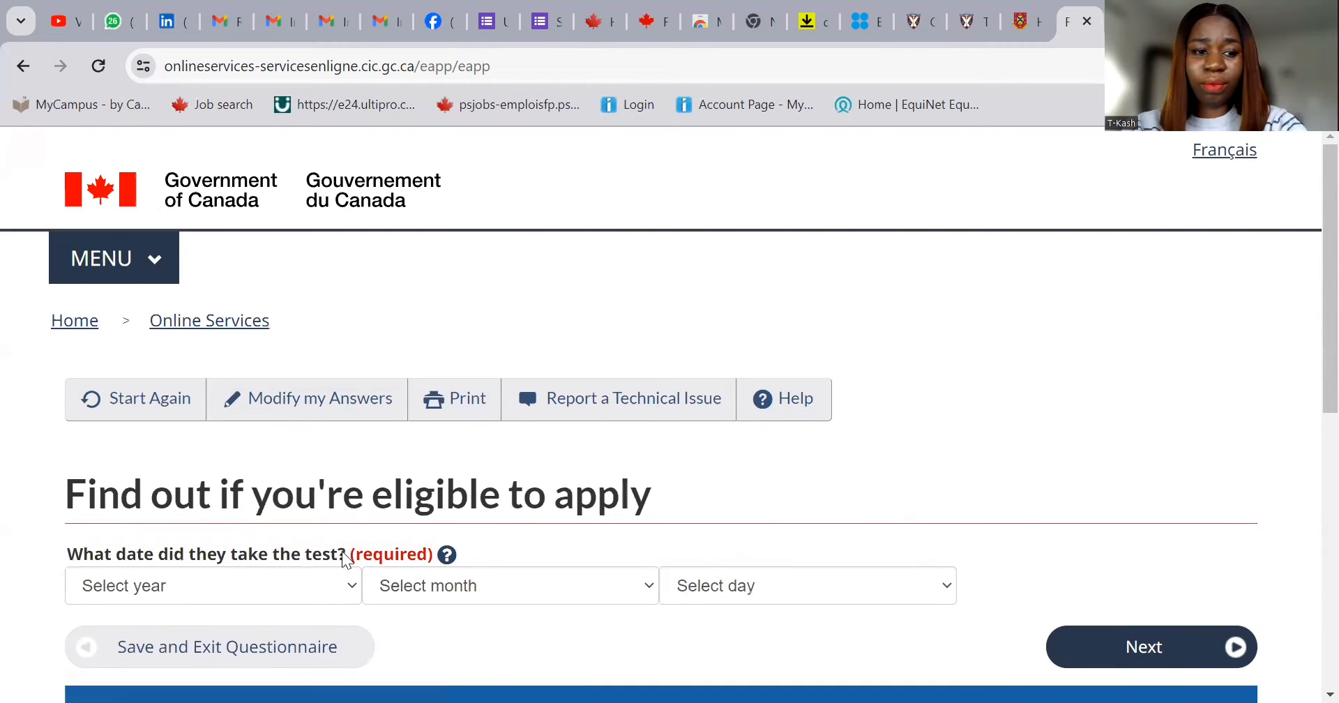
- Set the IELTS test date to 2023 December 01 and submit it
left_click(285, 586)
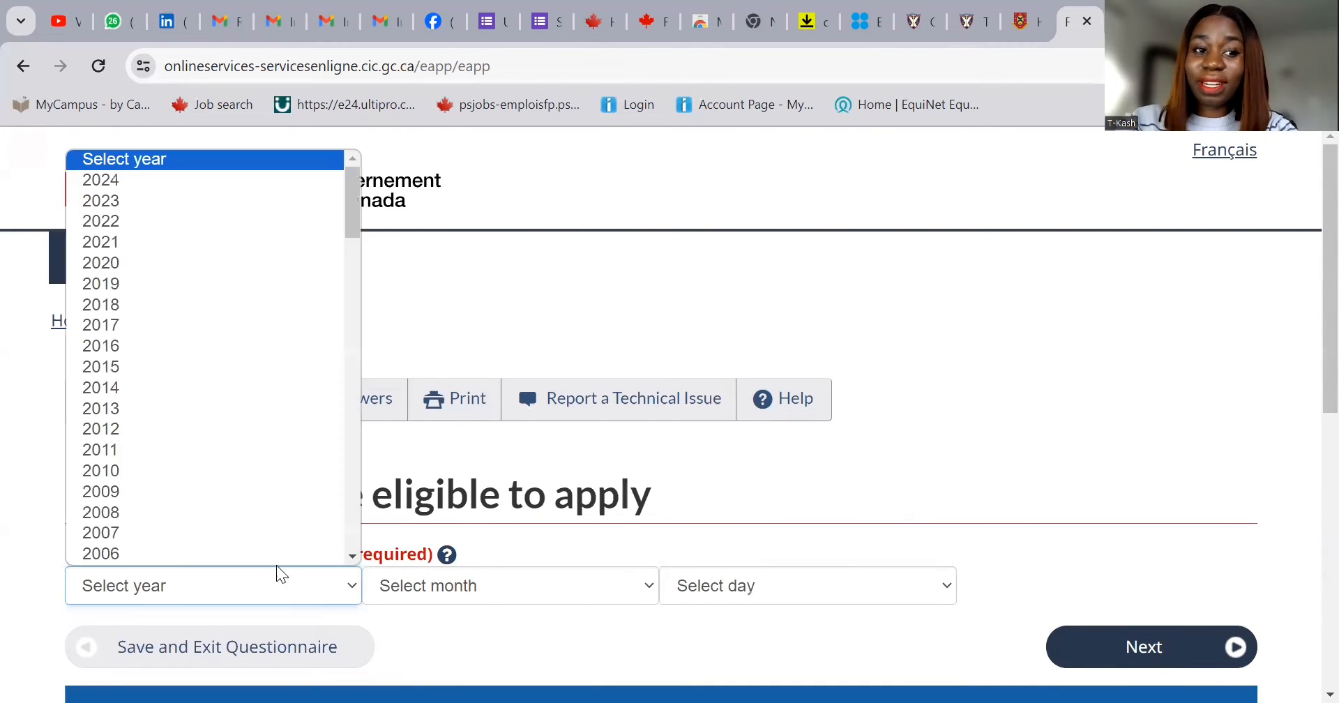
scroll(278, 489, "down", 1)
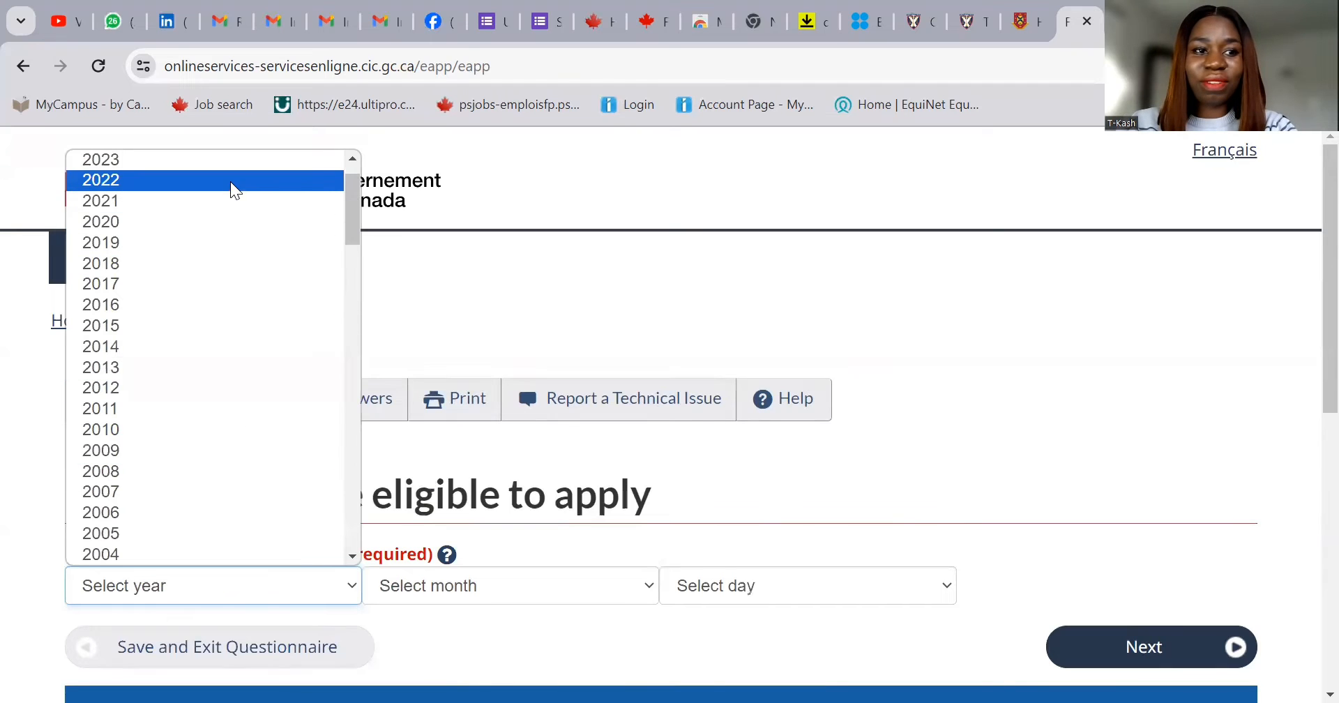
left_click(214, 166)
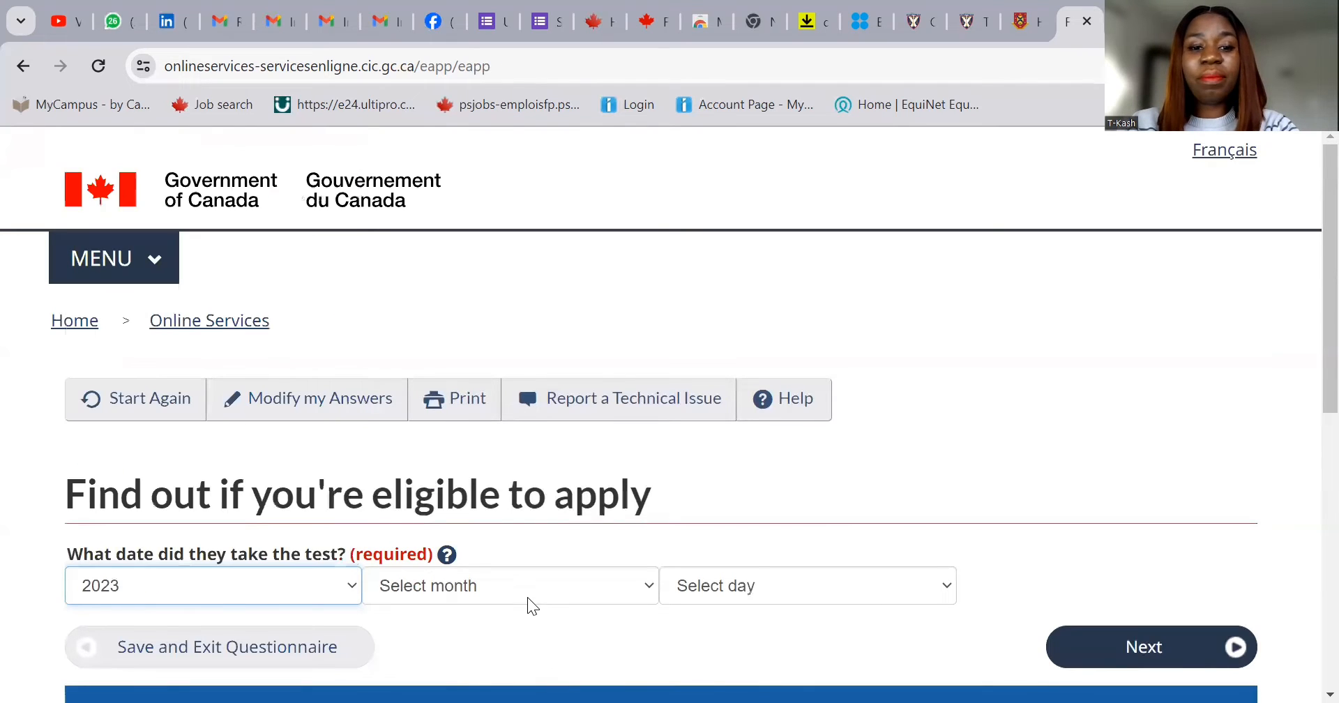
left_click(526, 587)
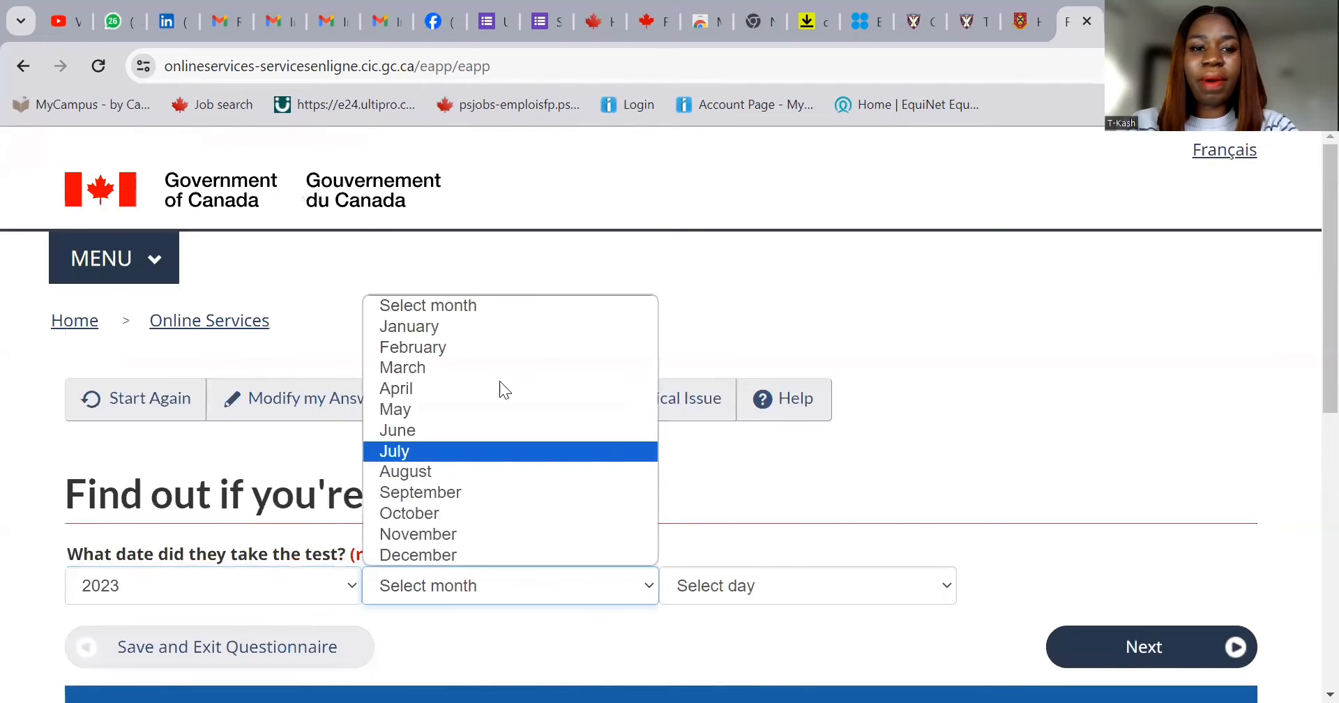
left_click(500, 554)
left_click(694, 588)
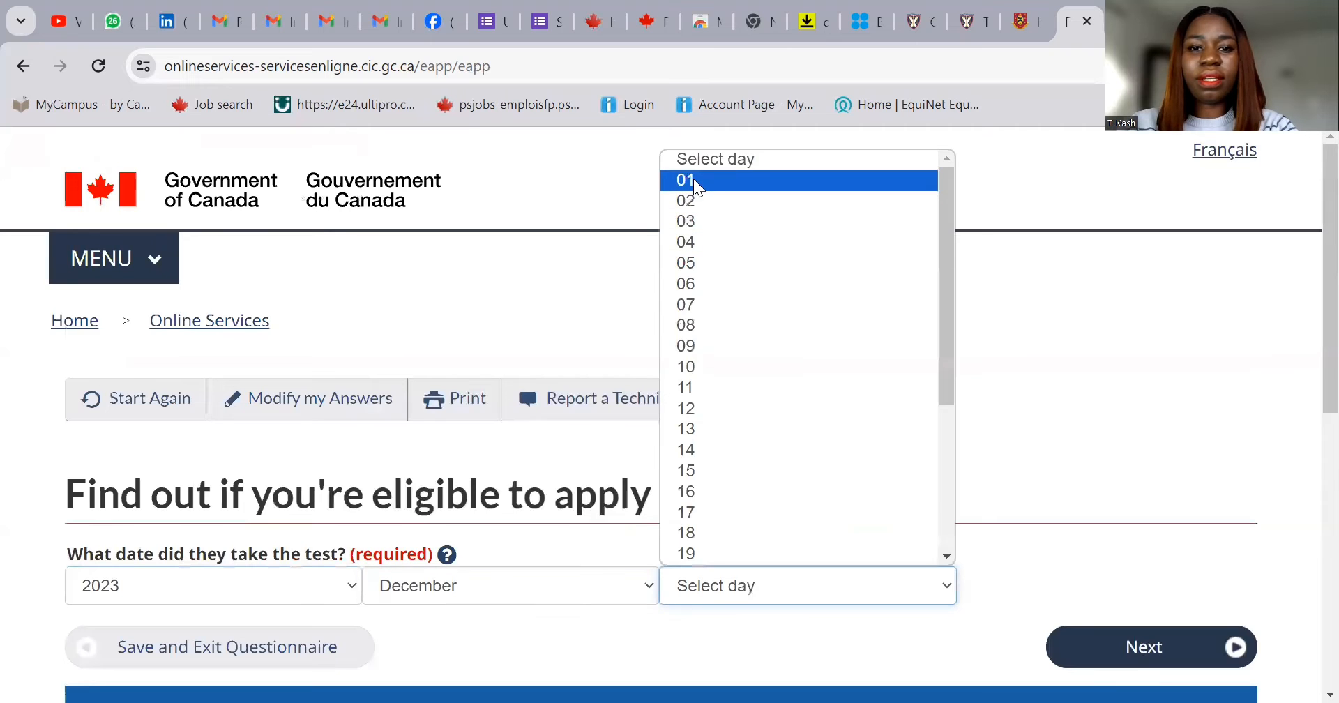
left_click(693, 179)
left_click(1122, 652)
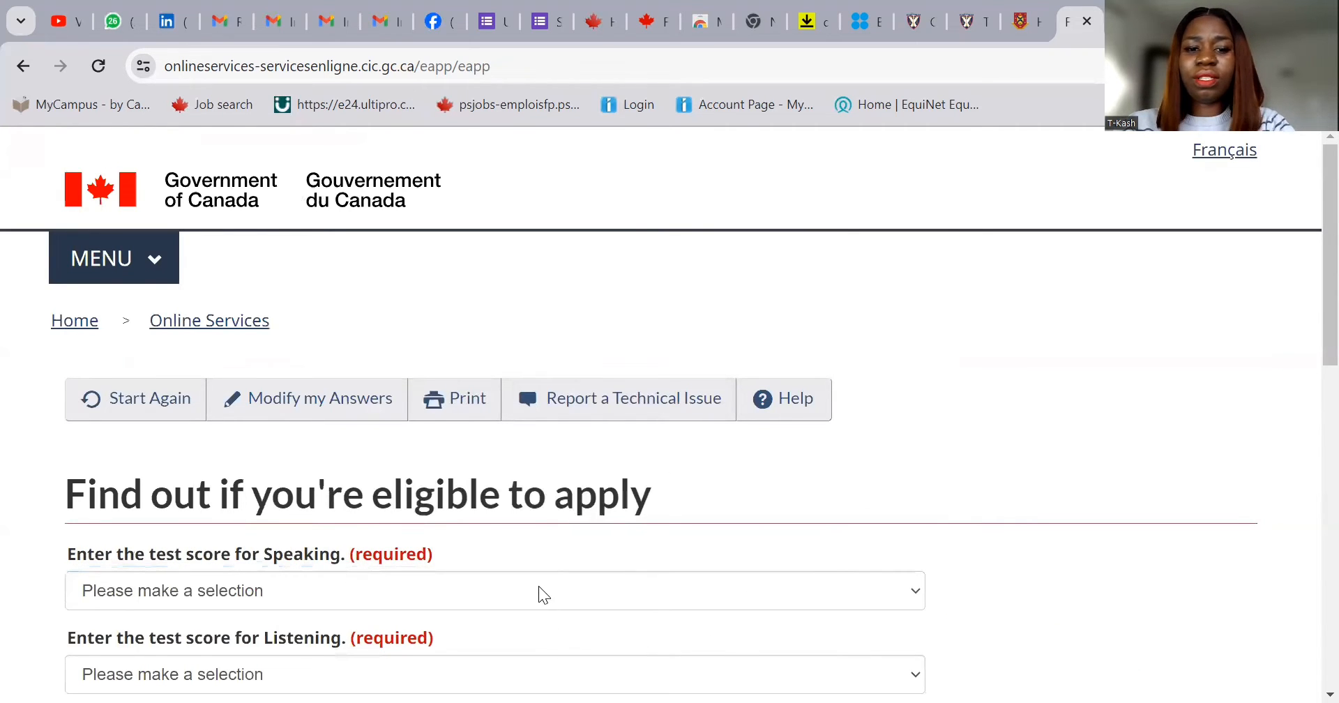
- Enter IELTS scores: speaking 7, listening 8, reading 7, writing 7, and submit
left_click(539, 591)
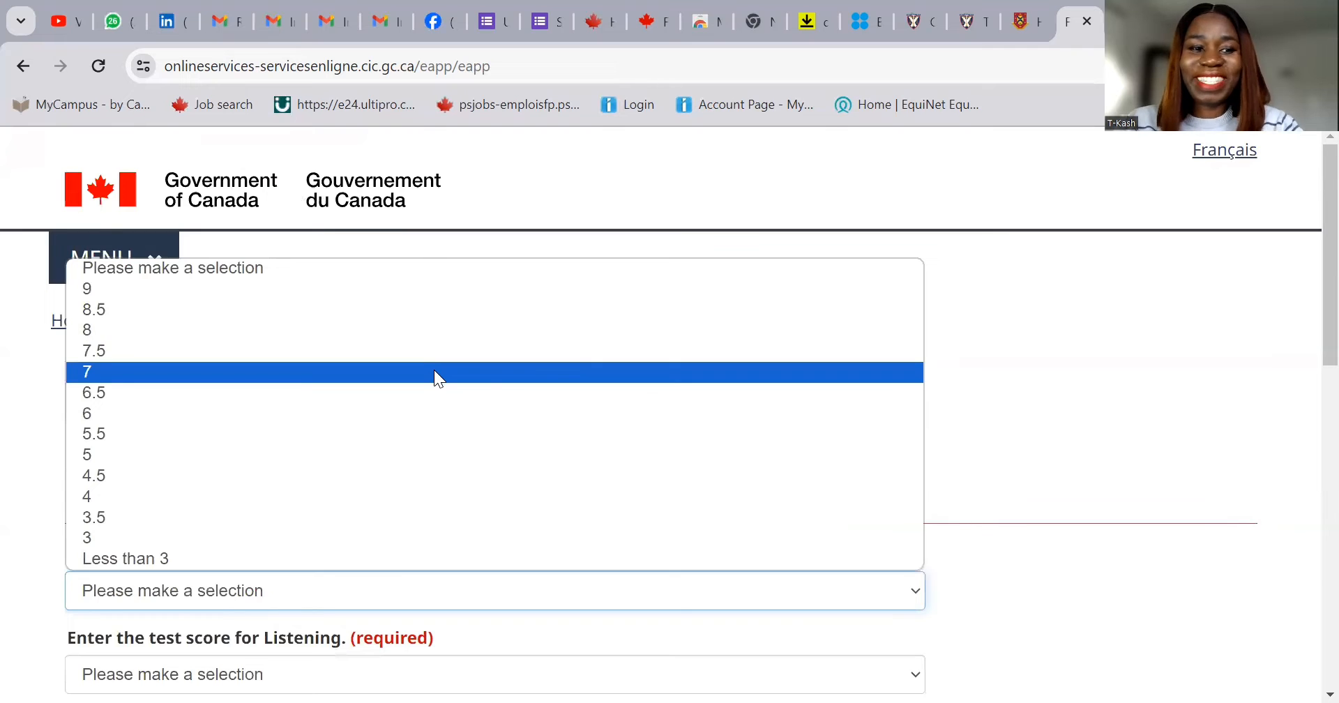
left_click(435, 372)
scroll(807, 552, "down", 1)
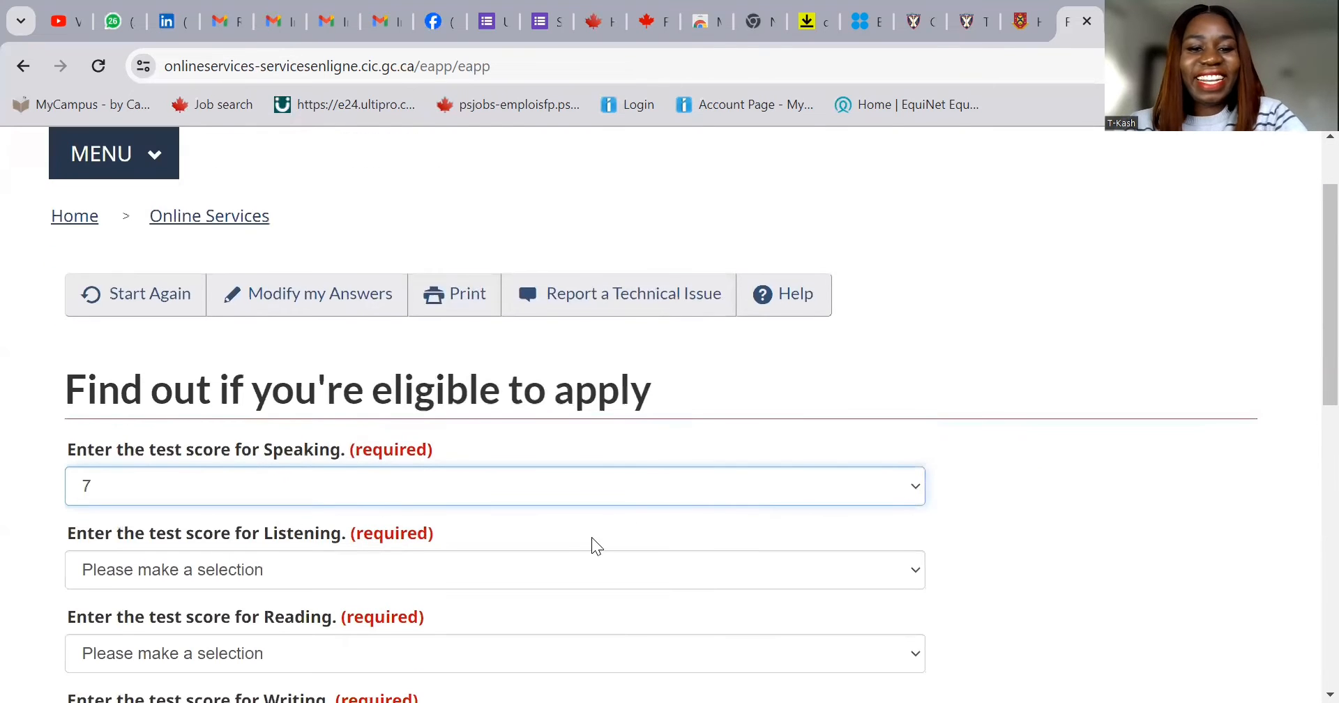
left_click(573, 569)
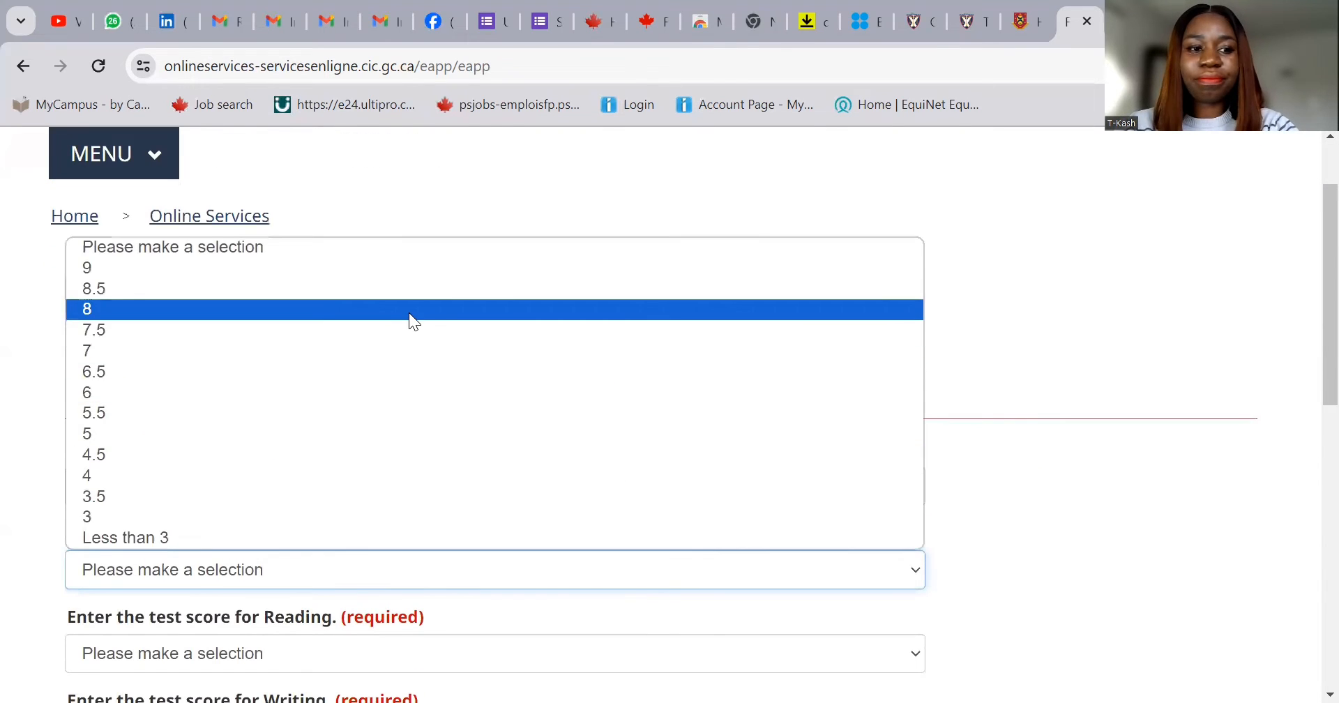
left_click(409, 309)
scroll(718, 502, "down", 2)
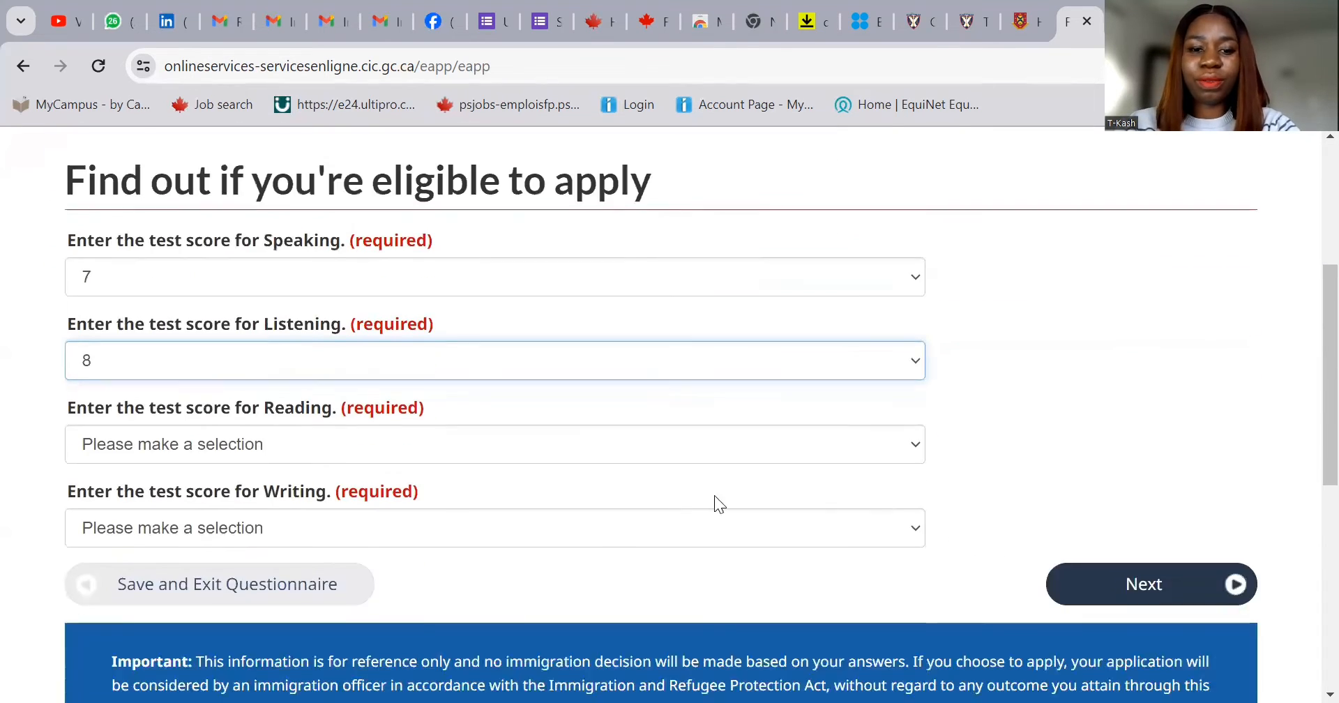
left_click(576, 444)
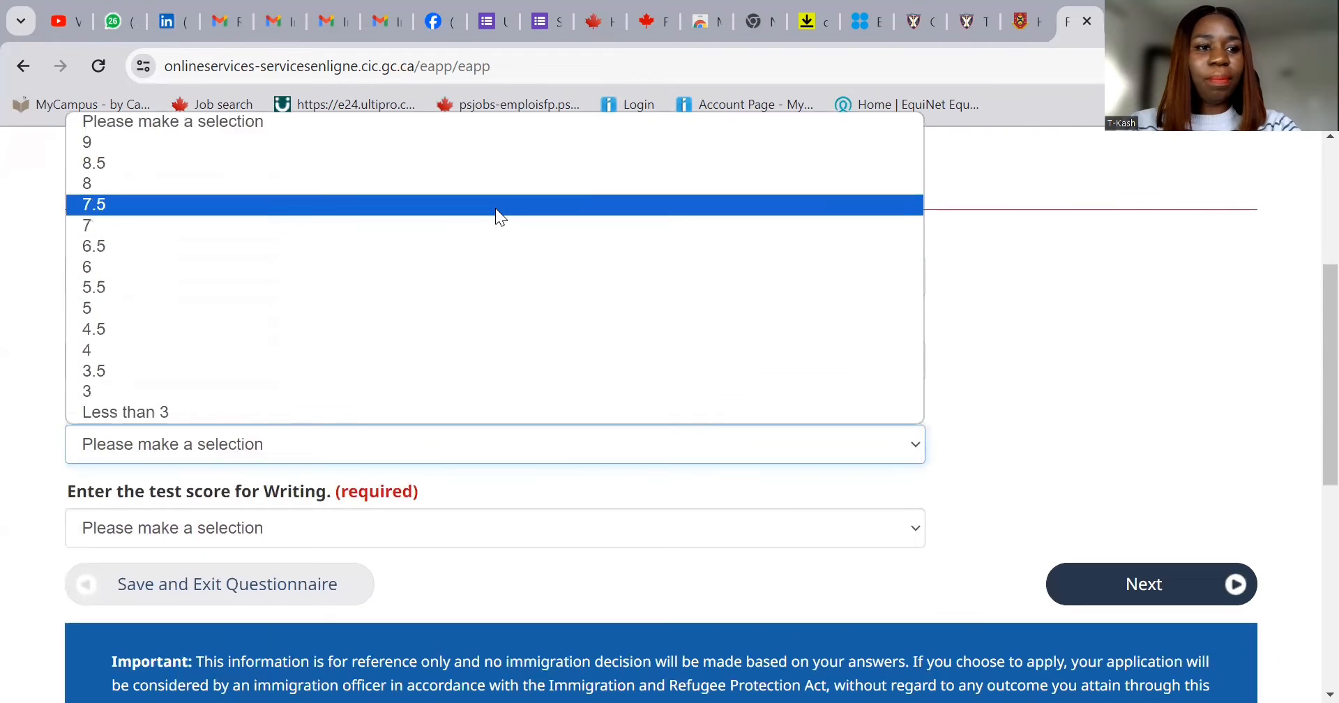
left_click(496, 227)
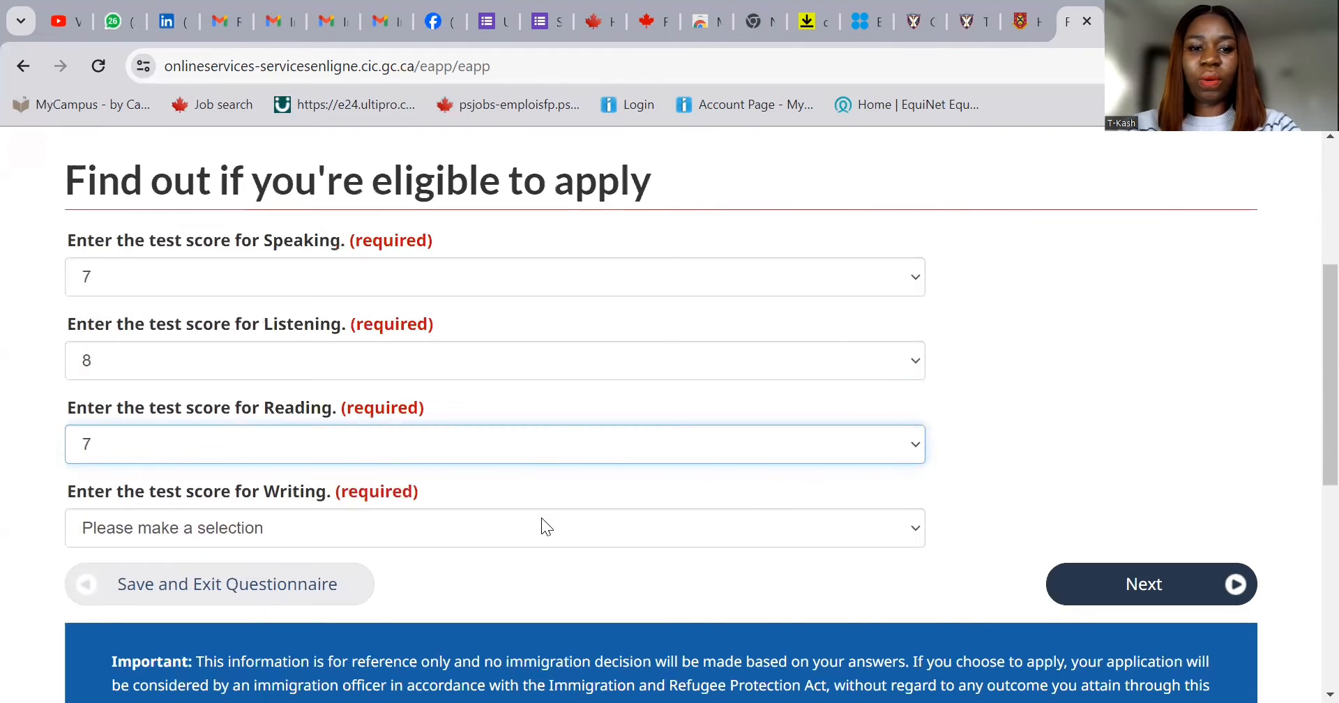
left_click(541, 522)
left_click(476, 314)
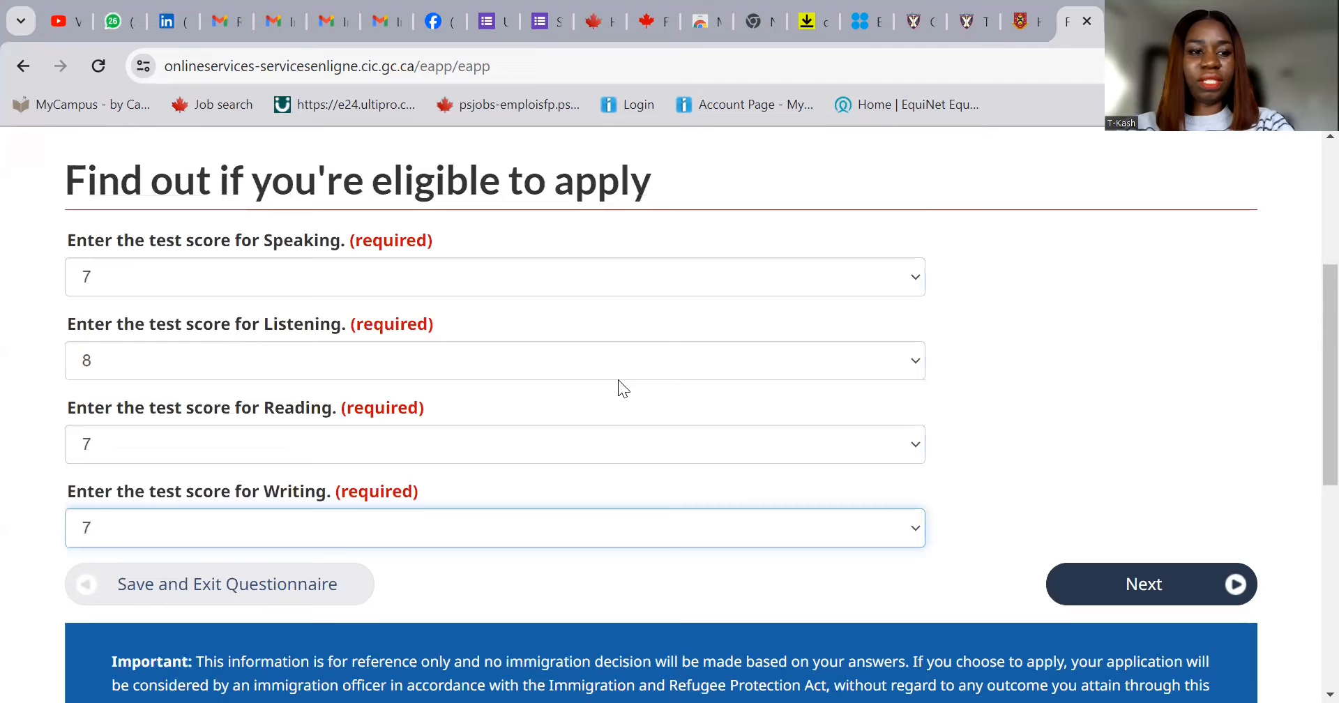
left_click(1132, 585)
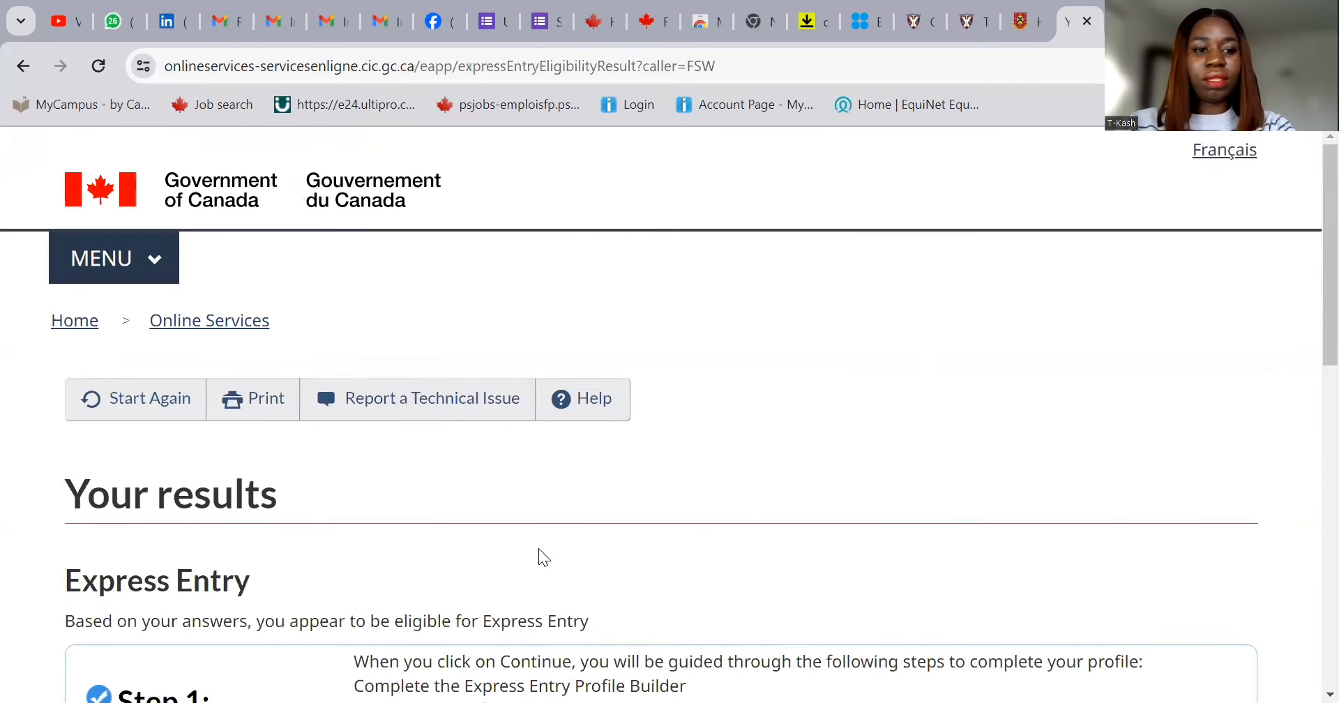
- Scroll through the eligibility results and continue to the Express Entry profile questions
scroll(586, 552, "down", 3)
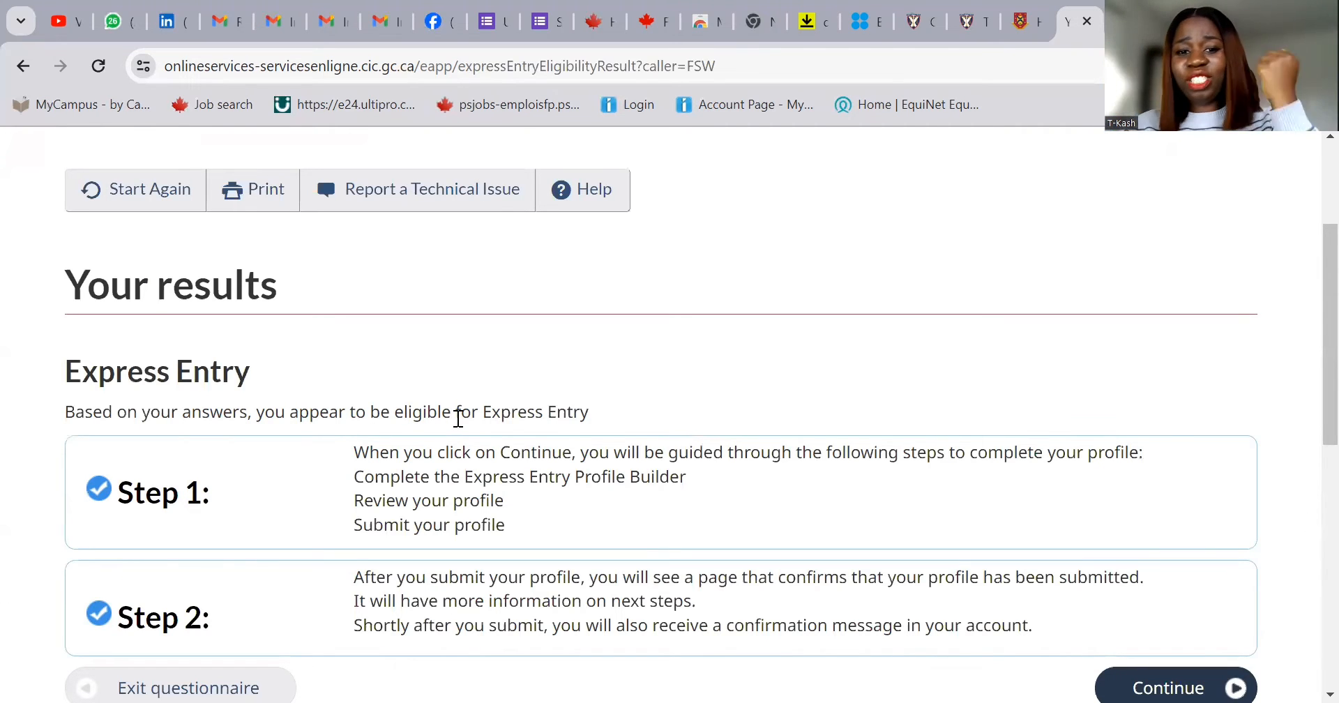
scroll(604, 464, "down", 1)
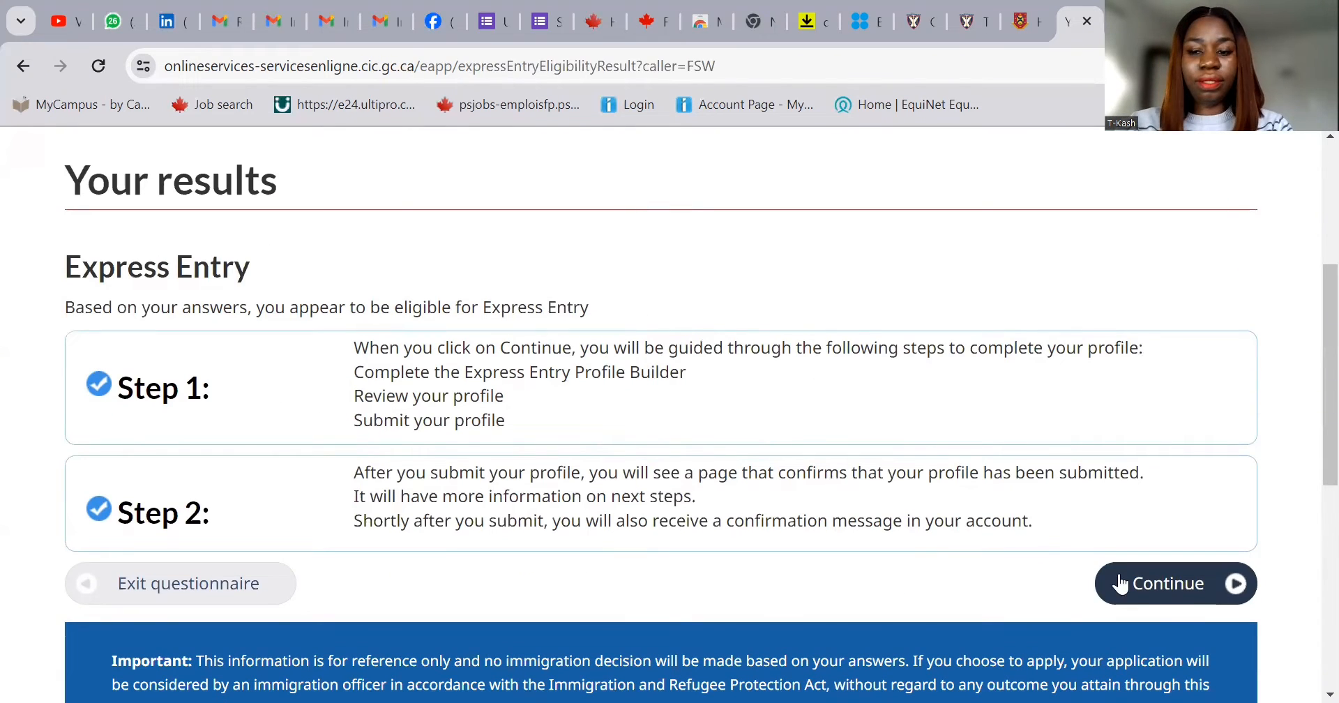
left_click(1169, 587)
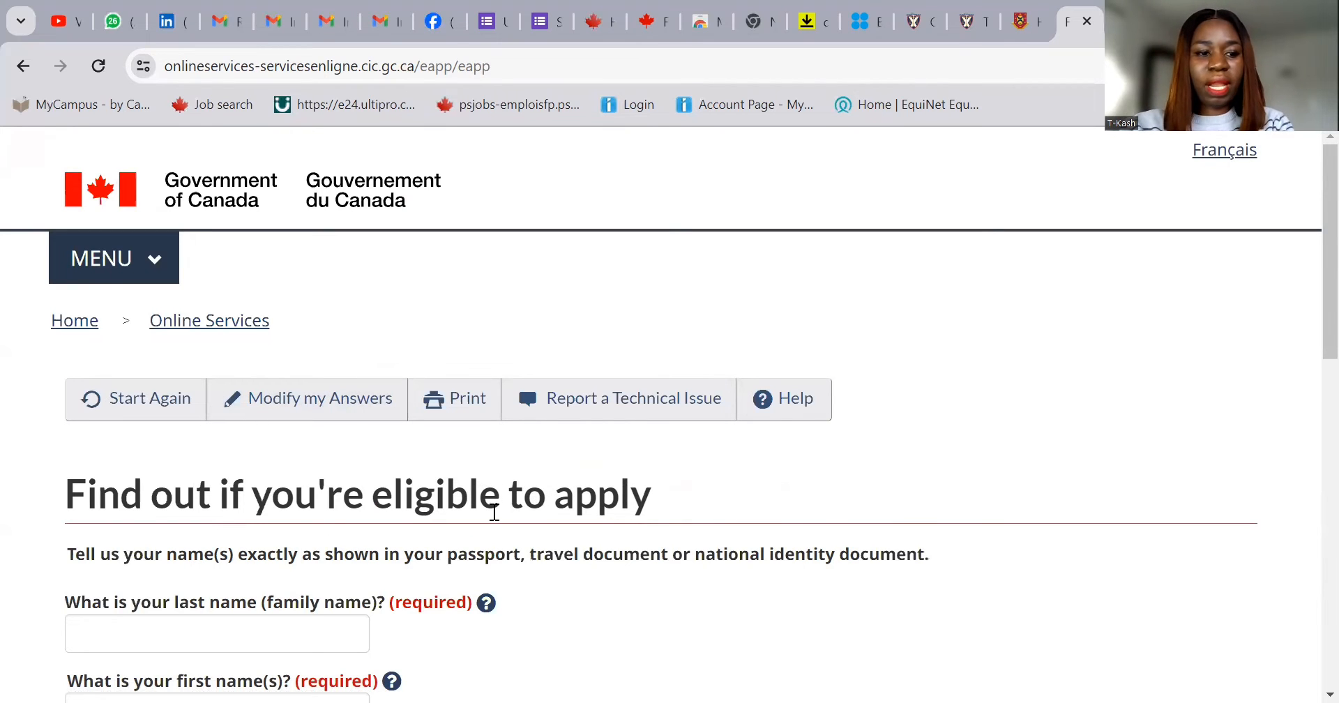
- Enter the applicant's last name and first name, correcting the last name's capitalisation
scroll(395, 531, "down", 1)
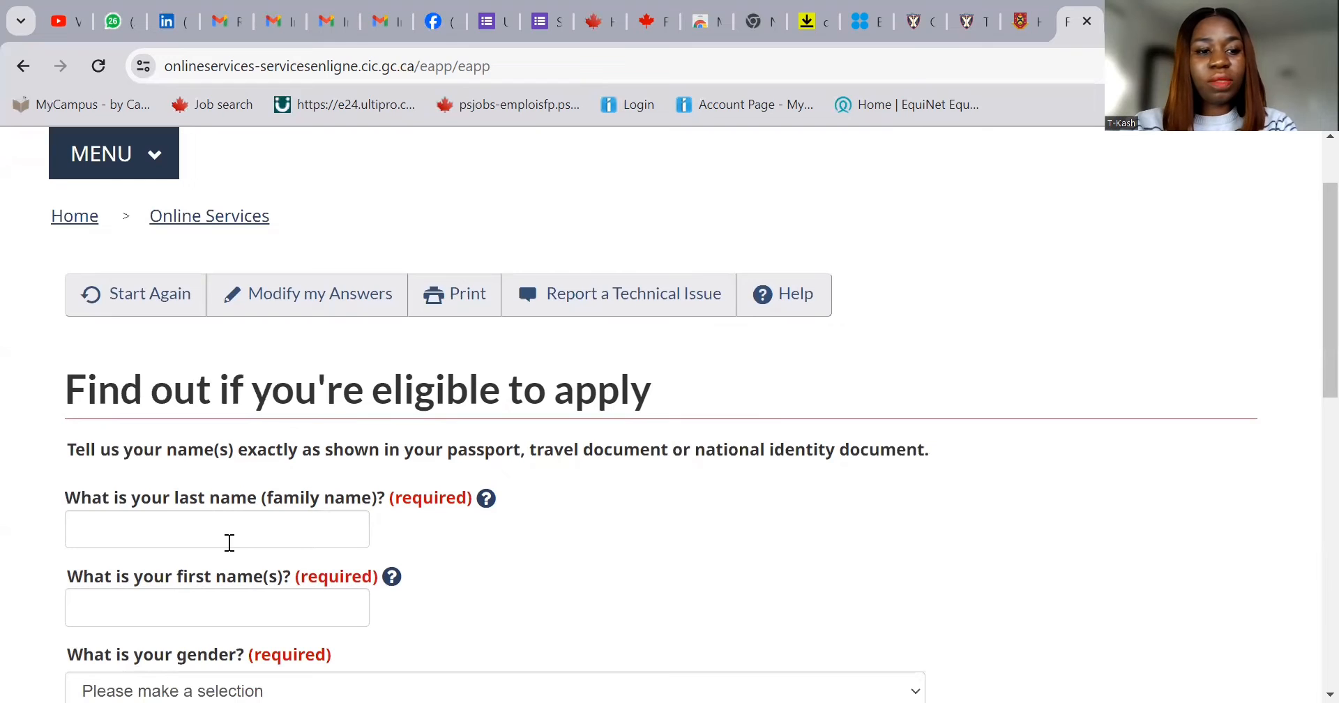
left_click(241, 524)
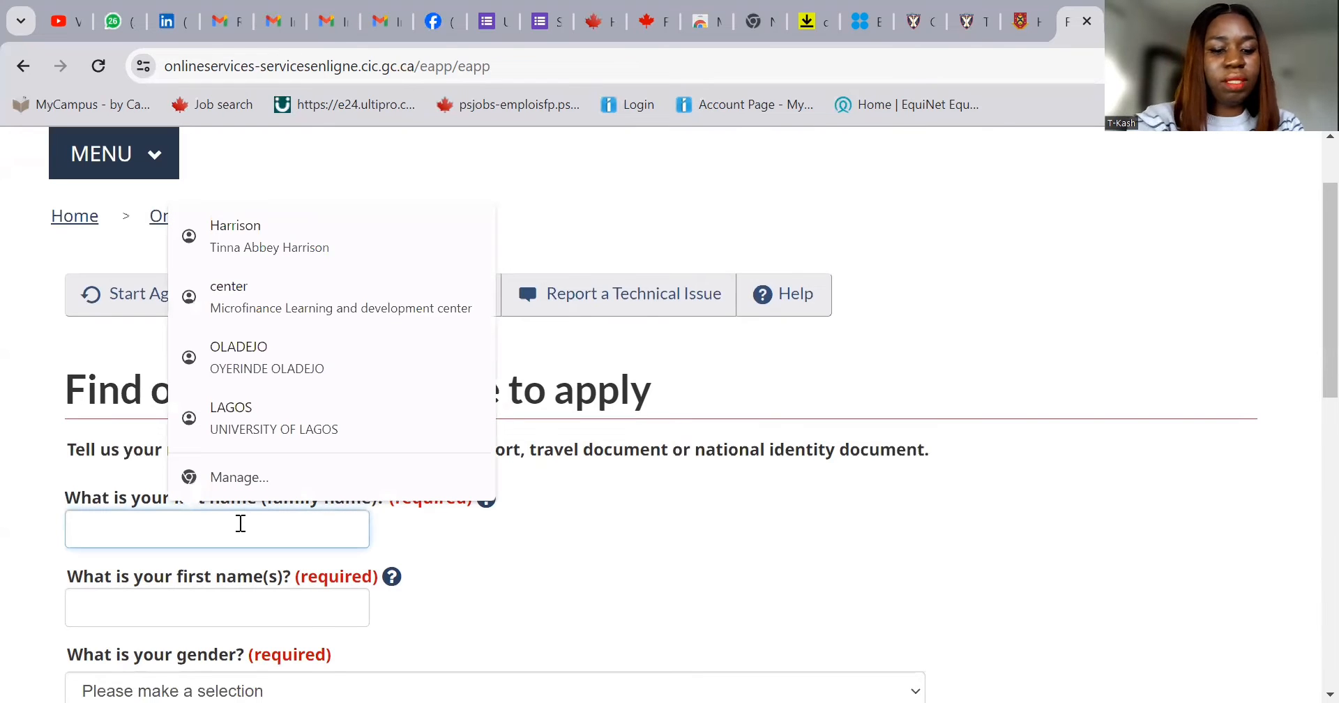
type("dEMO")
key("ctrl+a")
type("d")
key("BackSpace")
type("D")
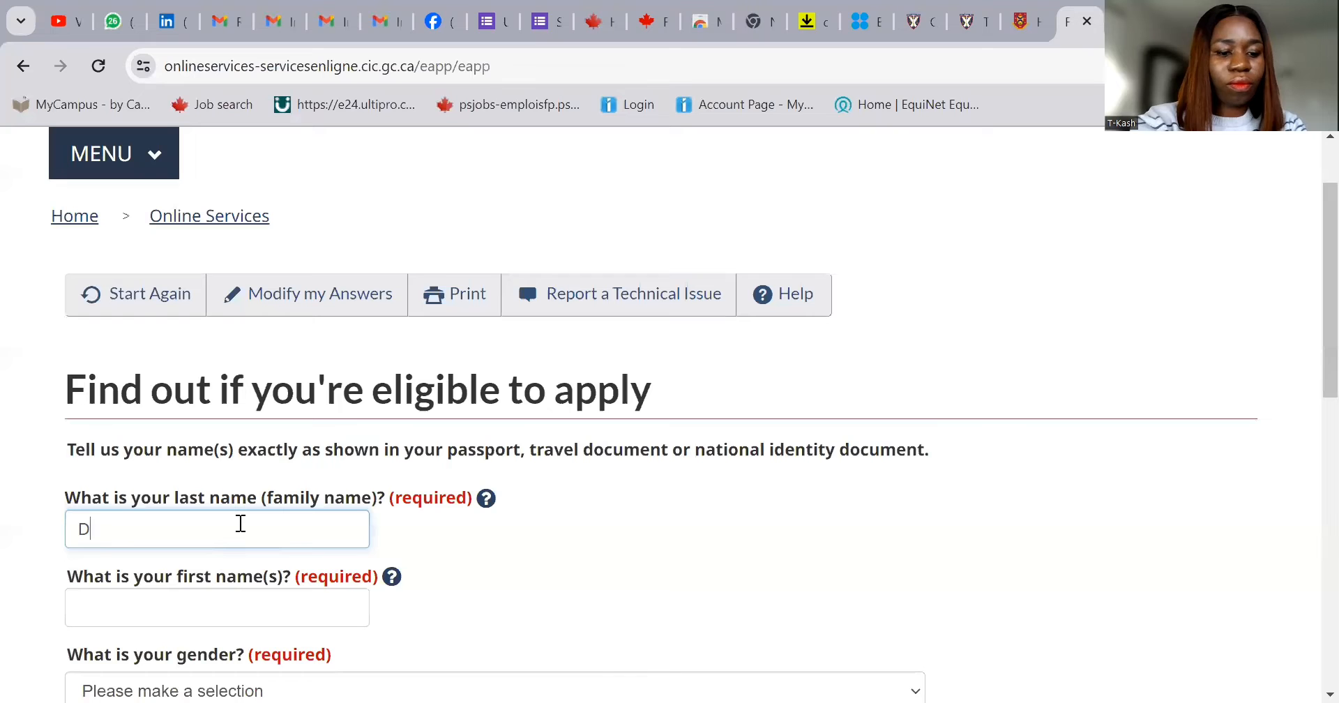
type("emo")
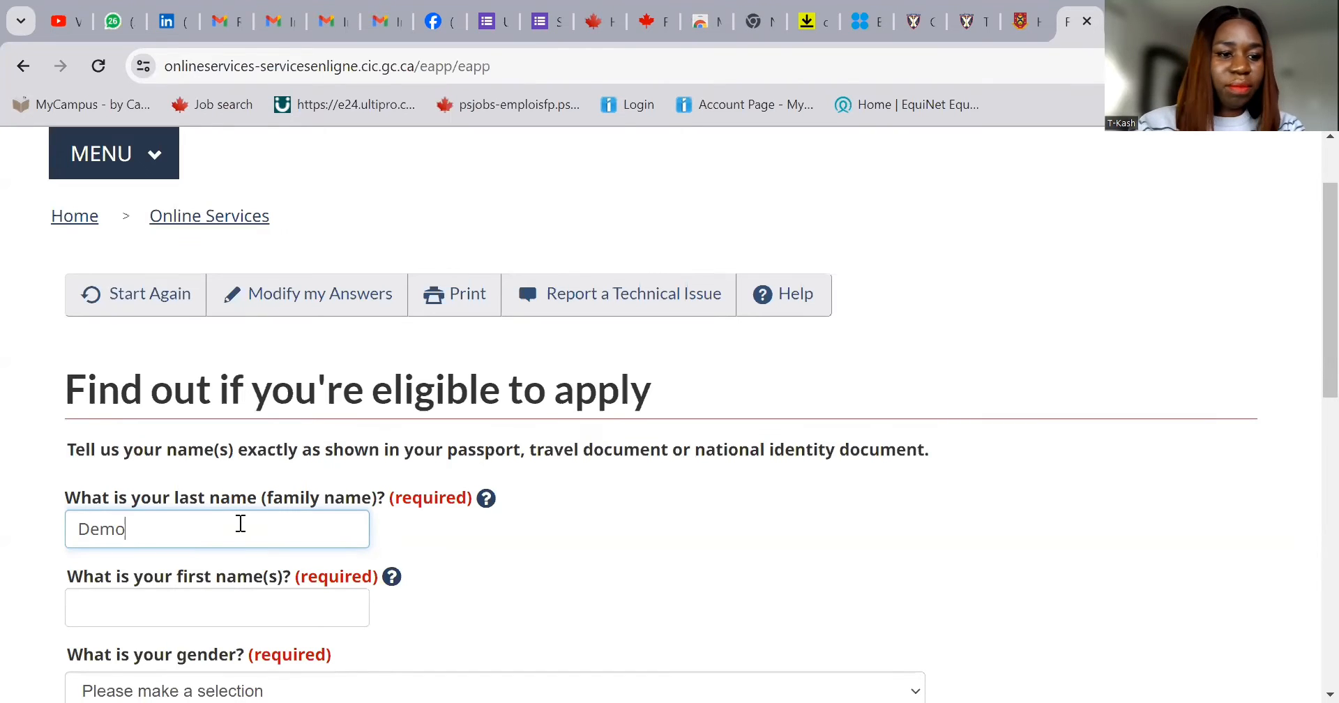
left_click(191, 609)
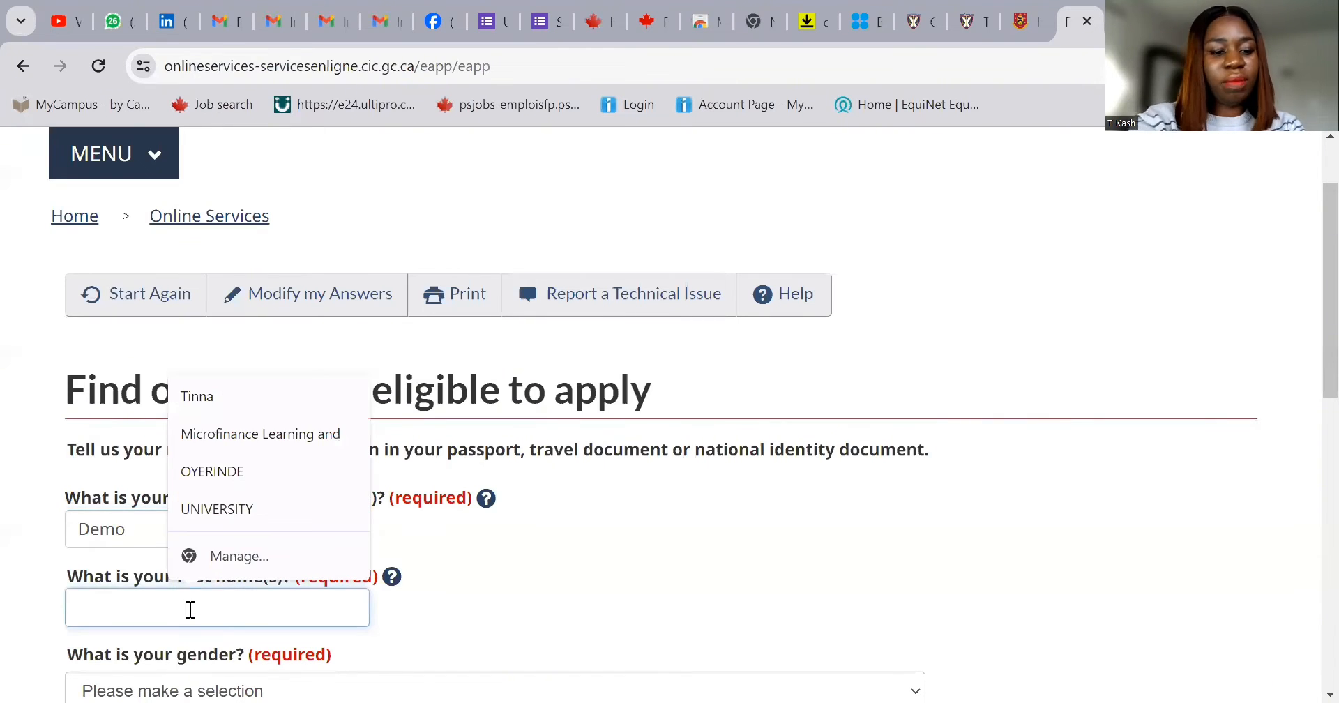
type("Demo ")
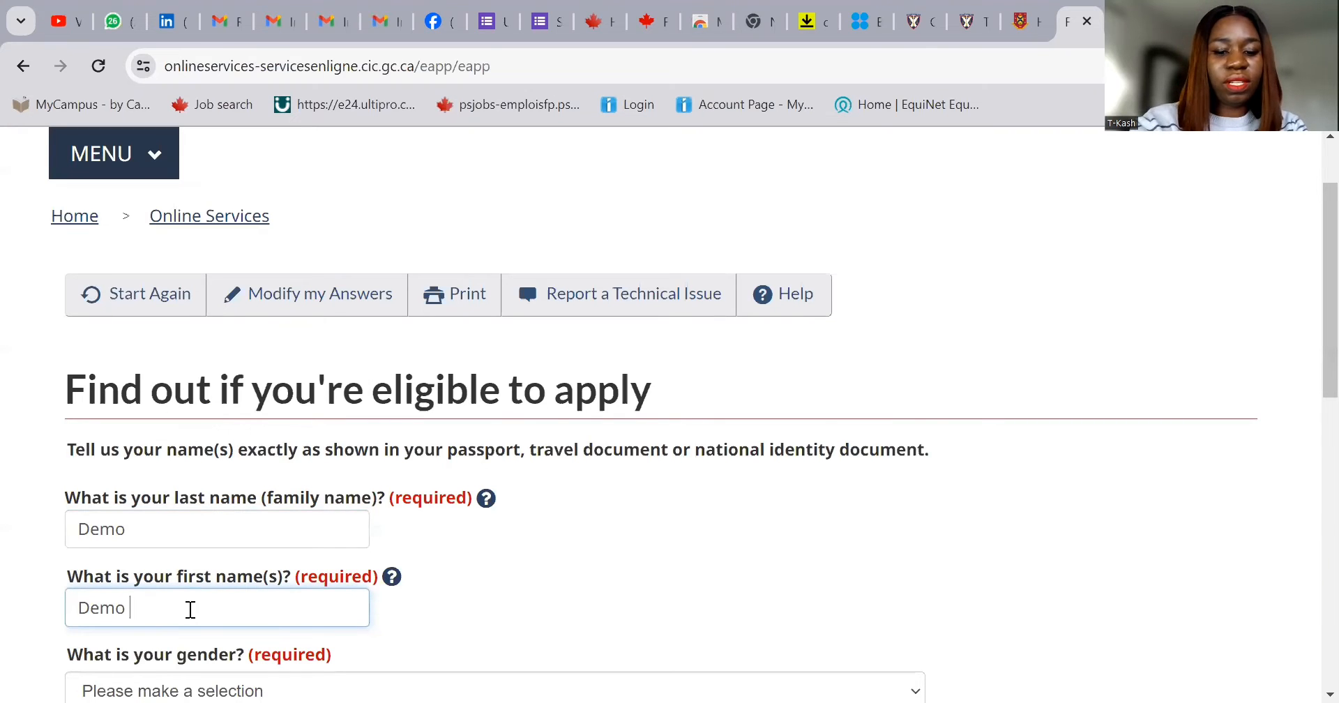
type("Tinna")
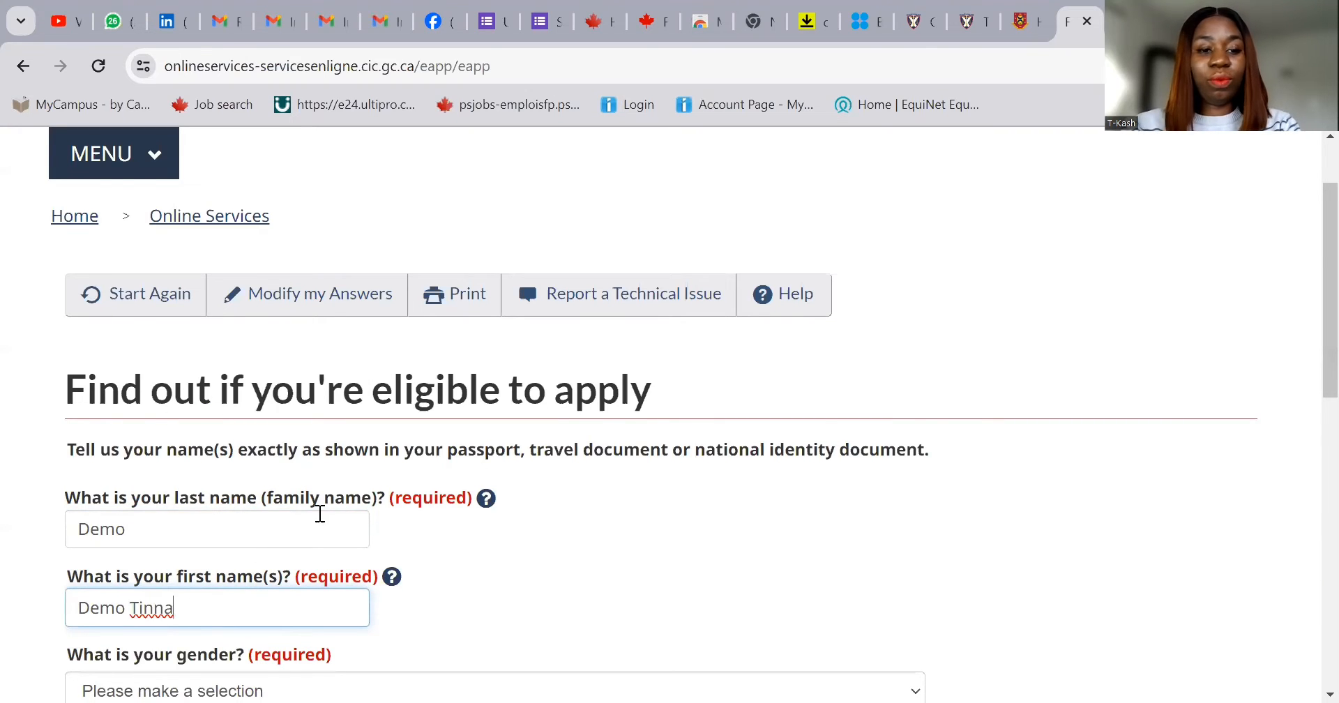
- Choose Female as the gender and submit the personal details
scroll(373, 527, "down", 3)
left_click(374, 481)
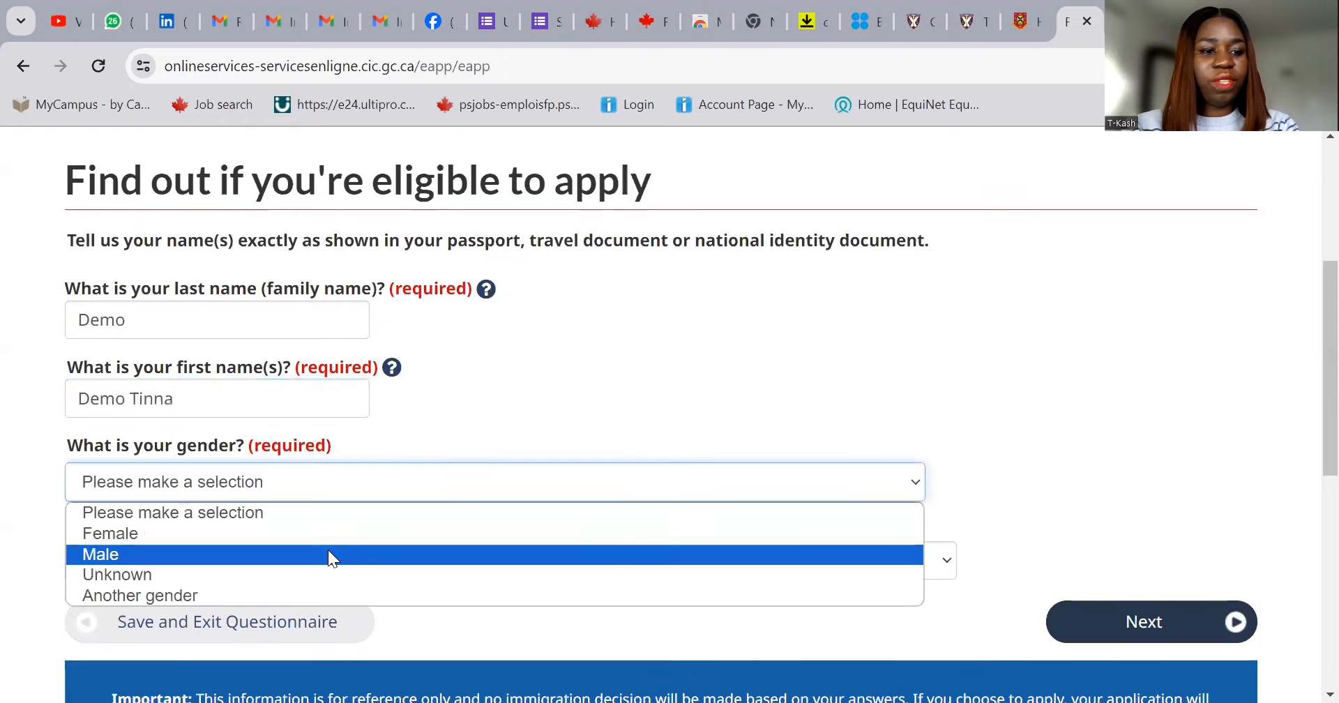
left_click(332, 535)
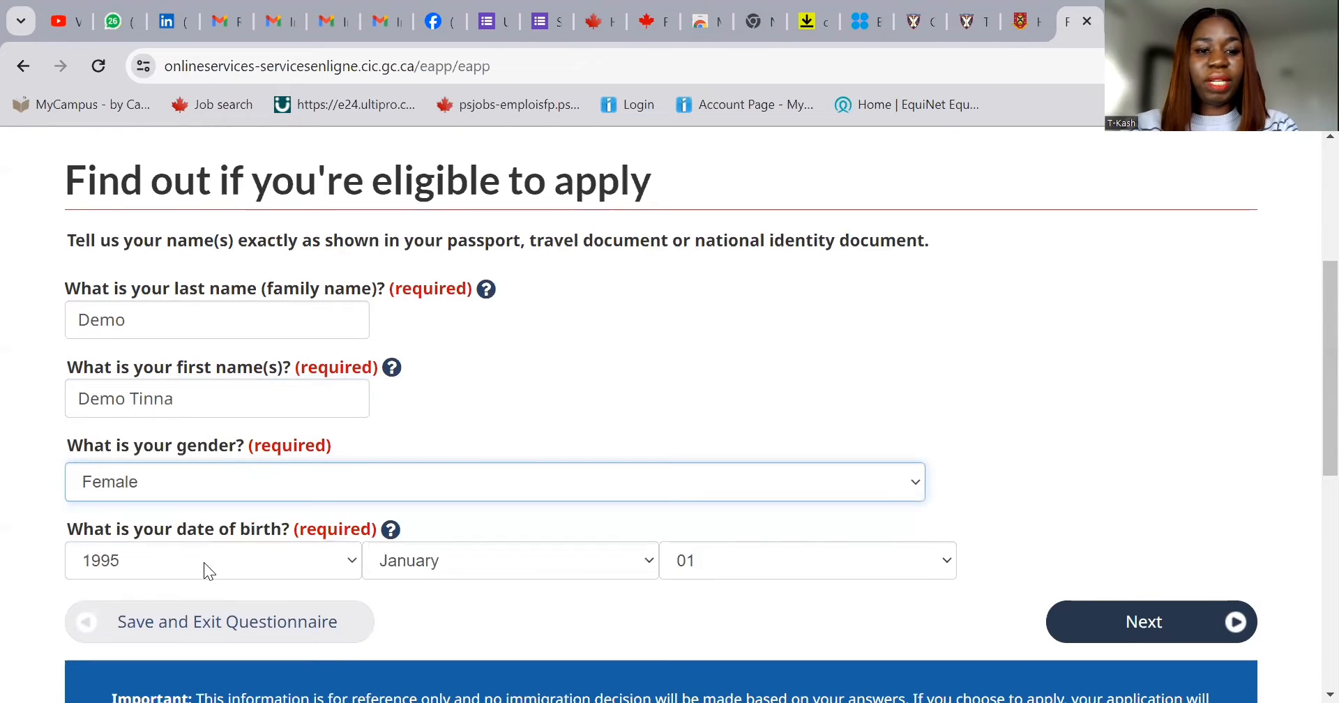
left_click(1130, 623)
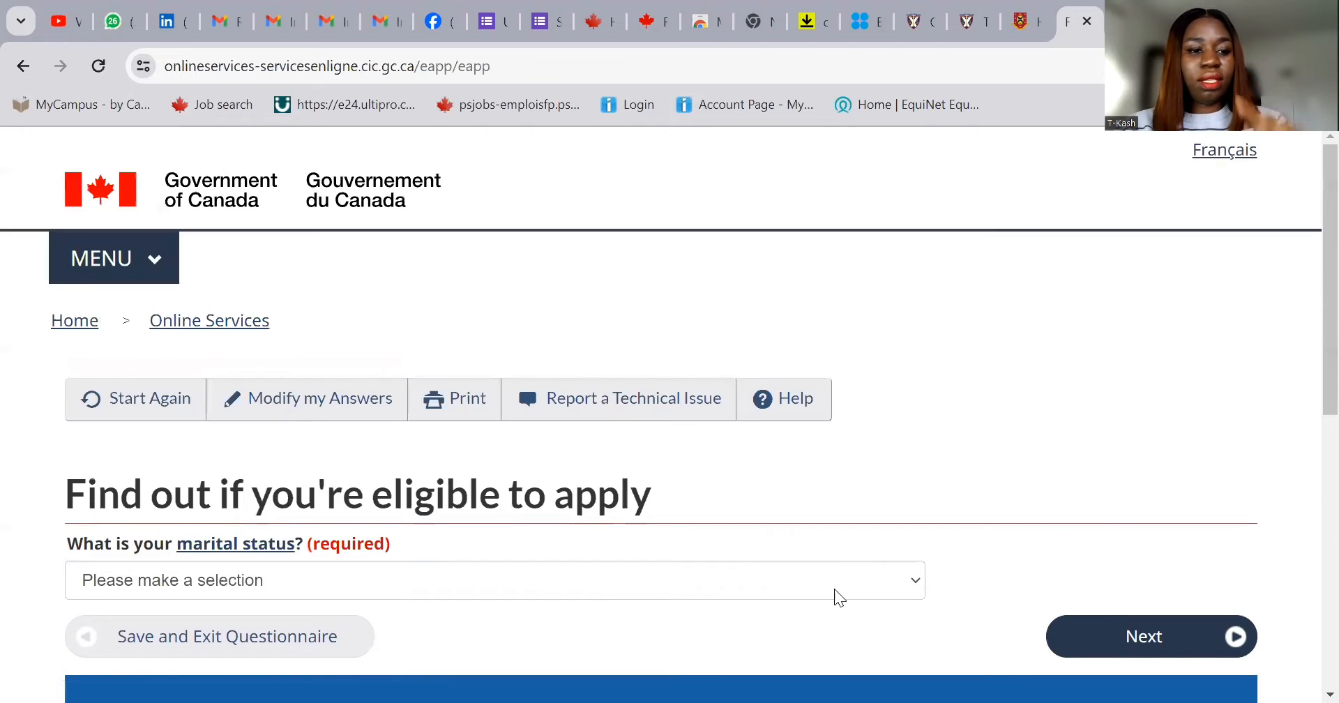
- Set marital status to Married and answer Yes that the spouse will accompany you to Canada
left_click(347, 577)
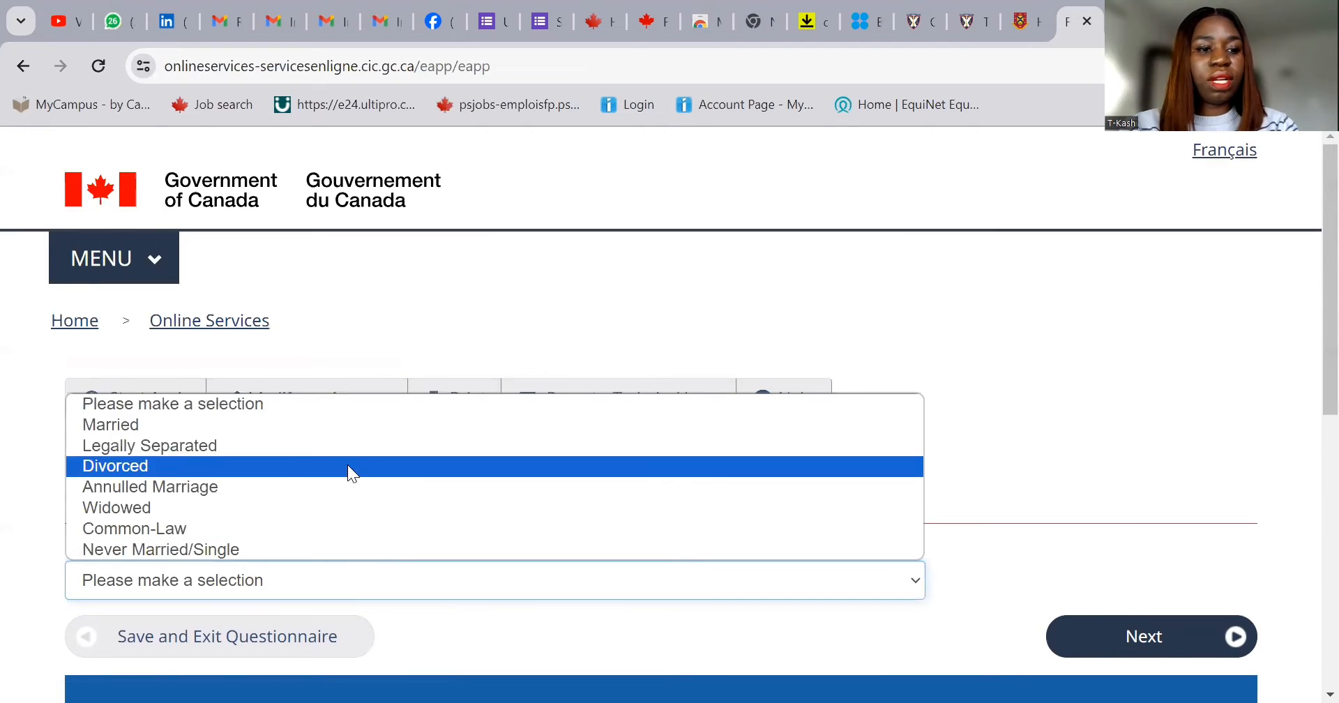
left_click(365, 432)
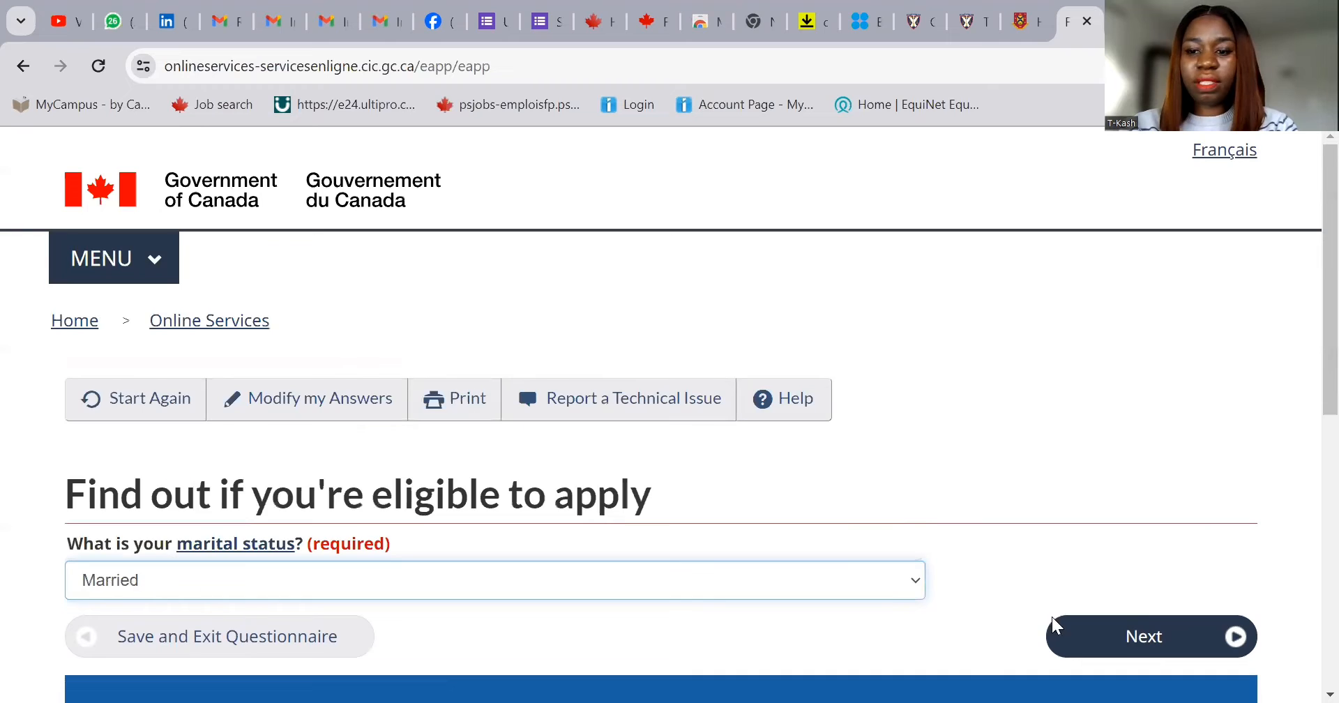
left_click(1135, 635)
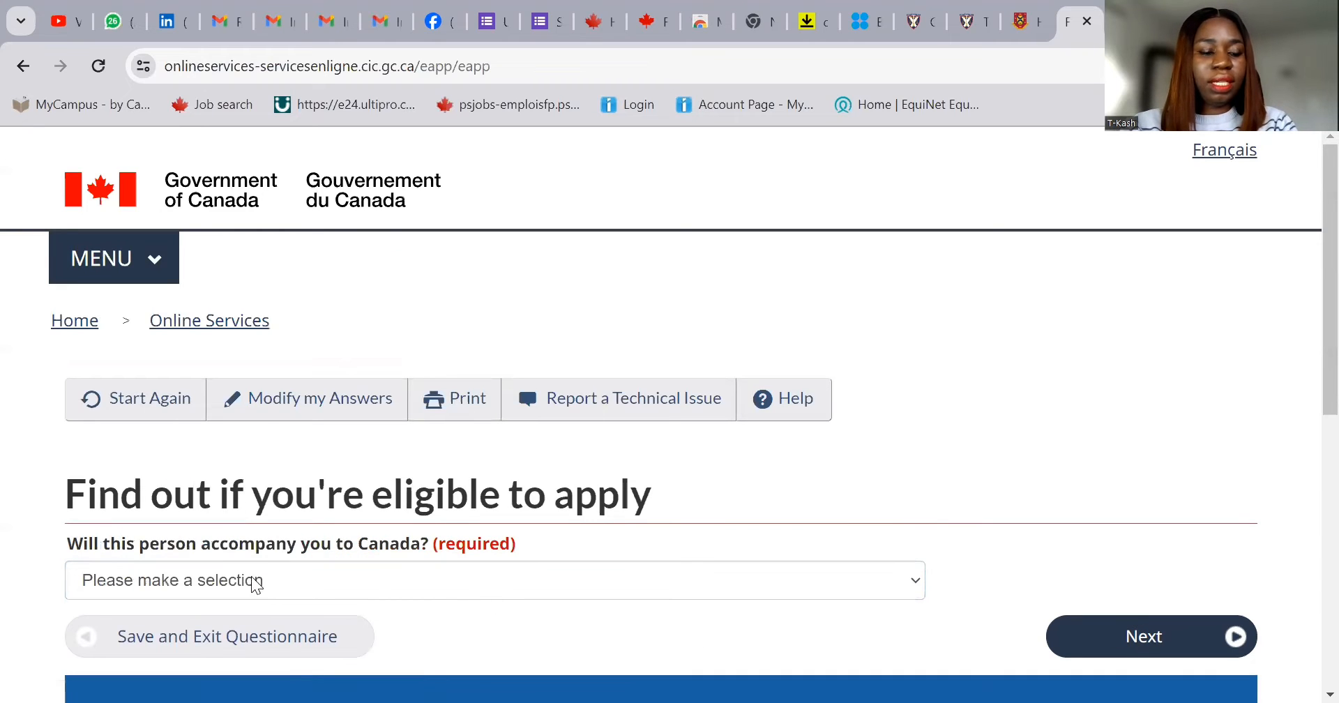
left_click(350, 582)
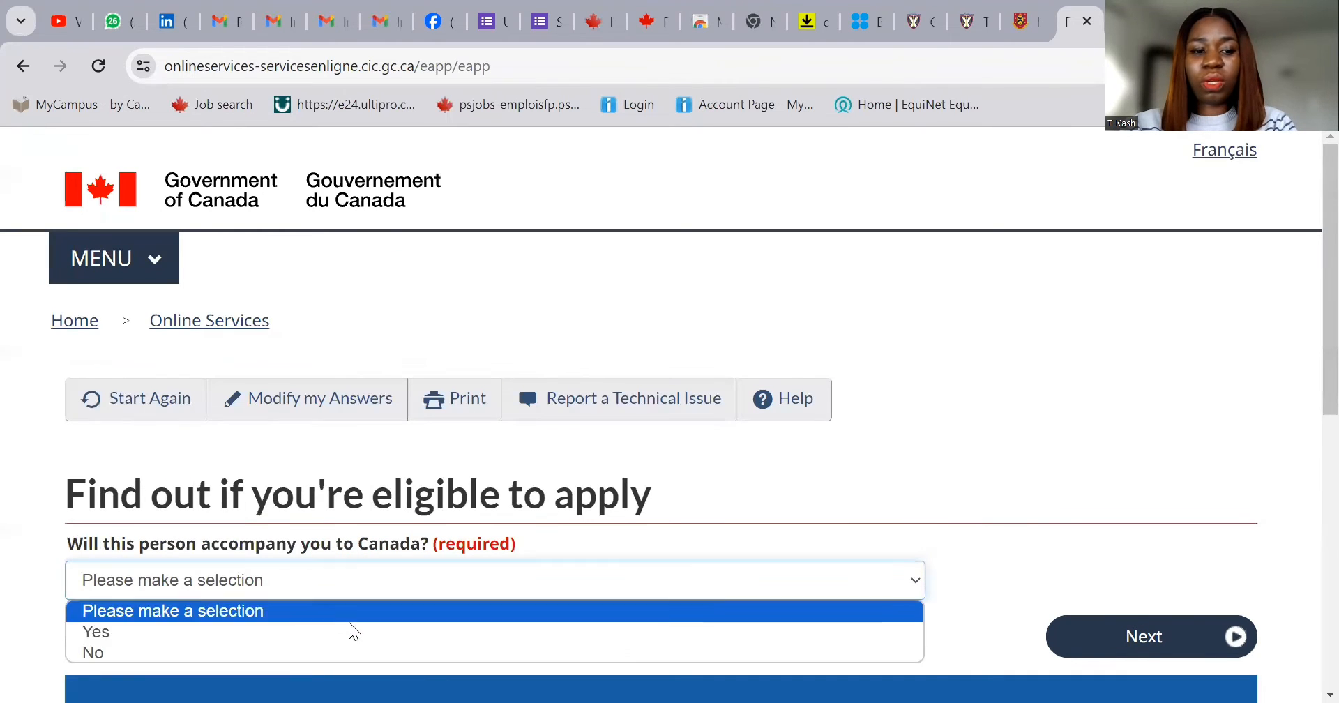
left_click(348, 633)
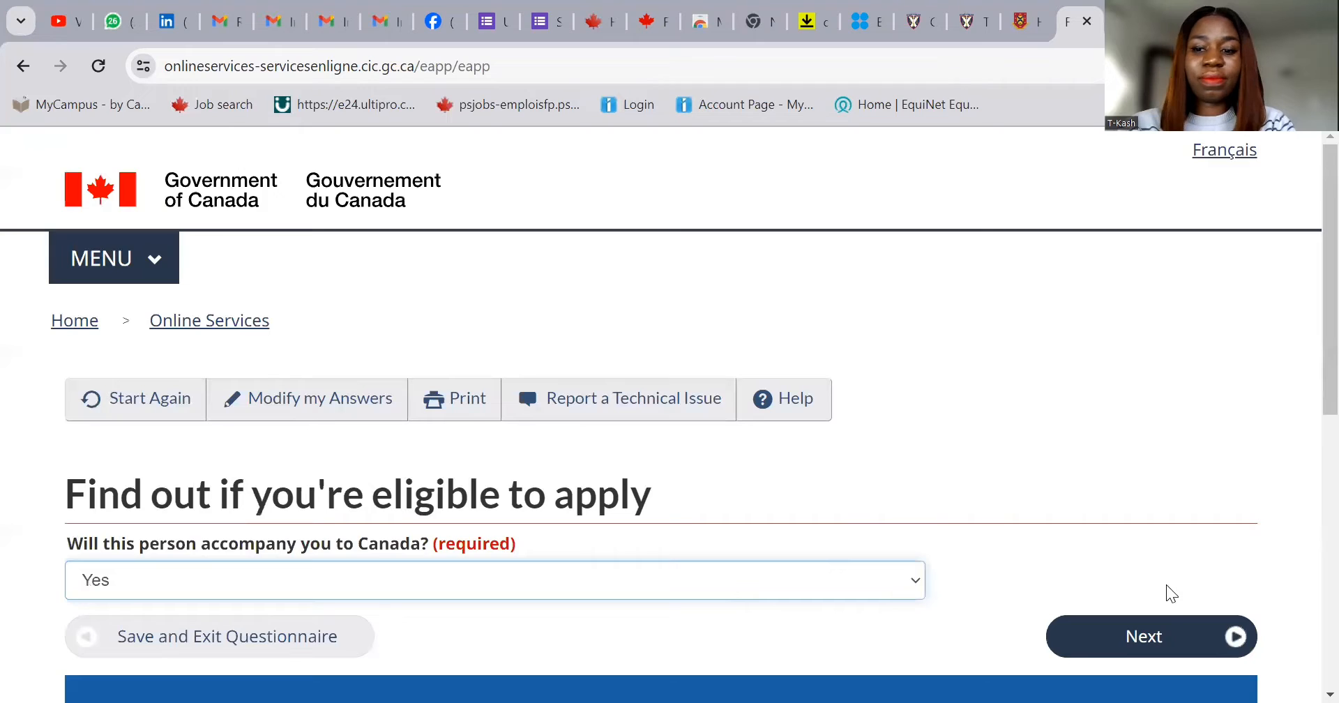
left_click(1130, 643)
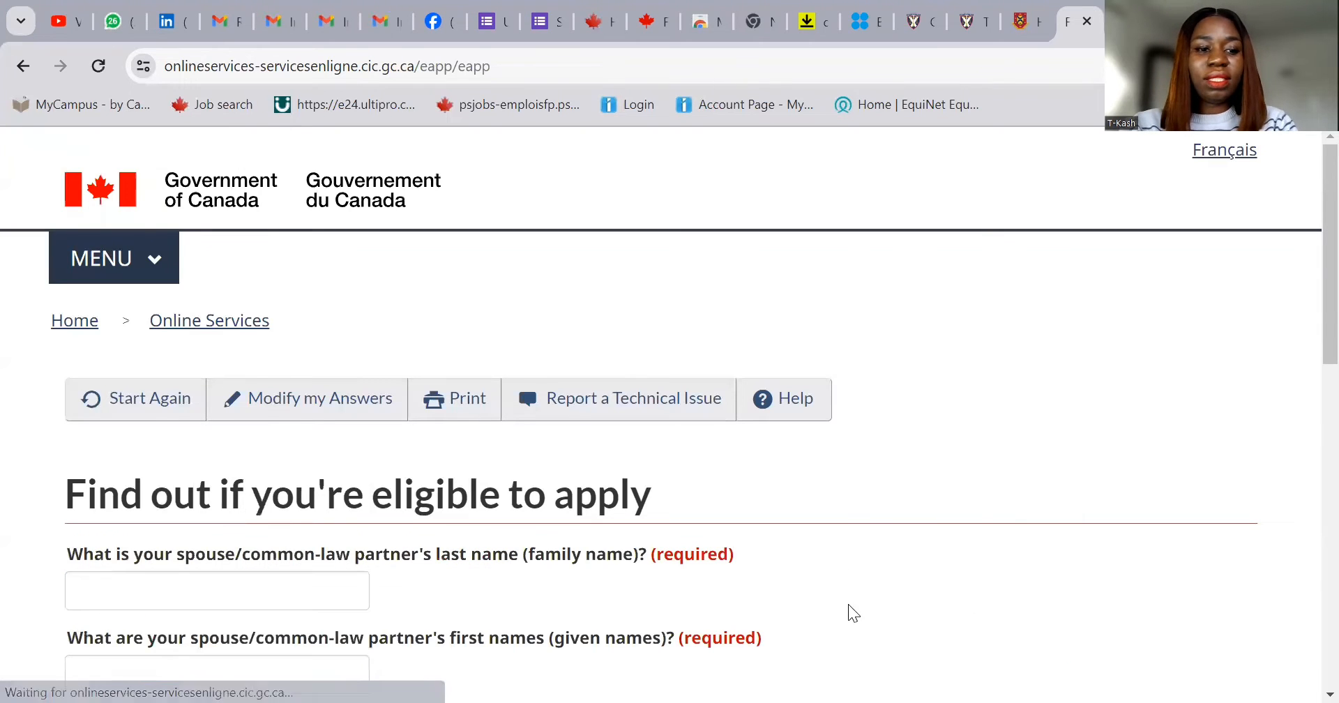
- Enter the spouse's last name and first names and set the spouse's gender to Male
left_click(193, 595)
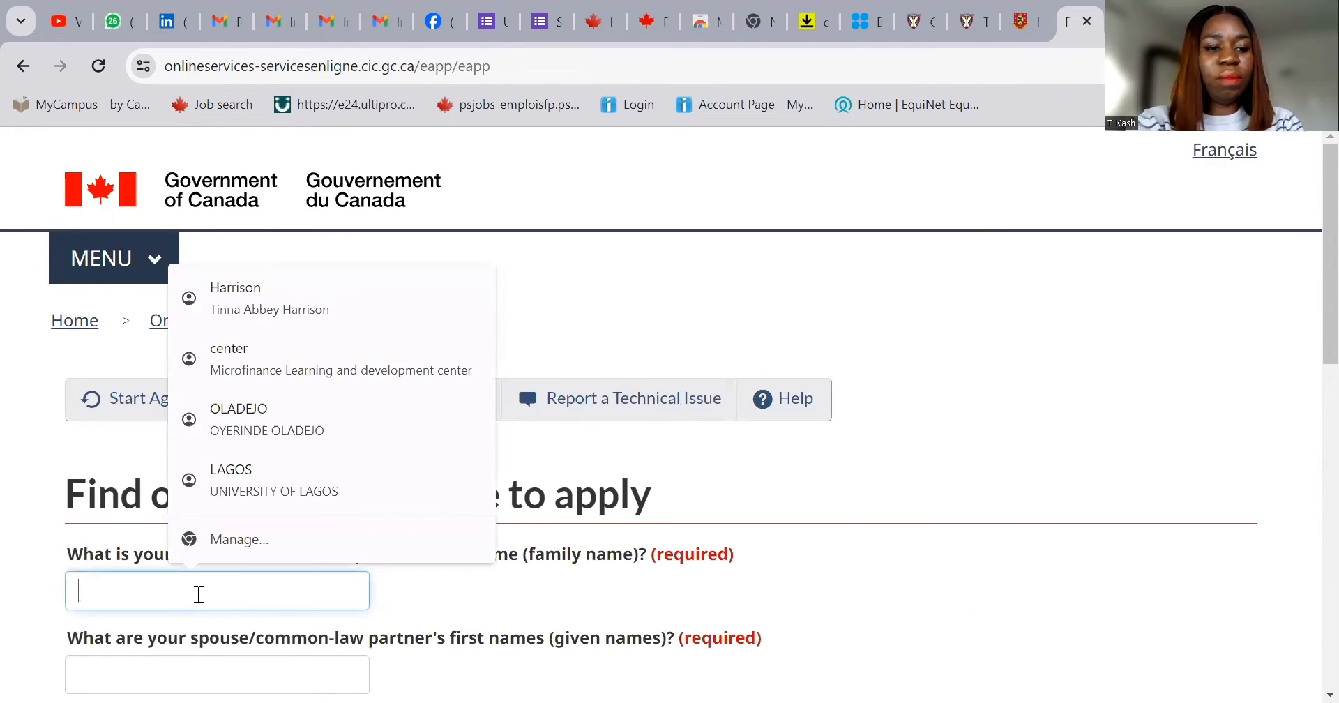
type("Demo")
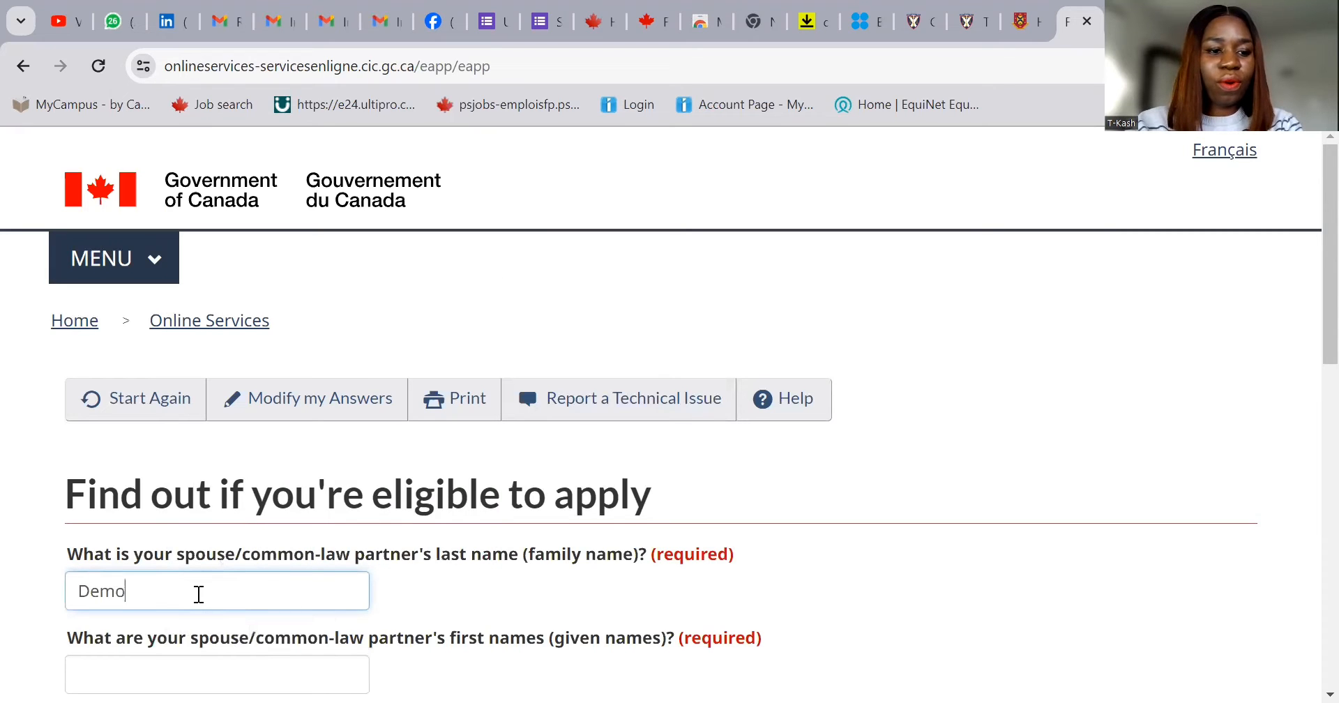
left_click(203, 668)
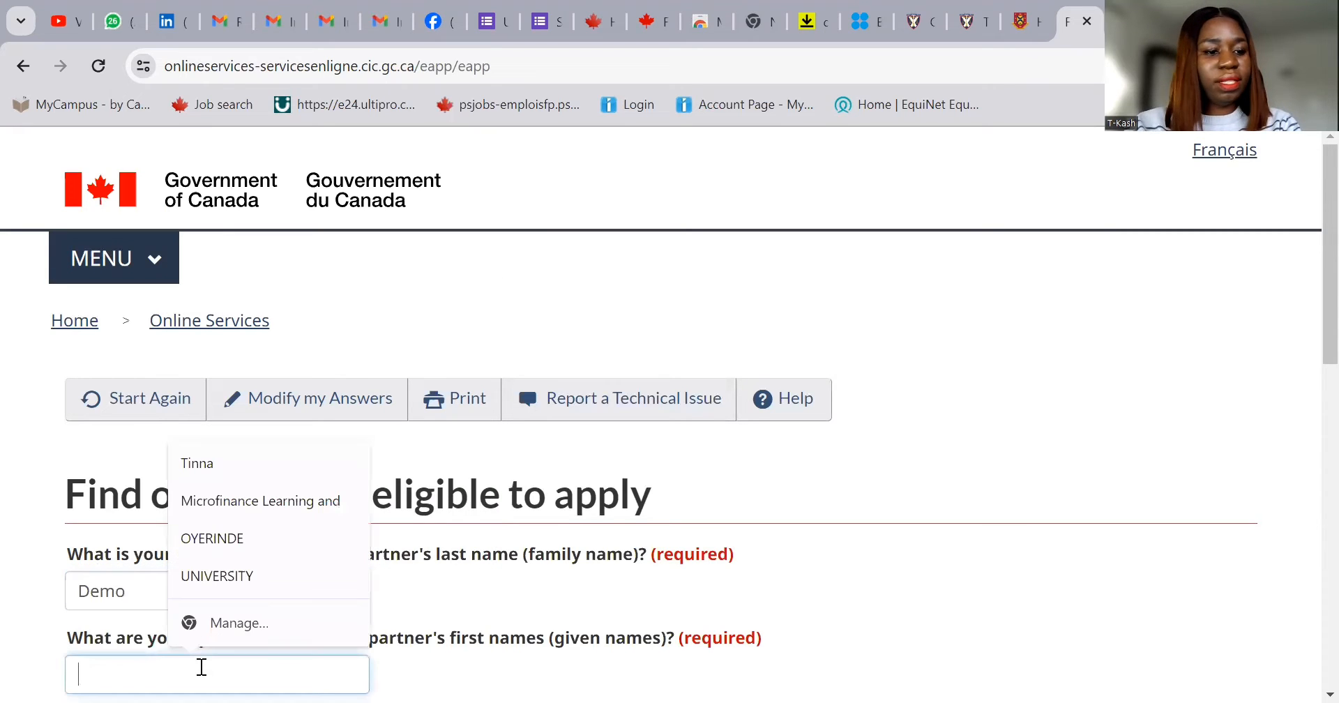
type("Demo Kash")
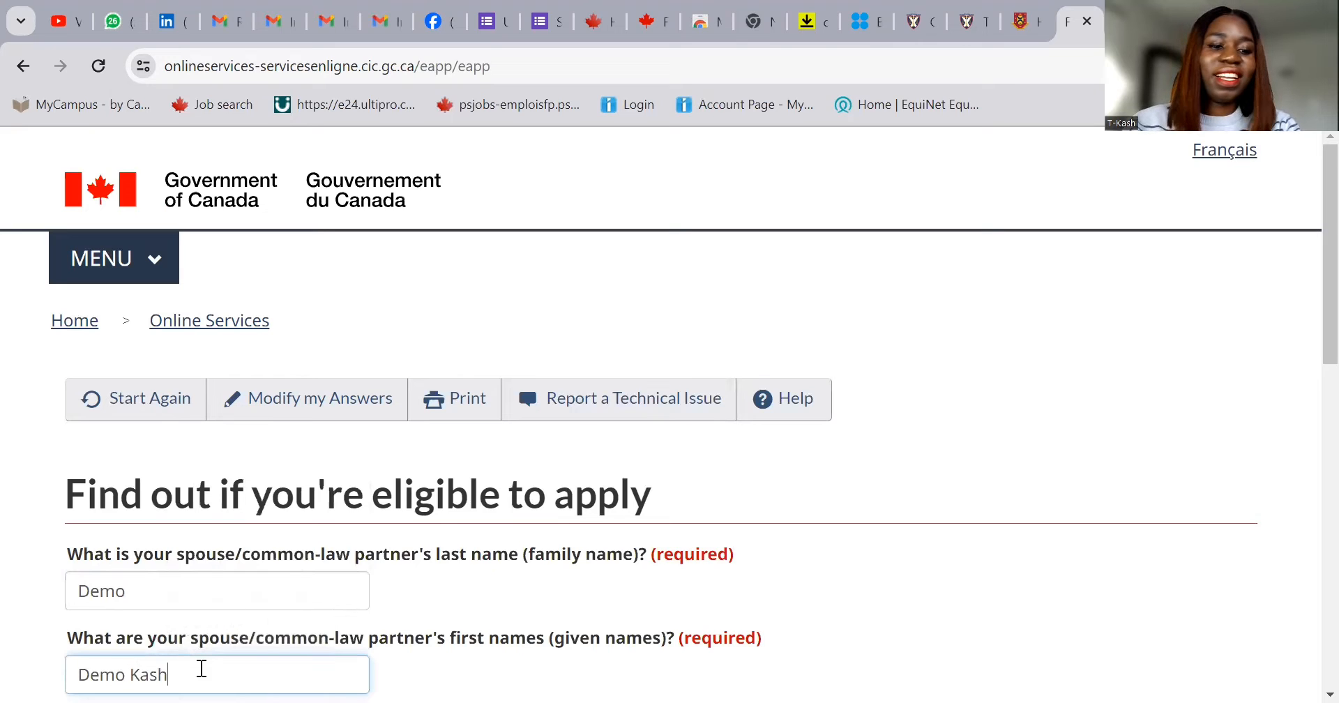
scroll(362, 652, "down", 3)
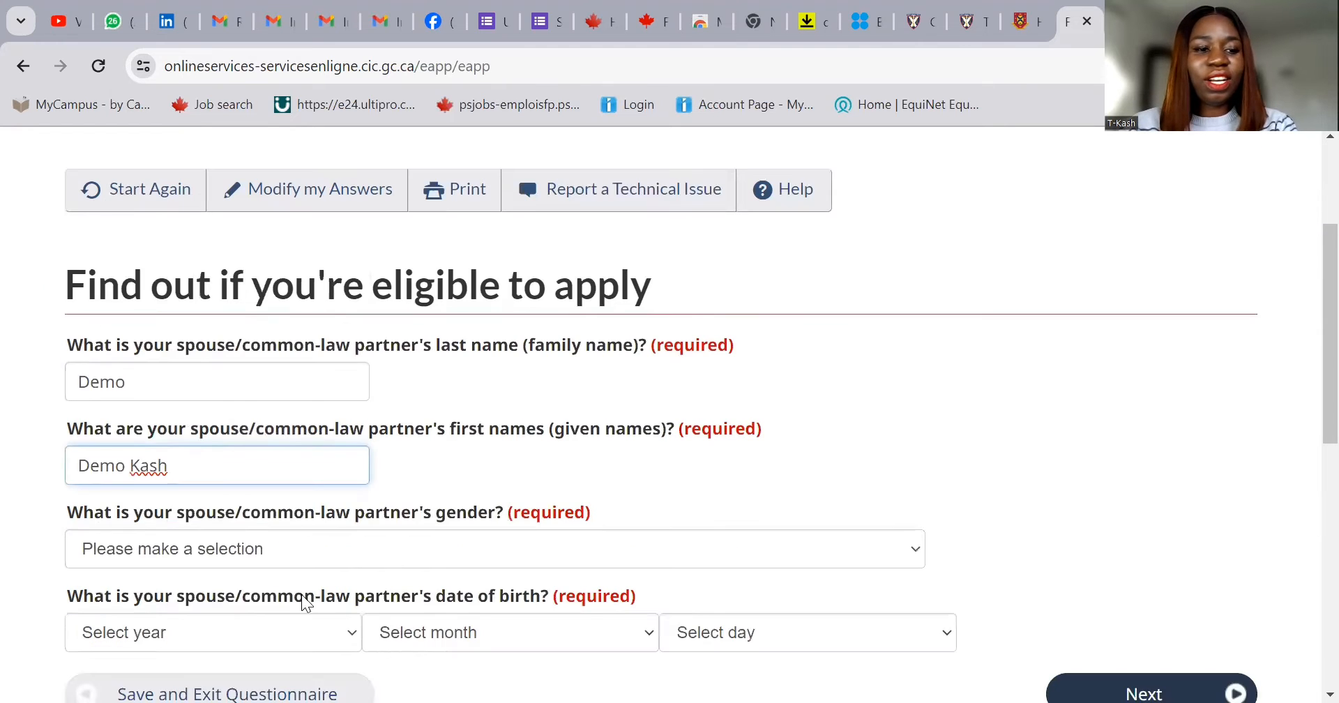
left_click(246, 554)
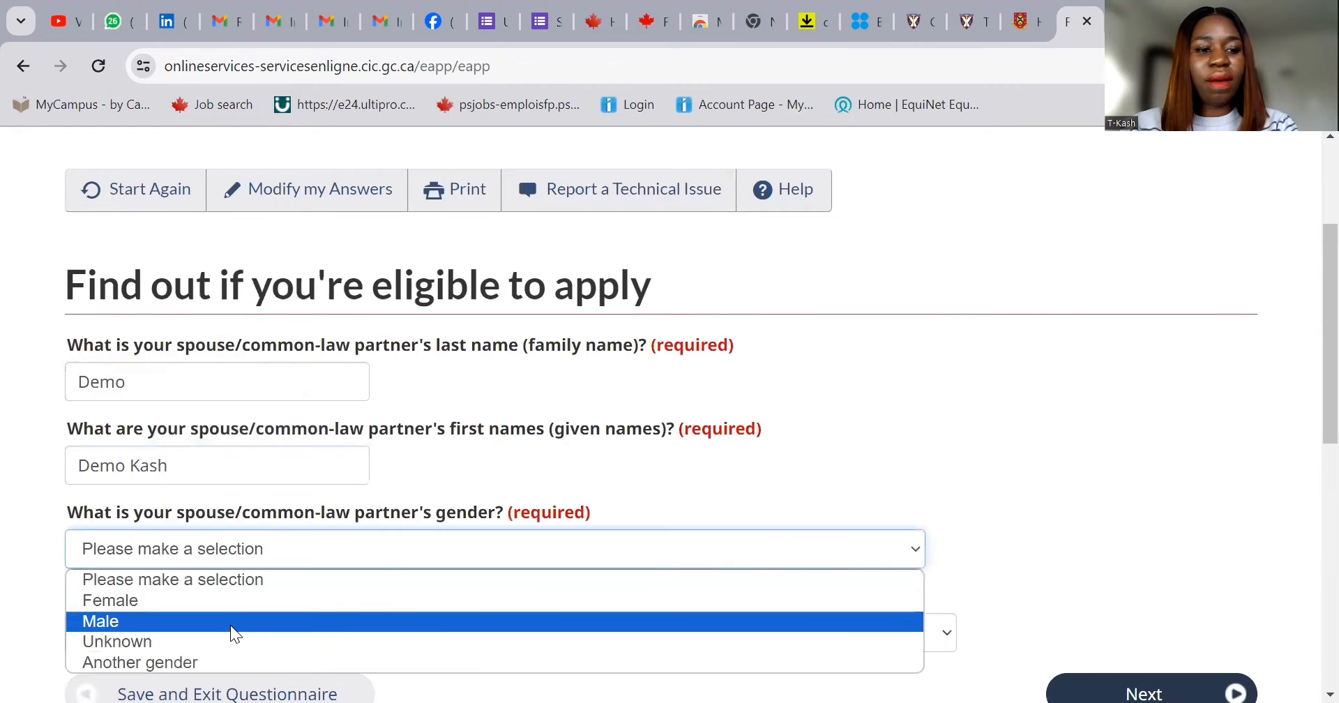
left_click(230, 621)
- Set the spouse's birth date to 1990 January 01 and submit the spouse's details
scroll(518, 569, "down", 2)
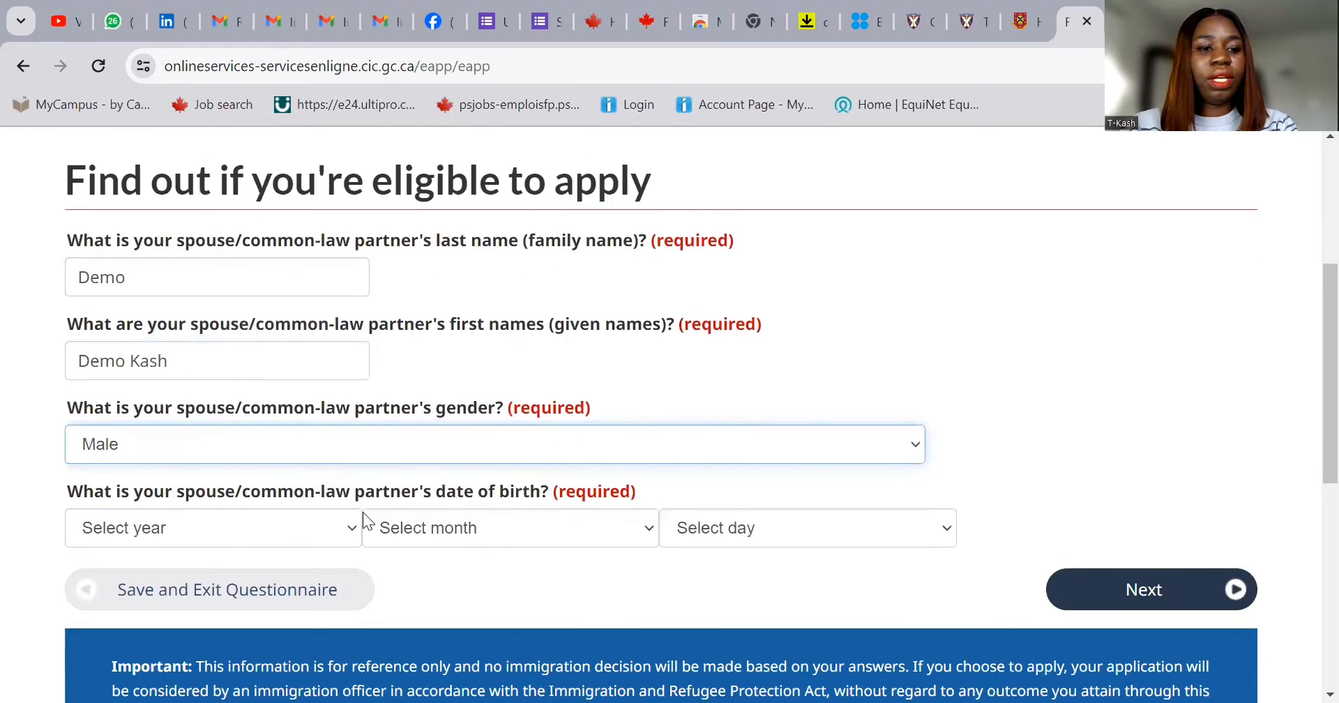
left_click(274, 524)
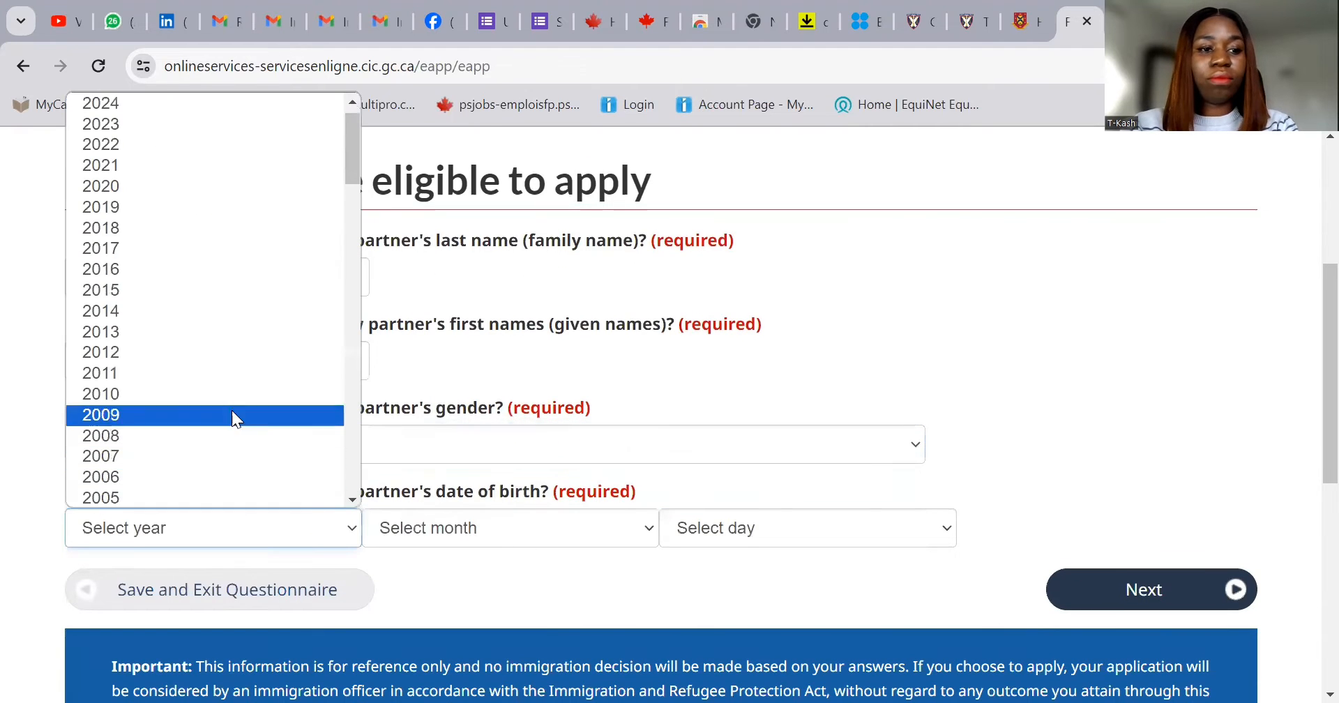
scroll(193, 434, "down", 6)
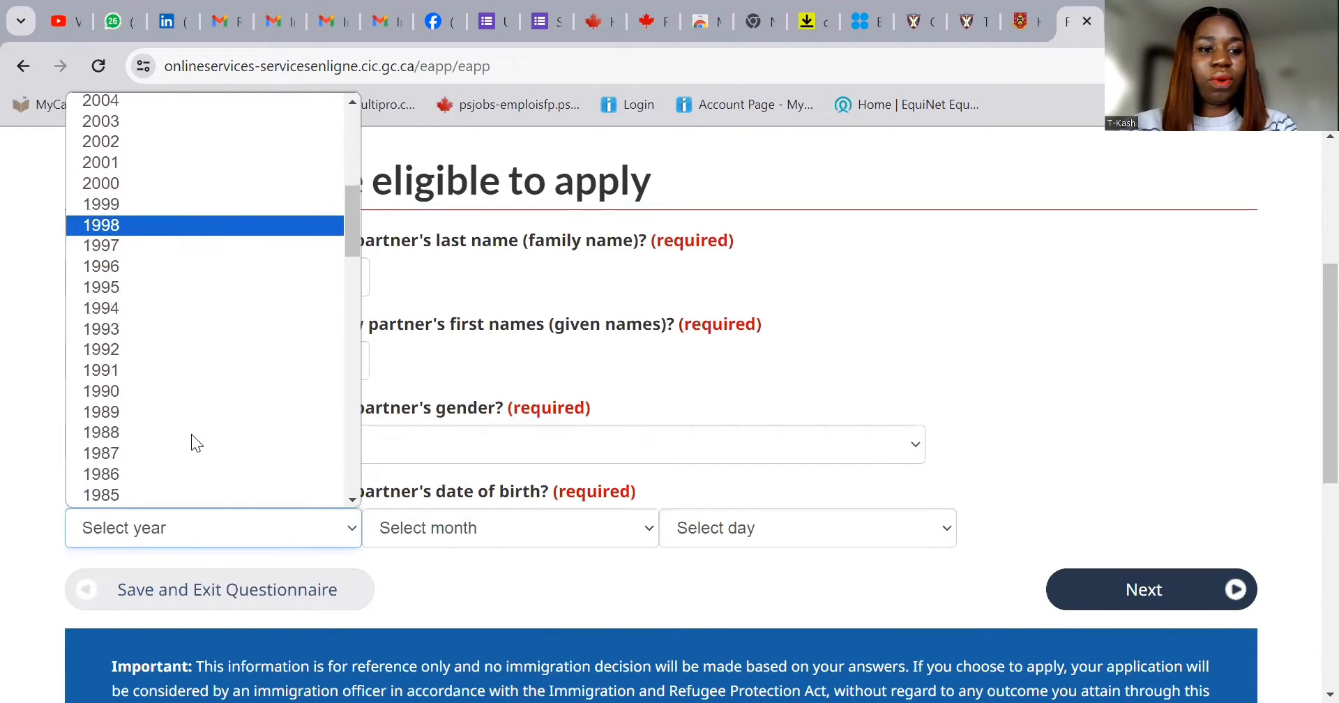
left_click(181, 392)
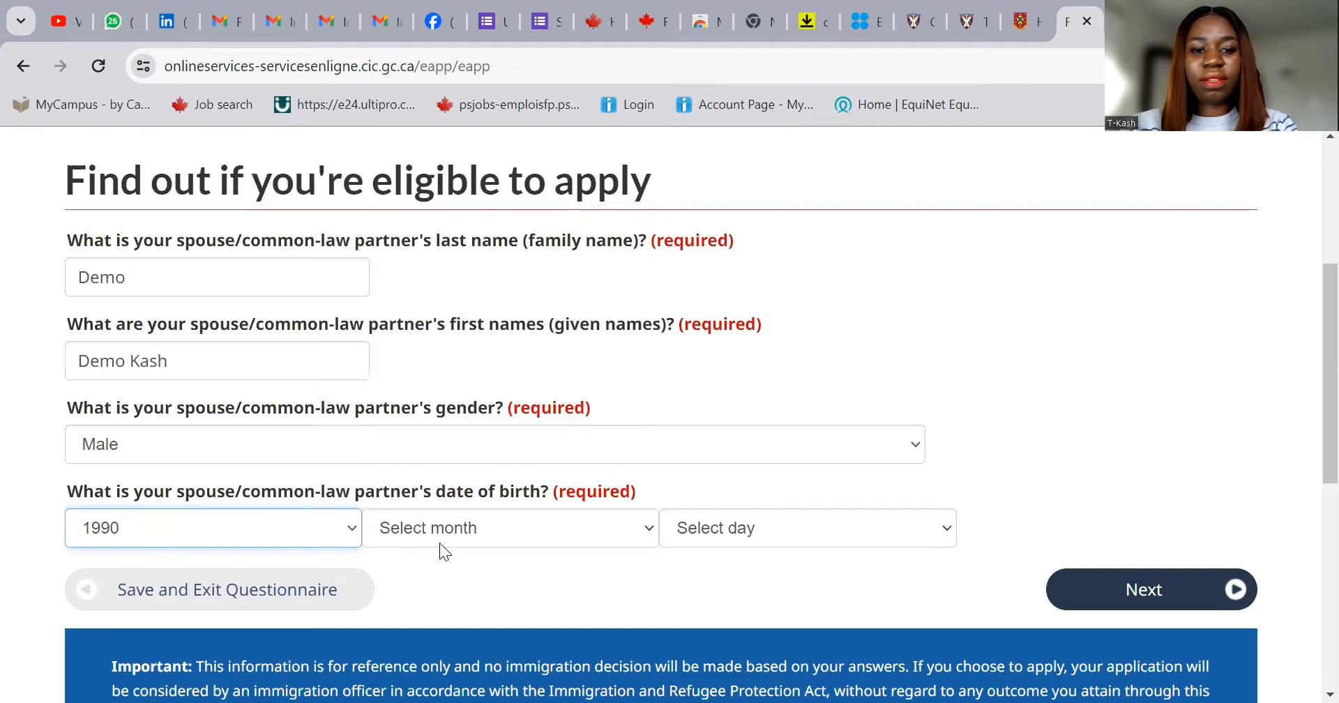
left_click(464, 529)
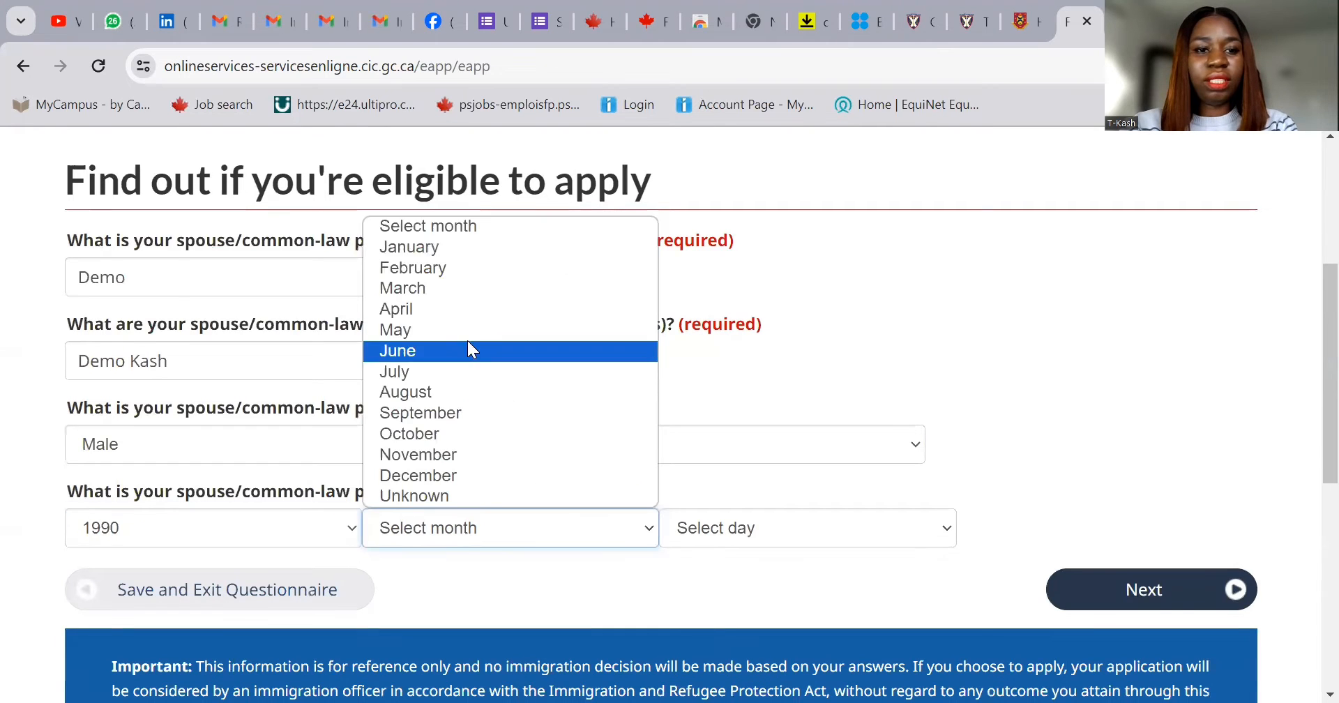
left_click(498, 246)
left_click(757, 524)
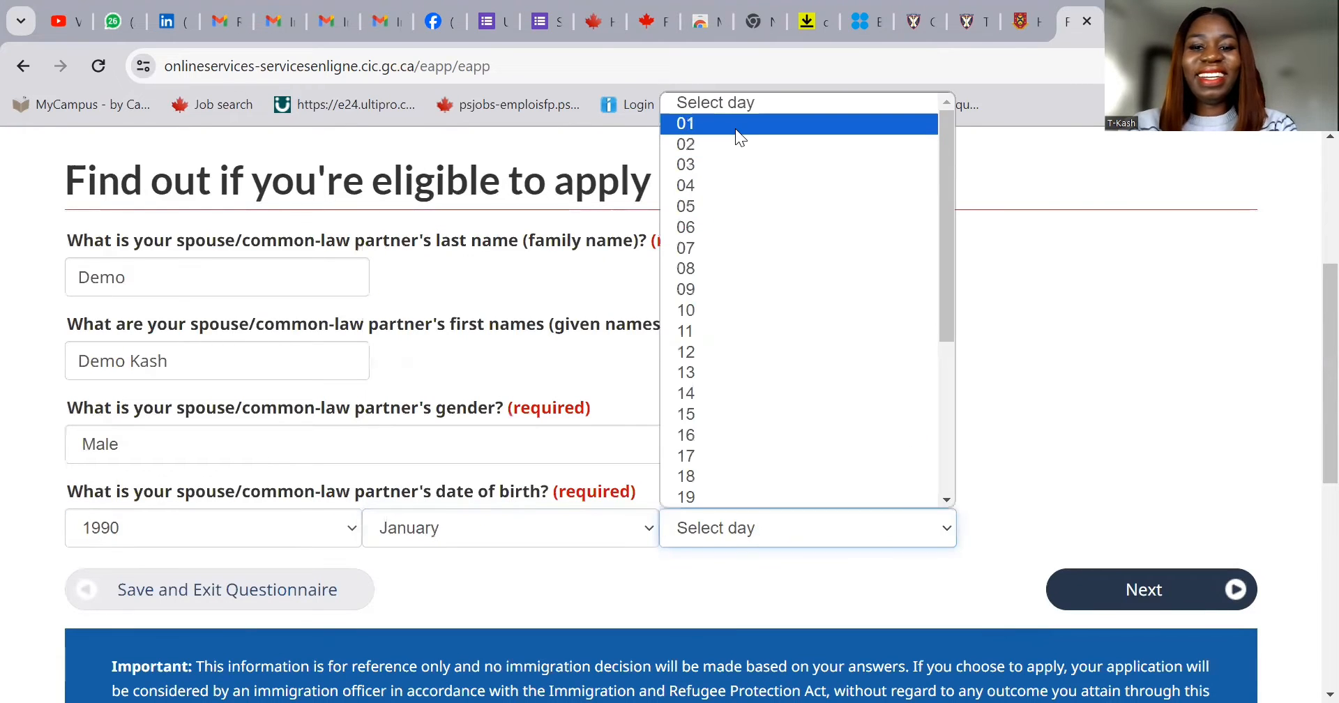
left_click(735, 129)
left_click(1099, 591)
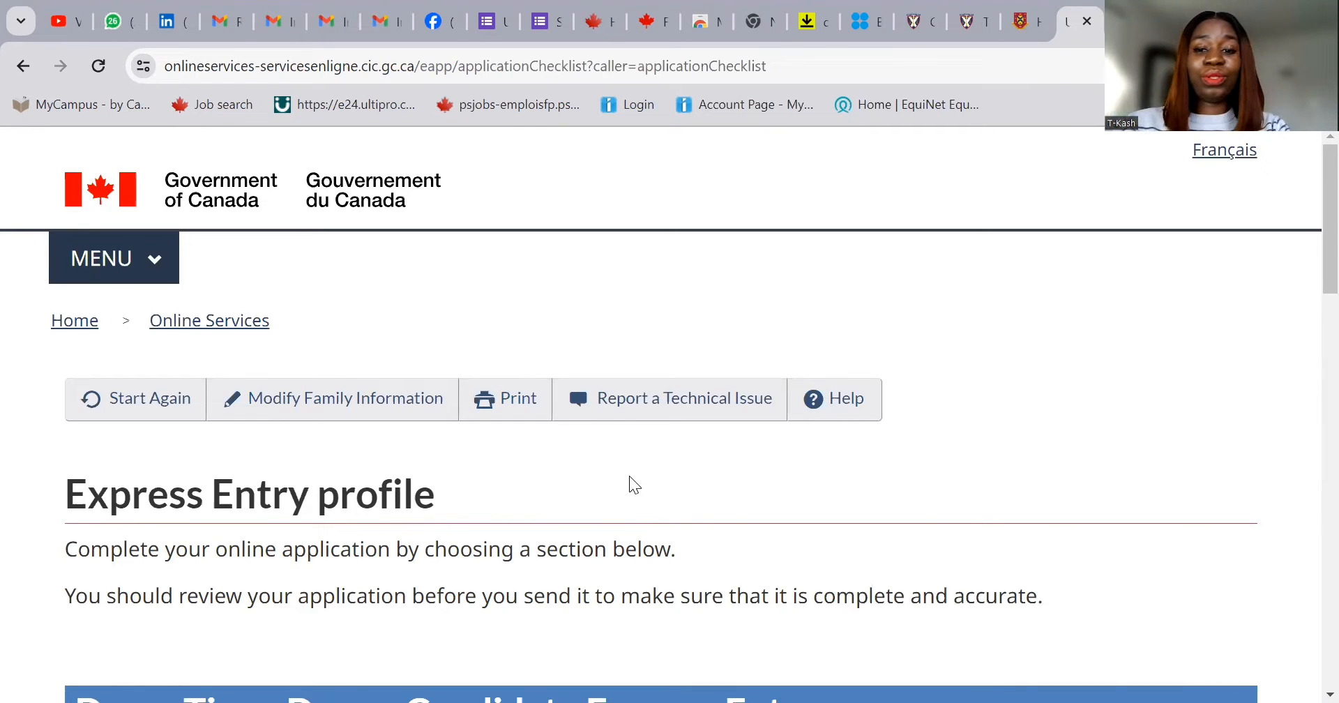
scroll(640, 499, "down", 3)
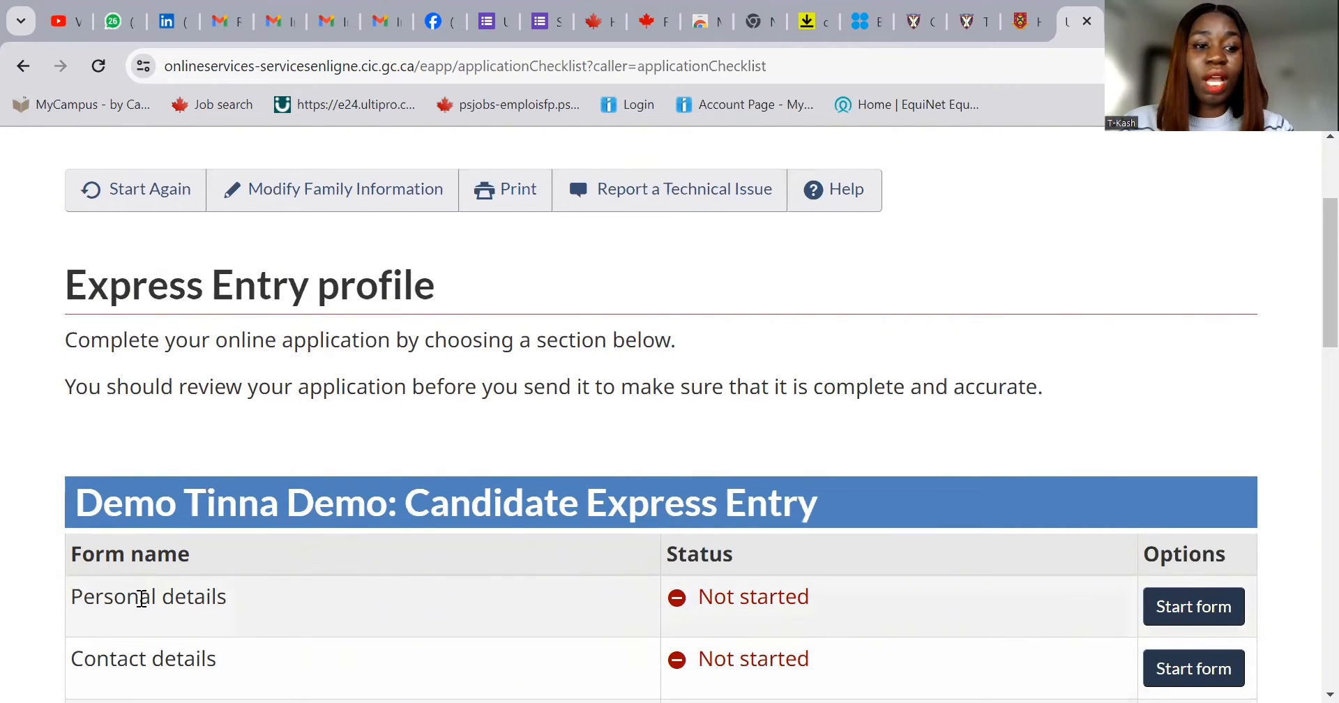
scroll(472, 520, "down", 3)
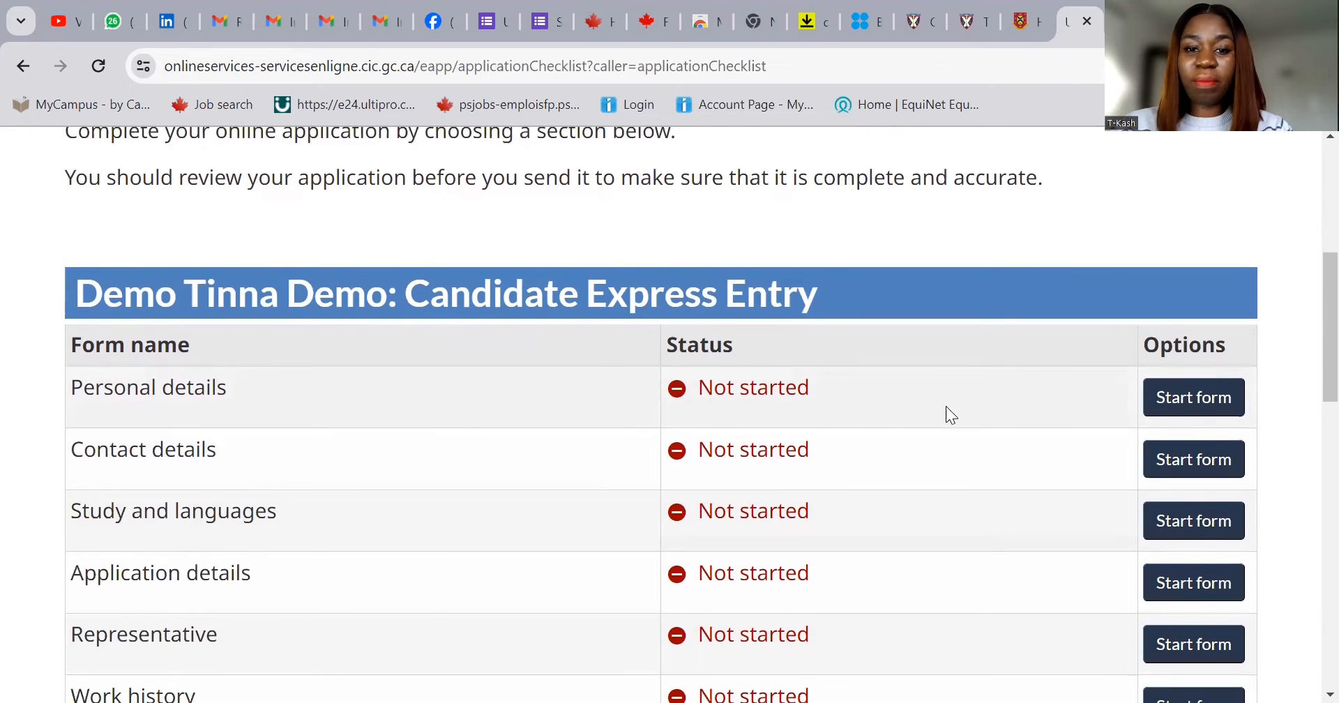
scroll(1117, 482, "down", 2)
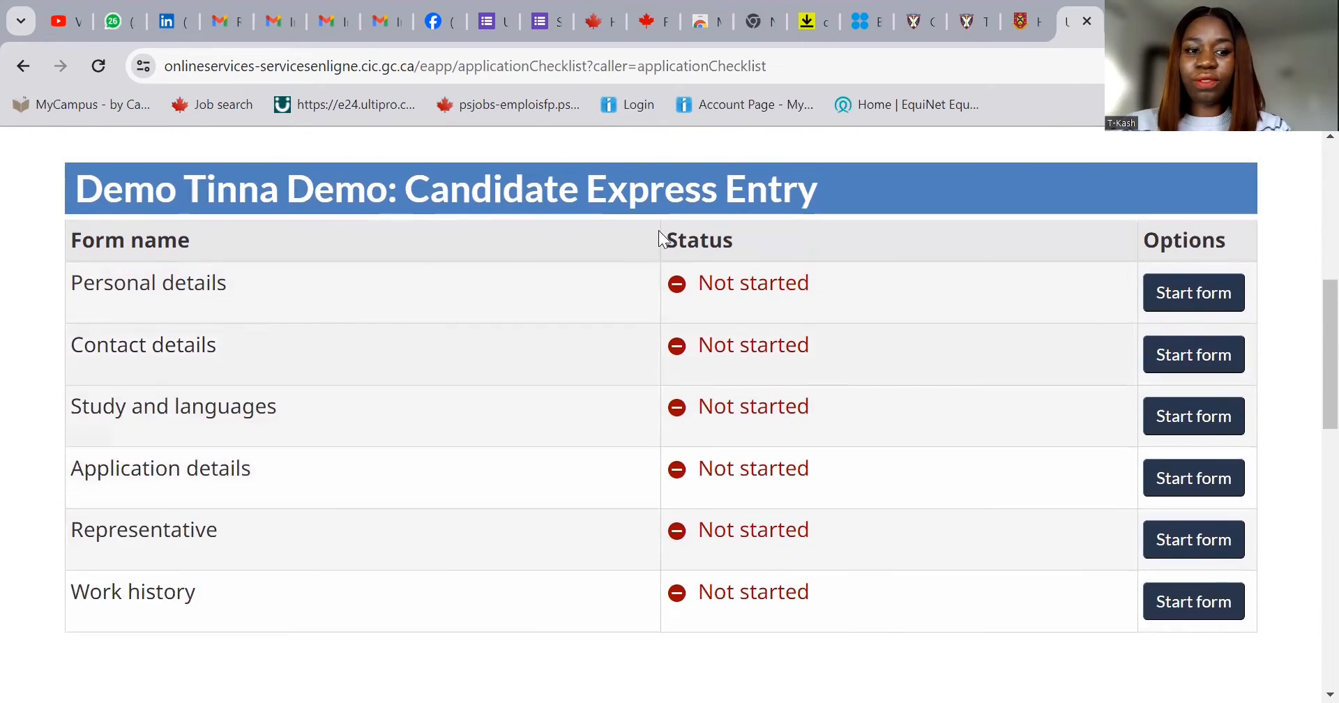
scroll(1035, 489, "down", 3)
scroll(868, 522, "down", 1)
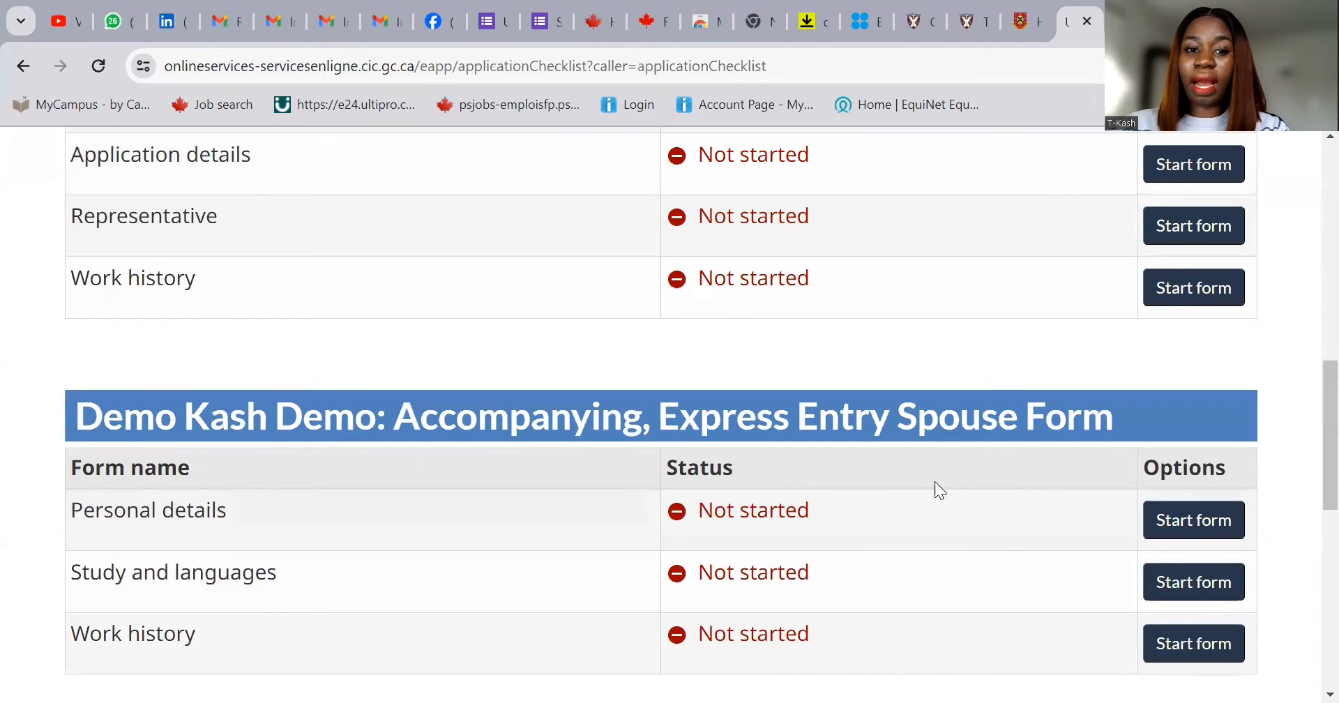
scroll(1032, 489, "down", 5)
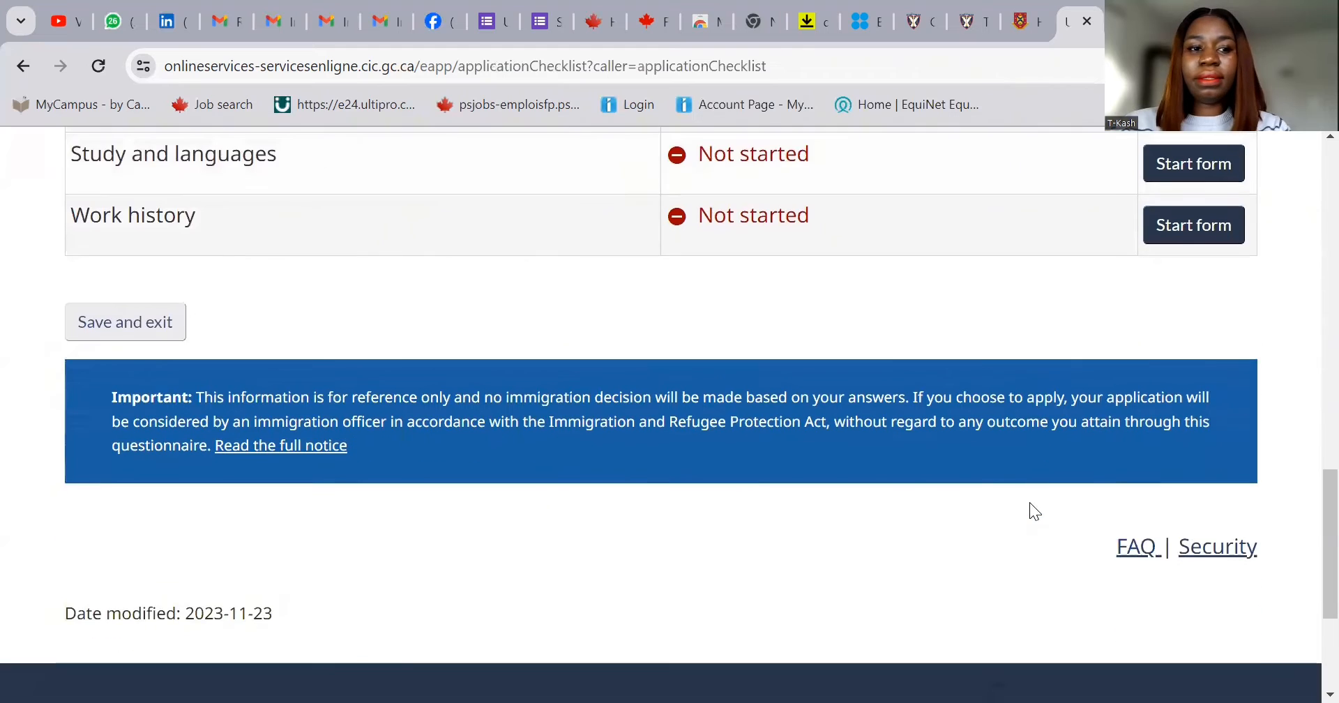
scroll(1030, 502, "up", 1)
scroll(827, 498, "up", 6)
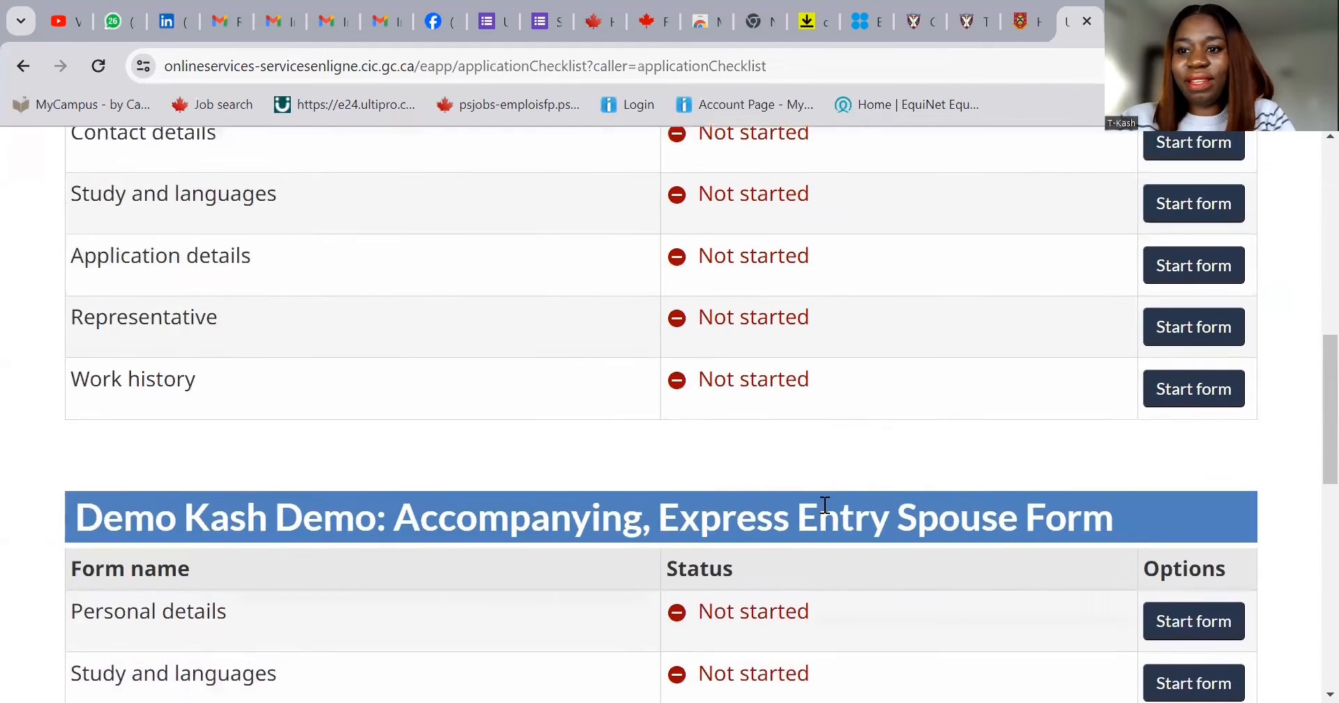
scroll(828, 497, "up", 3)
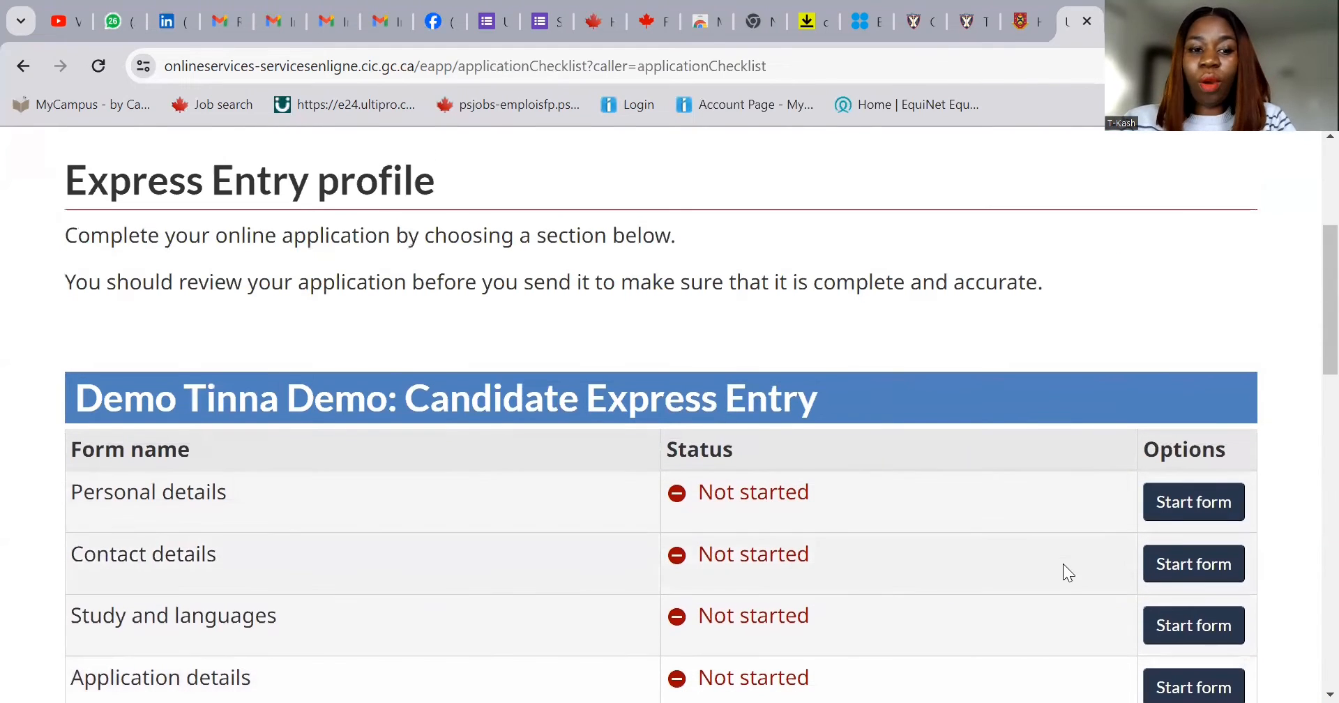
- Start the candidate's Personal details form and confirm the names
left_click(1202, 513)
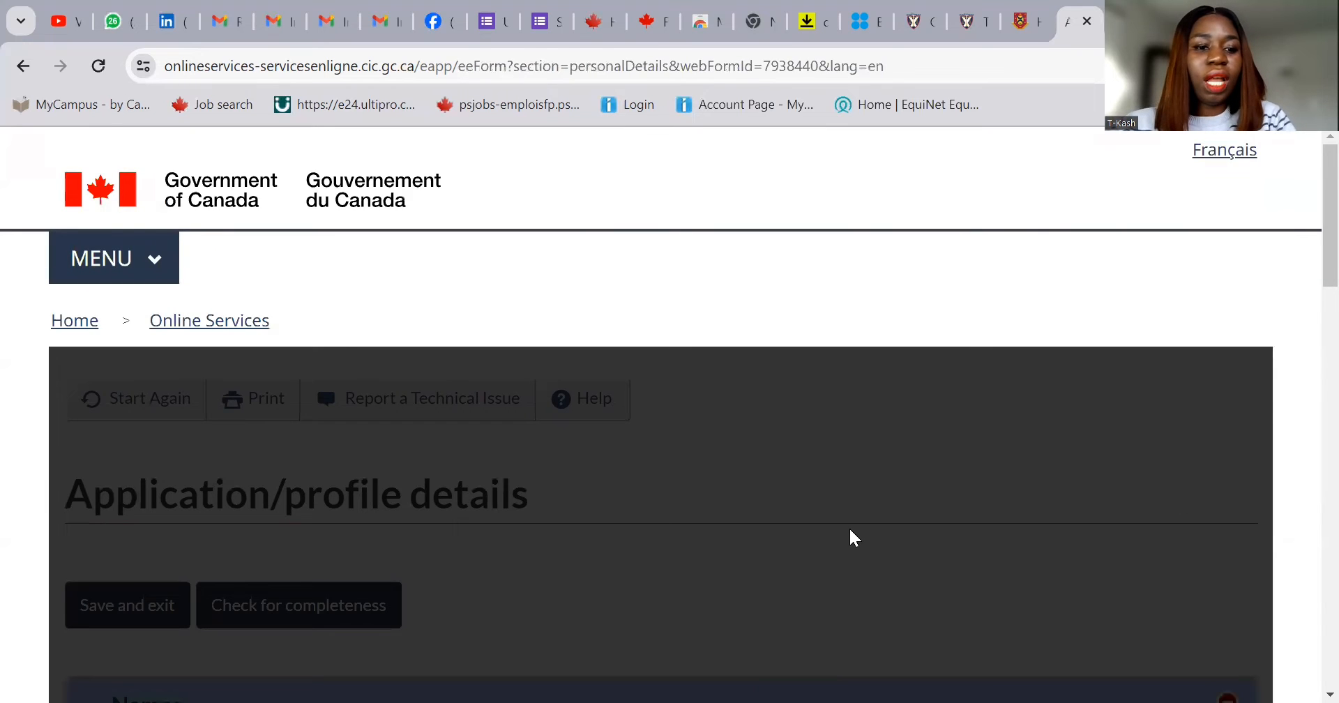
scroll(807, 541, "down", 9)
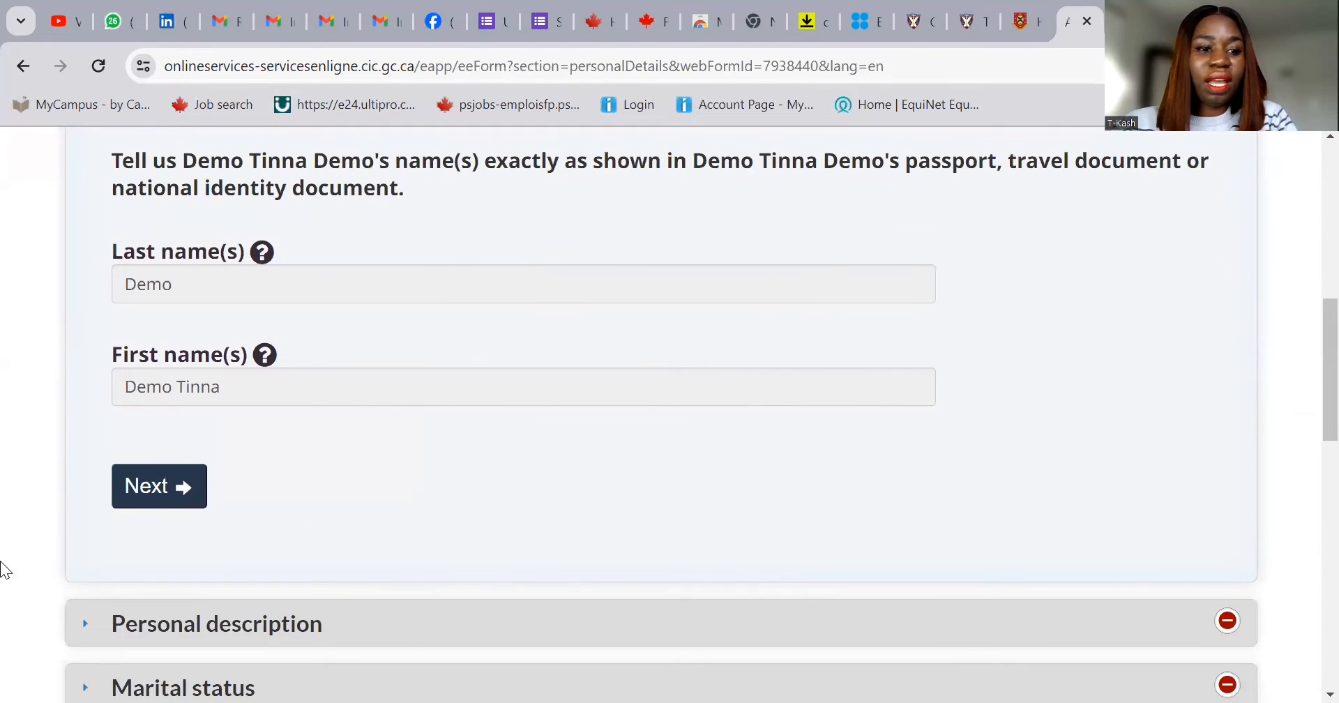
left_click(139, 497)
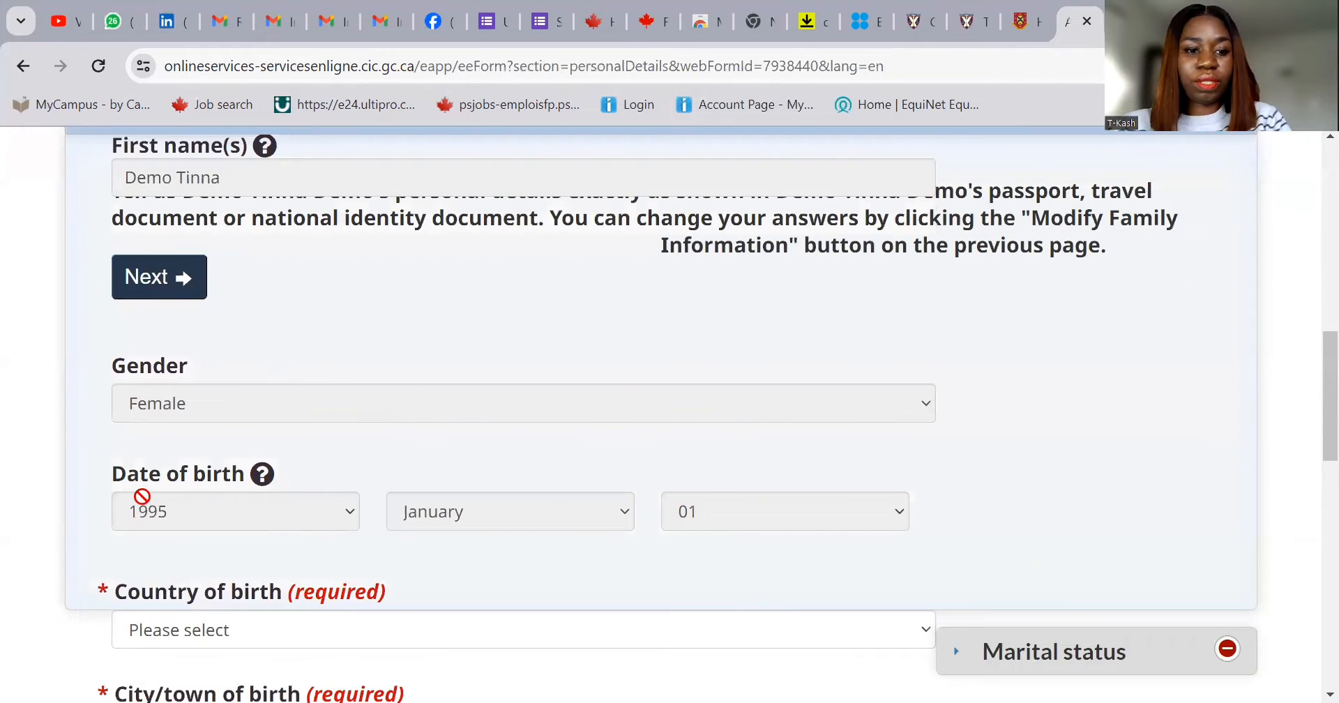
- Set country of birth to Nigeria and city of birth to Lagos, then continue to marital status
scroll(507, 565, "down", 3)
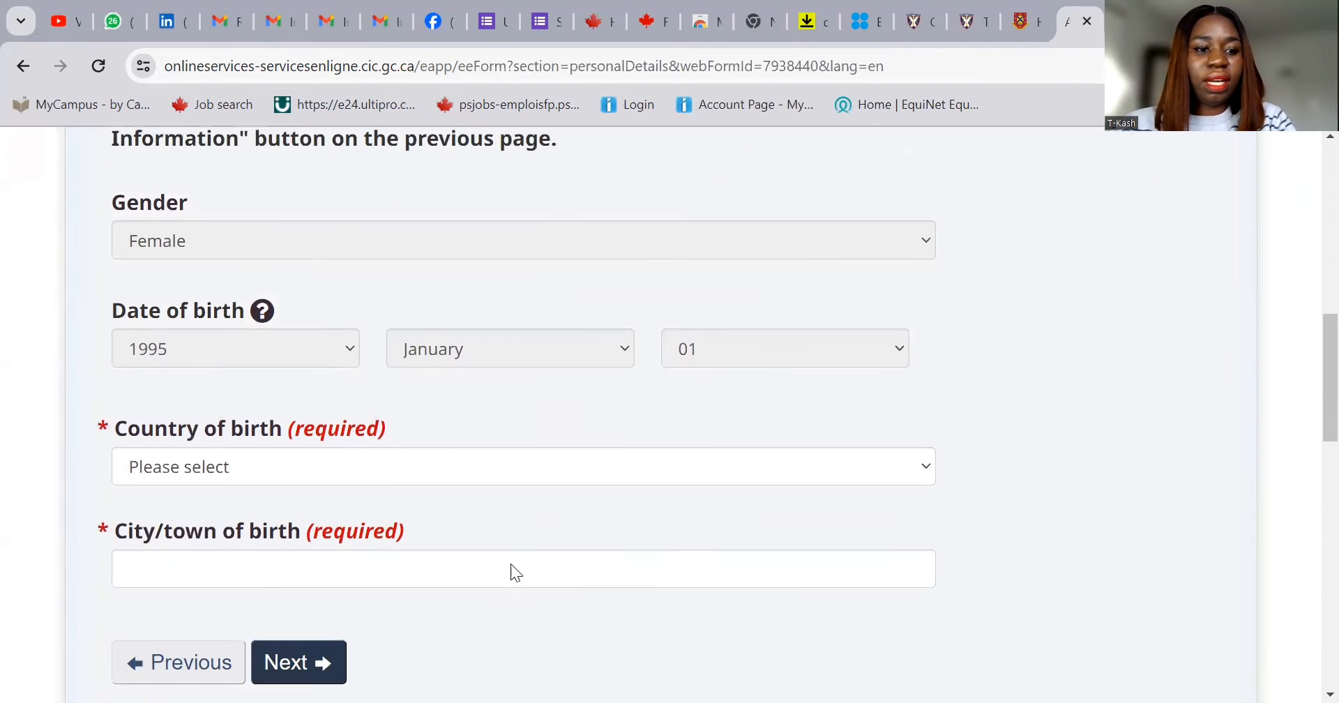
left_click(331, 415)
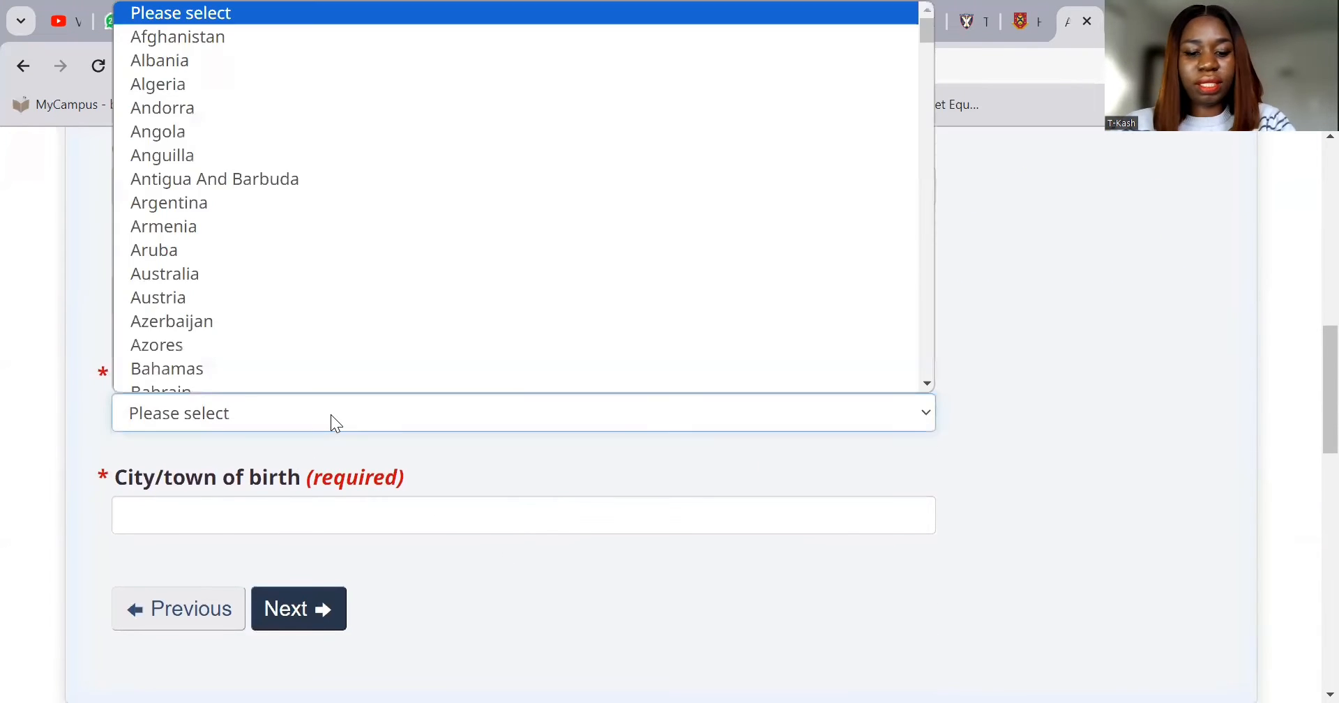
key("n")
scroll(388, 327, "down", 5)
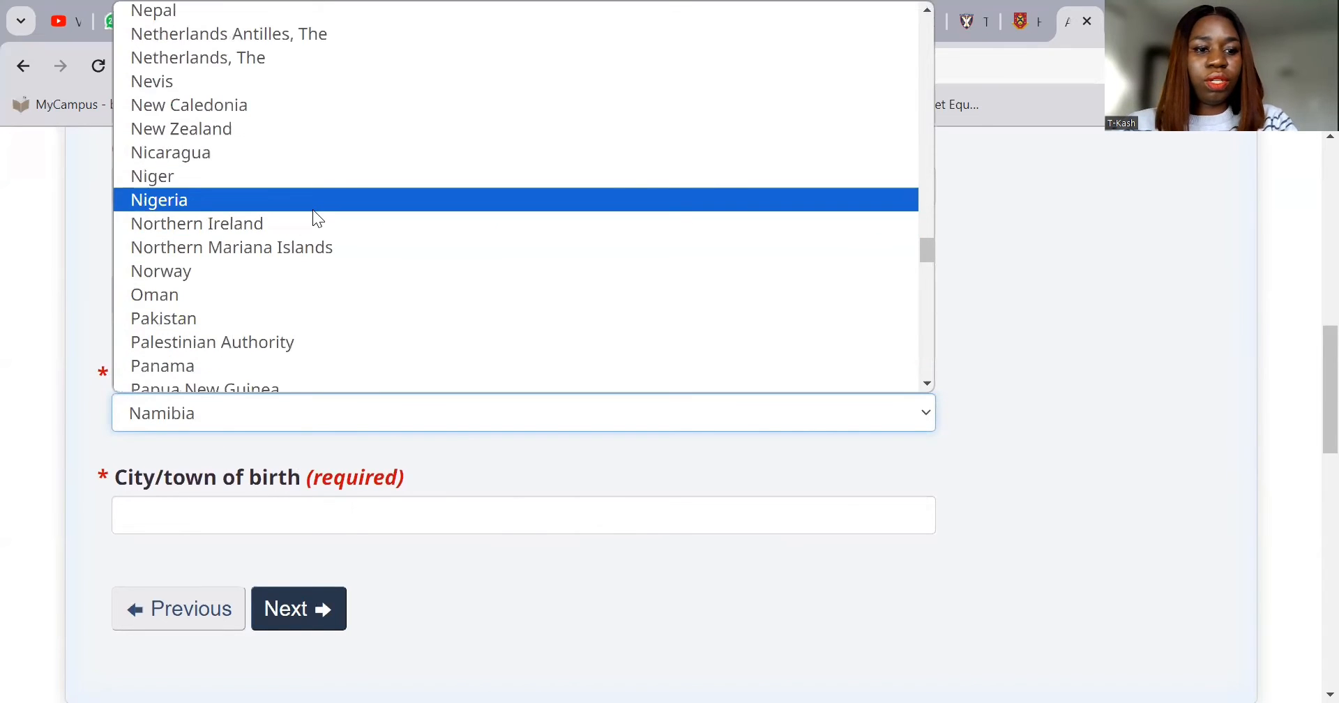
left_click(313, 210)
left_click(320, 522)
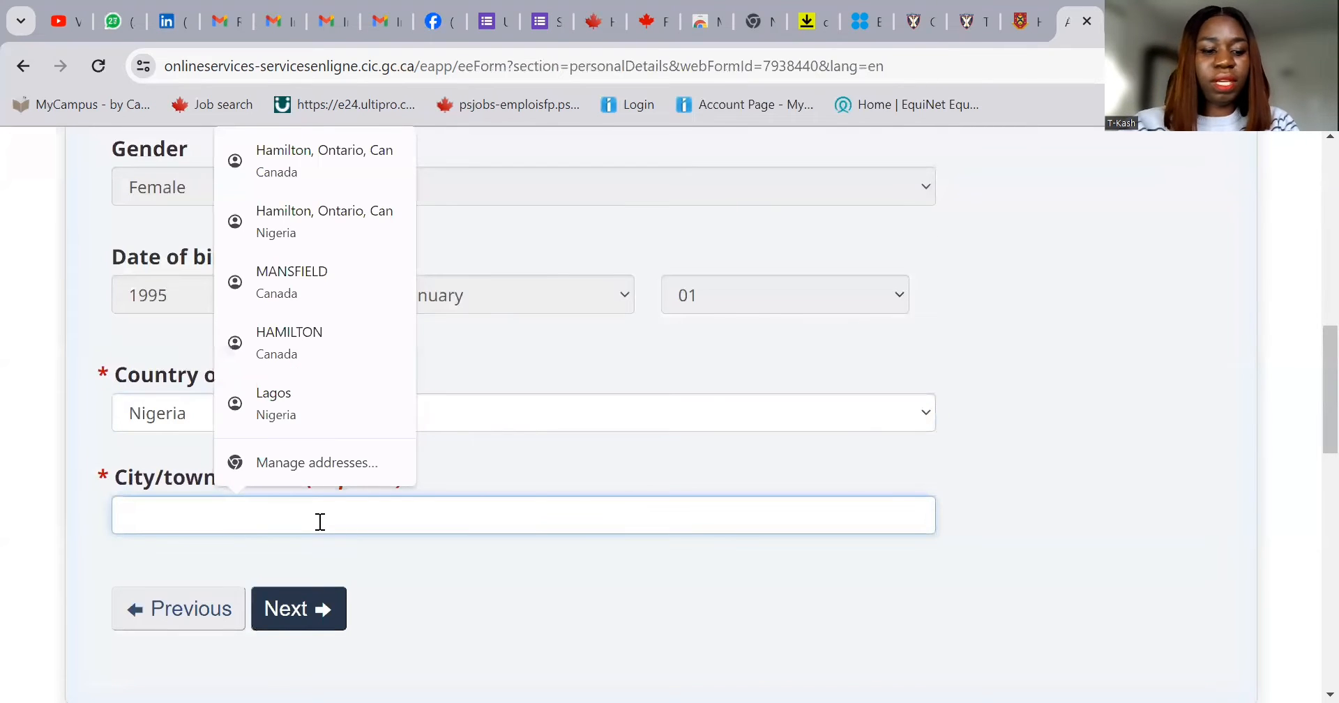
type("Lagos")
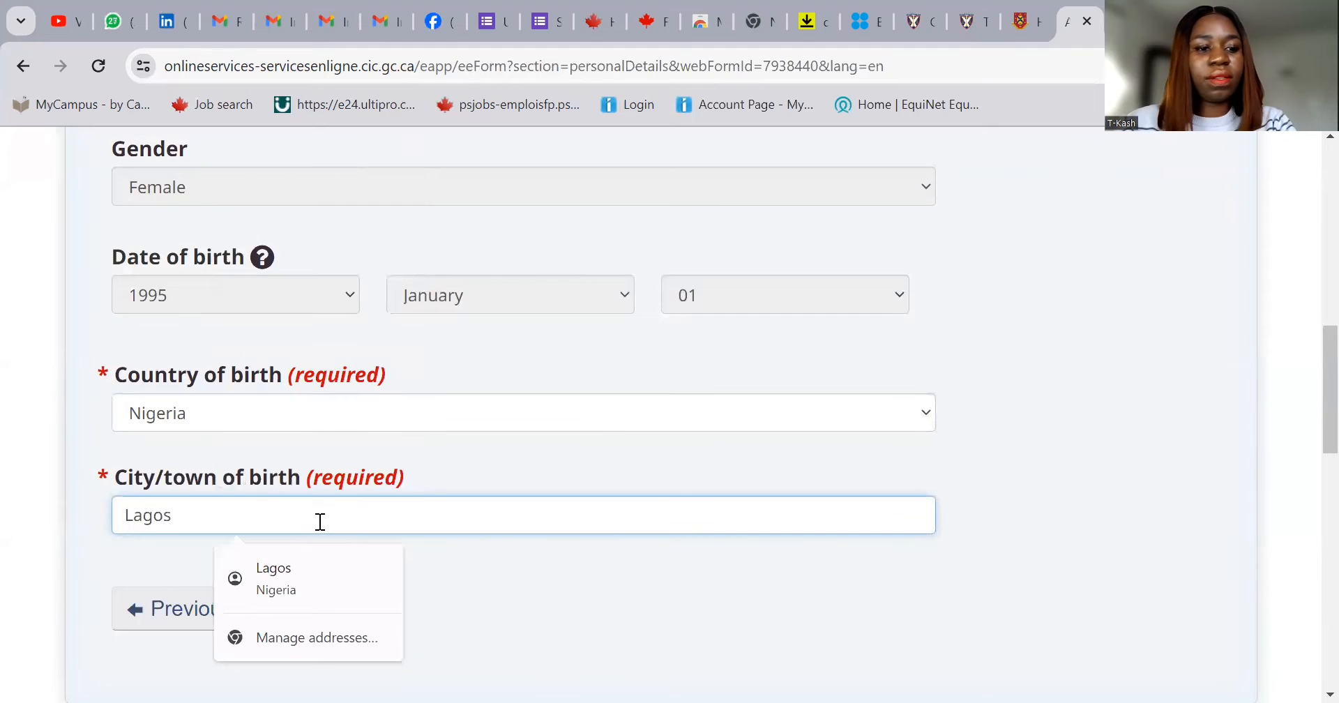
scroll(565, 540, "down", 3)
left_click(315, 411)
left_click(314, 410)
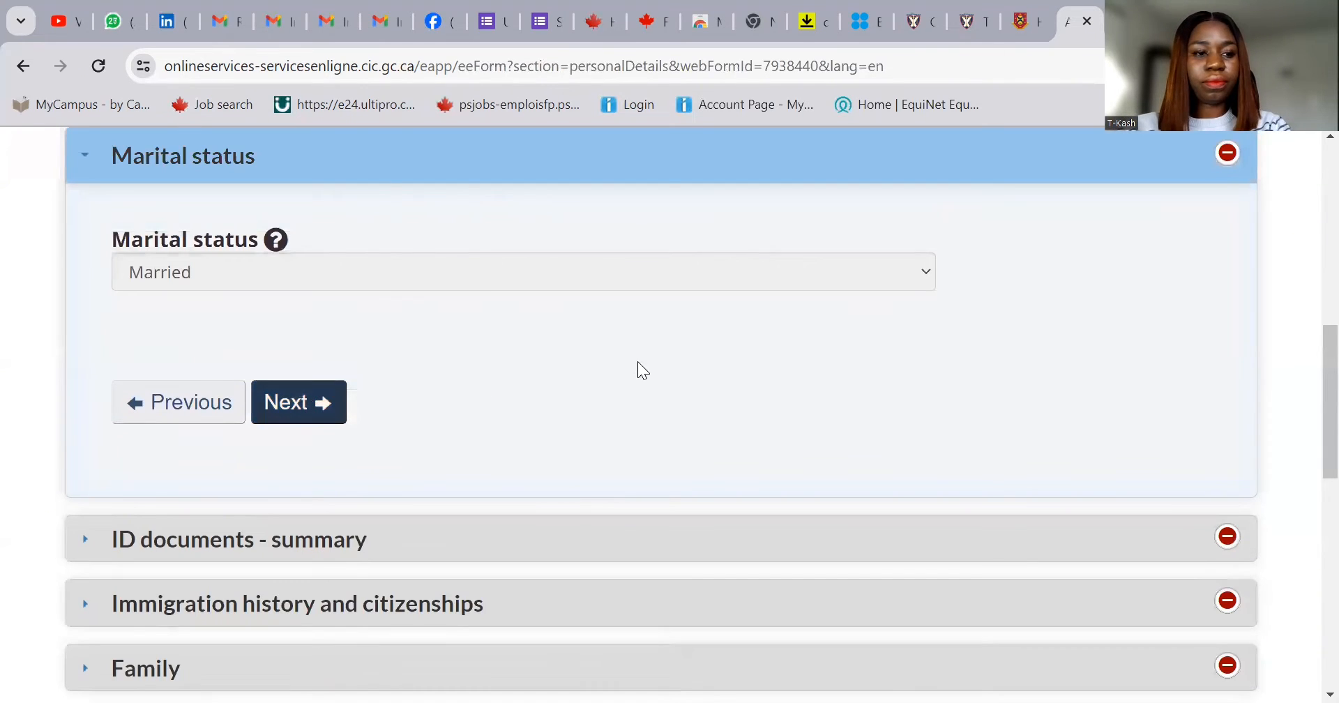
- Answer Yes to having a passport/travel document and enter its document number
left_click(311, 414)
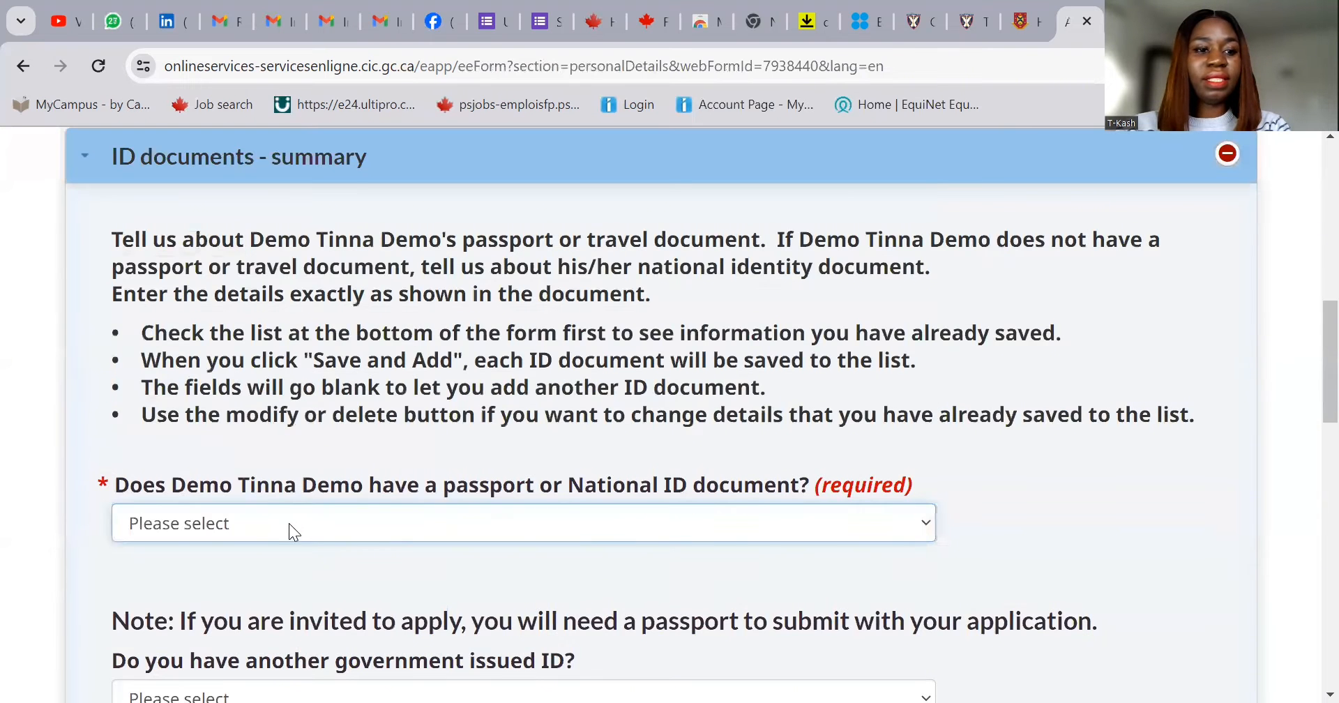
left_click(285, 527)
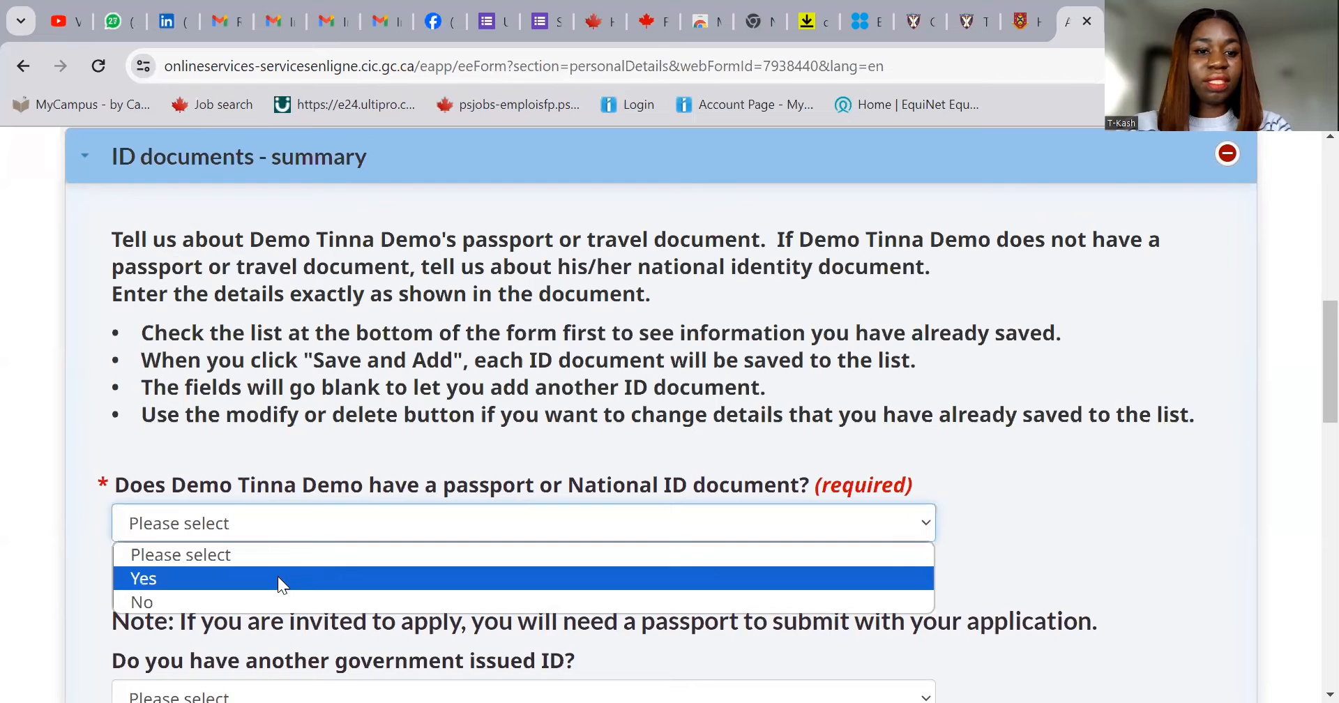
left_click(277, 578)
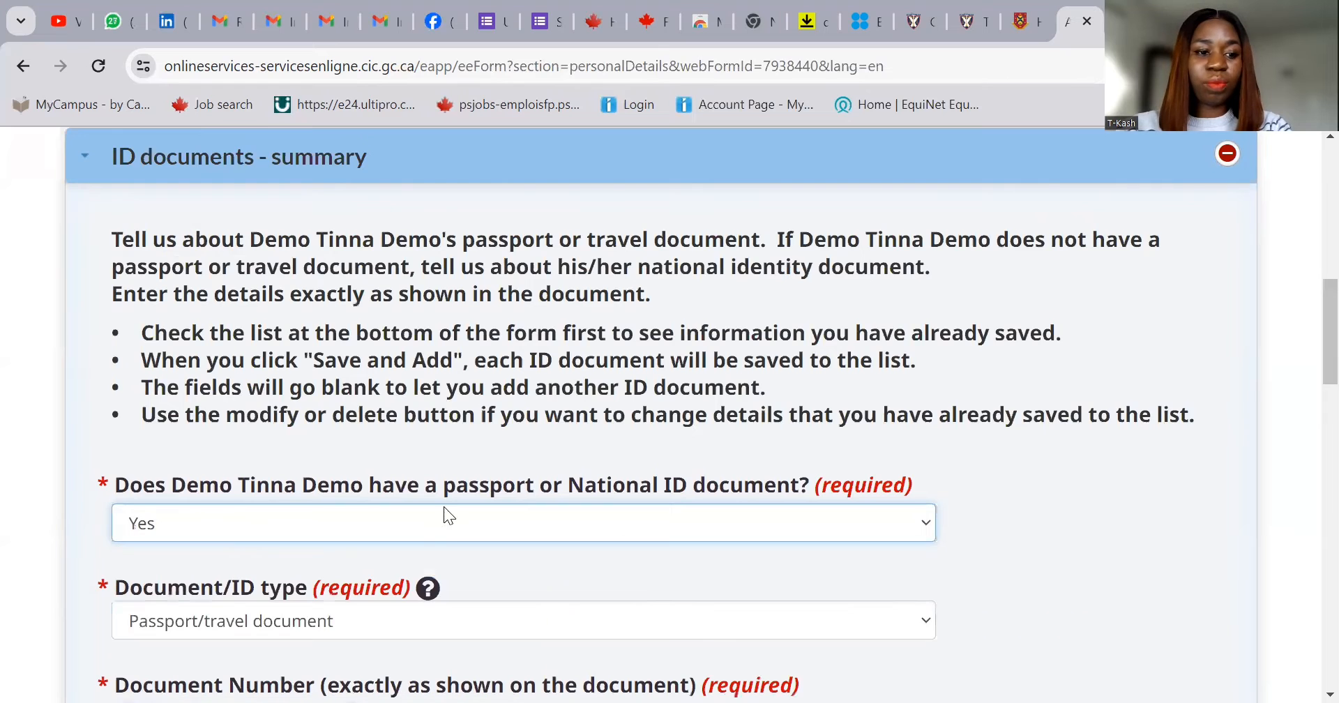
left_click(353, 612)
left_click(376, 573)
scroll(687, 532, "down", 3)
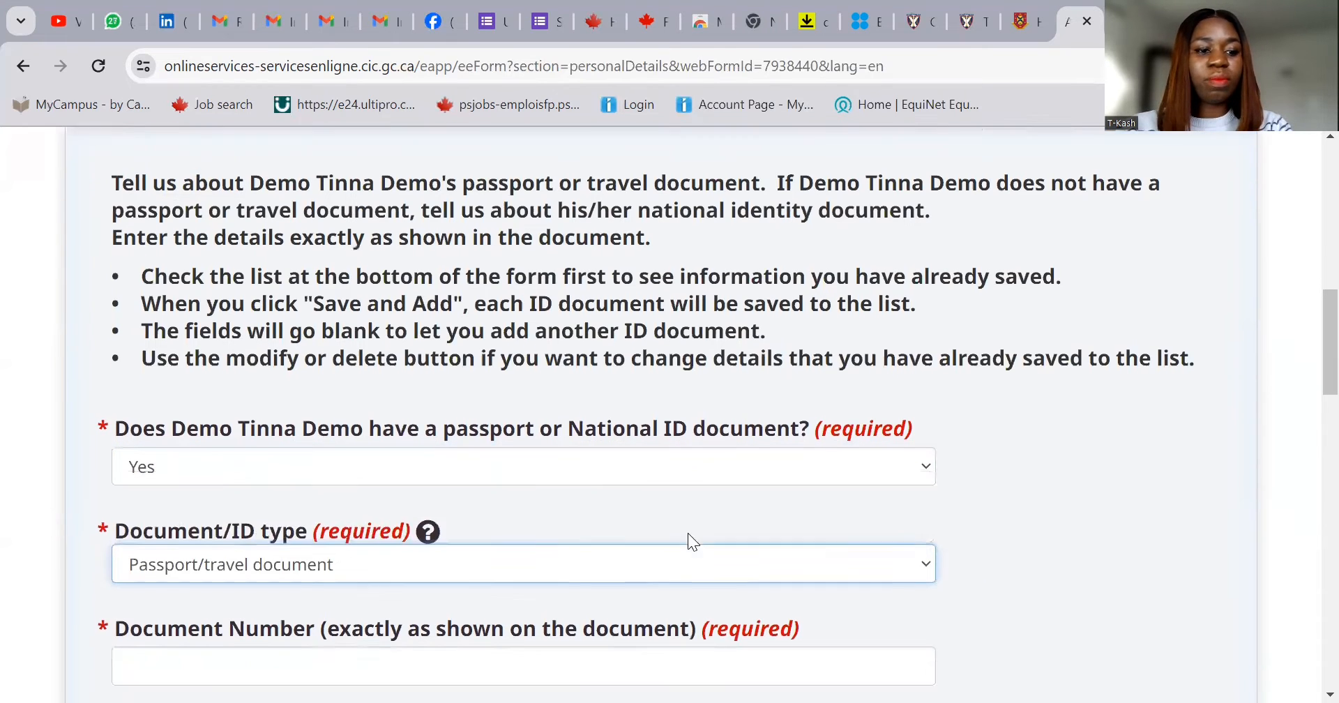
left_click(469, 512)
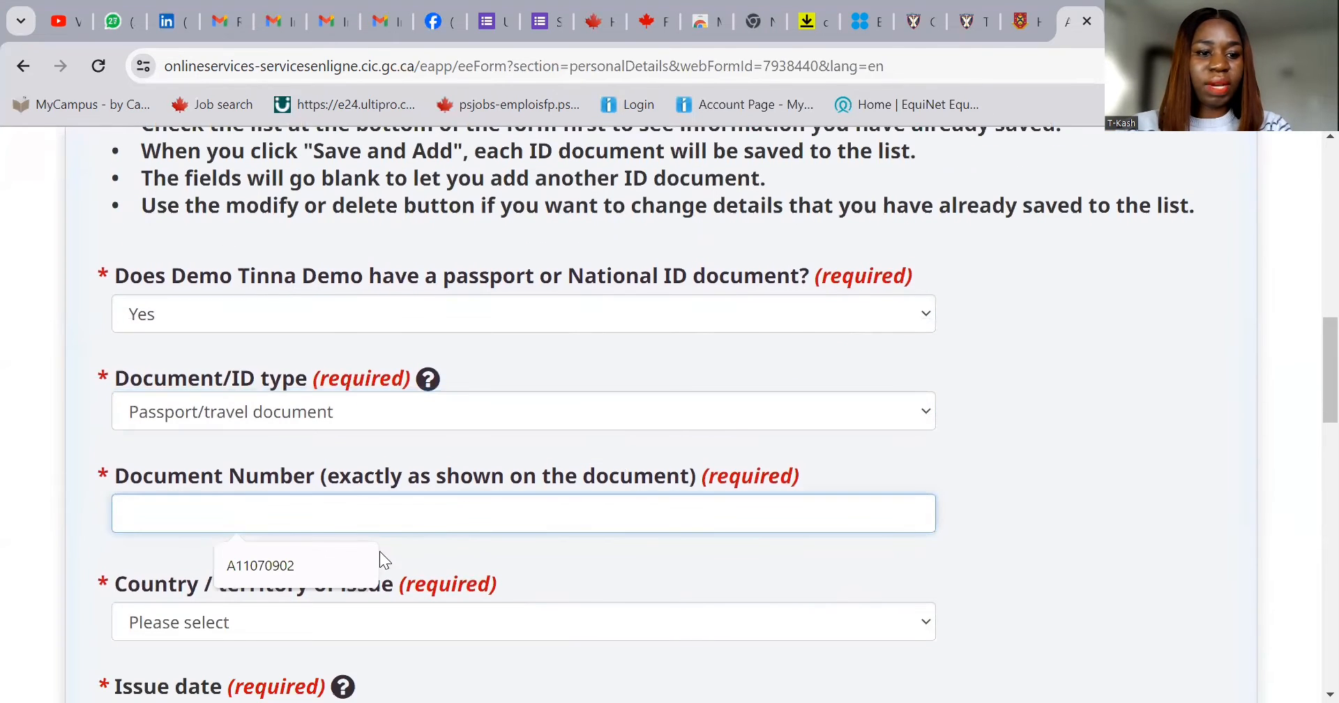
left_click(305, 563)
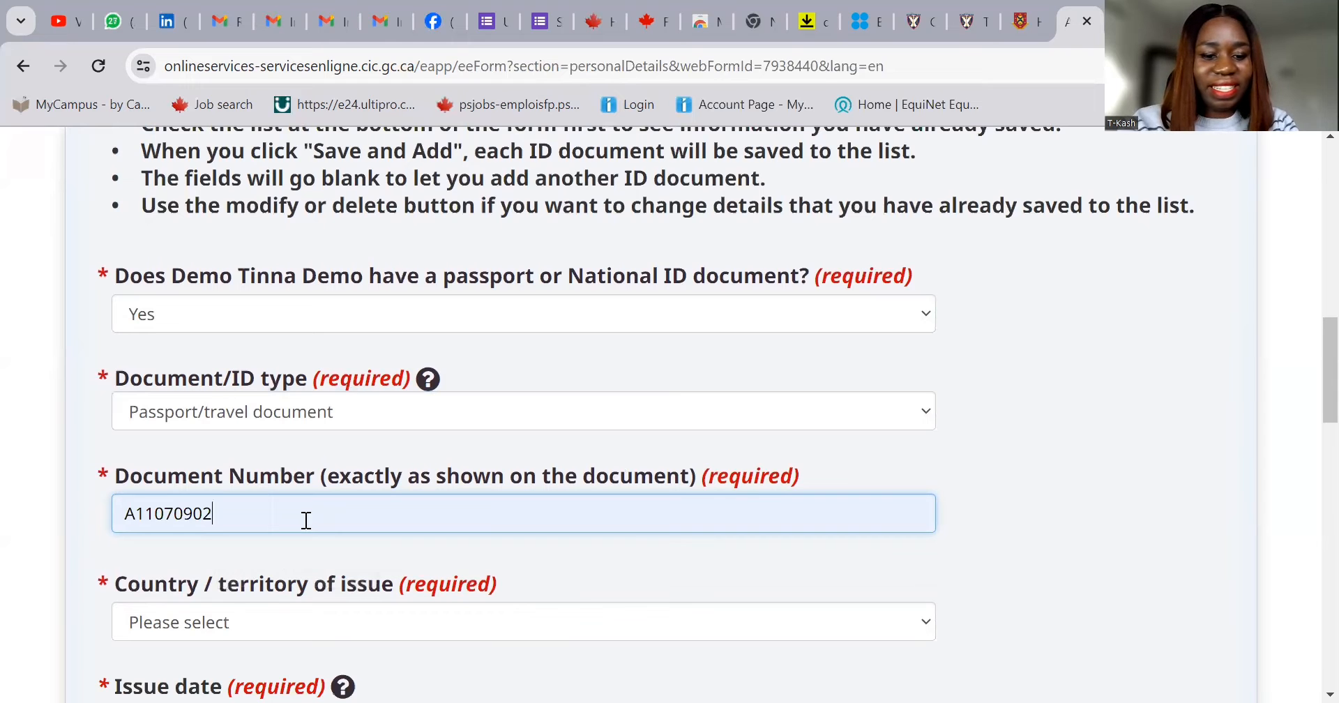
type("42")
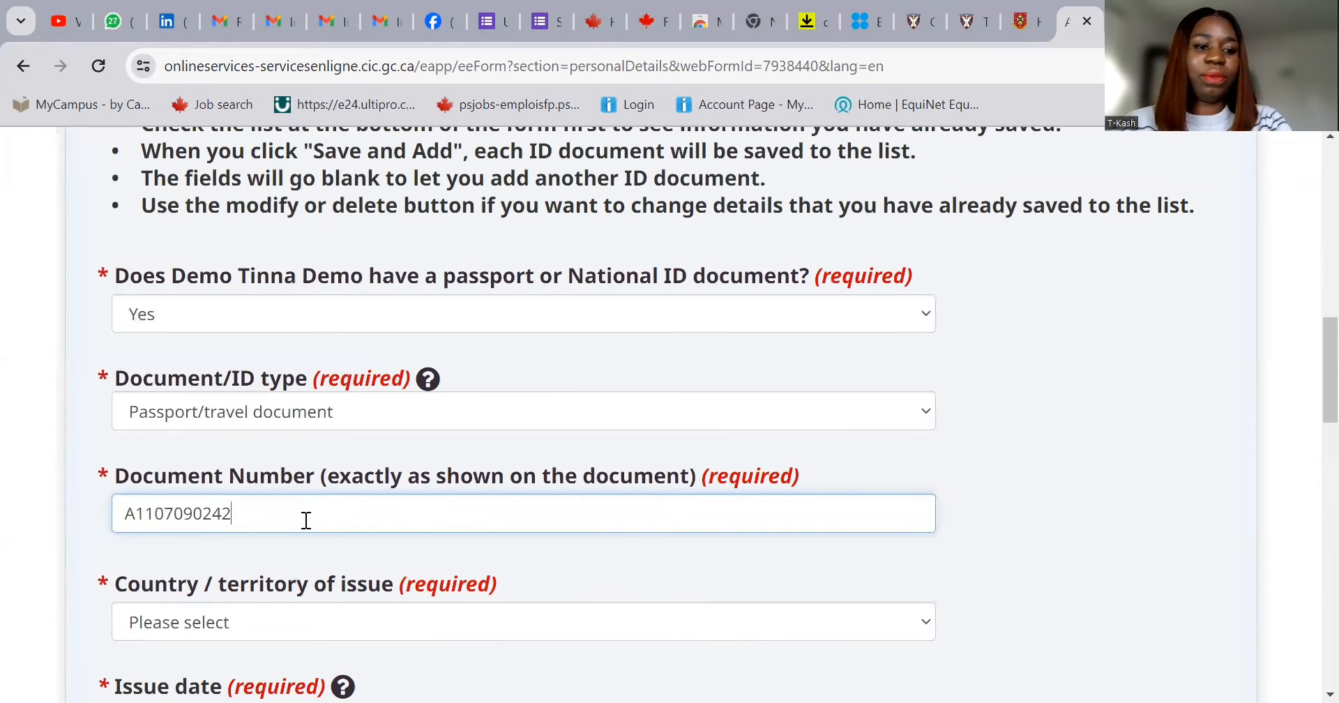
- Set the issuing country to Nigeria and the issue date to 2023 January 01
left_click(270, 623)
key("n")
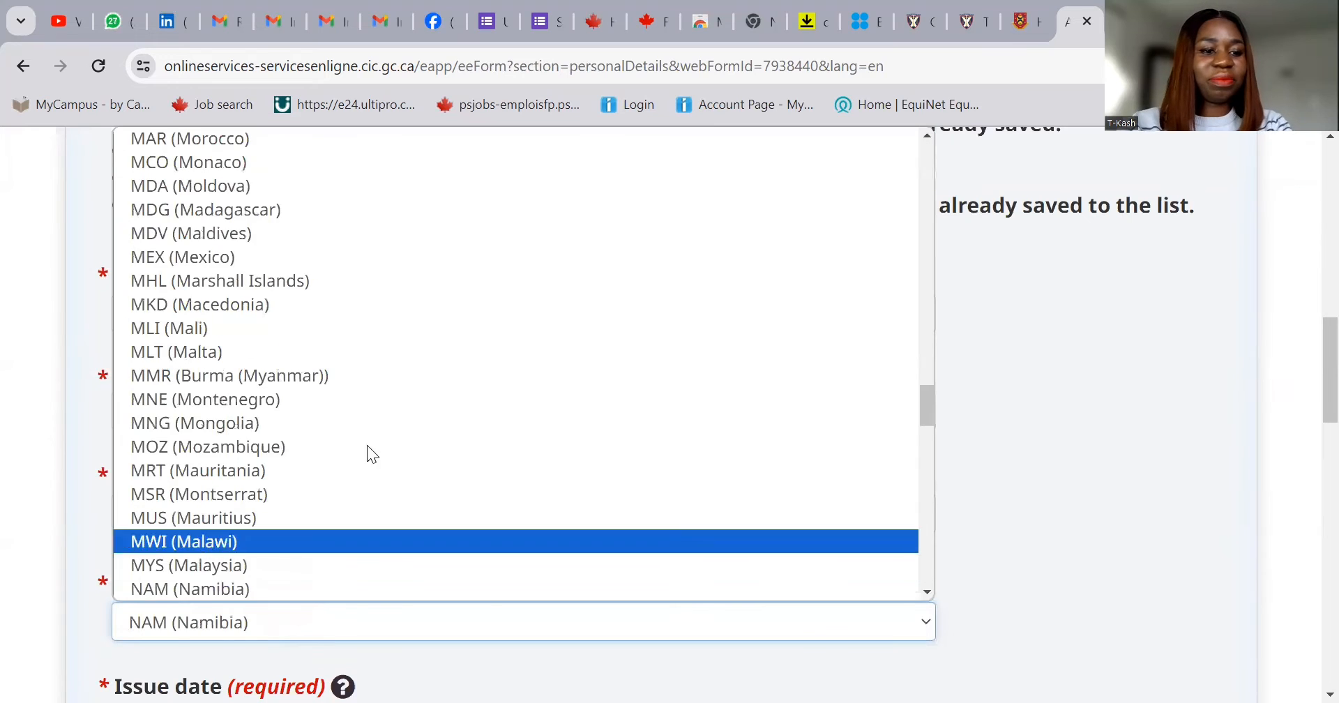
scroll(363, 454, "down", 3)
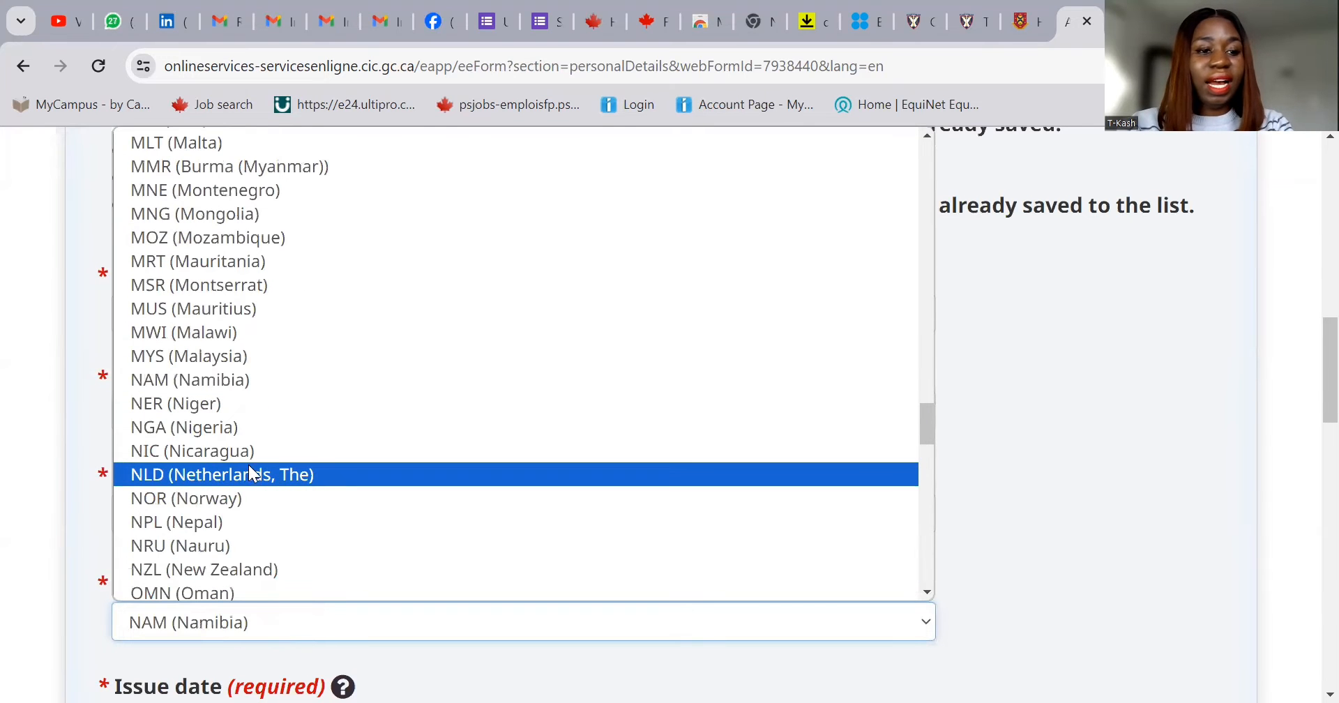
left_click(250, 433)
scroll(528, 516, "down", 3)
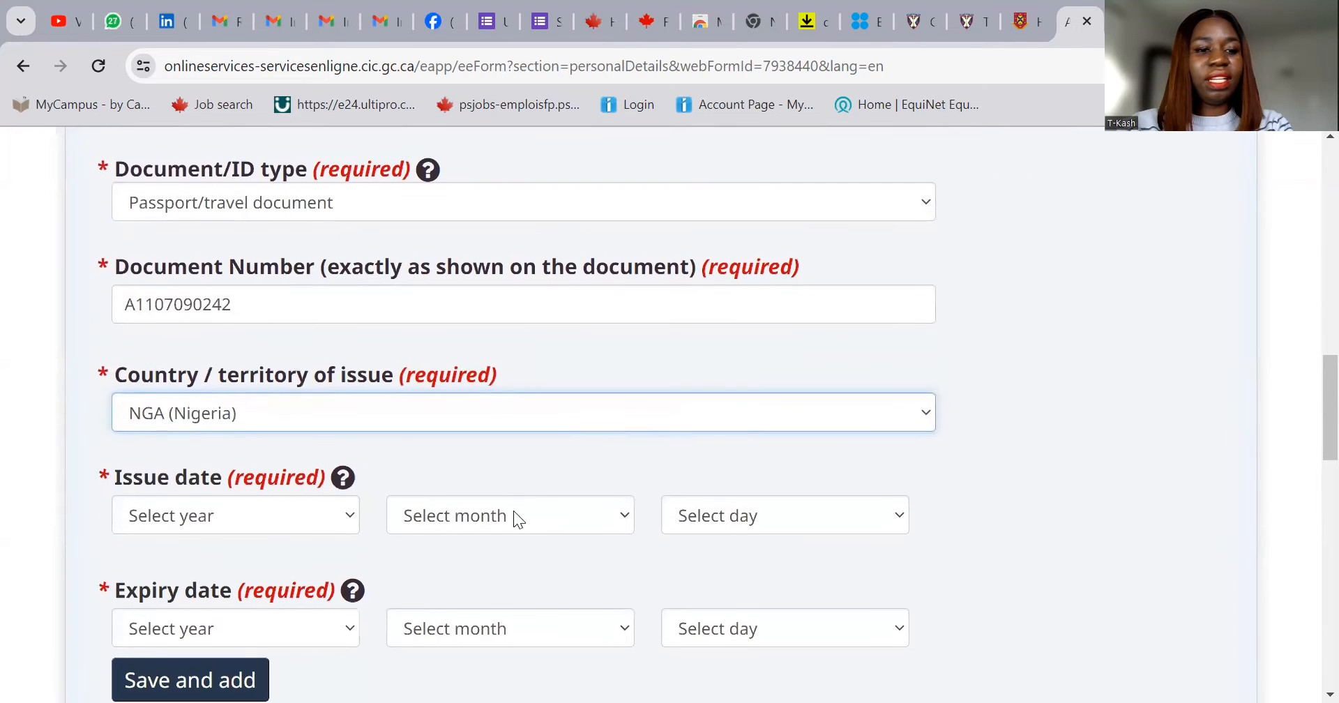
left_click(325, 516)
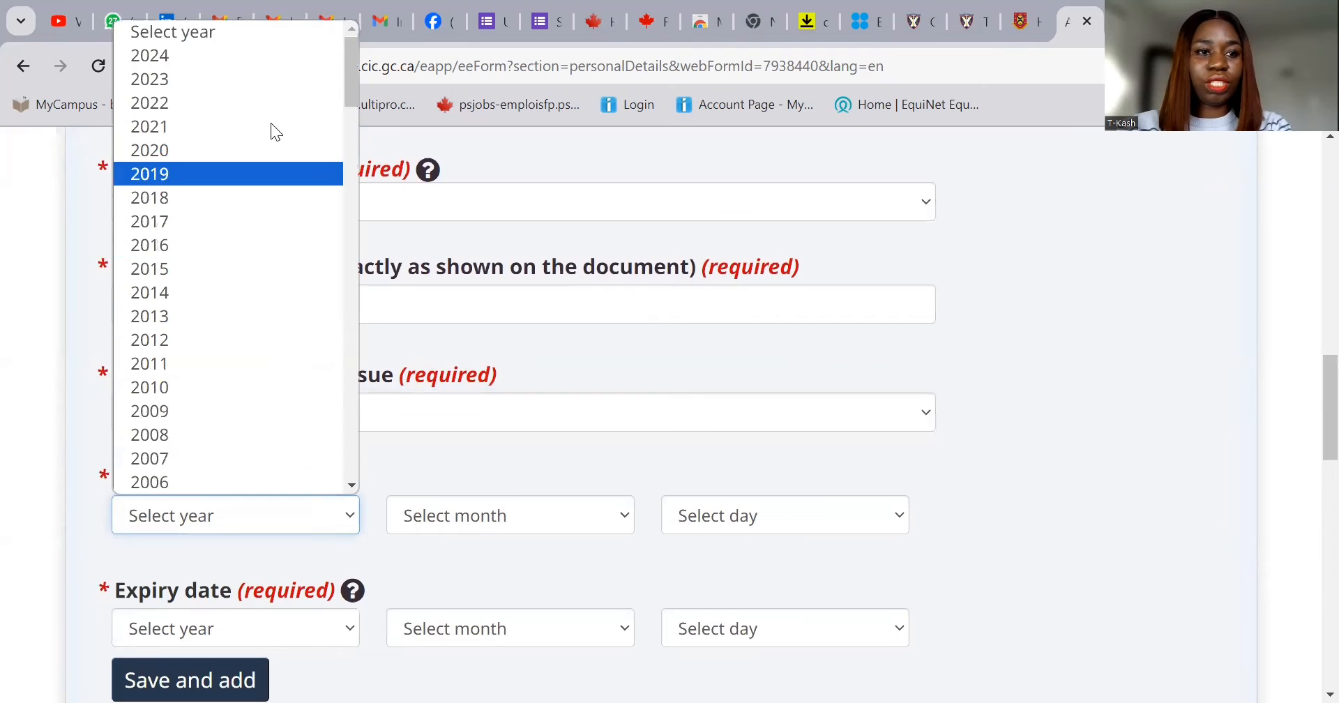
left_click(268, 83)
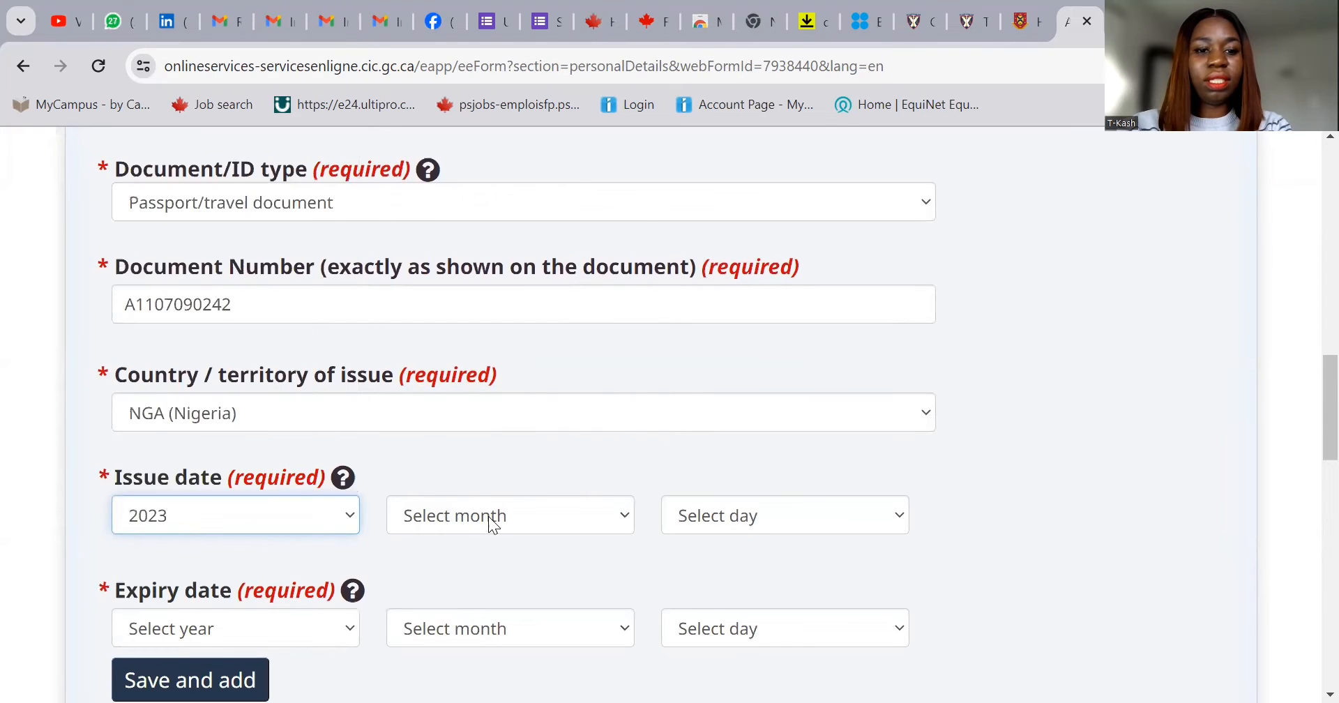
left_click(493, 523)
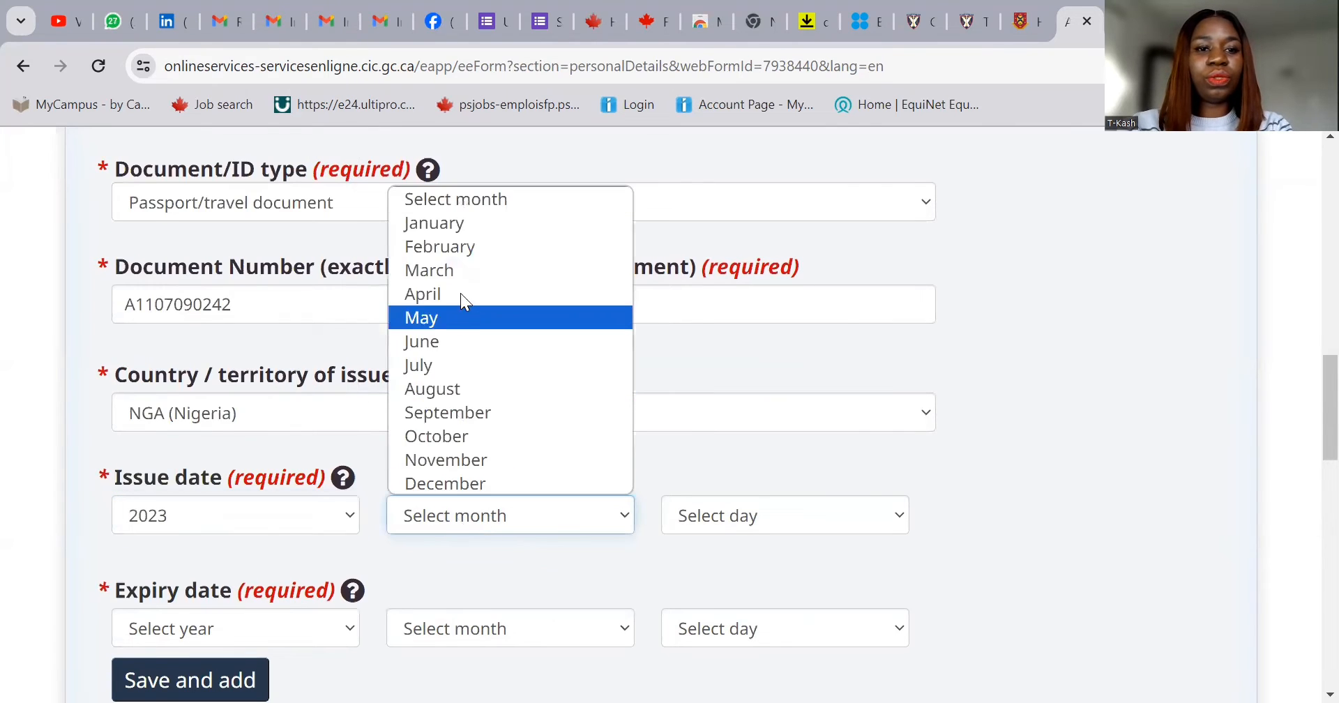
left_click(455, 225)
left_click(702, 519)
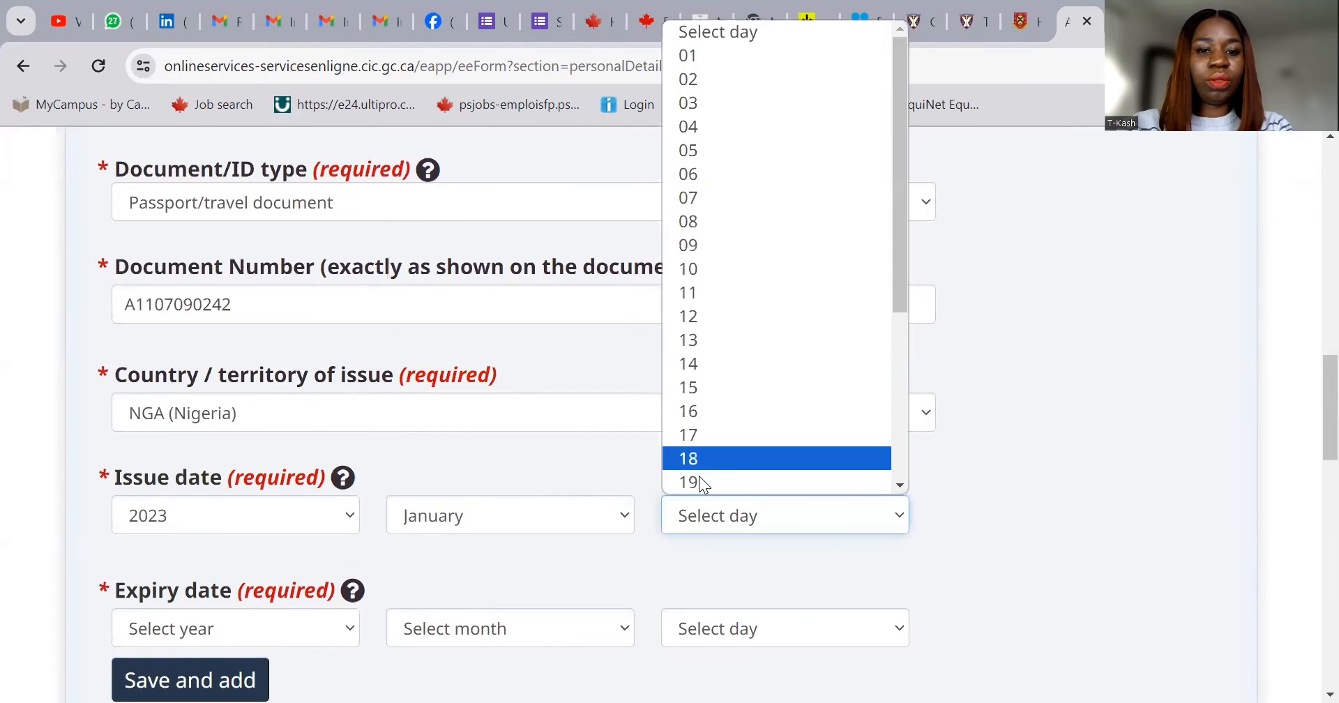
left_click(728, 56)
- Set the expiry date to 2027 December 31, correcting the year from 2028, and save the passport
left_click(285, 629)
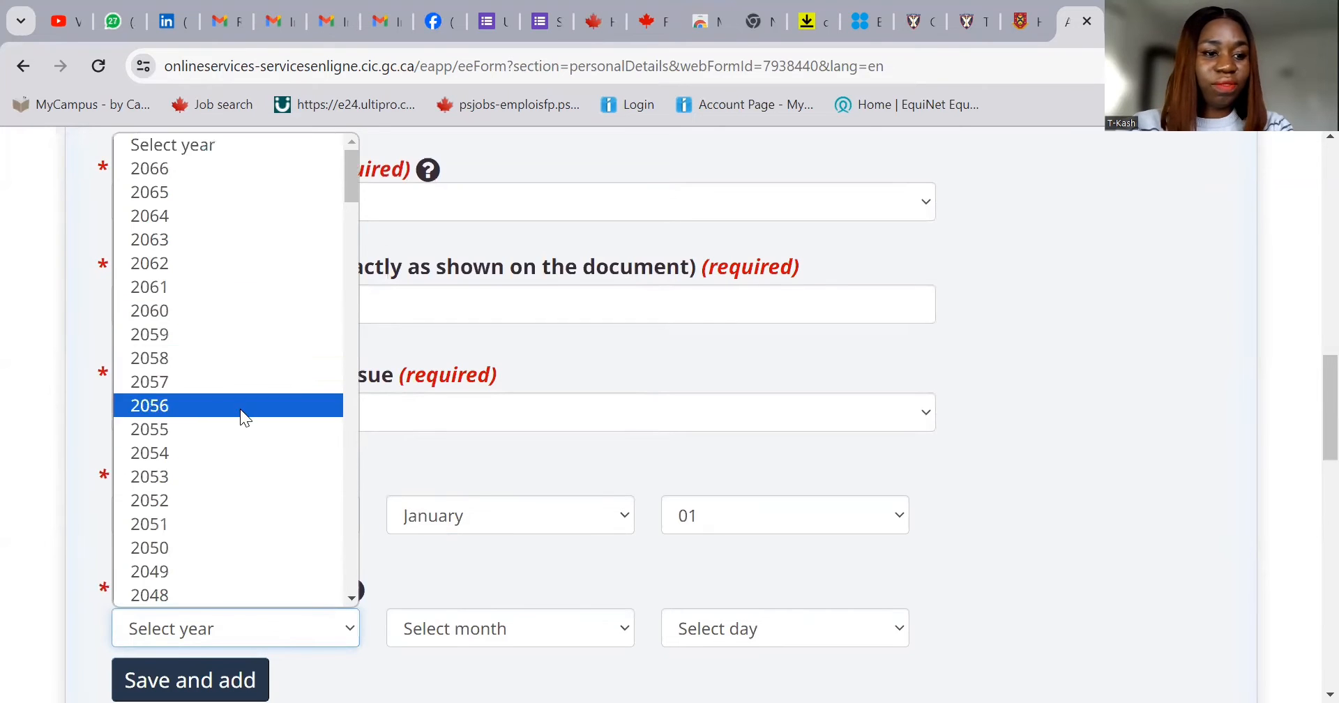
scroll(231, 429, "down", 3)
scroll(214, 512, "down", 10)
scroll(212, 512, "down", 1)
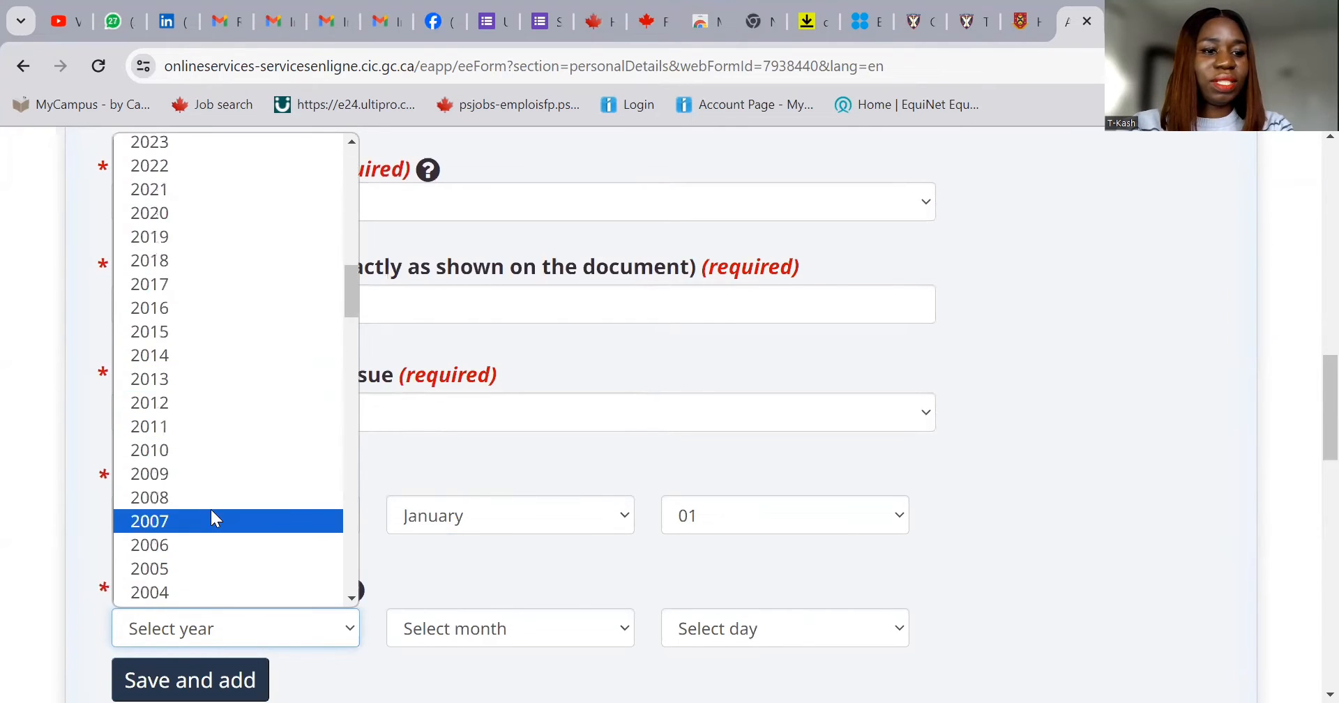
scroll(211, 507, "up", 5)
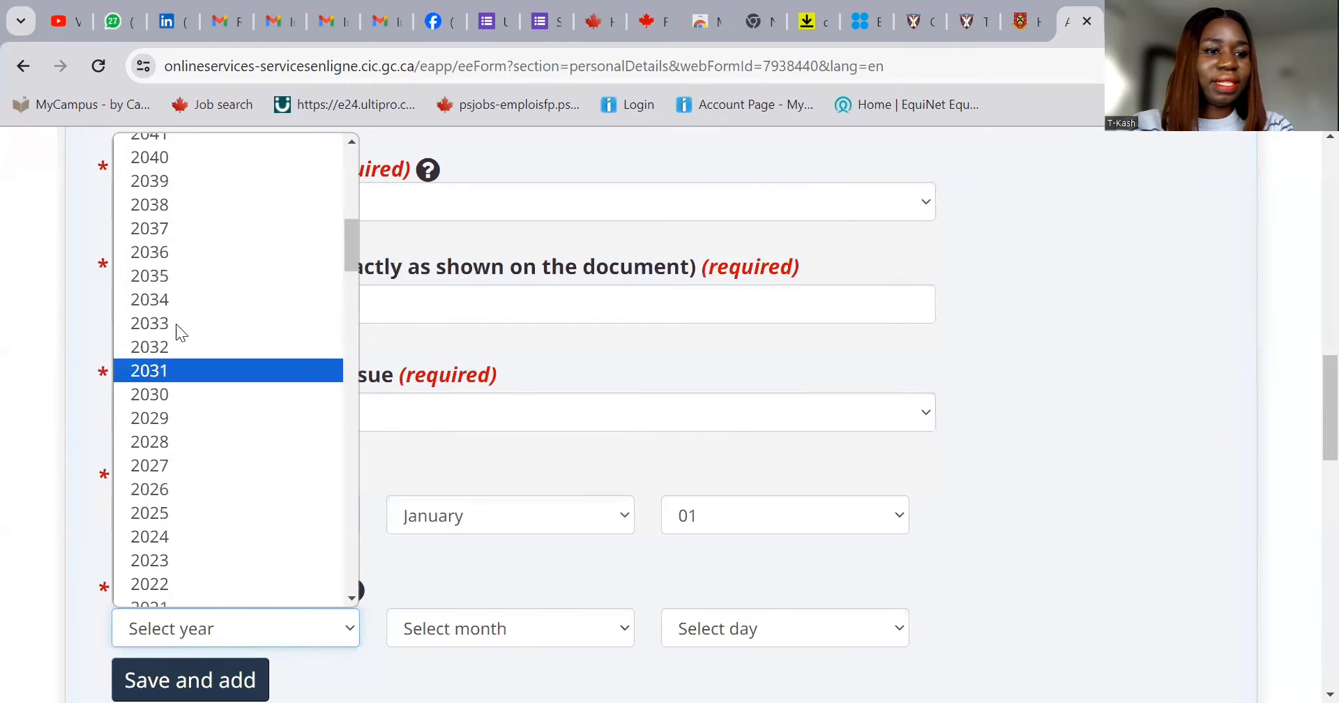
left_click(169, 444)
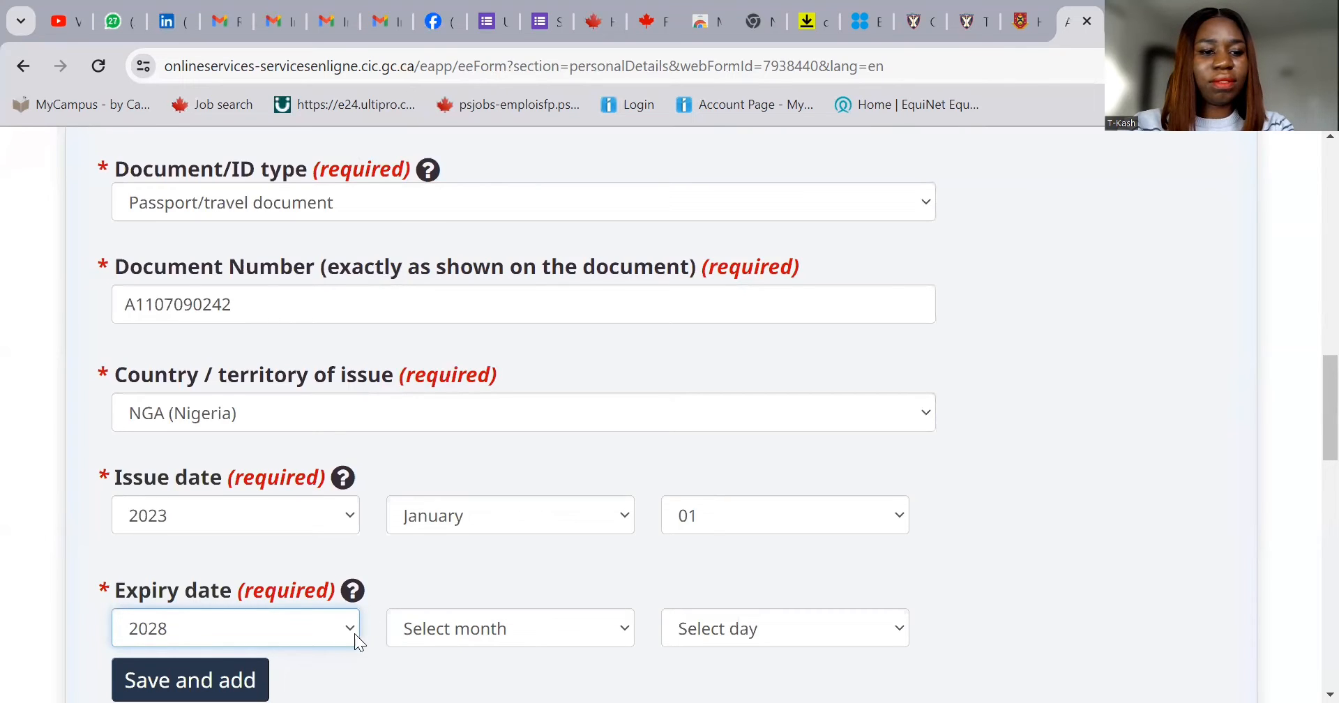
left_click(321, 635)
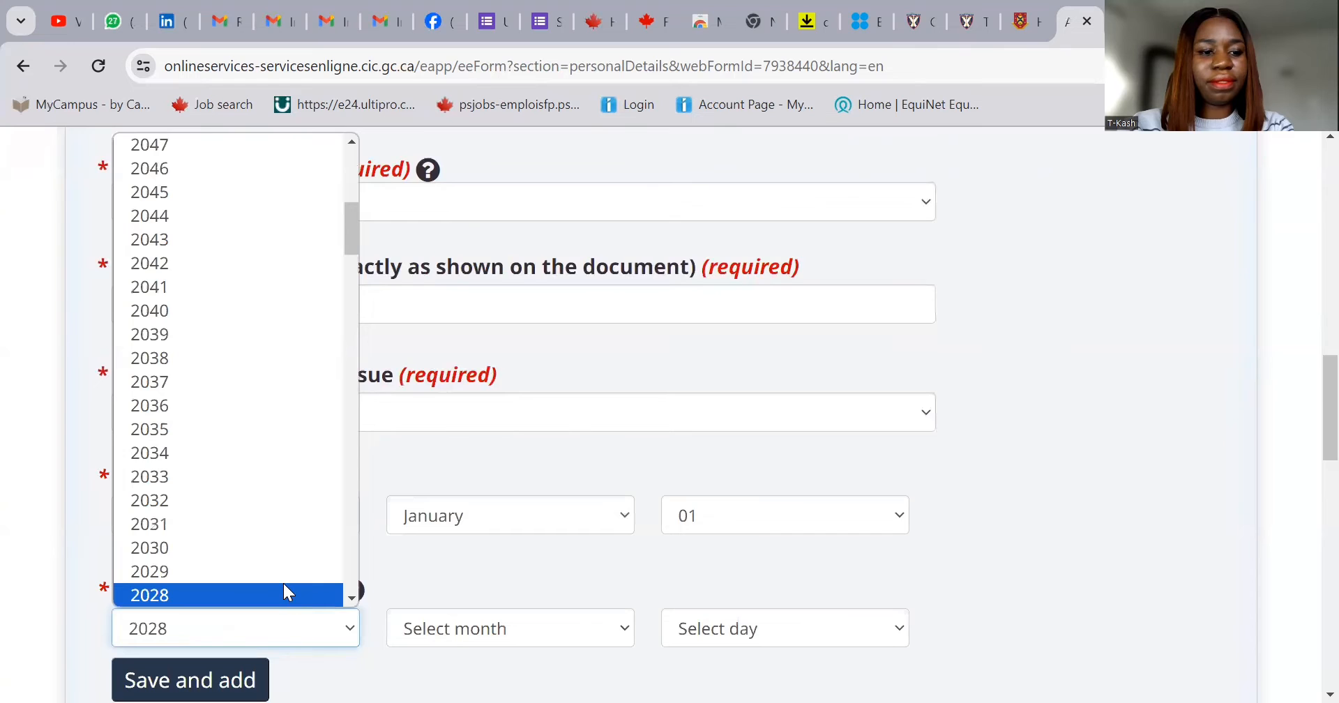
scroll(284, 582, "down", 3)
left_click(256, 410)
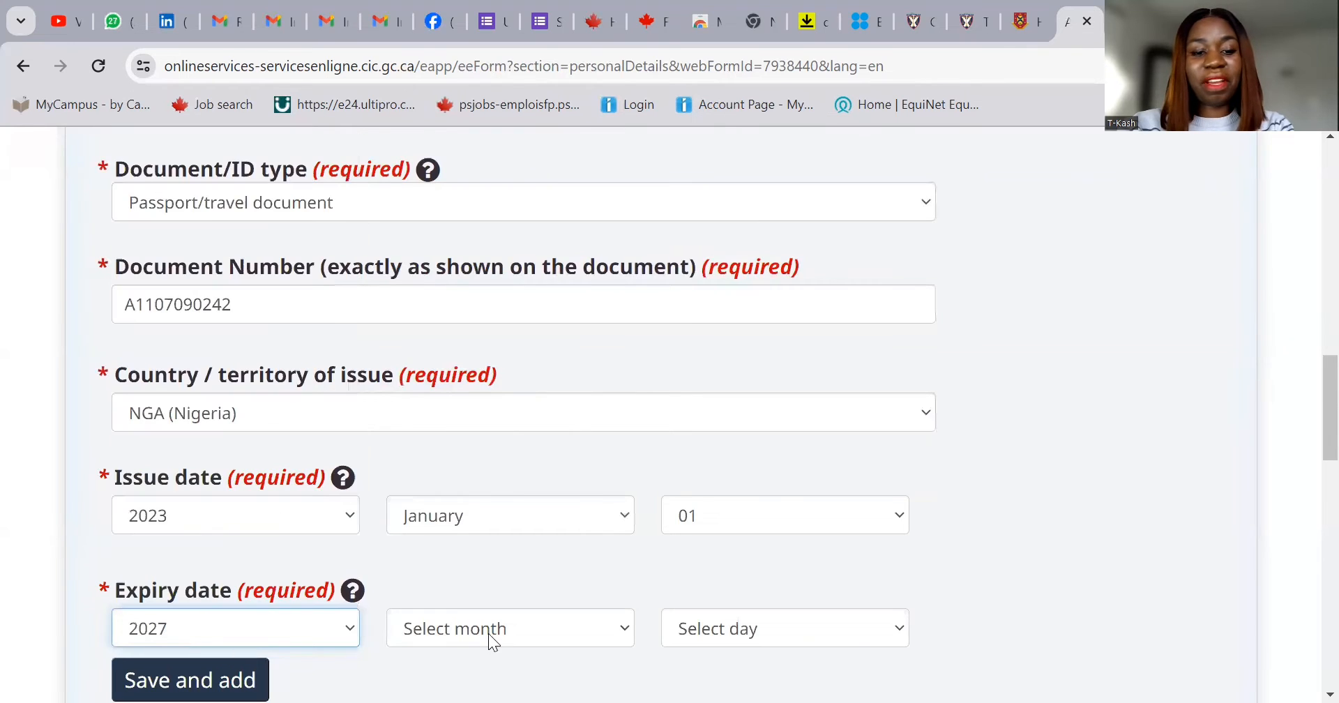
left_click(489, 633)
left_click(495, 596)
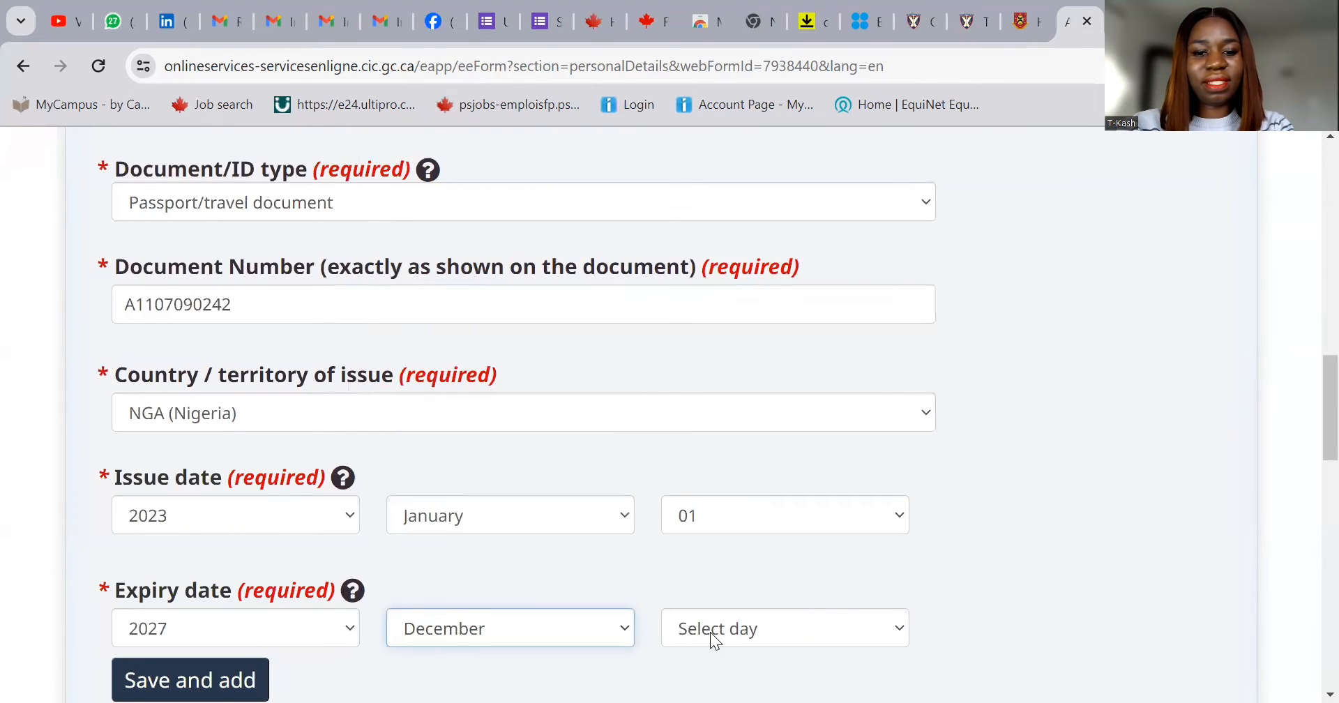
left_click(715, 627)
scroll(699, 589, "down", 4)
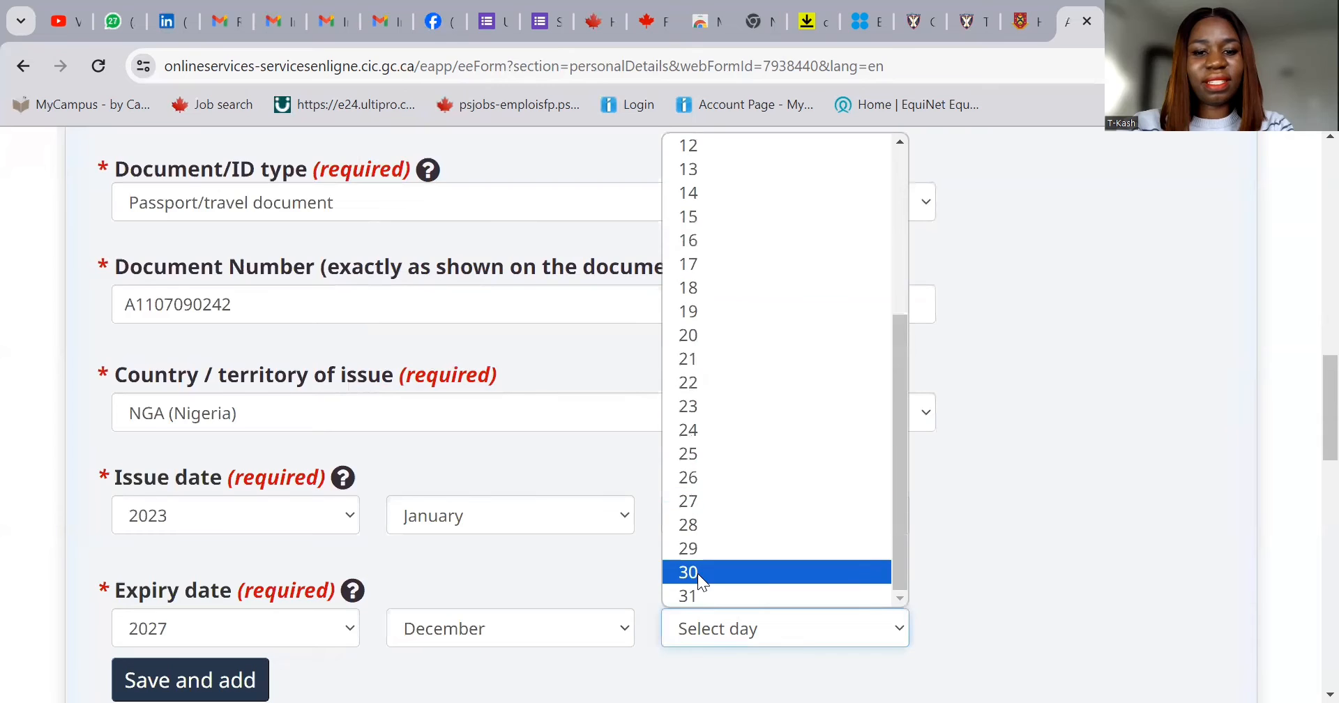
left_click(702, 595)
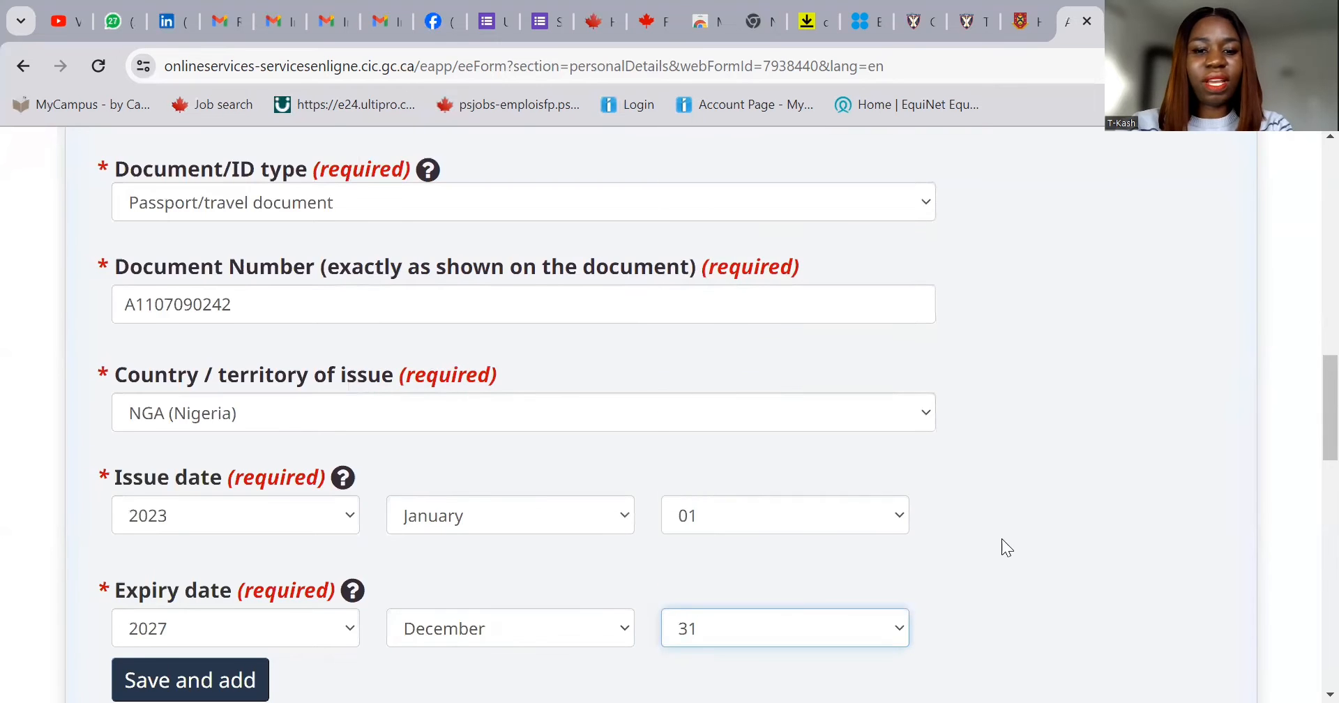
scroll(943, 548, "down", 3)
left_click(202, 498)
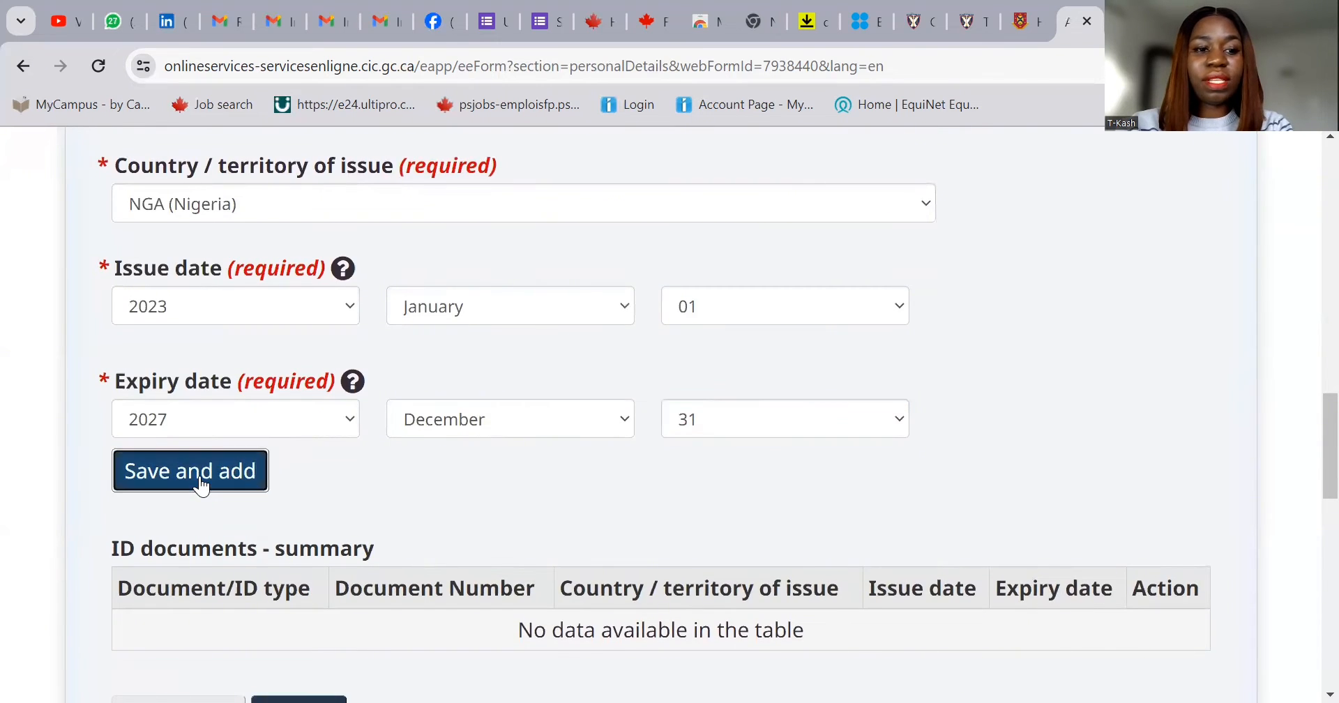
- Check the passport in the ID documents summary and continue to Immigration history and citizenships
scroll(734, 543, "down", 2)
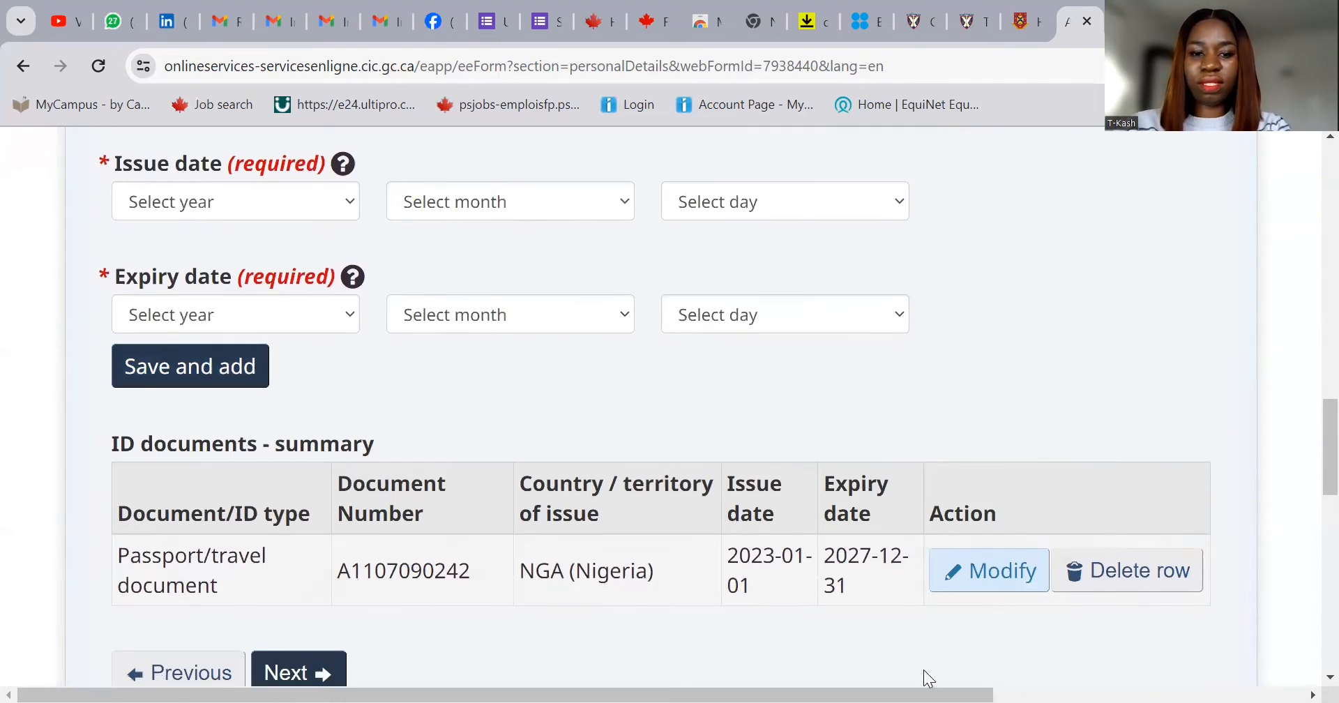
scroll(673, 671, "down", 3)
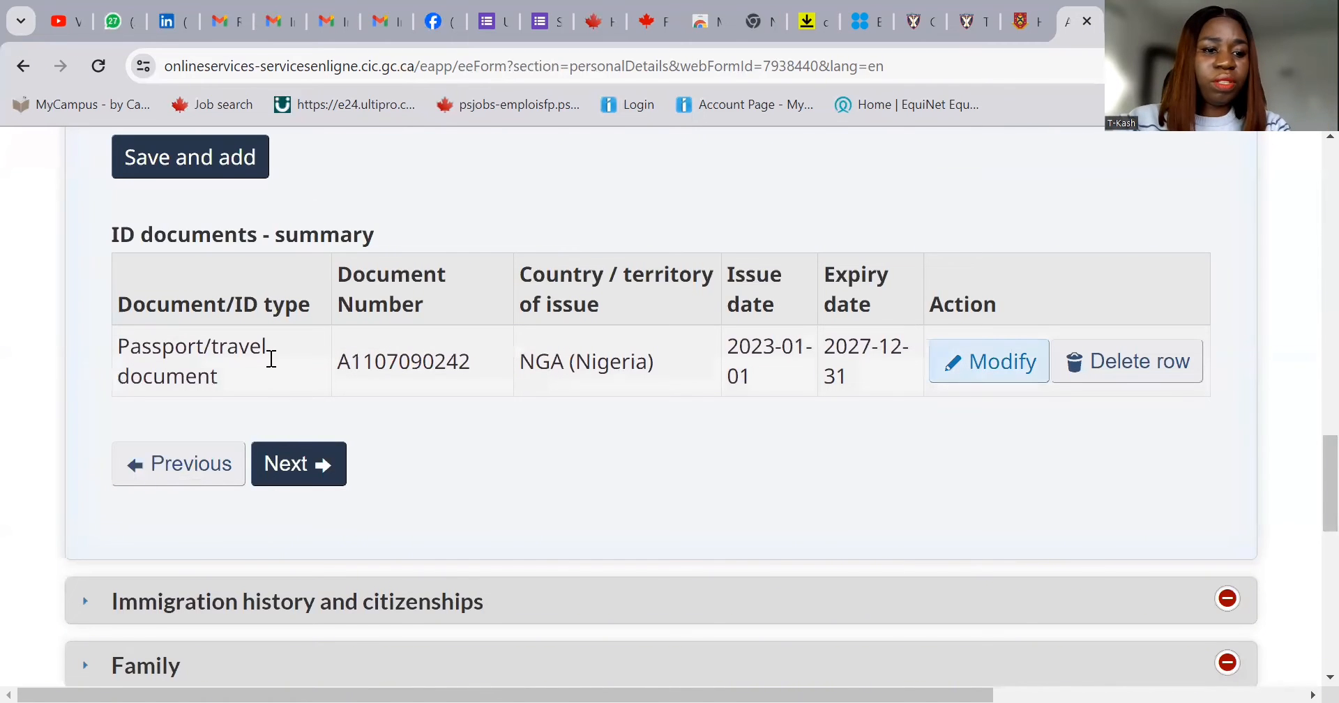
left_click(302, 463)
- Answer No to previous applications to Canada and set the country of citizenship to Nigeria
scroll(305, 452, "up", 3)
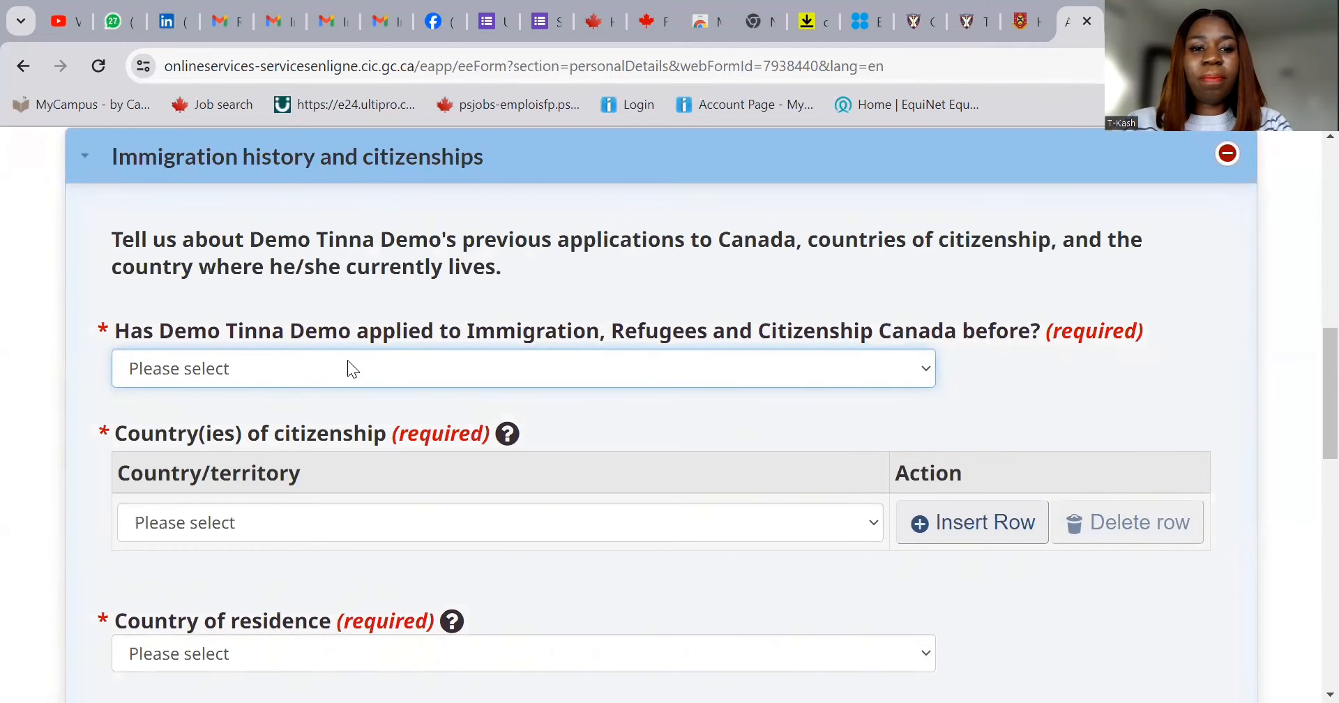
left_click(457, 368)
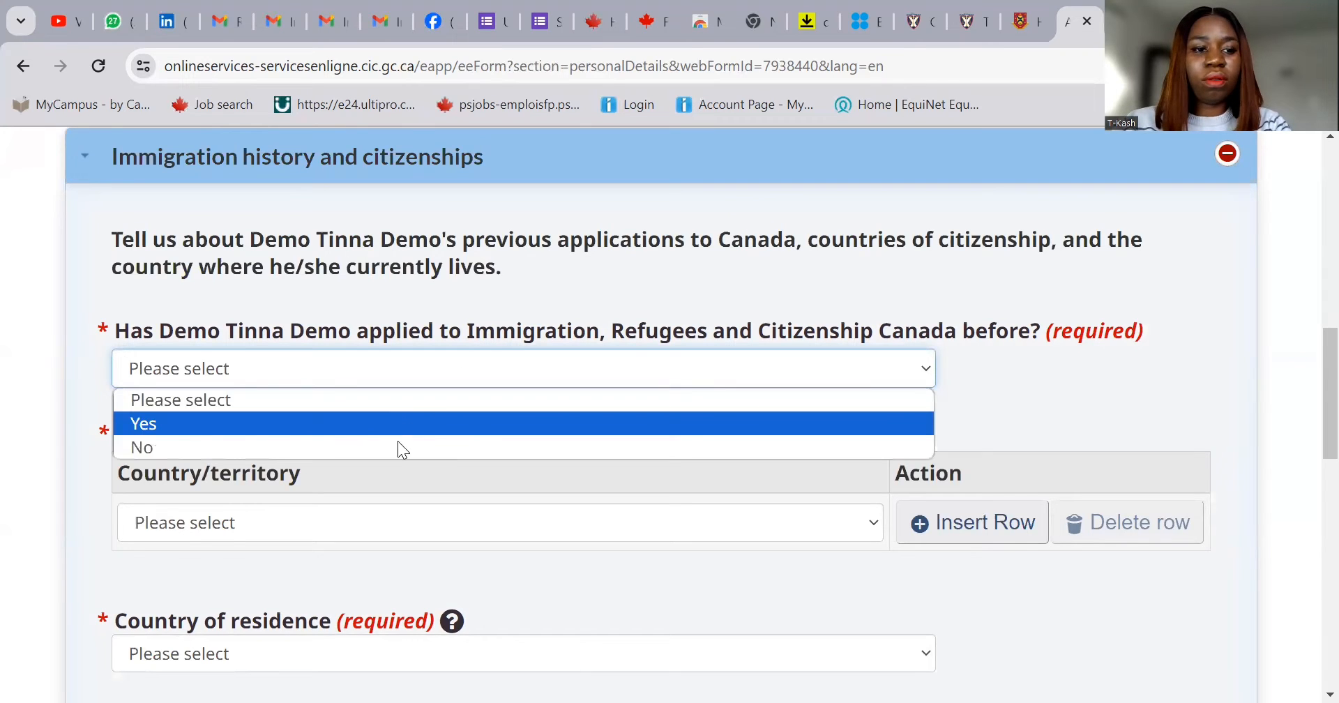
left_click(425, 521)
key("n")
scroll(468, 437, "down", 3)
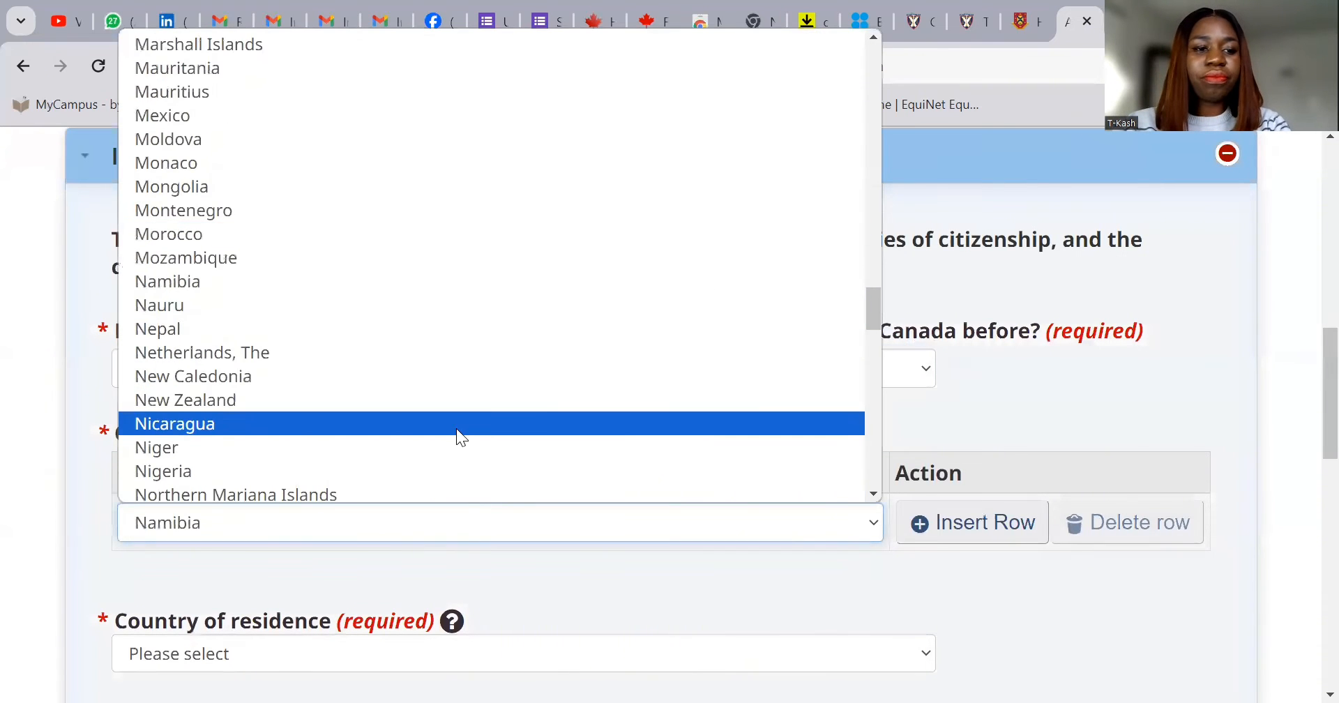
left_click(428, 472)
- Set the country of residence to Nigeria and move on to the Family questions
scroll(687, 520, "down", 1)
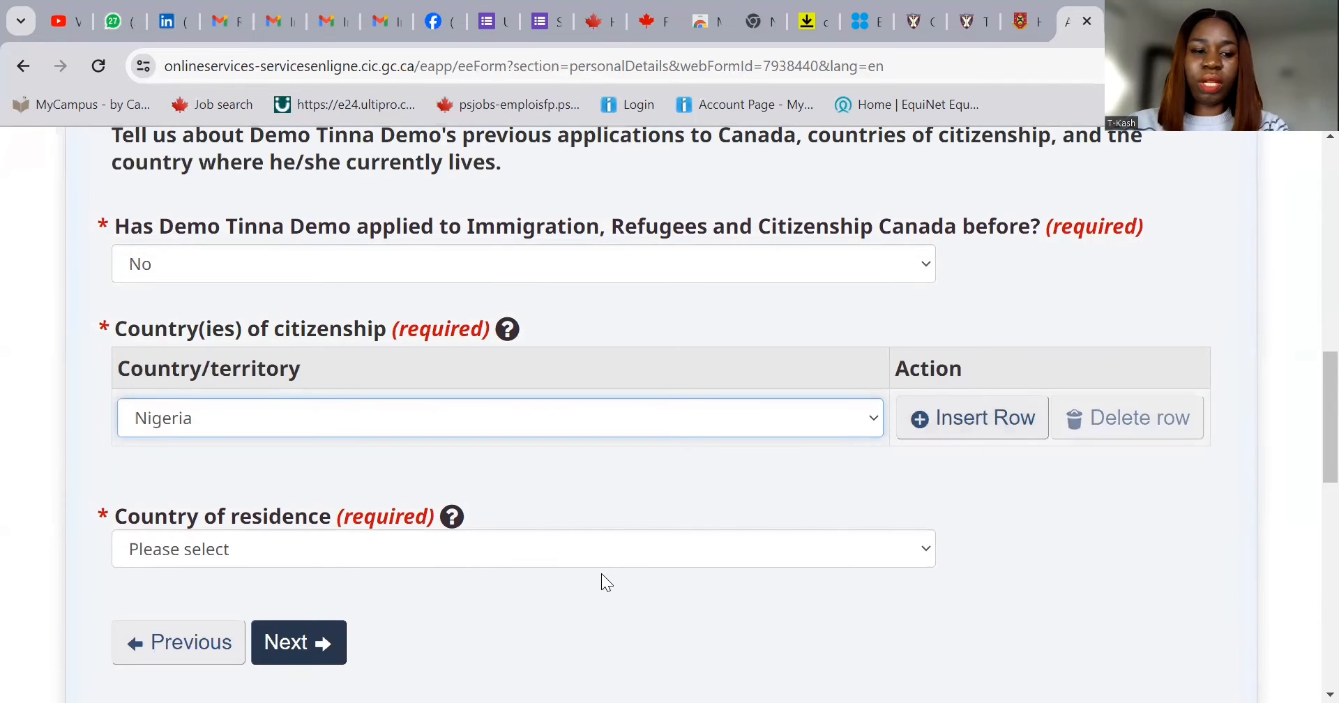
left_click(550, 552)
key("n")
scroll(581, 460, "down", 3)
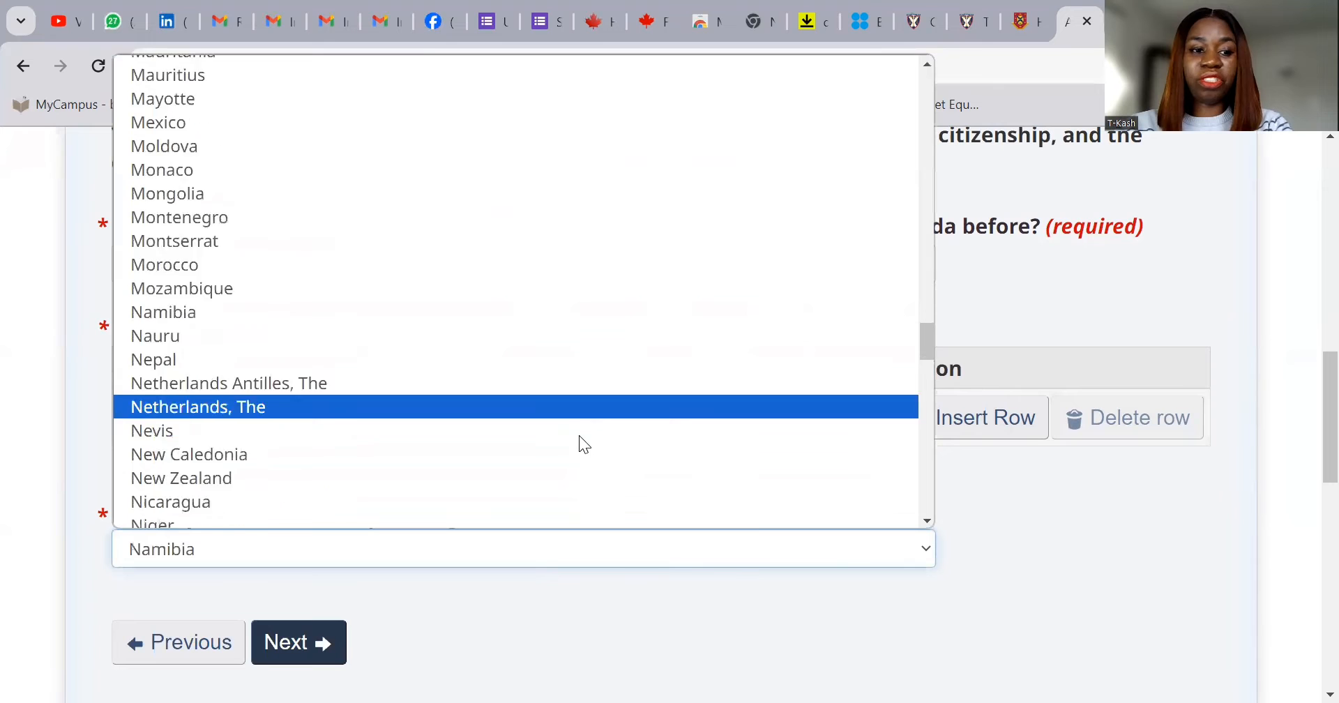
scroll(558, 440, "down", 3)
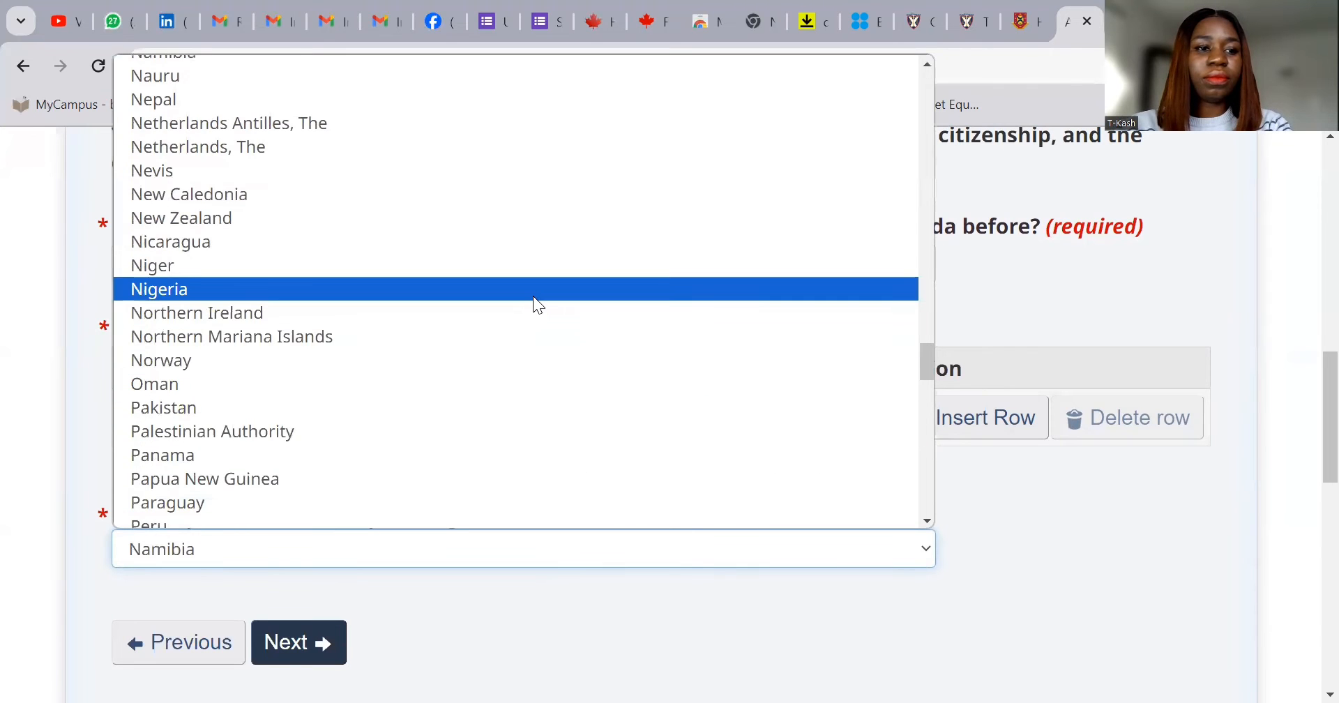
left_click(533, 296)
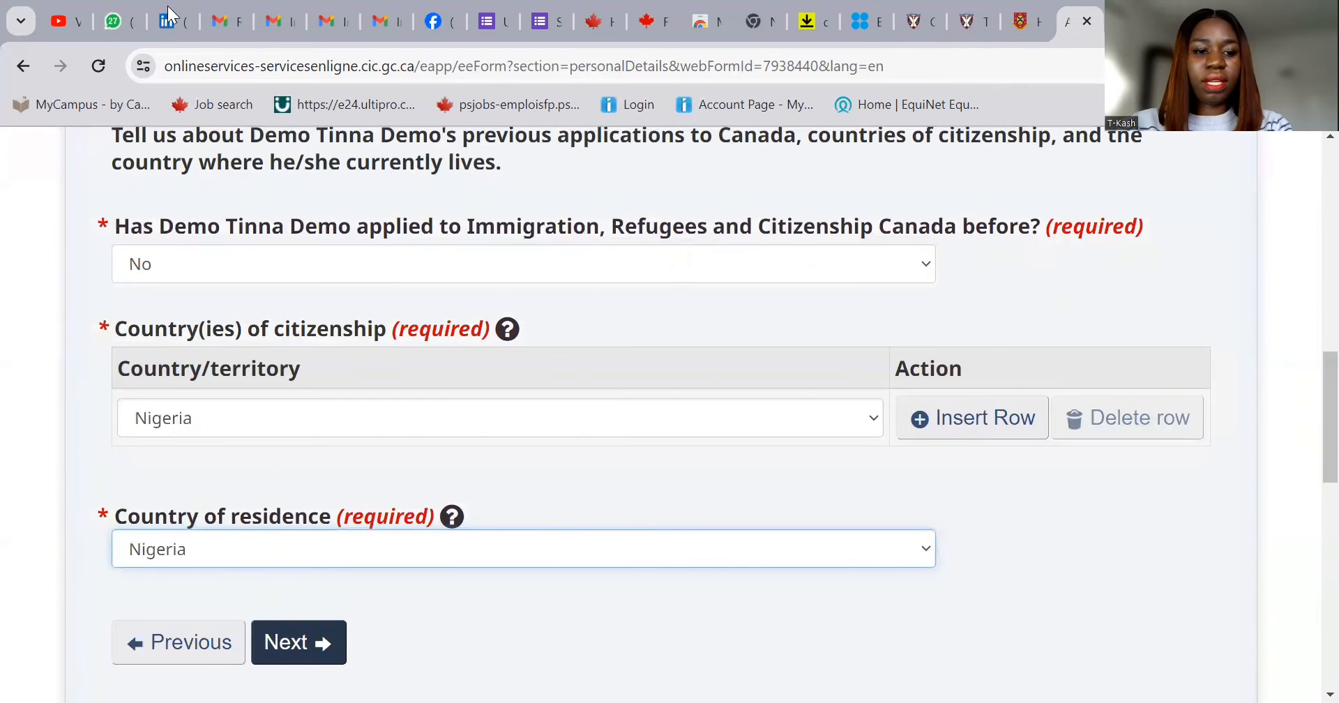
left_click(298, 659)
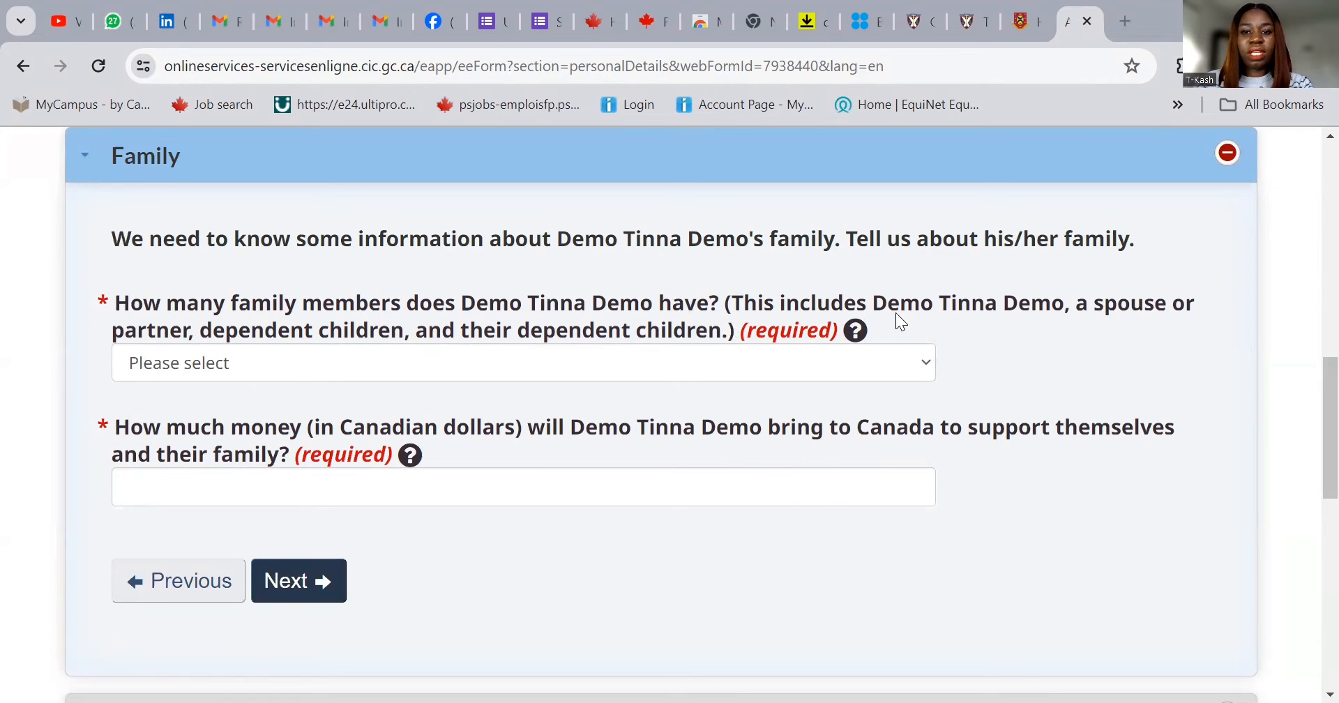
- Record 4 family members and 33500 Canadian dollars of settlement funds, then continue
left_click(447, 370)
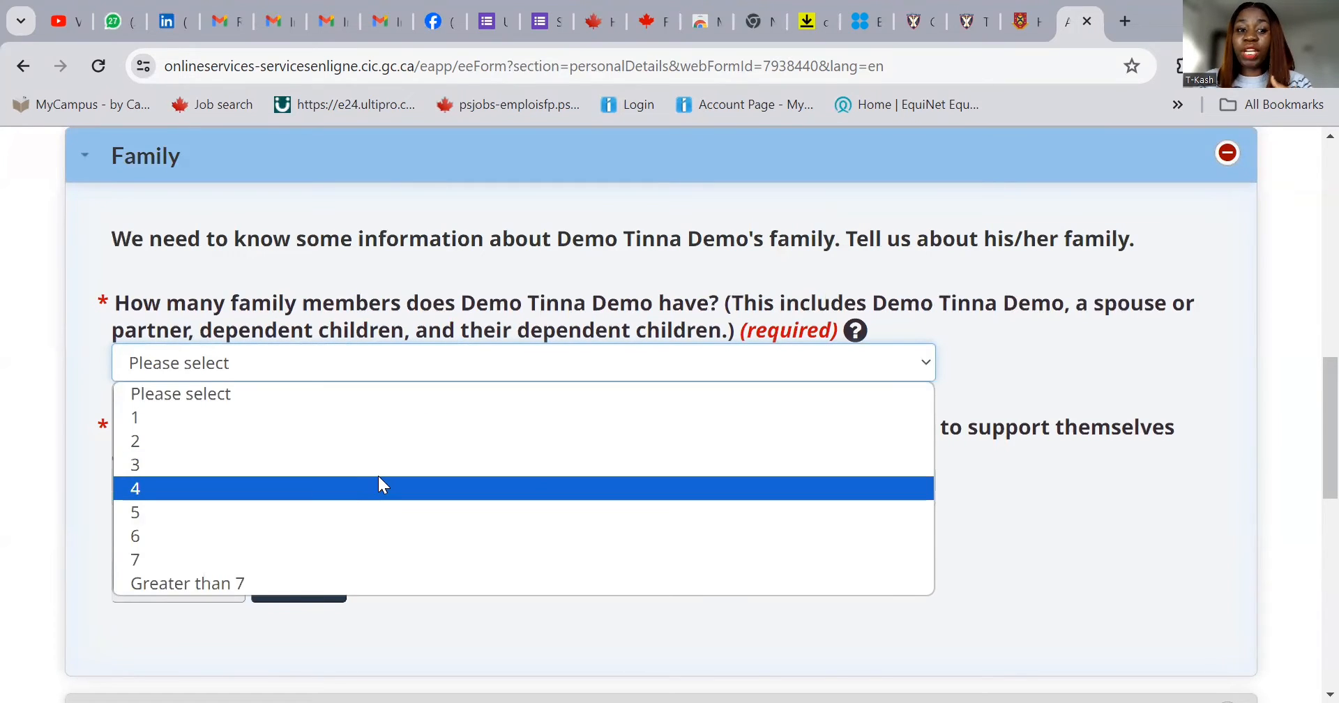
left_click(378, 486)
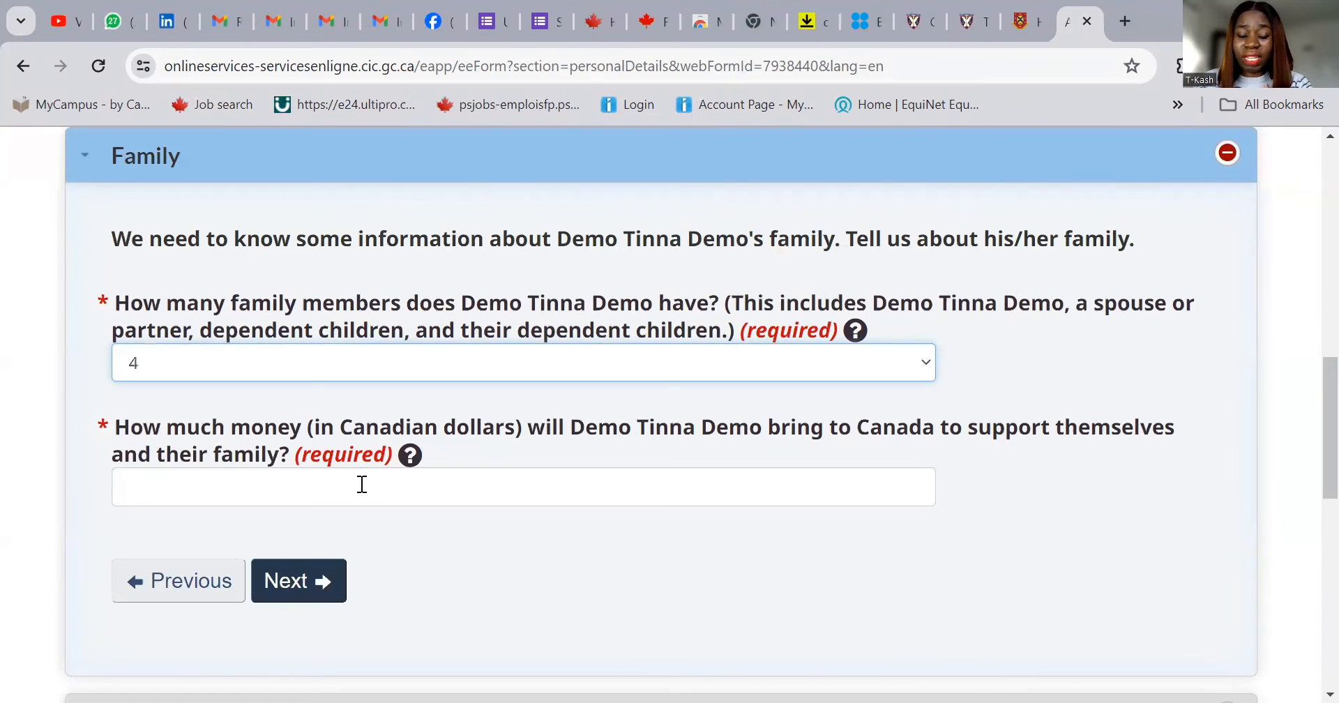
left_click(397, 485)
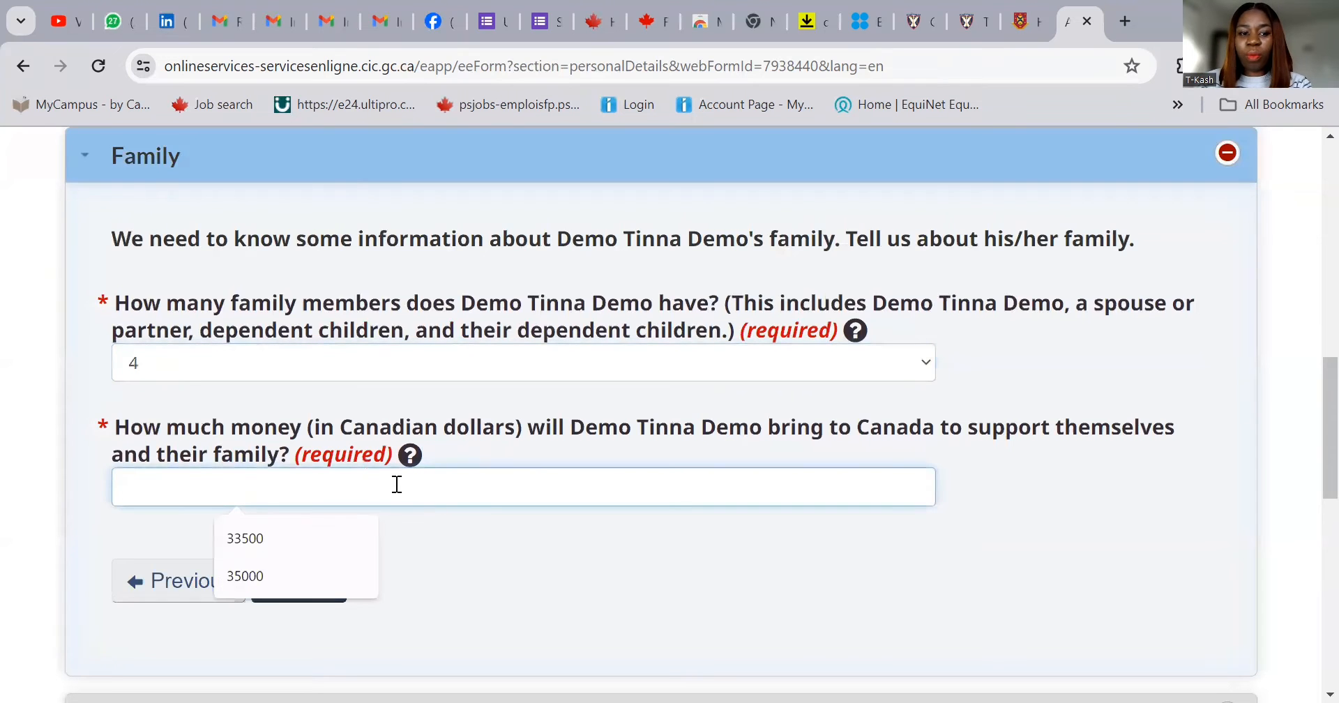
left_click(347, 539)
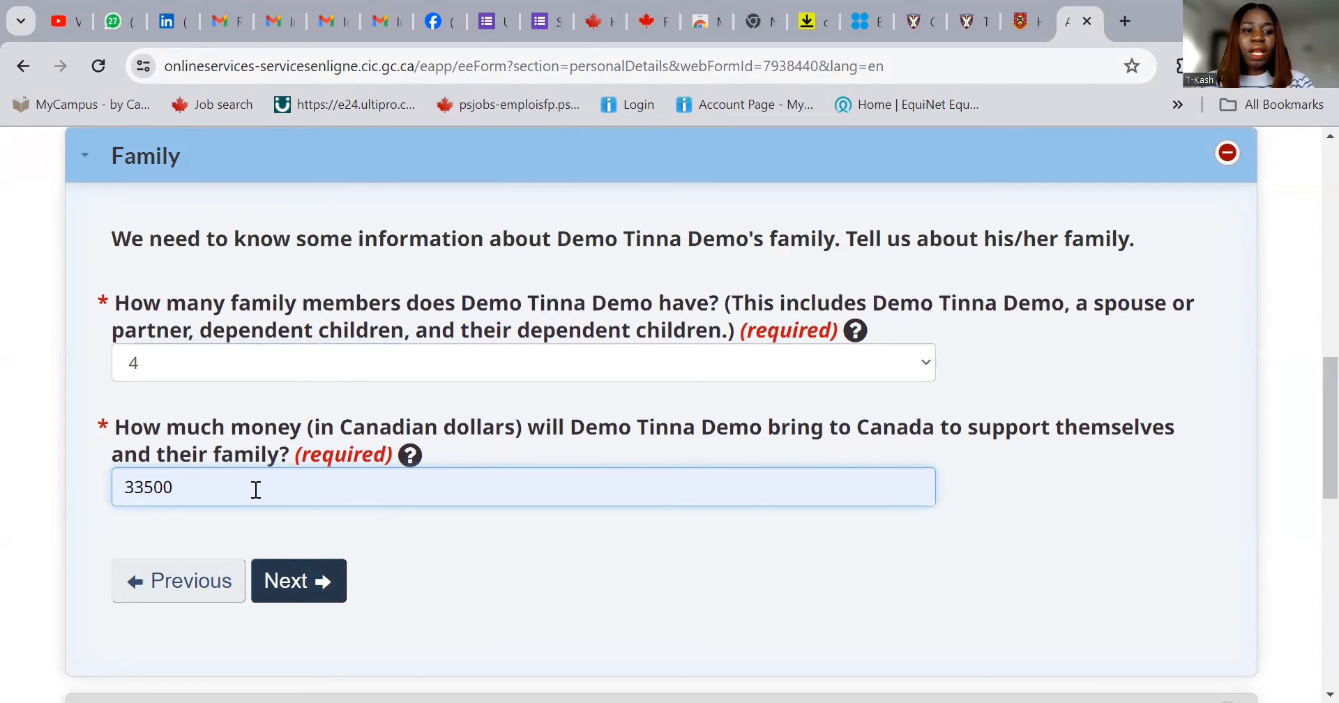
left_click(298, 583)
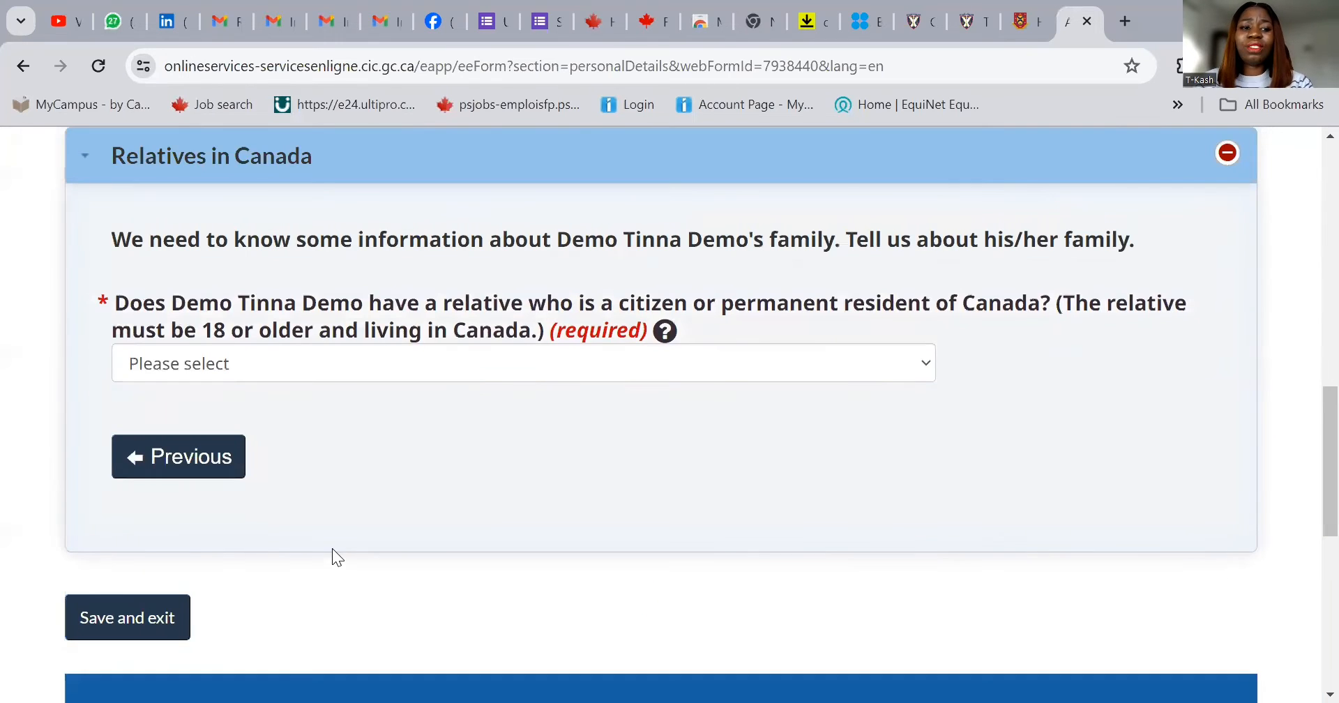
- Answer No to having relatives in Canada and save and exit the personal details
left_click(333, 349)
left_click(357, 443)
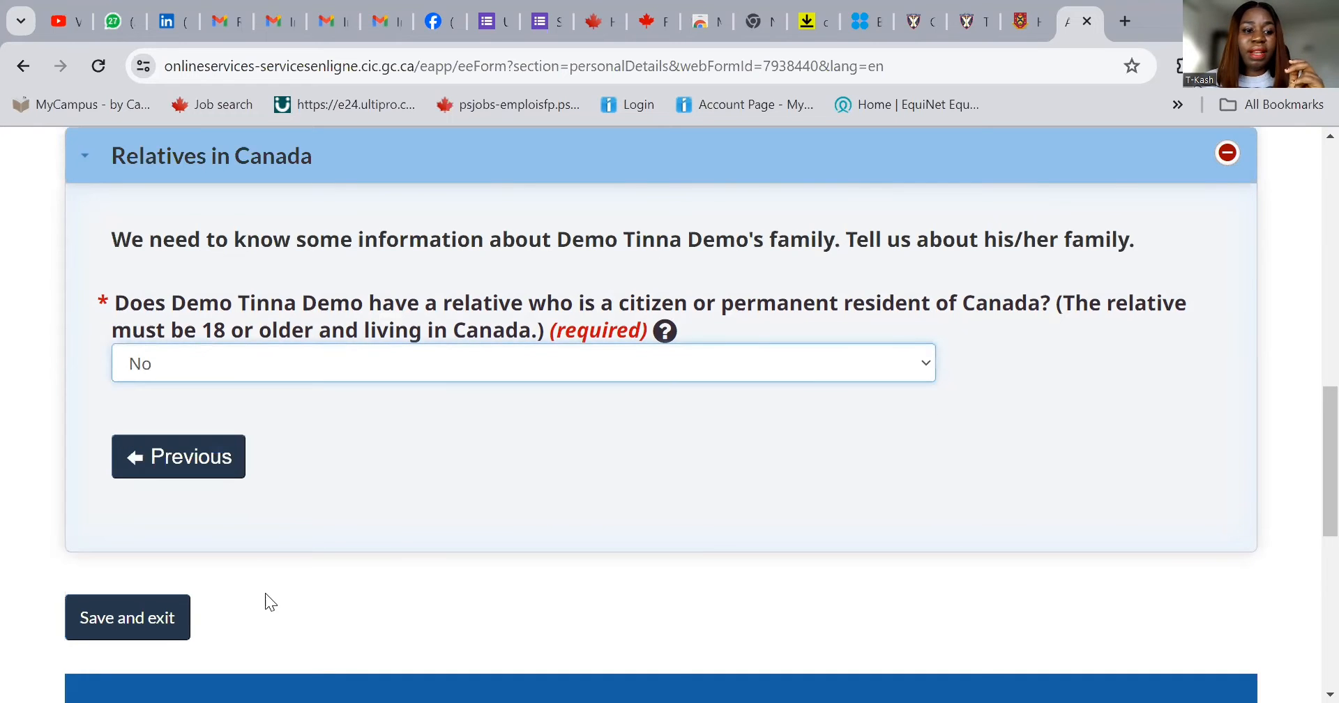
left_click(156, 615)
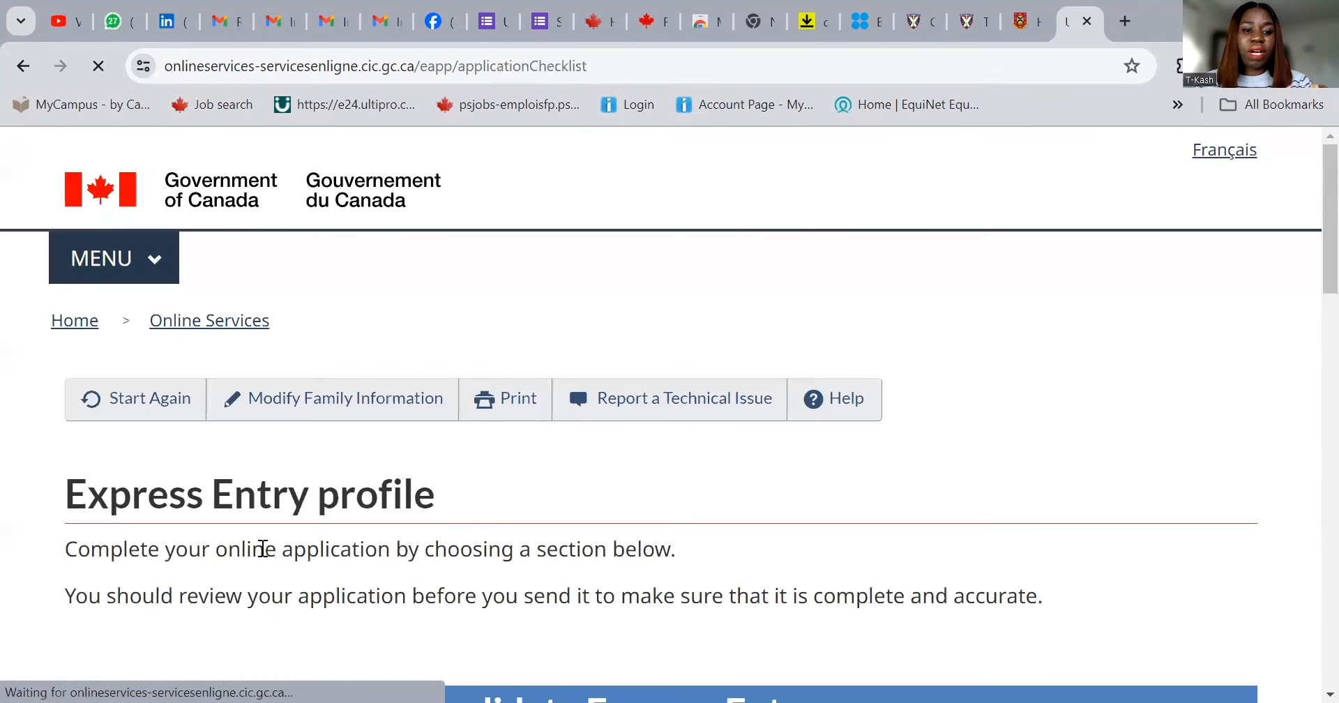
- Start the Contact details form from the checklist's form status table
scroll(726, 464, "down", 5)
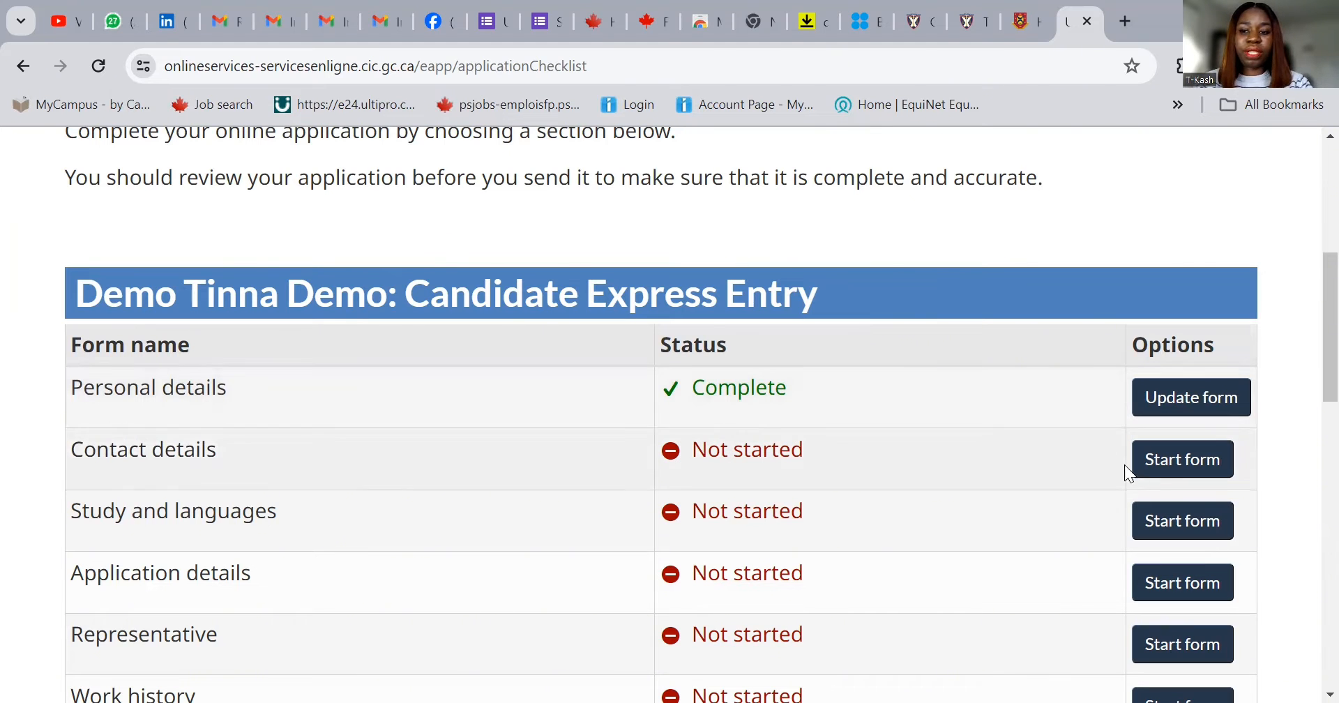
left_click(1193, 471)
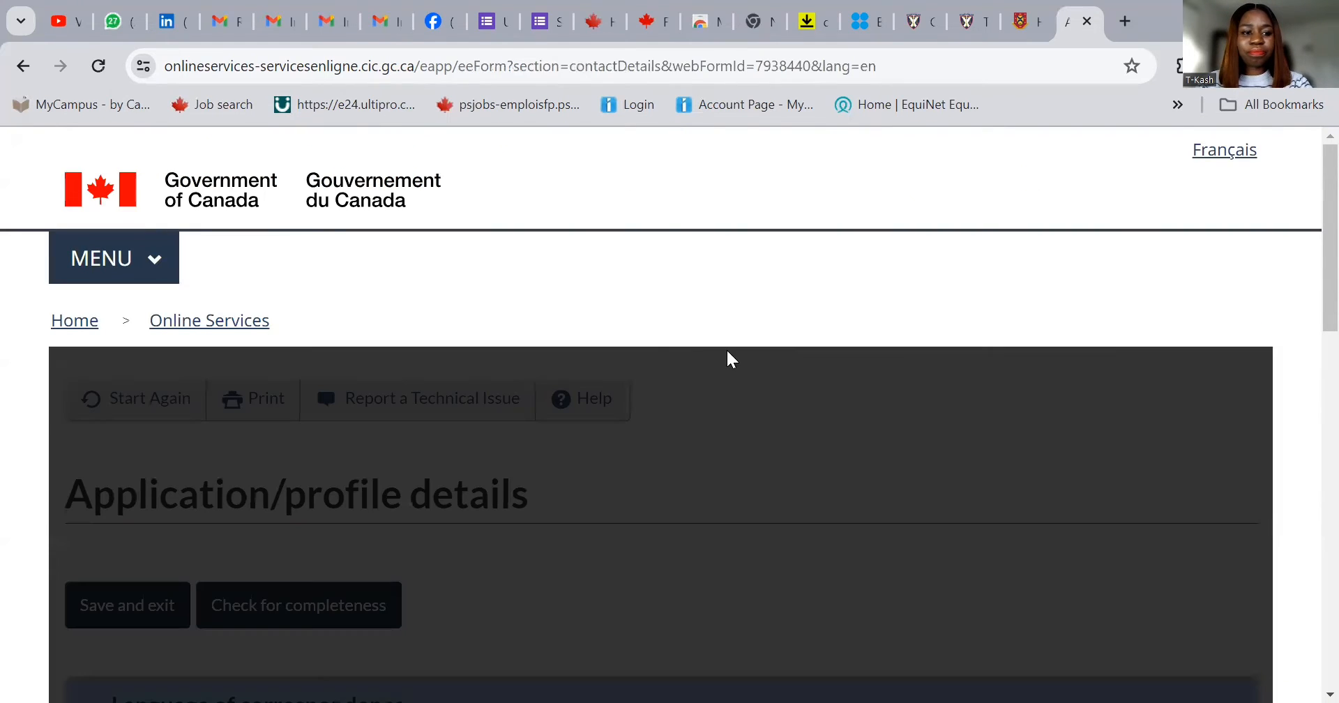
- Choose English as the language of correspondence
scroll(592, 487, "down", 5)
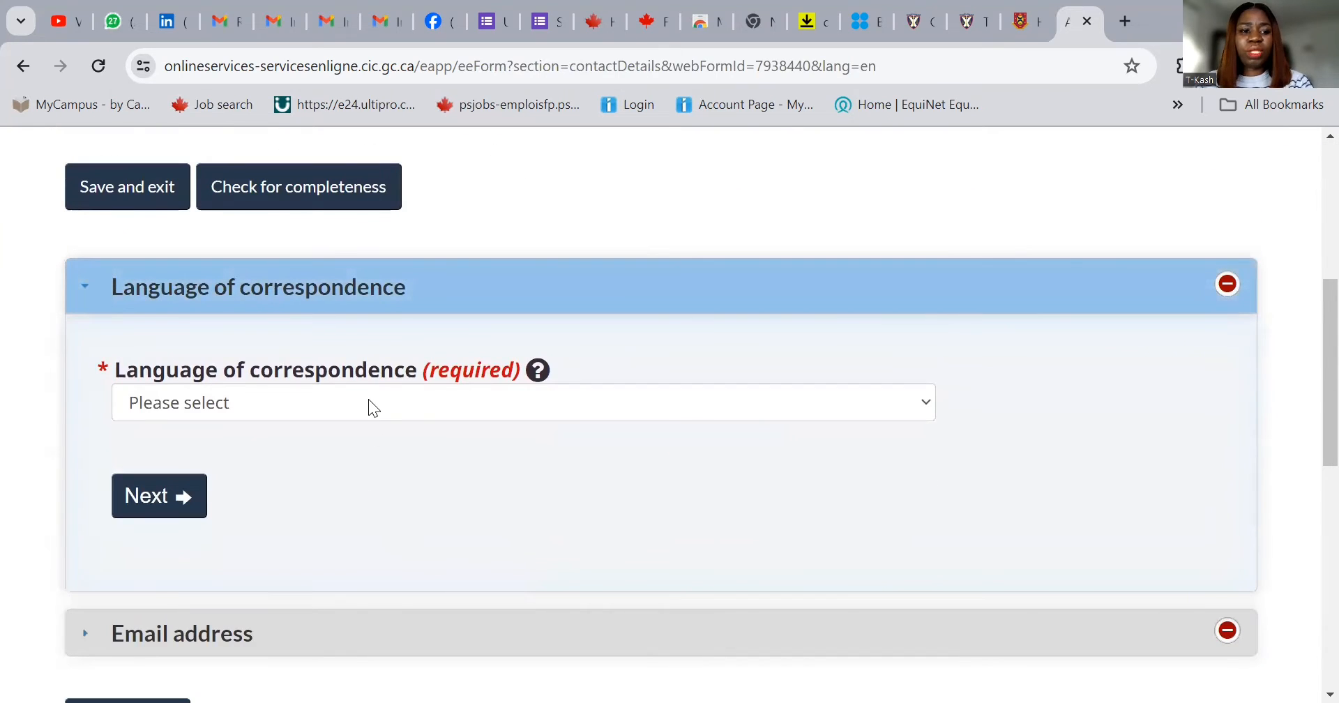
left_click(369, 403)
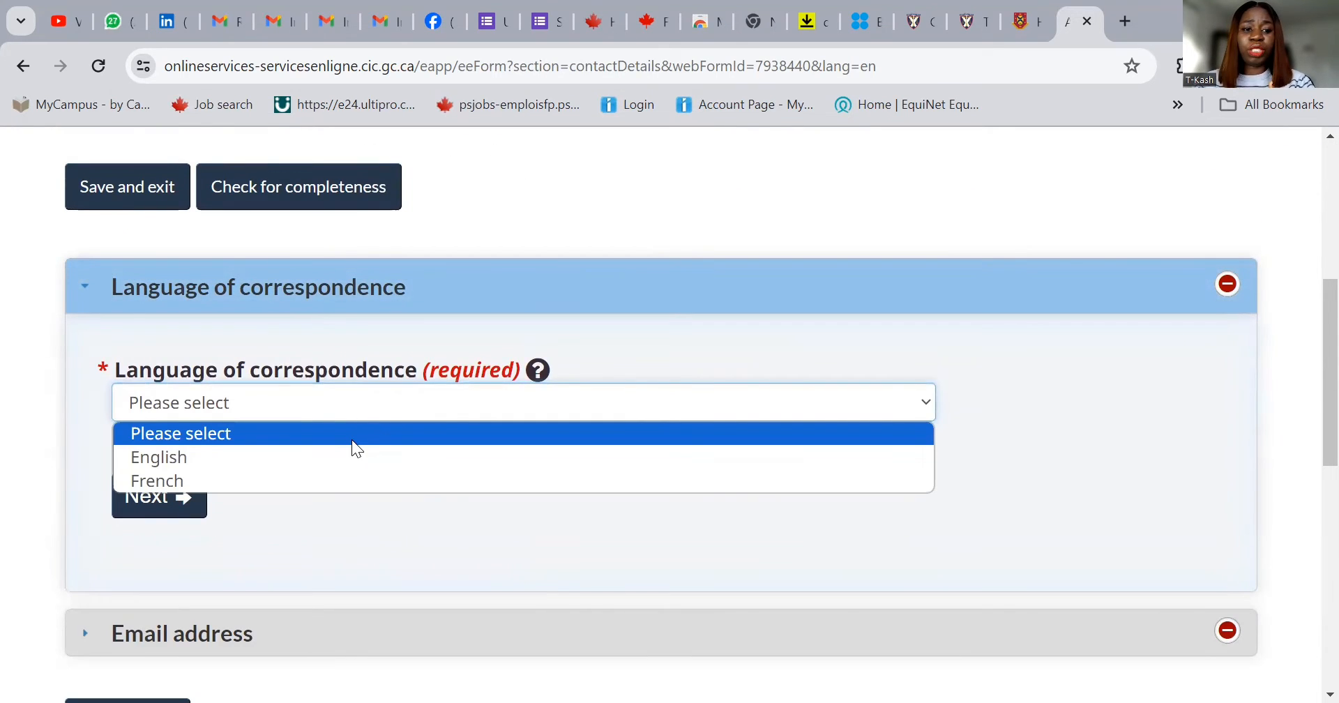
left_click(345, 457)
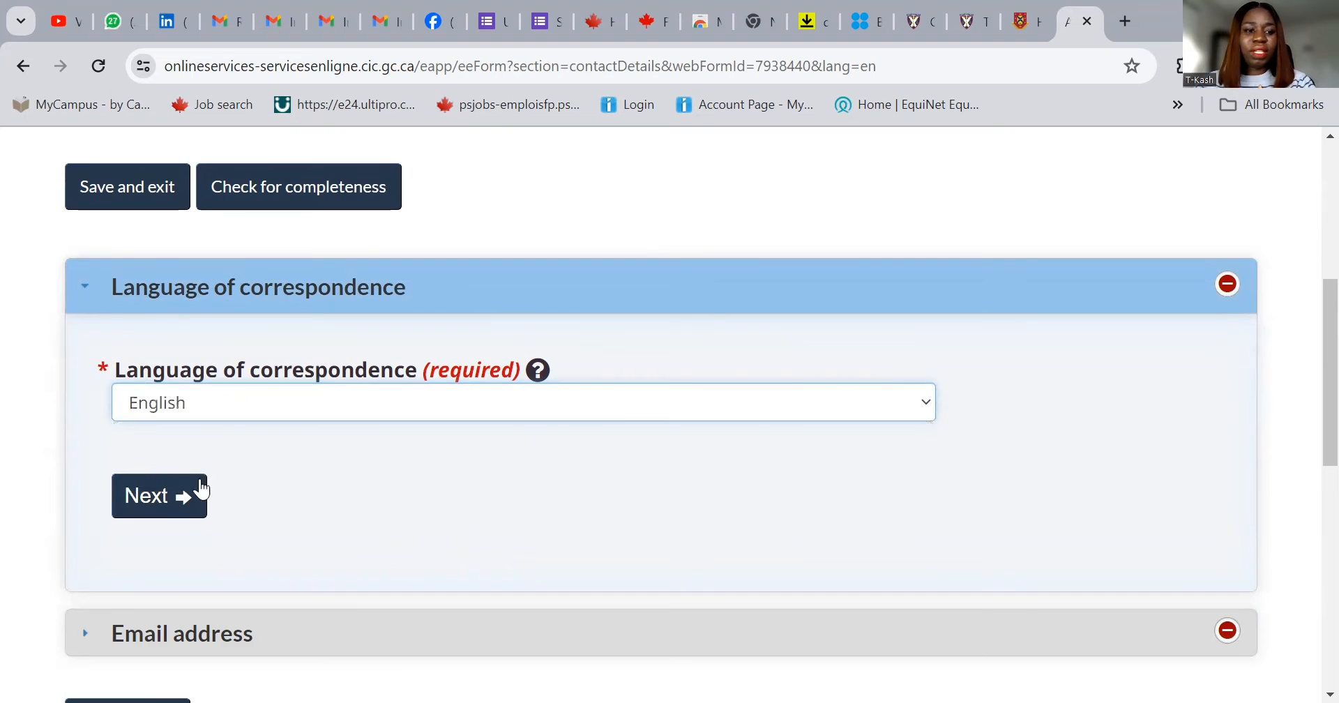
left_click(202, 491)
- Enter the applicant's e-mail address, fix the typo at its end, and save
left_click(278, 389)
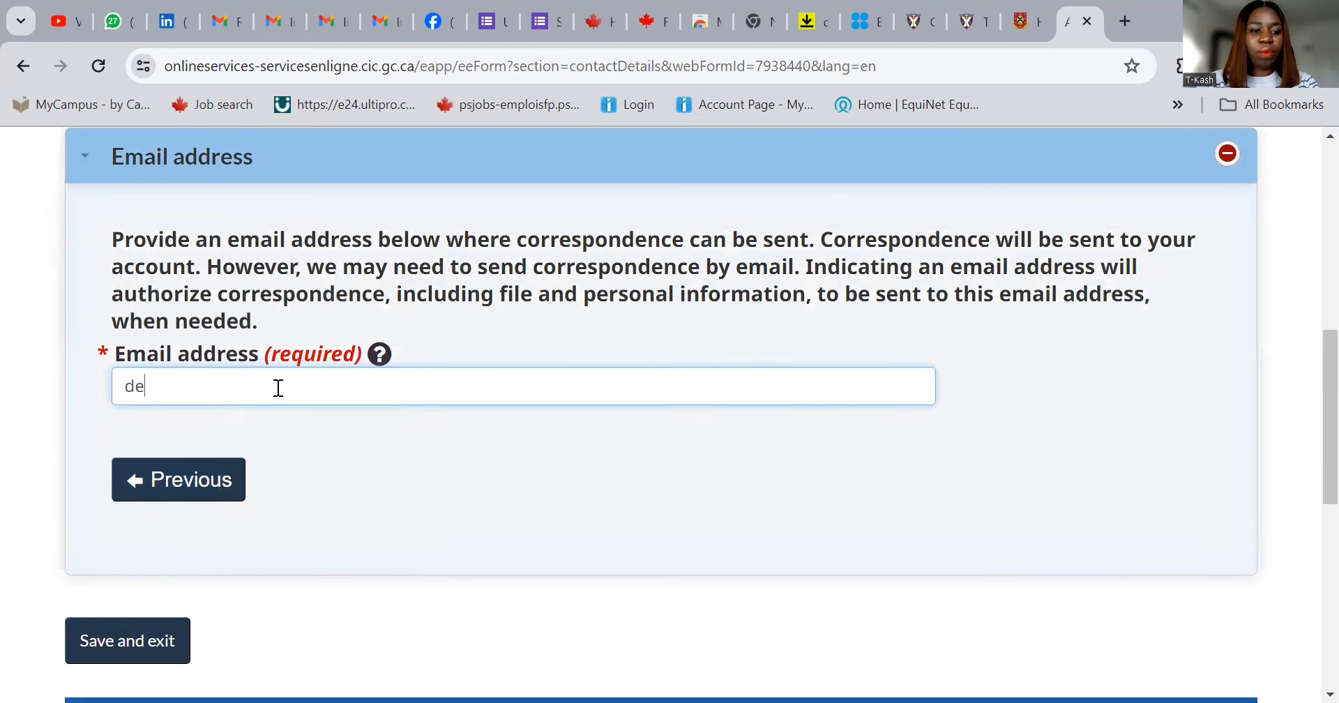
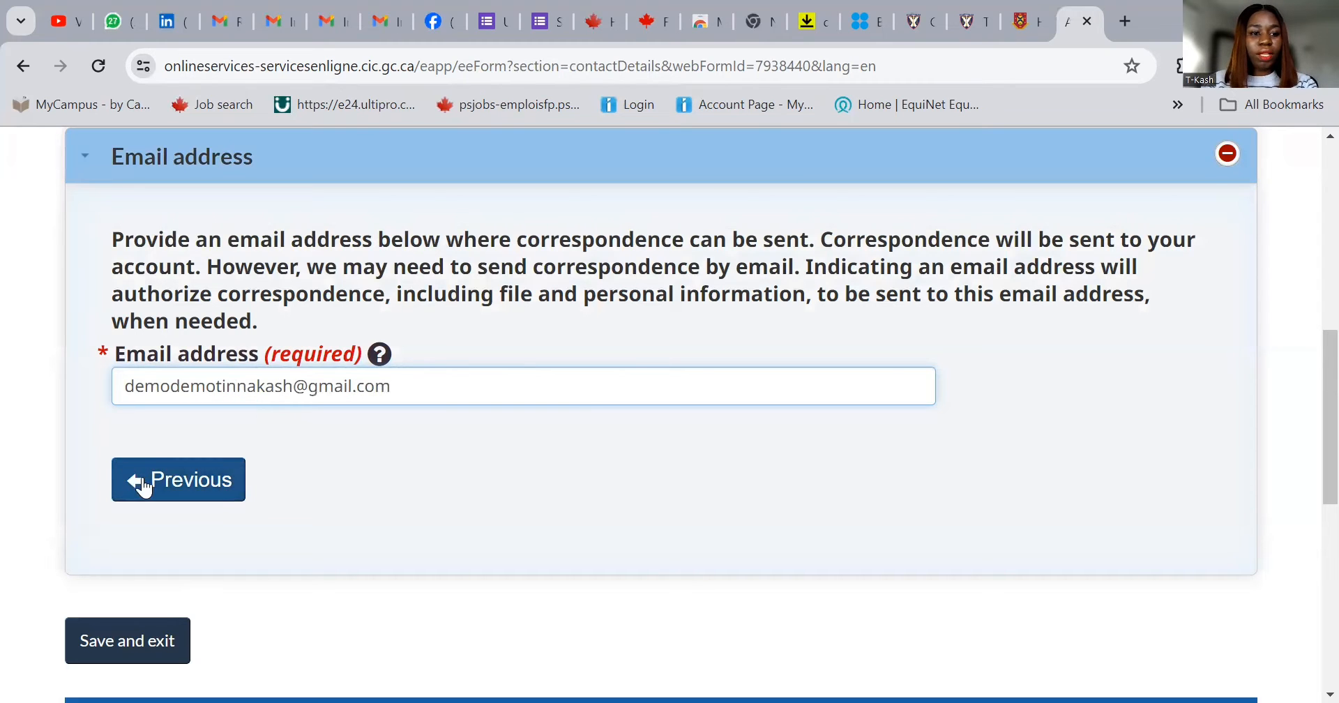
left_click(139, 637)
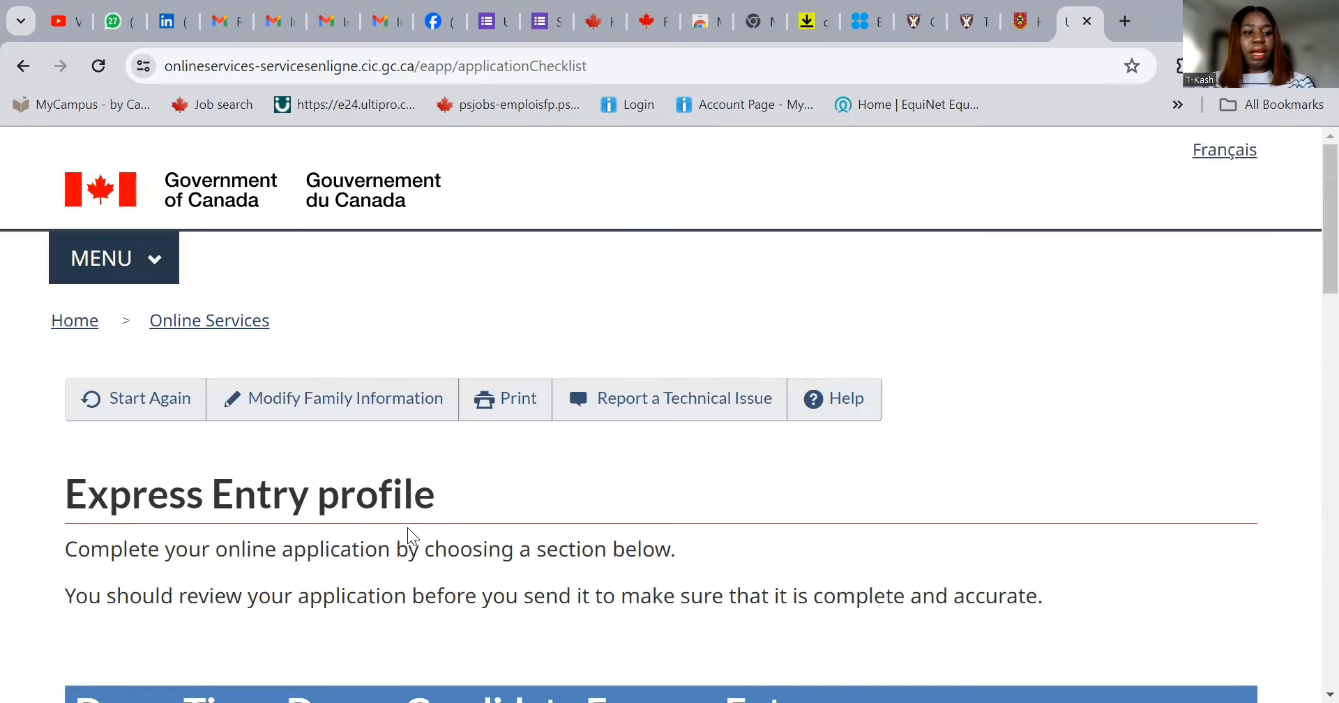
- Scroll down the checklist and start the Study and languages form
scroll(738, 482, "down", 5)
scroll(754, 483, "down", 2)
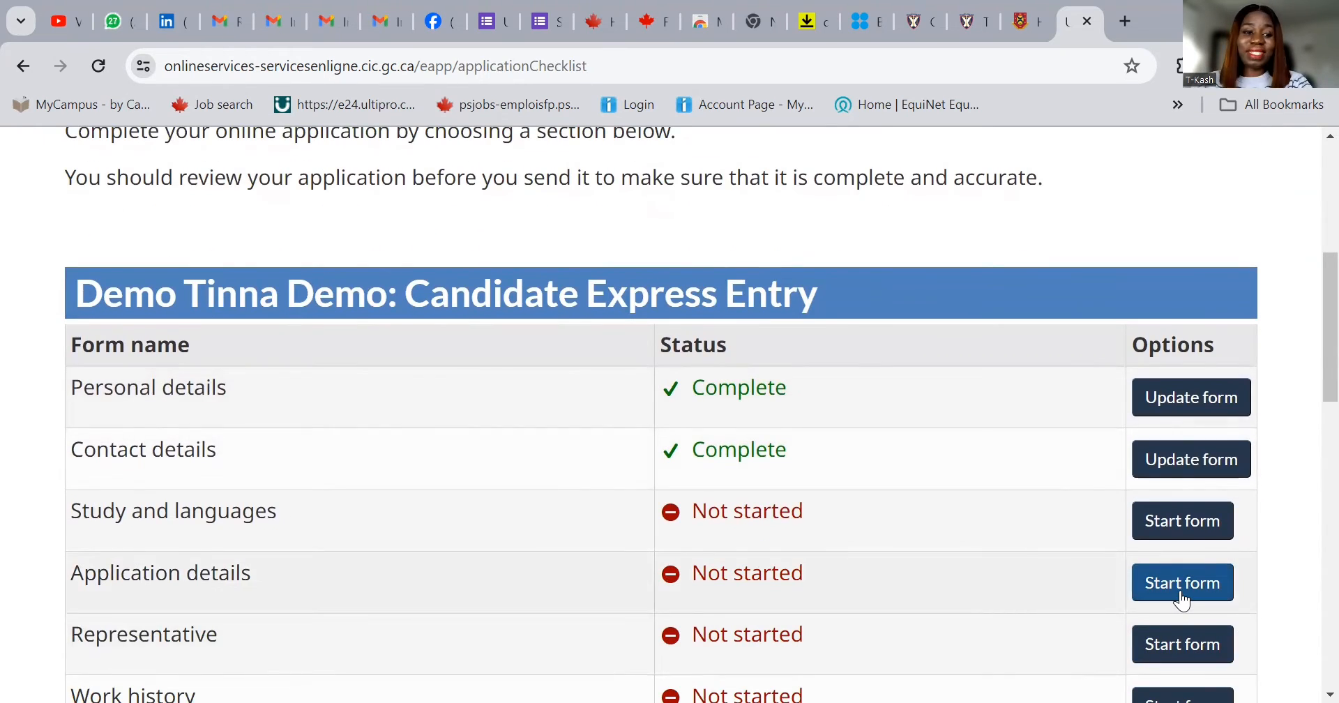
left_click(1160, 521)
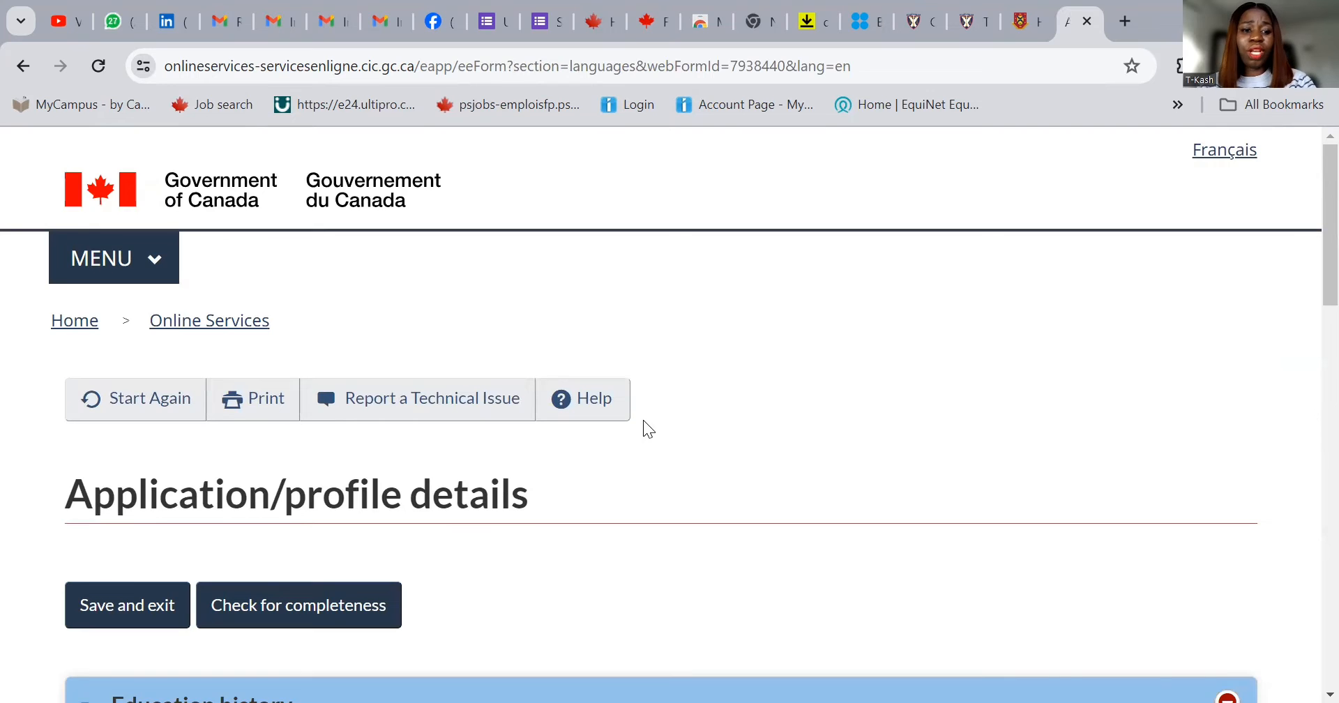
- Scroll down the Study and languages form to the Education history section
scroll(645, 423, "down", 1)
scroll(599, 417, "down", 1)
scroll(579, 414, "down", 1)
scroll(564, 416, "down", 3)
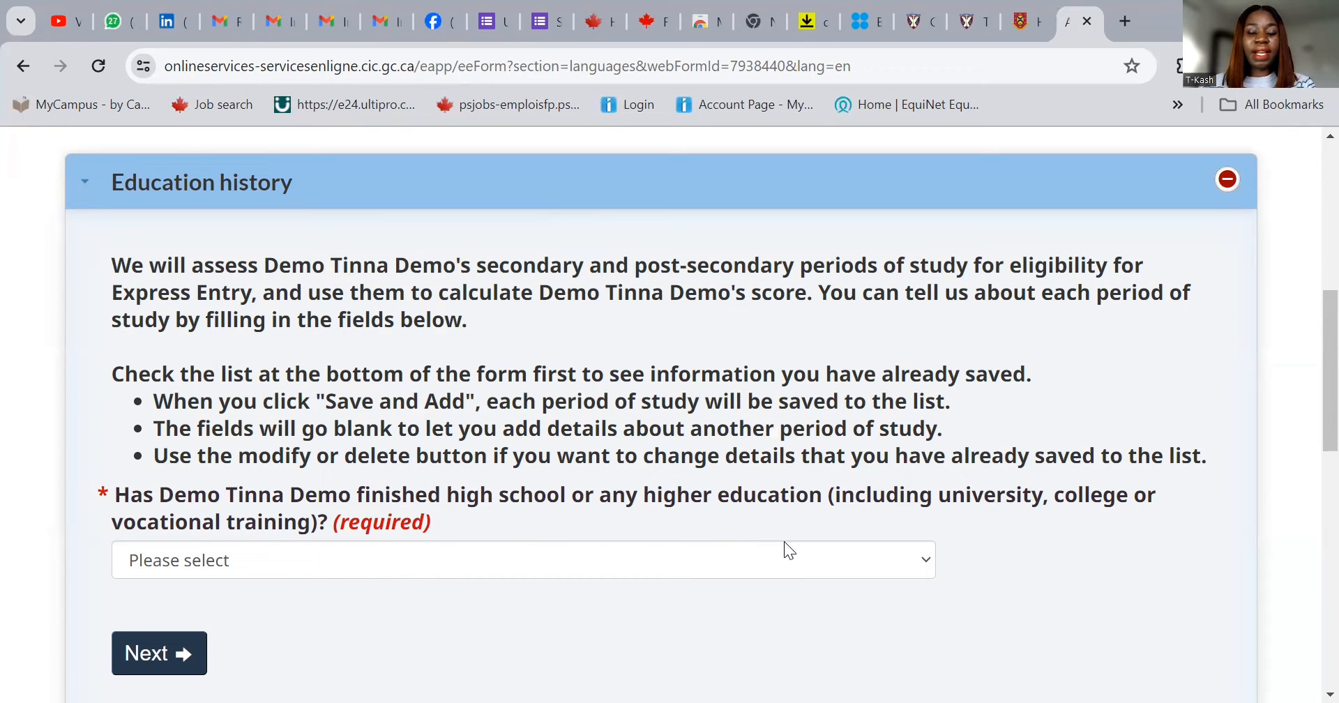
- Answer Yes to finished higher education and set the field of study to Business/Commerce
left_click(741, 557)
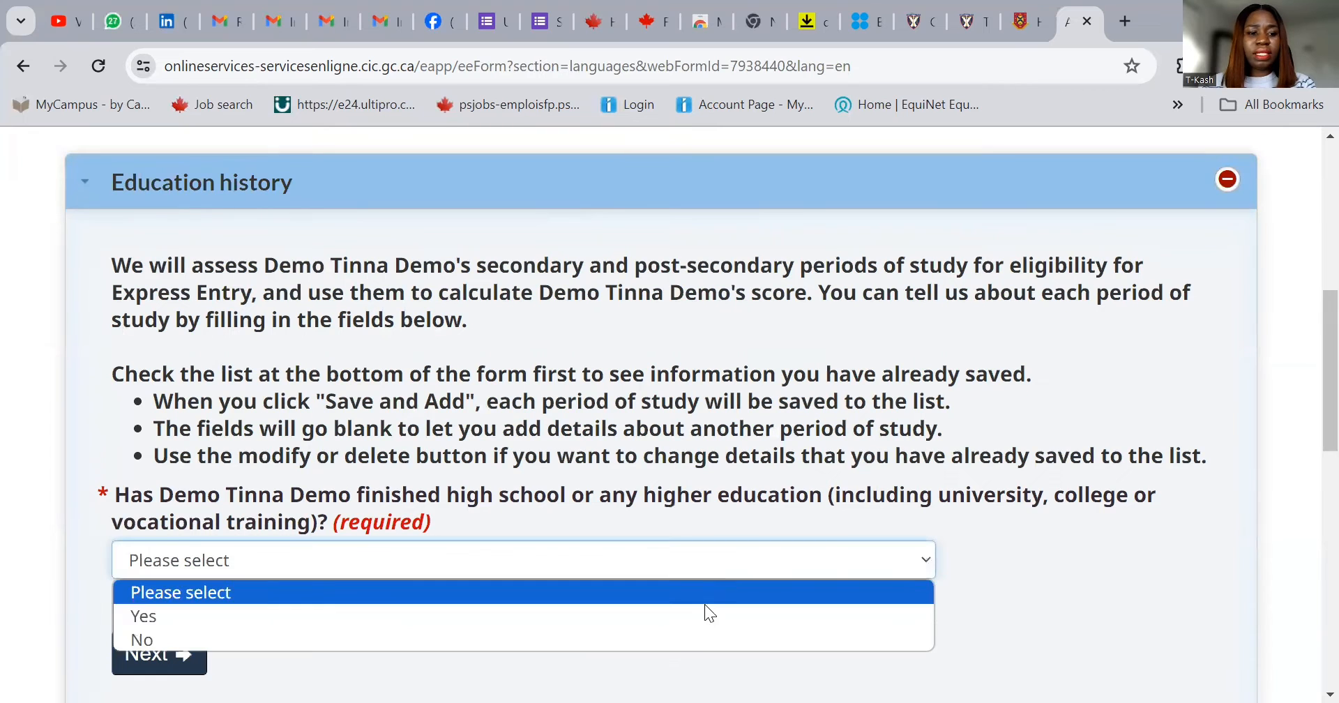
left_click(691, 616)
scroll(753, 544, "down", 3)
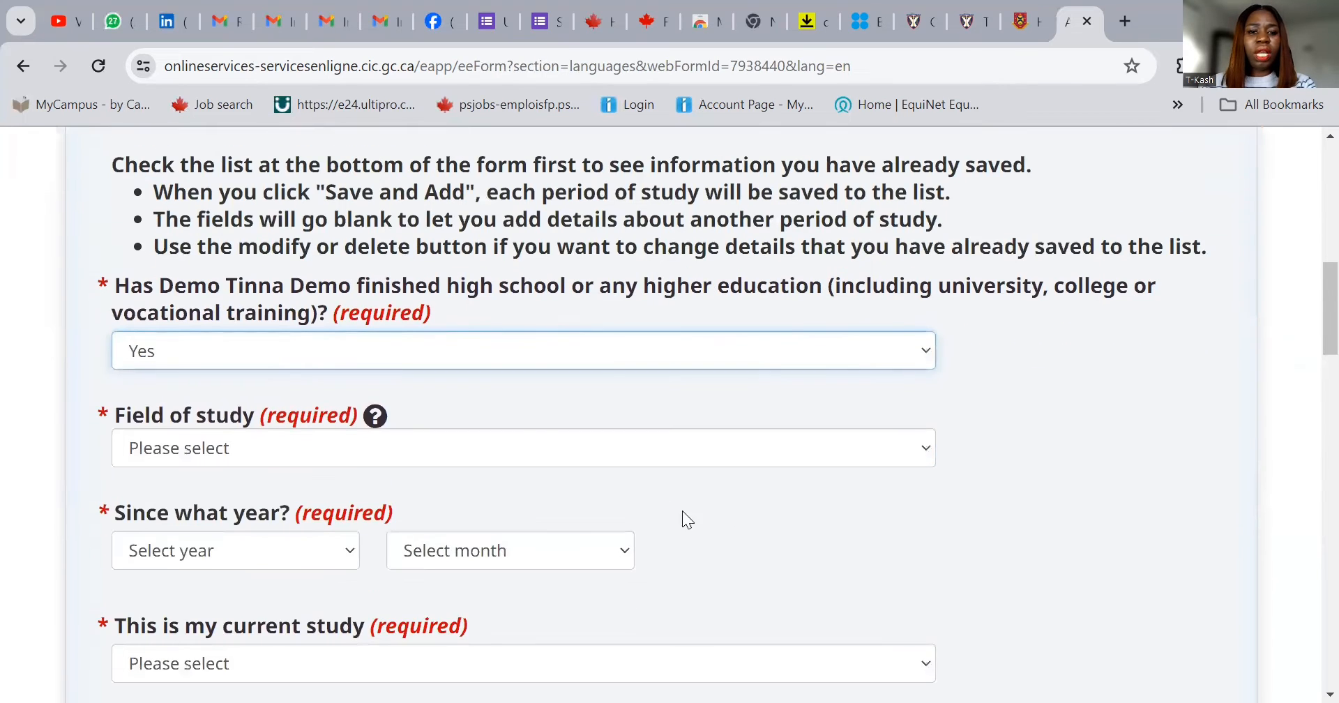
left_click(612, 451)
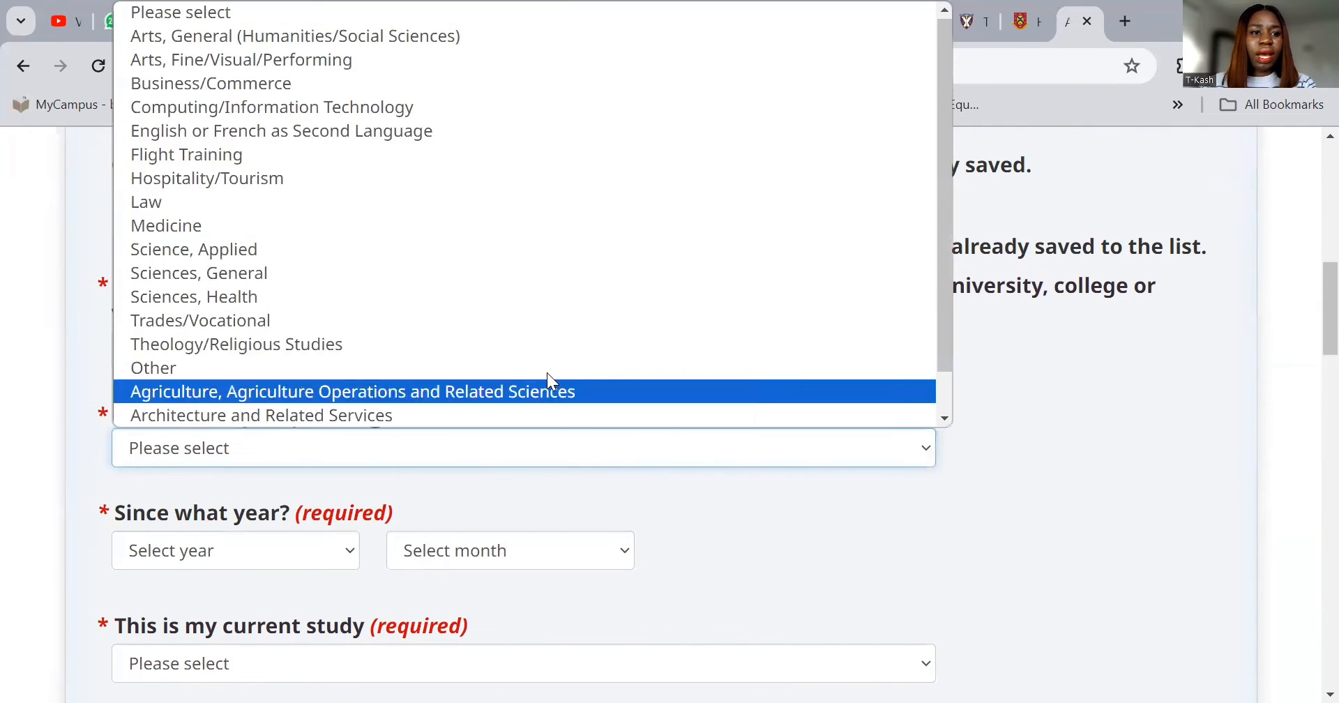
left_click(474, 84)
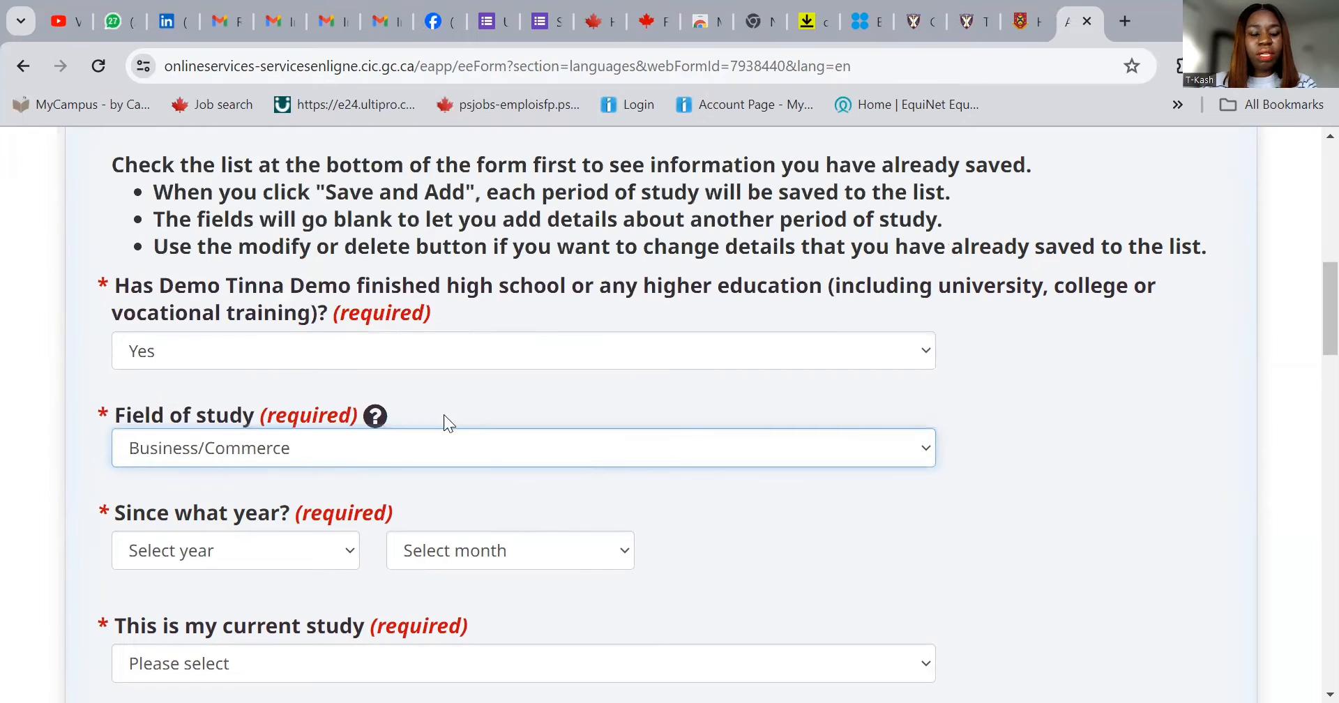
left_click(300, 440)
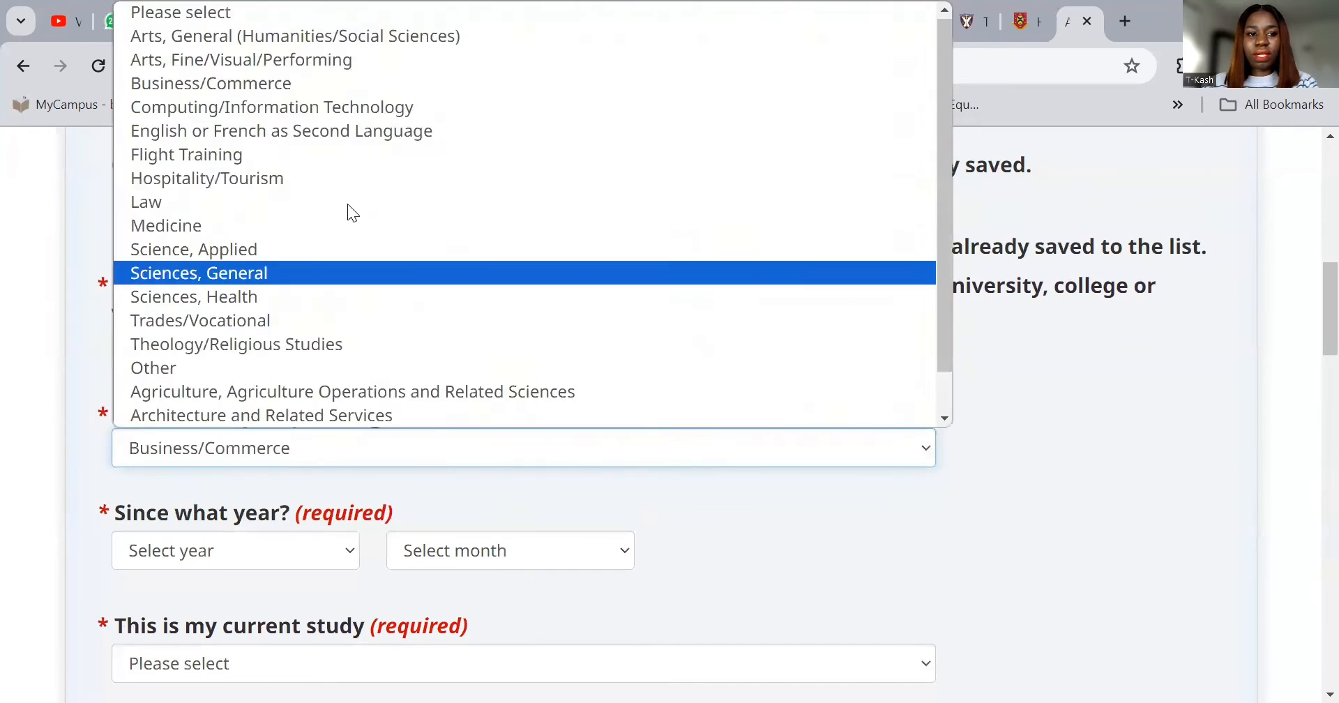
left_click(354, 83)
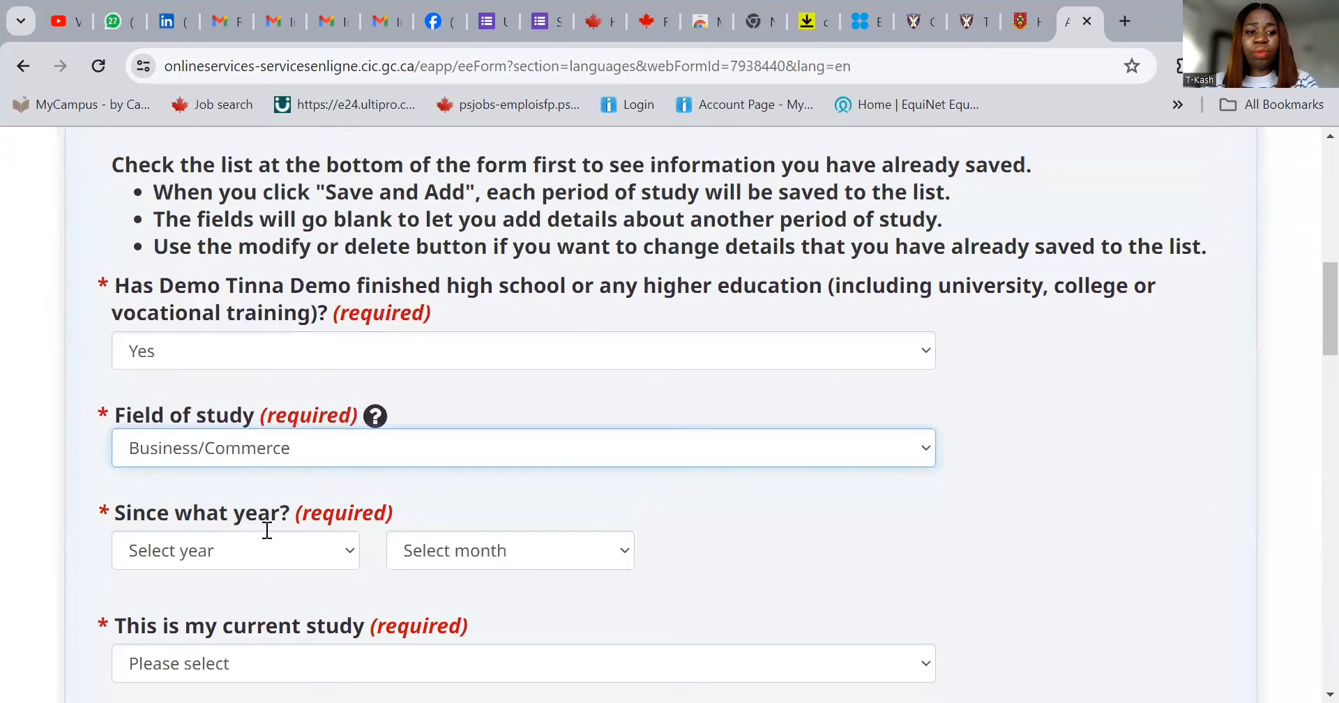
- Set the study start date to December 2015
left_click(239, 554)
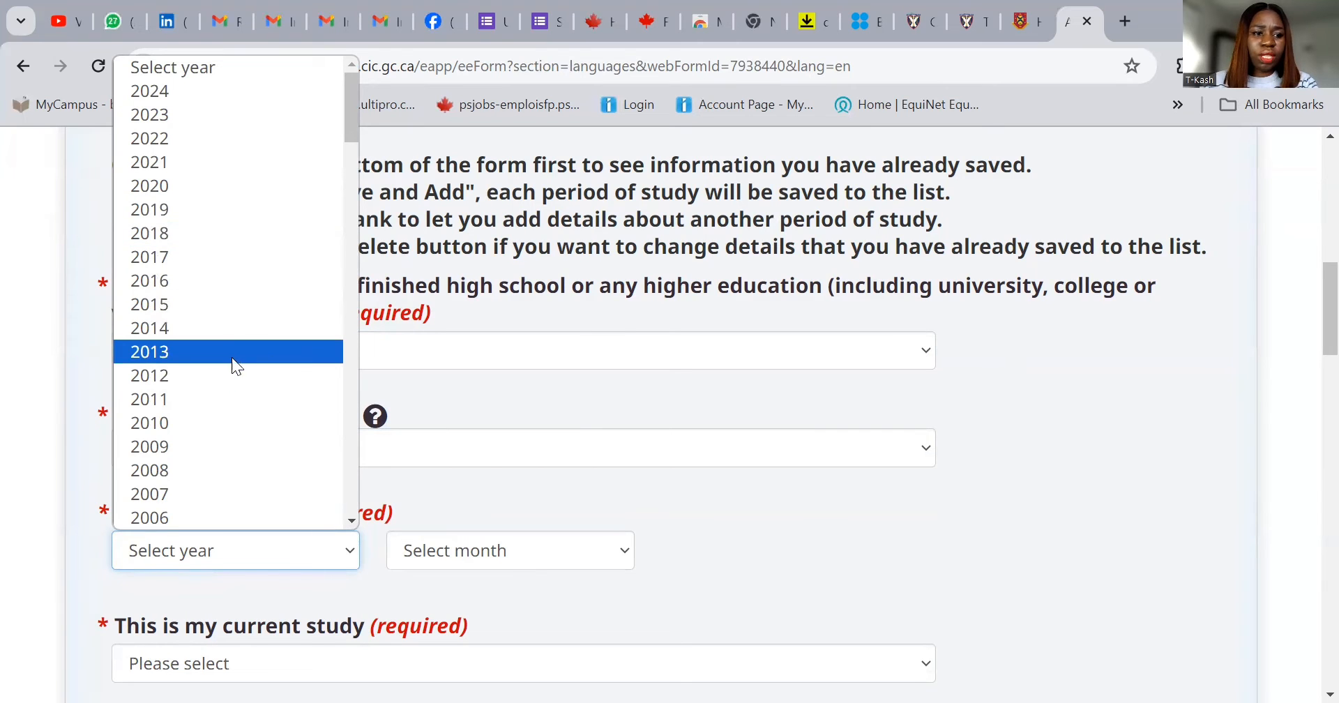
left_click(214, 305)
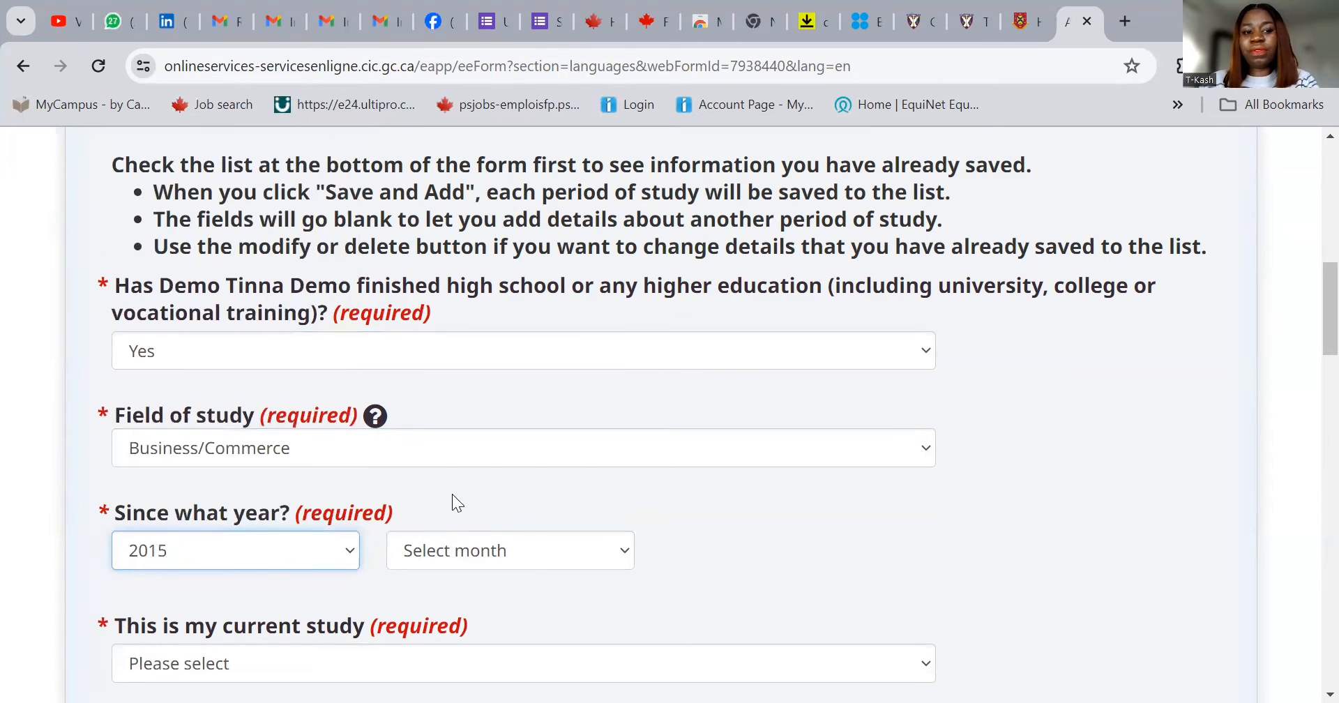
left_click(499, 551)
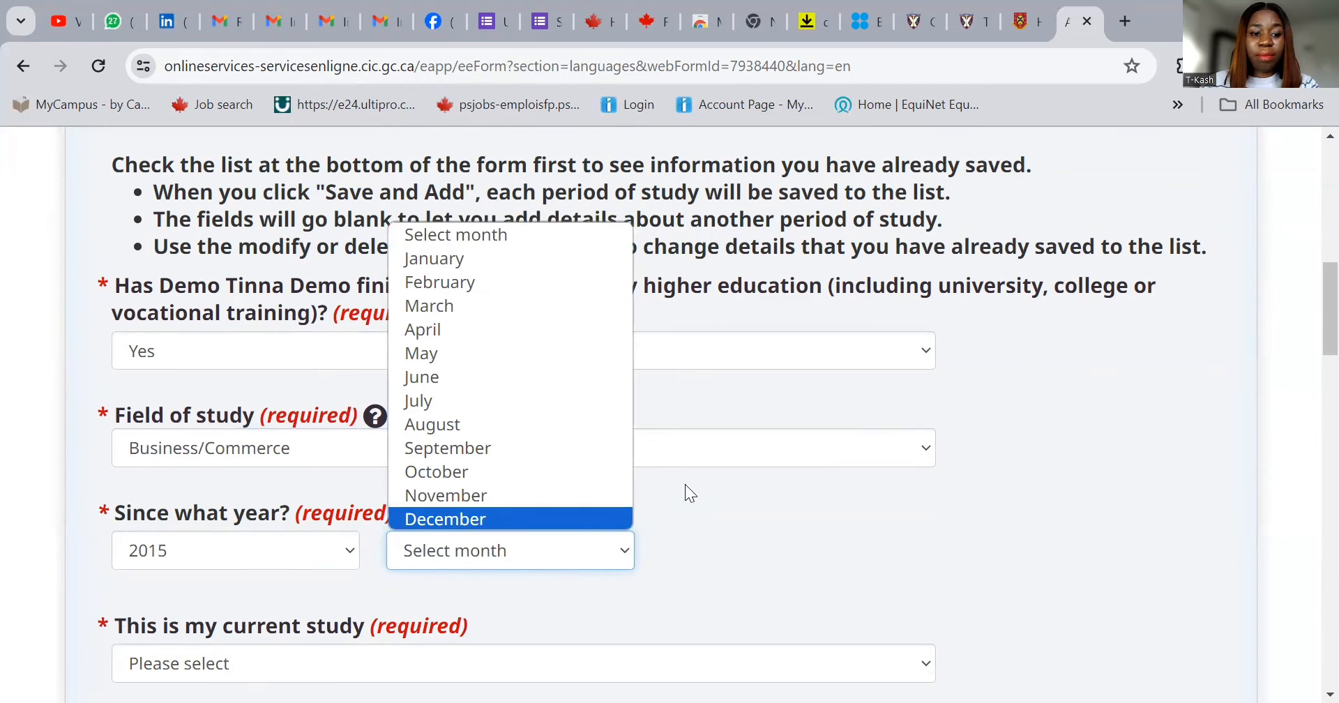
left_click(477, 520)
scroll(809, 474, "down", 3)
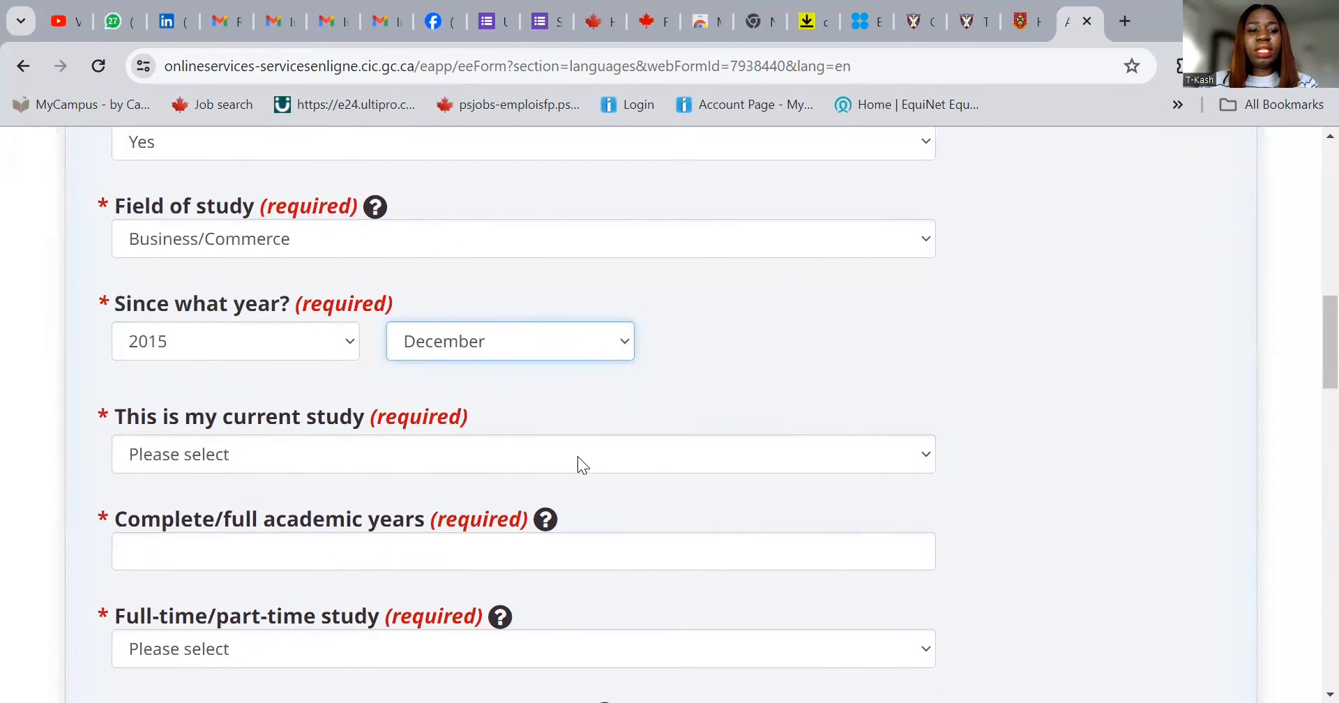
- Mark the study as not current, ending December 2019
left_click(578, 455)
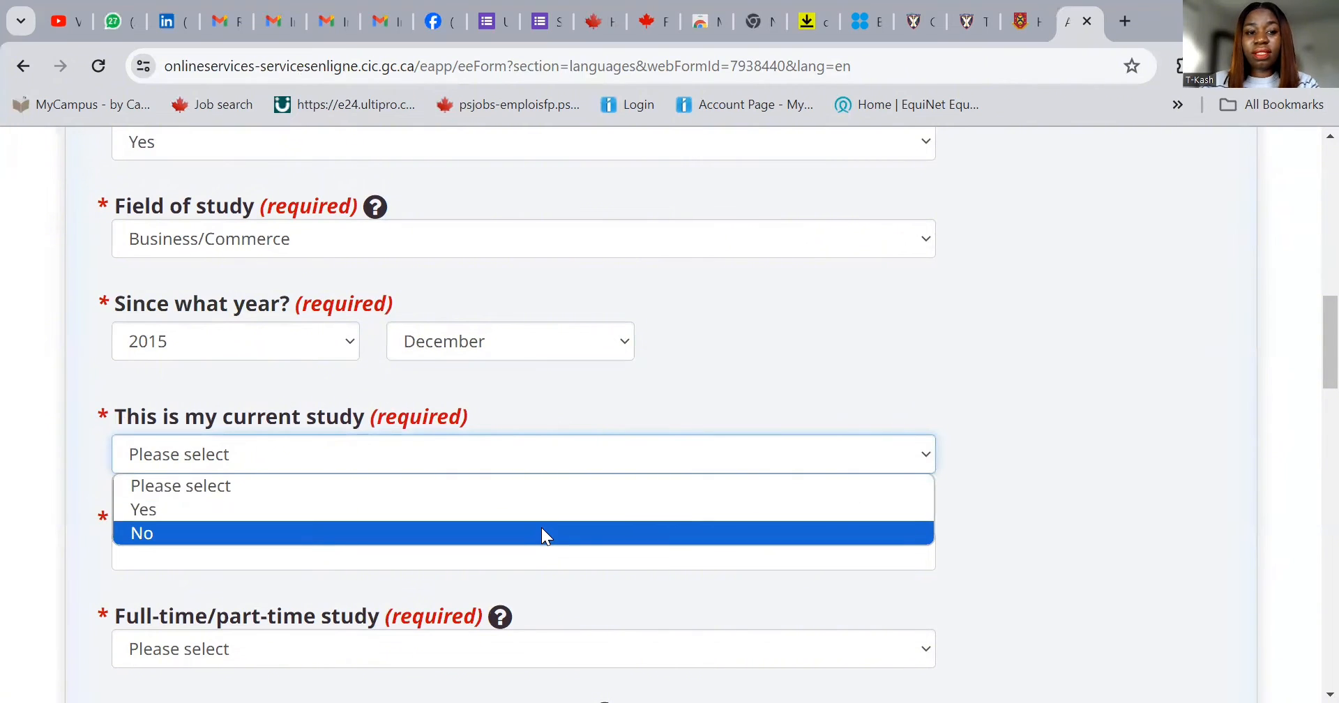
left_click(542, 534)
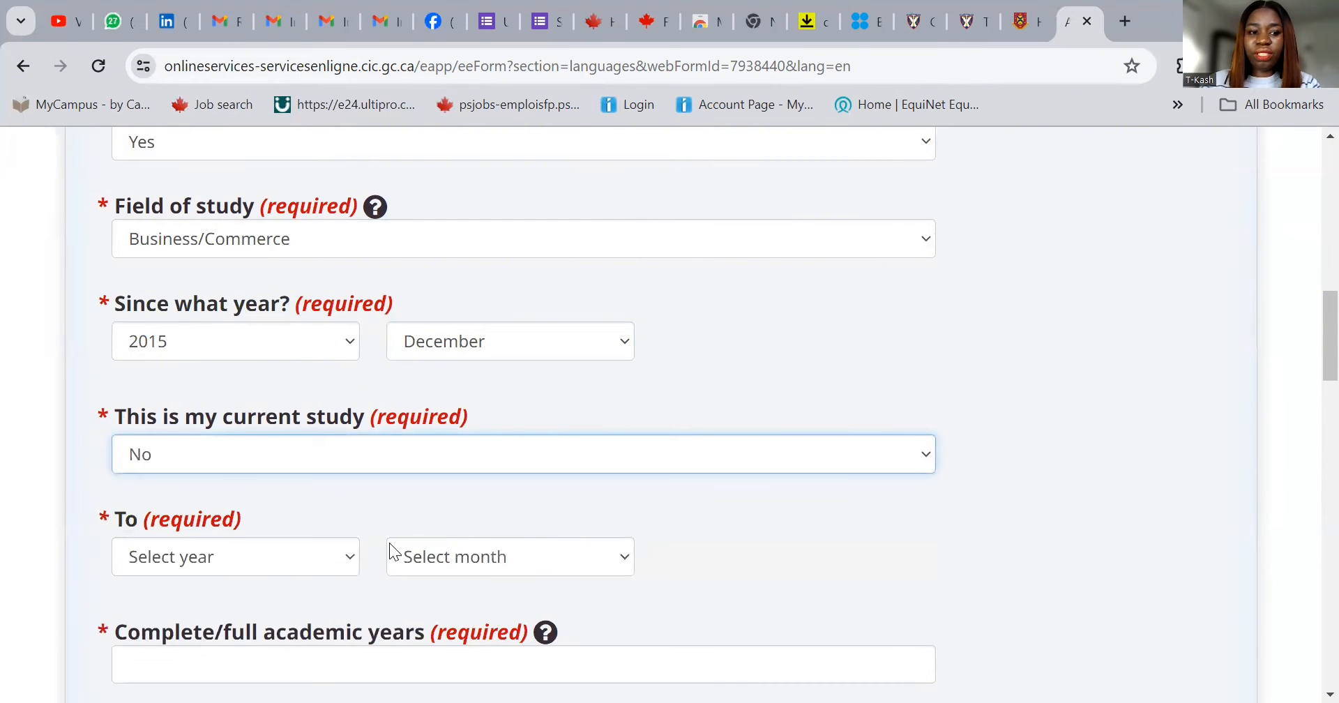
left_click(257, 558)
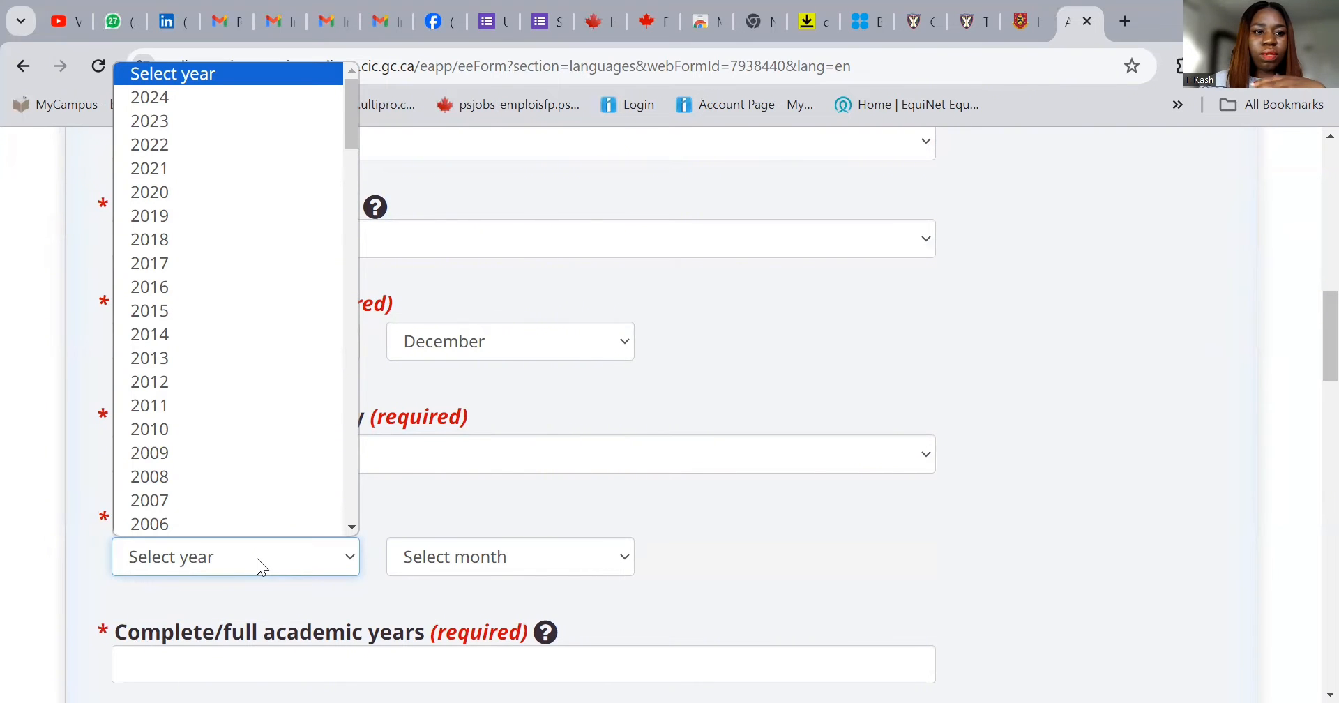
left_click(208, 218)
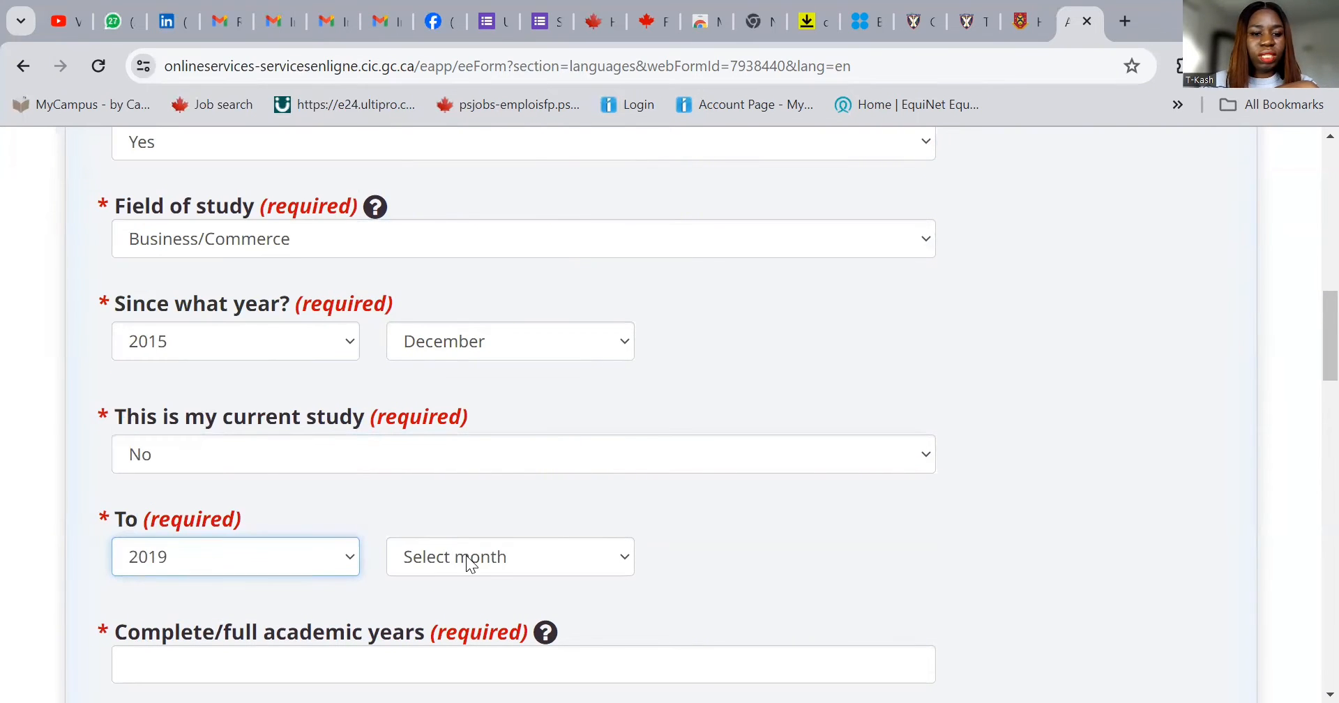
left_click(468, 563)
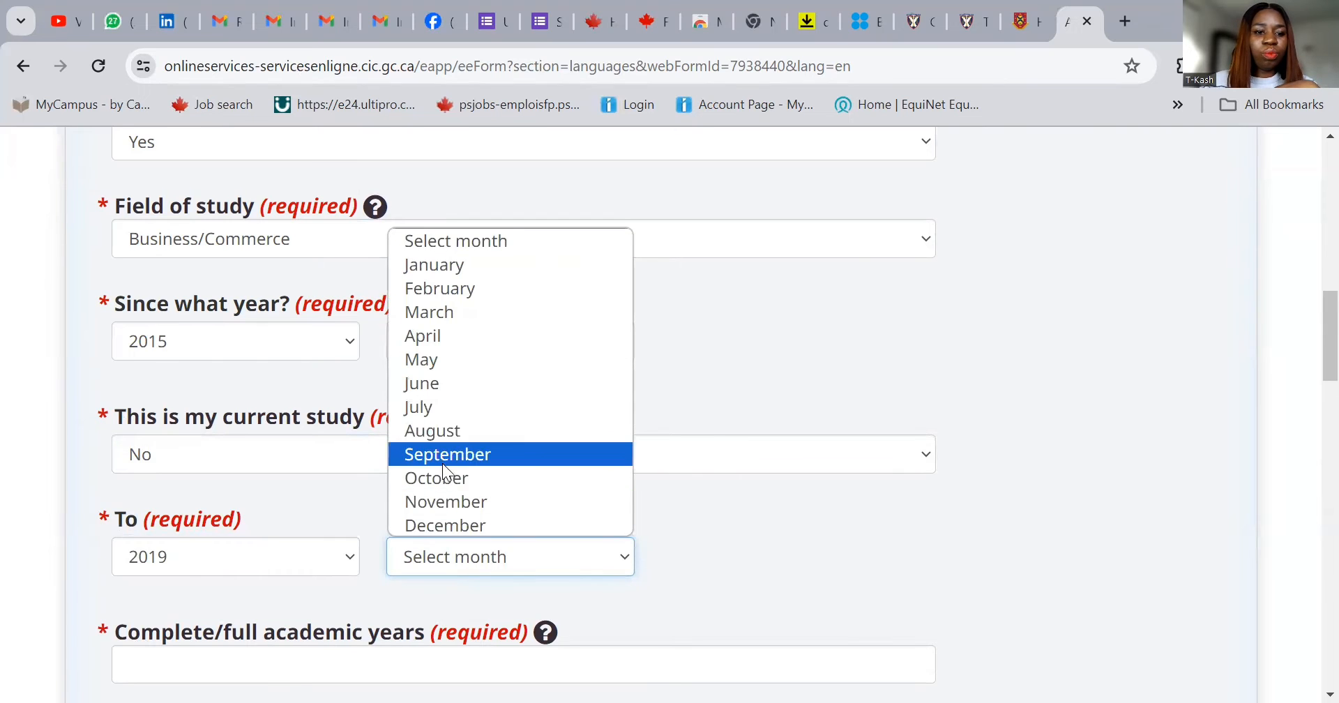
left_click(458, 523)
scroll(697, 530, "down", 3)
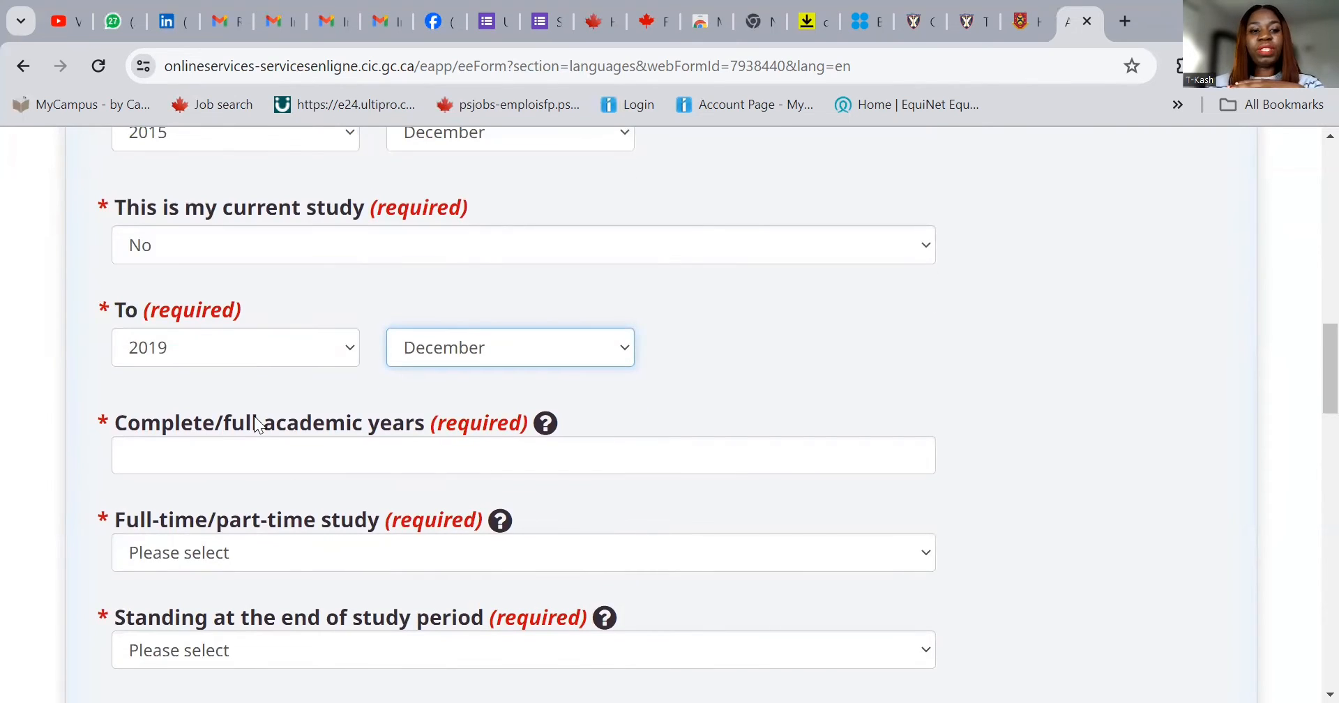
- Enter 4 complete academic years, checking its help popup, and record the study as Full Time
left_click(362, 457)
type("4")
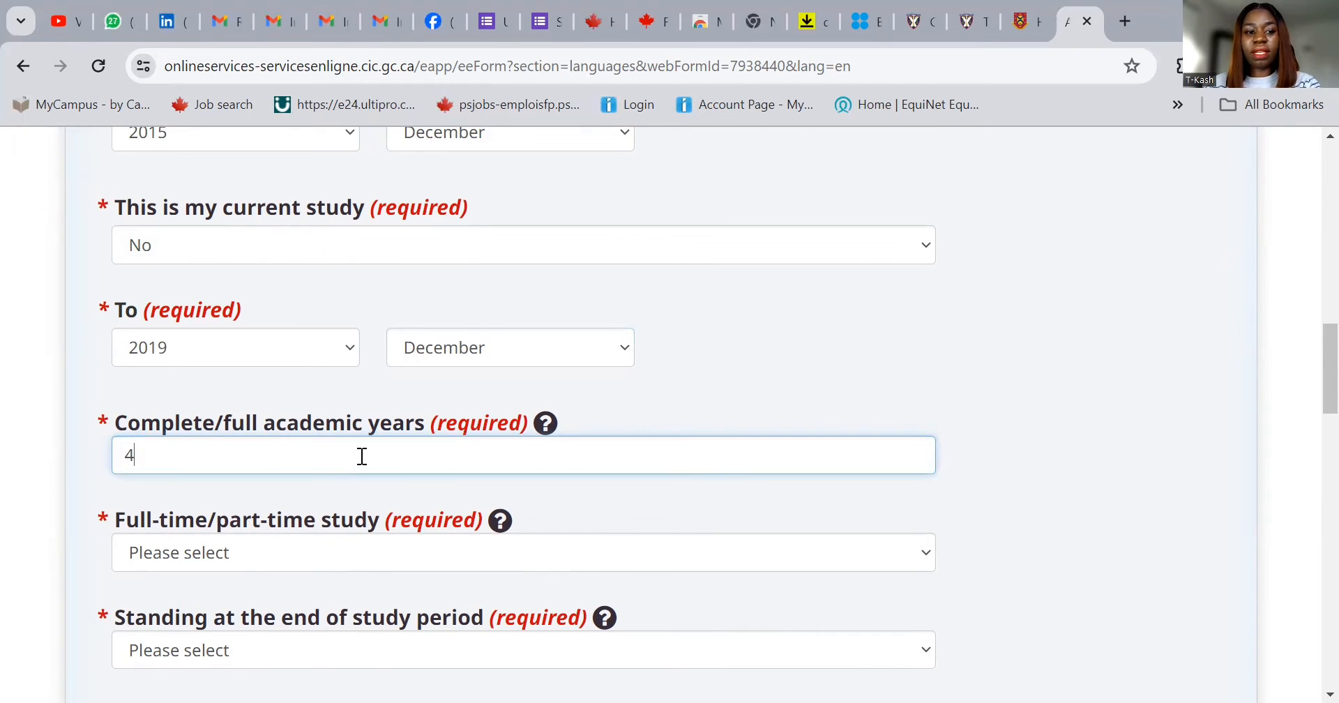
left_click(546, 432)
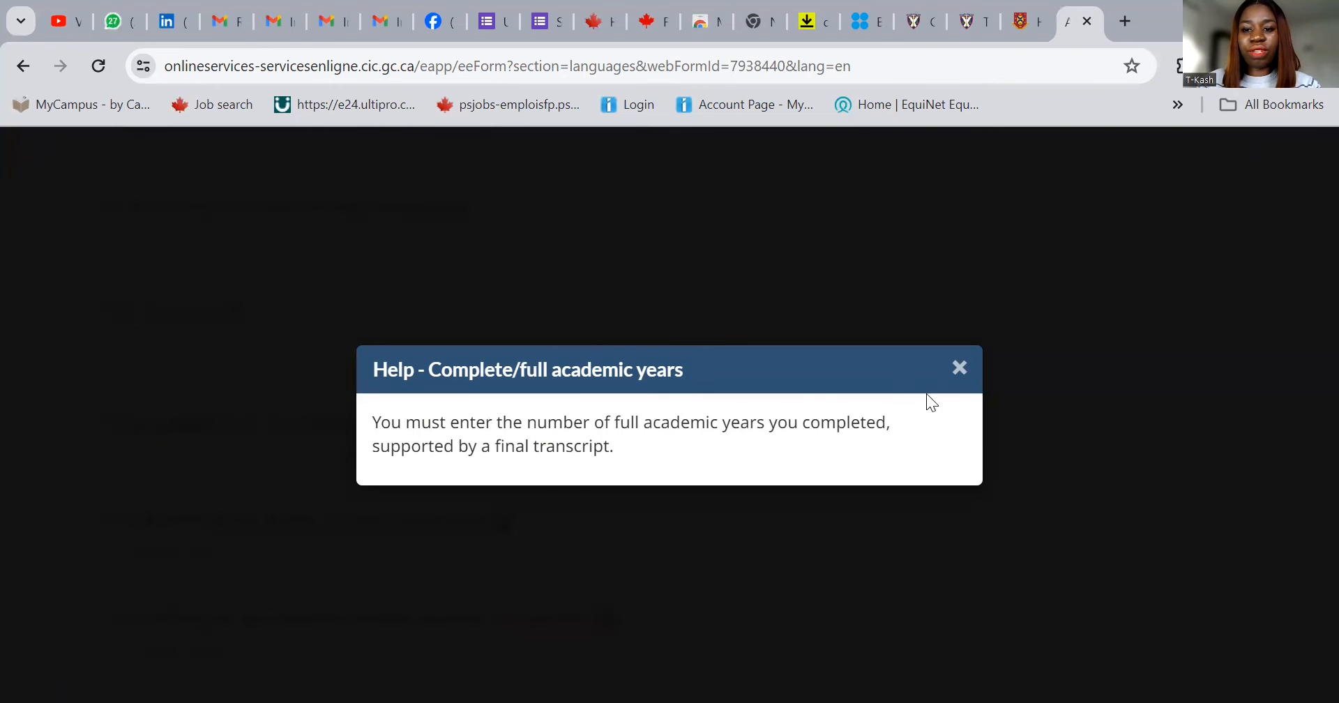
left_click(959, 370)
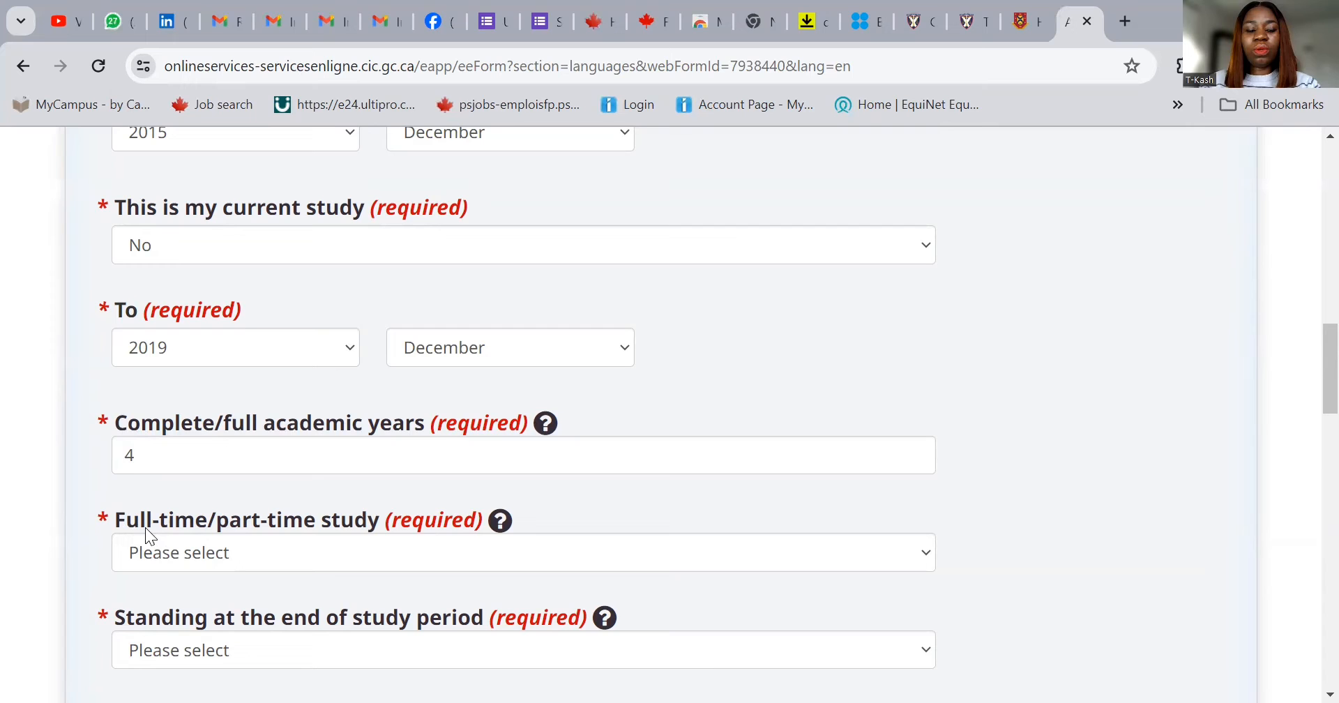
left_click(290, 551)
left_click(255, 608)
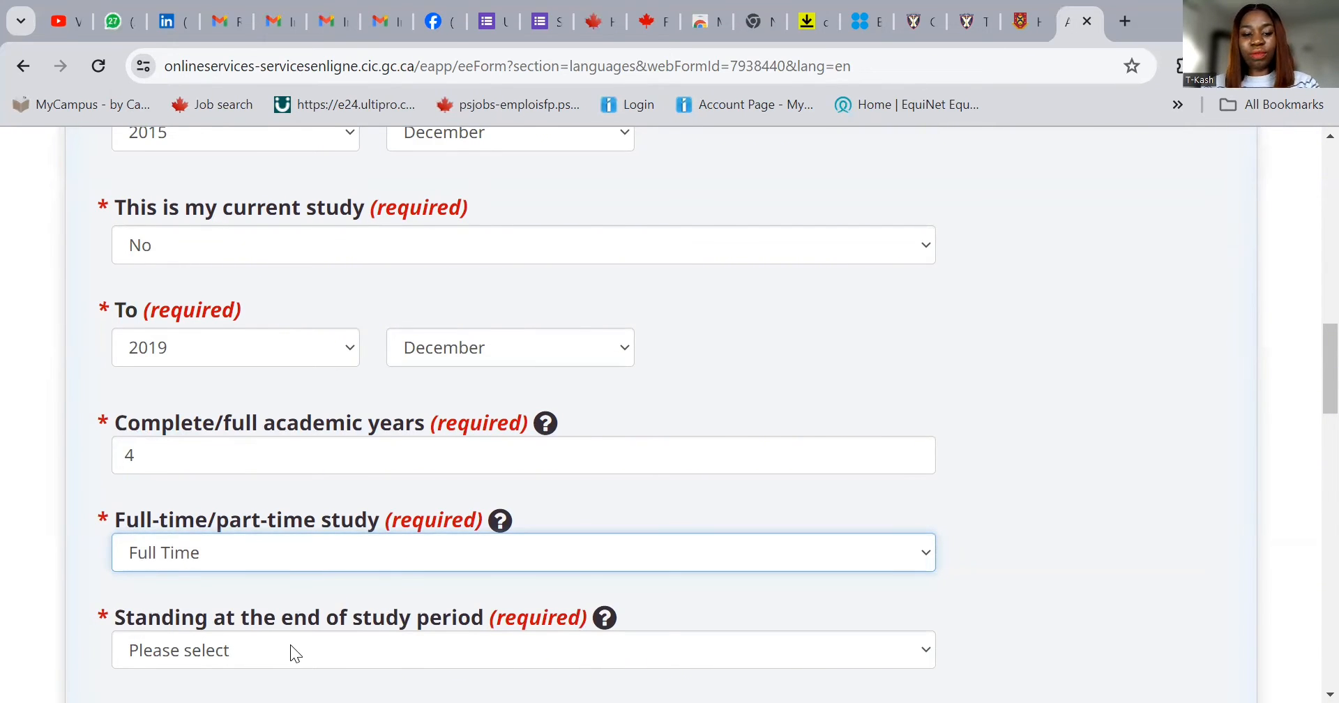
left_click(290, 644)
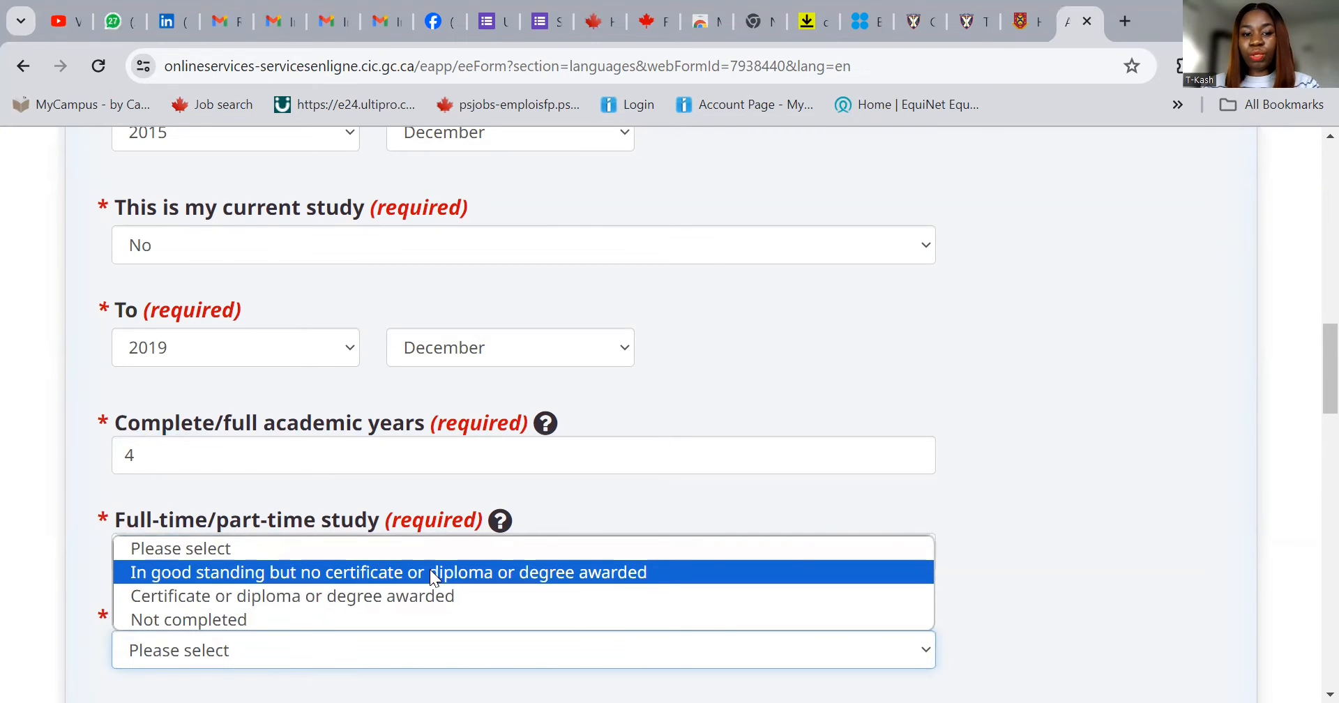
- Record that a degree was awarded and choose Nigeria as the country of study
left_click(343, 597)
scroll(741, 554, "down", 3)
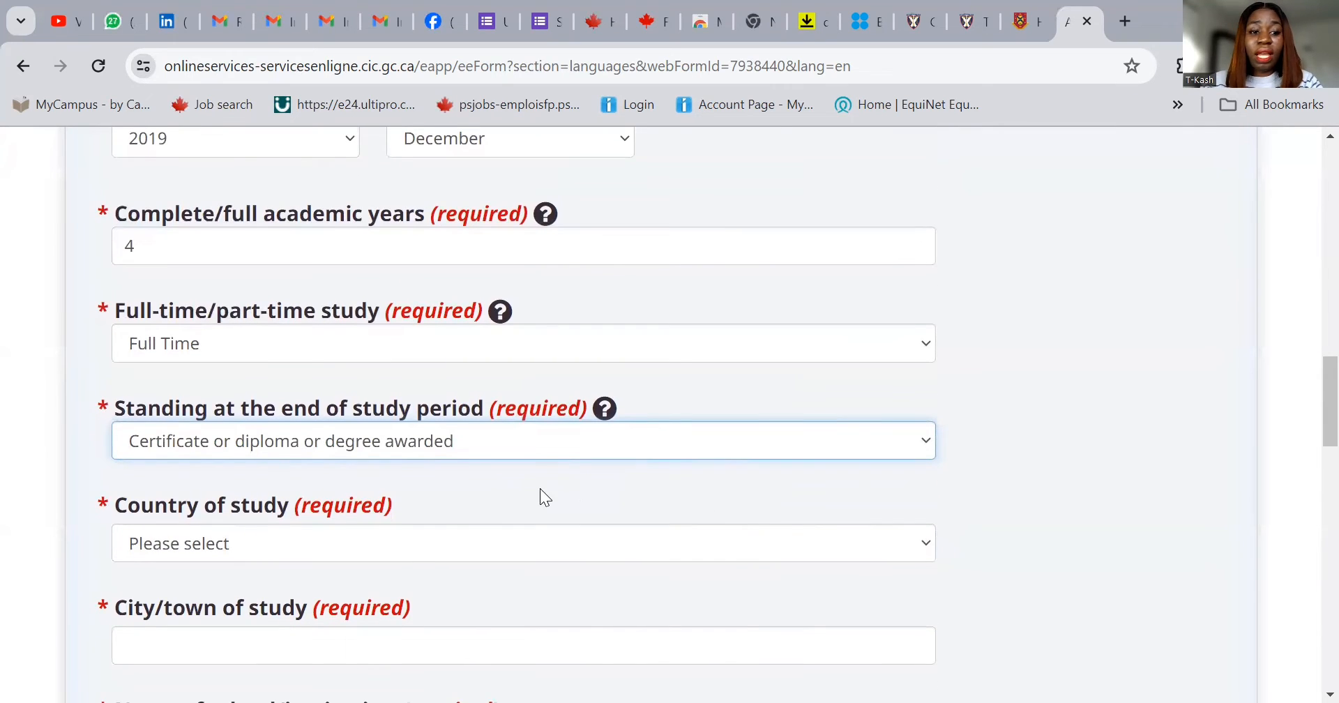
left_click(405, 544)
key("n")
scroll(422, 408, "down", 6)
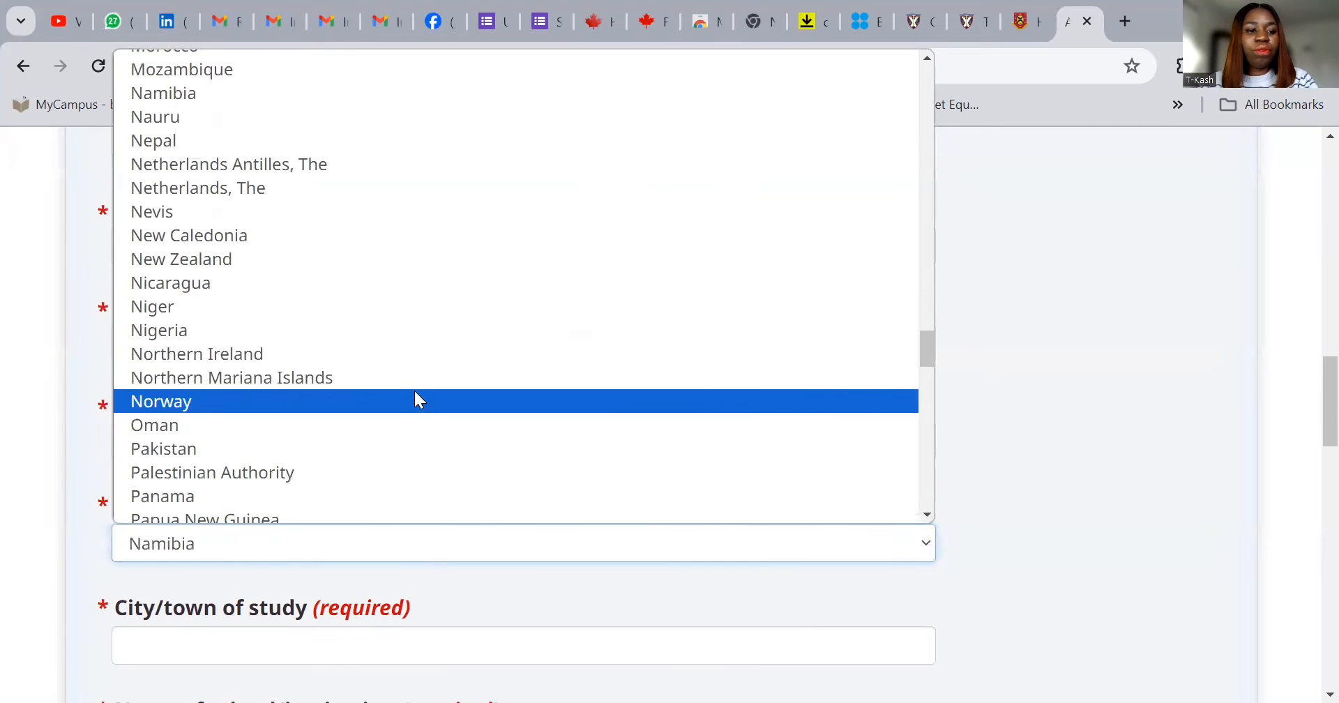
left_click(342, 329)
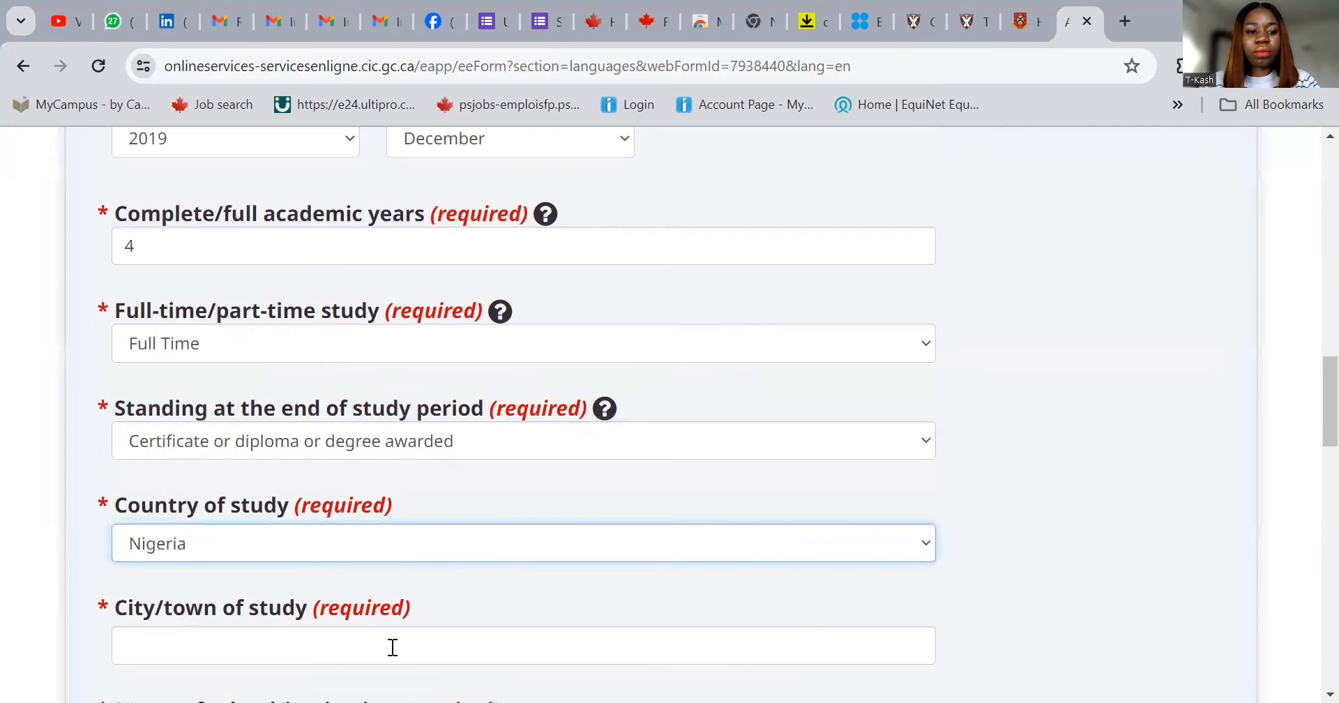
- Enter Lagos as the city and UNIVERSITY OF LAGOS as the school
left_click(356, 645)
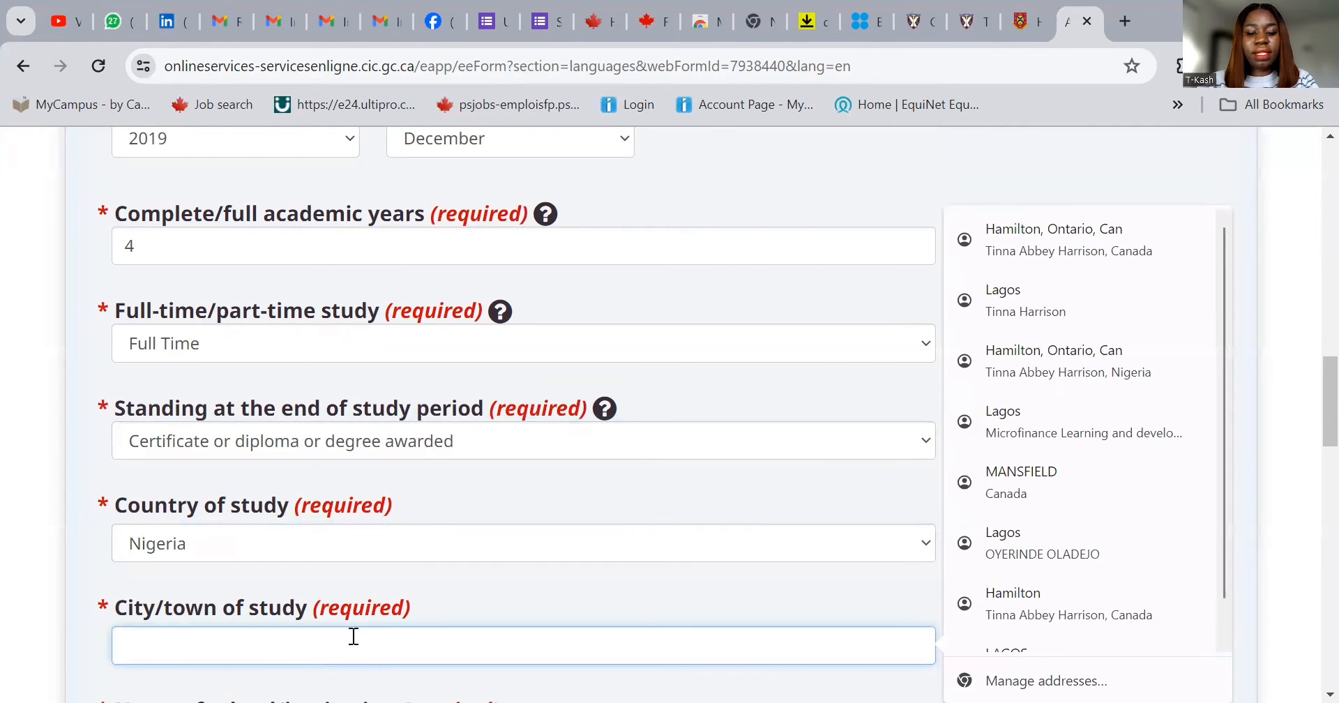
type("Lagos")
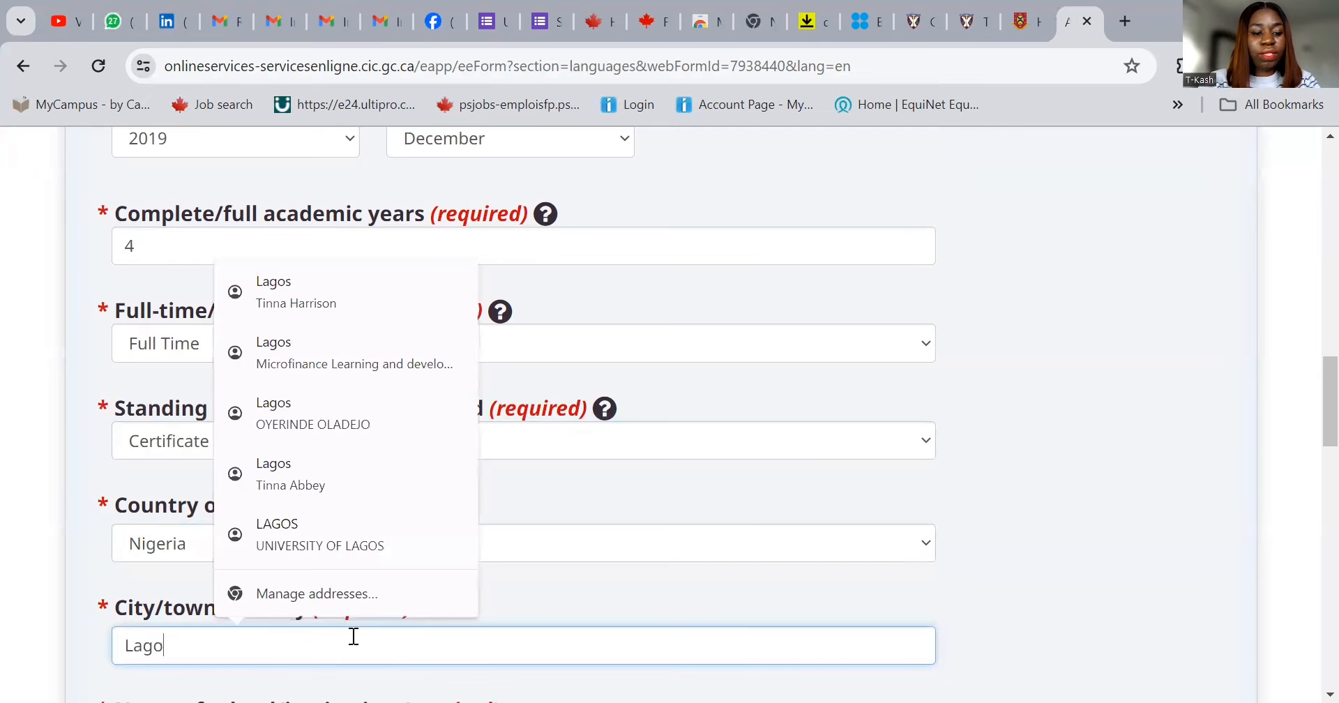
left_click(553, 579)
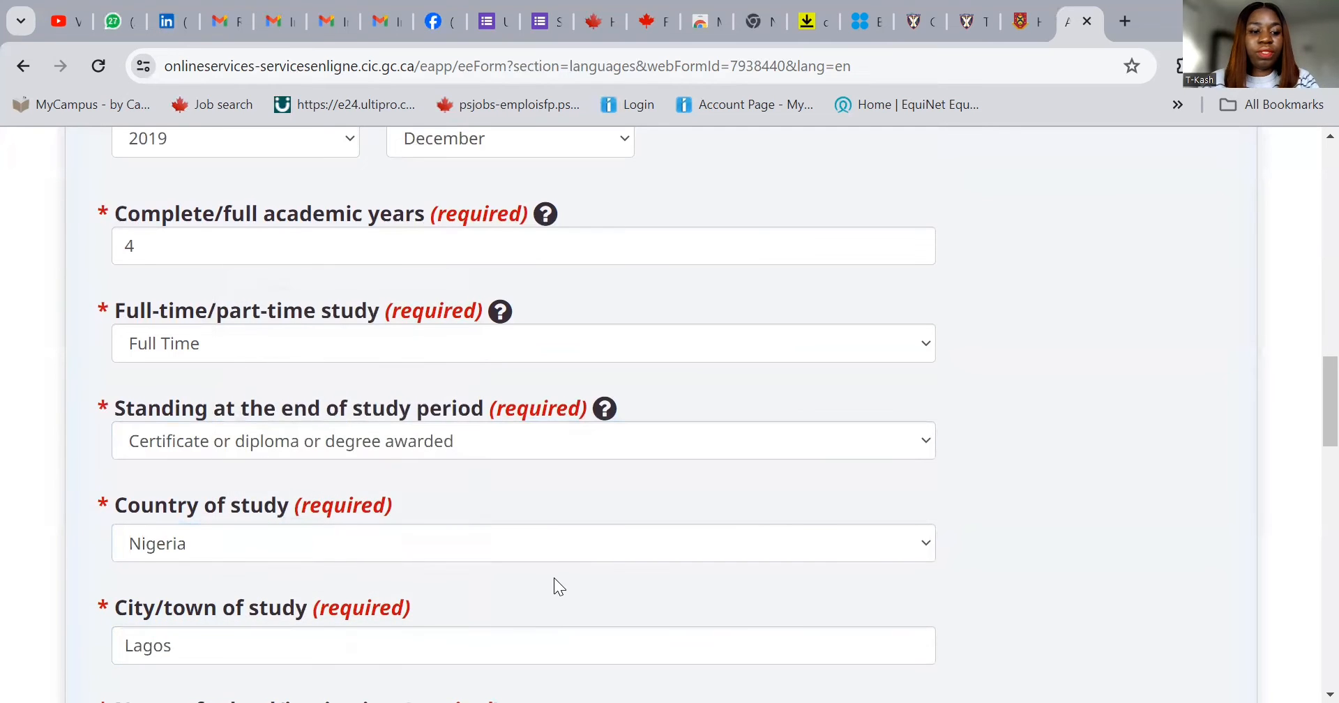
scroll(553, 577, "down", 3)
left_click(396, 545)
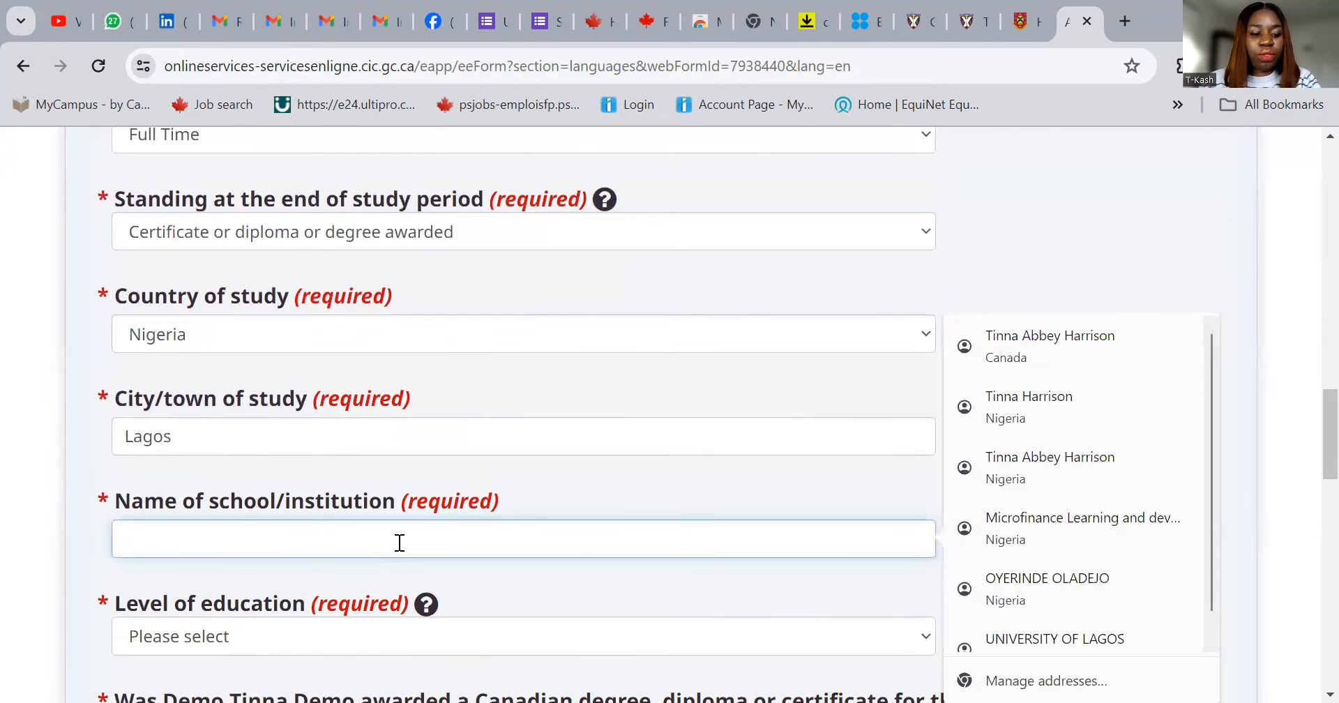
type("Un")
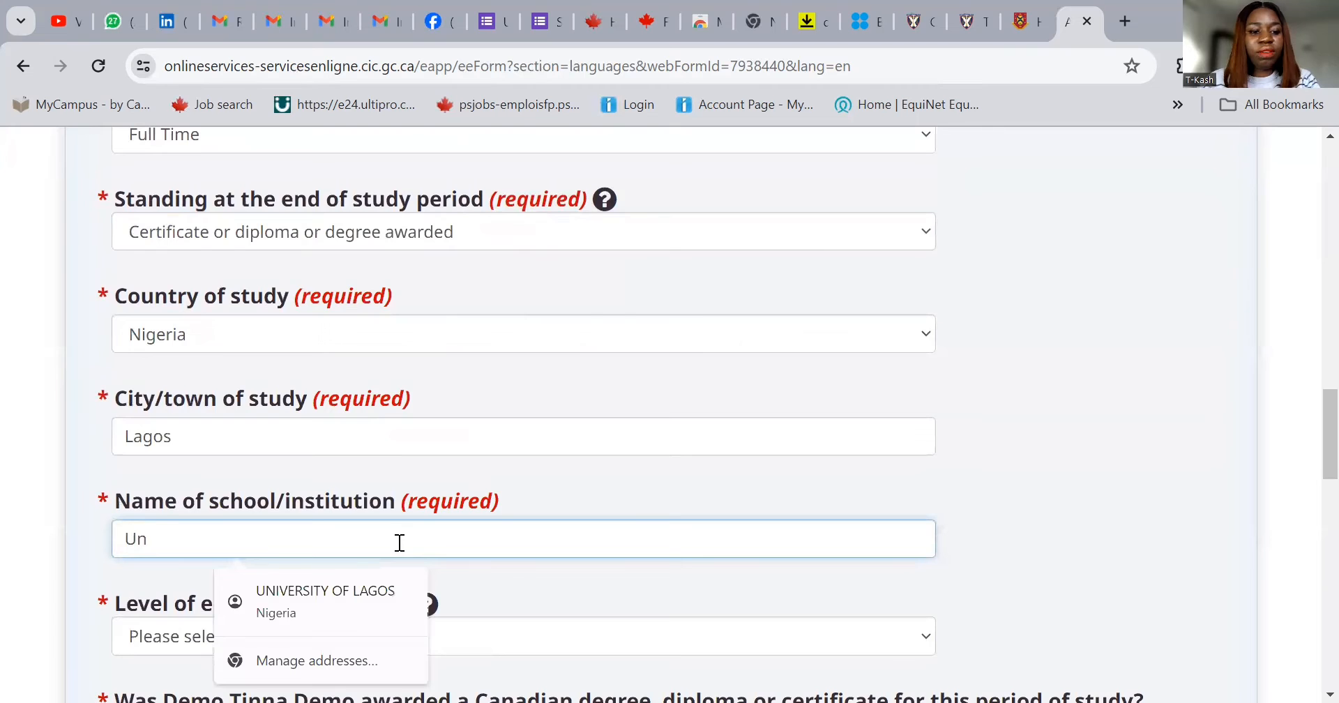
left_click(327, 615)
- Set the education level to Bachelor's degree and answer No to the Canadian degree question
scroll(339, 530, "down", 2)
scroll(339, 530, "down", 1)
left_click(330, 428)
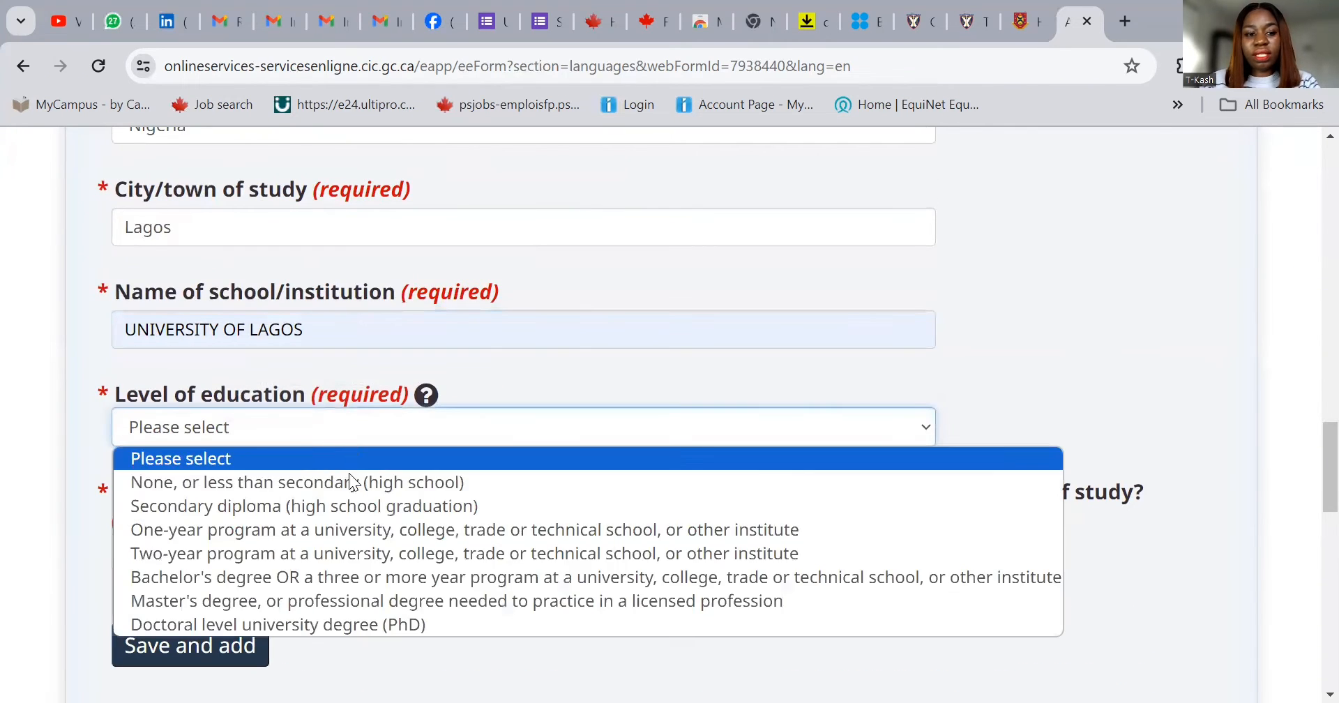
left_click(346, 579)
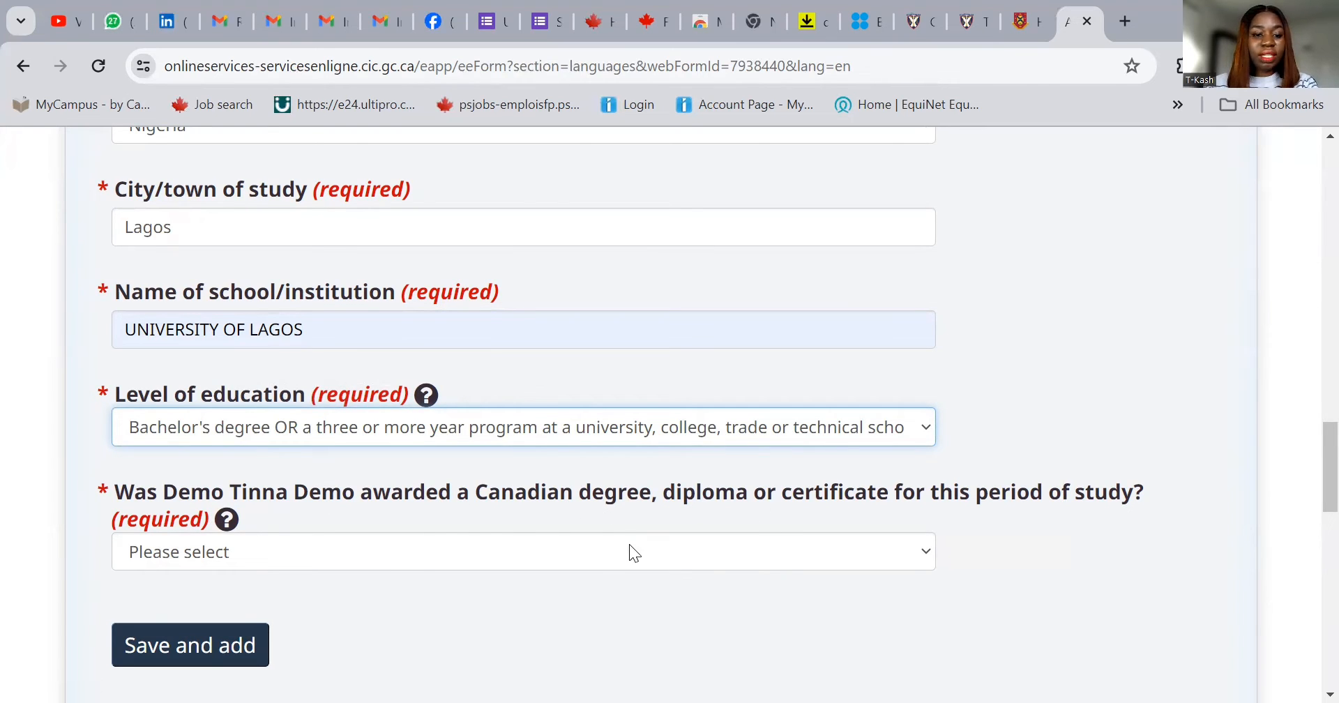
left_click(594, 557)
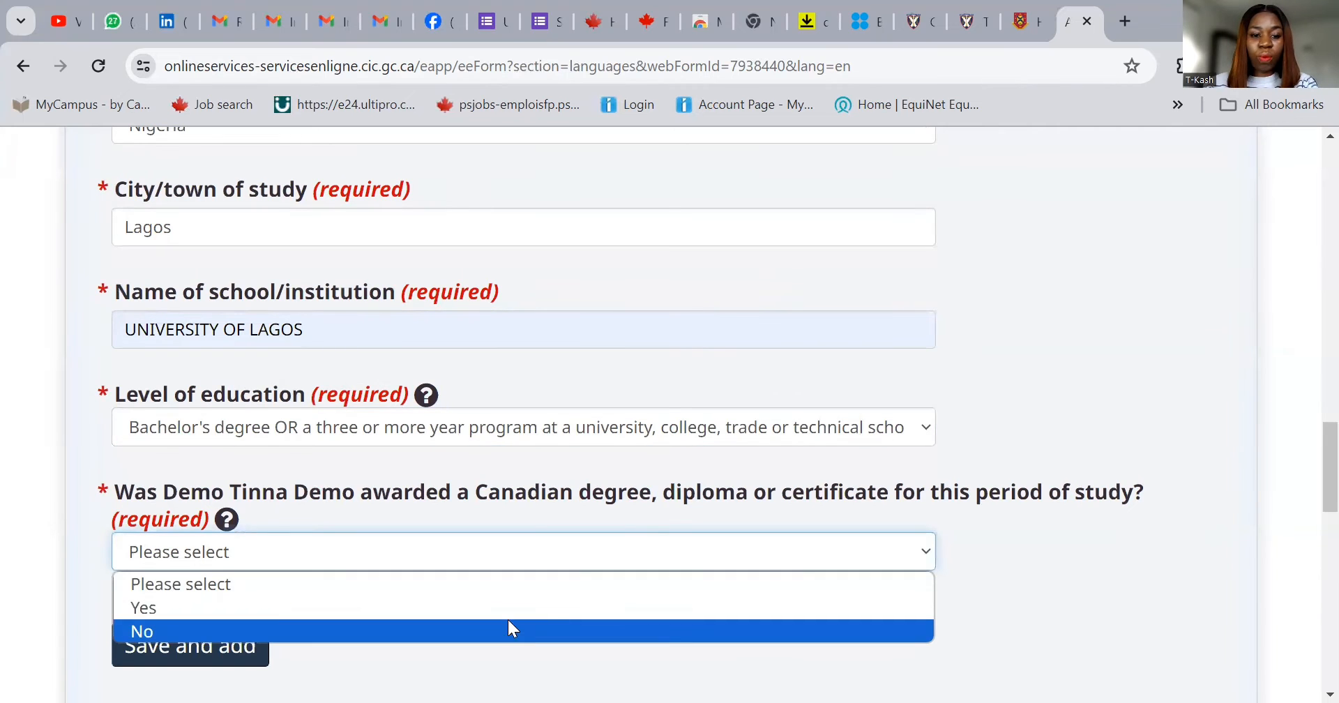
left_click(507, 630)
scroll(502, 600, "down", 3)
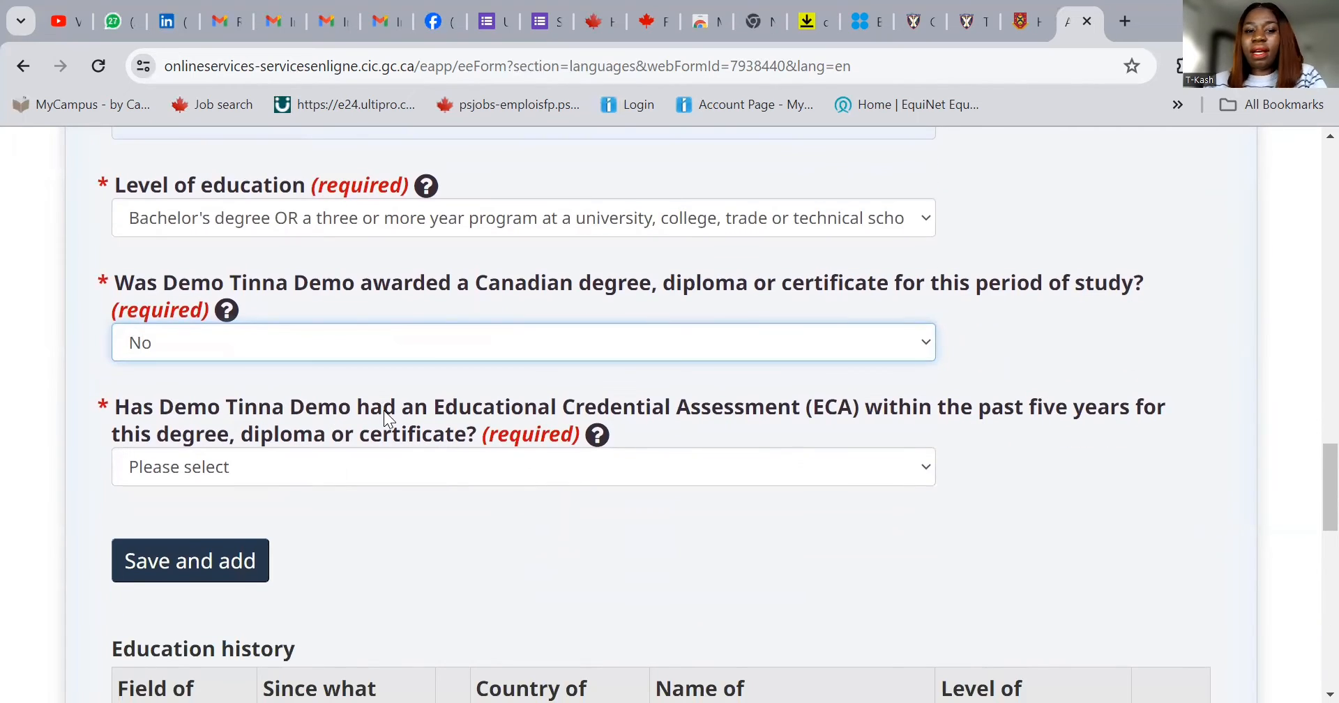
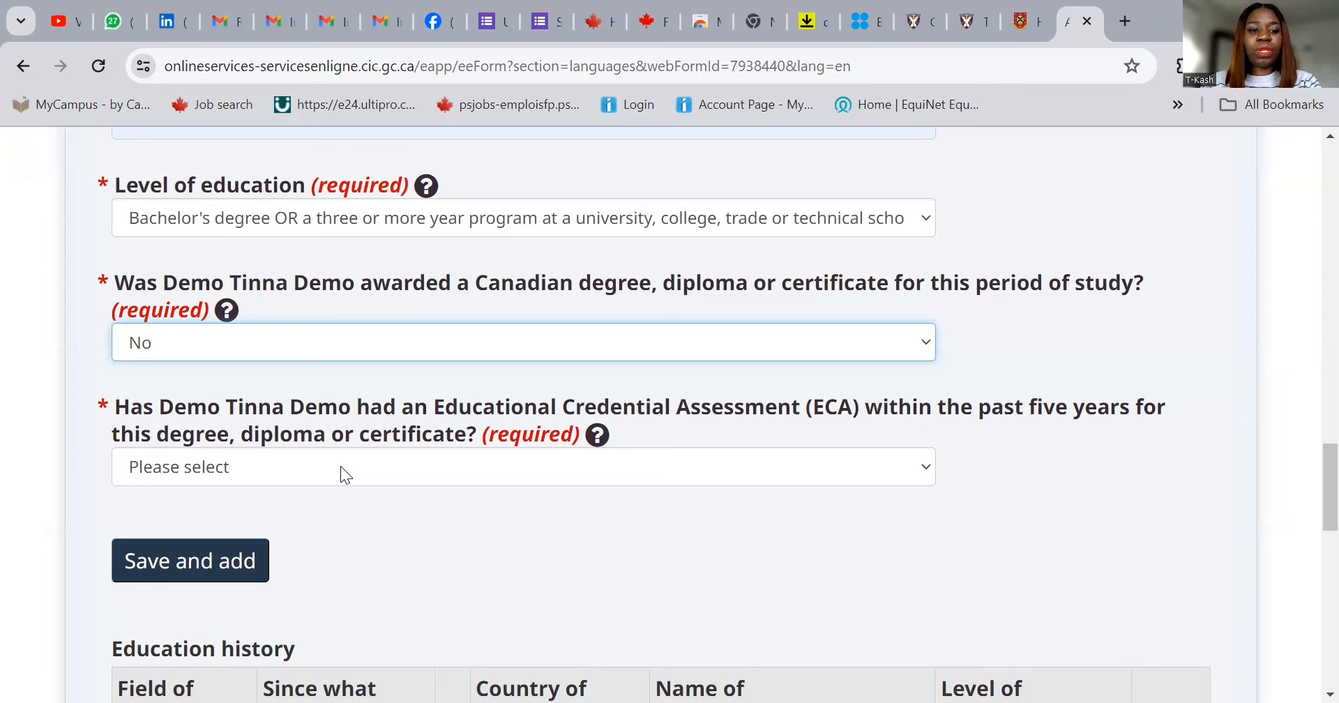
- Answer No to the ECA question and save the bachelor's Business/Commerce study period, 2015-12 to 2019-12, Nigeria
left_click(340, 469)
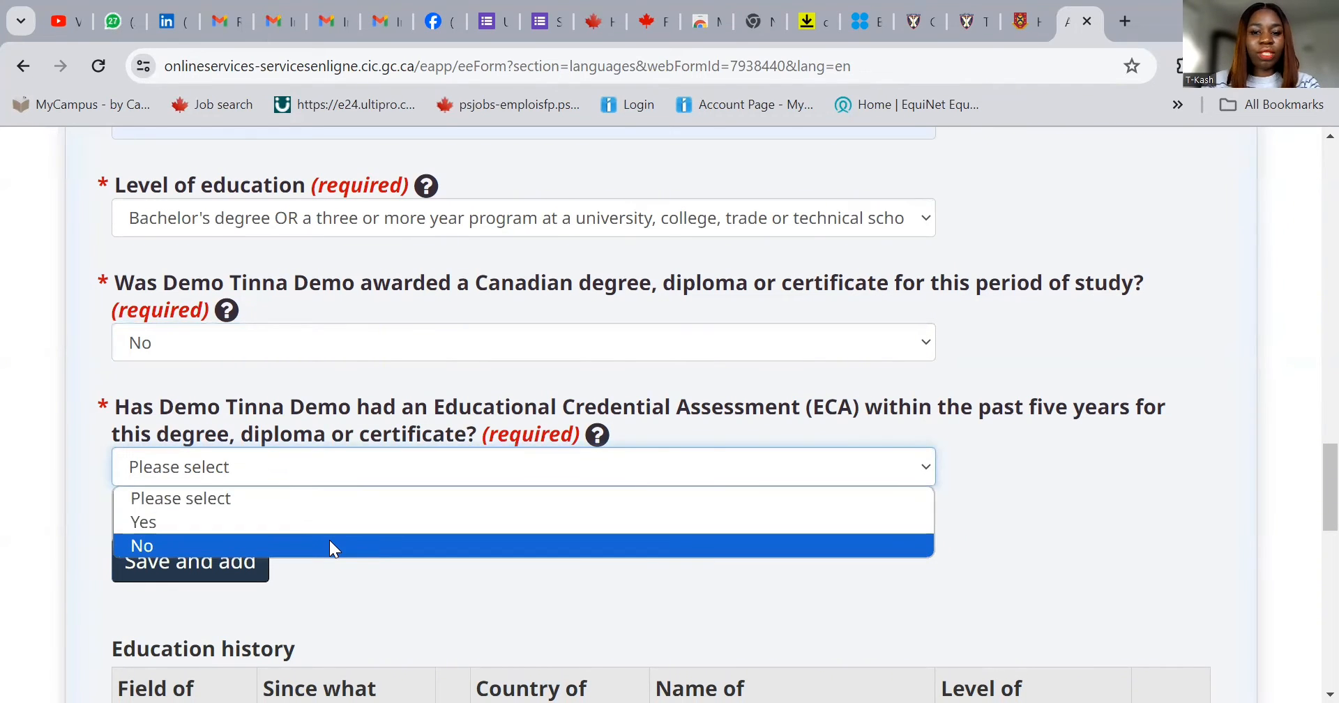
left_click(329, 547)
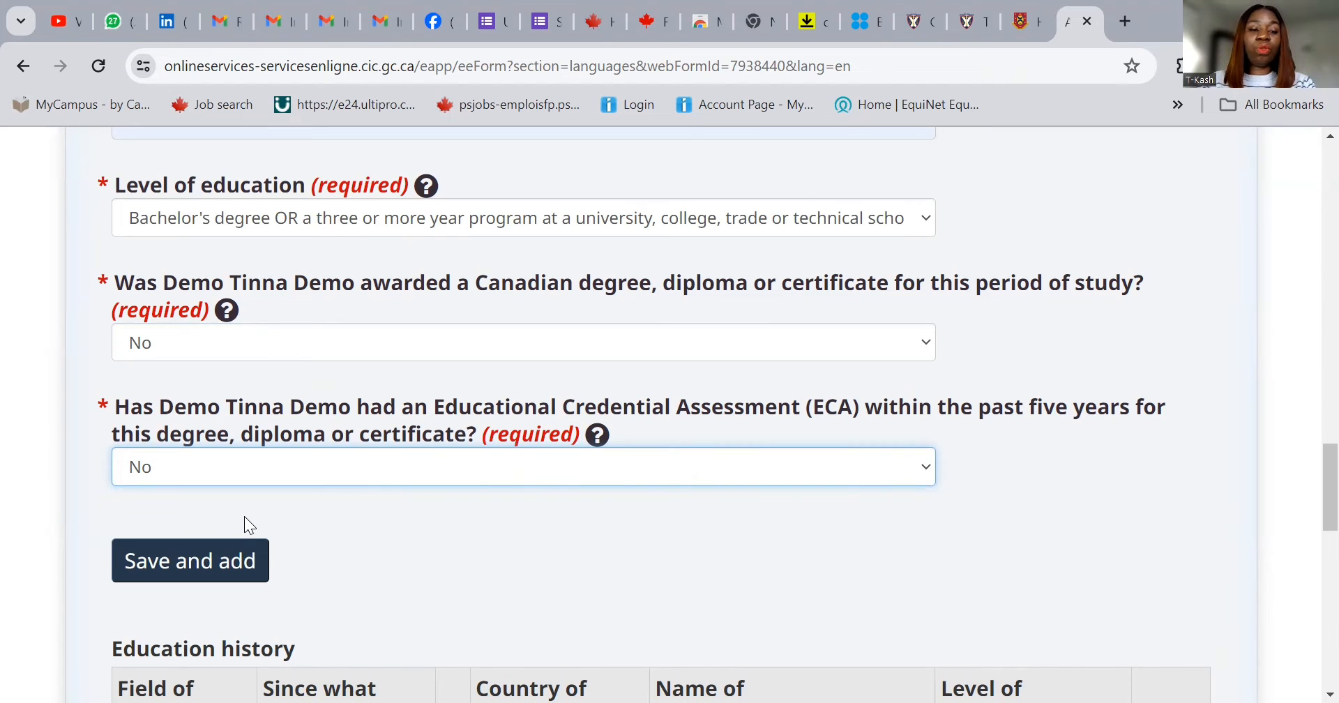
left_click(224, 567)
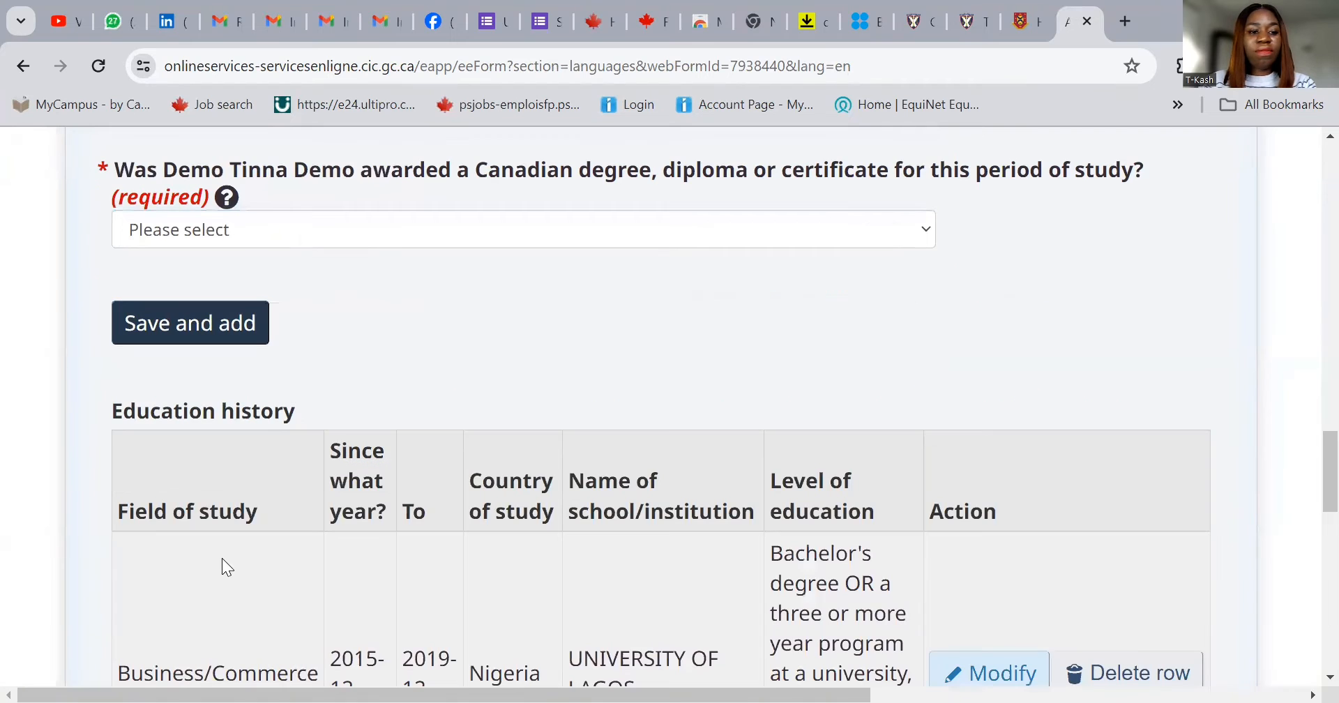
scroll(1096, 381, "down", 5)
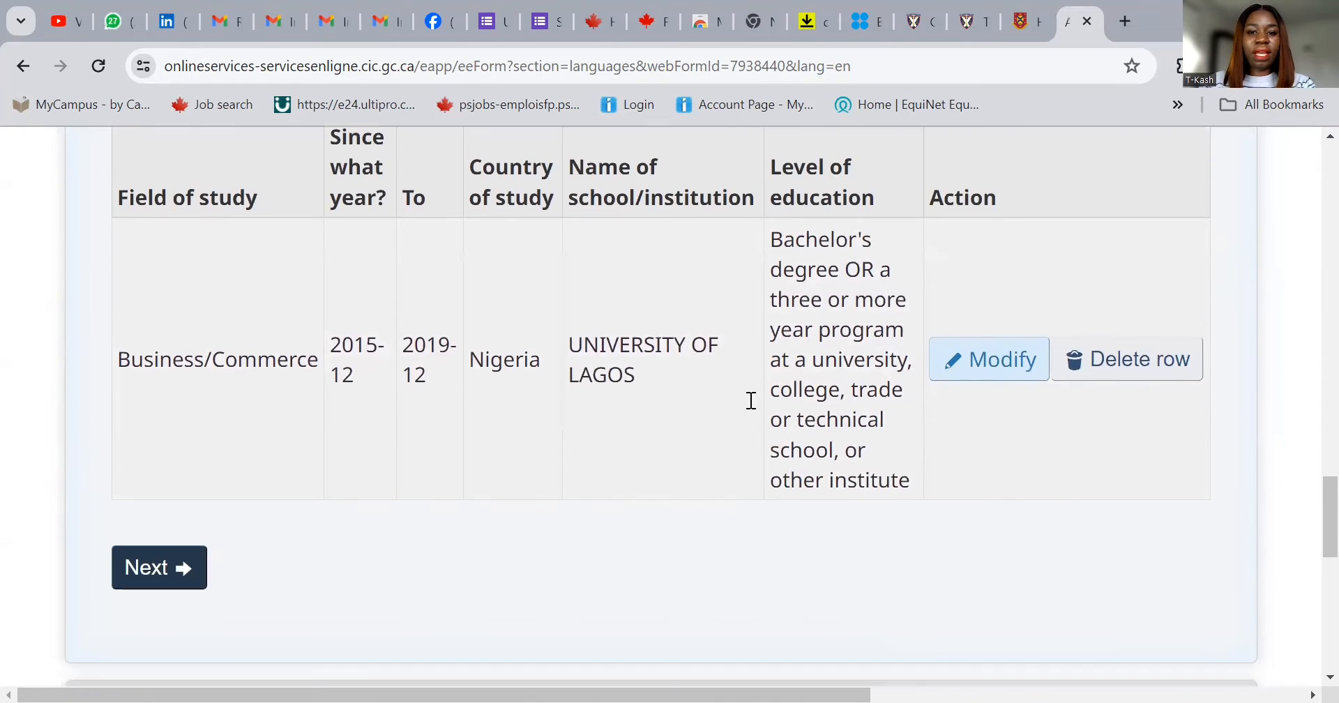
scroll(865, 360, "up", 10)
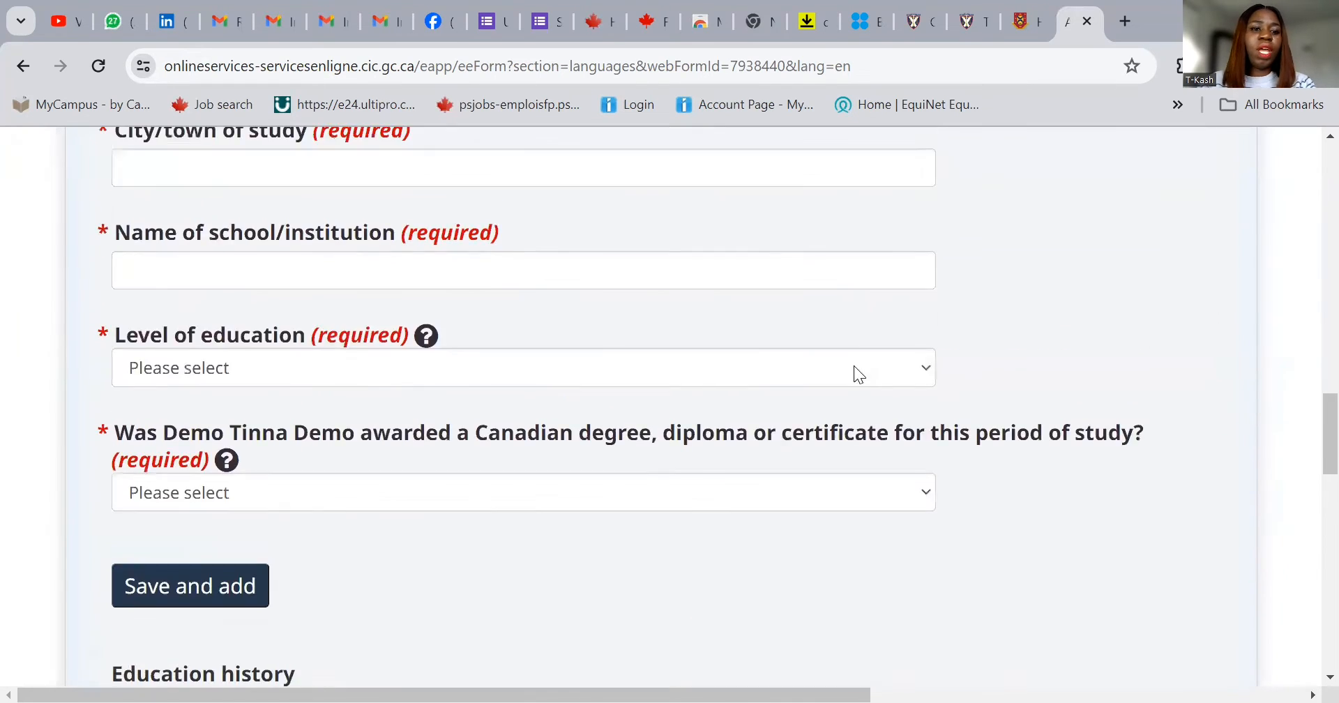
scroll(834, 367, "up", 6)
scroll(917, 380, "down", 7)
scroll(932, 379, "down", 12)
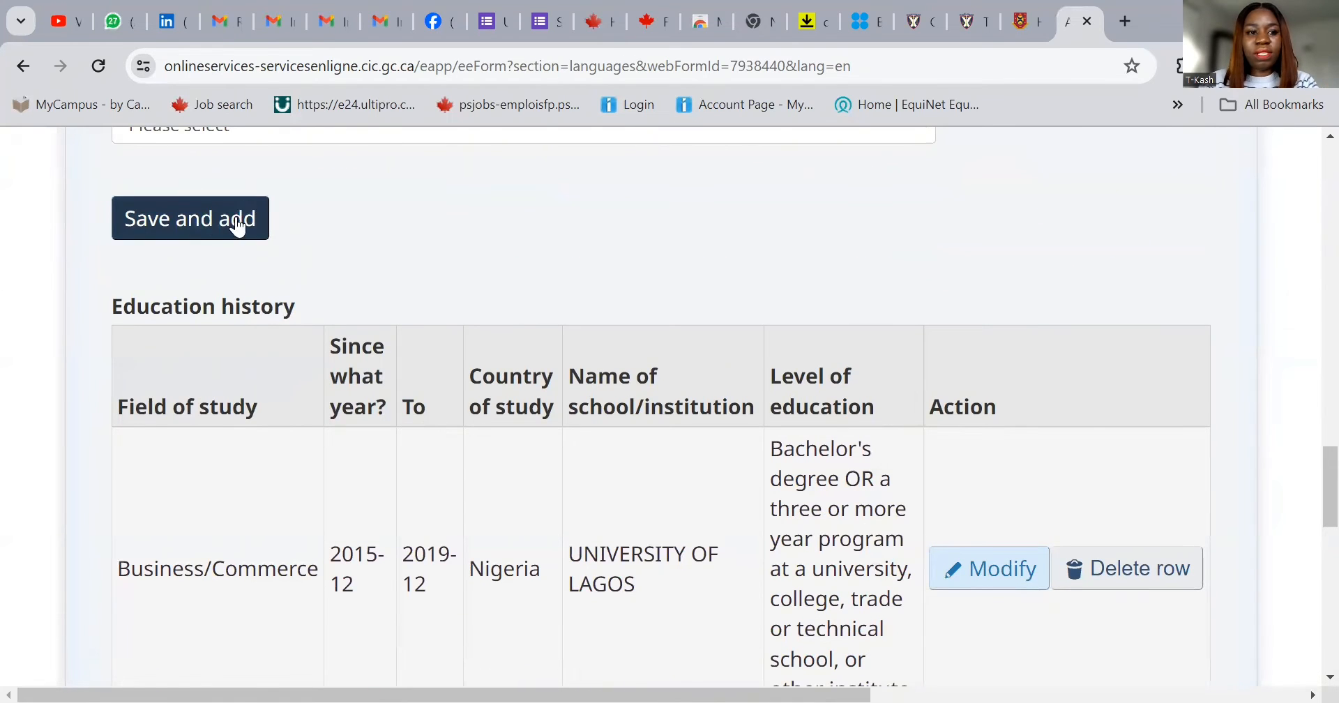
scroll(547, 226, "up", 5)
scroll(546, 229, "up", 8)
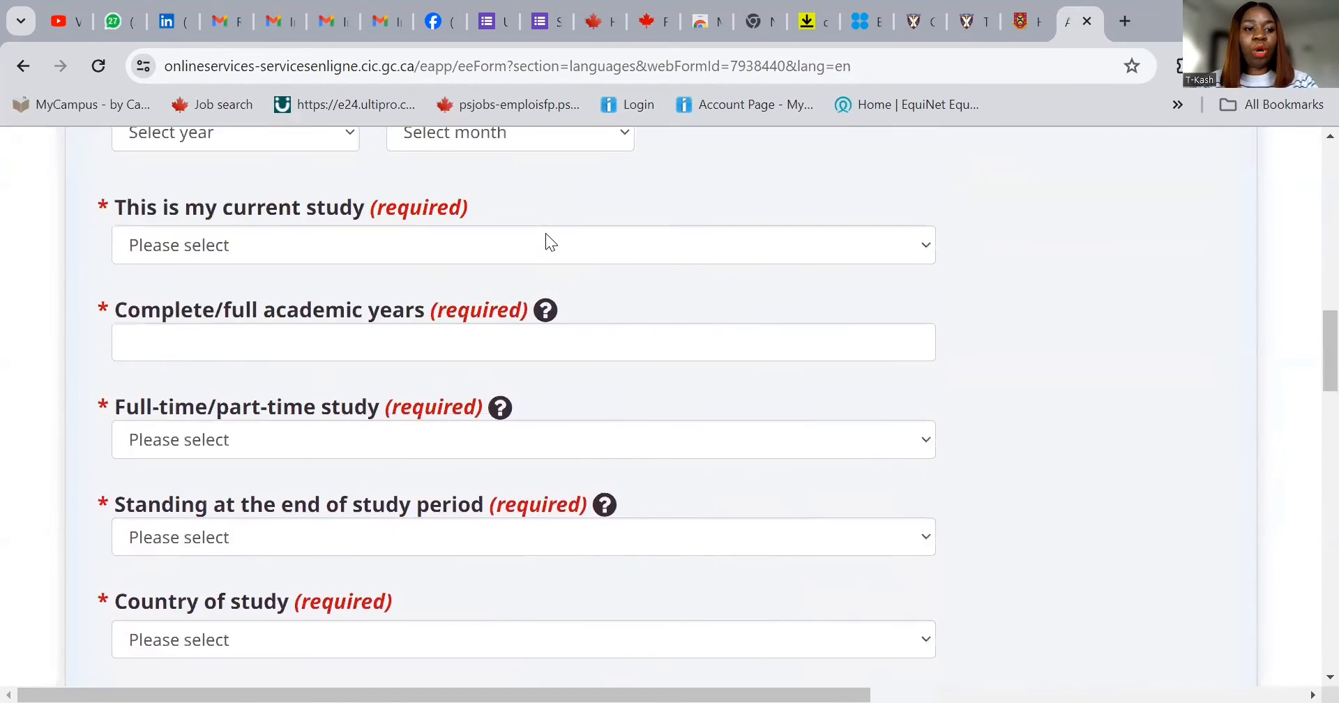
scroll(438, 240, "up", 3)
scroll(438, 240, "up", 3)
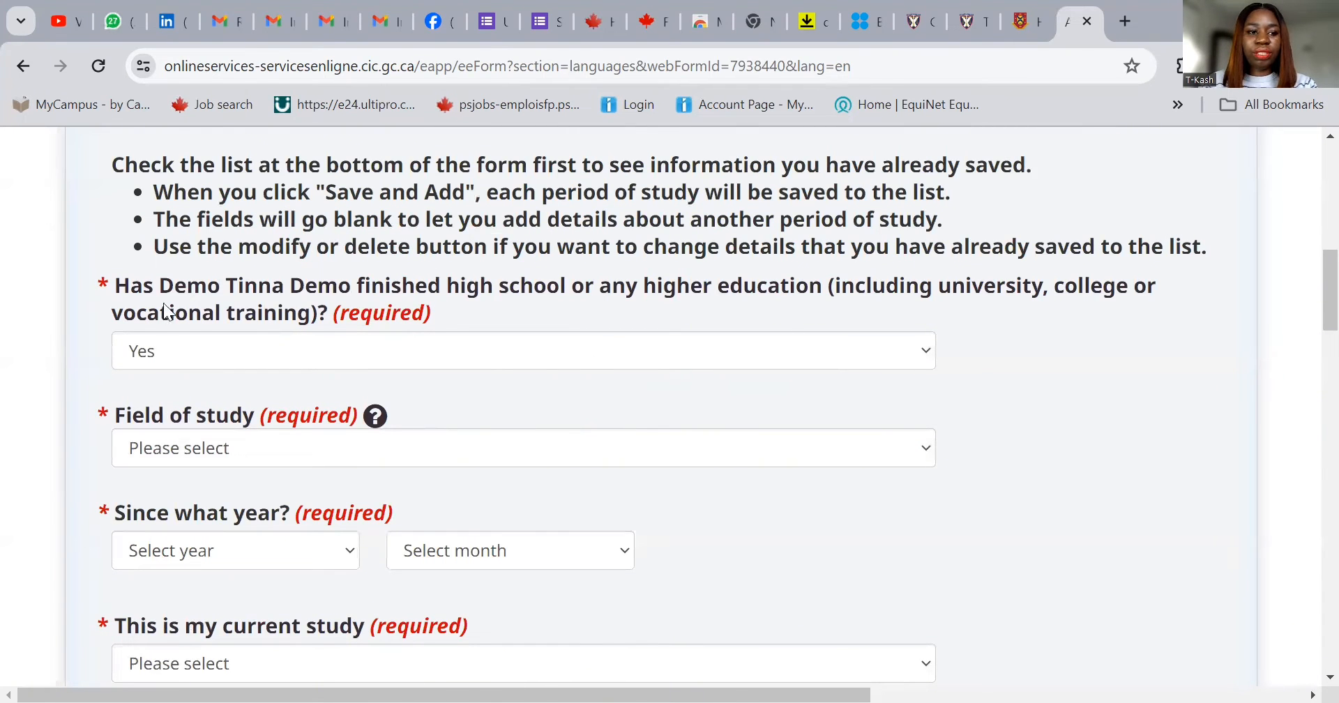
- Choose Business/Commerce as the field of study, starting January 2021
left_click(258, 445)
left_click(265, 95)
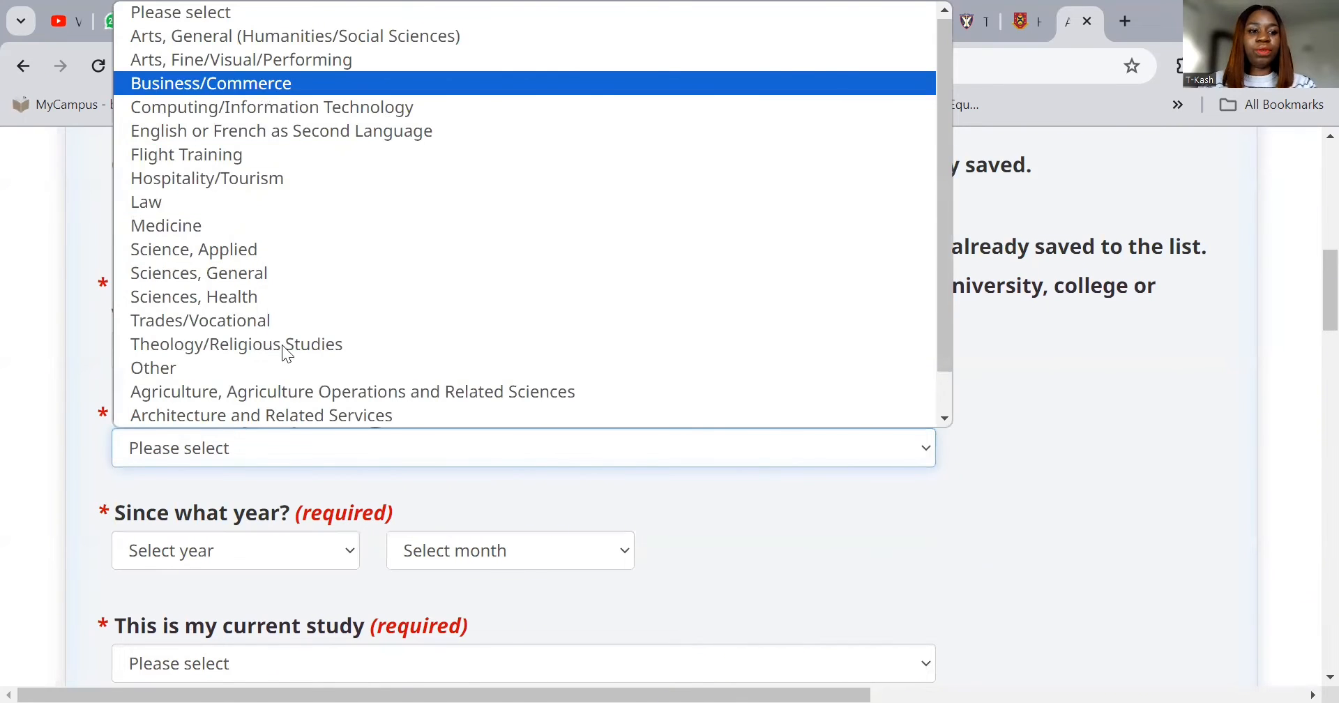
scroll(438, 476, "down", 2)
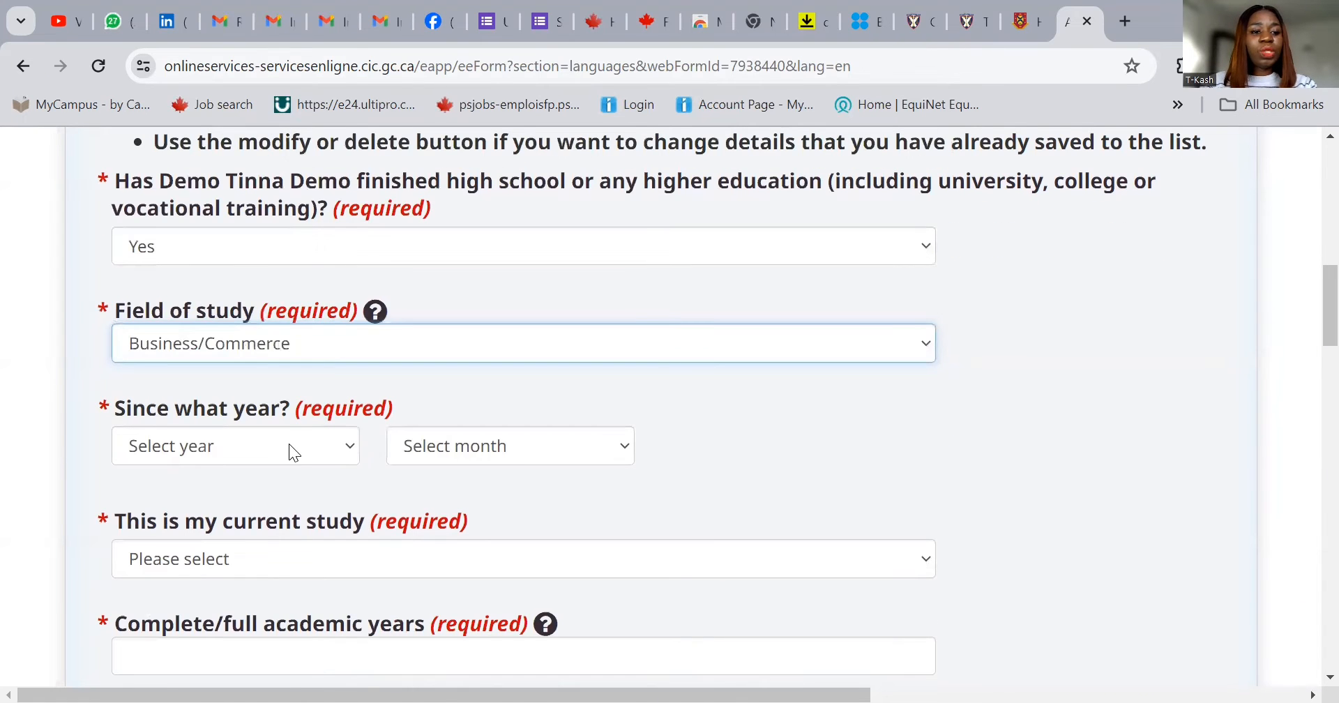
left_click(289, 445)
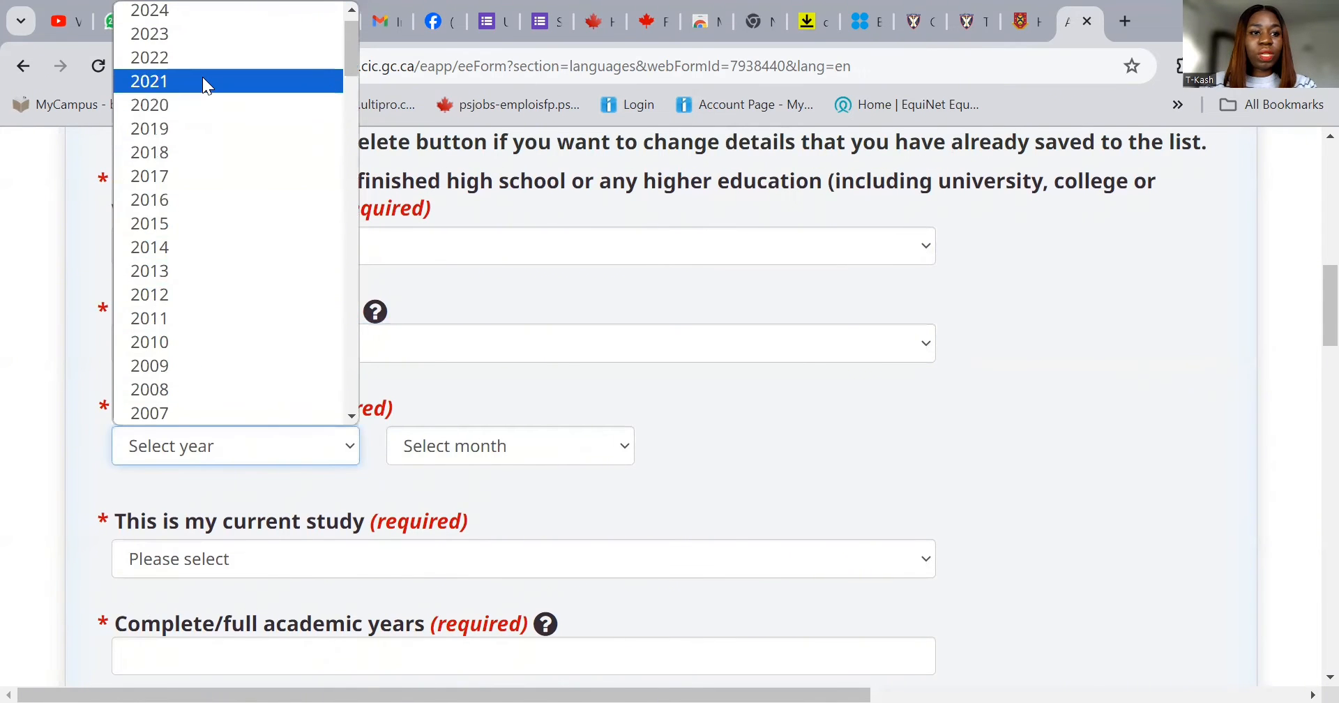
left_click(206, 82)
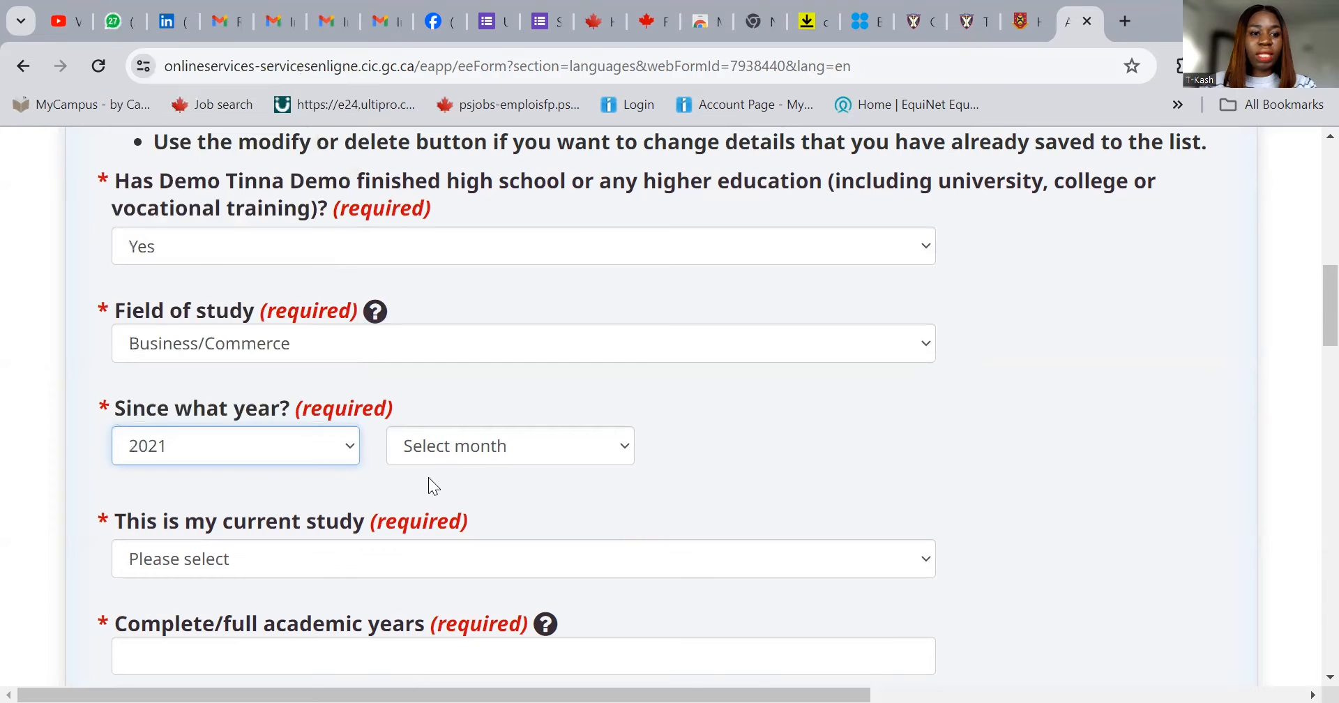
left_click(488, 446)
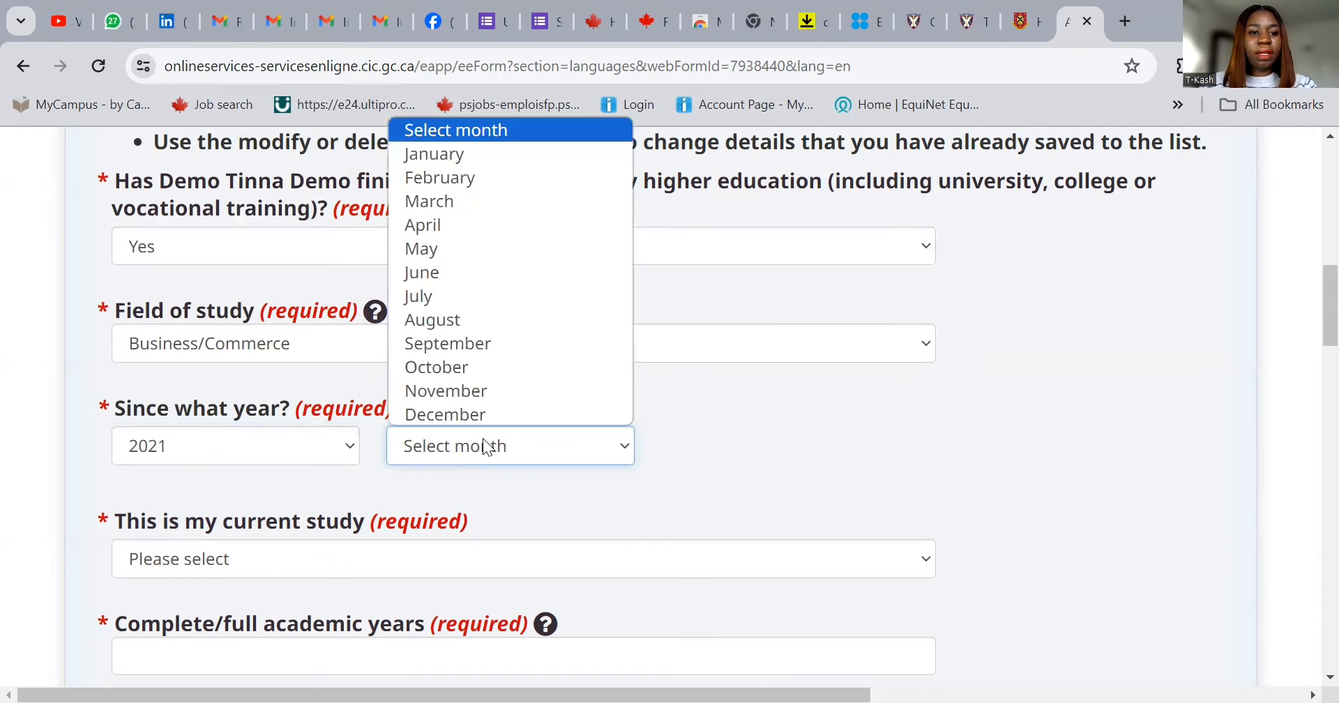
left_click(447, 159)
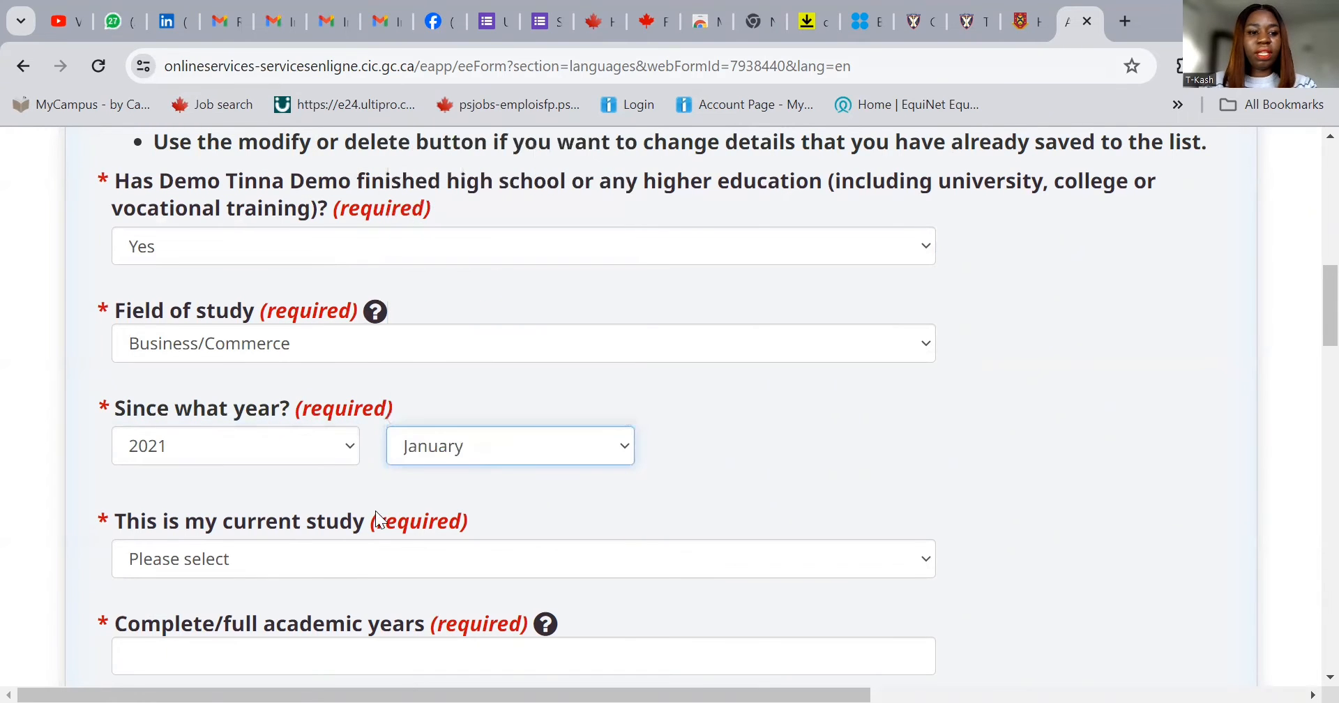
- Mark it as not a current study, ending December 2023
left_click(325, 560)
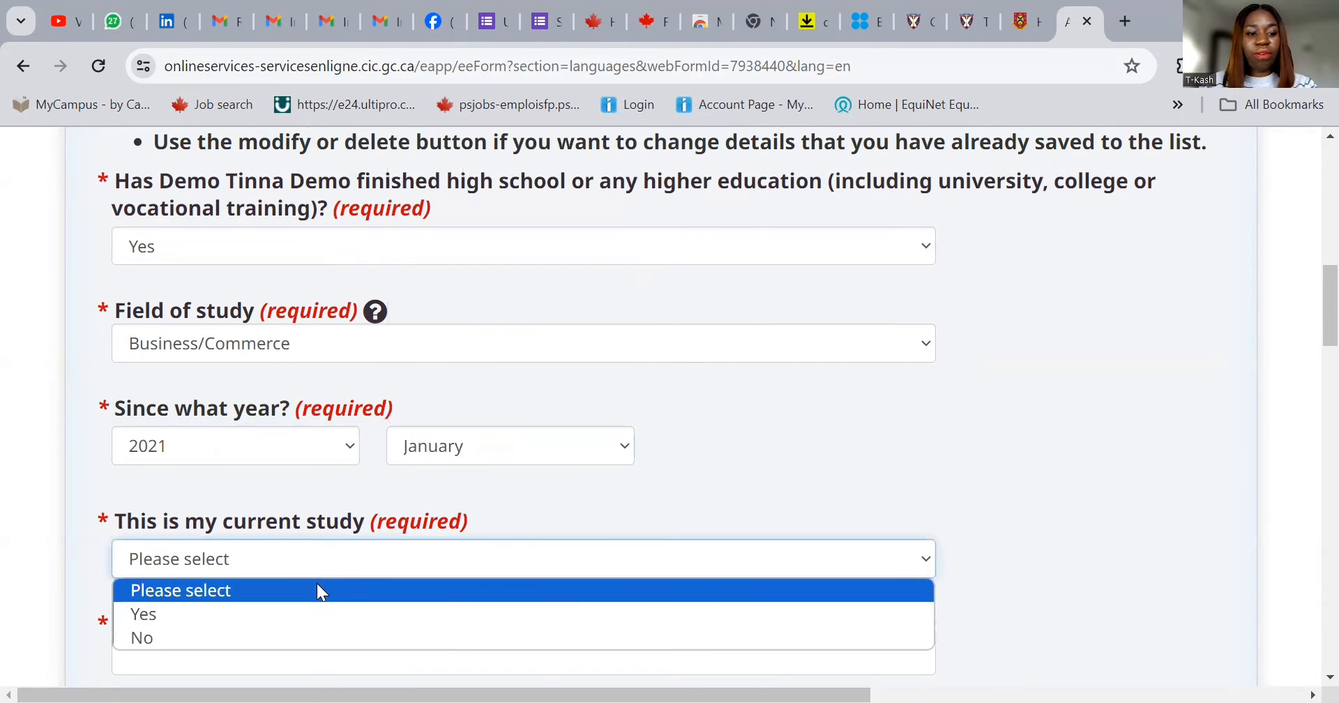
left_click(293, 636)
scroll(559, 484, "down", 3)
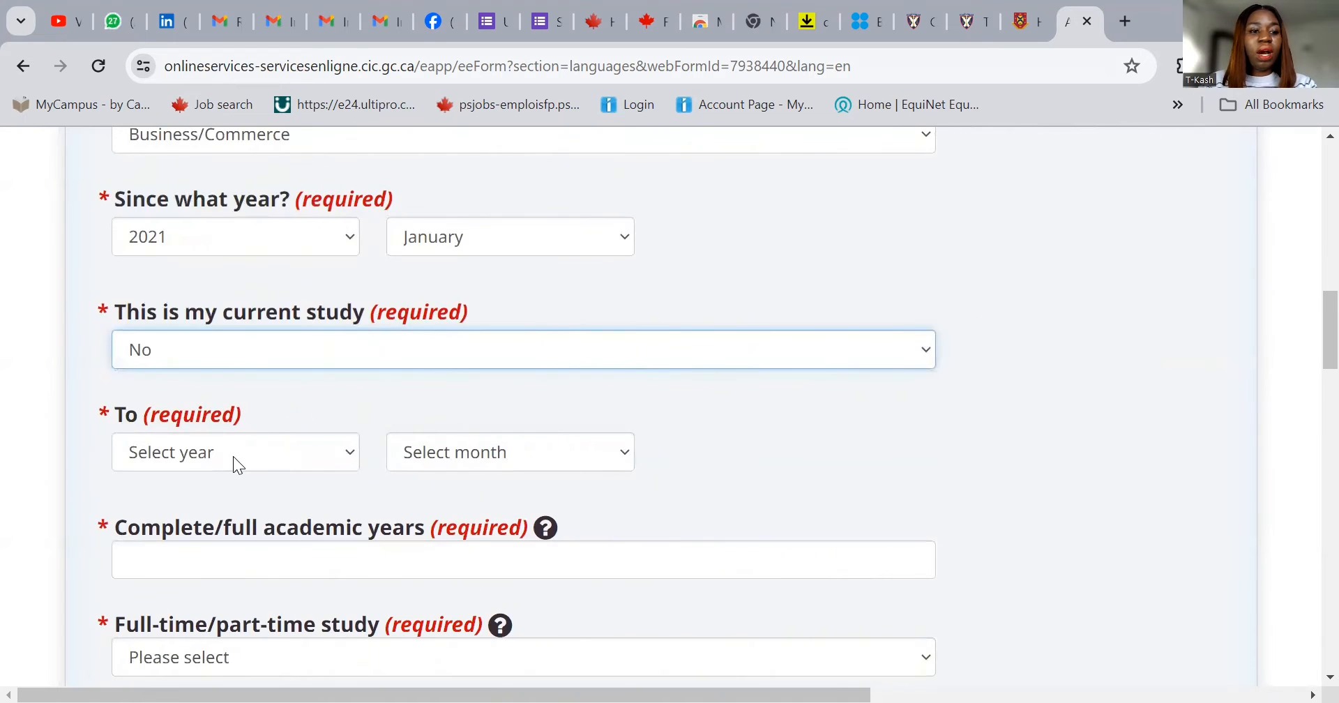
left_click(233, 456)
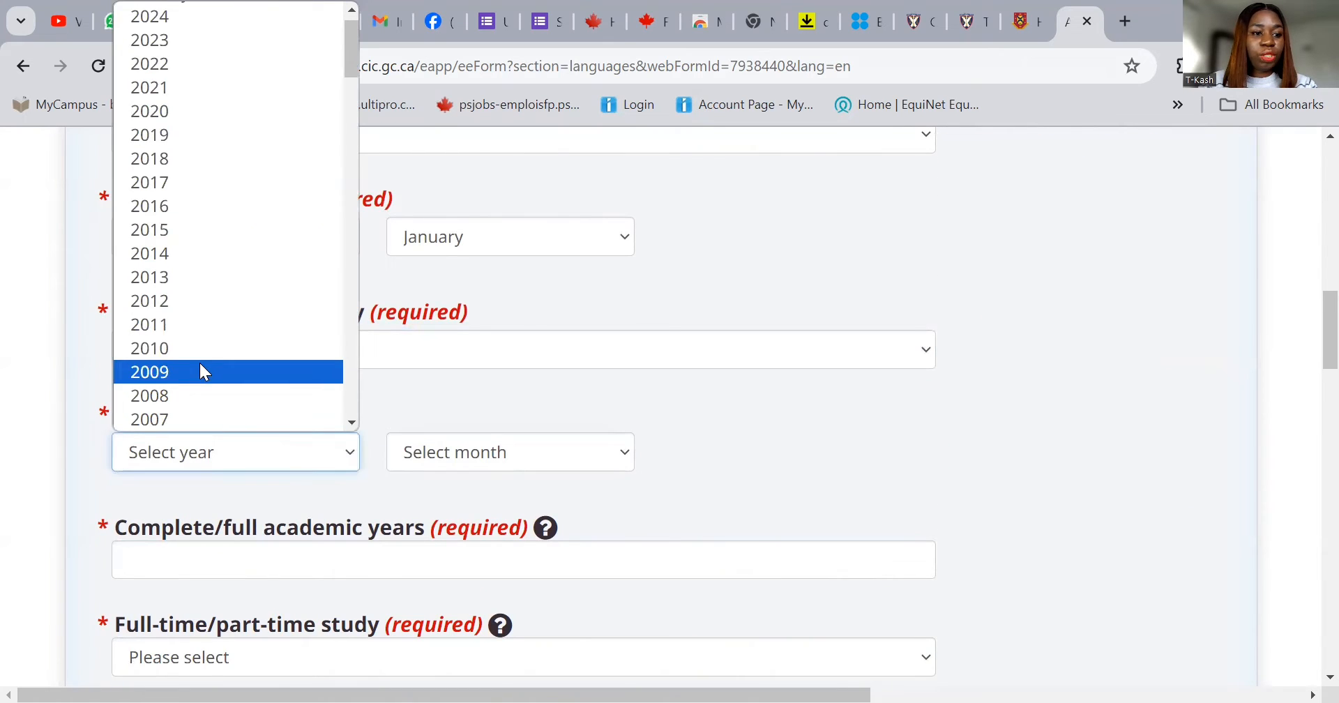
left_click(174, 40)
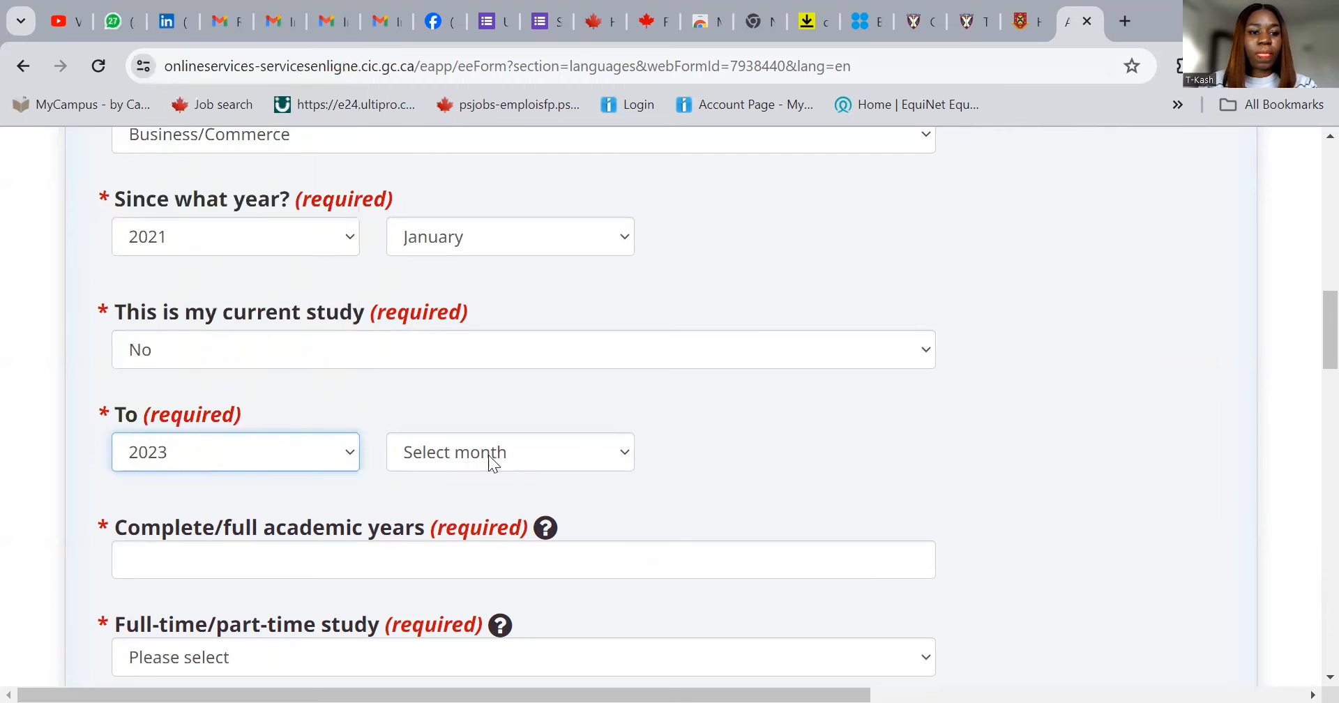
left_click(510, 452)
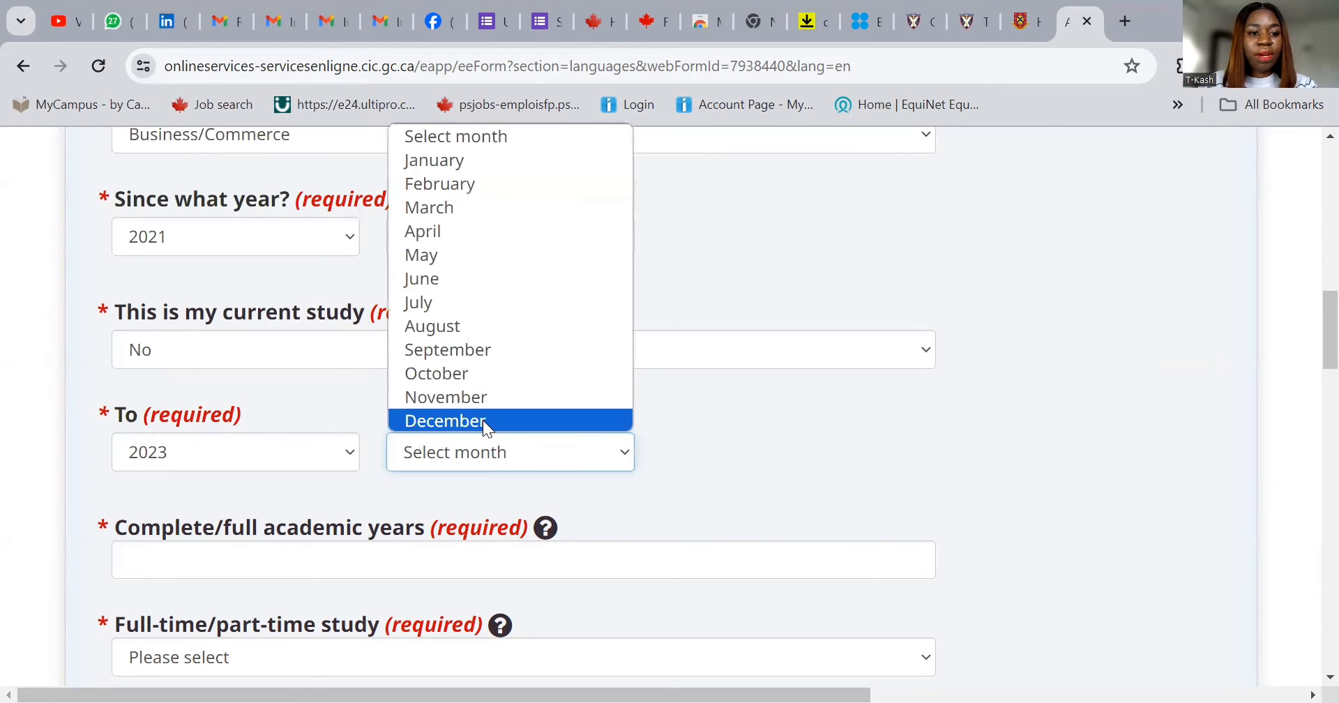
left_click(483, 420)
- Enter 2 complete academic years, Full Time, with a certificate, diploma or degree awarded
left_click(270, 558)
type("2")
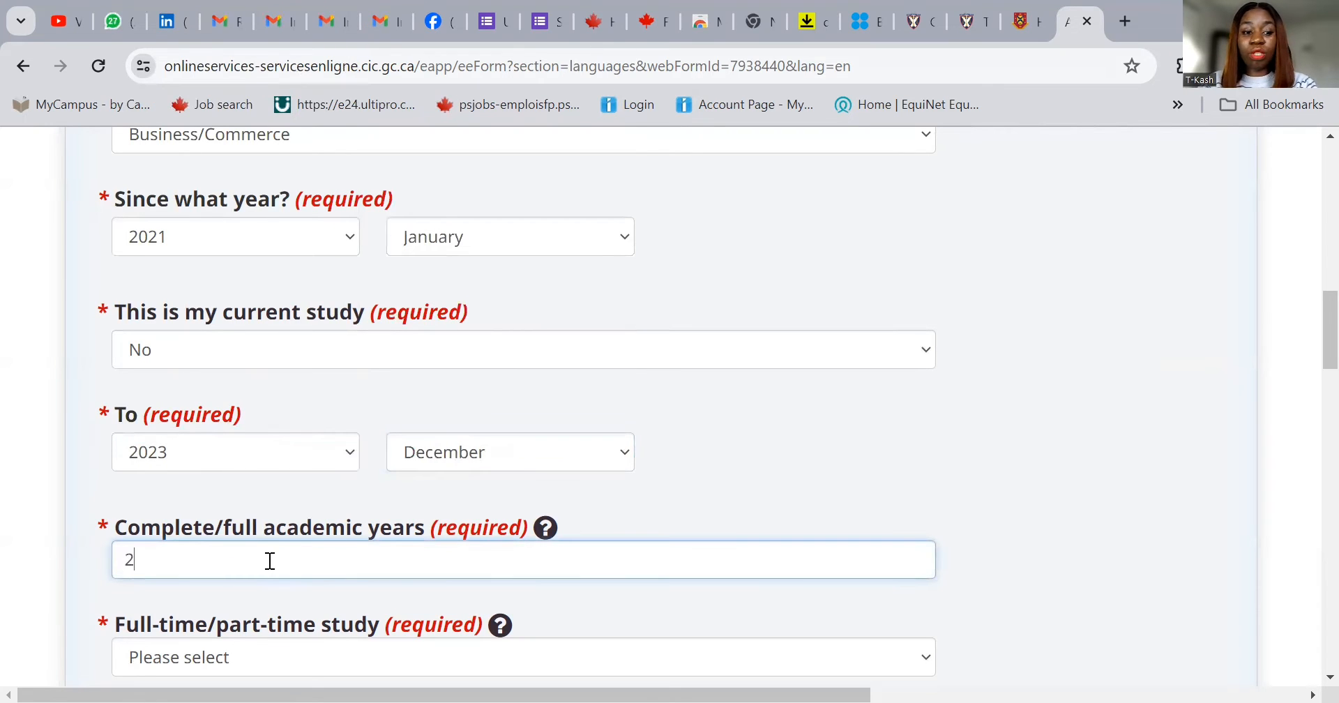
scroll(283, 556, "down", 1)
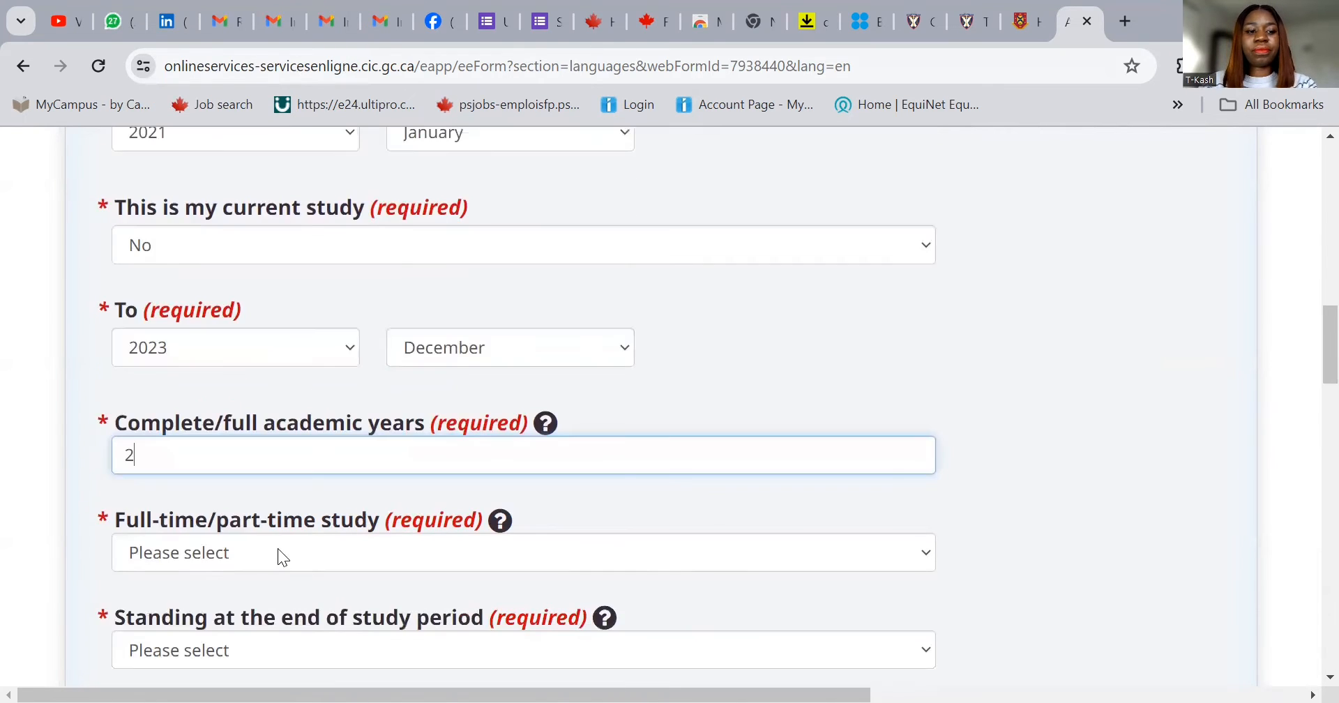
left_click(180, 551)
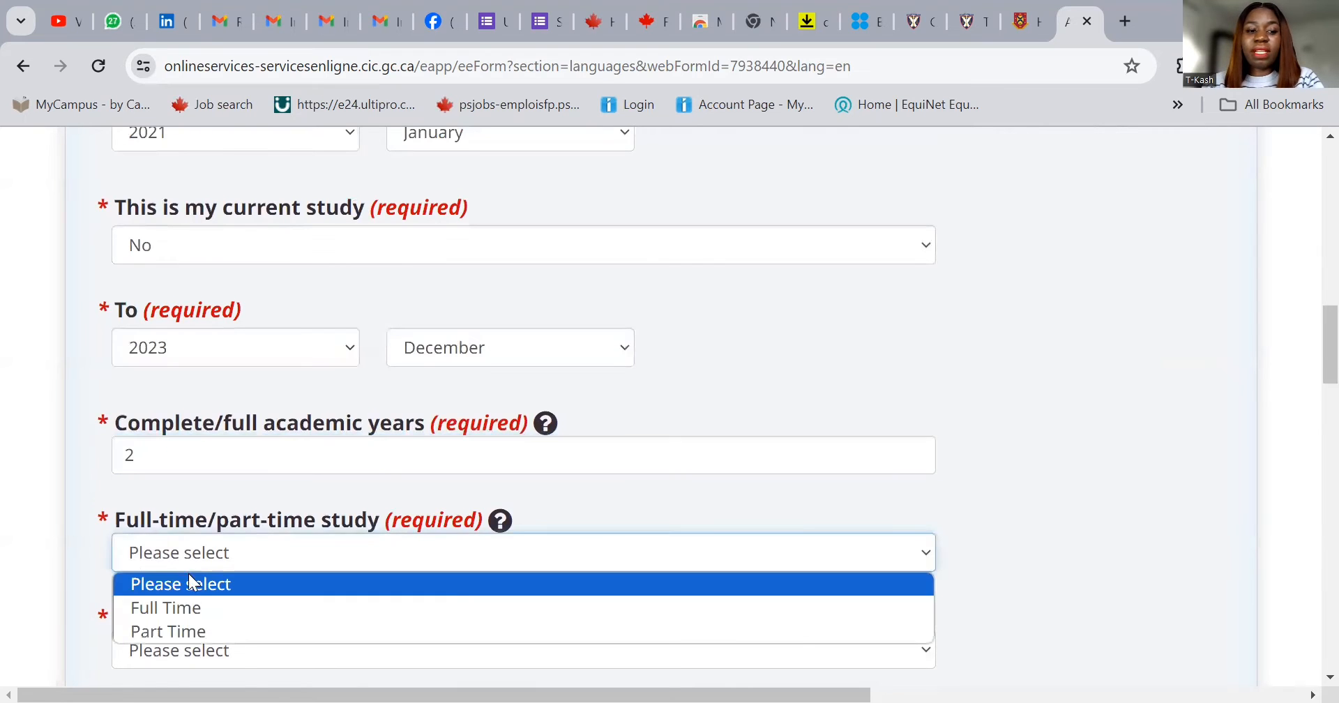
left_click(198, 606)
scroll(275, 479, "down", 1)
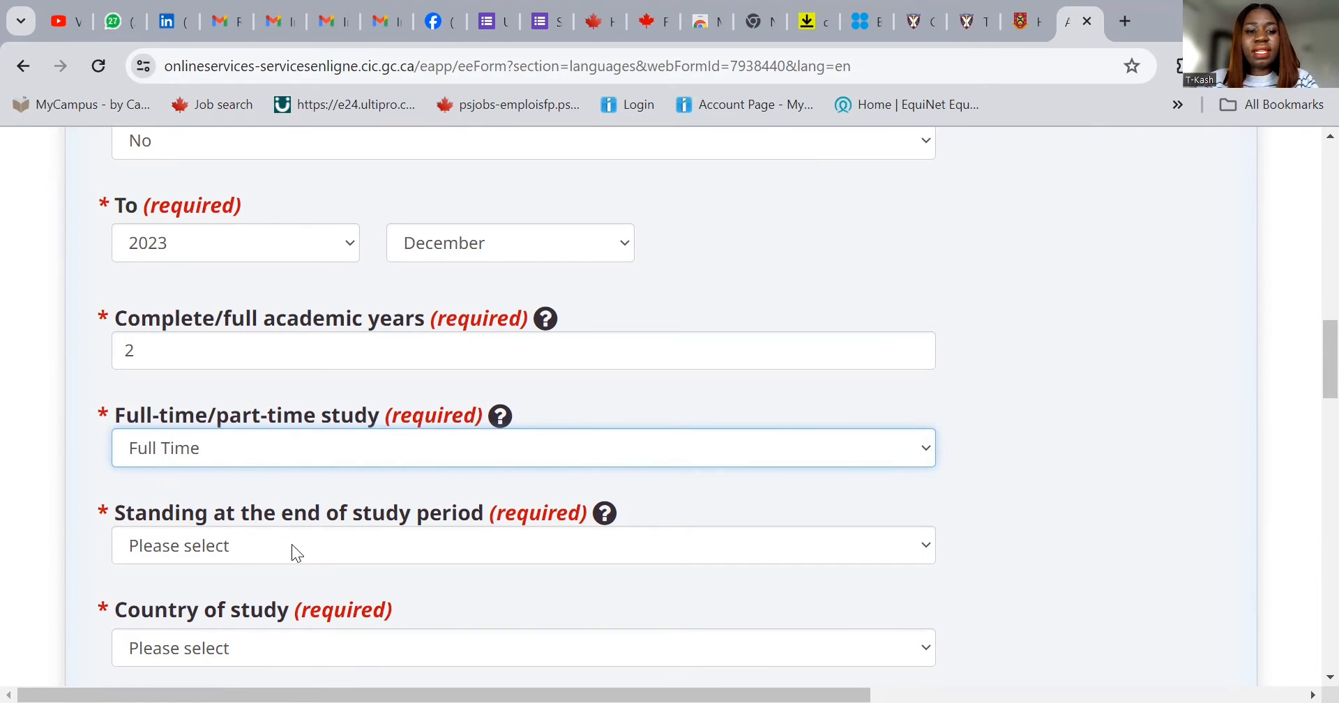
left_click(311, 547)
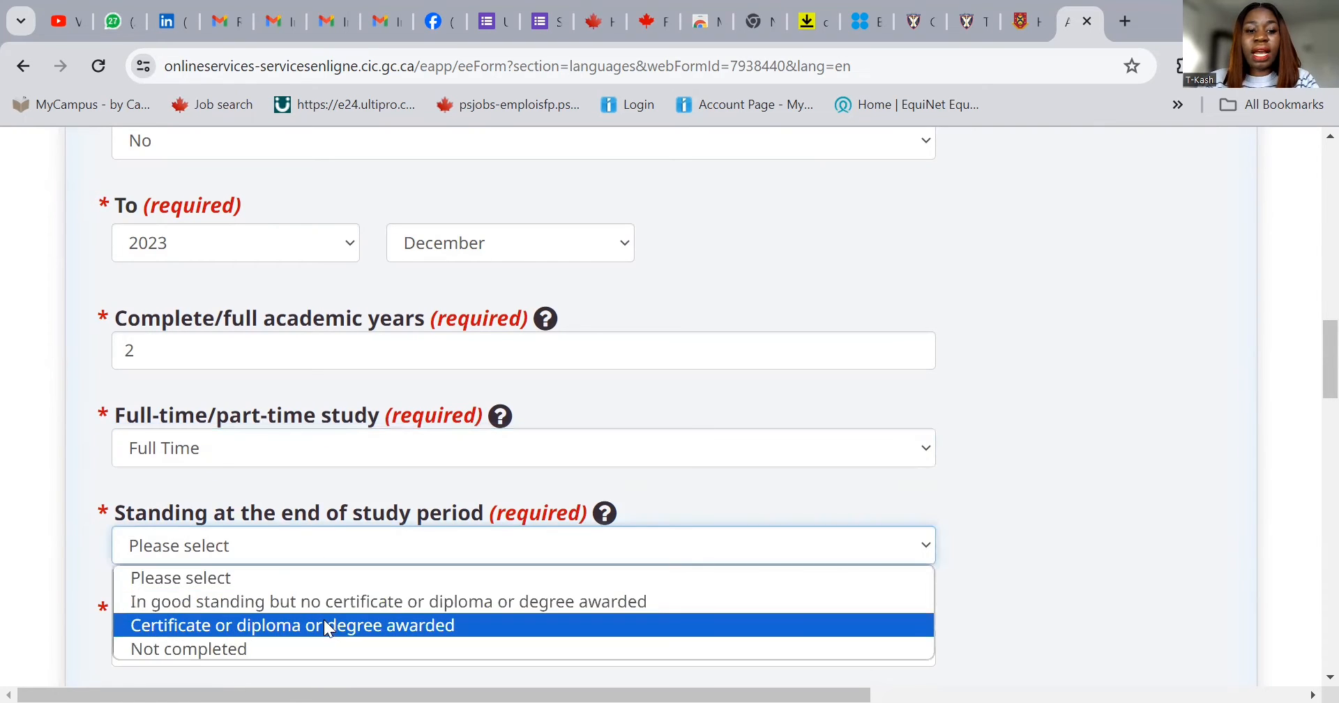
left_click(331, 625)
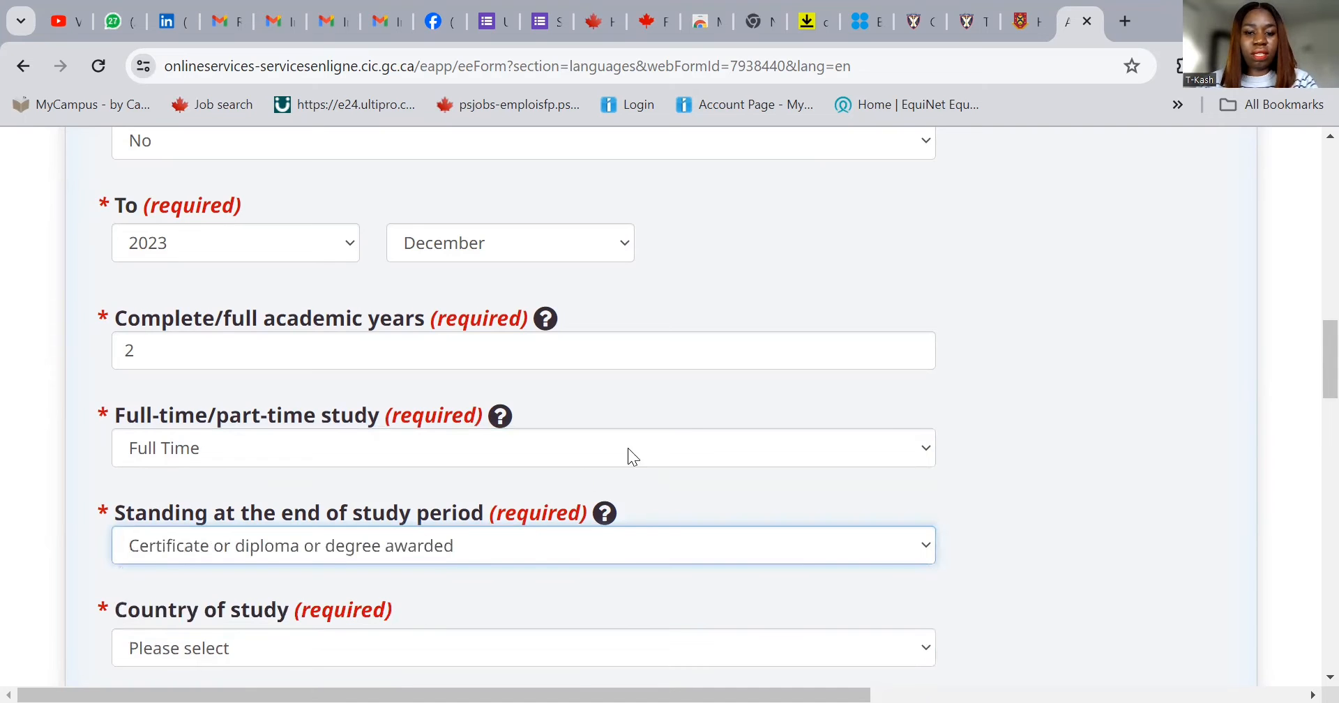
scroll(632, 475, "down", 2)
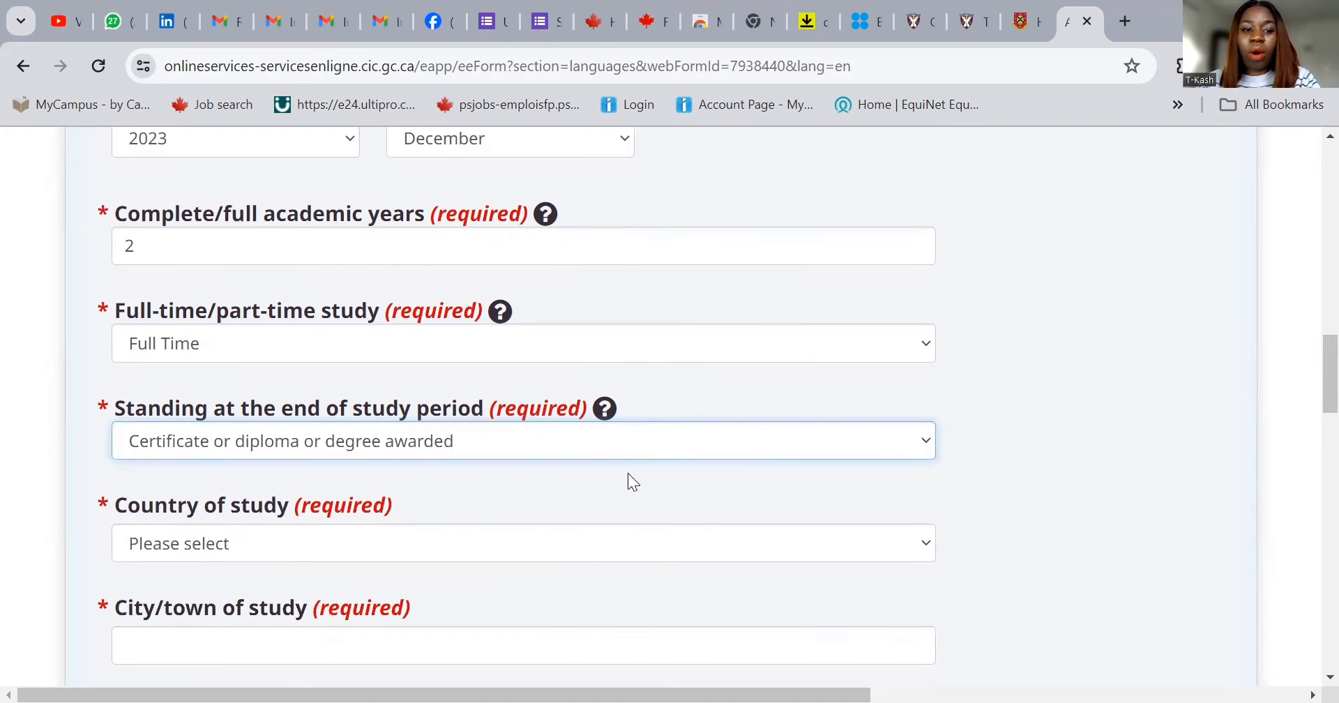
- Choose Nigeria as the country of study
left_click(353, 550)
key("n")
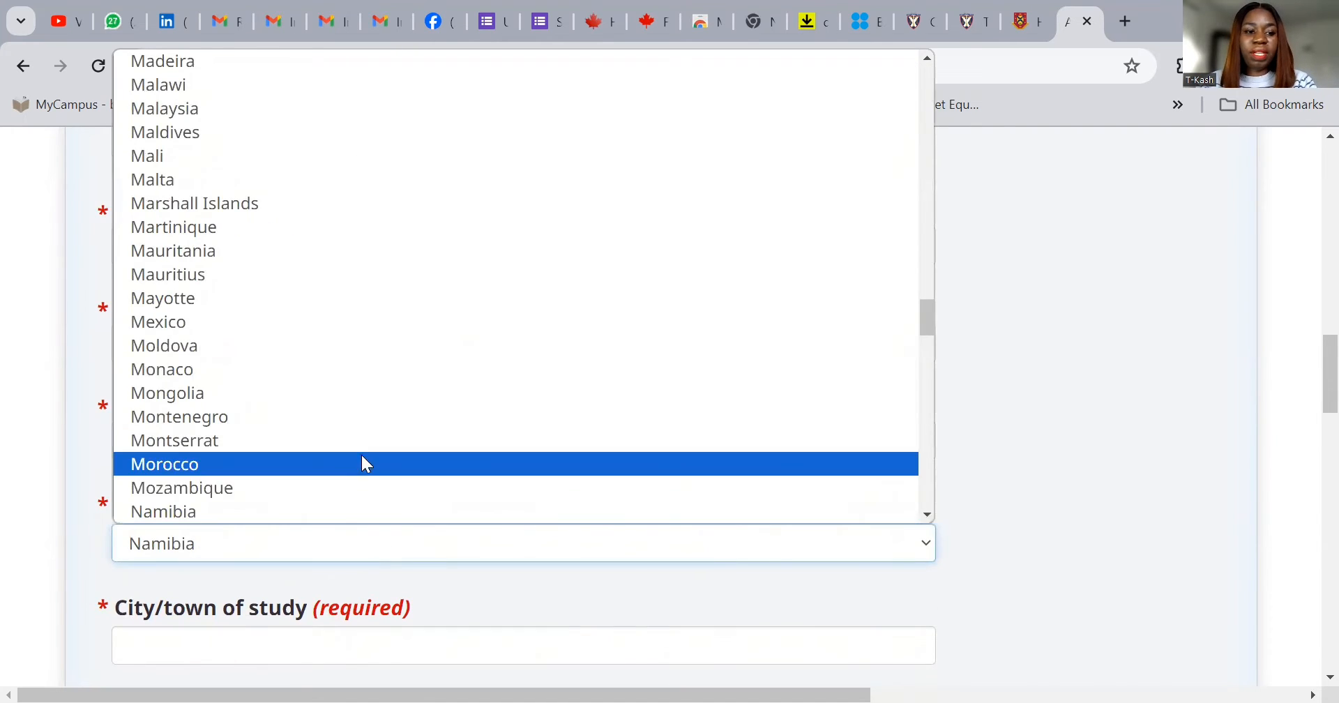
scroll(352, 432, "down", 3)
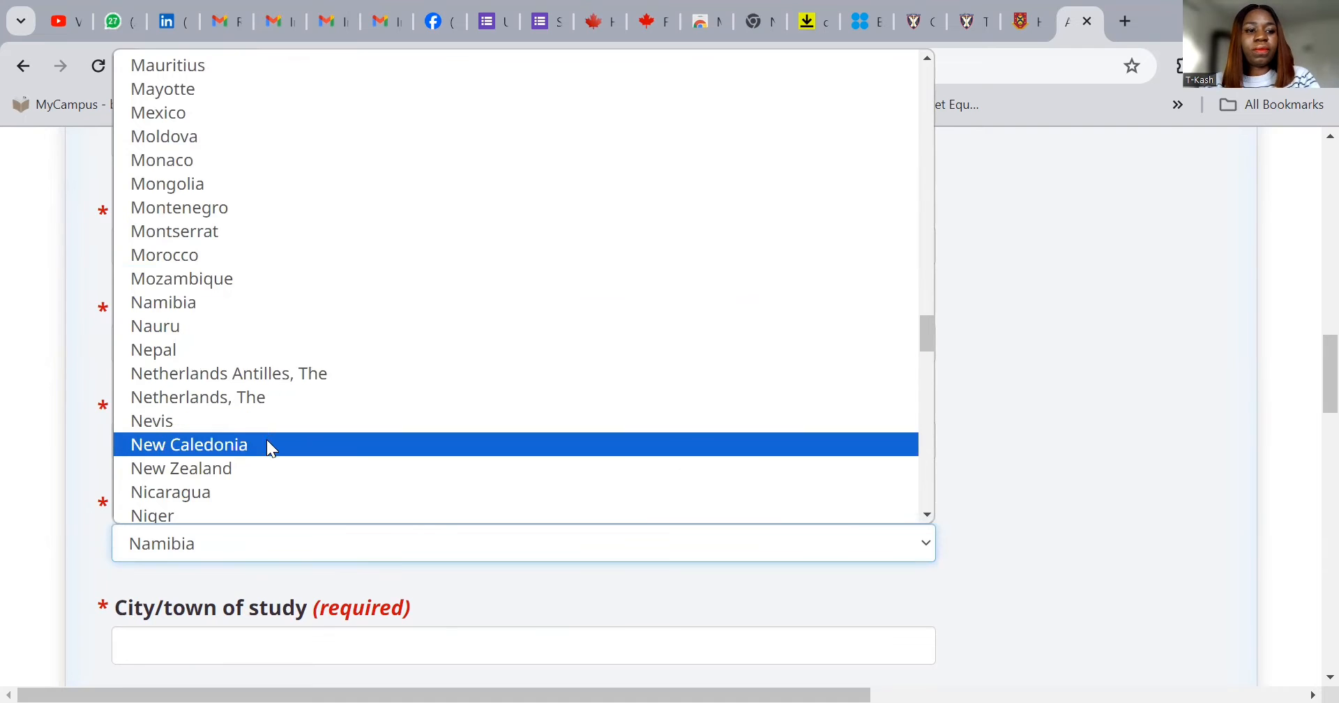
scroll(291, 451, "down", 3)
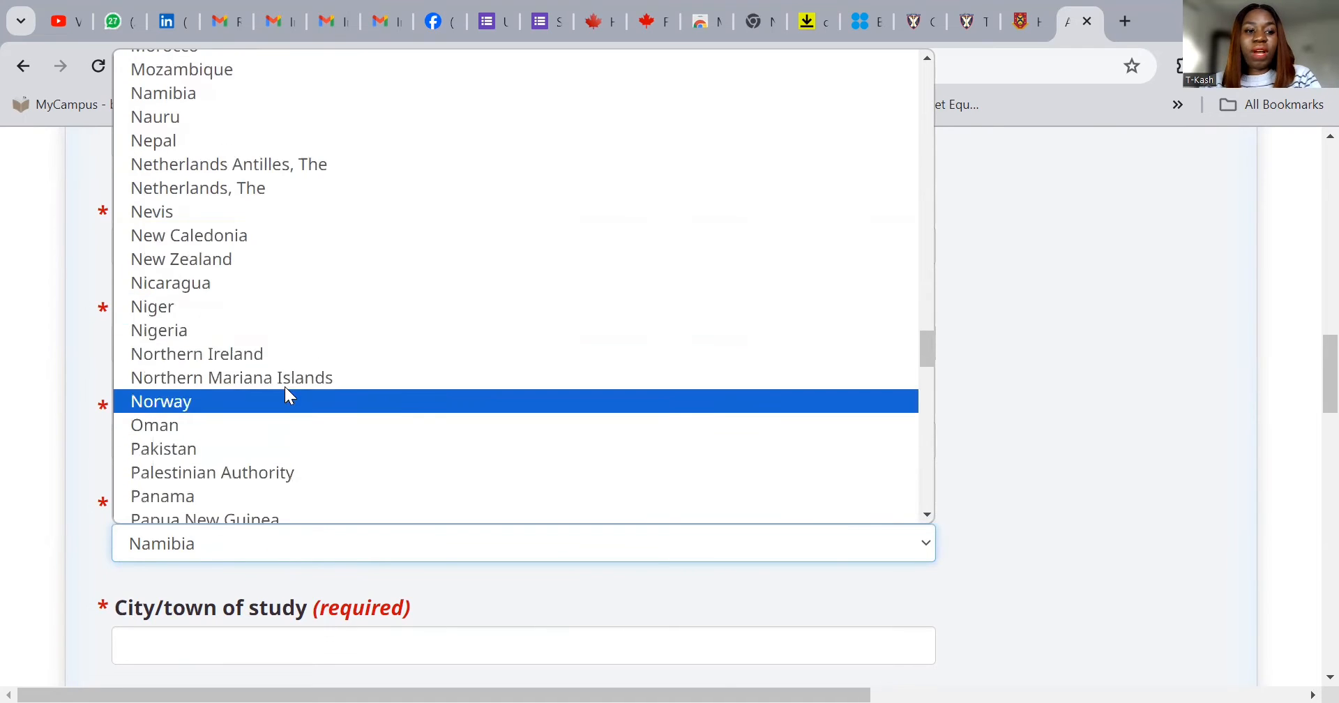
left_click(259, 332)
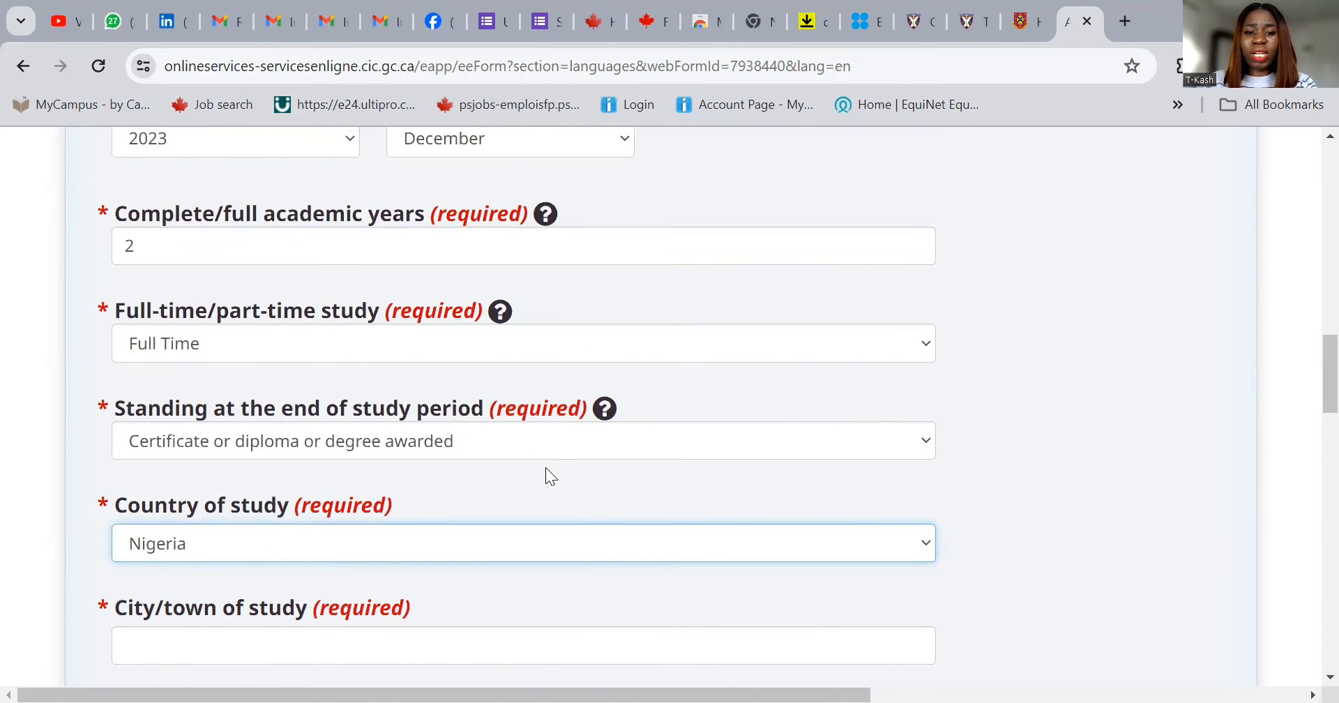
scroll(572, 477, "down", 1)
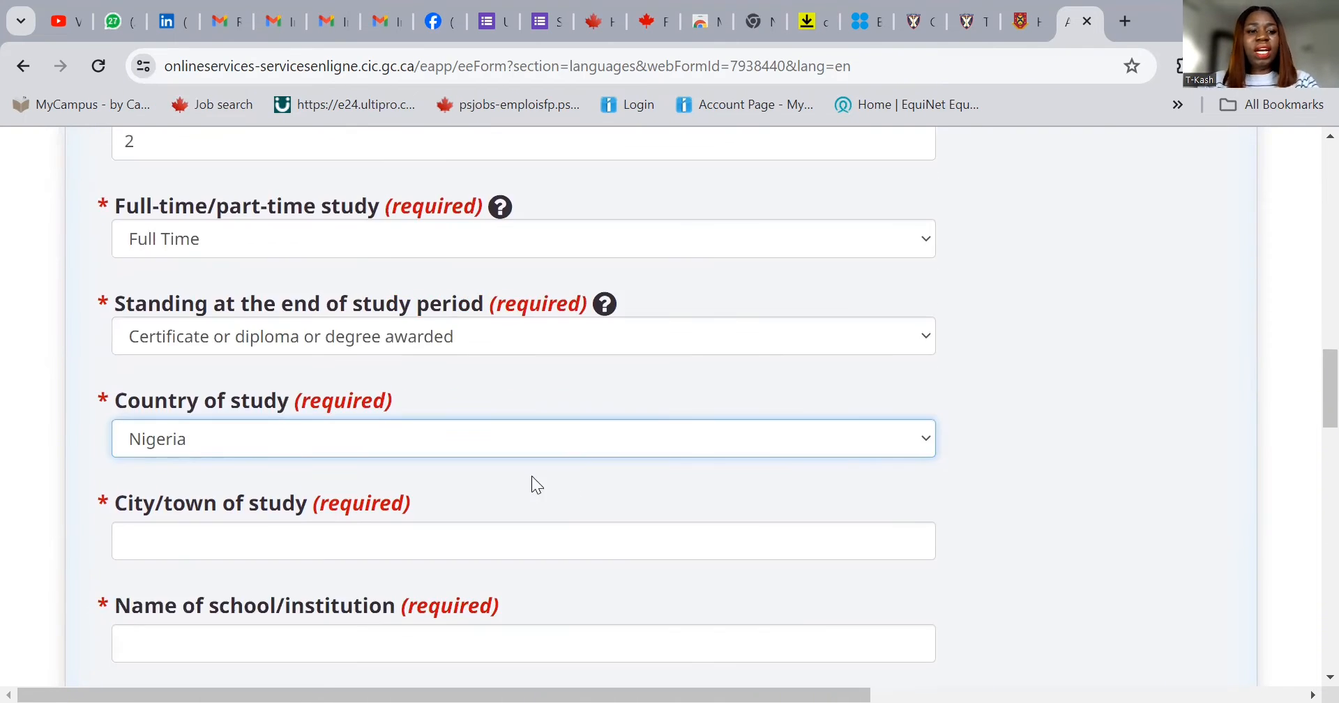
- Enter Lagos as the city and pick UNIVERSITY OF LAGOS as the school
left_click(420, 545)
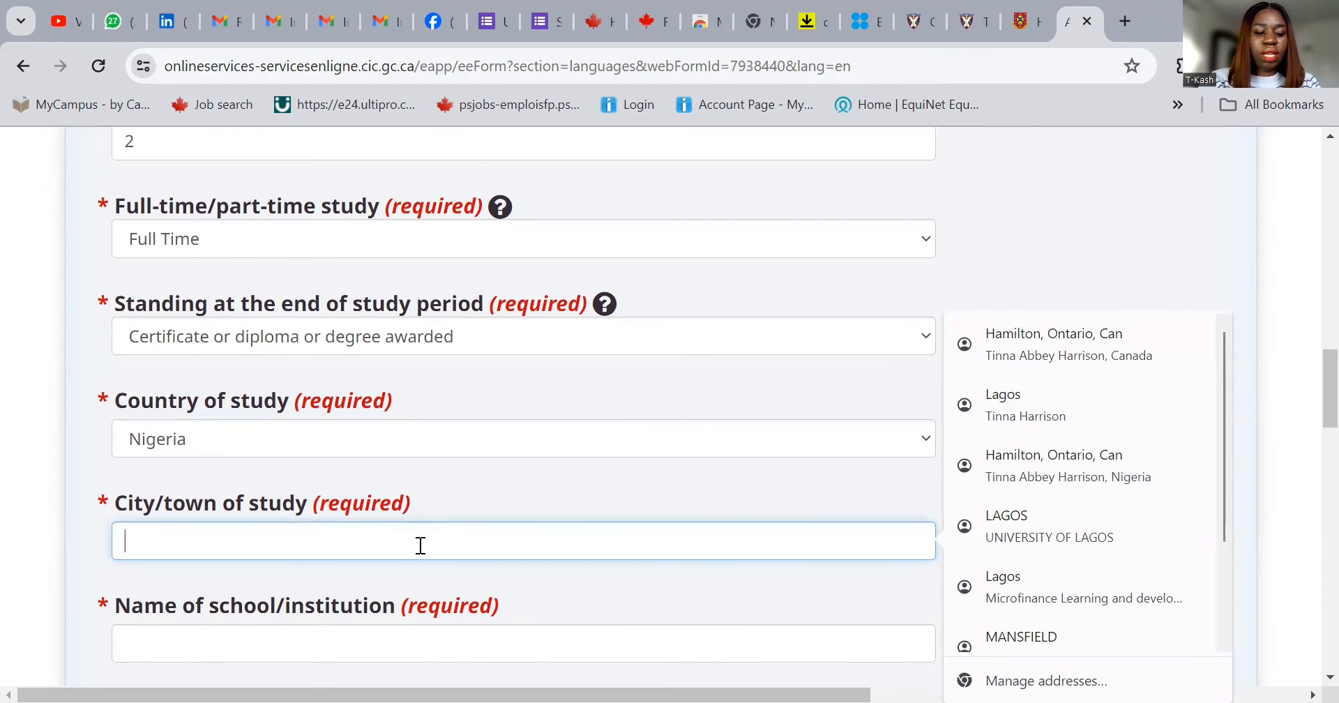
type("Lagos")
left_click(414, 642)
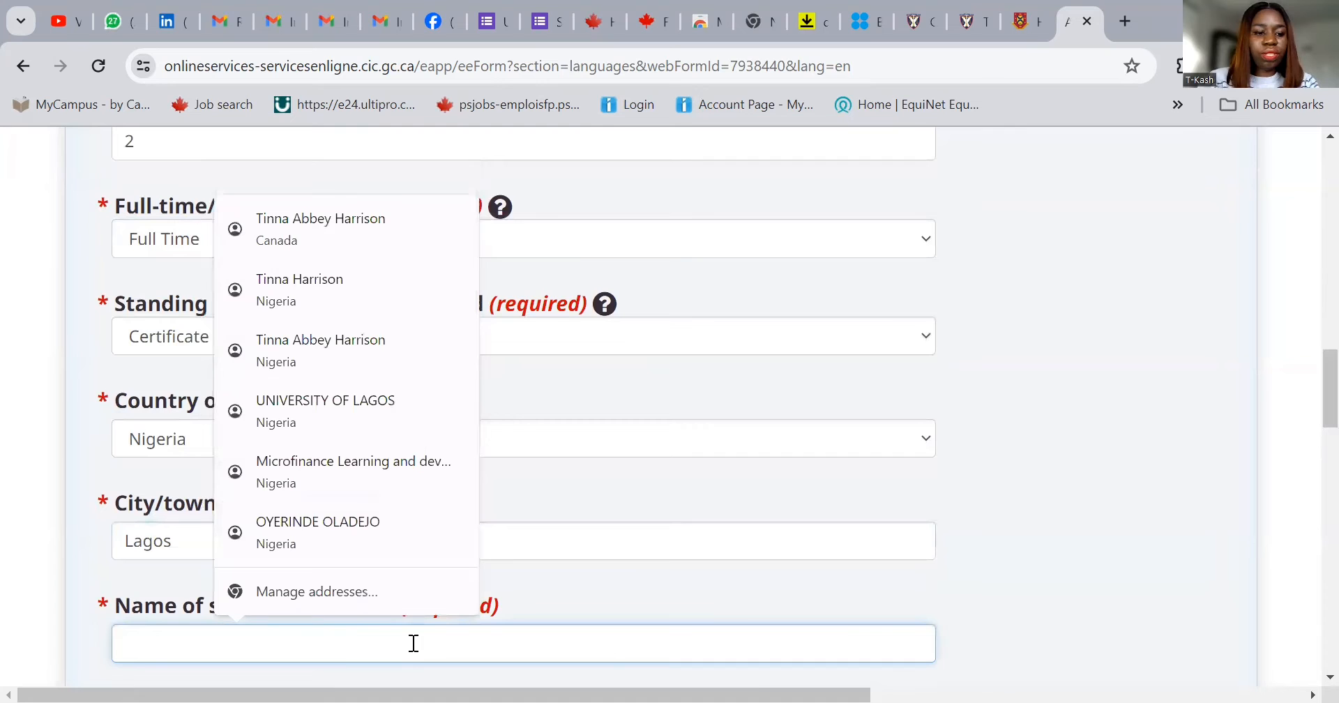
type("Un")
left_click(376, 523)
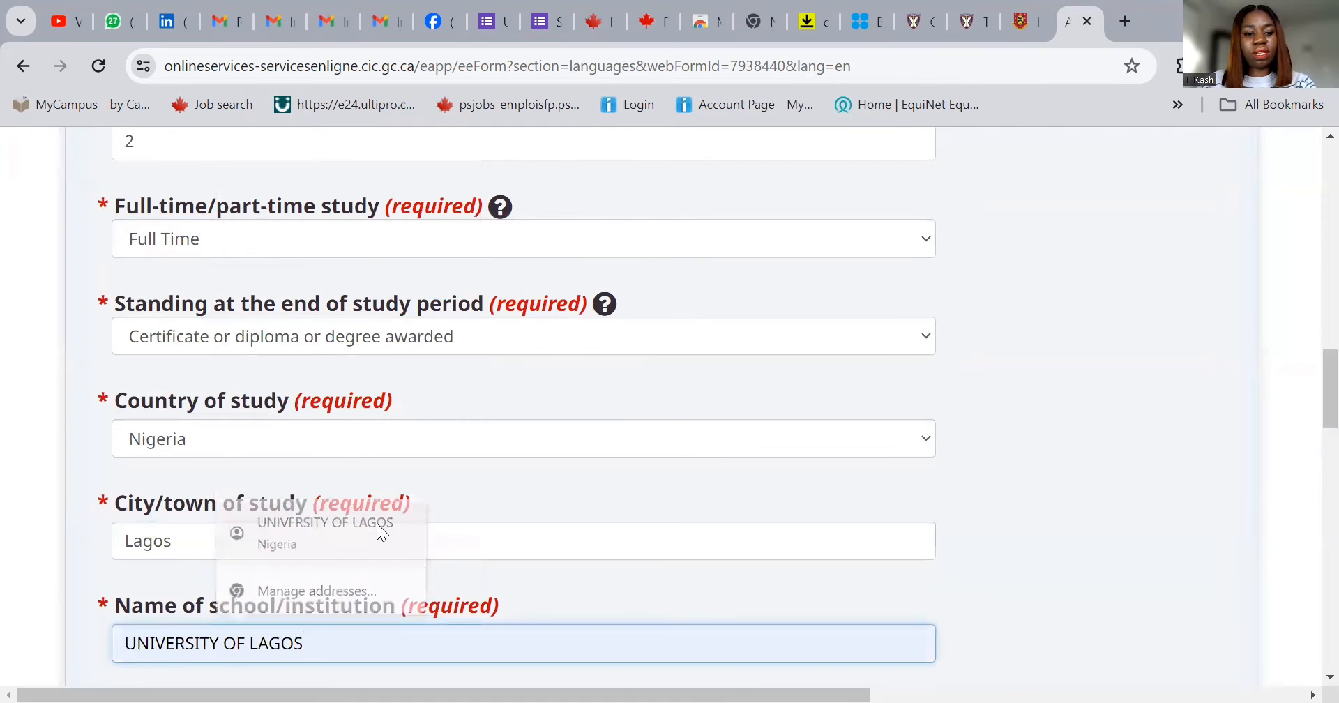
scroll(480, 517, "down", 3)
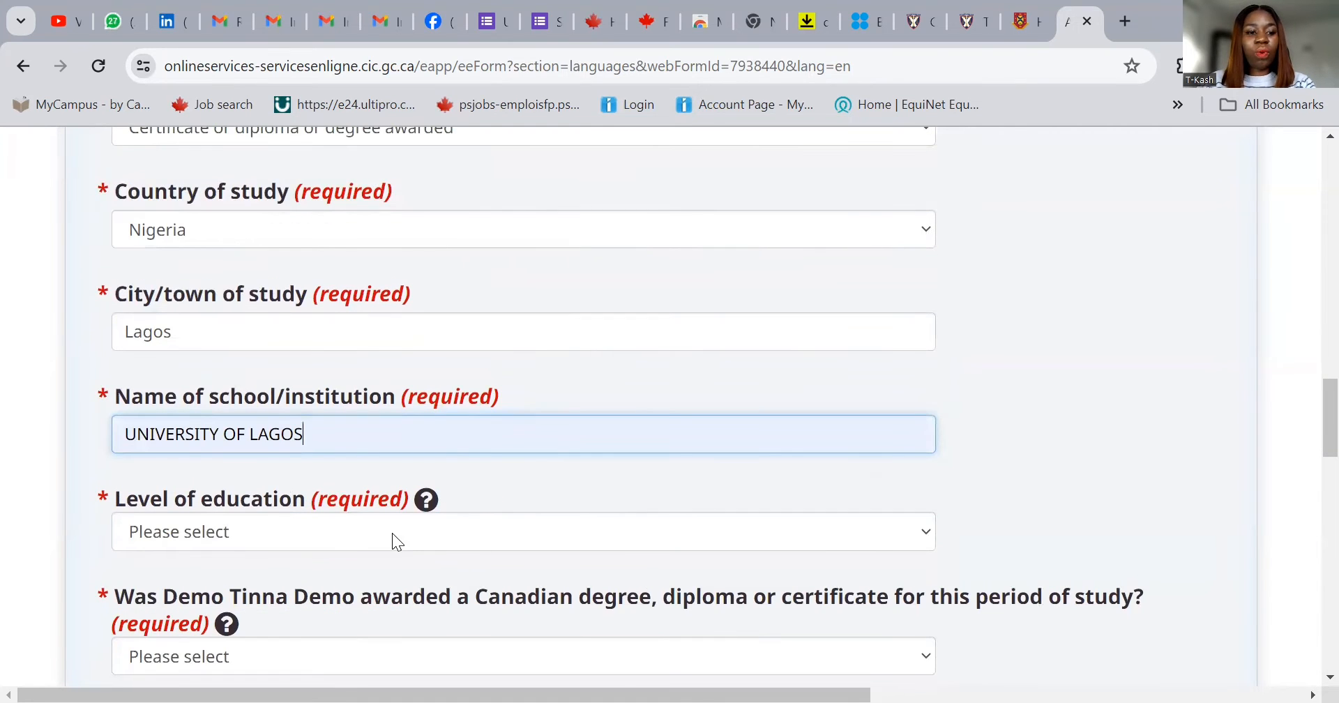
- Set the education level to Master's degree and answer No to the Canadian degree question
left_click(386, 517)
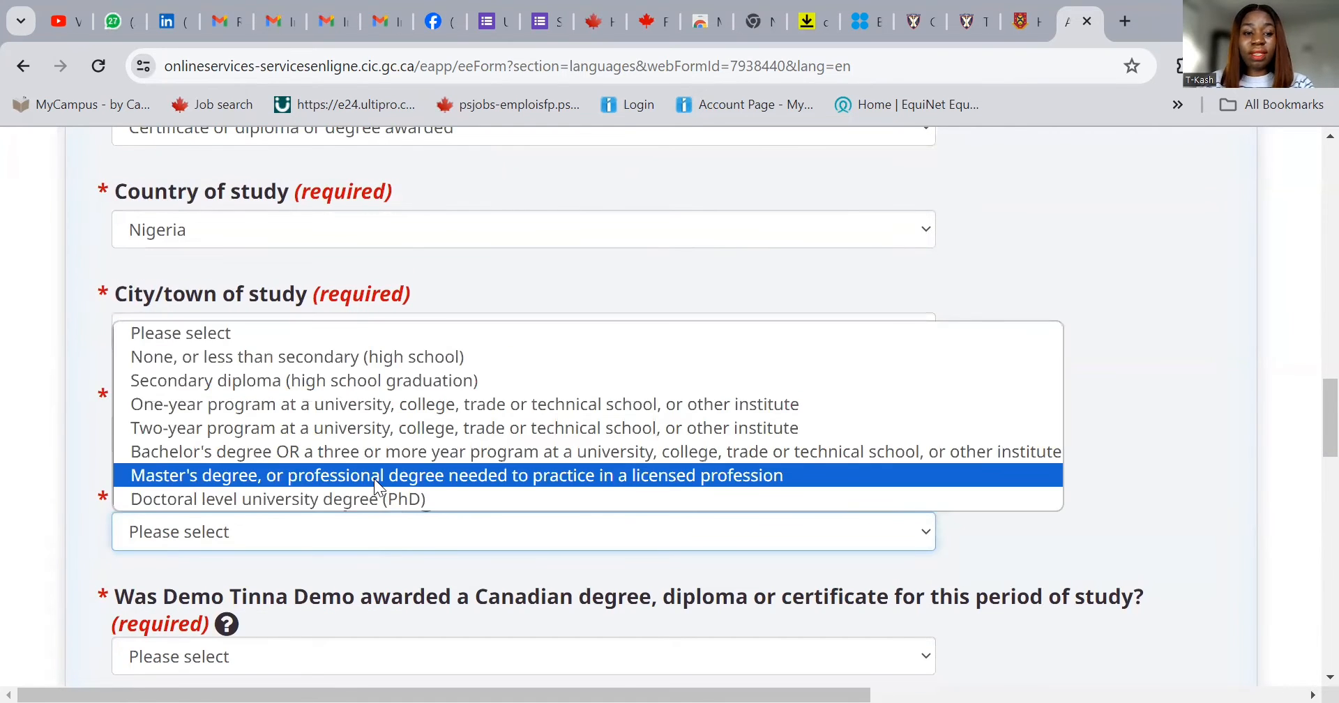
left_click(374, 479)
scroll(837, 497, "down", 2)
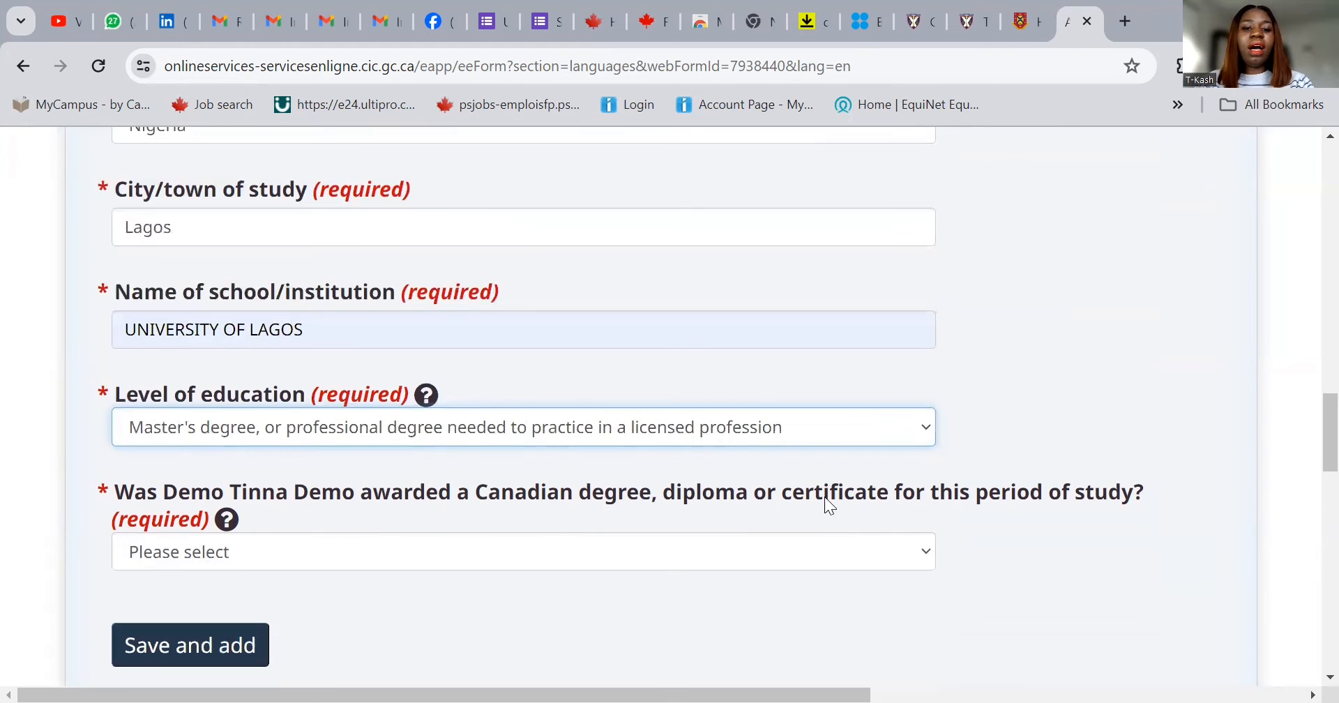
left_click(362, 546)
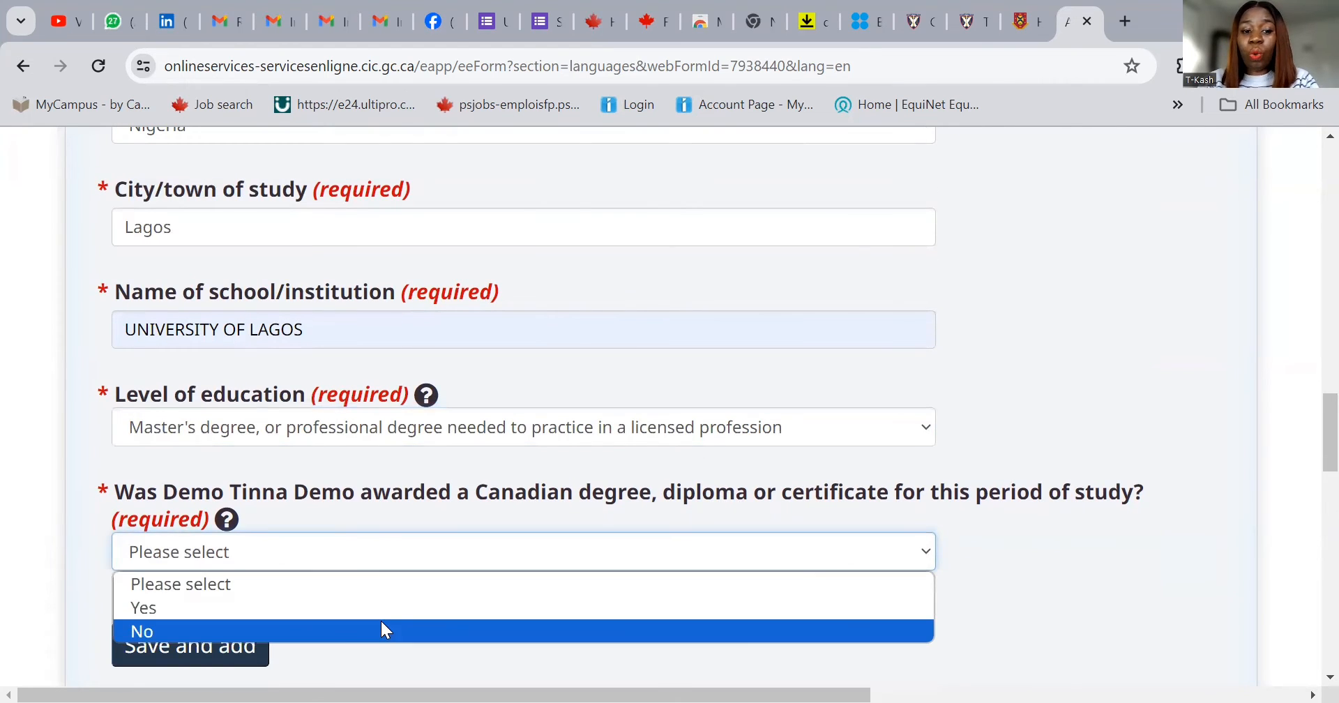
left_click(381, 628)
scroll(395, 551, "down", 3)
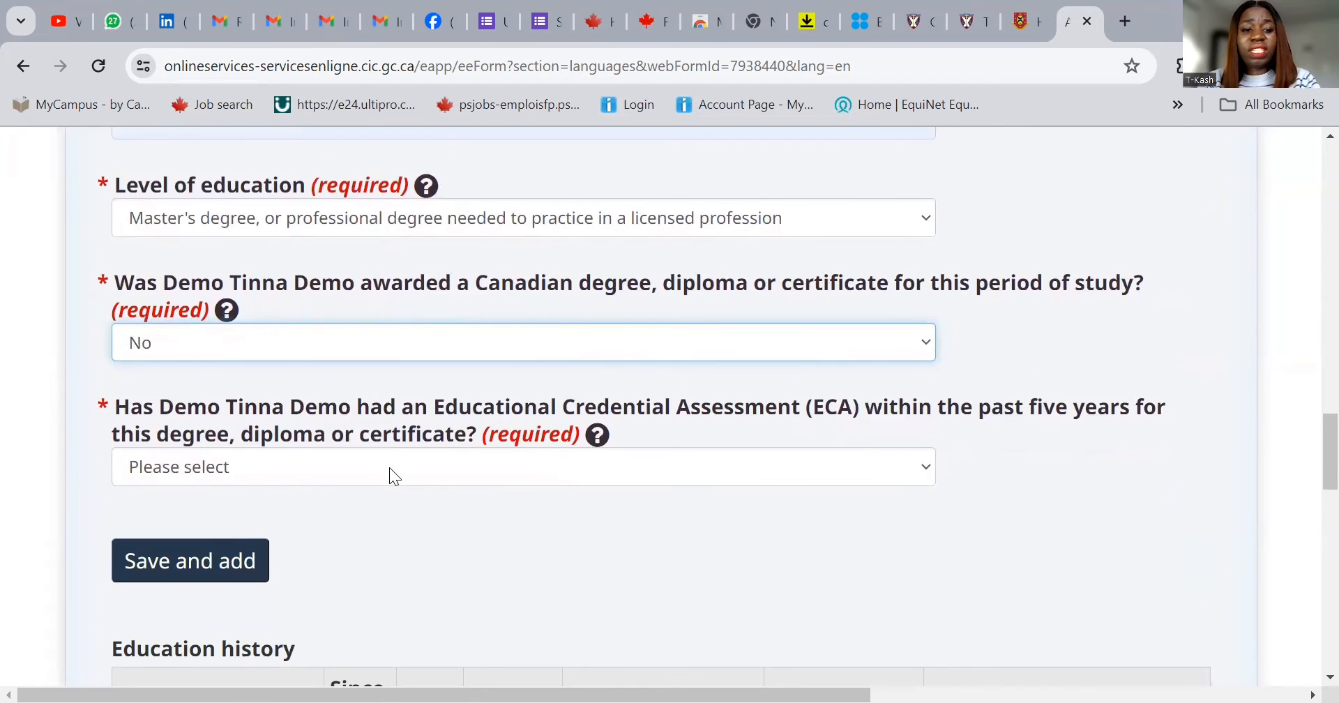
- Answer Yes to having an ECA issued by World Education Services
left_click(390, 467)
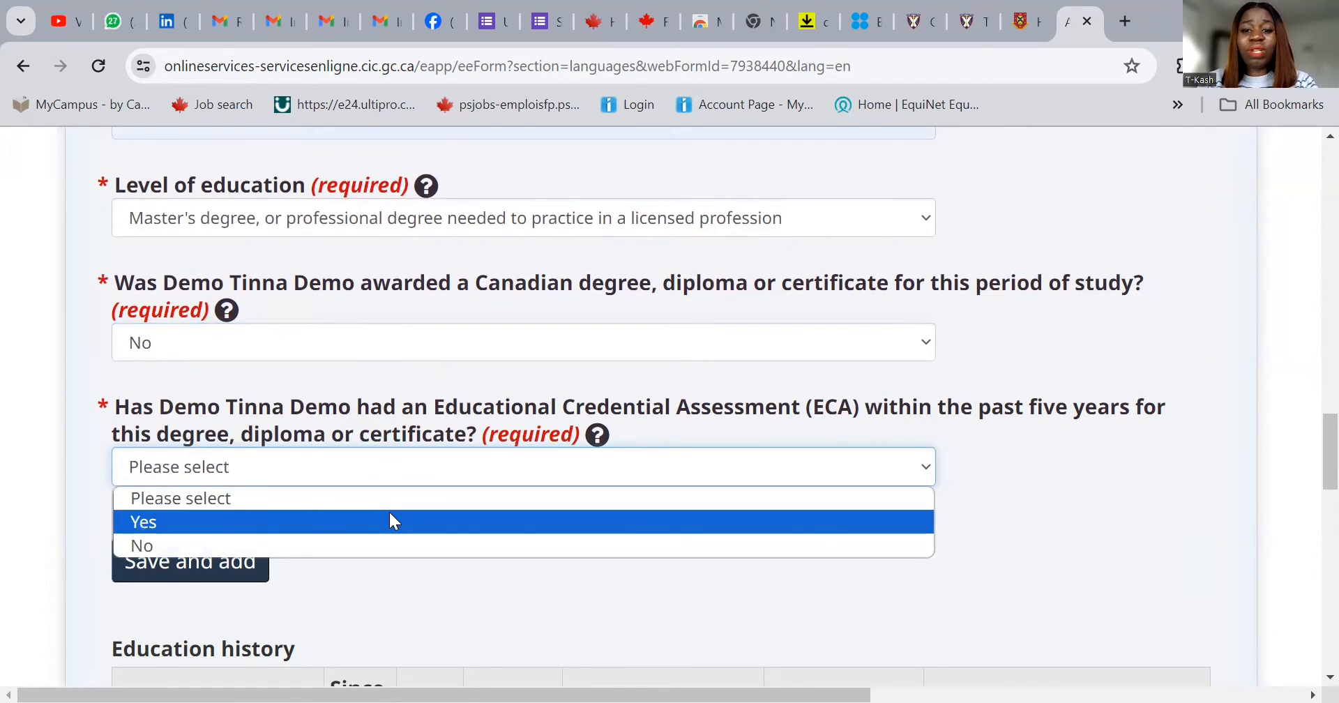
left_click(391, 522)
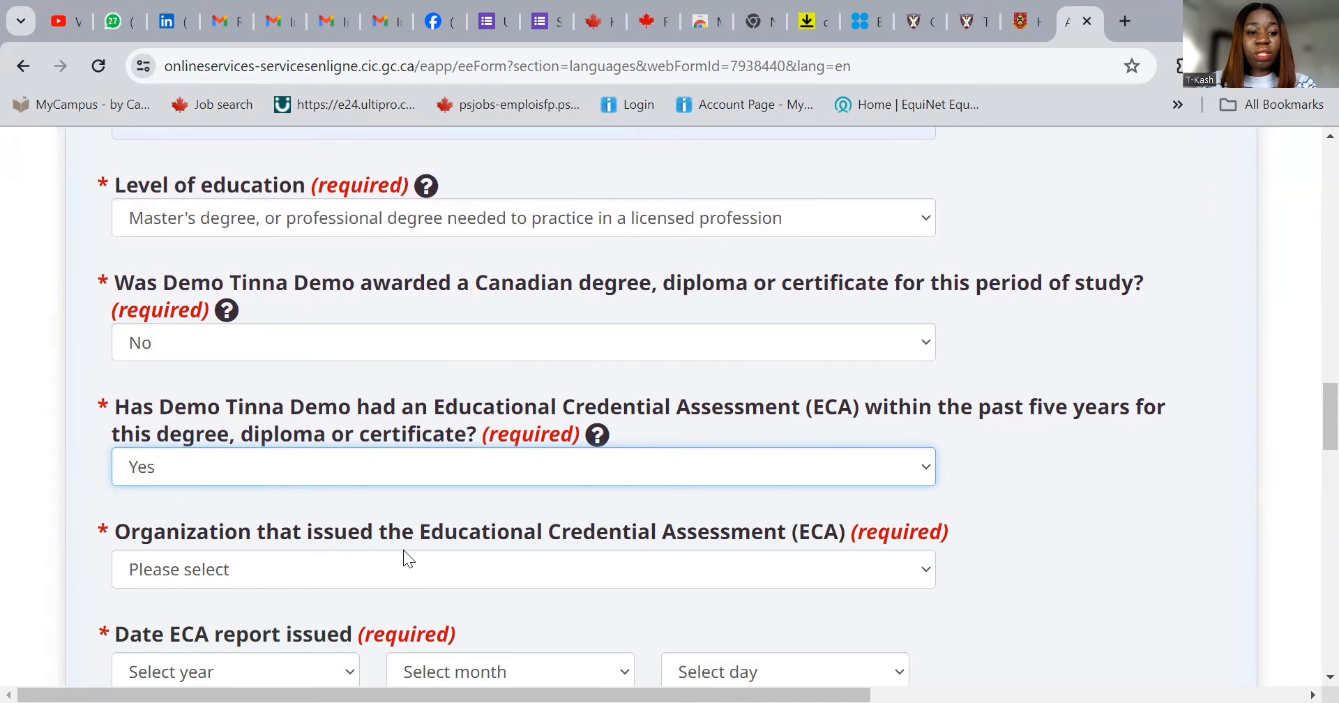
scroll(391, 531, "down", 1)
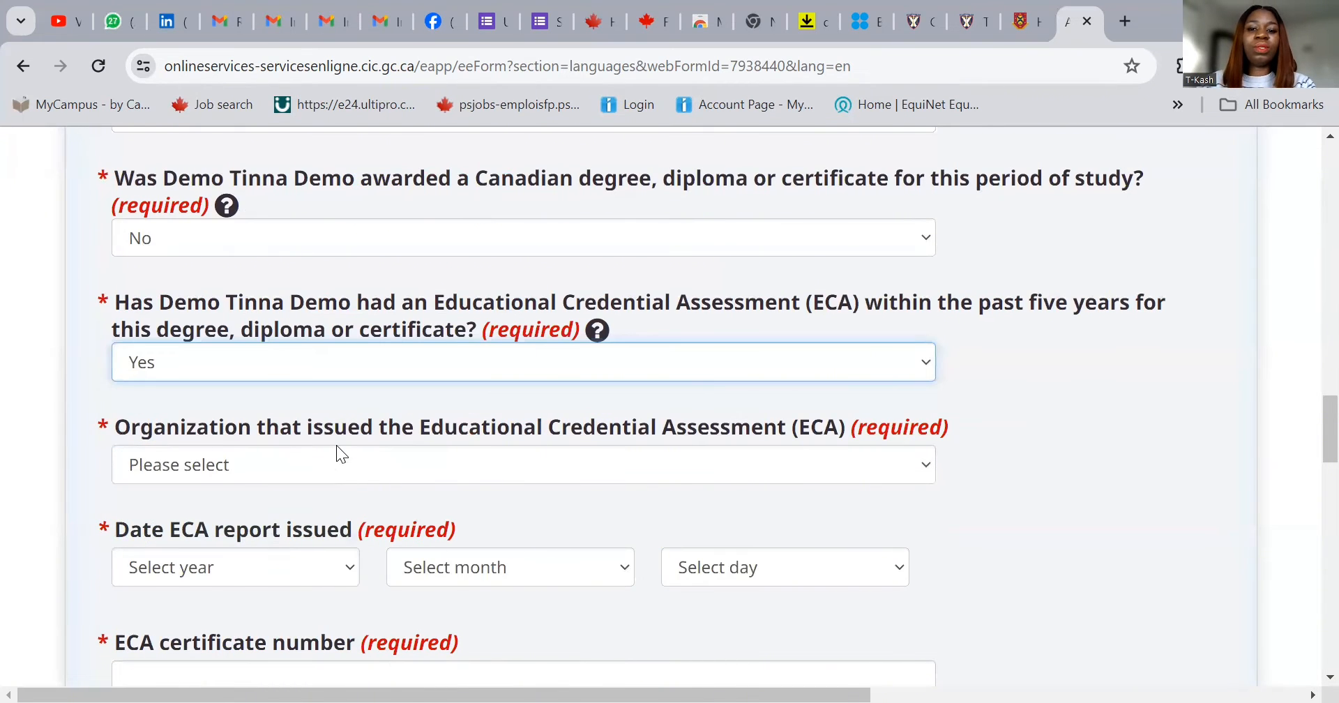
left_click(272, 454)
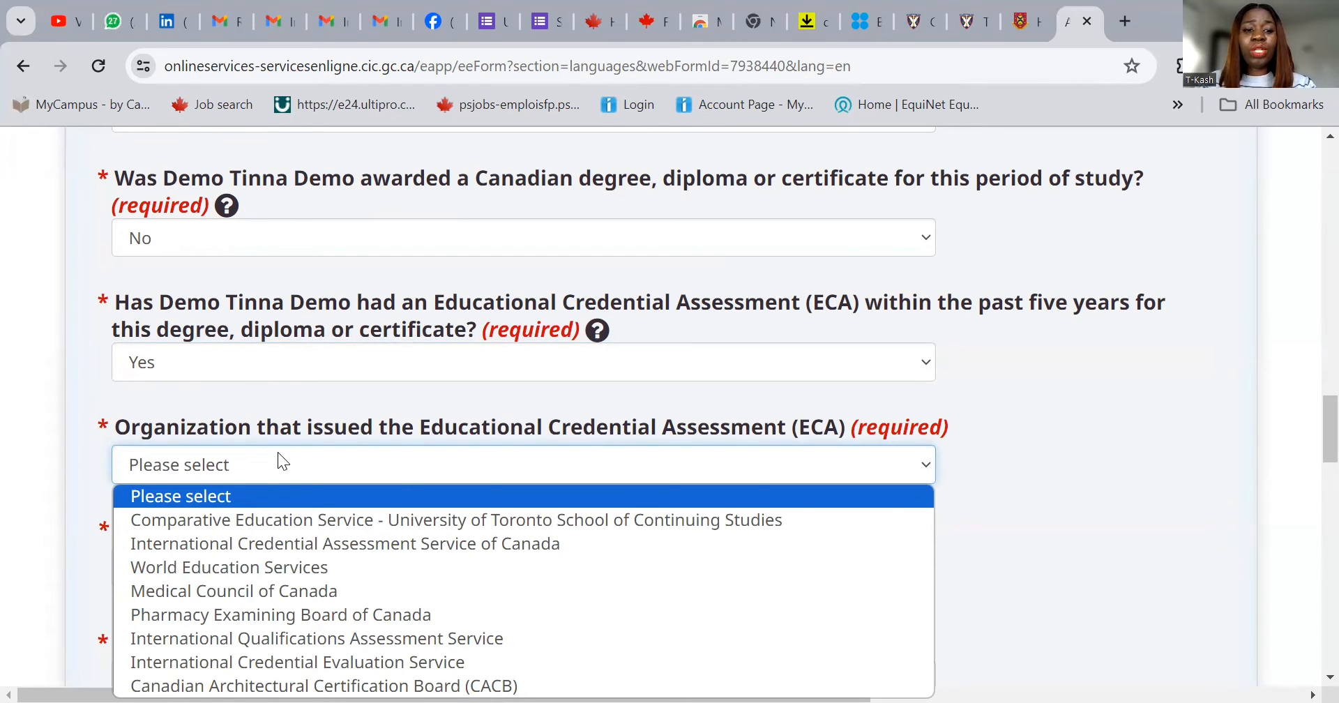
left_click(315, 568)
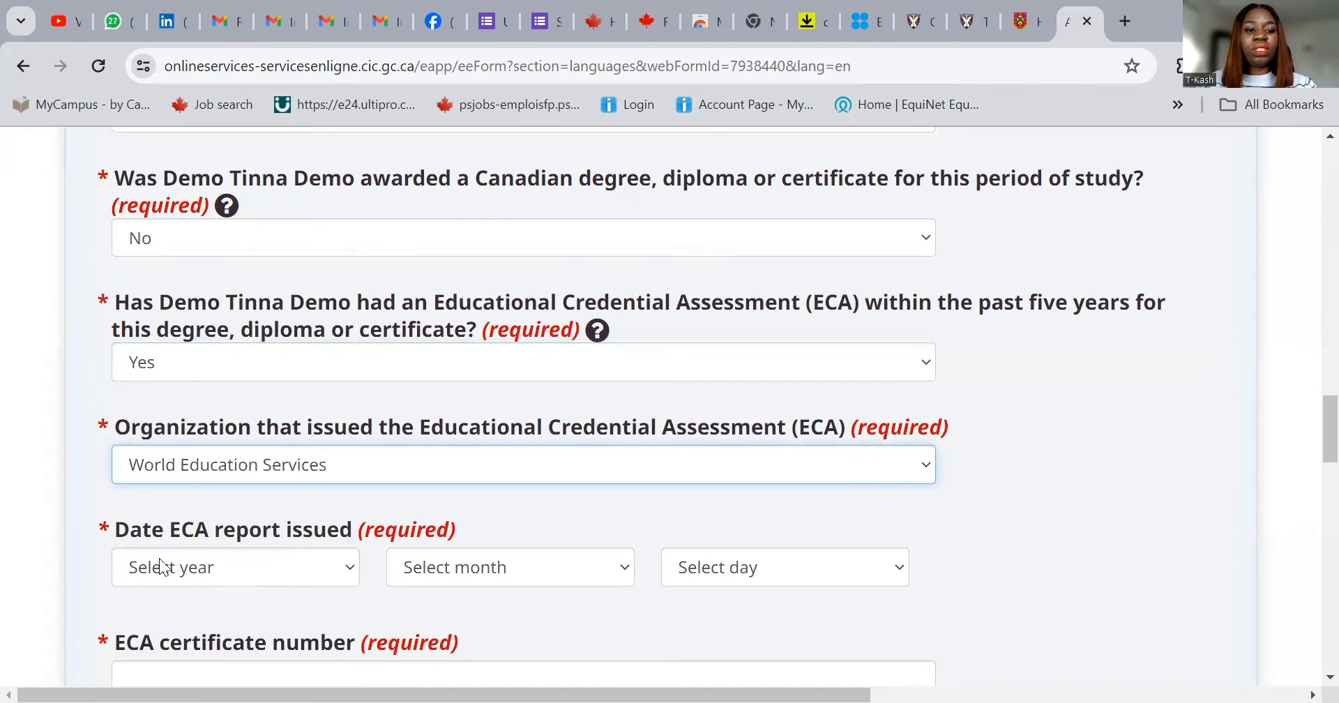
- Set the ECA report date to 2023 December 01
left_click(275, 565)
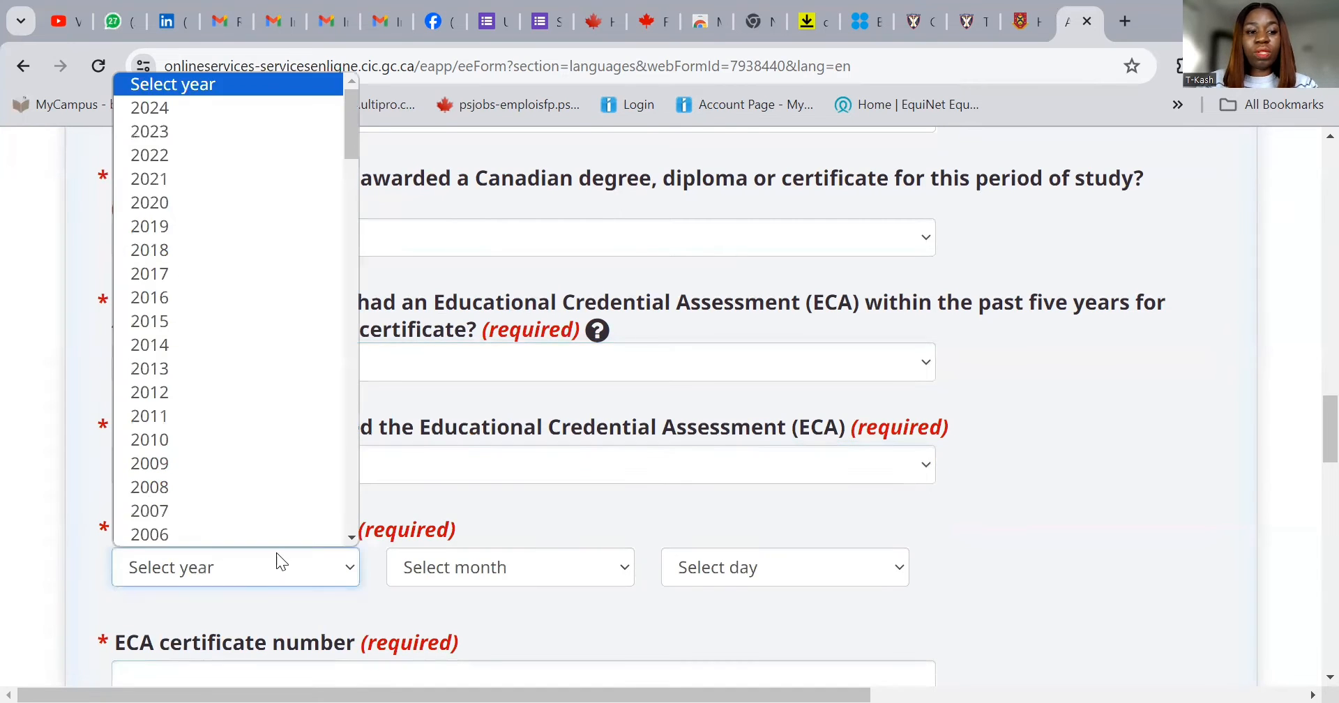
left_click(207, 144)
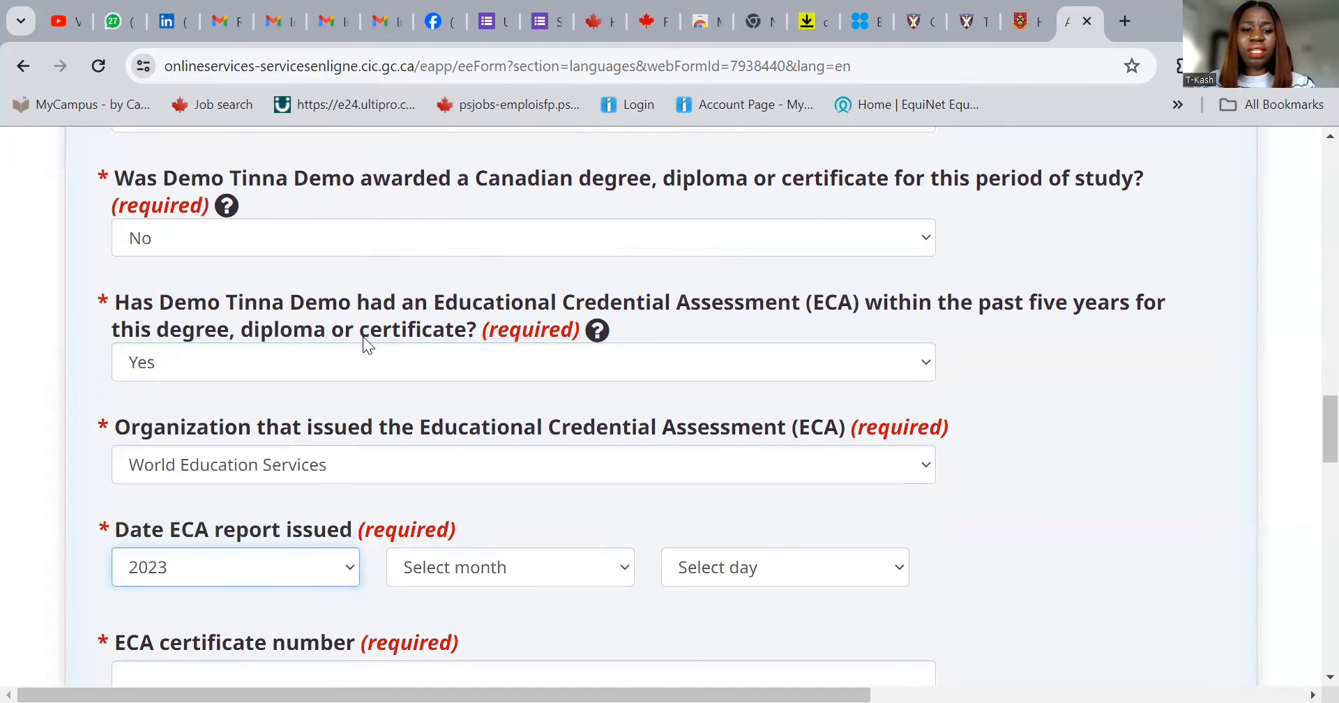
left_click(515, 575)
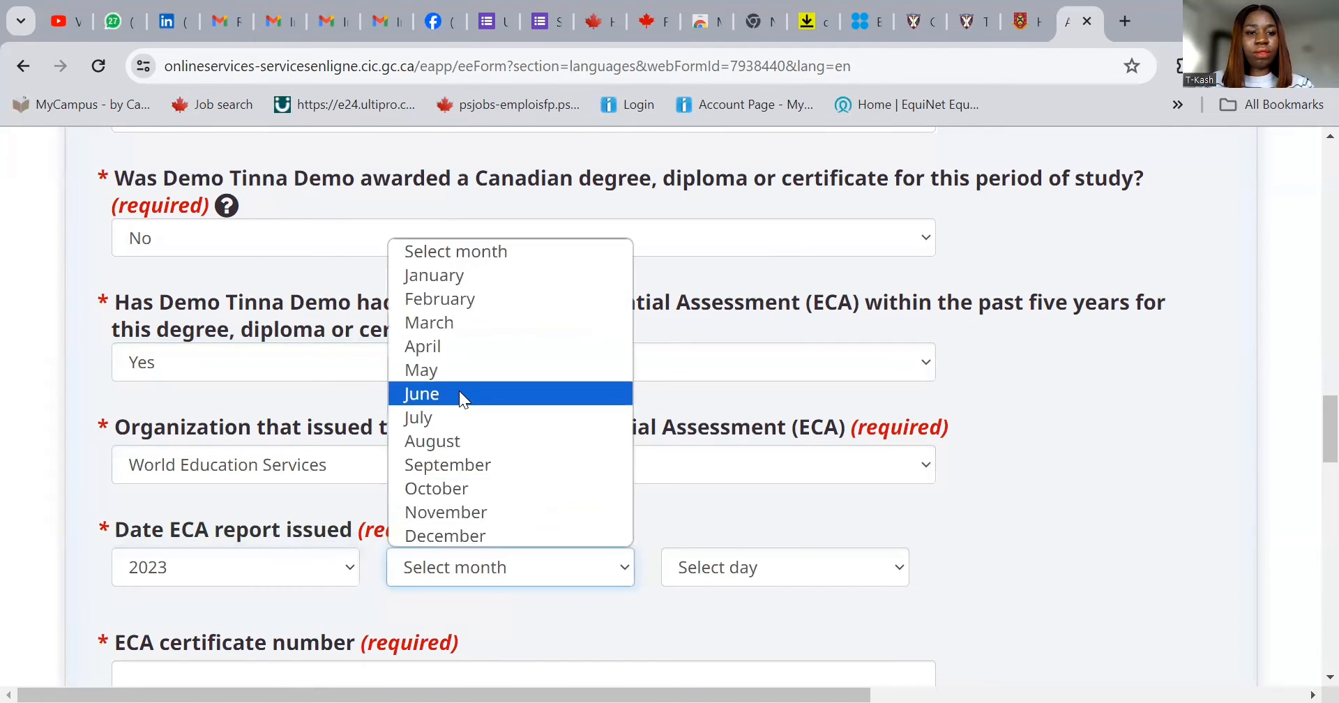
left_click(507, 538)
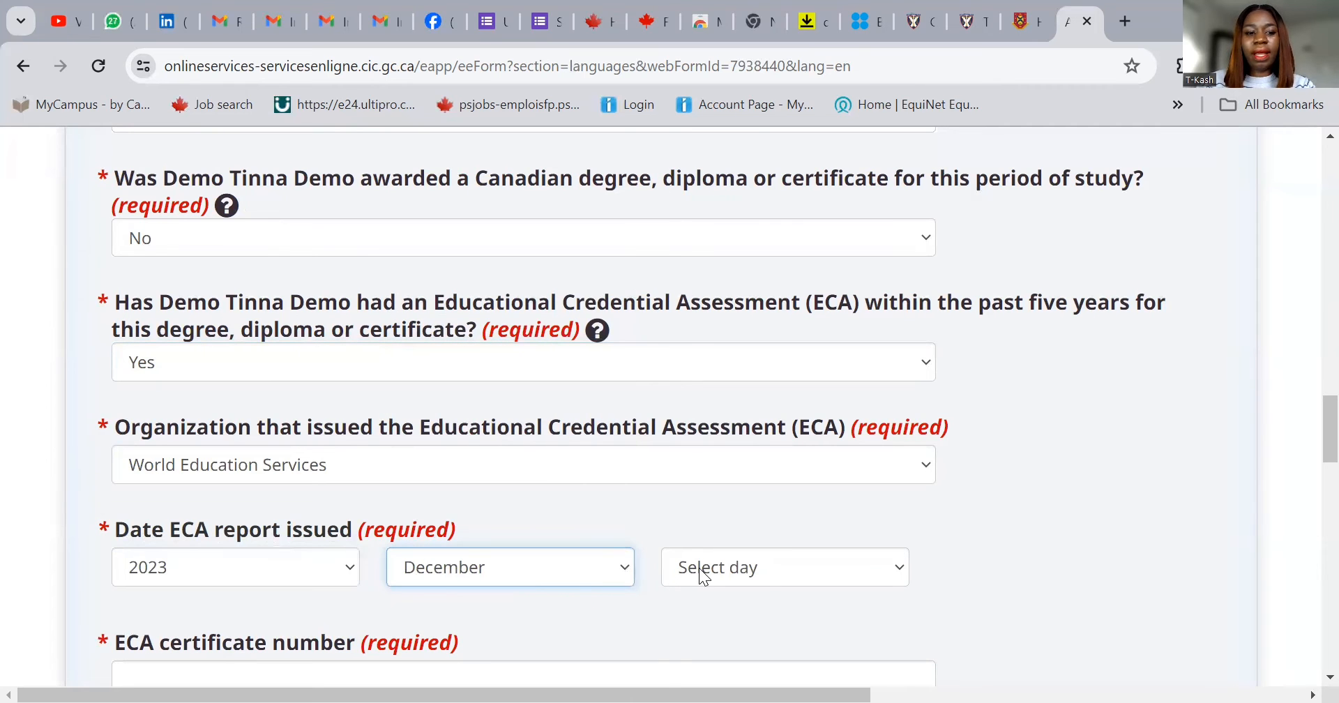
left_click(705, 570)
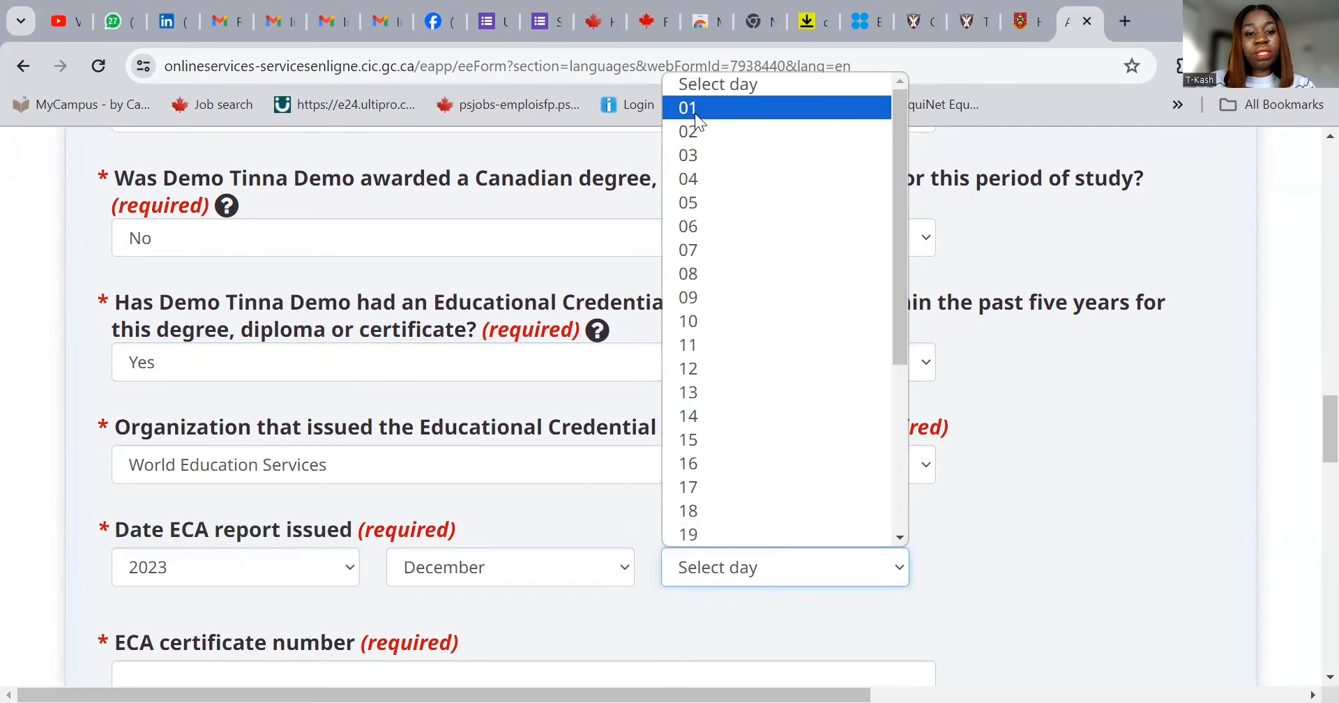
key("Return")
scroll(852, 493, "down", 3)
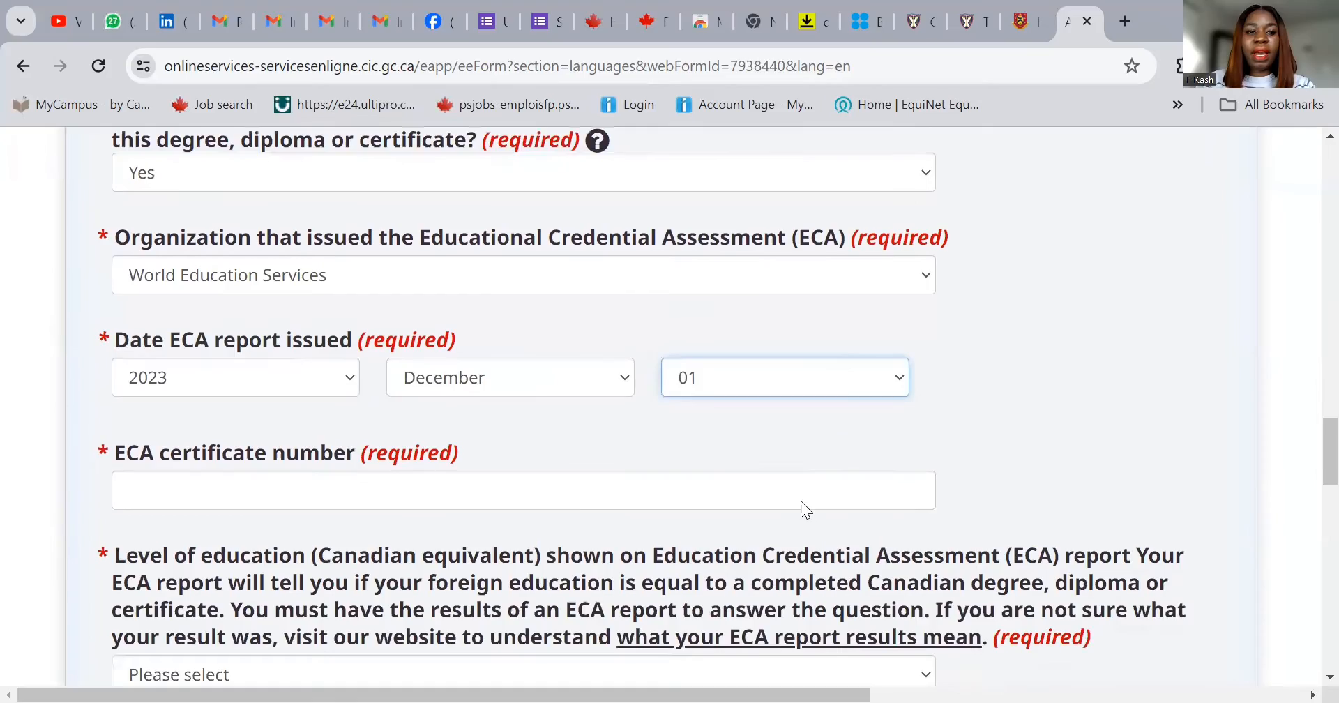
- Enter the ECA certificate number, set the Canadian equivalent to Master's degree, and save the entry
left_click(345, 471)
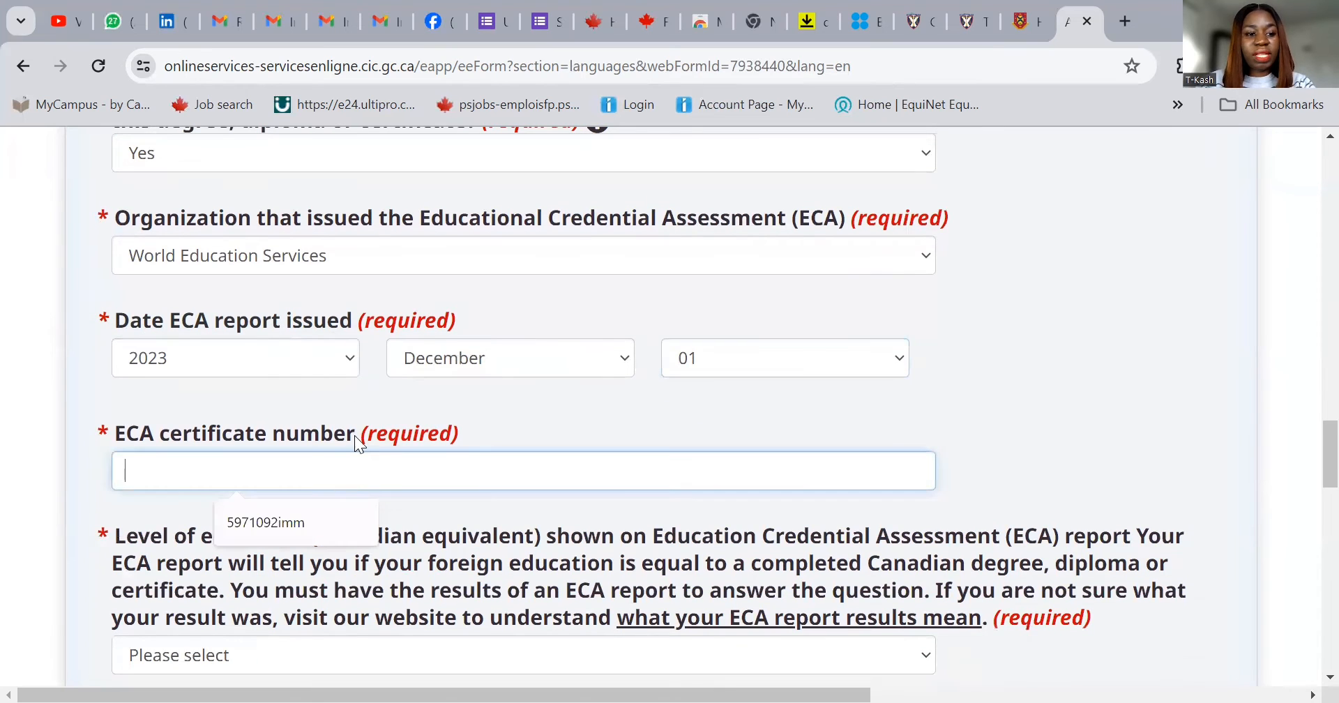
left_click(312, 520)
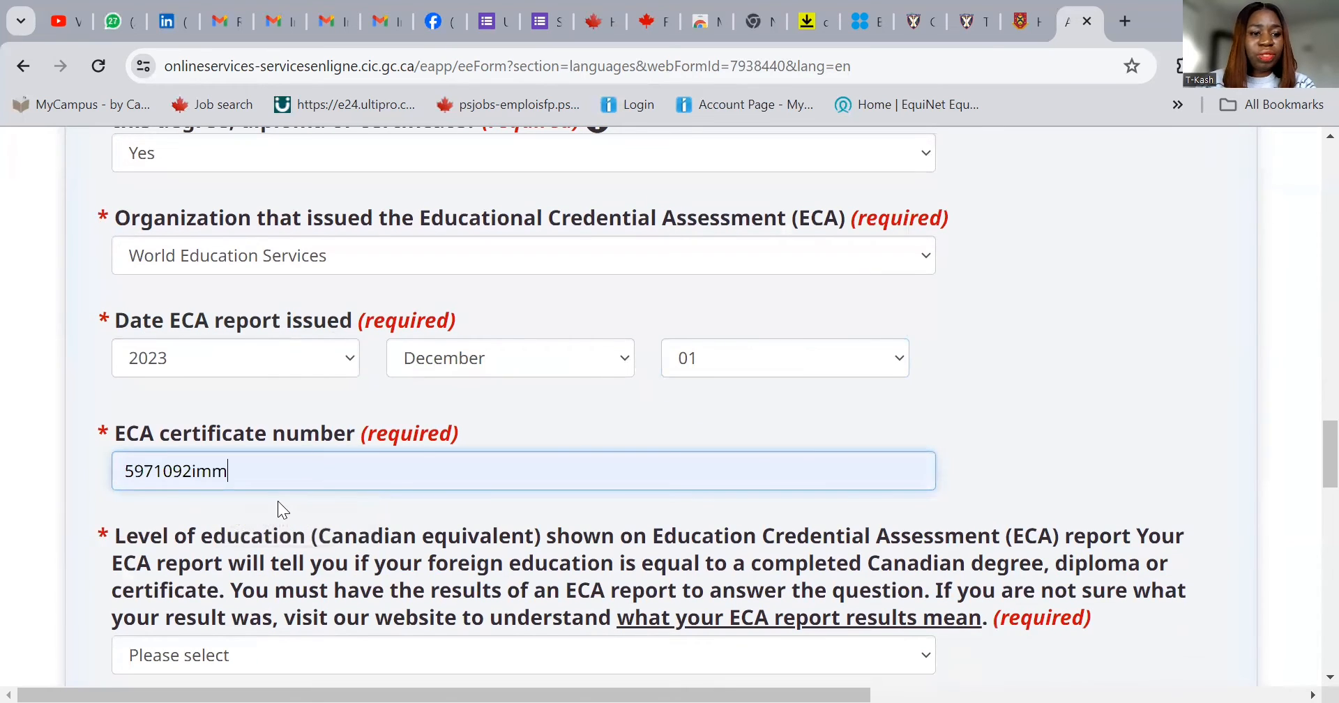
left_click(193, 470)
key("BackSpace")
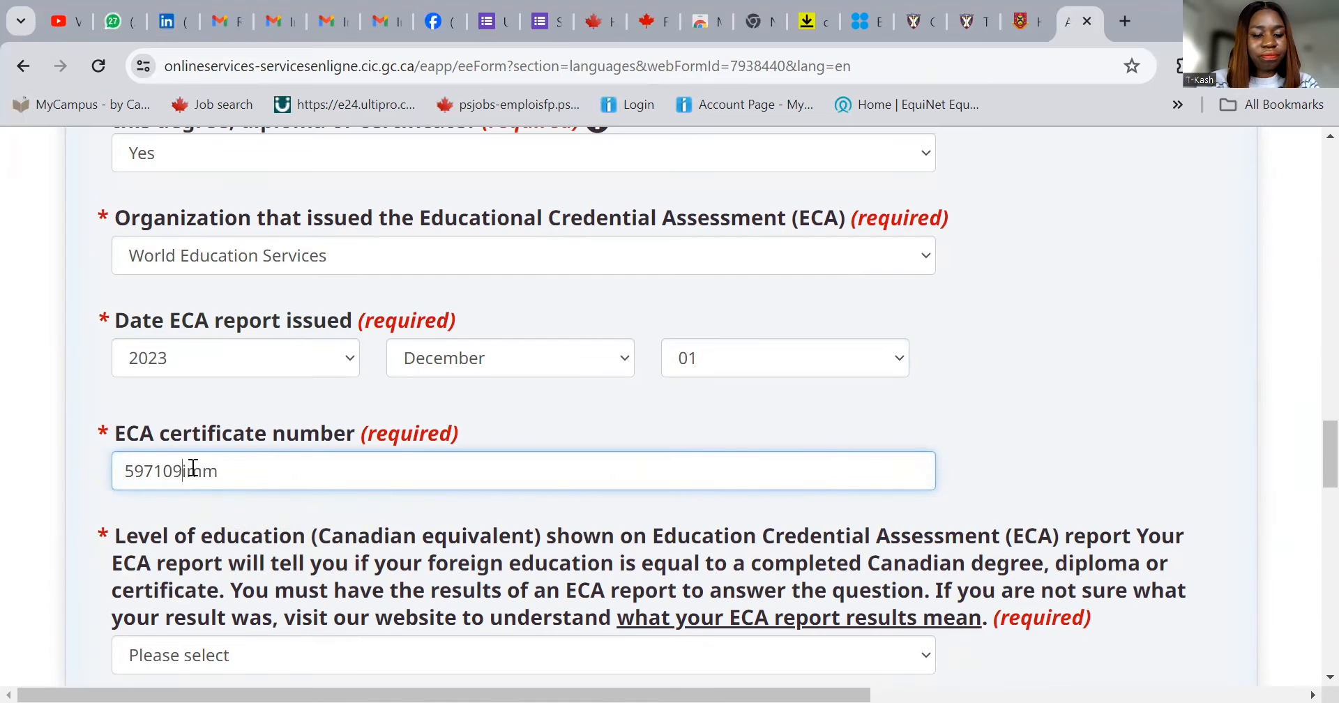
type("67")
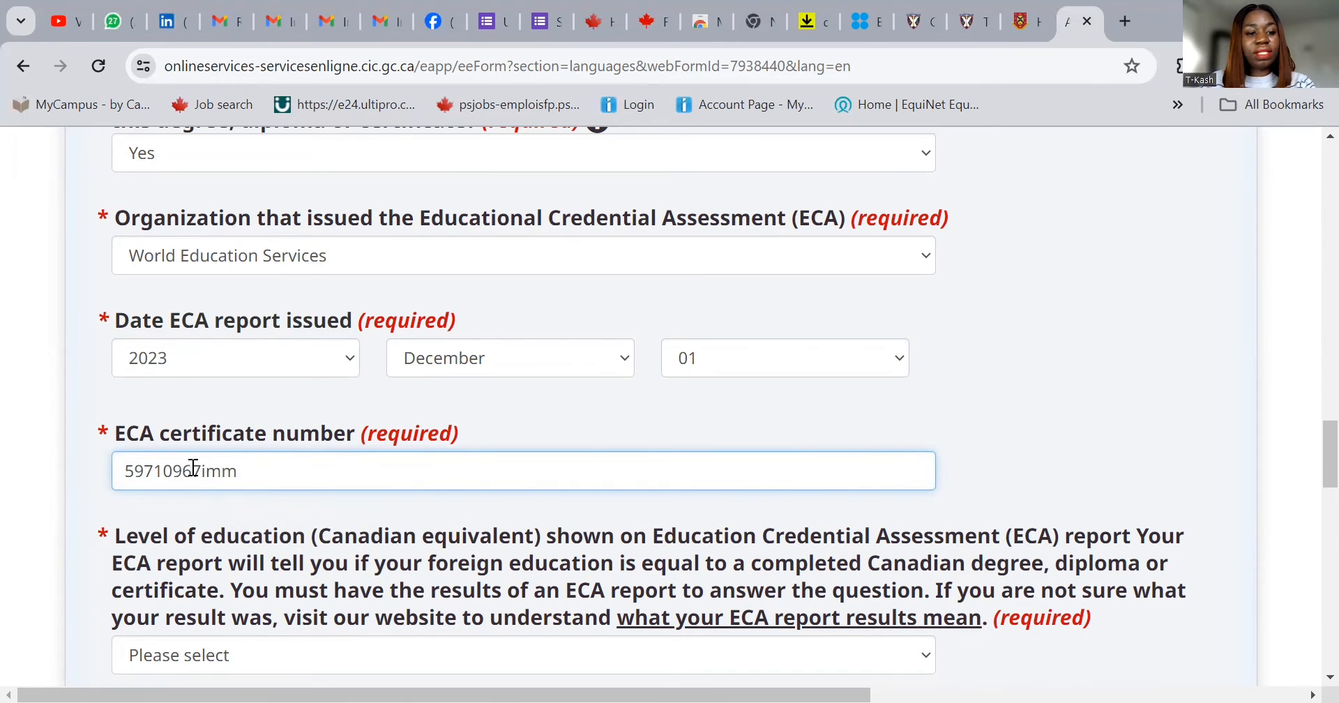
scroll(408, 474, "down", 1)
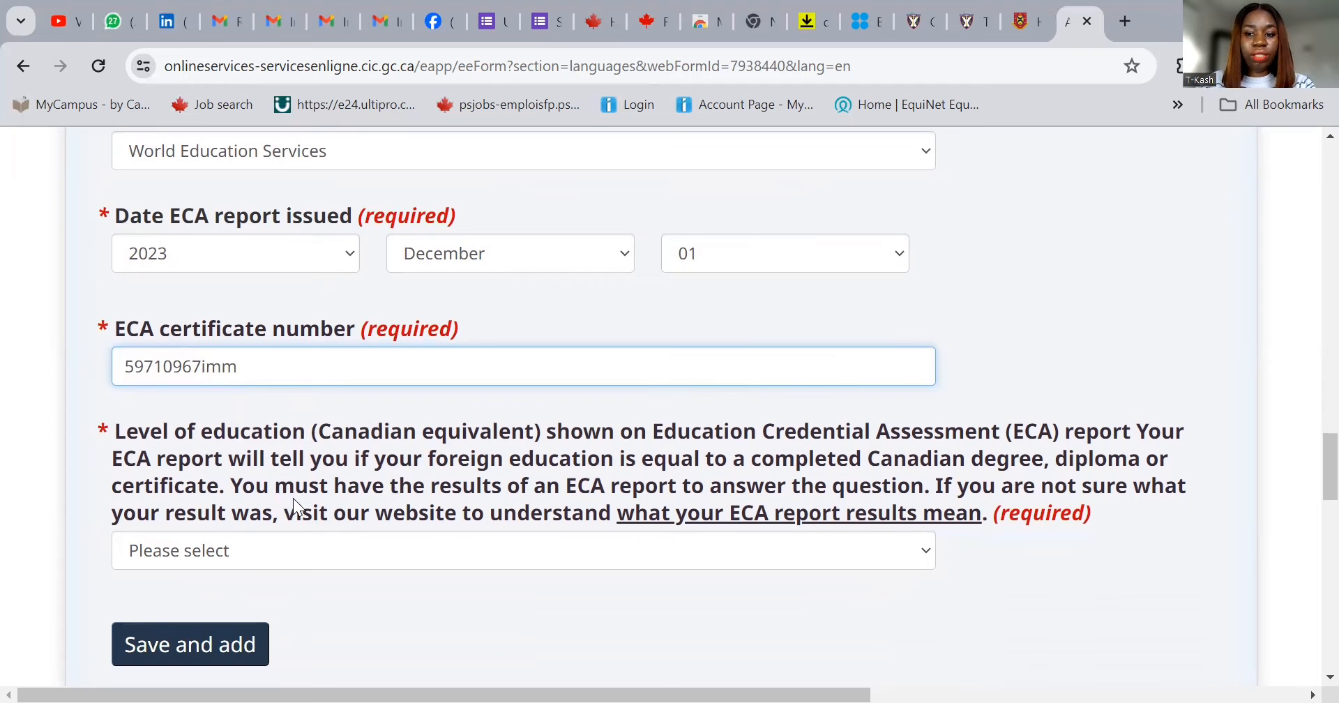
left_click(299, 550)
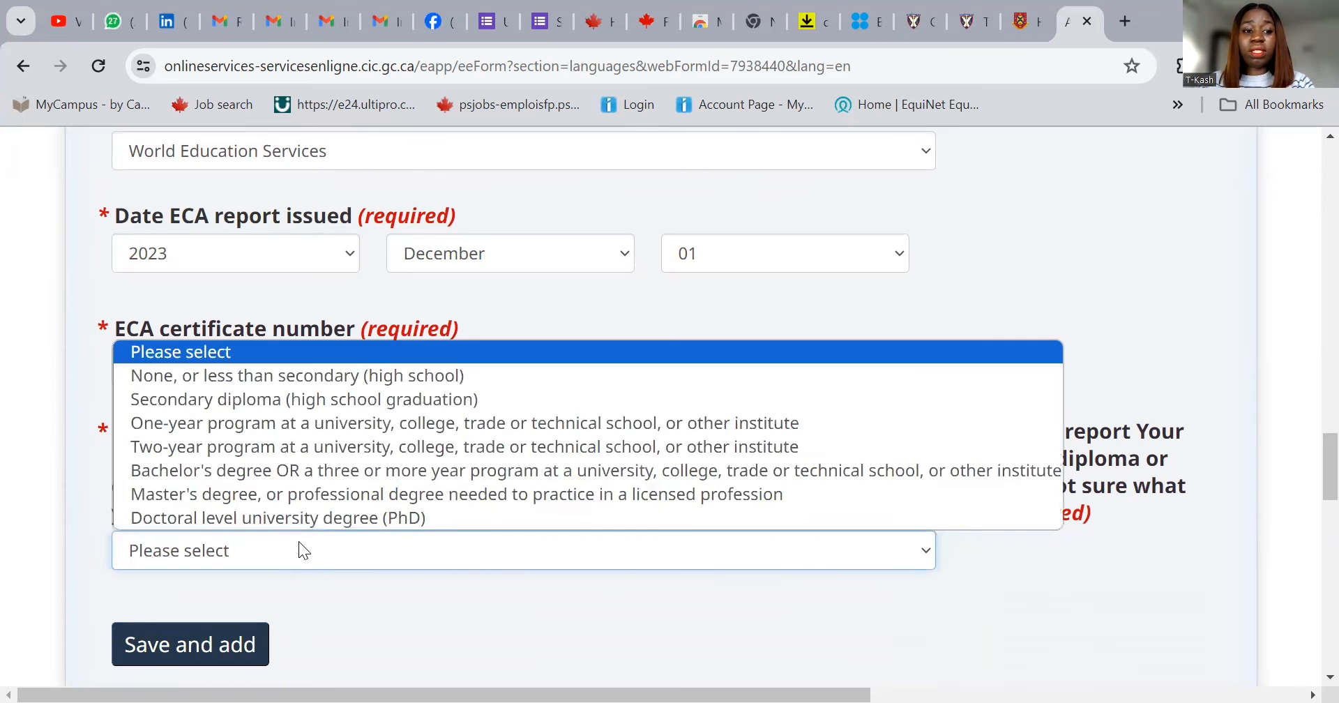
left_click(302, 495)
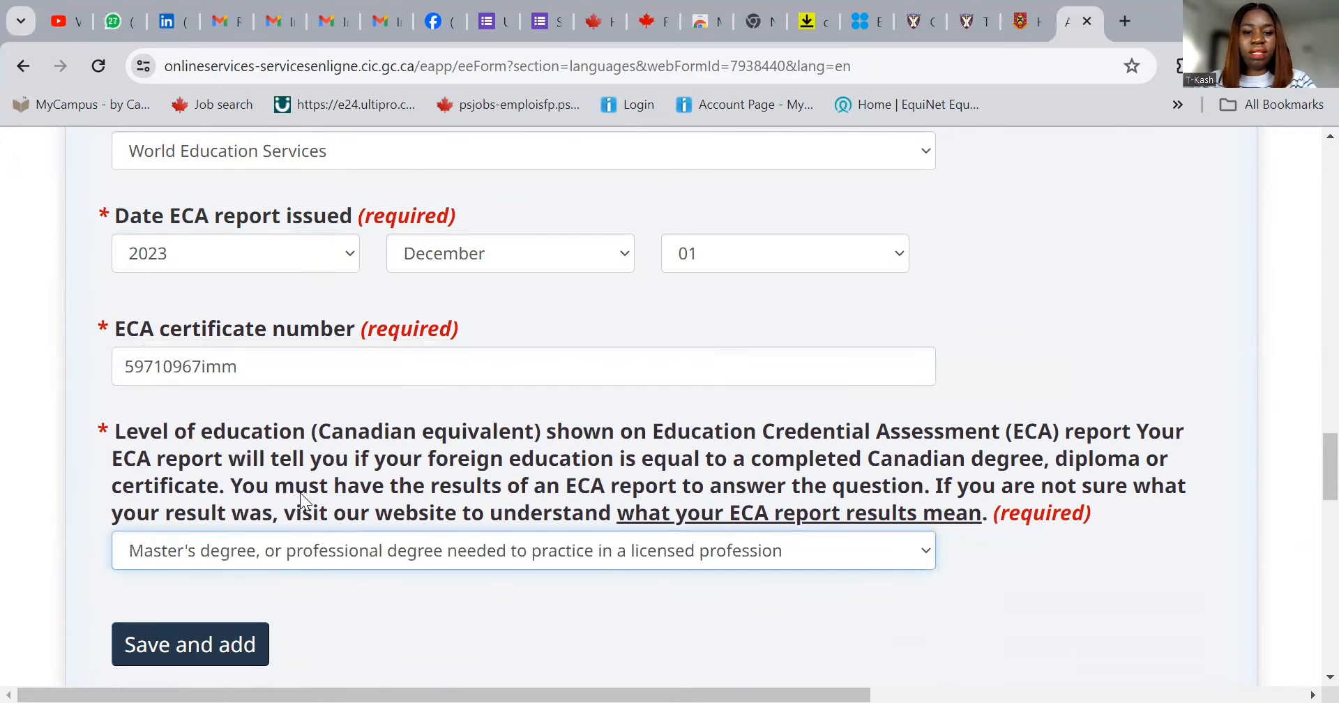
left_click(225, 647)
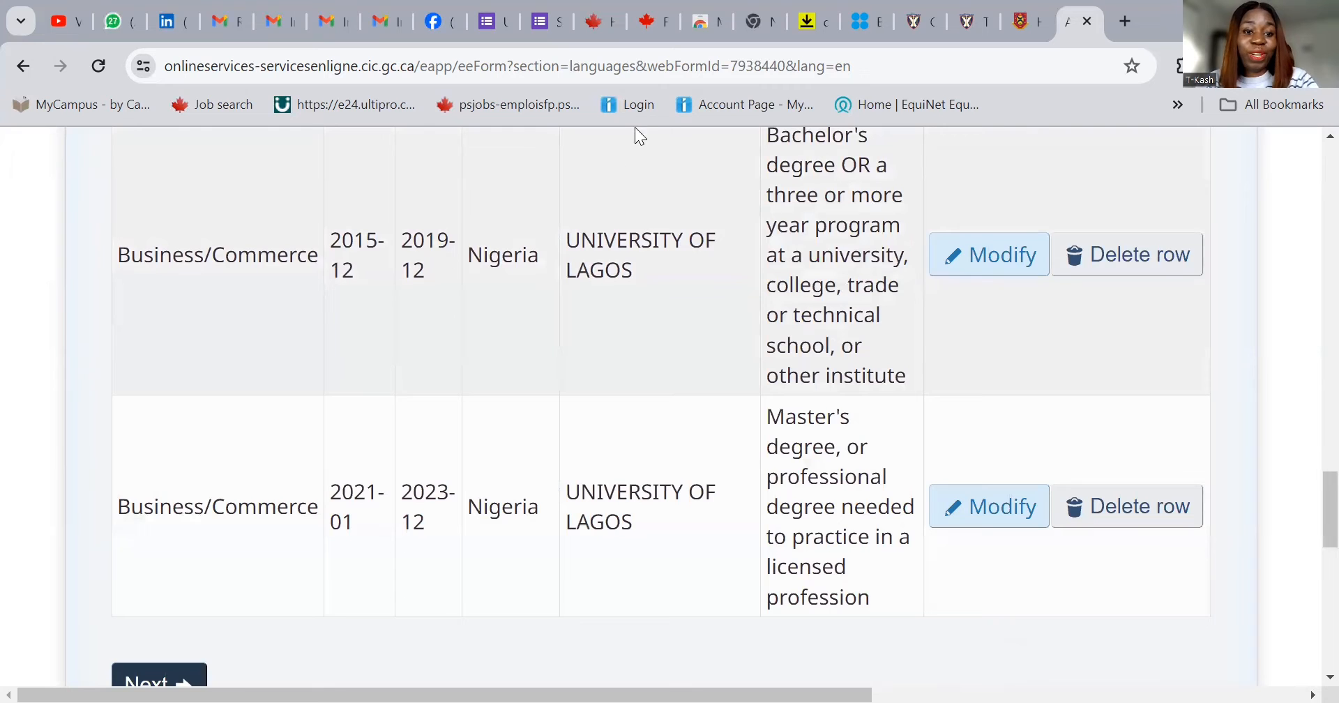
- Advance to Official languages and record English as the language the candidate communicates in
scroll(558, 411, "down", 3)
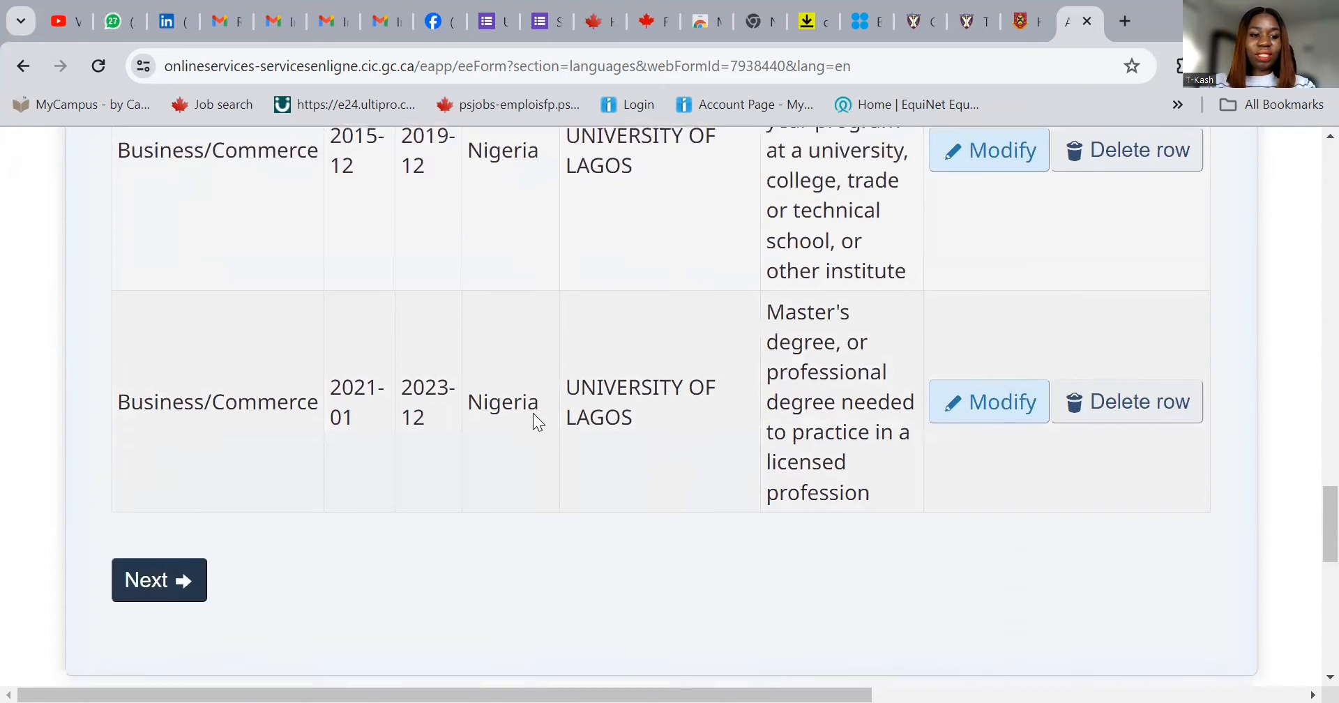
left_click(162, 472)
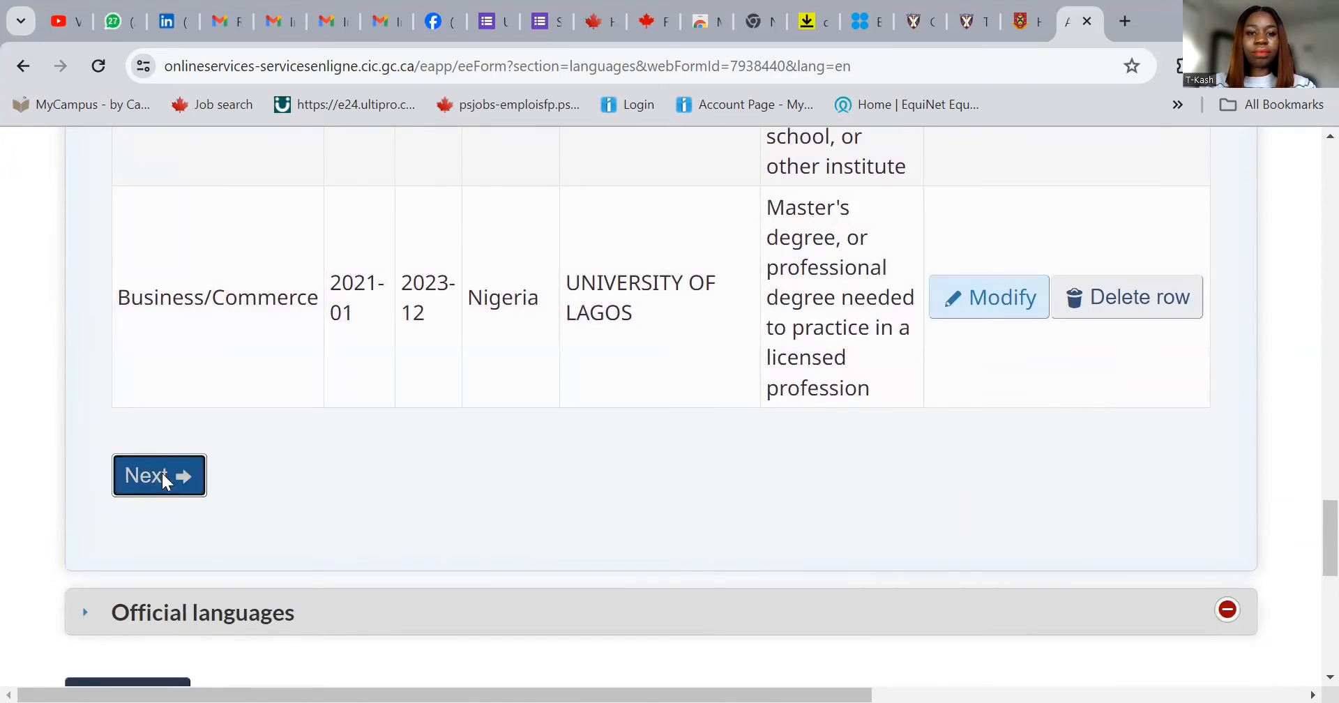
scroll(576, 464, "up", 3)
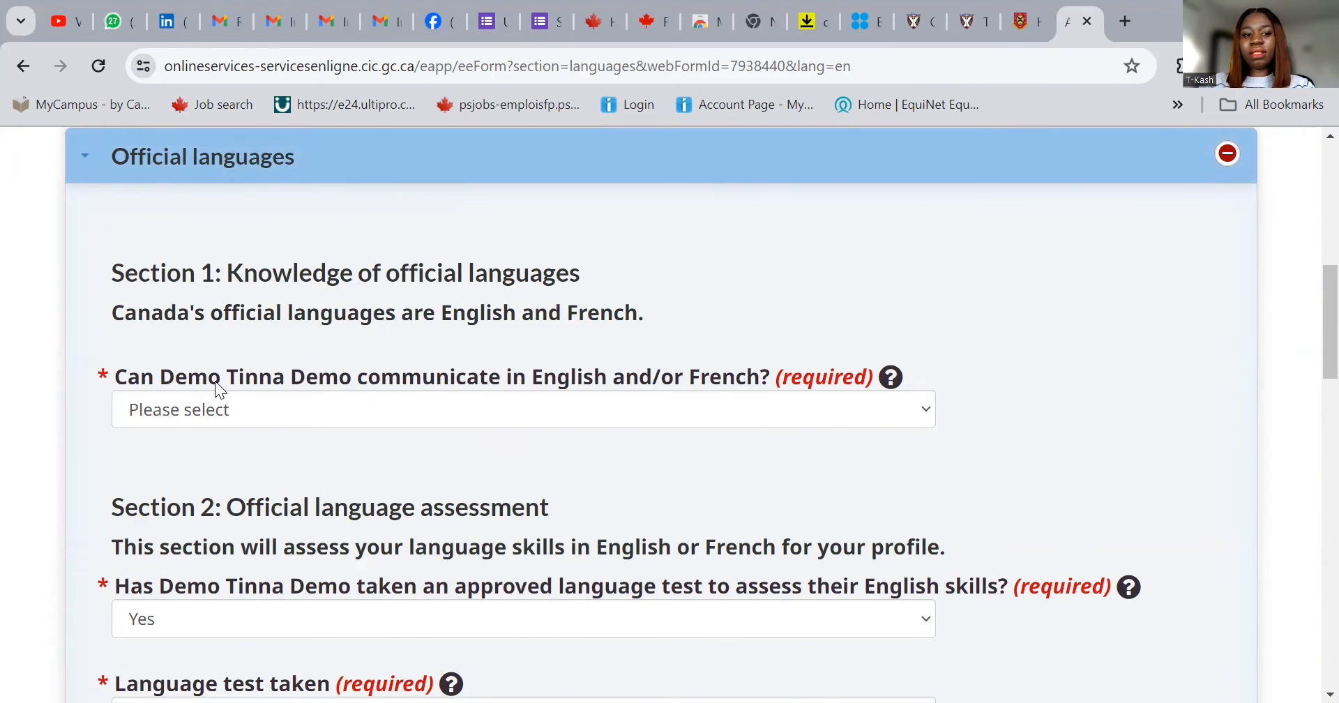
left_click(502, 419)
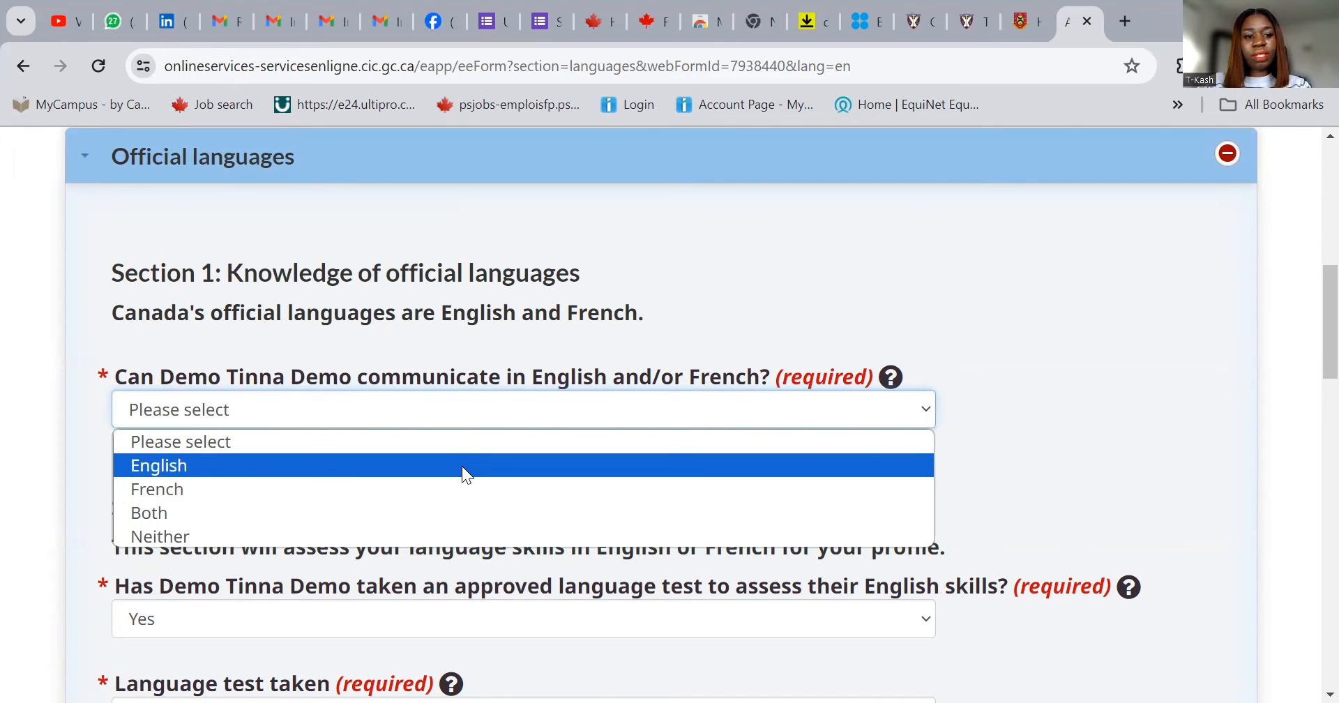
left_click(462, 466)
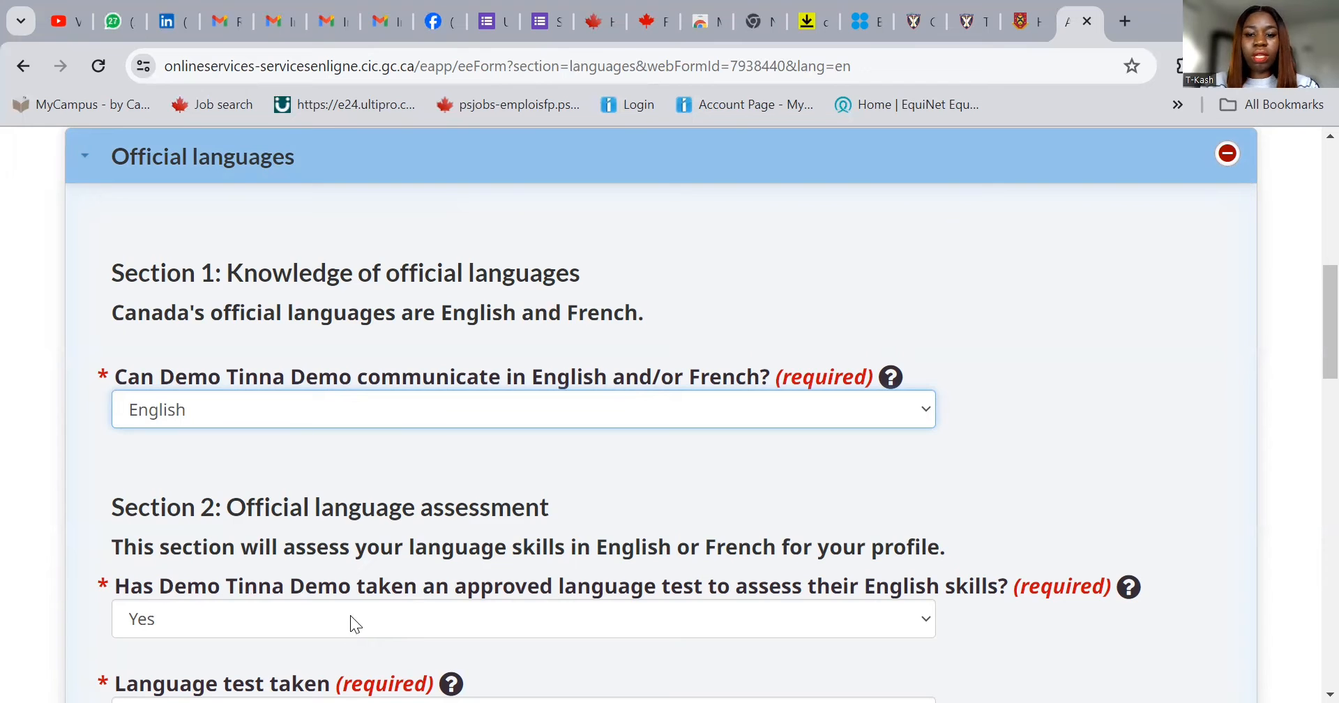
scroll(601, 512, "down", 1)
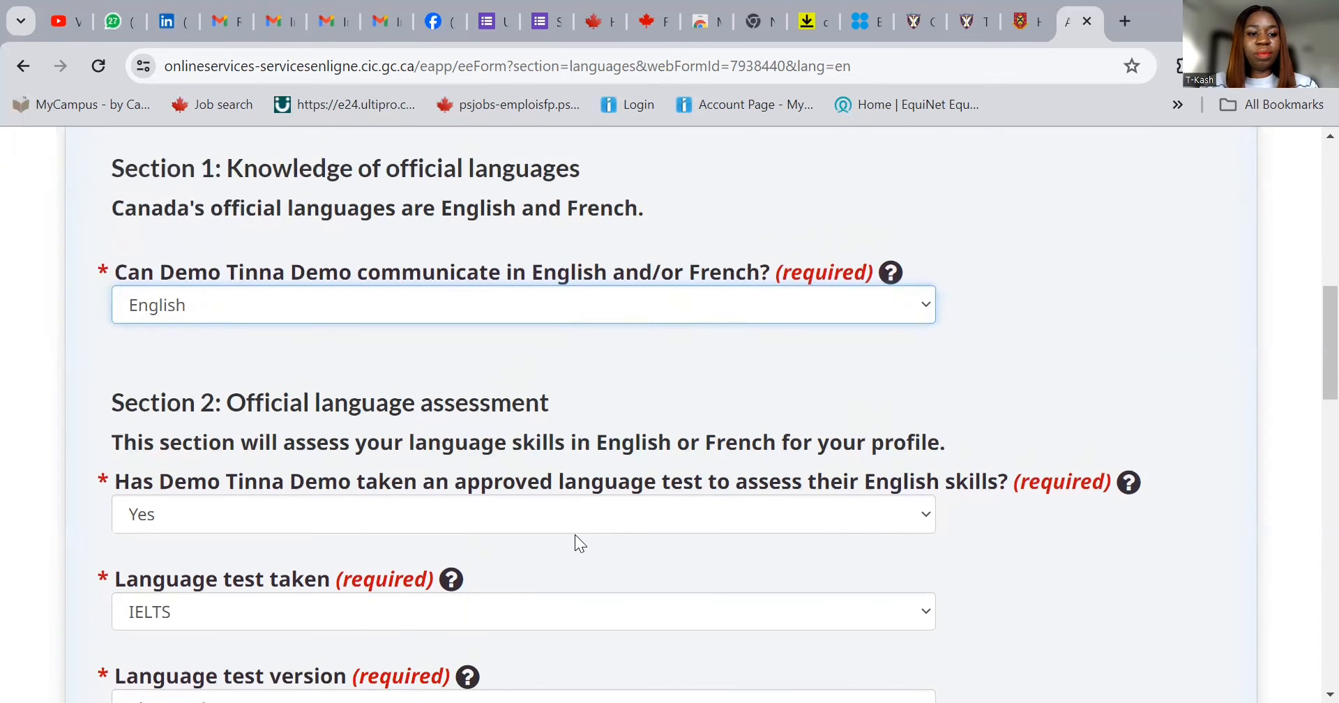
- Choose IELTS General Training as the language test version
scroll(575, 535, "down", 2)
scroll(576, 424, "down", 1)
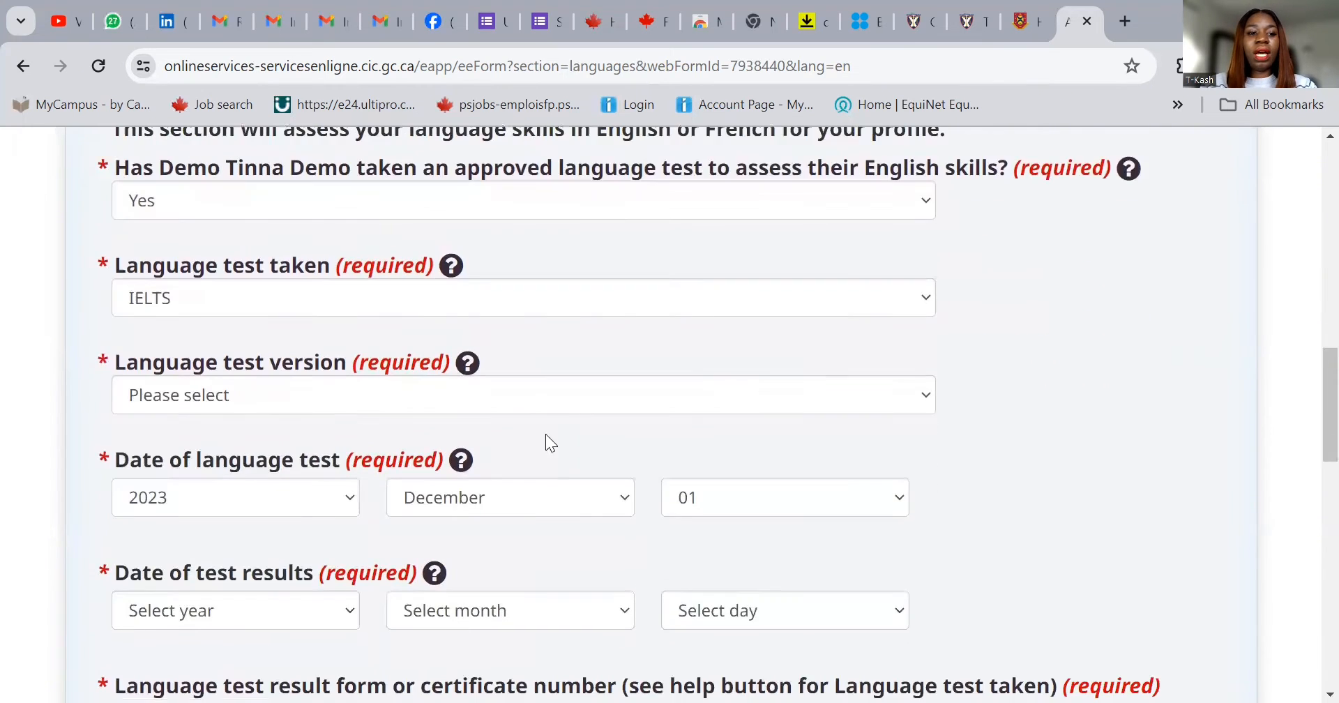
left_click(371, 393)
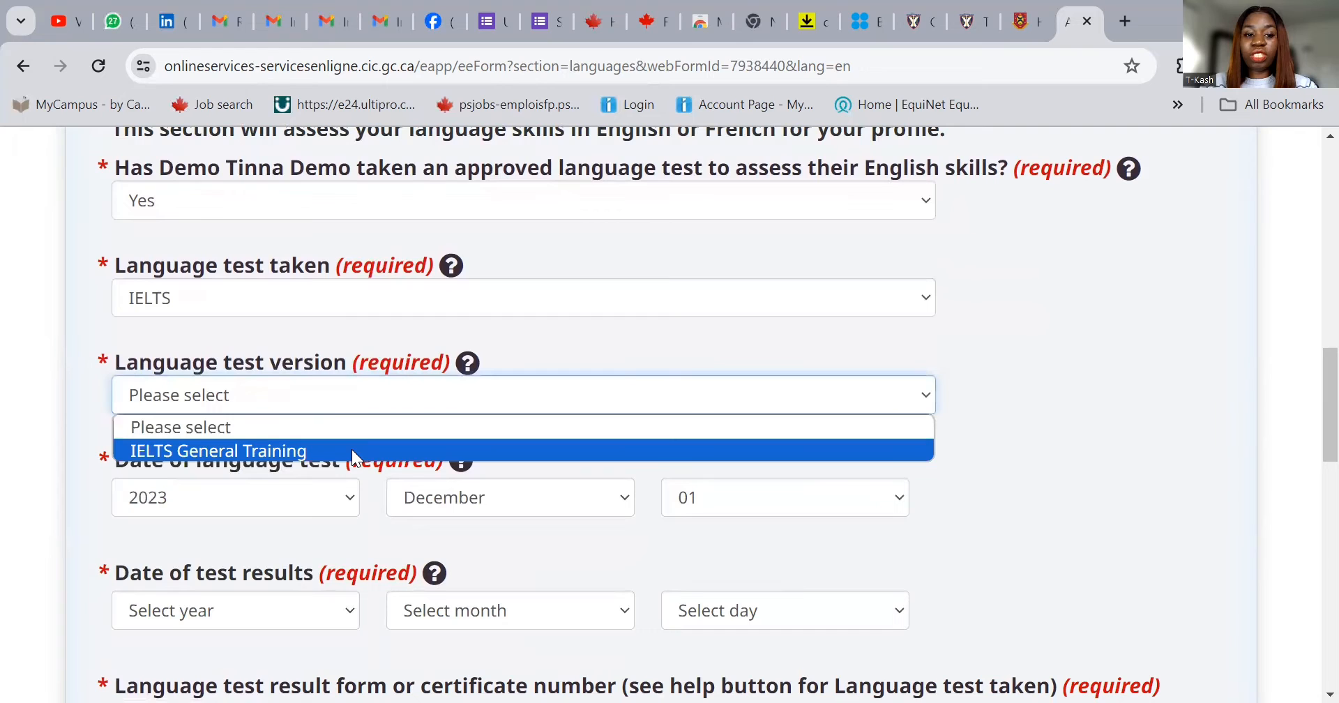
left_click(352, 450)
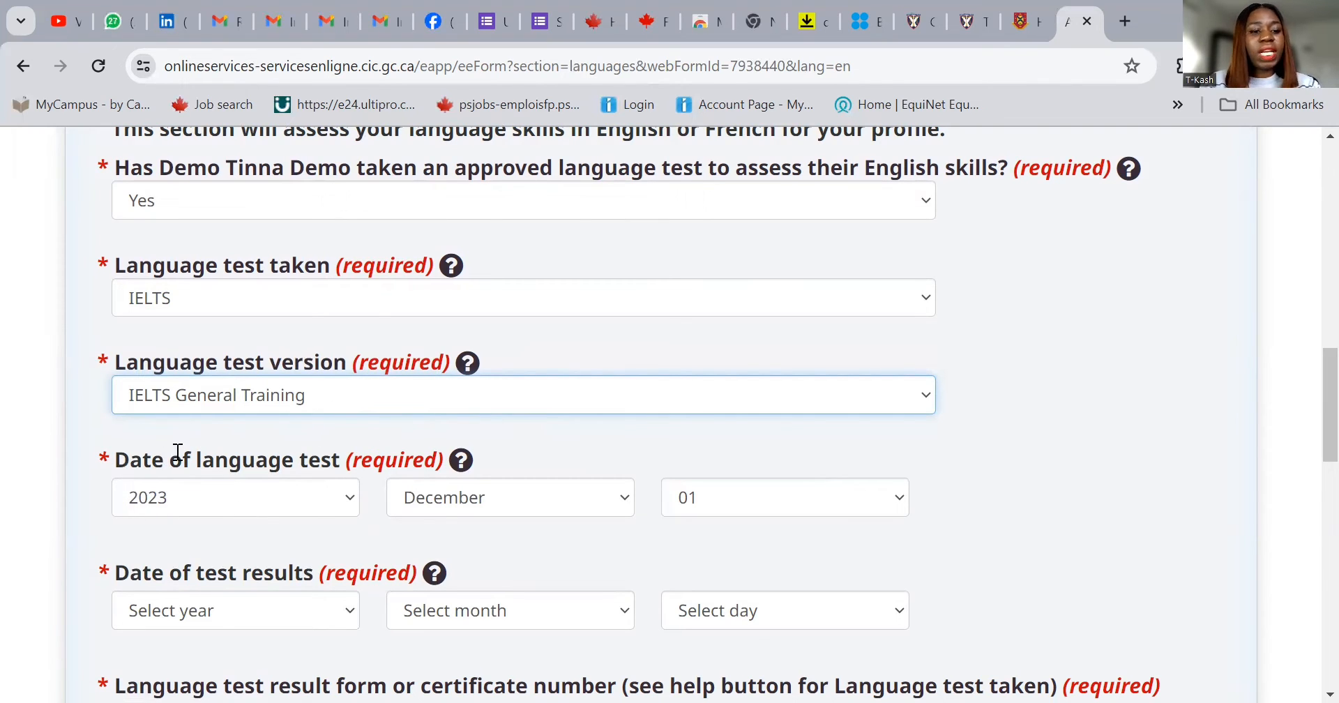
scroll(597, 444, "down", 2)
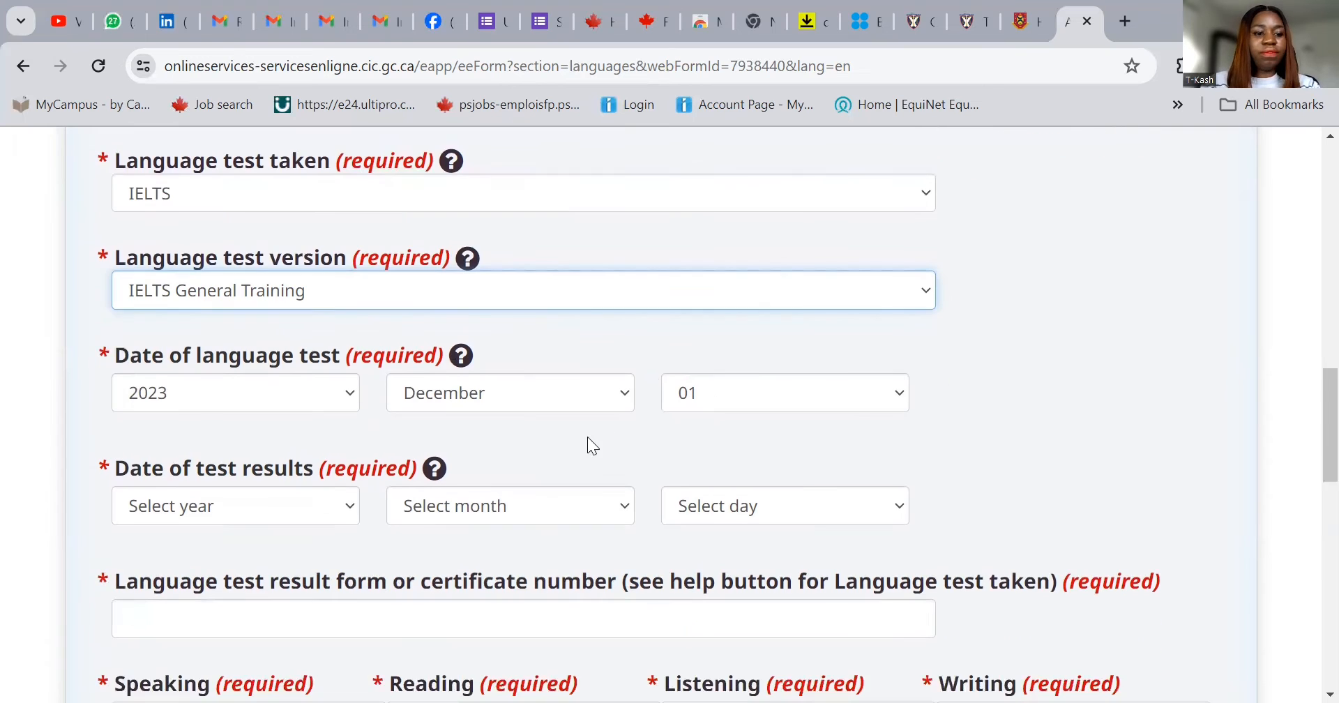
- Set the test results date to 2023 December 15
left_click(217, 504)
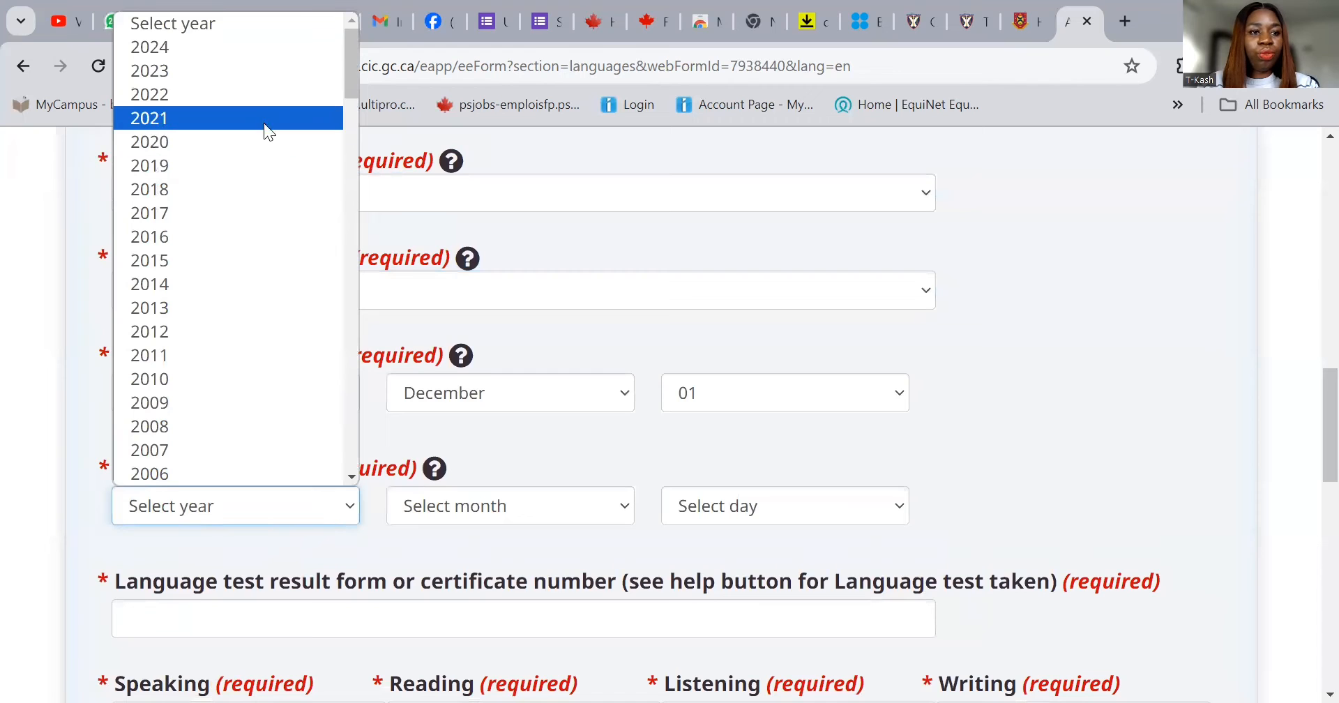
left_click(233, 70)
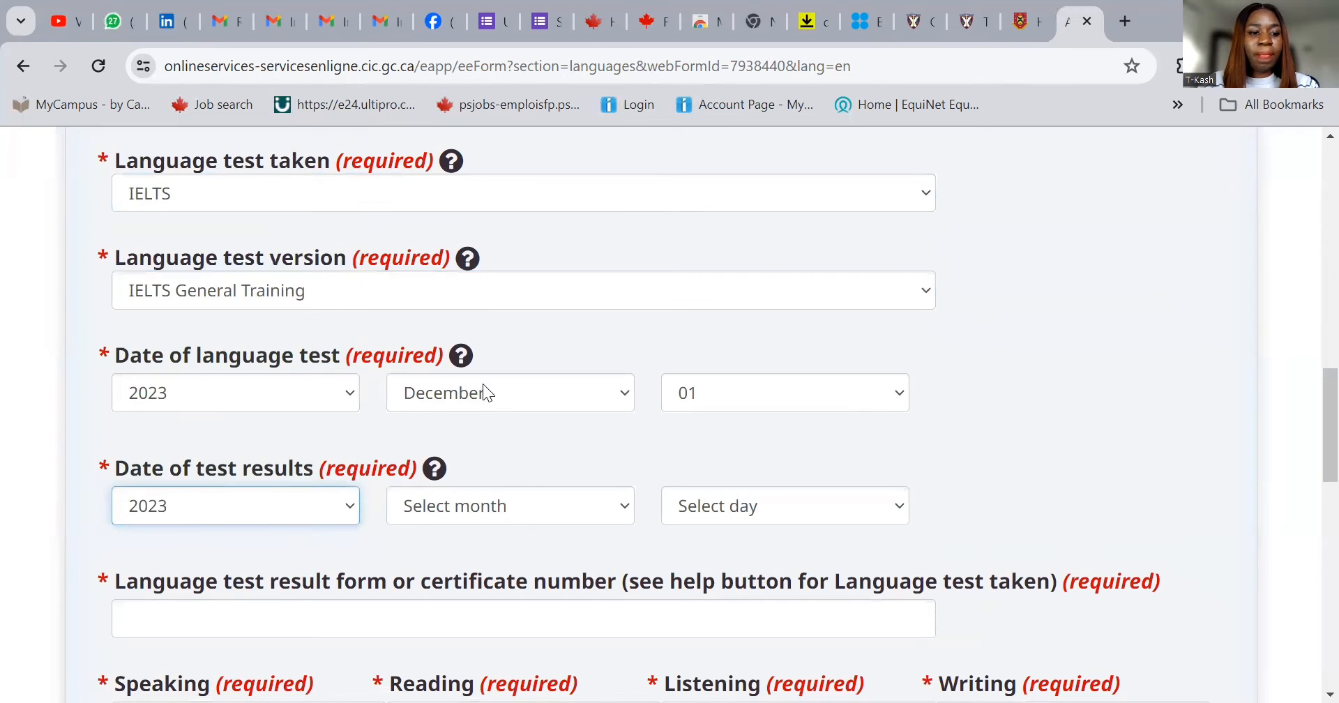
left_click(523, 509)
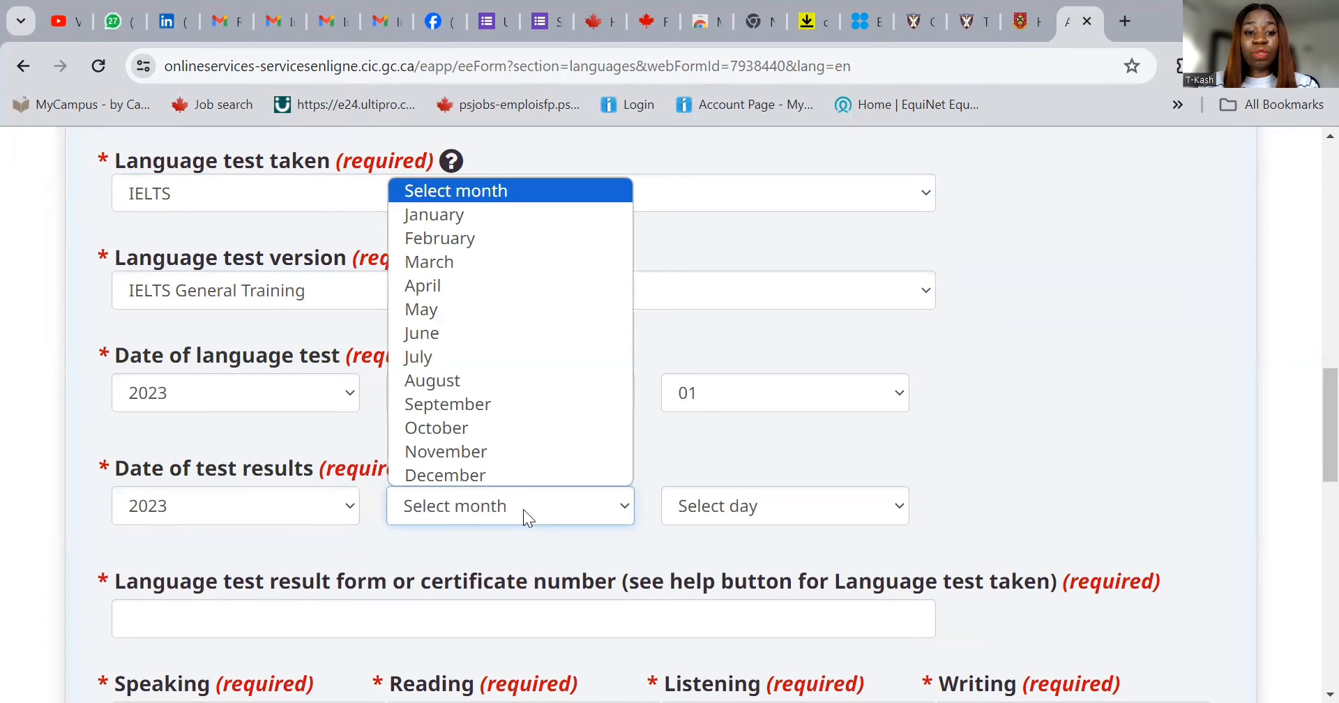
left_click(524, 474)
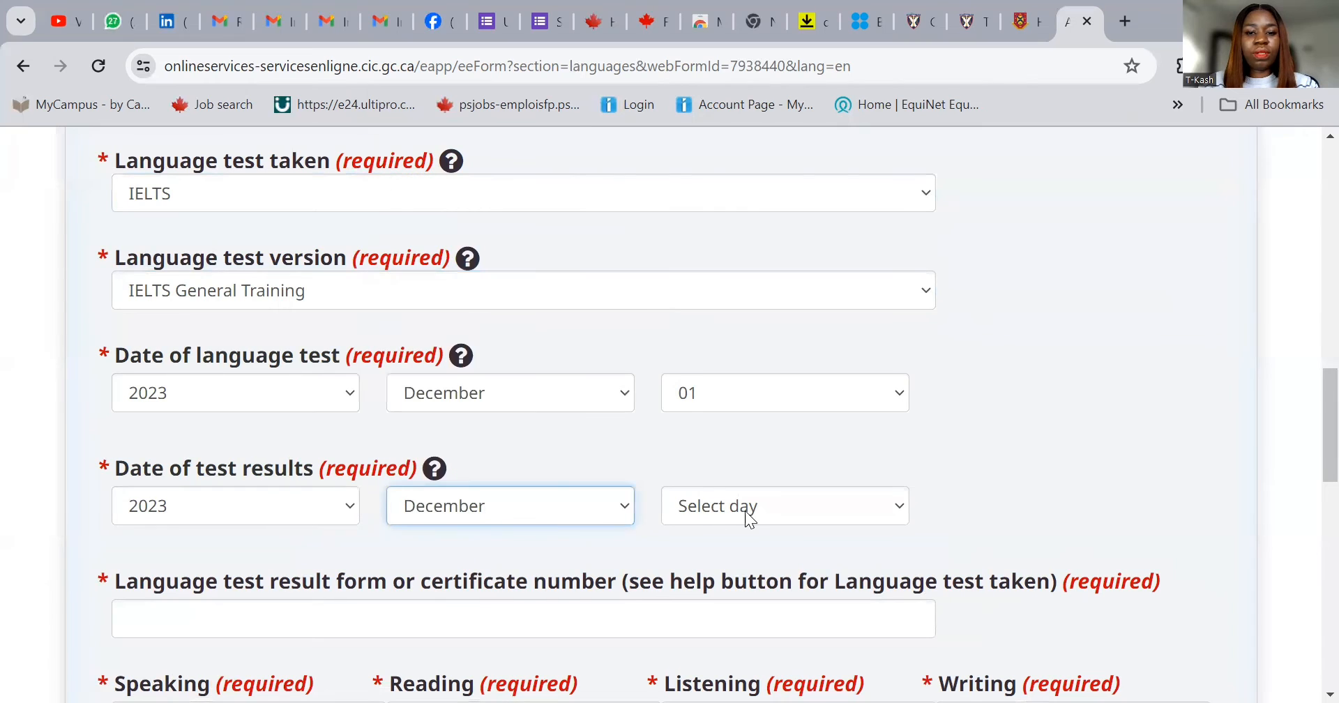
left_click(745, 511)
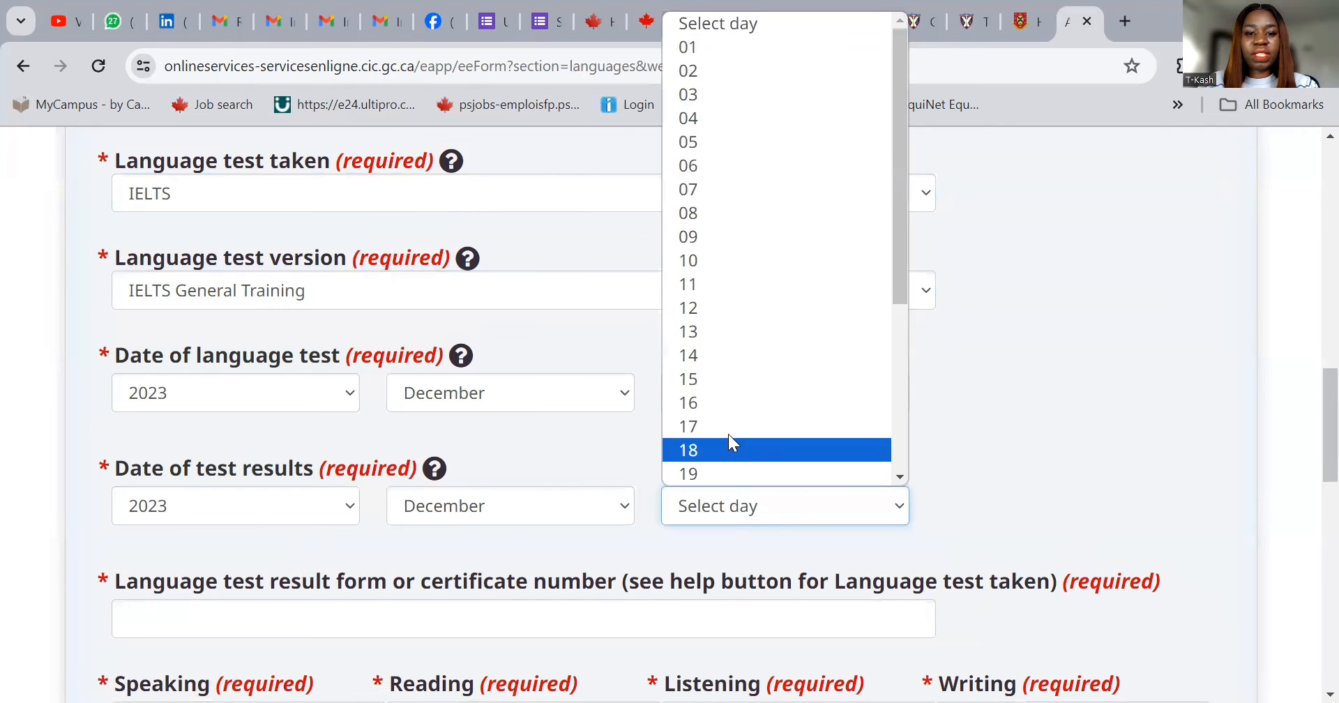
left_click(700, 378)
scroll(551, 555, "down", 1)
- Enter the language test certificate number
left_click(478, 523)
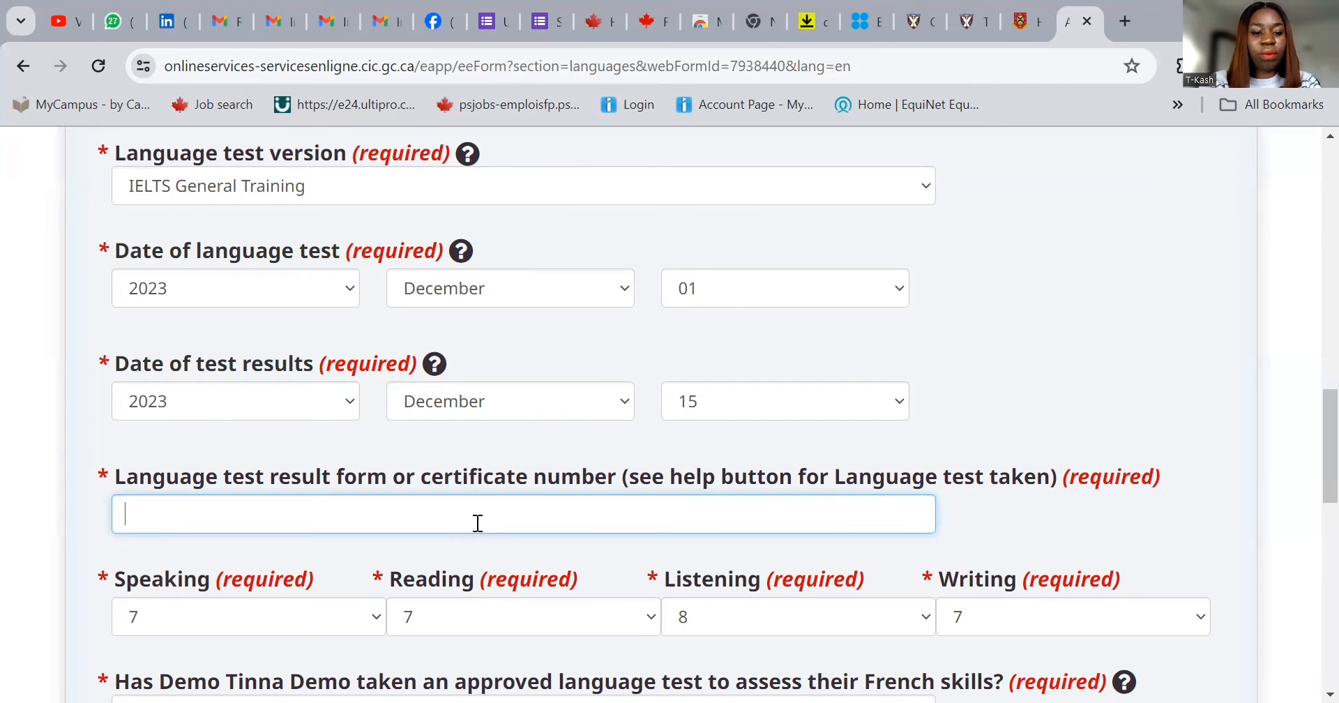
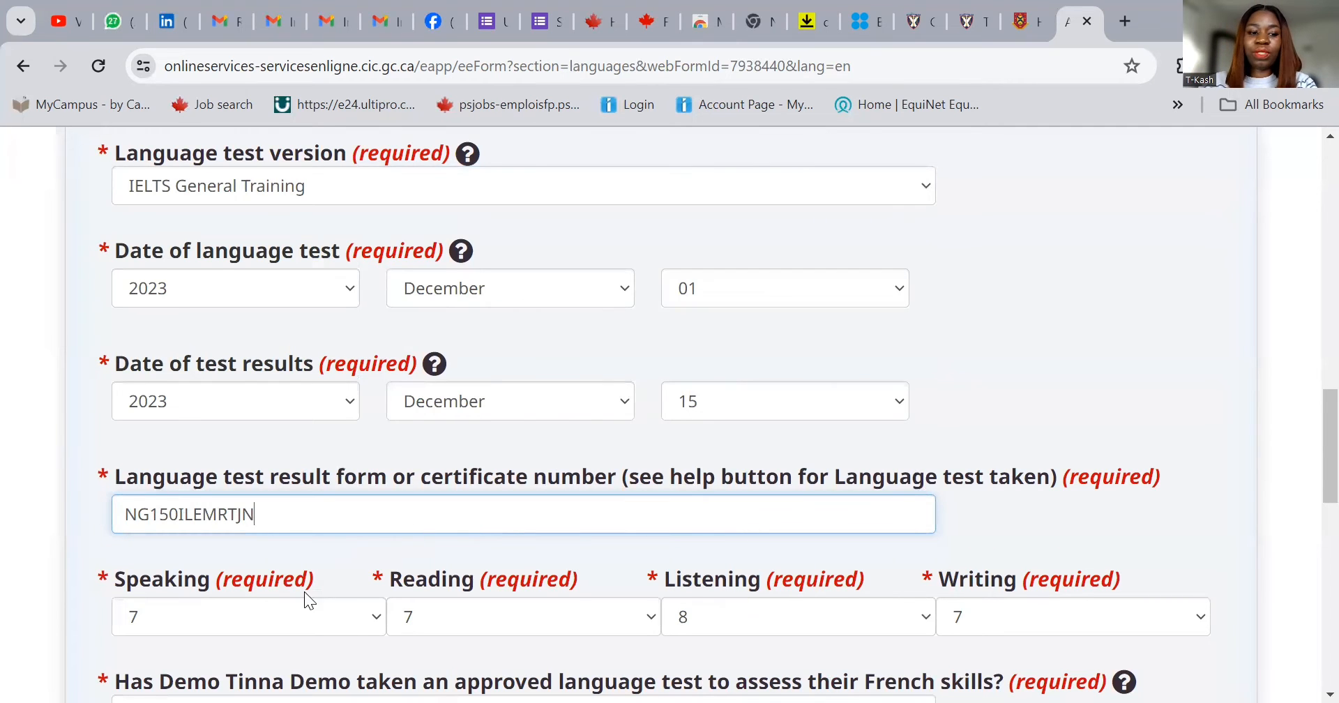
scroll(614, 513, "down", 1)
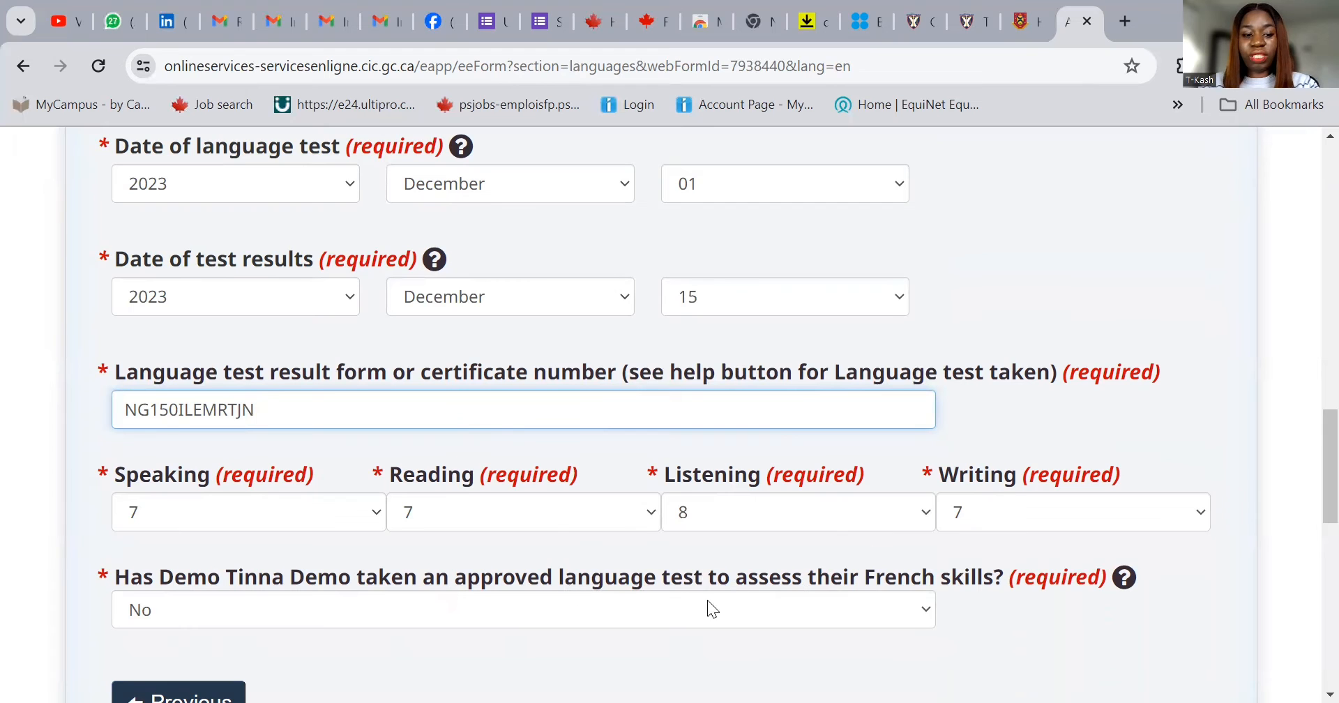
scroll(649, 600, "down", 5)
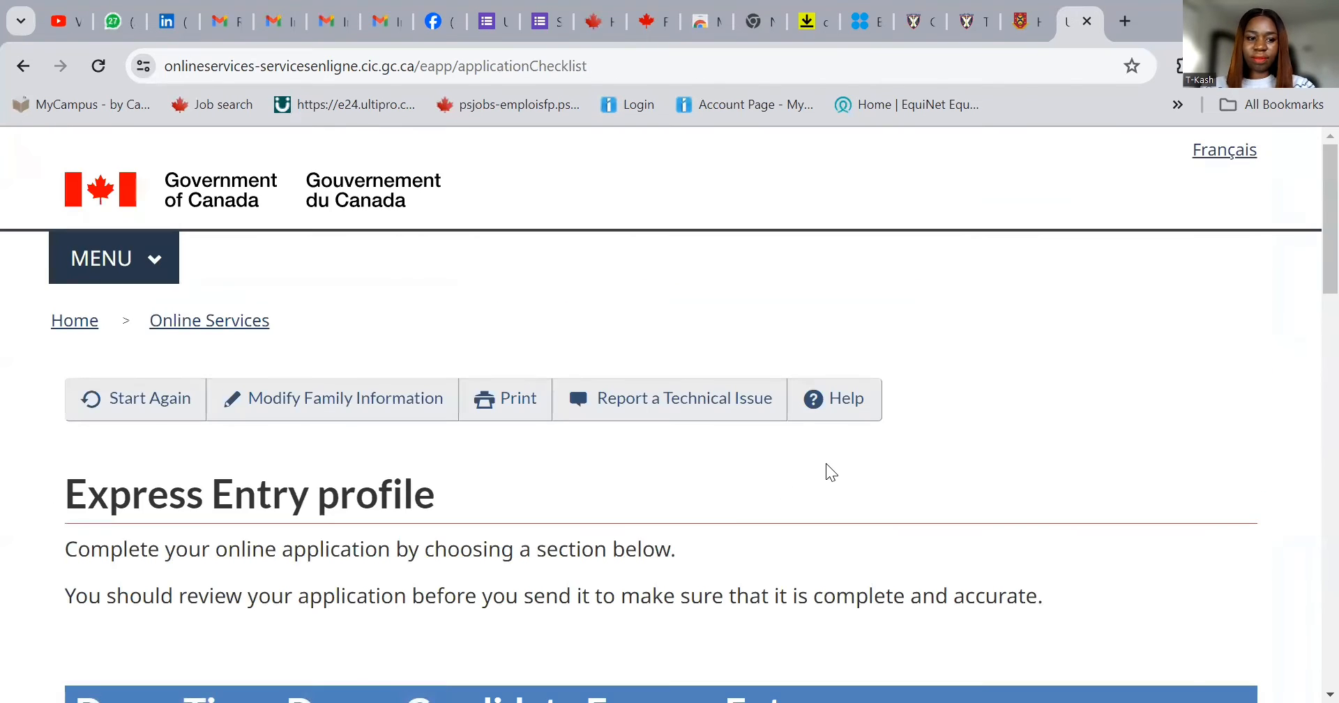
- Start the Application details form from the Express Entry checklist
scroll(826, 467, "down", 8)
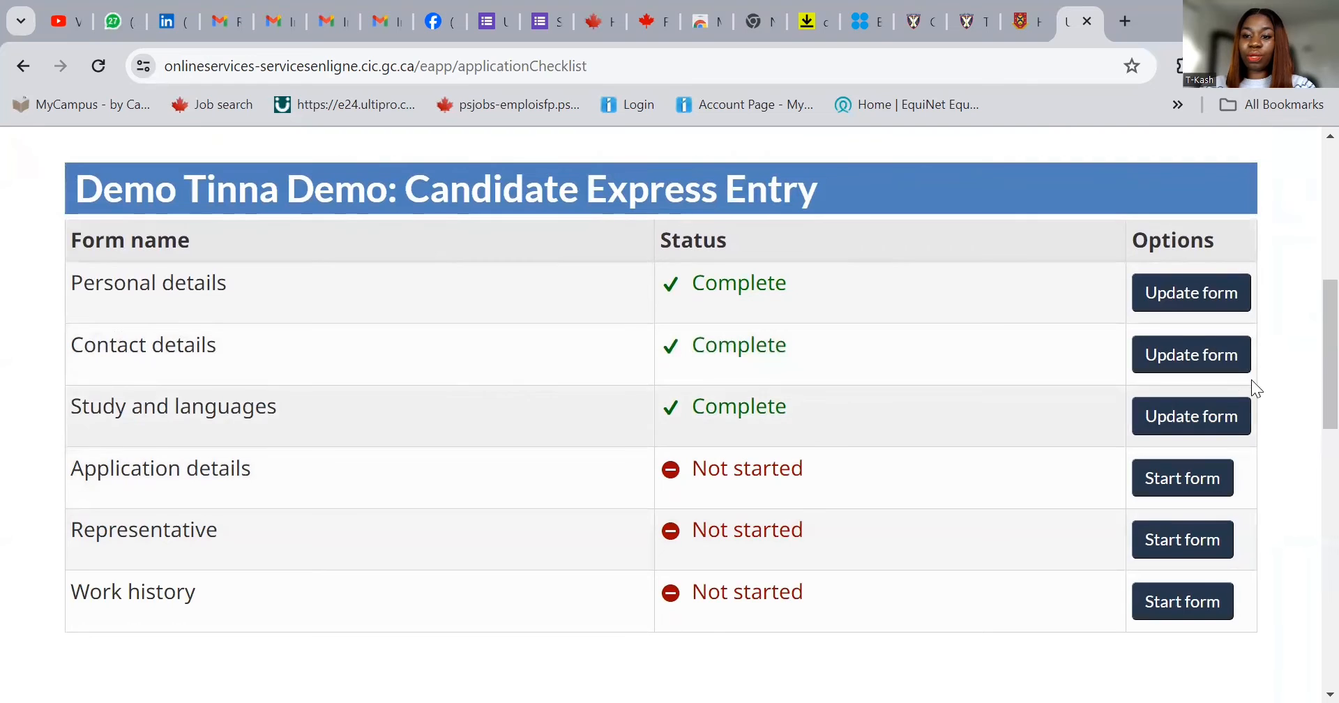
left_click(1186, 478)
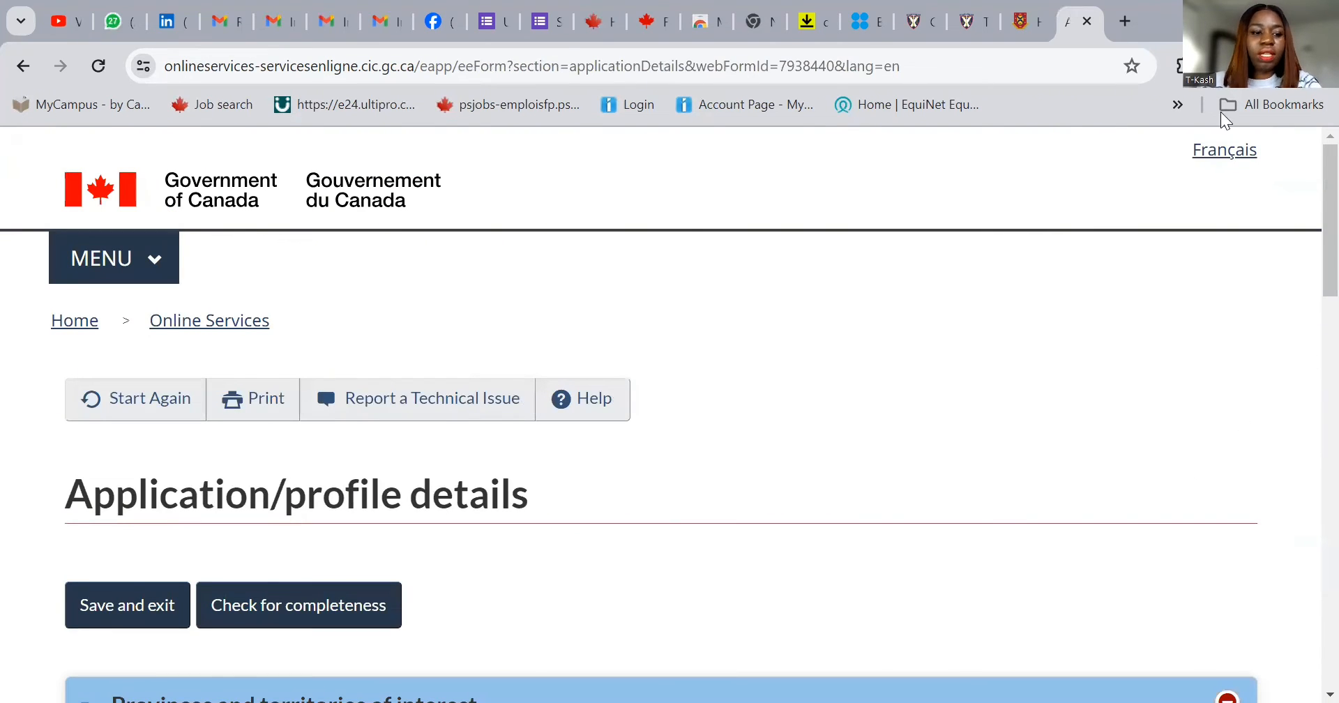
scroll(800, 390, "down", 5)
scroll(801, 399, "down", 1)
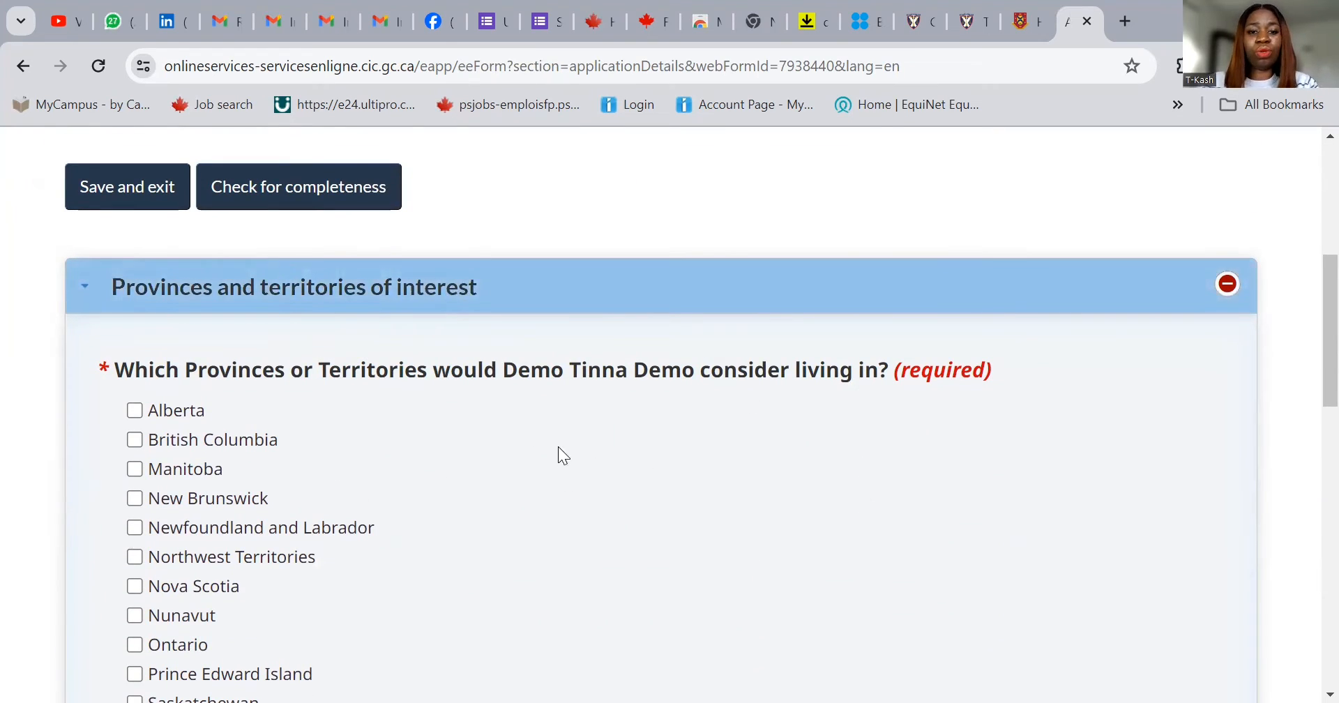
scroll(586, 349, "down", 3)
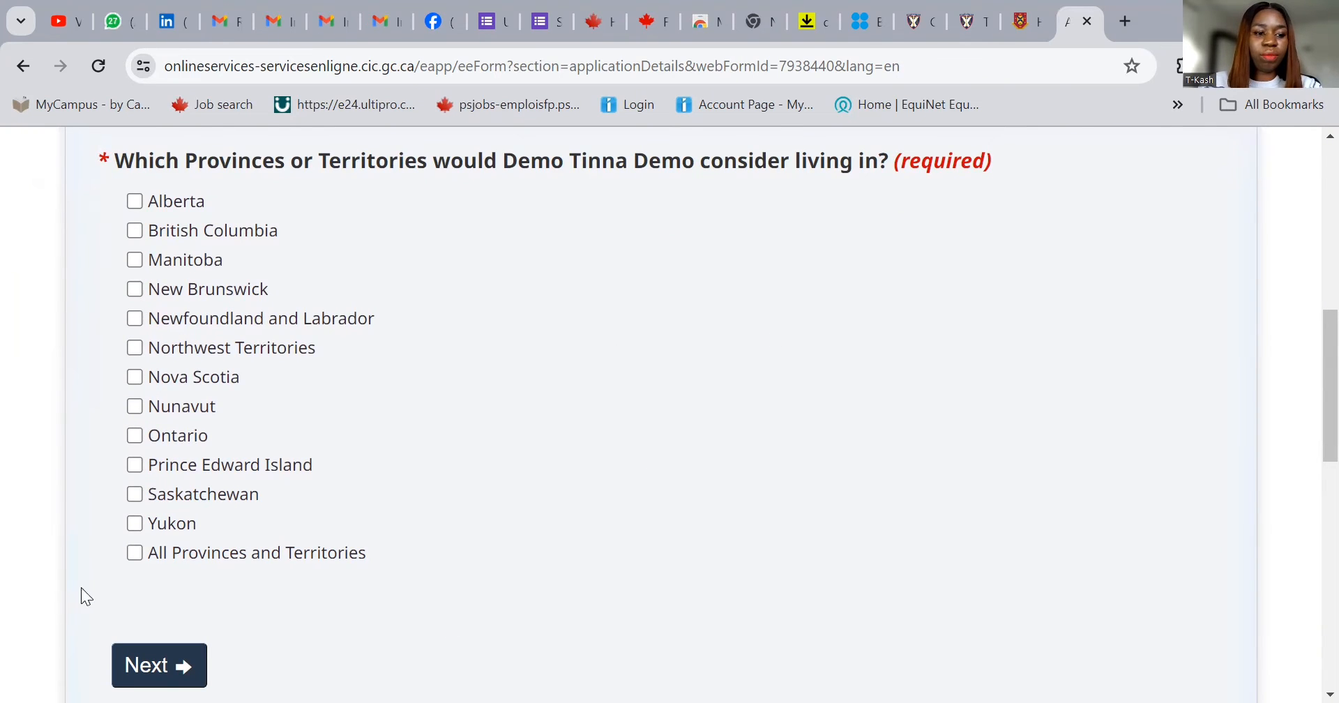
- Tick Alberta, British Columbia, Manitoba, New Brunswick, Nova Scotia, Ontario and Newfoundland and Labrador as provinces of interest
left_click(134, 557)
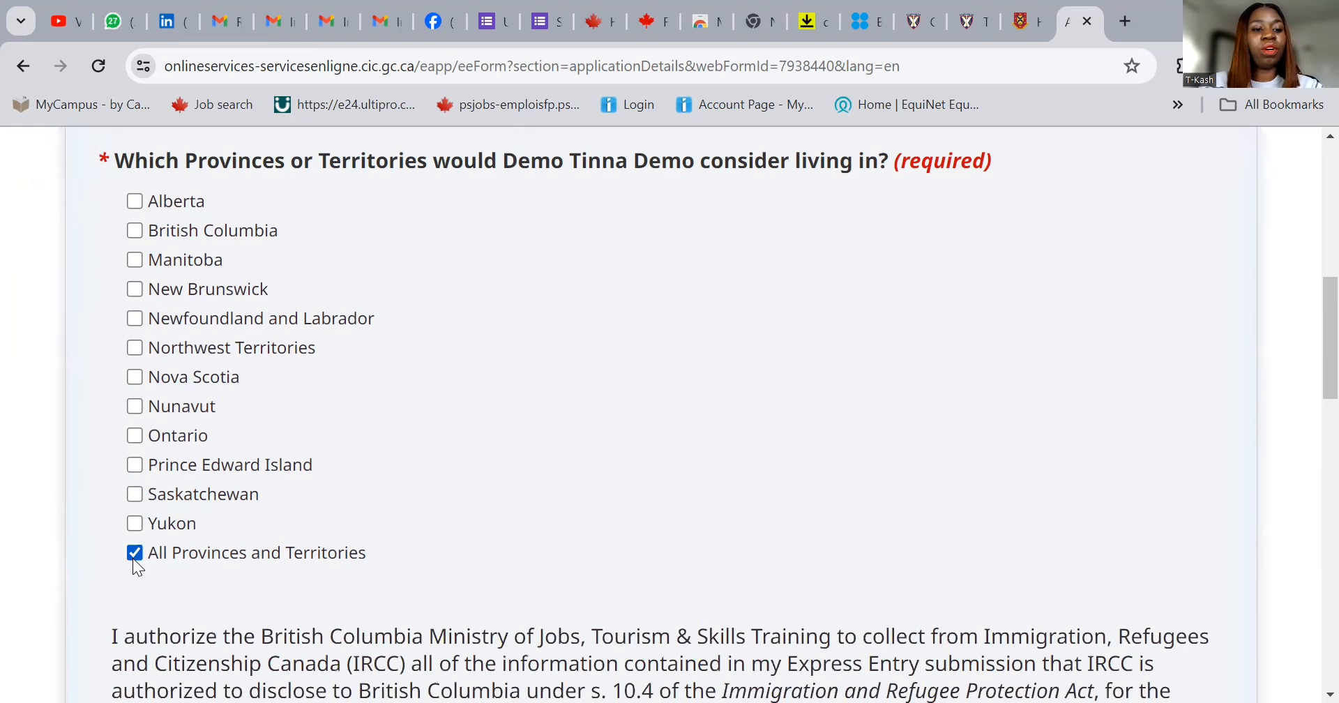
left_click(134, 201)
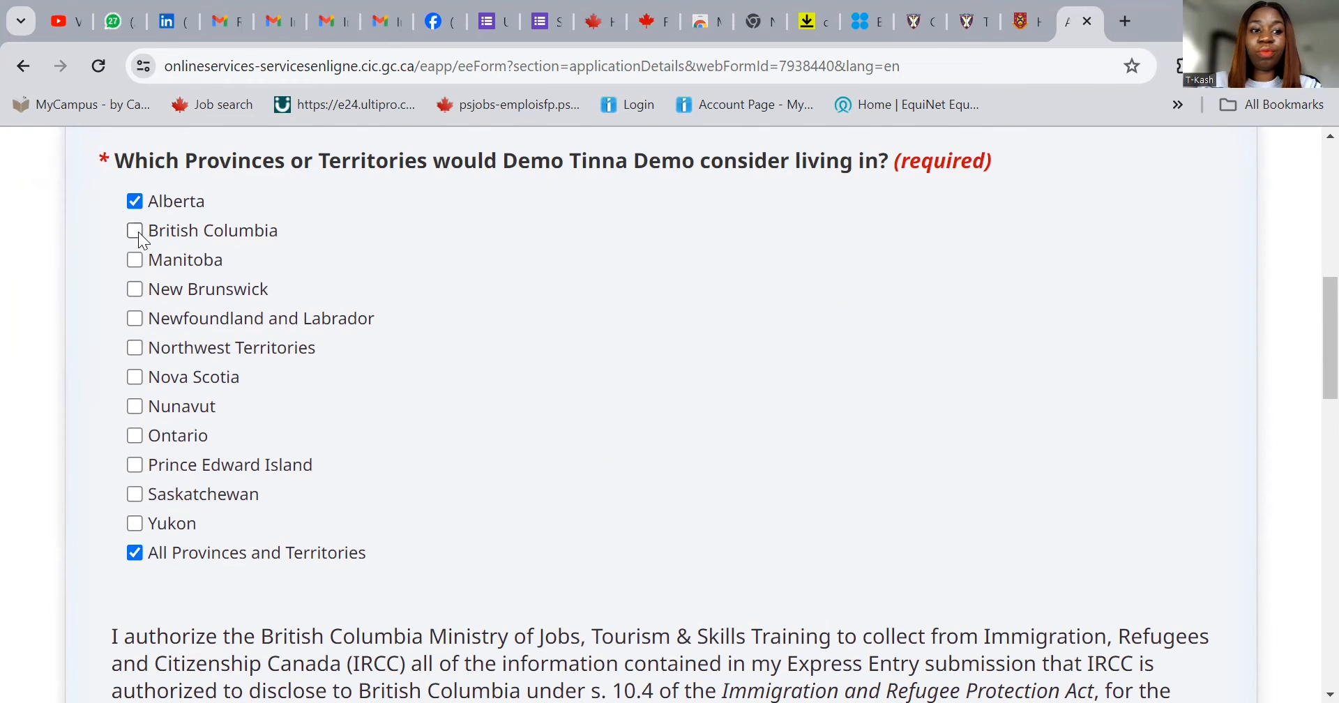
left_click(135, 231)
left_click(135, 260)
left_click(135, 290)
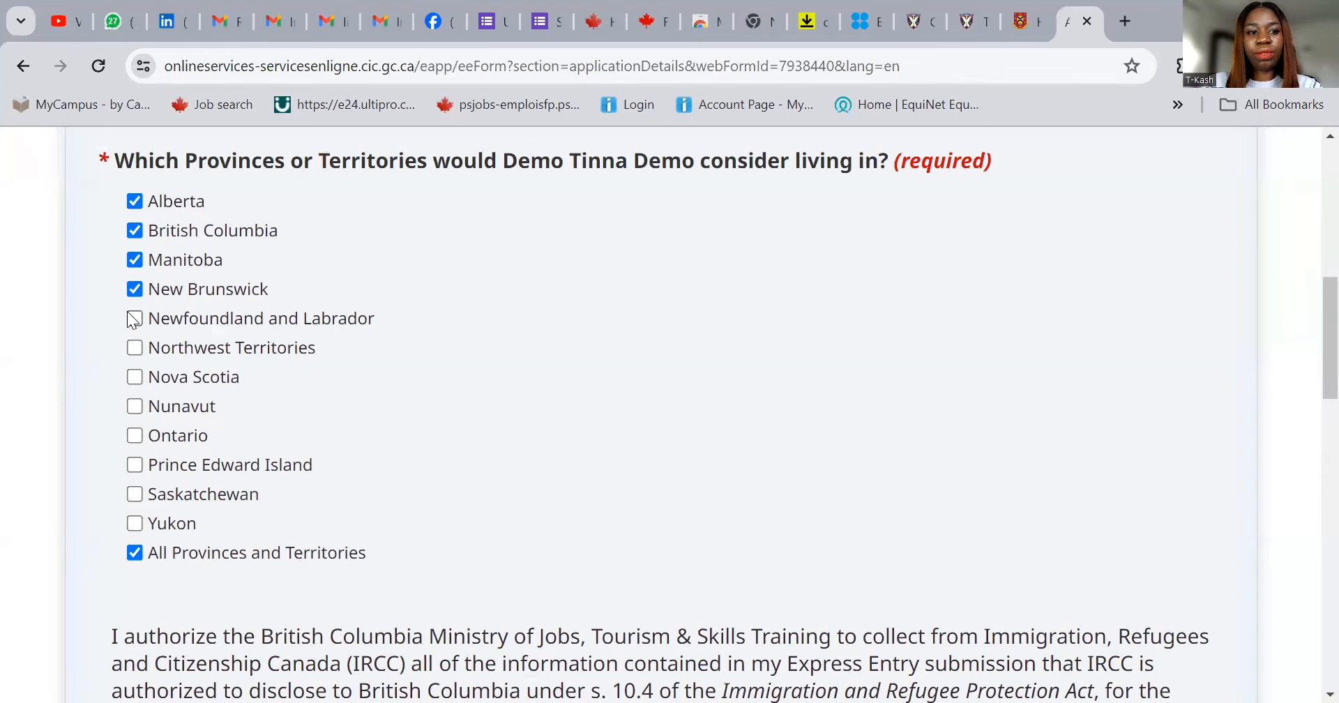
left_click(133, 379)
left_click(134, 436)
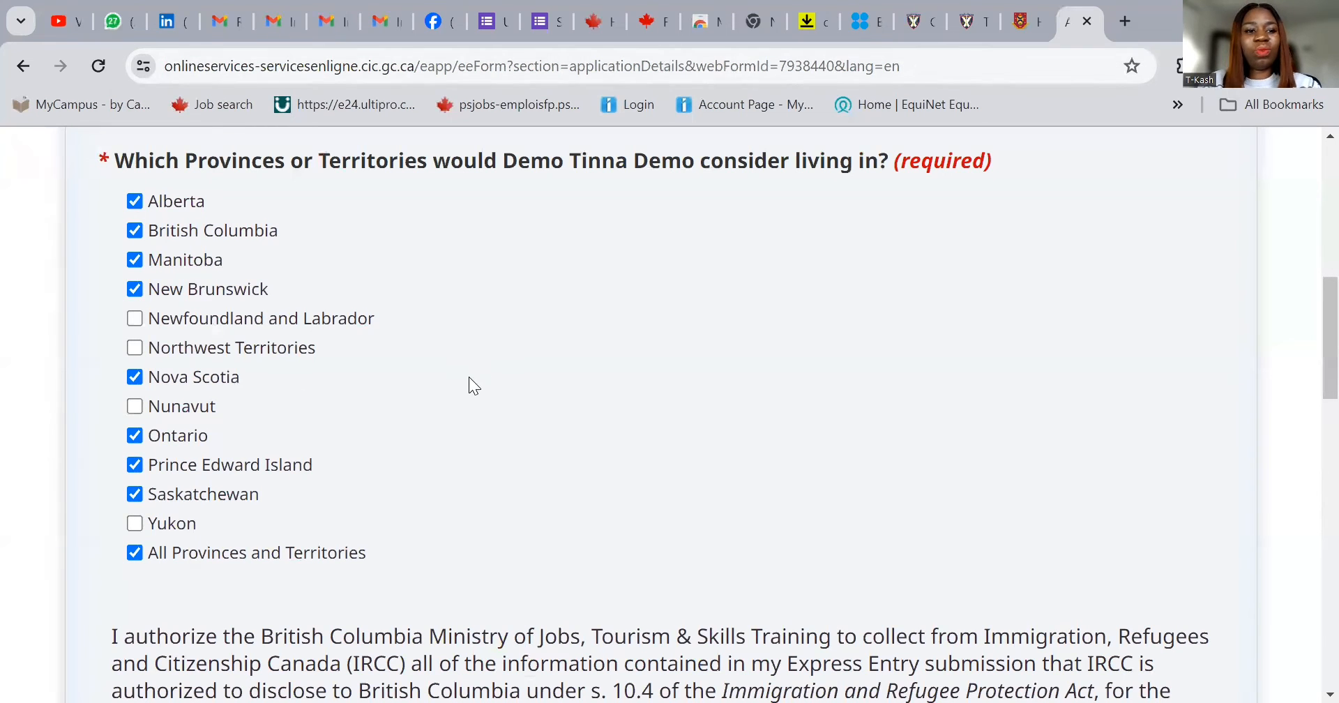
left_click(135, 319)
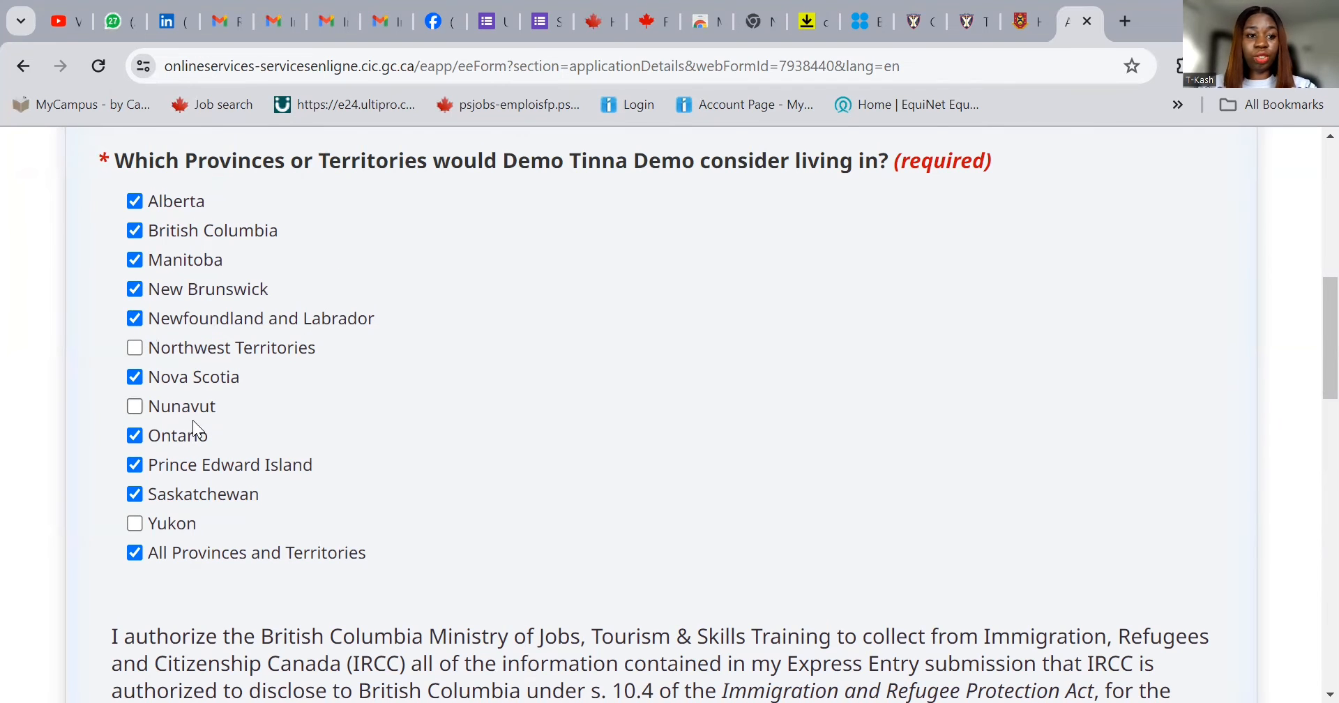
- Answer Yes to the British Columbia and Ontario consents and continue to Nomination and selection
scroll(457, 393, "down", 5)
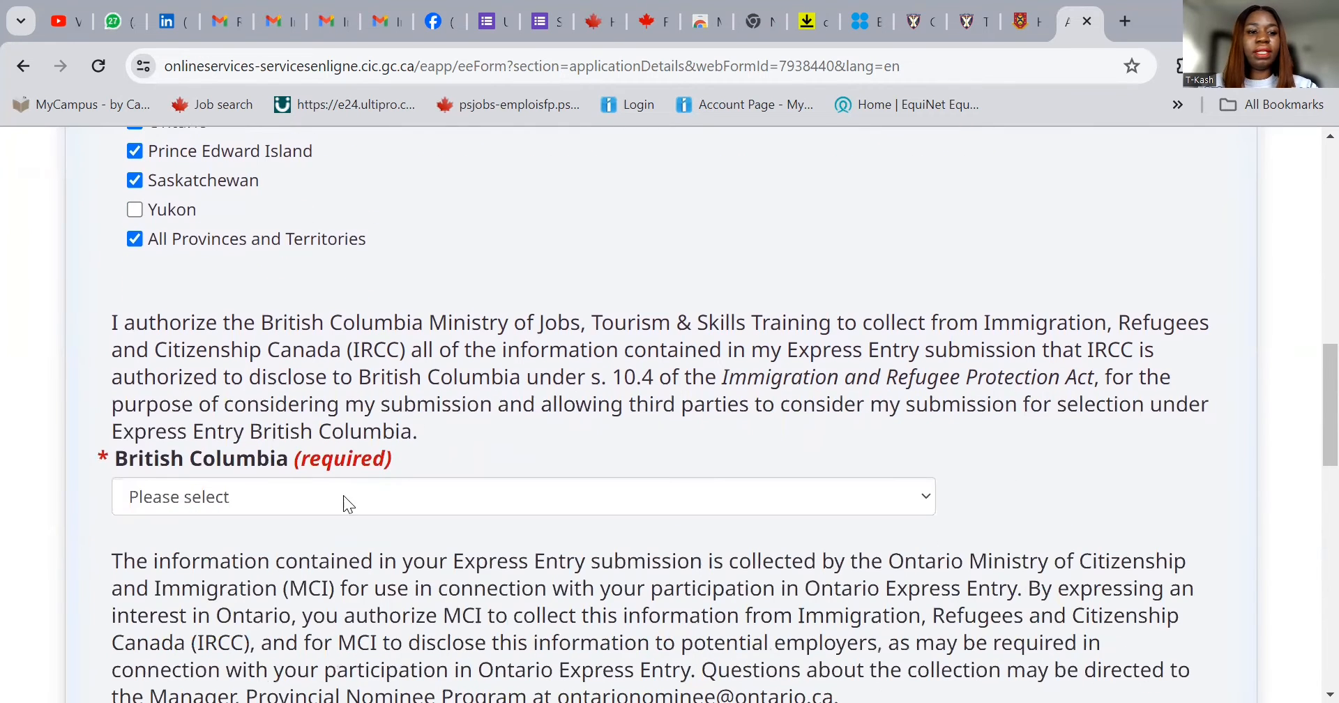
left_click(333, 495)
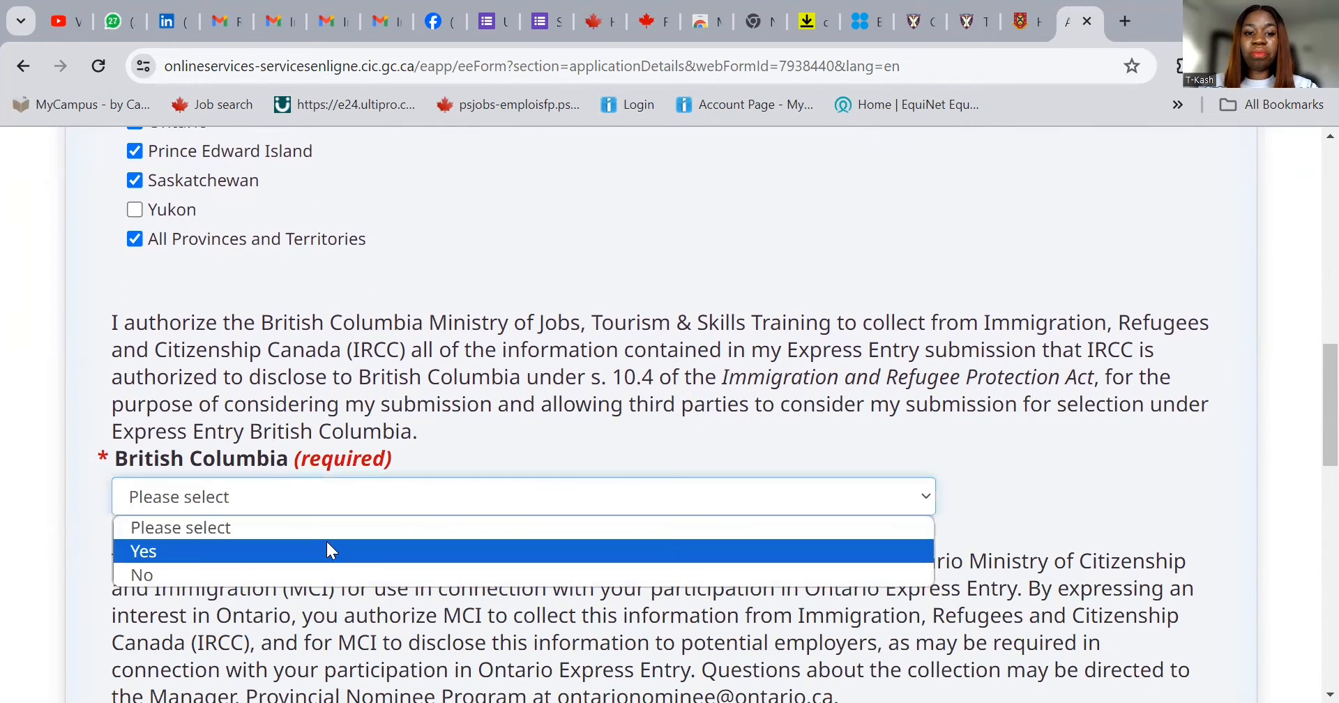
left_click(329, 551)
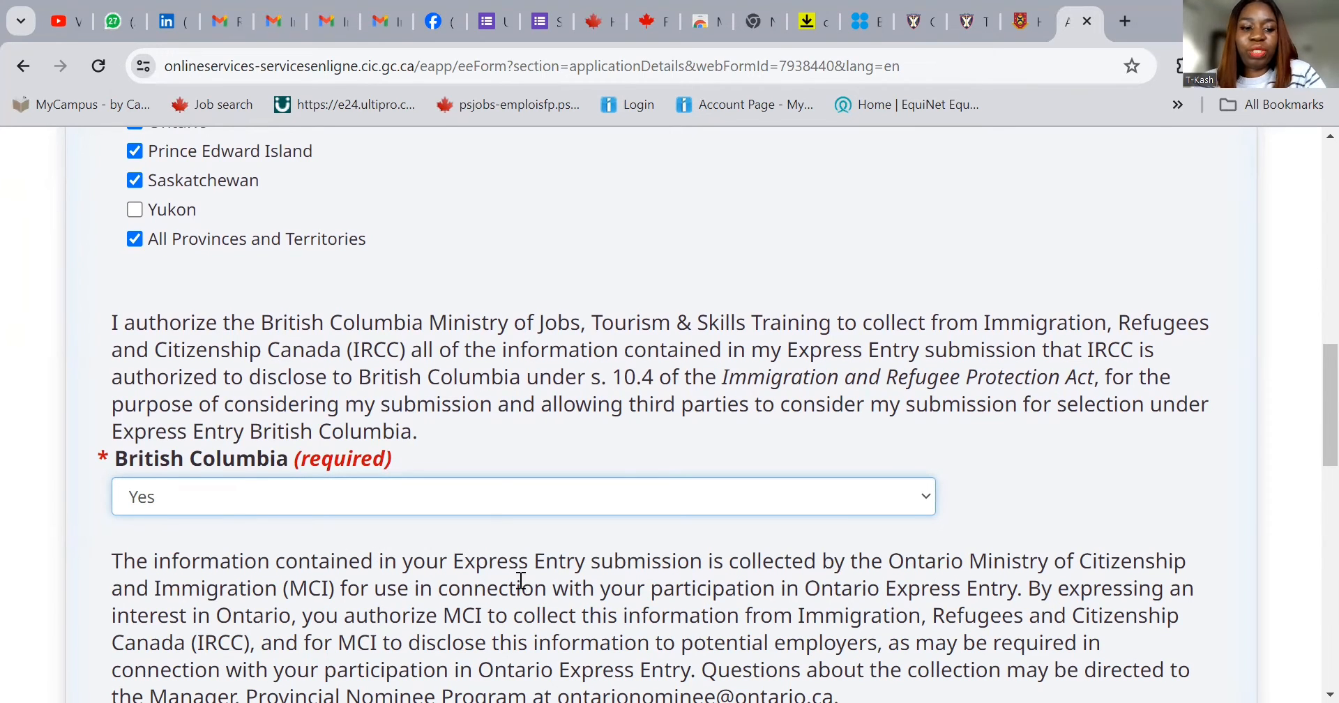
scroll(536, 576, "down", 1)
scroll(536, 576, "down", 1)
scroll(383, 565, "down", 2)
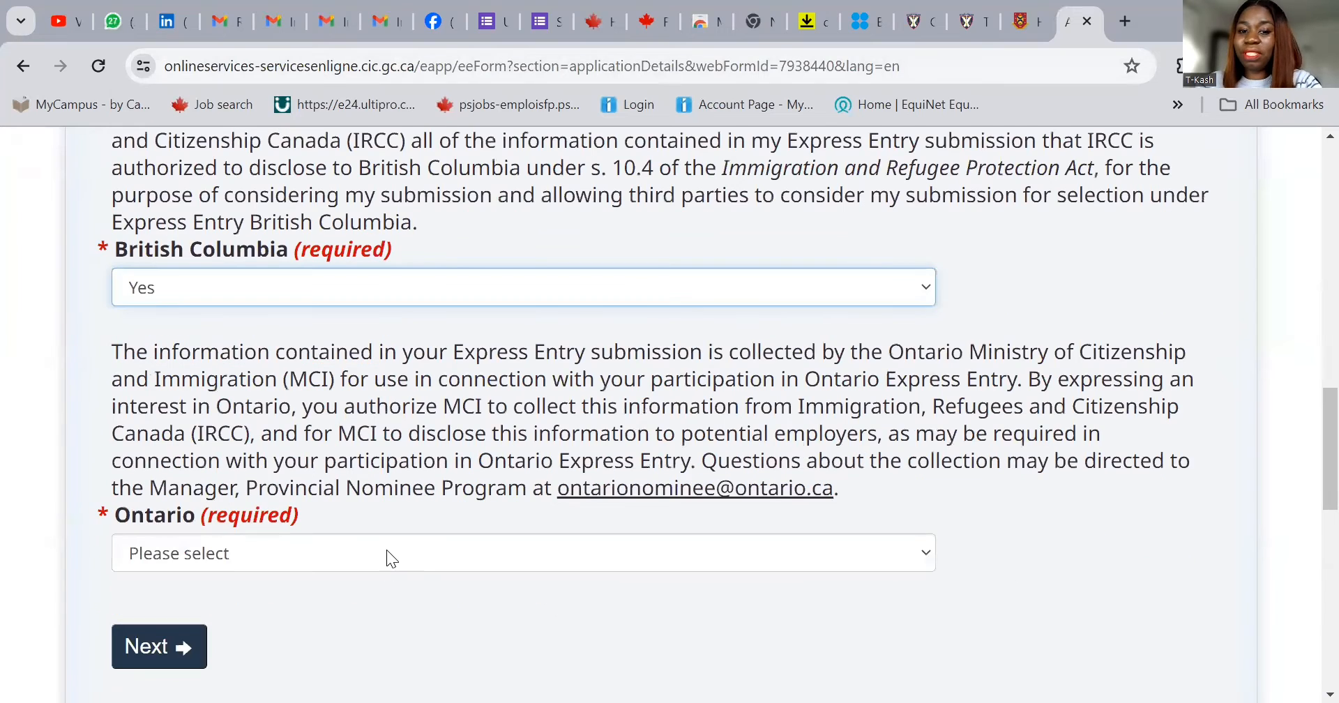
left_click(386, 551)
left_click(315, 607)
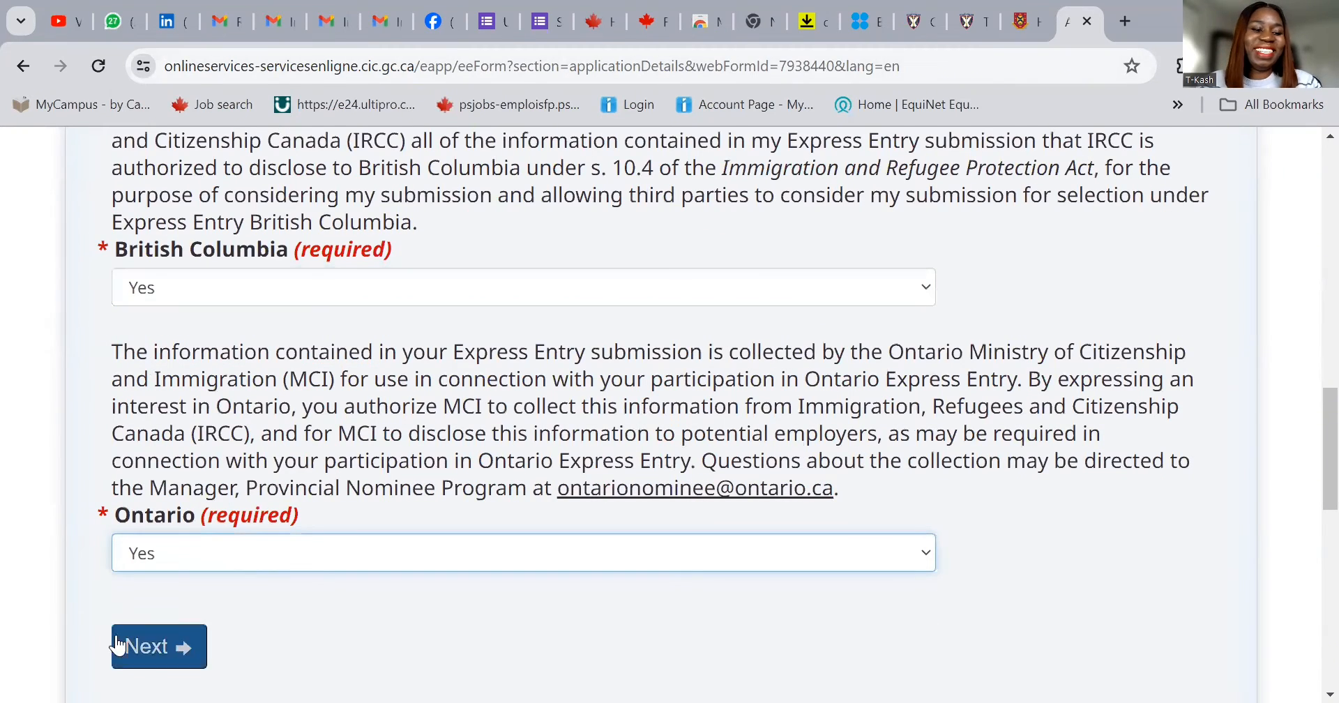
left_click(149, 657)
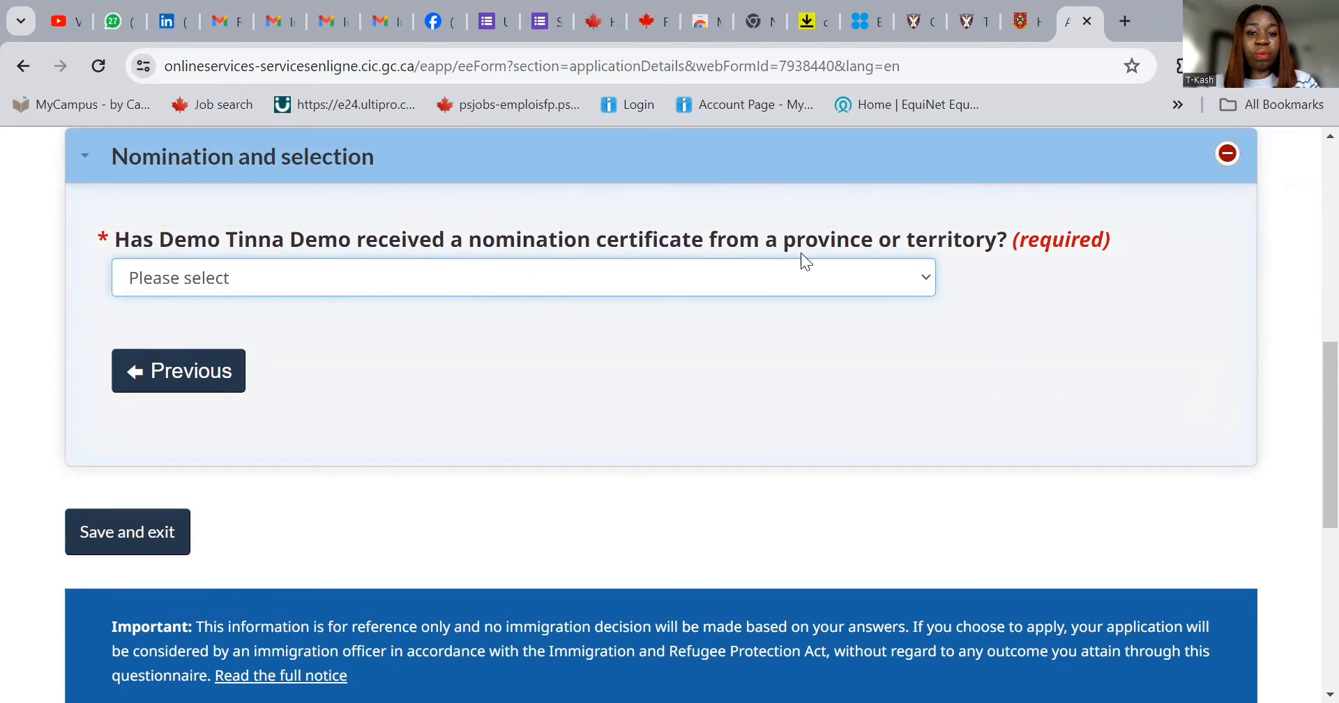
- Answer No to having a nomination certificate and save the Application details section
left_click(700, 286)
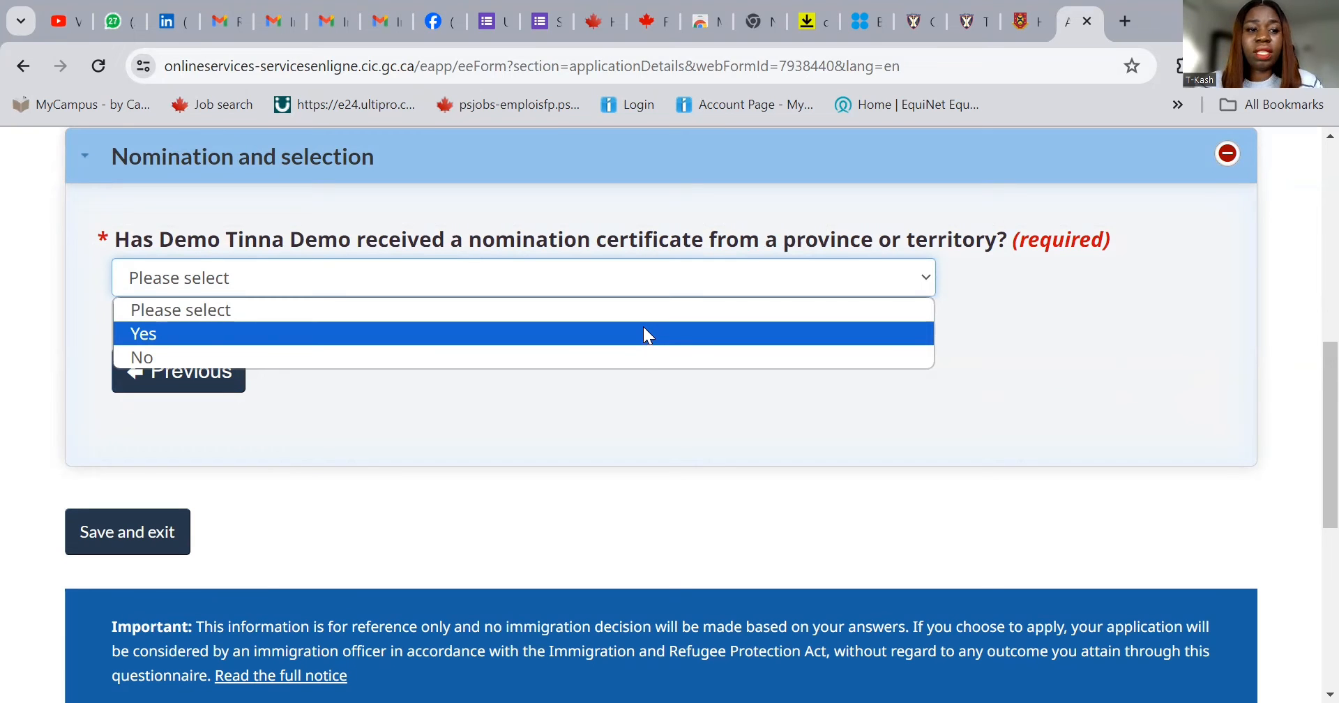
left_click(642, 359)
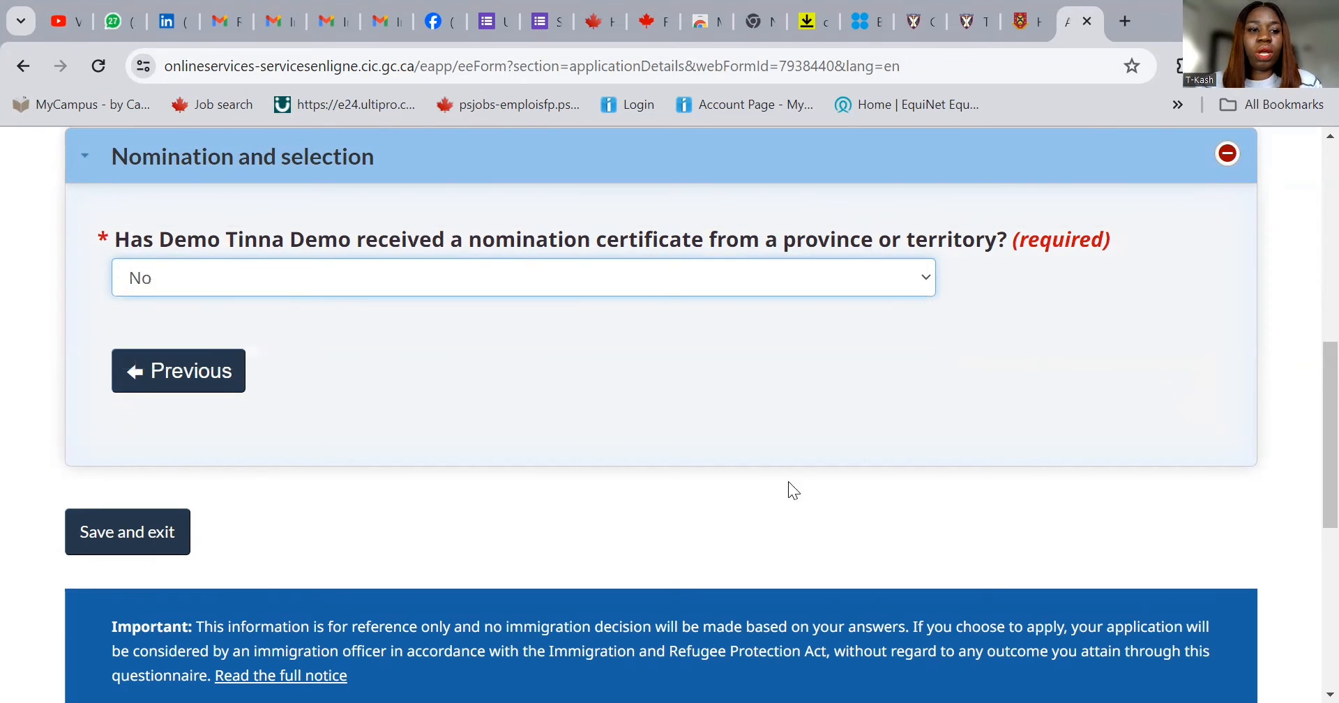
left_click(134, 529)
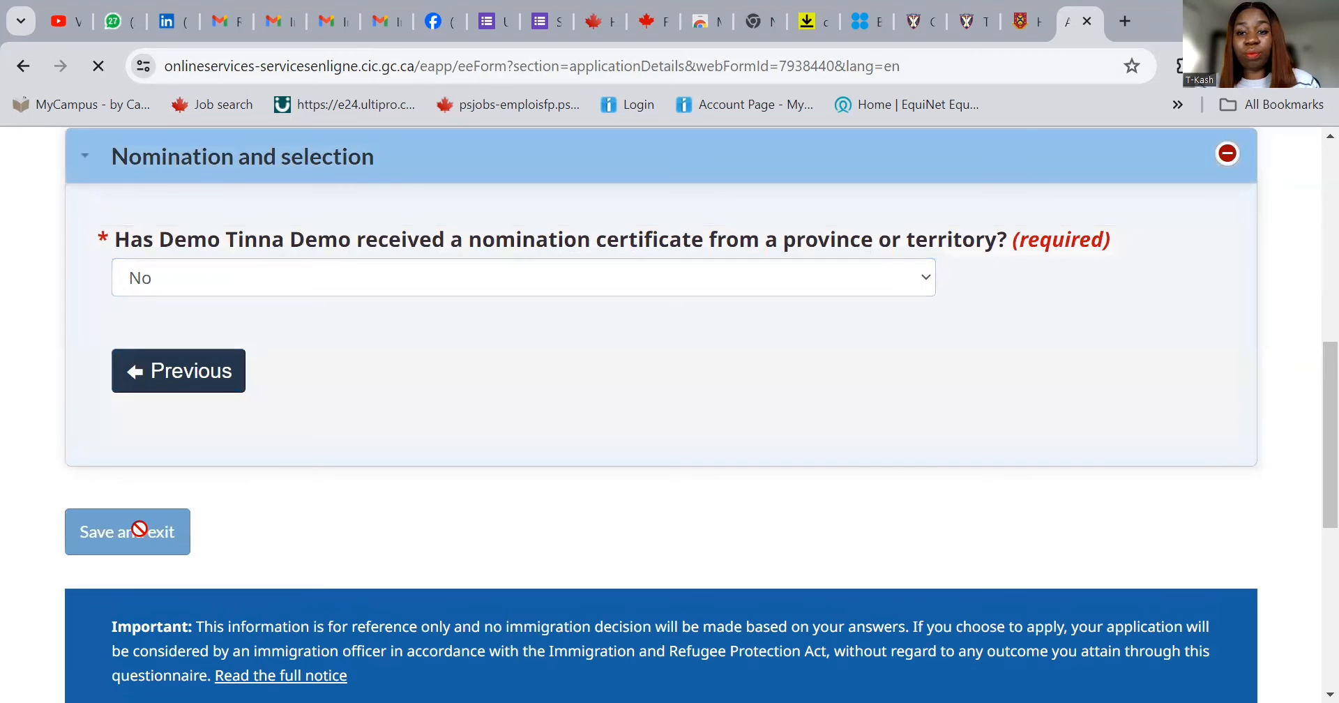
scroll(1005, 541, "down", 7)
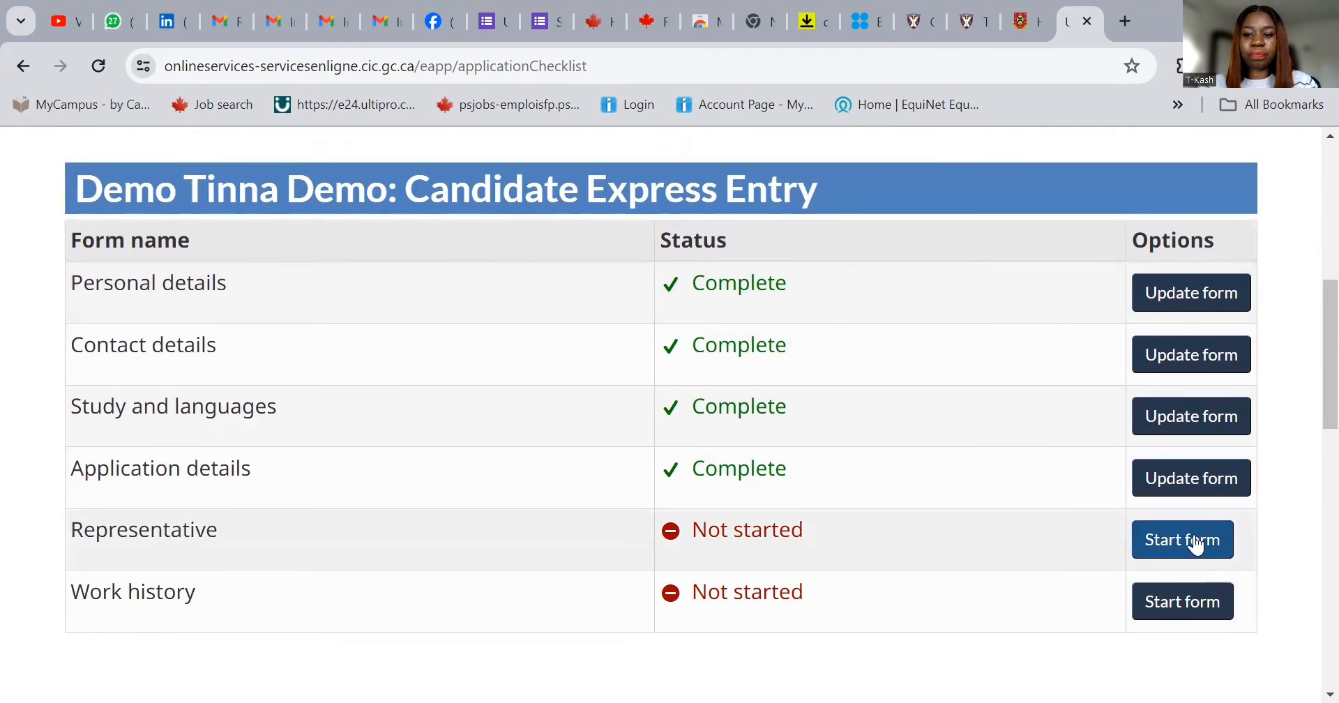
- Open the Representative form, answer No to appointing a representative, and save it
left_click(1192, 542)
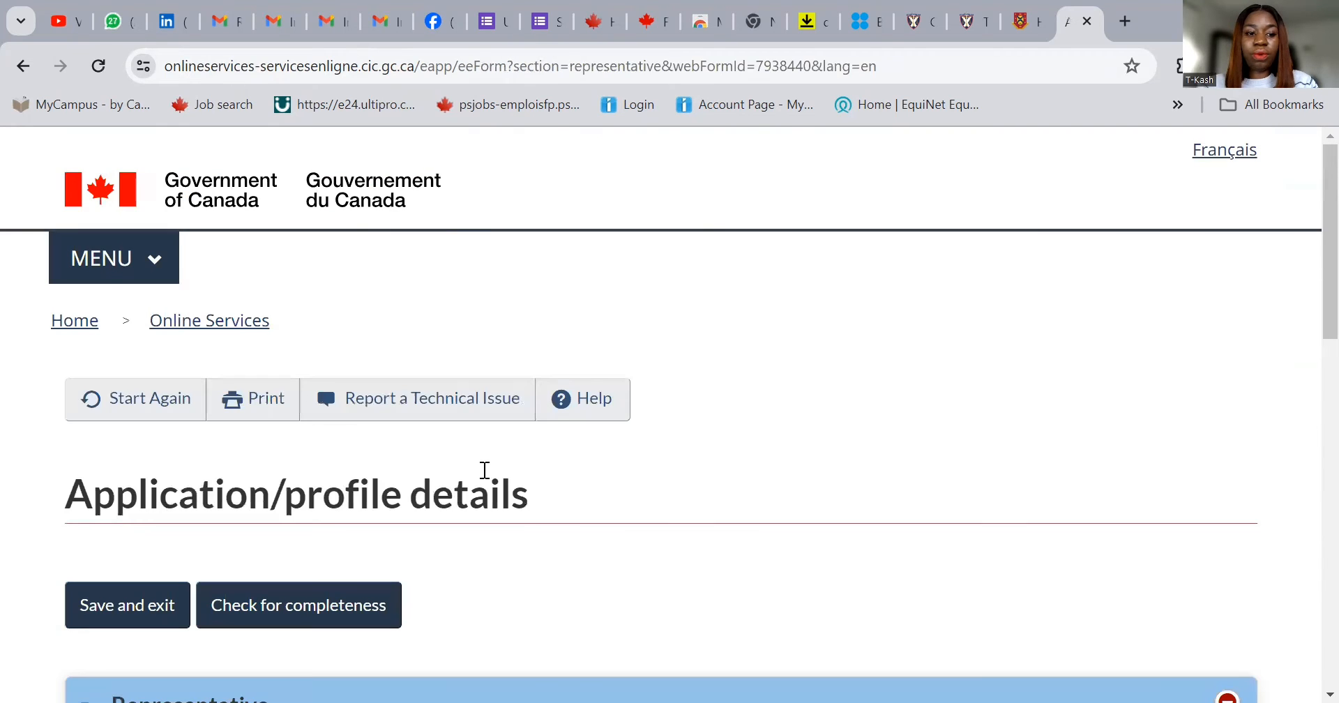
scroll(419, 518, "down", 4)
scroll(417, 517, "down", 2)
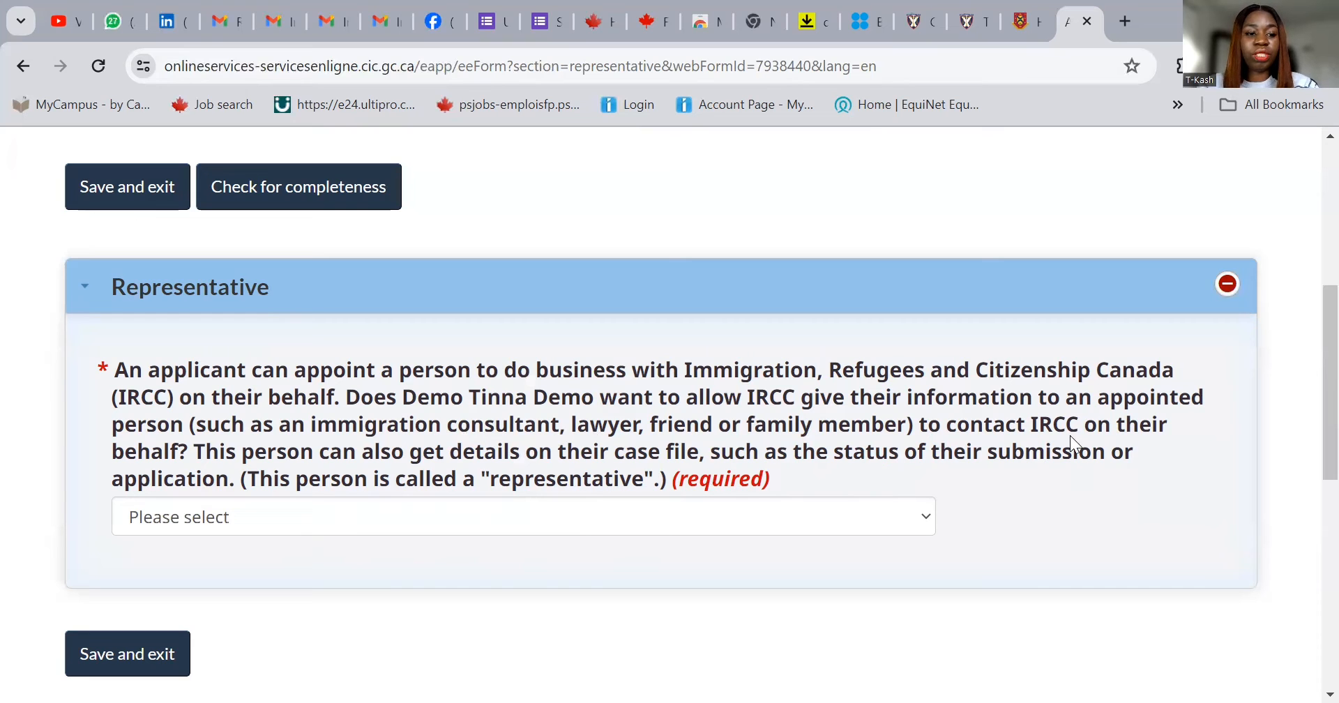
left_click(331, 517)
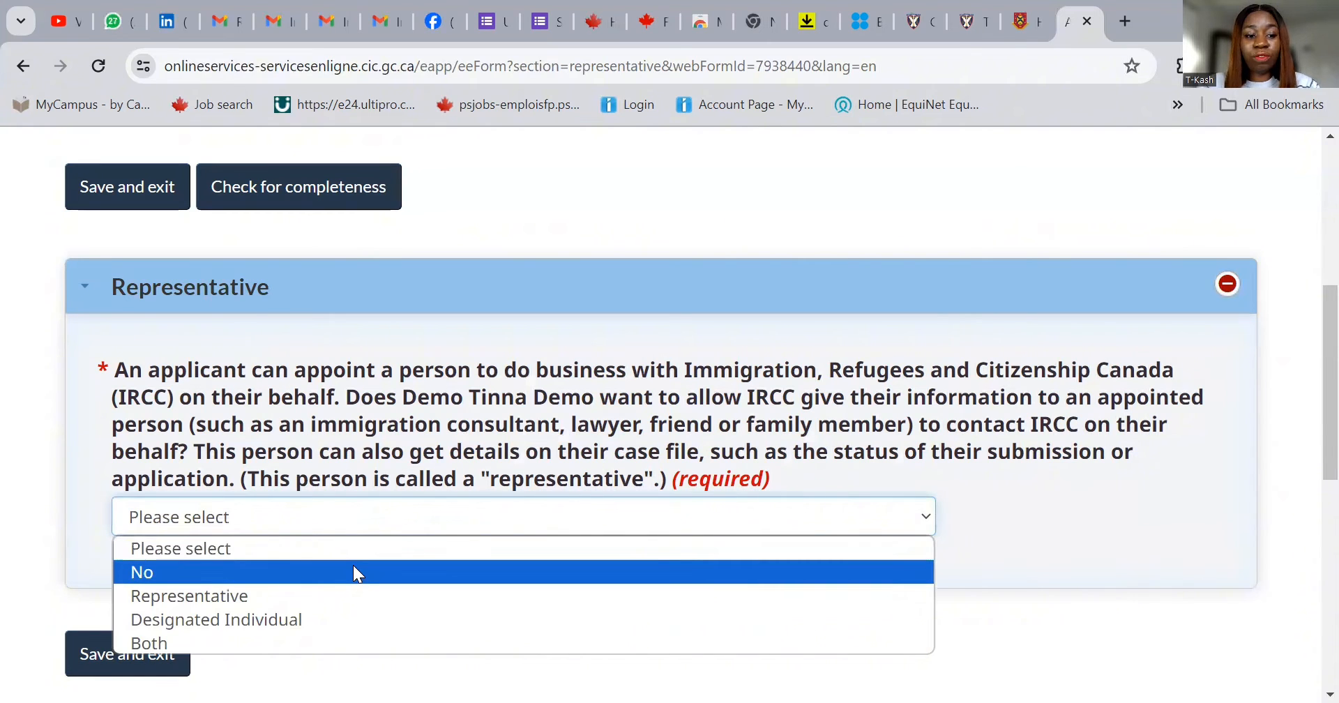
left_click(363, 572)
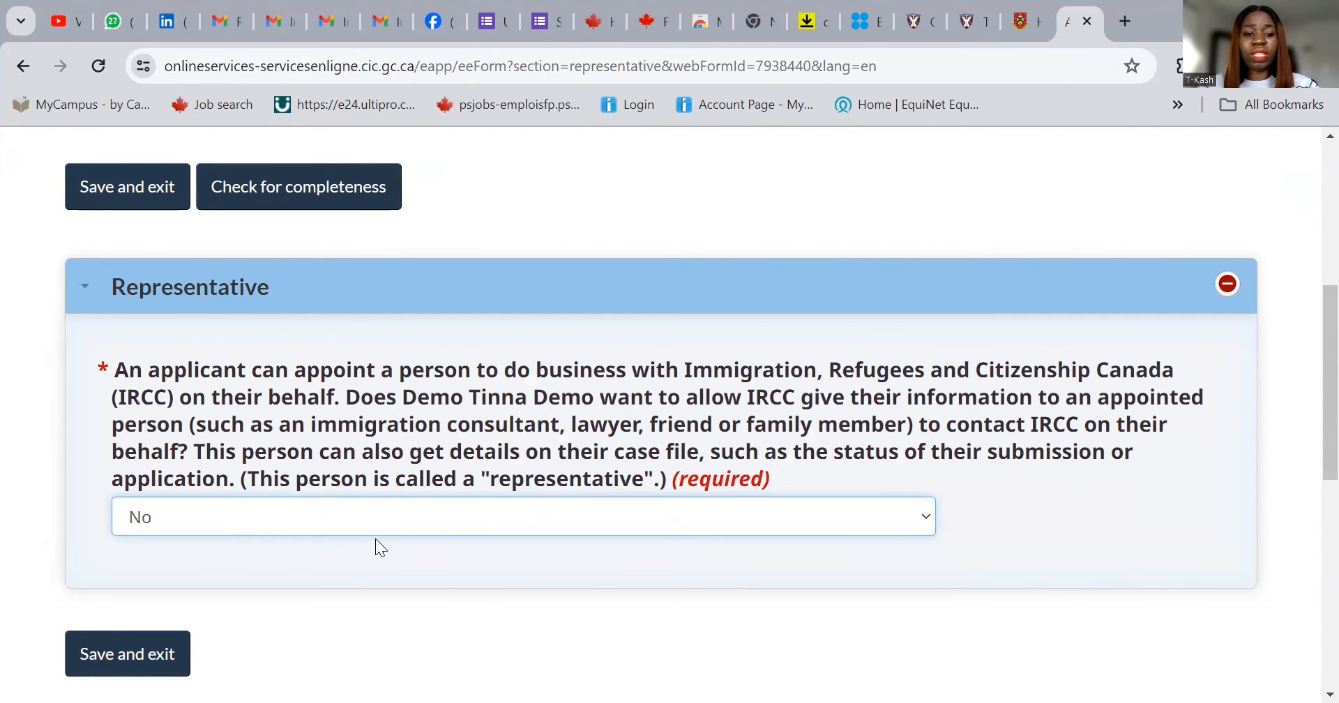
left_click(138, 666)
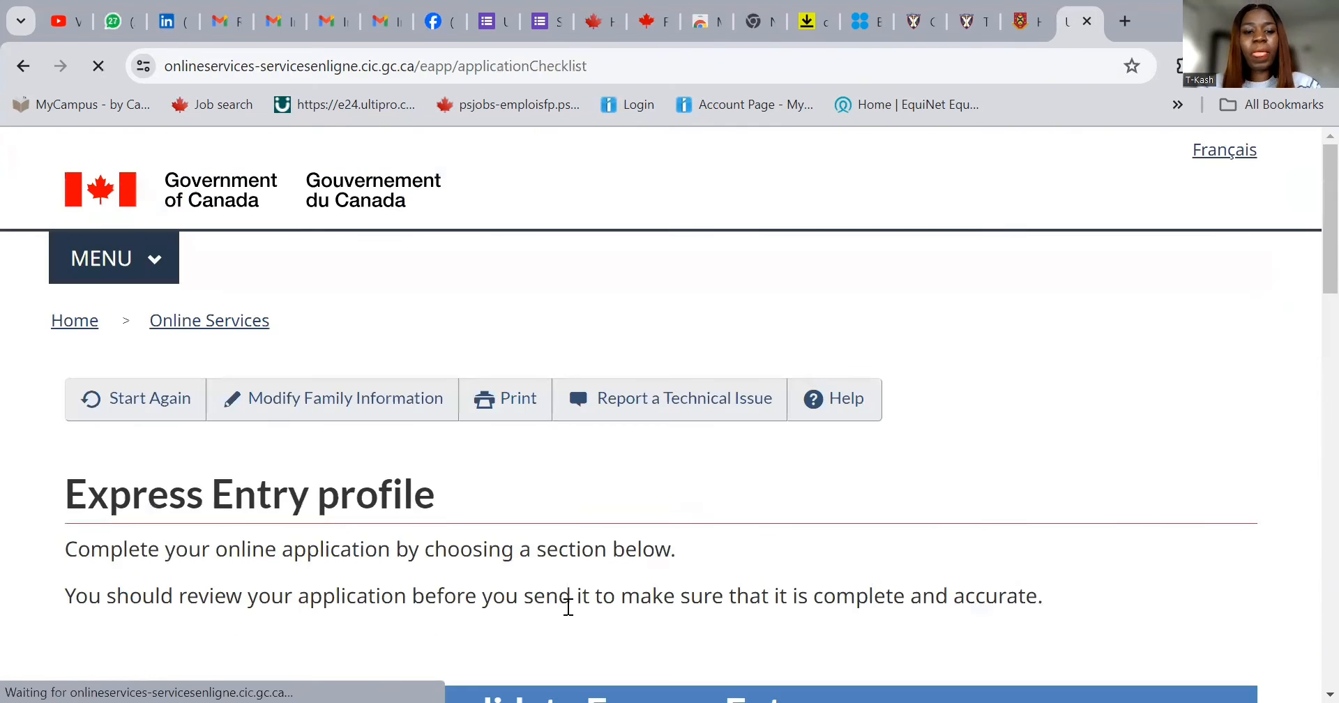
scroll(627, 551, "down", 7)
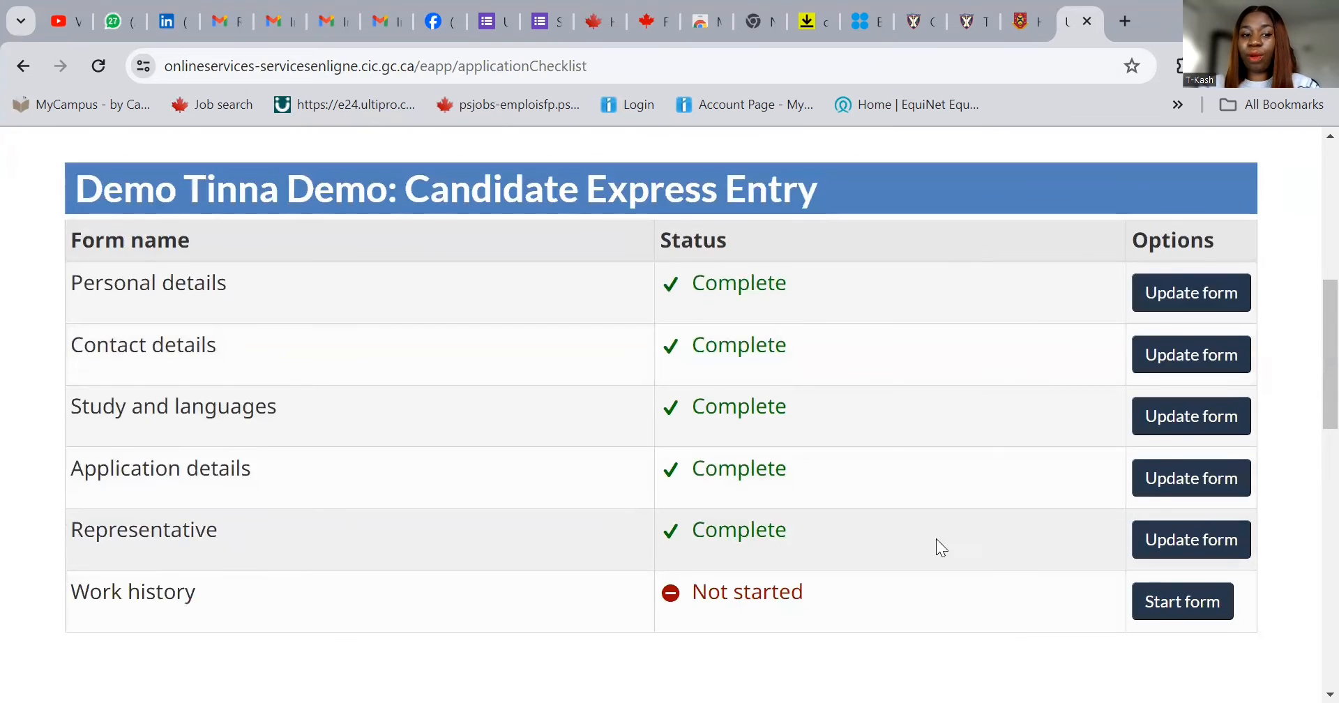
- Start the Work history form and pick NOC 10010 - Financial managers as primary occupation
left_click(1176, 604)
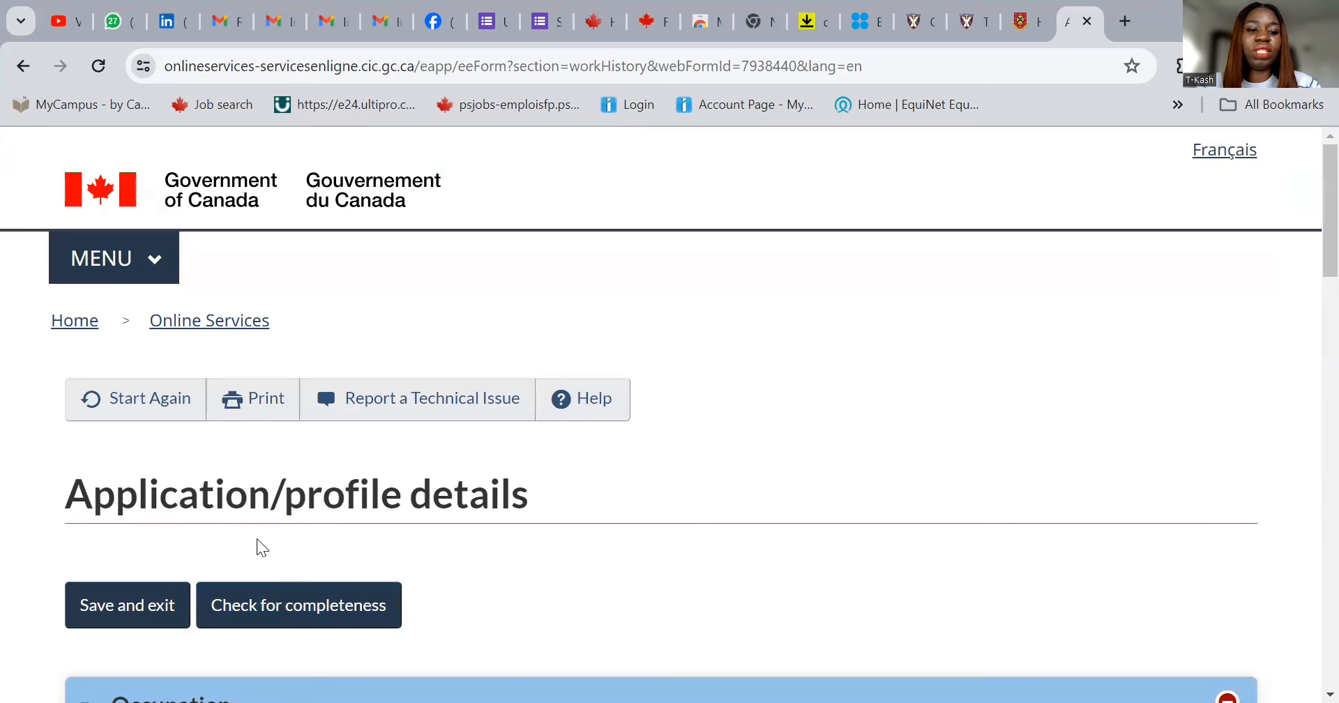
scroll(257, 538, "down", 3)
scroll(257, 533, "down", 2)
scroll(256, 531, "down", 3)
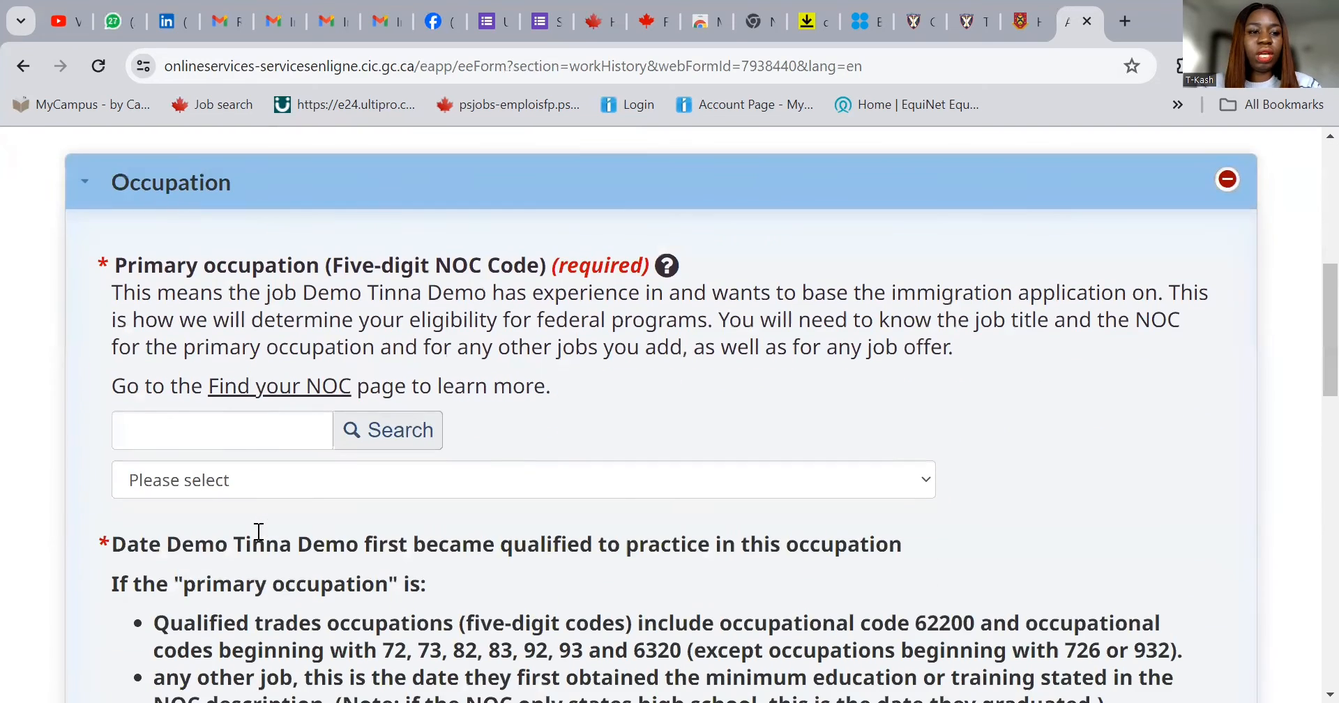
left_click(168, 427)
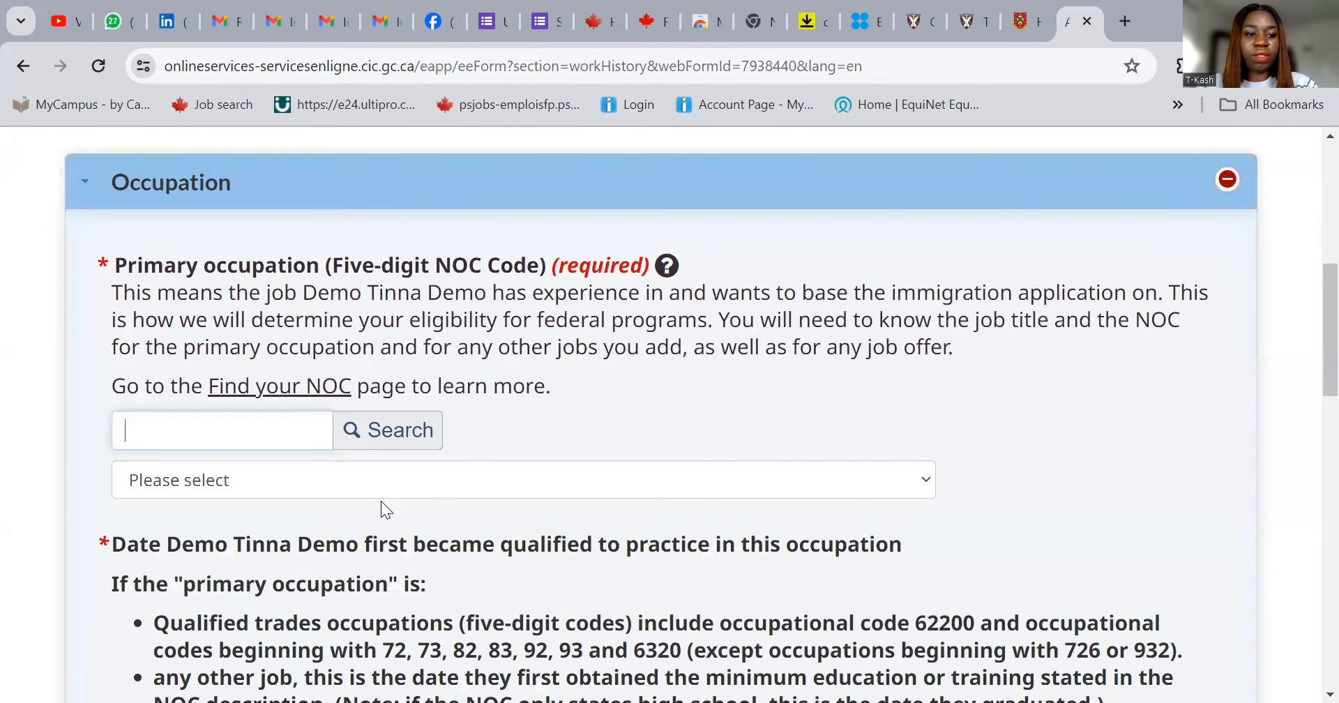
left_click(383, 482)
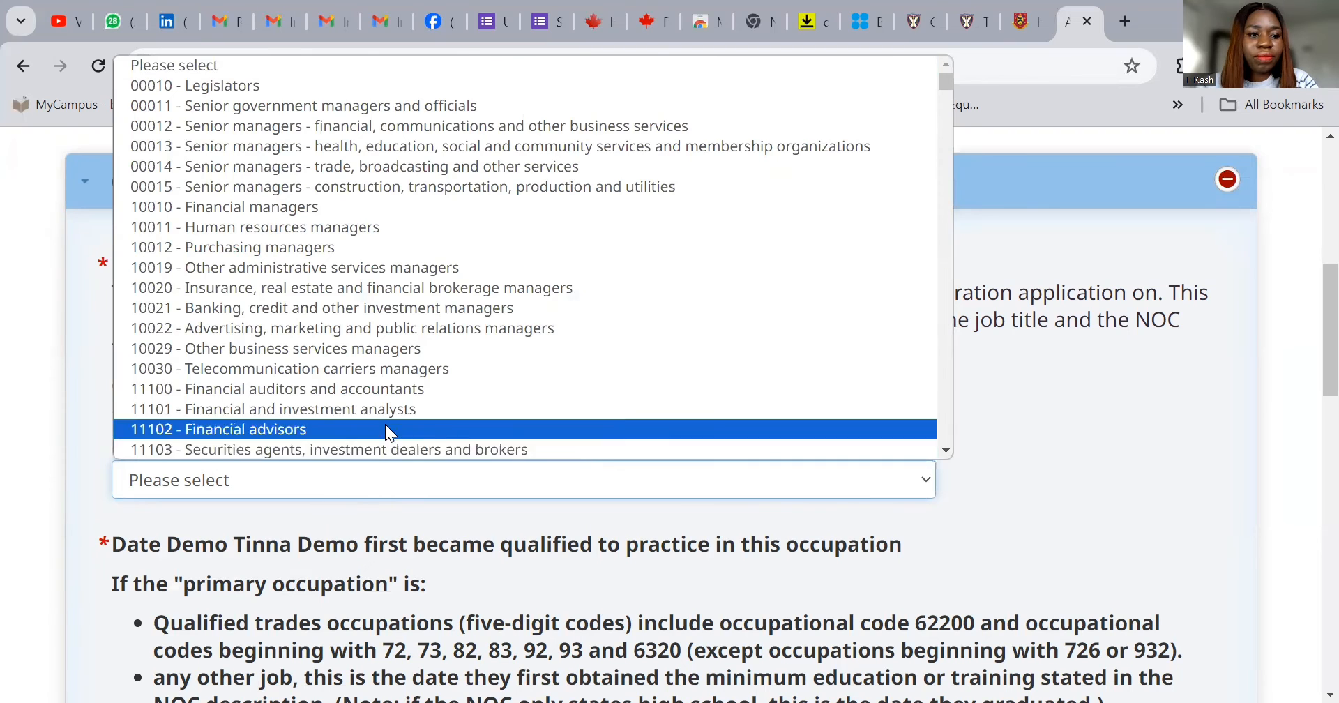
scroll(385, 424, "down", 3)
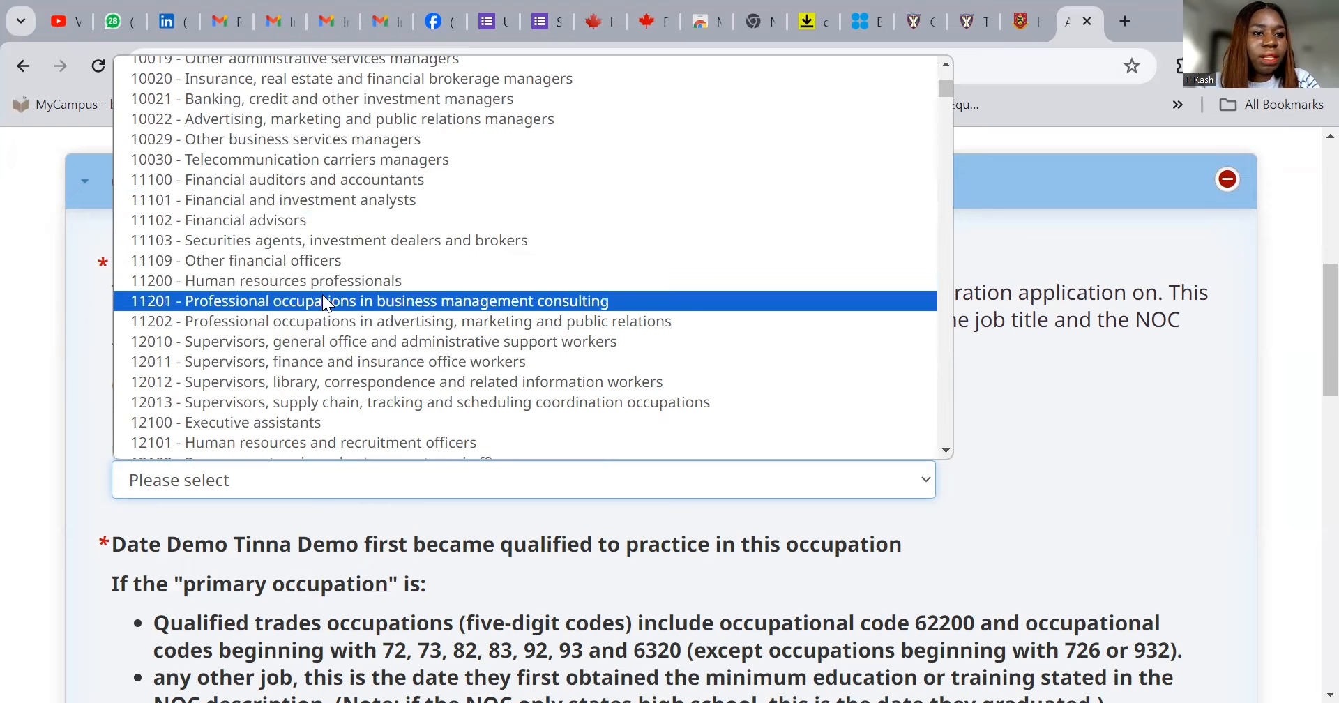
scroll(325, 283, "up", 3)
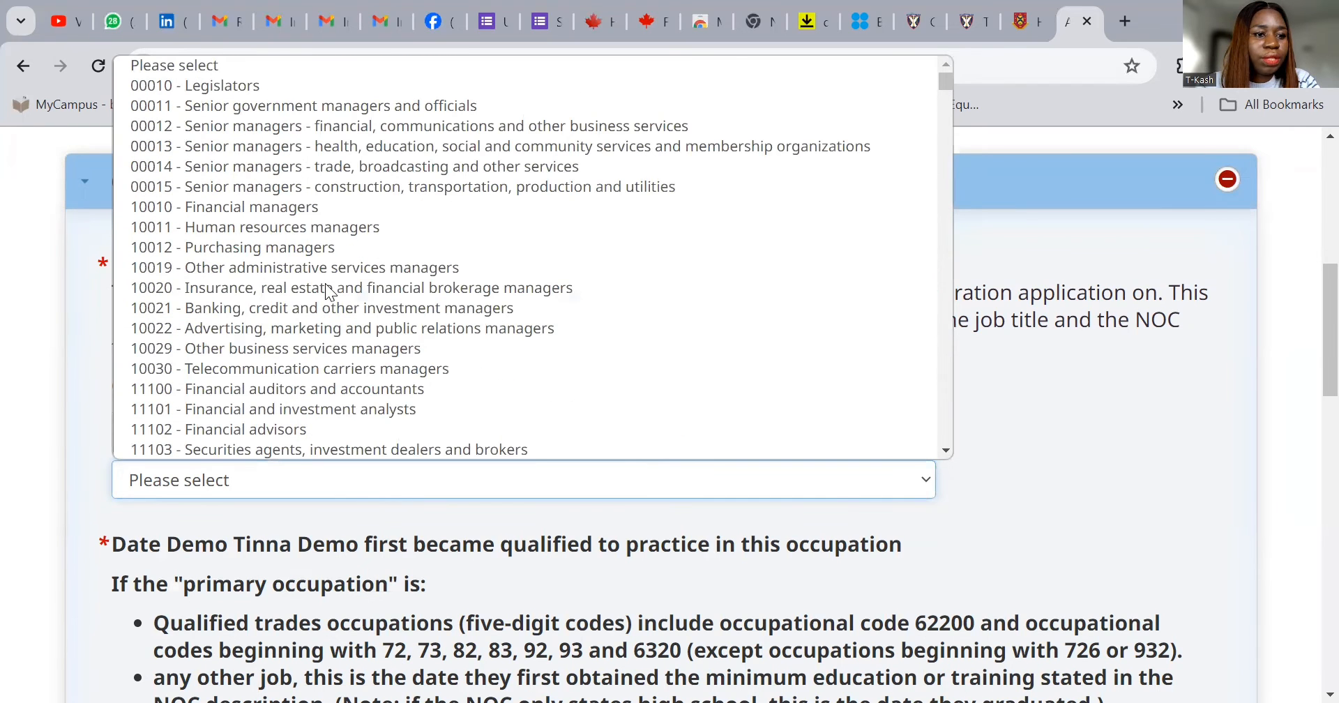
left_click(311, 201)
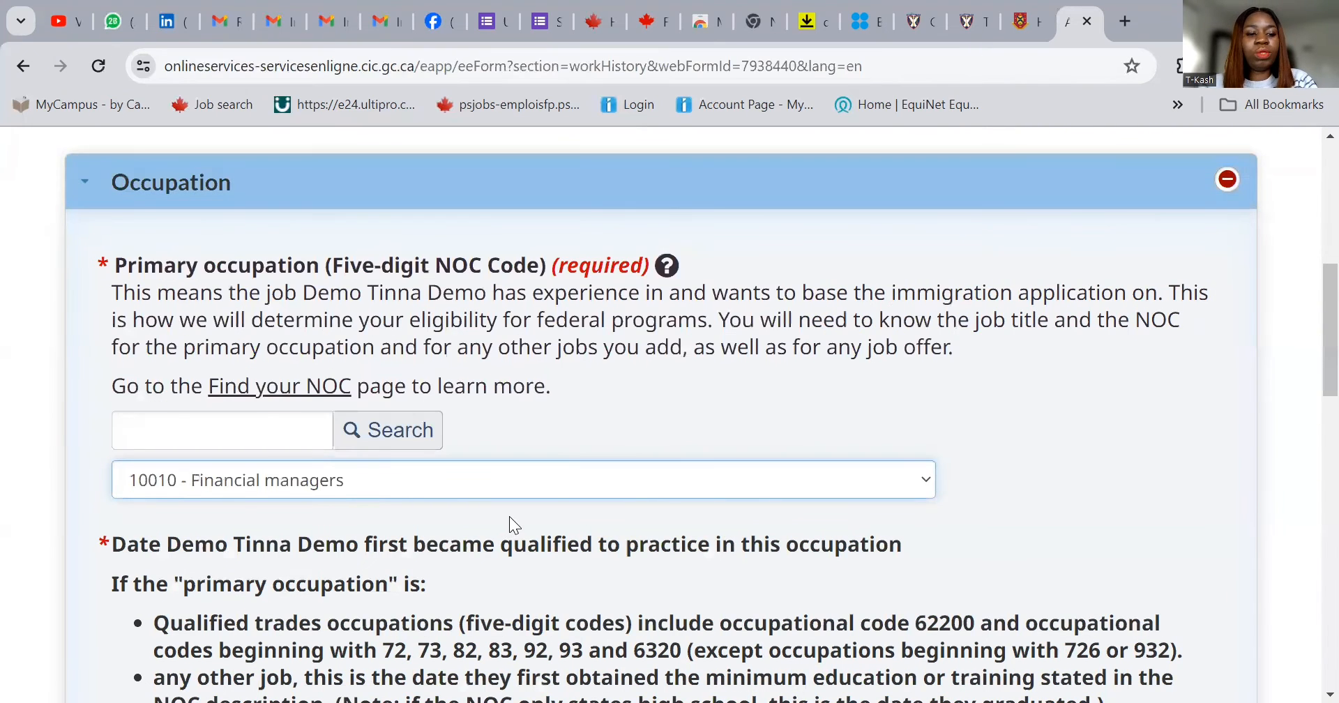
- Set the qualification date to 2019, December, and continue to the next question
scroll(516, 489, "down", 1)
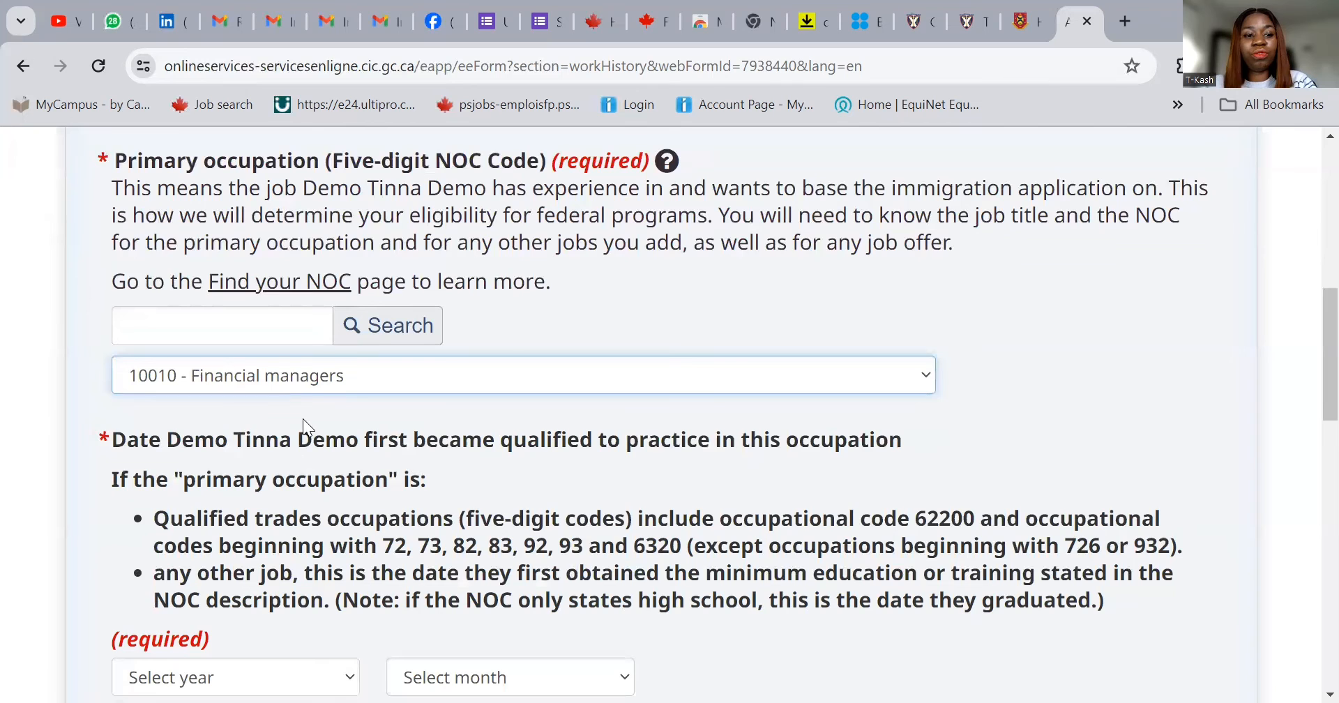
scroll(408, 453, "down", 1)
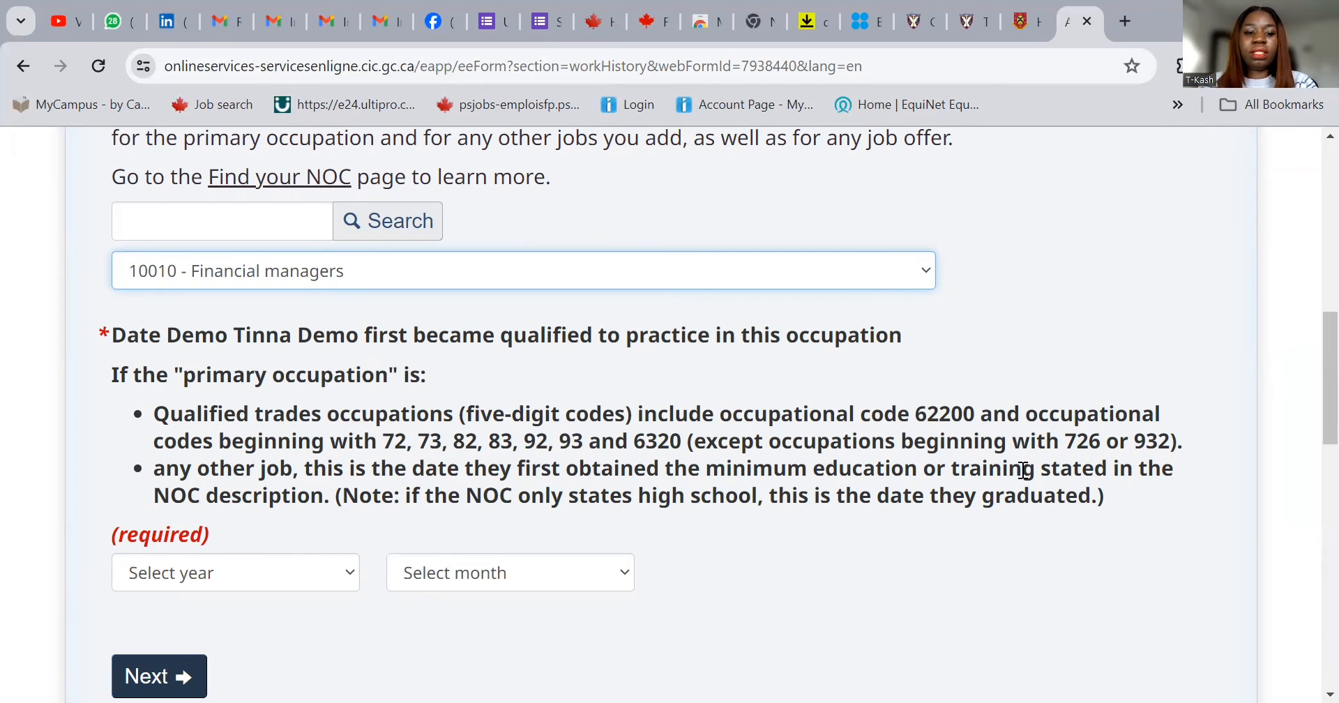
left_click(240, 570)
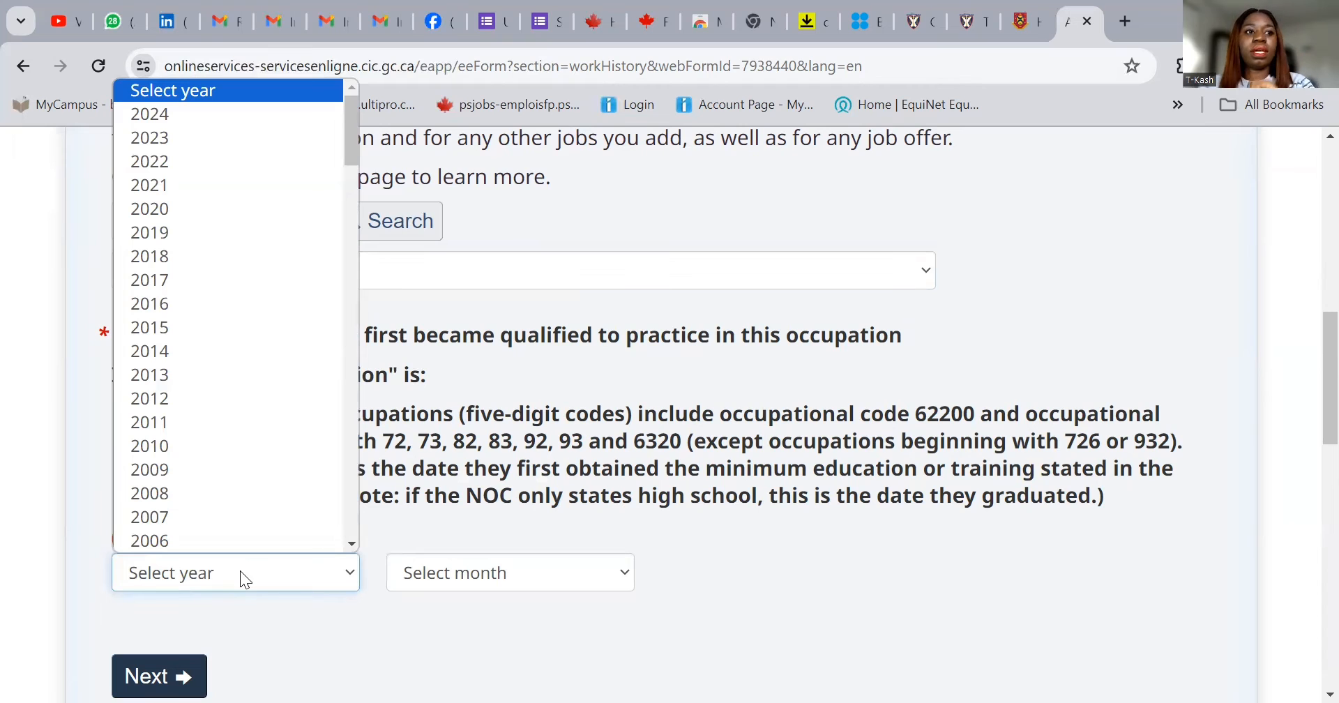
scroll(225, 544, "down", 1)
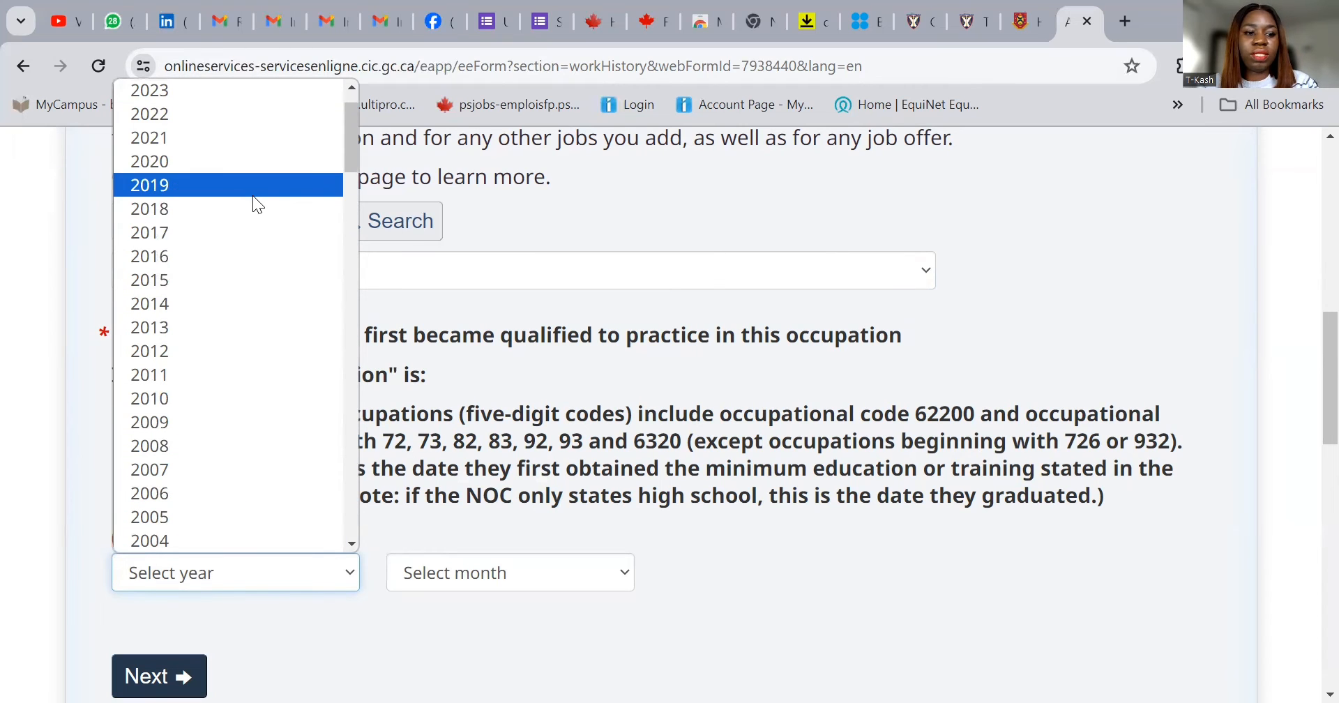
left_click(253, 195)
left_click(497, 581)
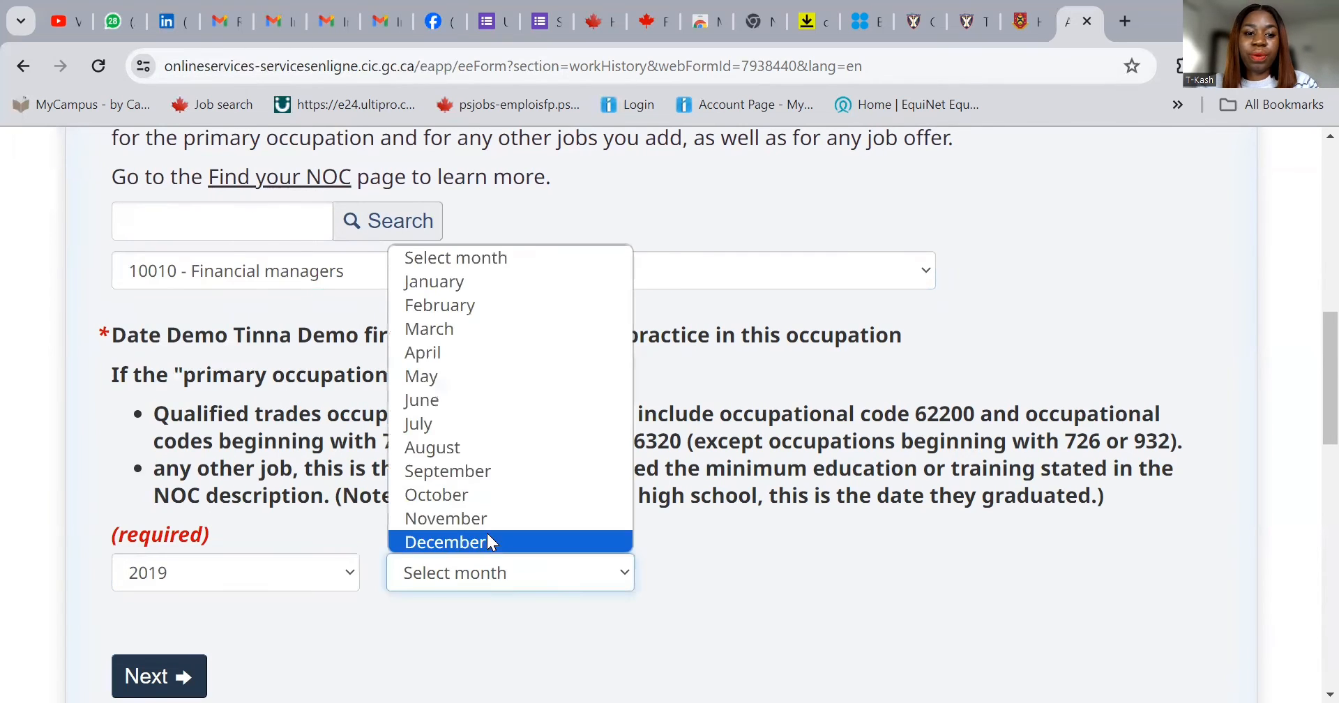
left_click(487, 542)
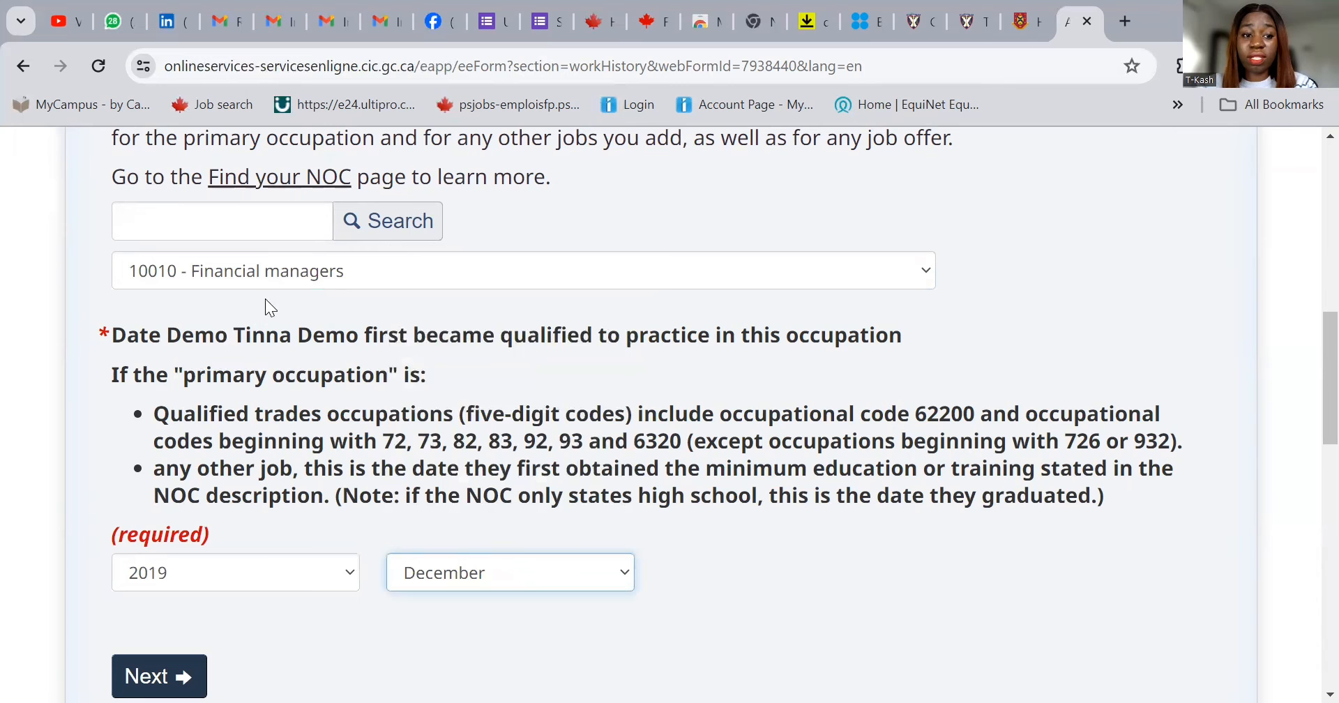
left_click(180, 677)
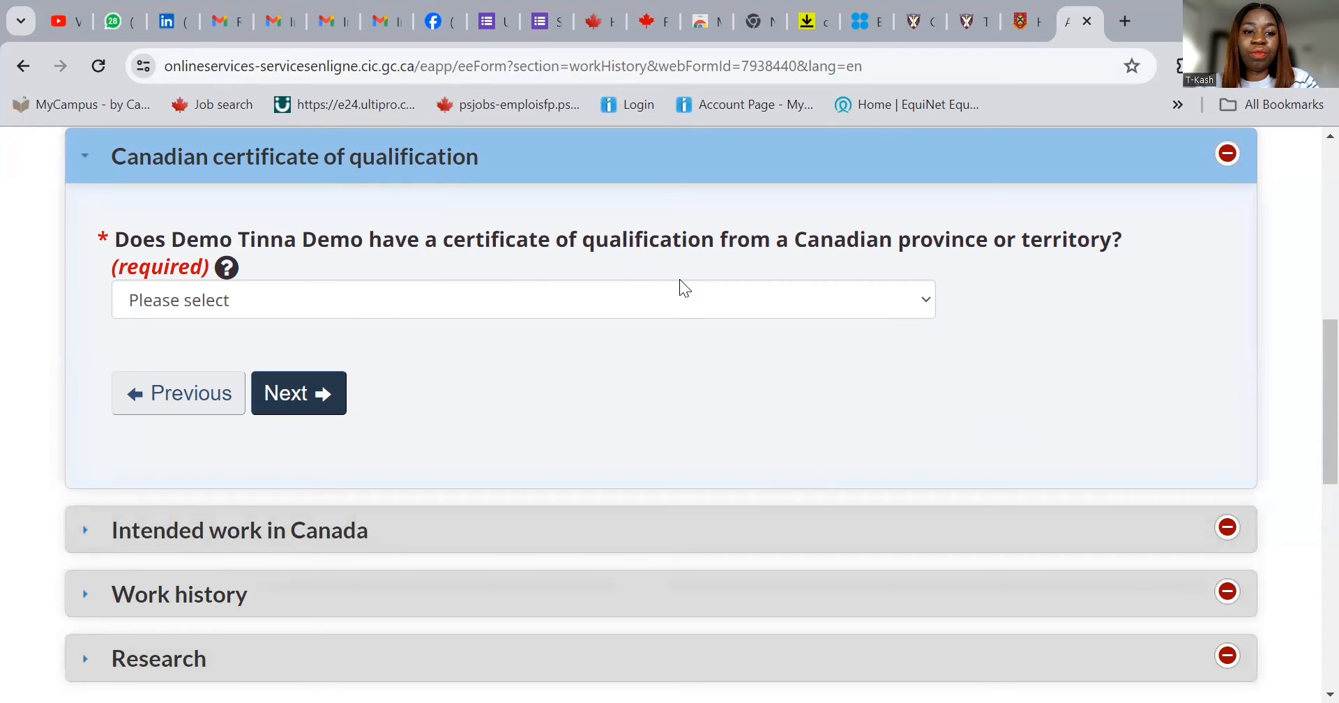
- Answer No to having a Canadian certificate of qualification and continue
left_click(671, 308)
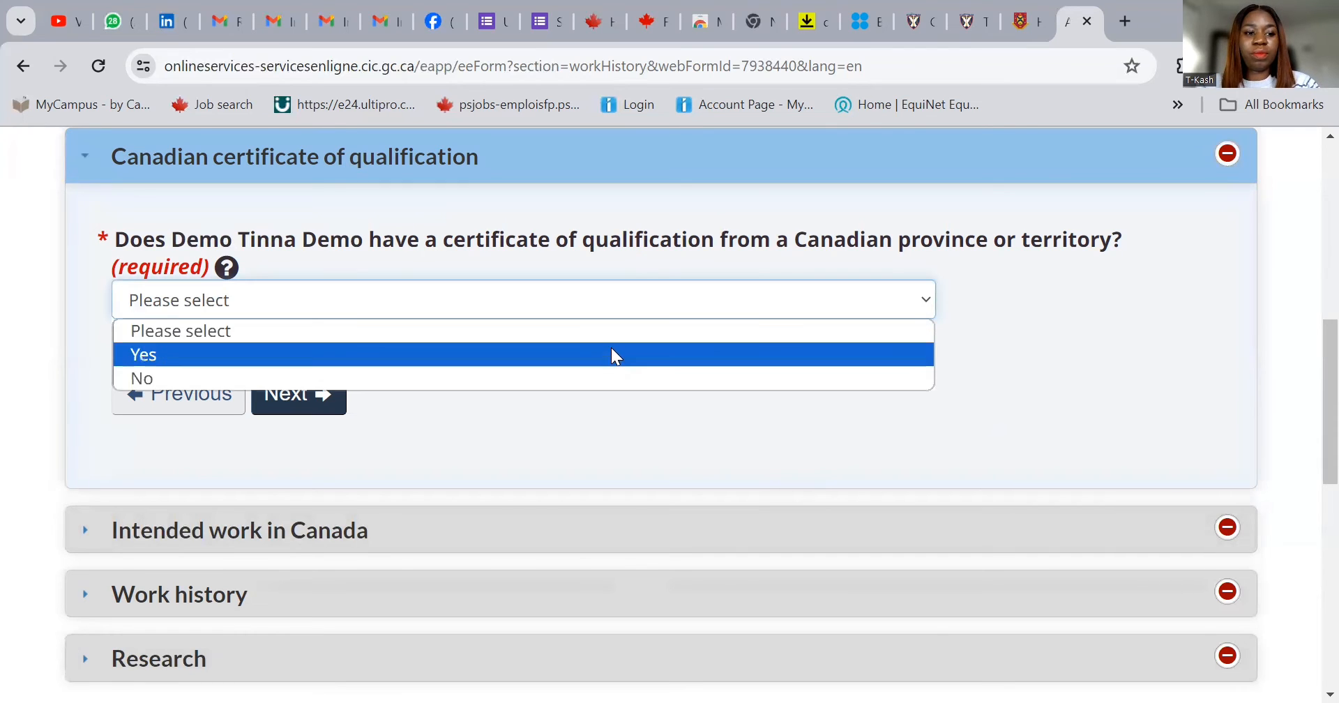
left_click(608, 377)
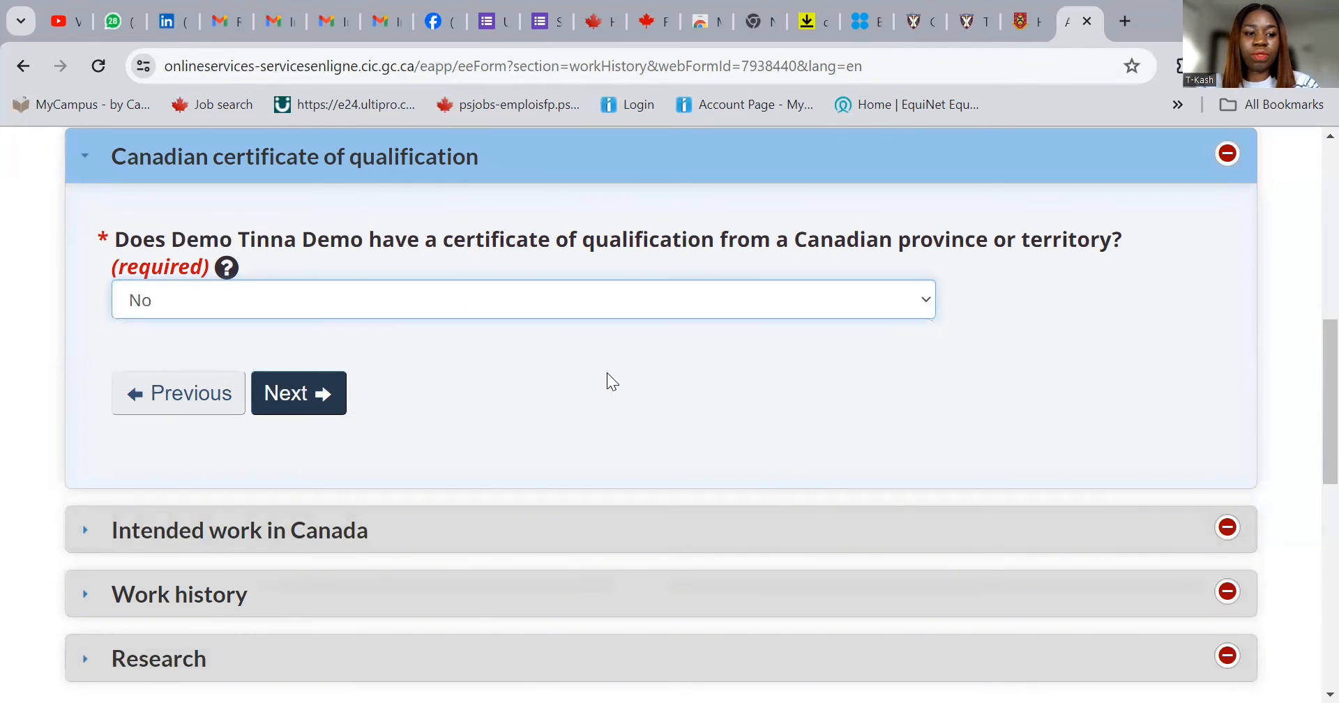
left_click(325, 395)
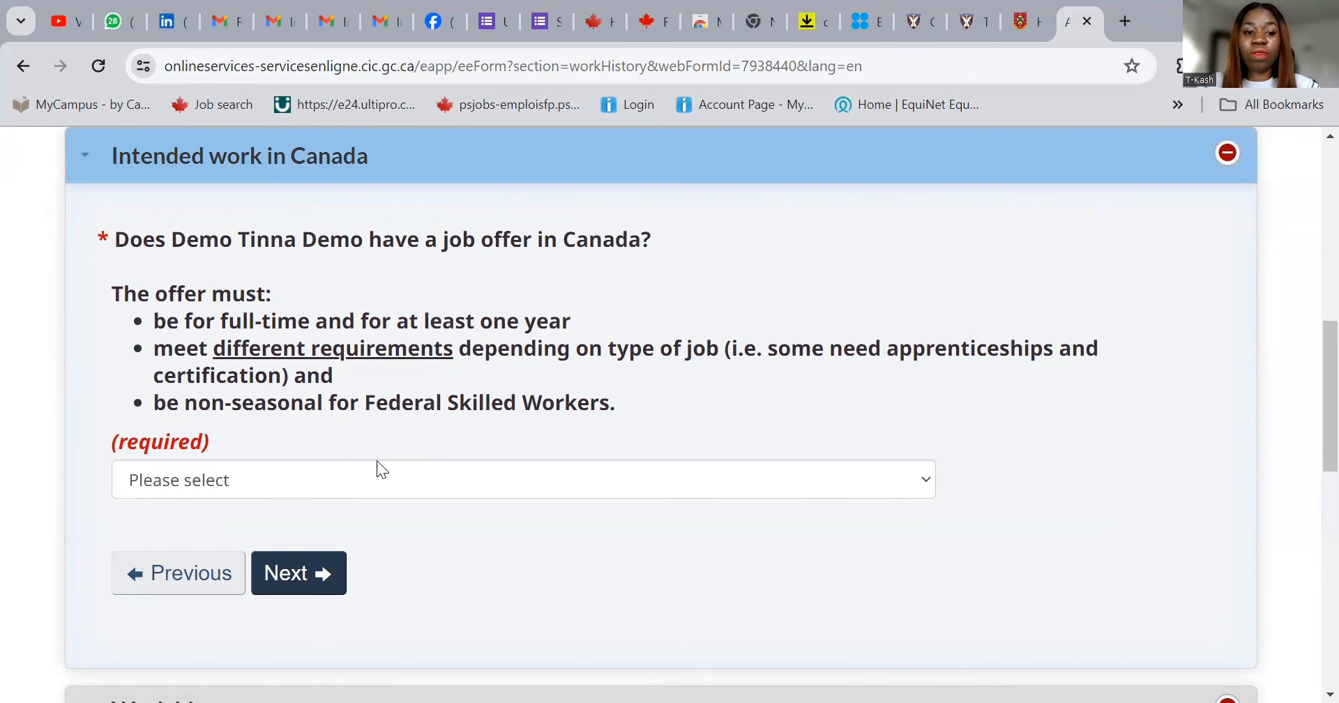
- Answer No to having a job offer and continue to Work history
left_click(392, 476)
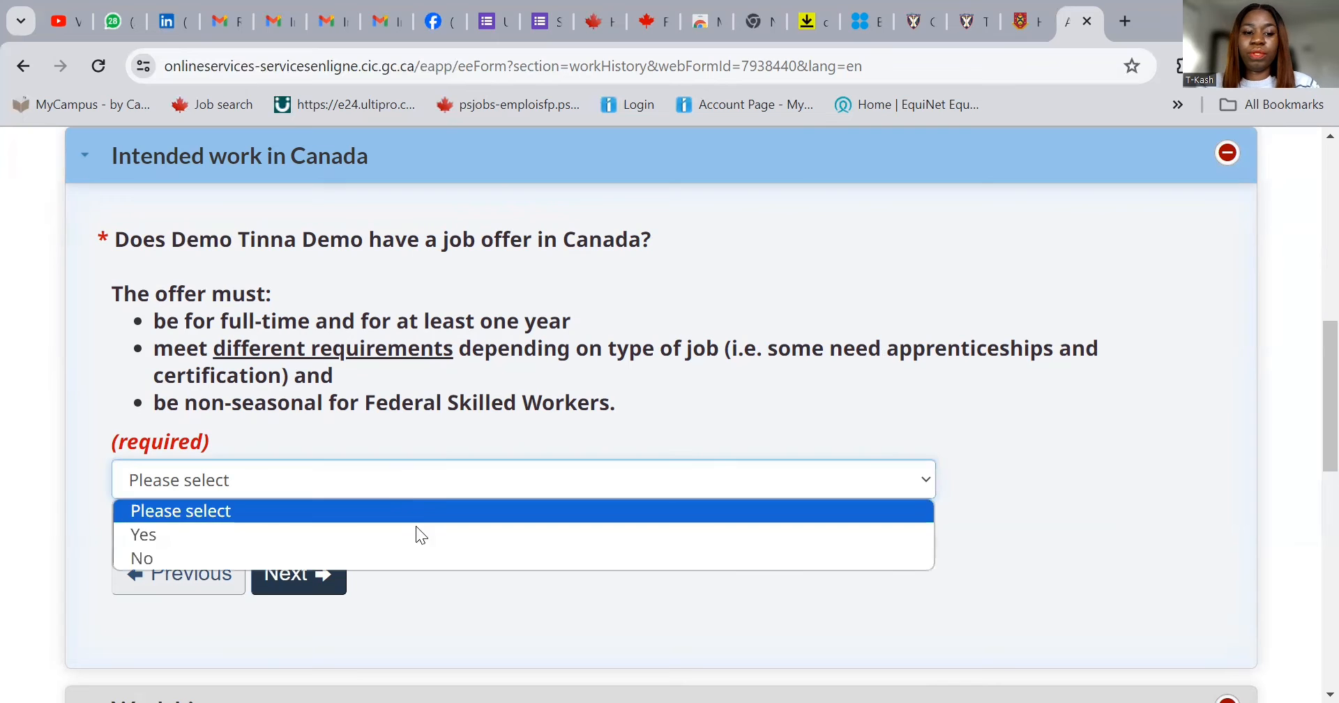
left_click(435, 562)
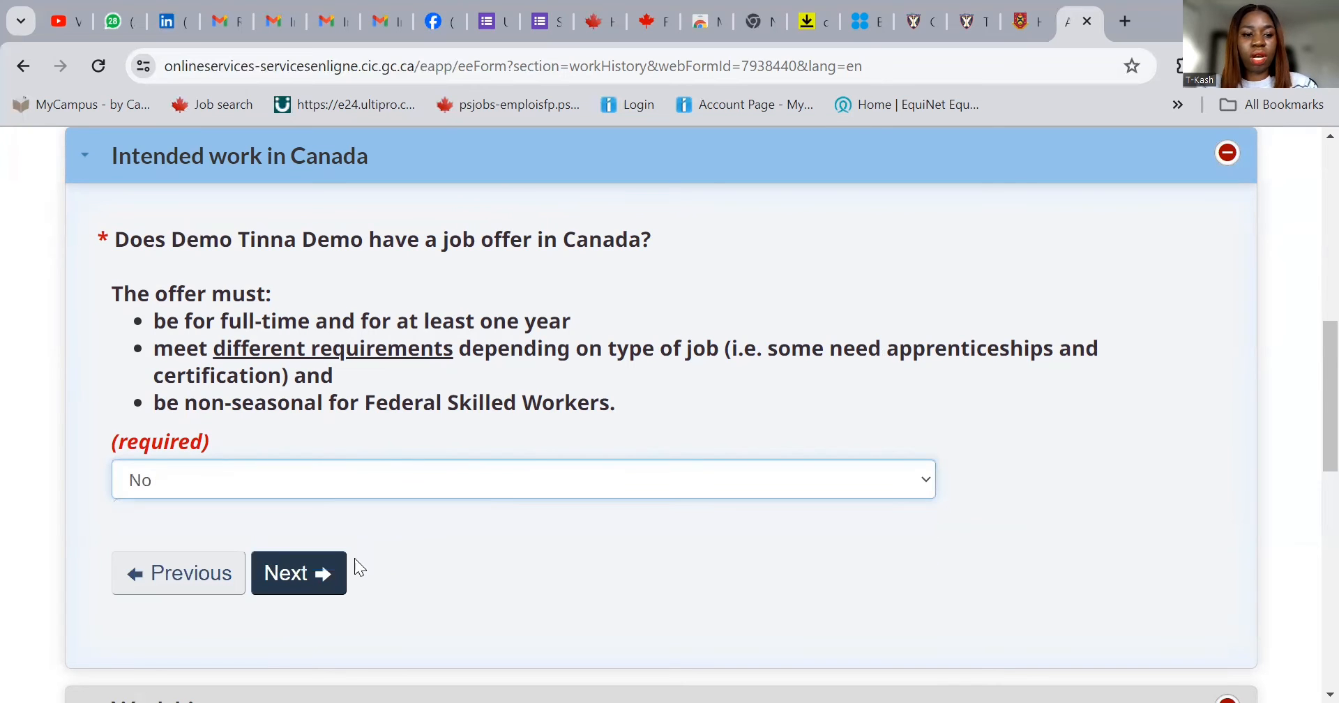
left_click(307, 572)
scroll(305, 564, "up", 5)
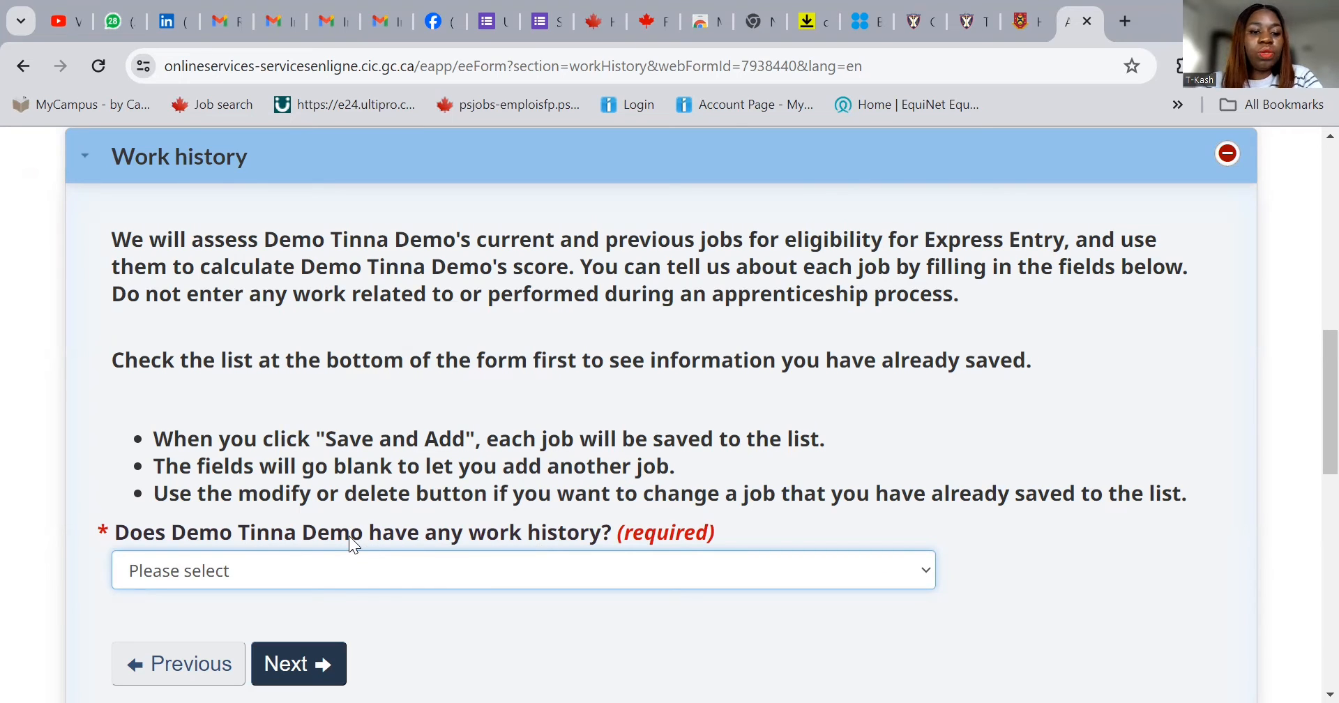
- Answer Yes to work history, starting January 2020, ticked as the current job
left_click(357, 576)
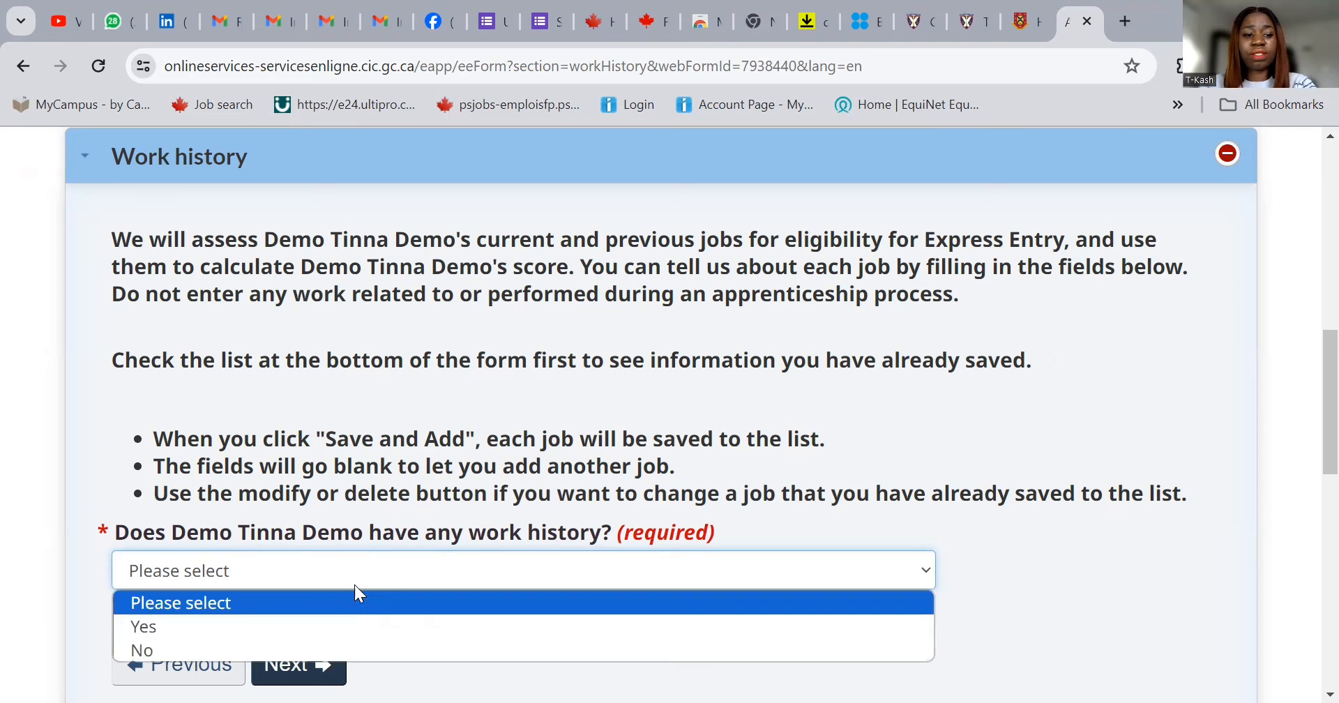
left_click(355, 626)
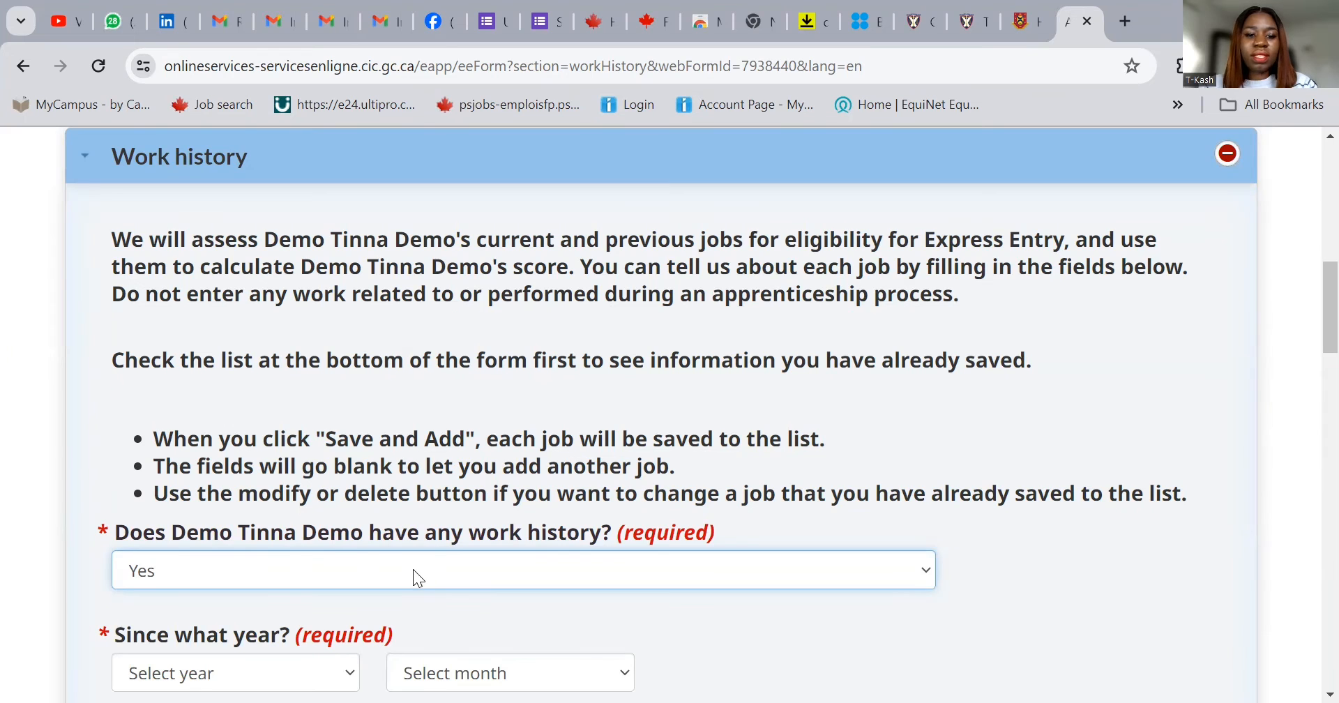
scroll(413, 569, "down", 3)
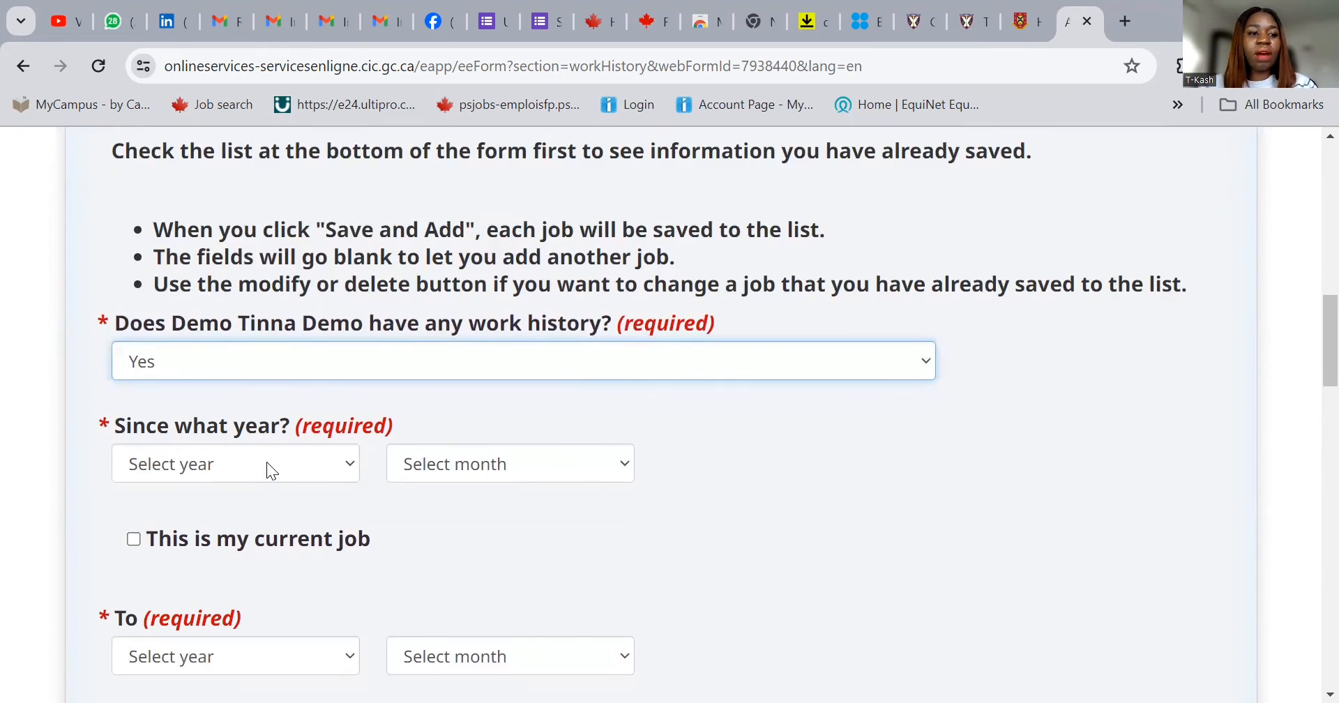
left_click(266, 462)
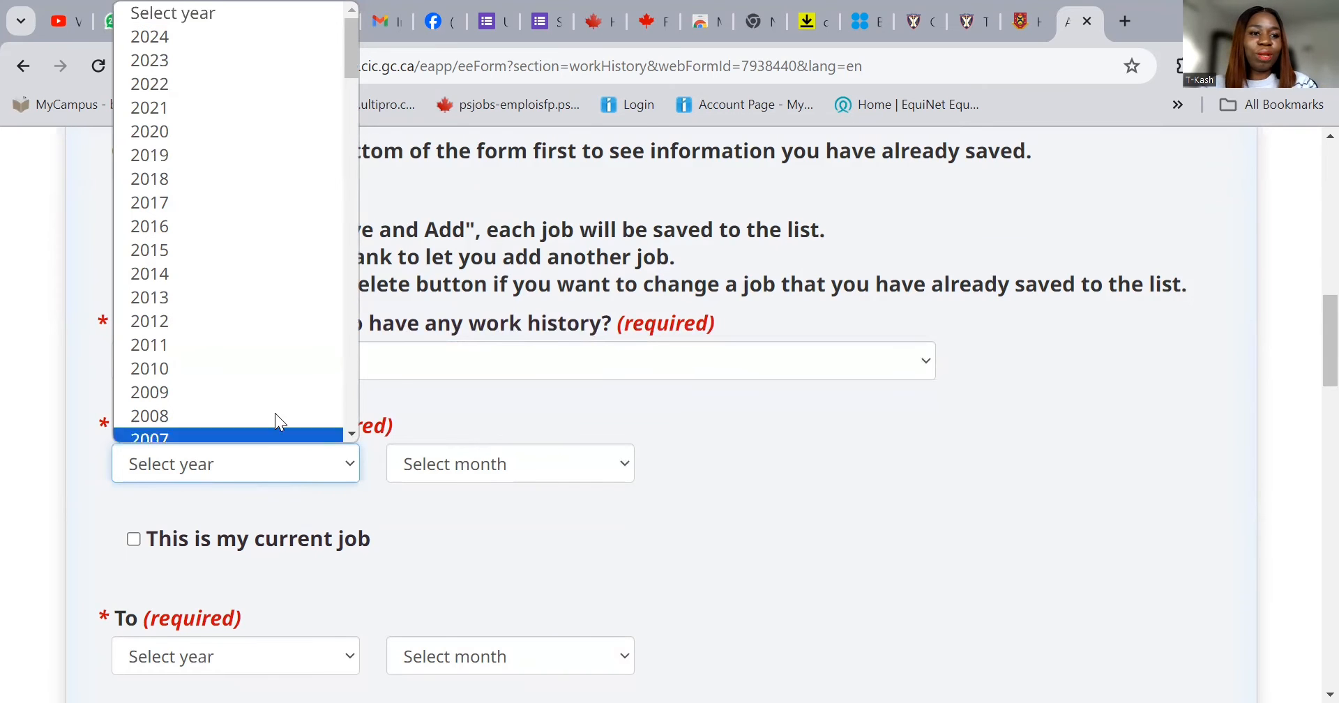
left_click(217, 124)
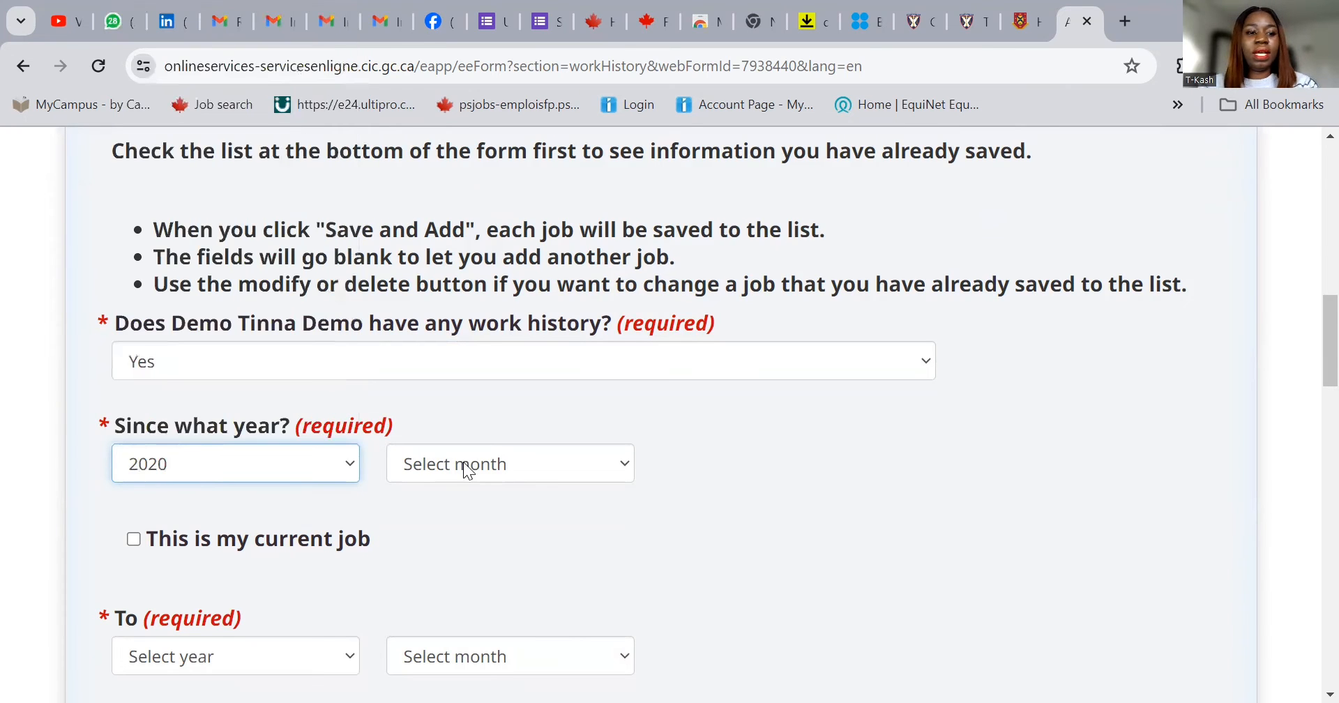
left_click(463, 462)
left_click(442, 175)
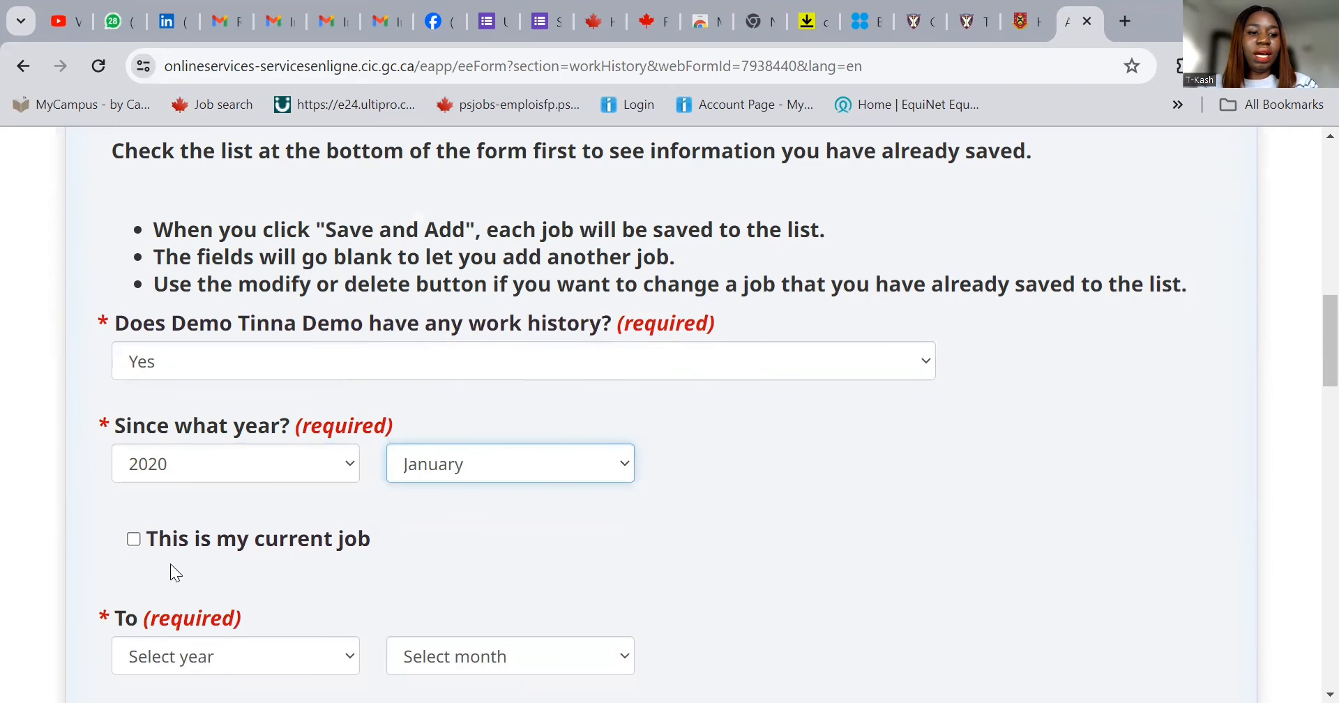
left_click(129, 541)
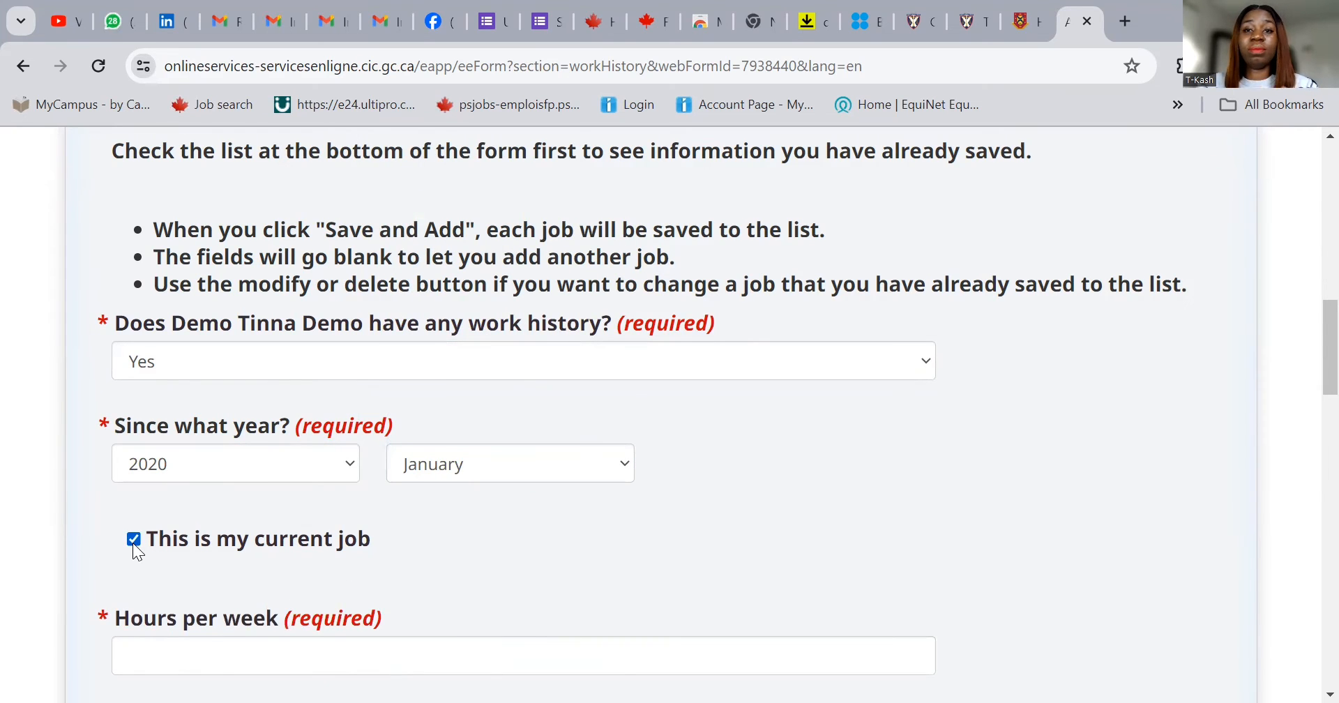
left_click(133, 539)
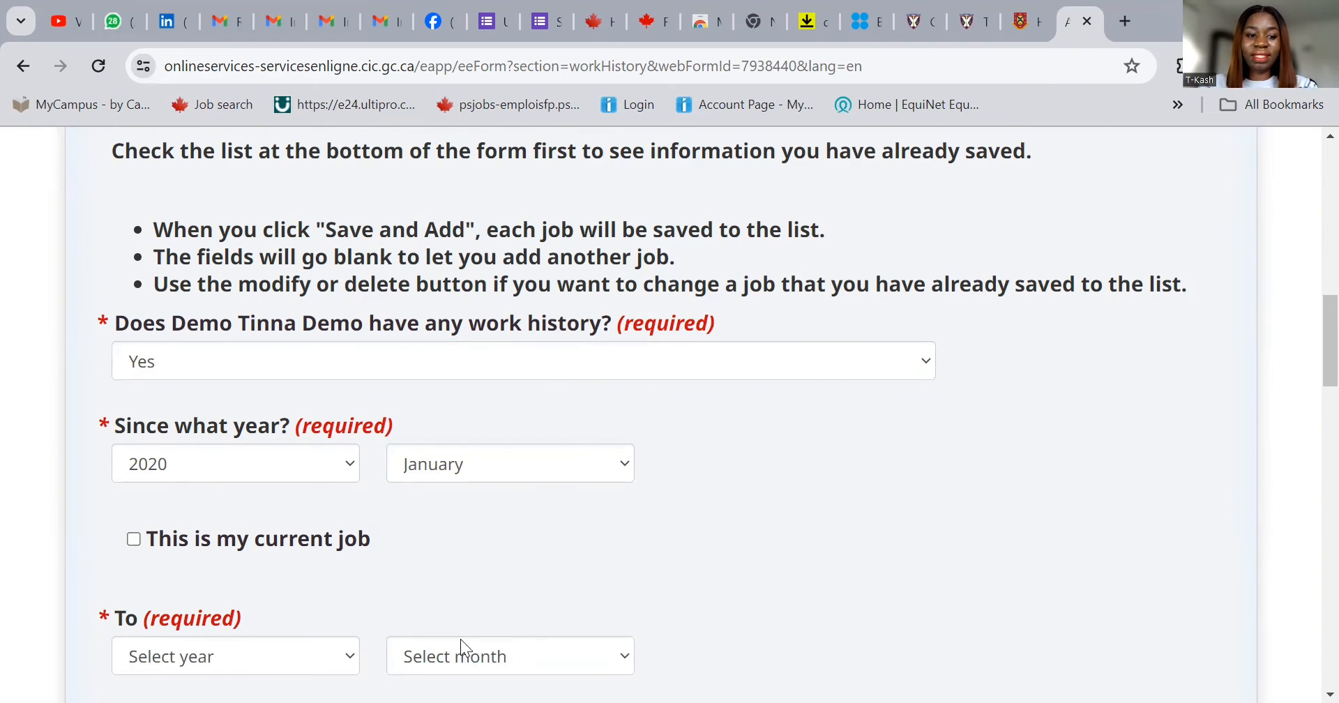
left_click(138, 539)
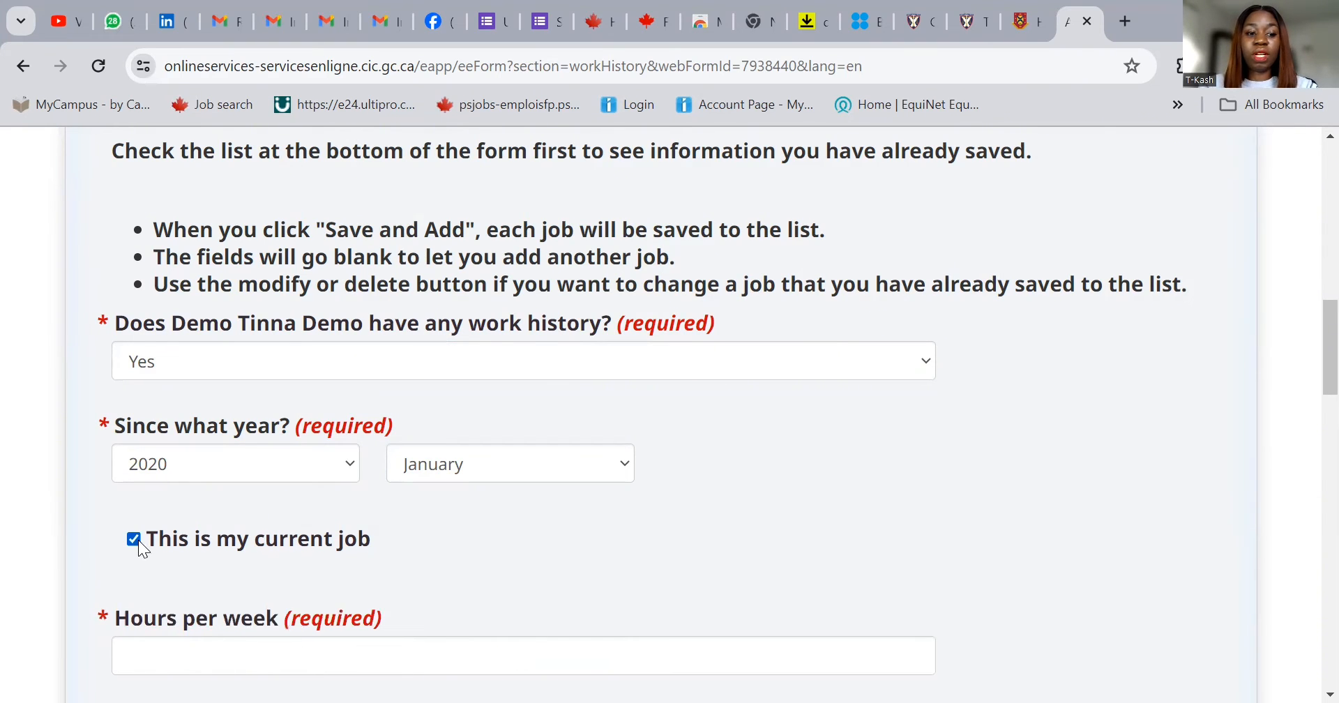
- Enter 40 hours per week and choose NOC code 10010 - Financial managers
left_click(382, 650)
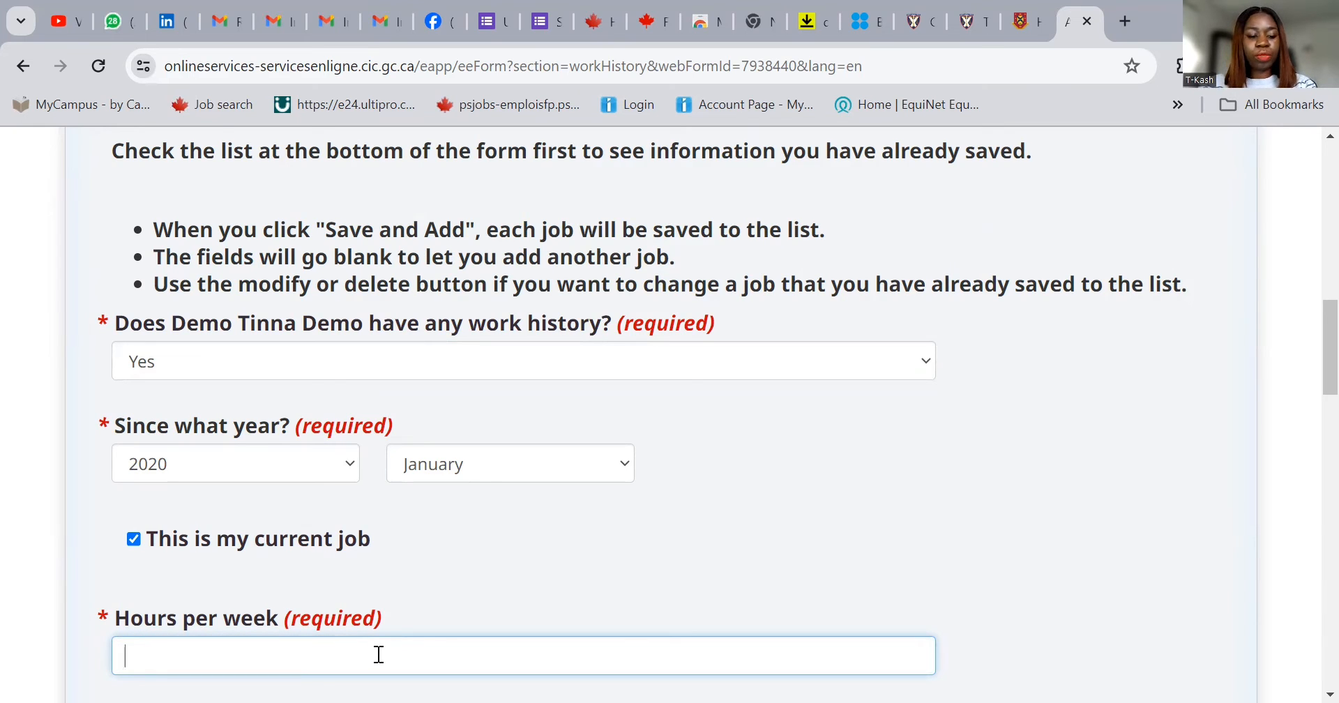
type("4")
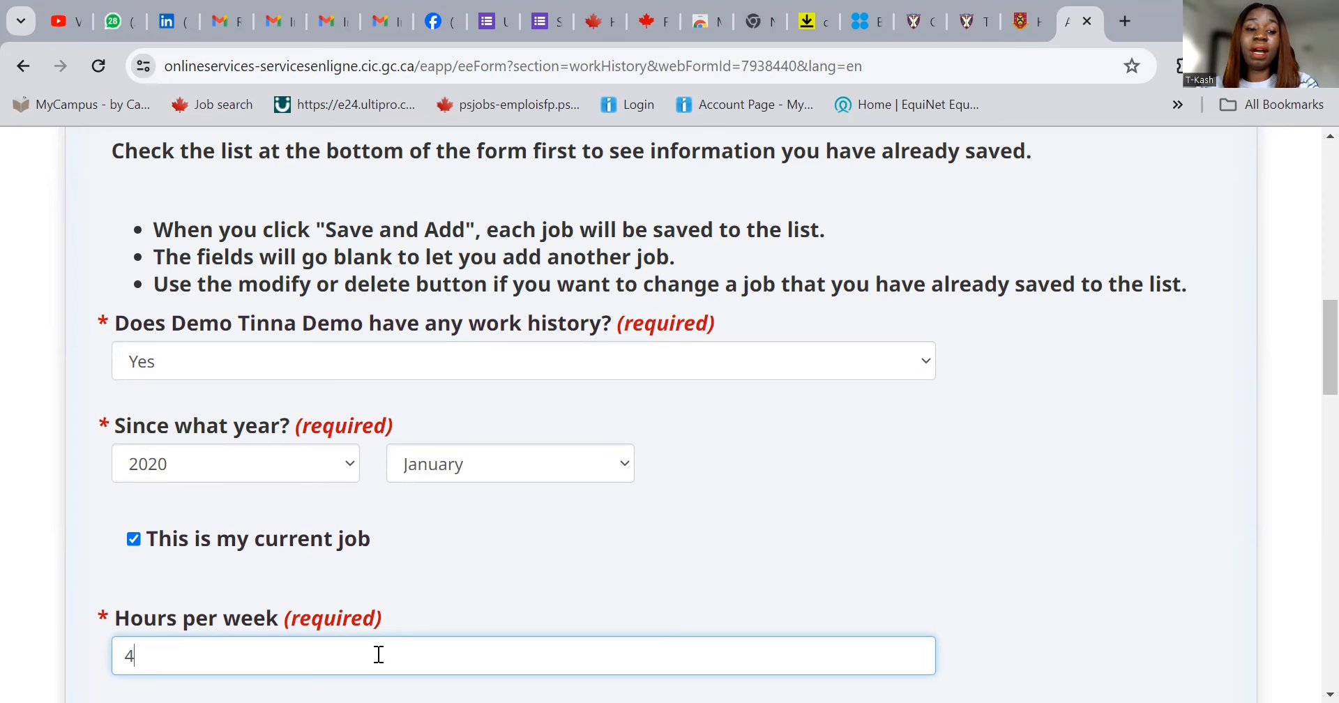
type("0")
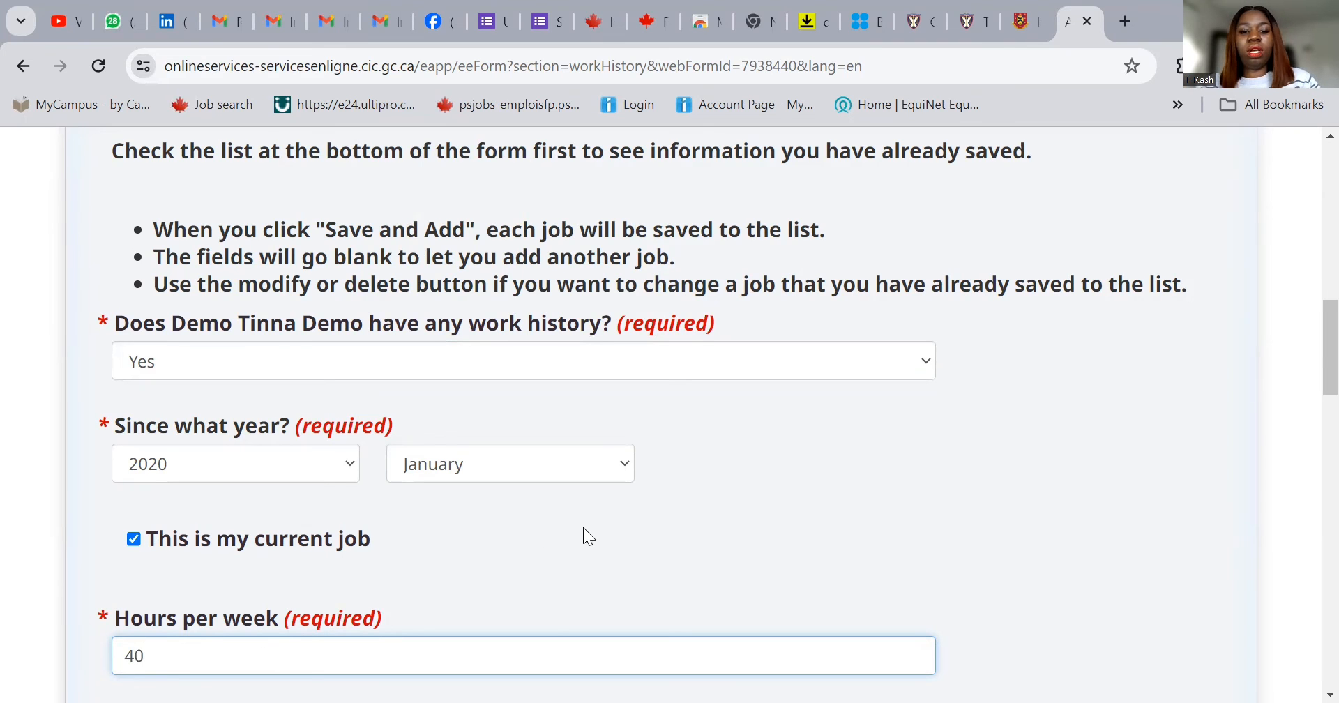
scroll(590, 531, "down", 3)
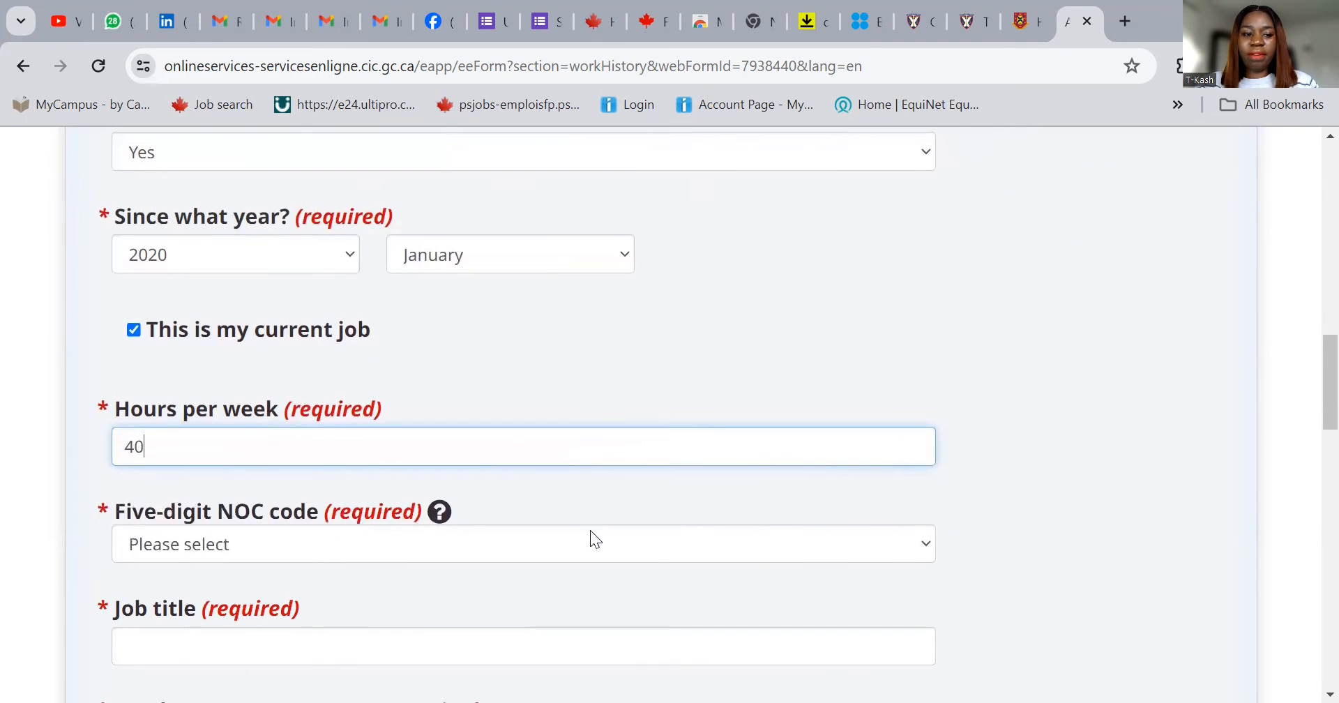
left_click(377, 556)
key("1")
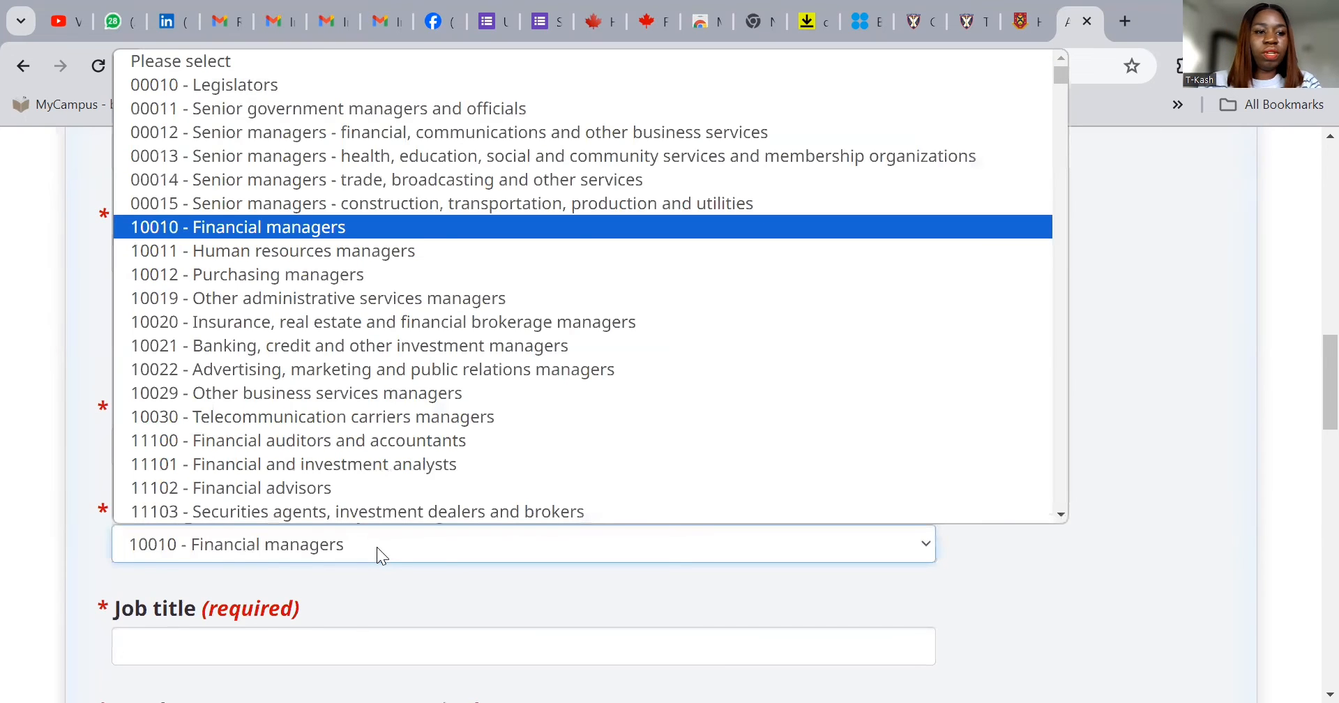
left_click(361, 228)
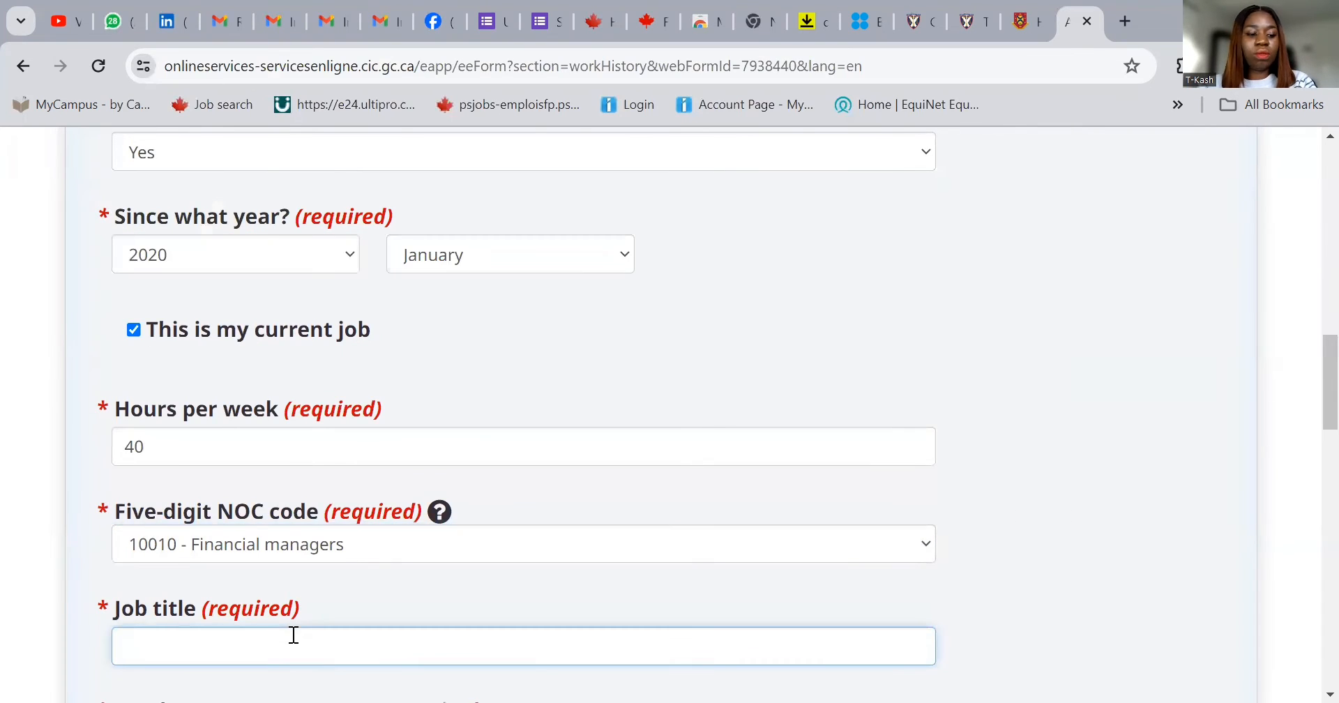
- Enter the job title 'Head of Finance' and fill in the employer's company name
type("HEAD")
key("BackSpace")
key("BackSpace")
key("BackSpace")
key("BackSpace")
type("h")
type("H")
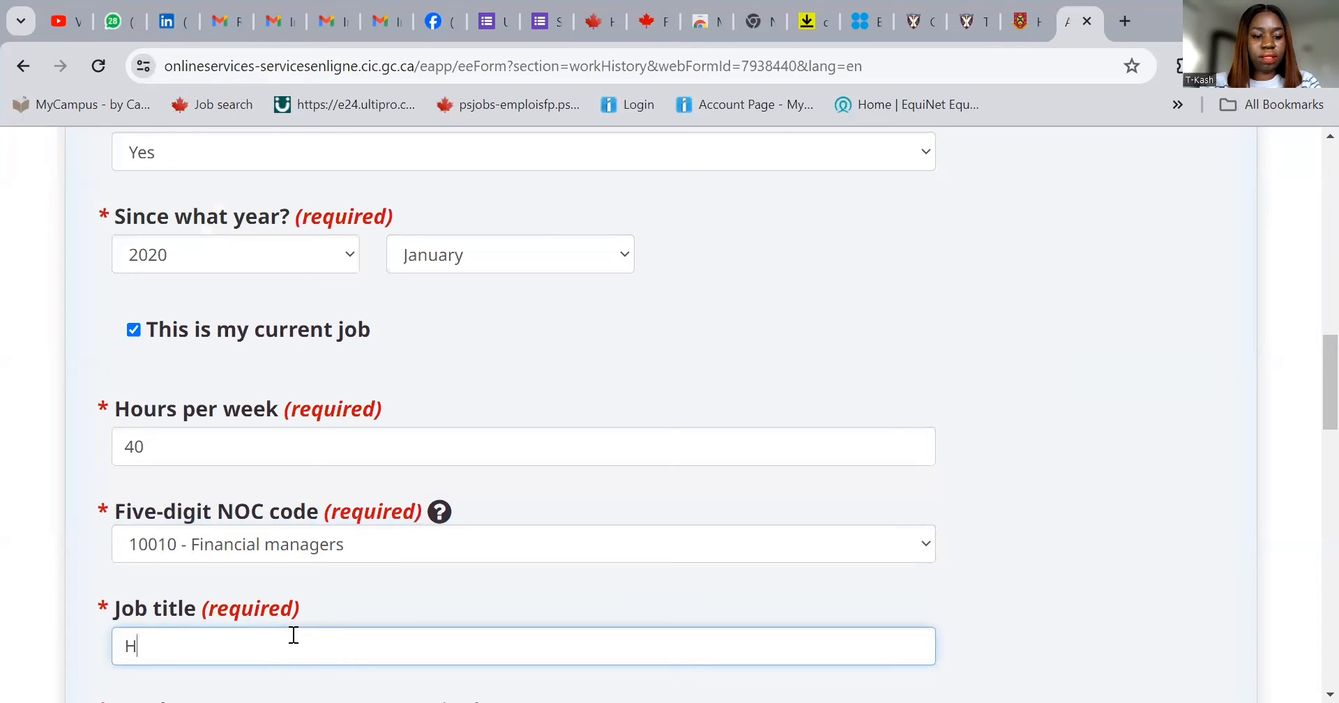
type("ead of")
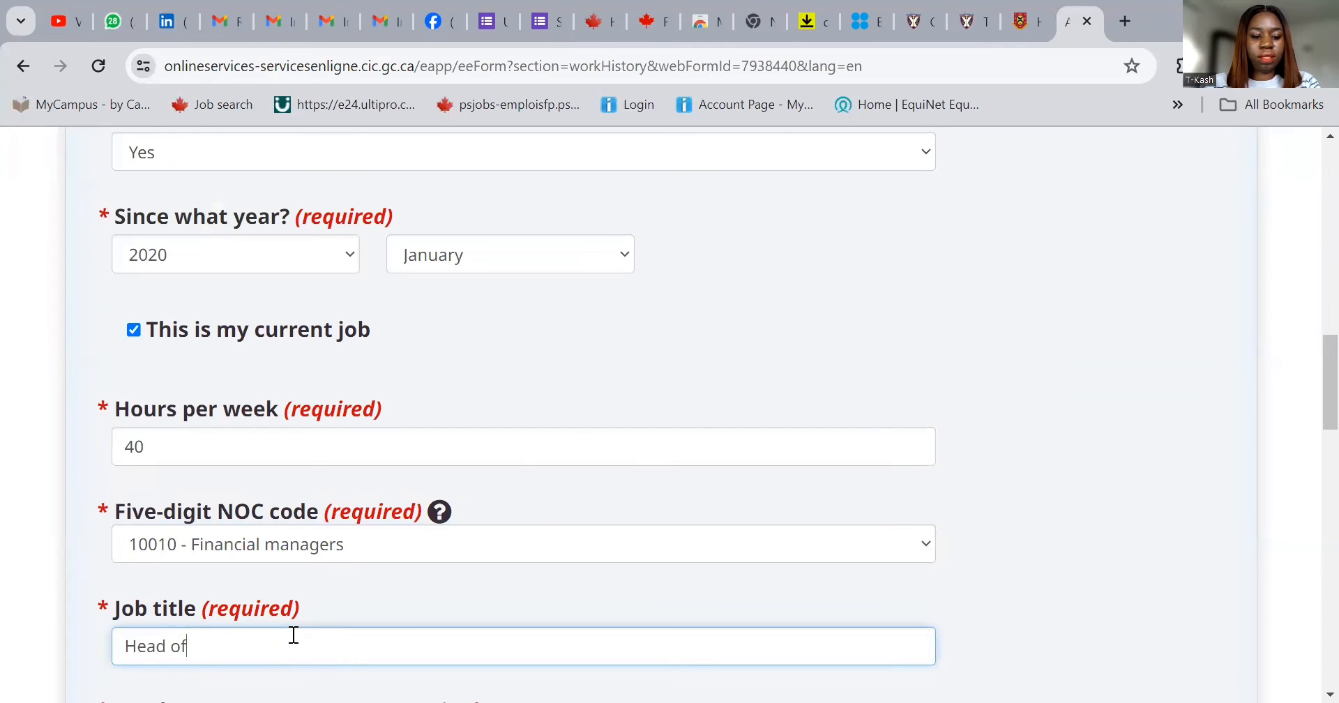
type(" Finance")
scroll(335, 591, "down", 3)
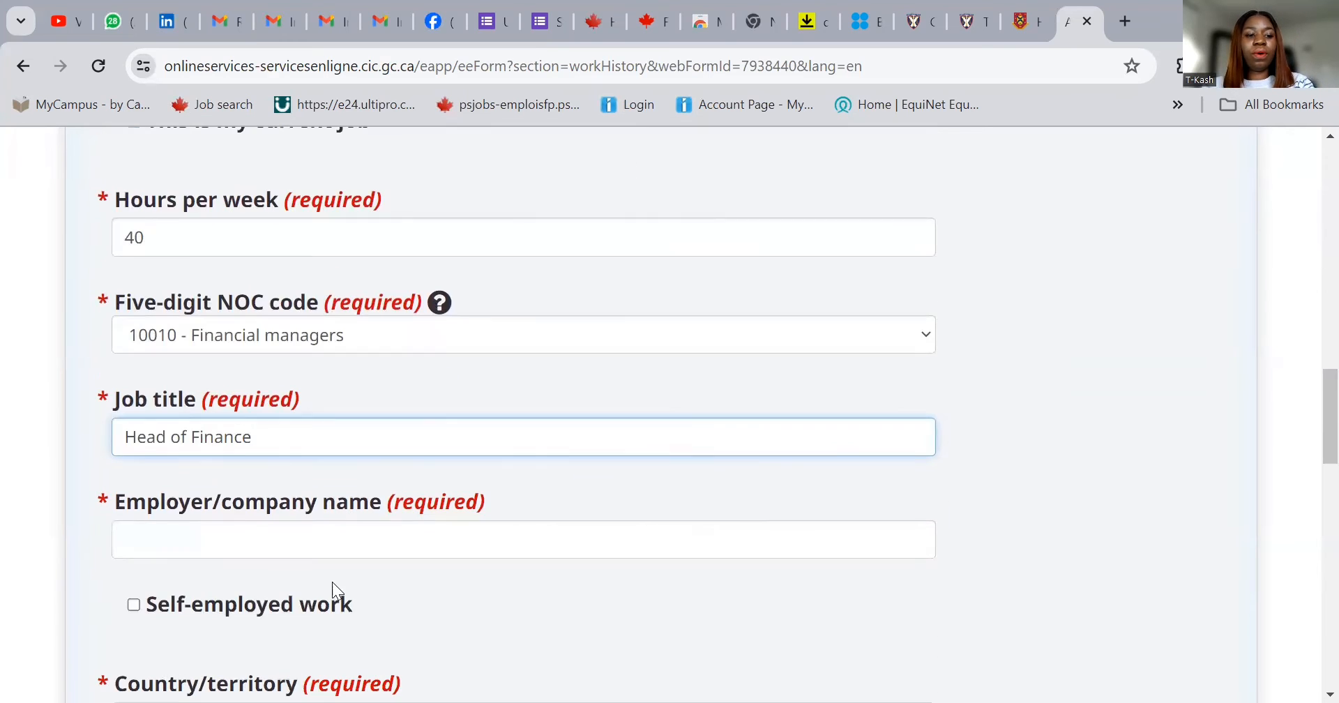
left_click(346, 531)
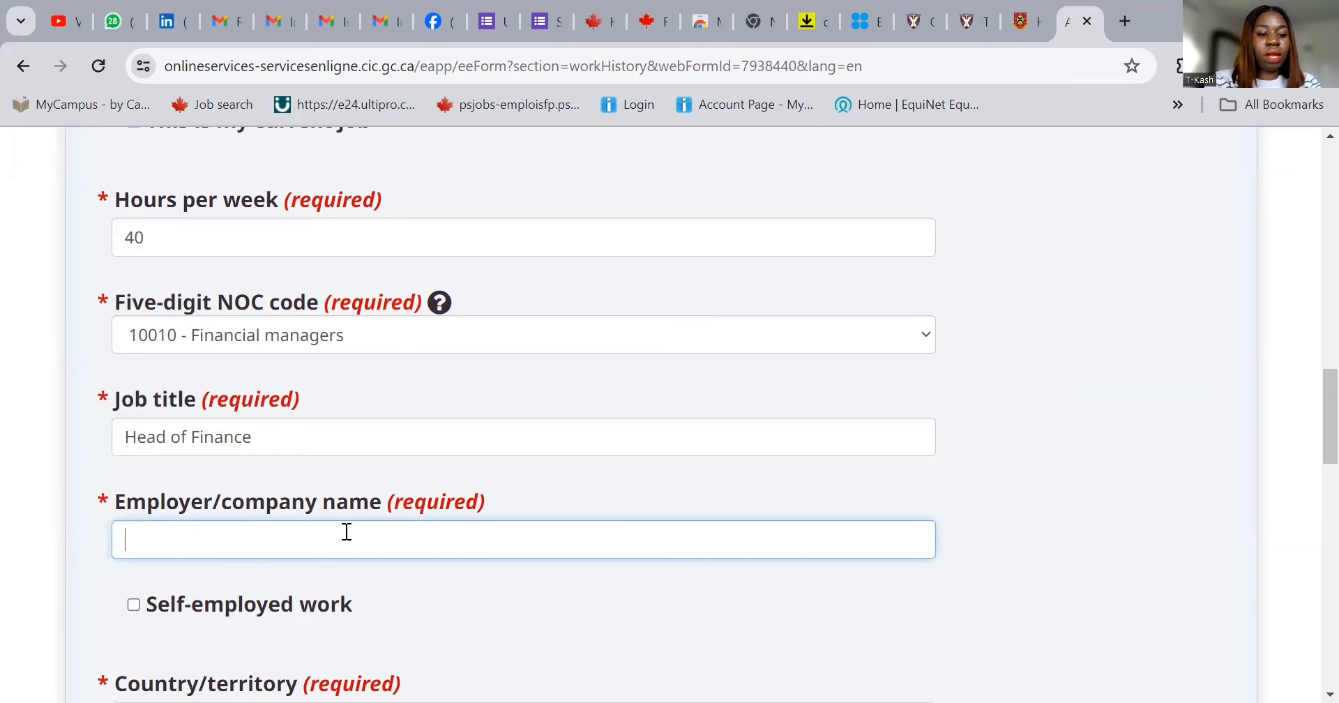
type("Demo D")
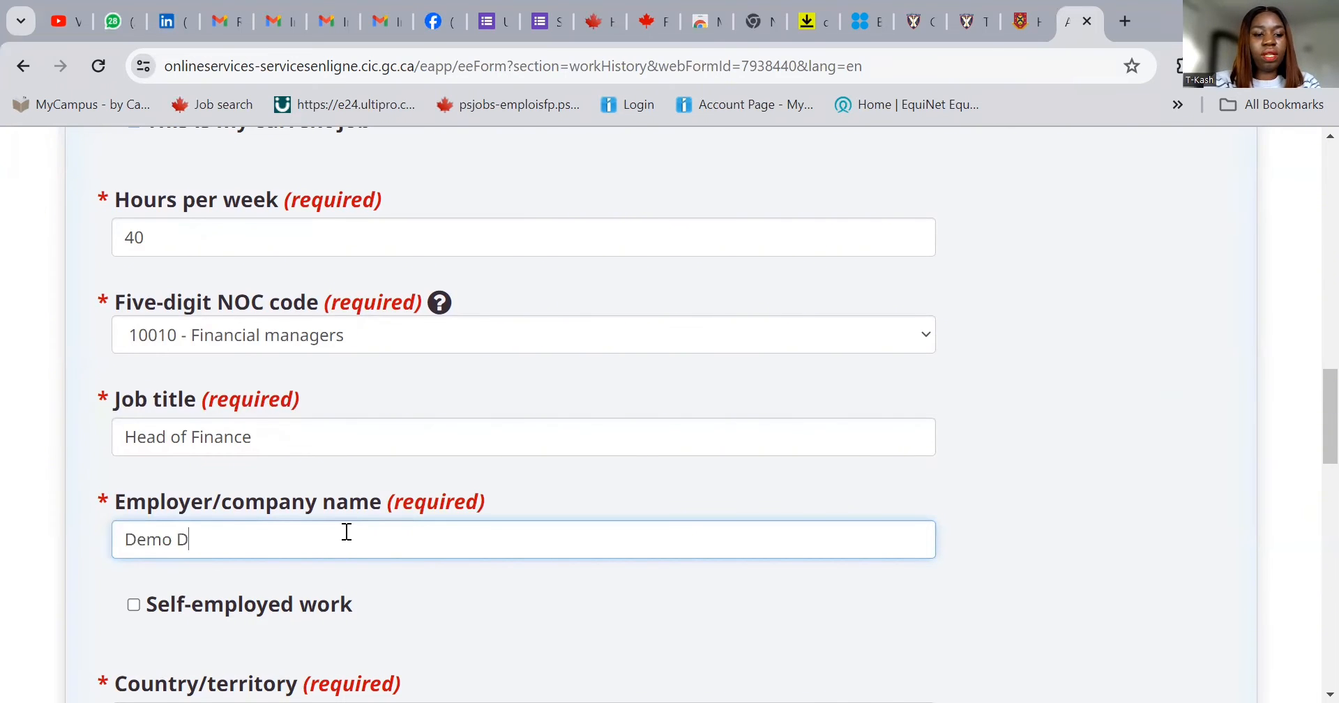
type("emo Kash")
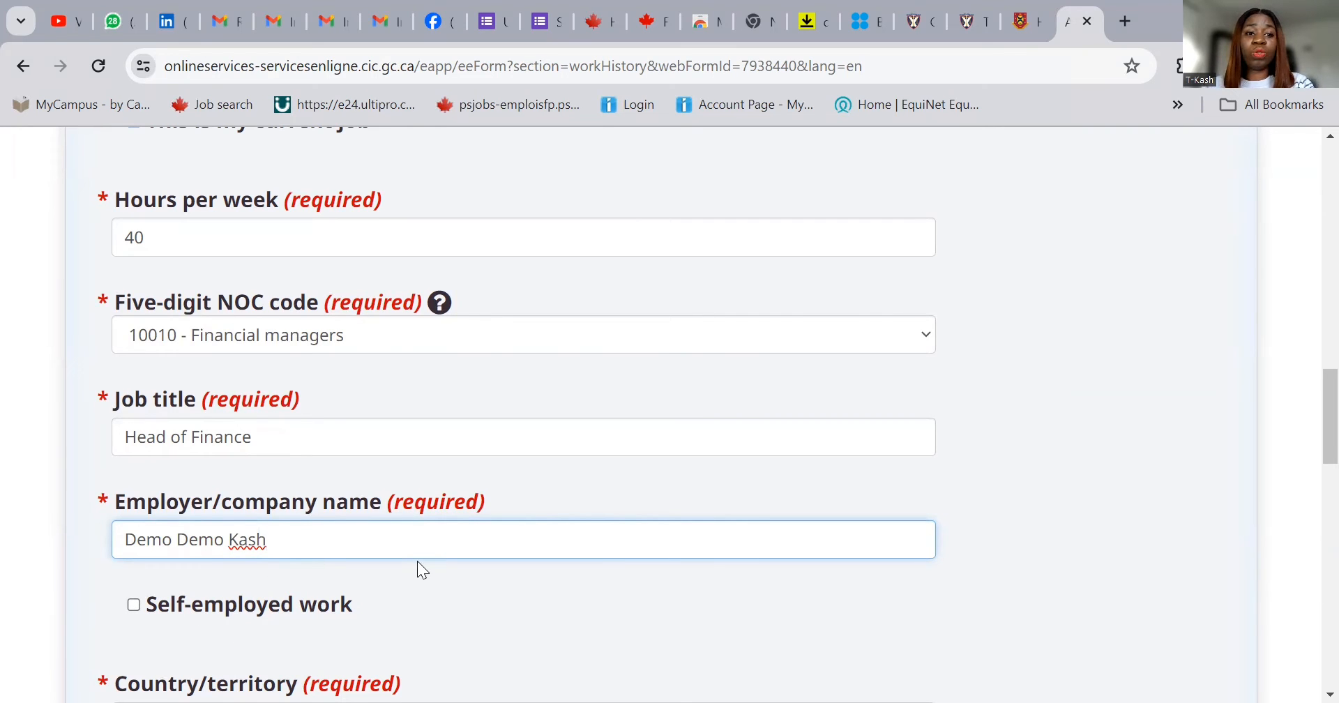
scroll(411, 559, "down", 3)
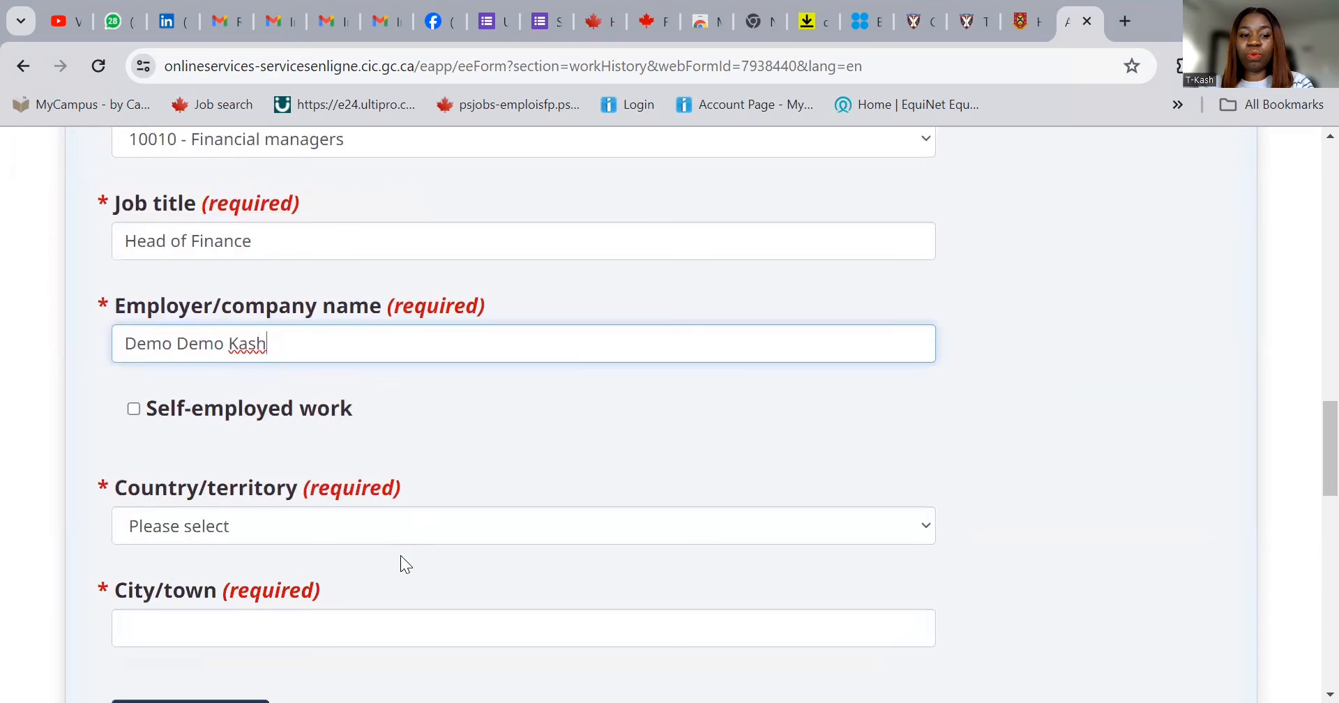
- Set the job's country to Nigeria and city to Lagos
left_click(374, 506)
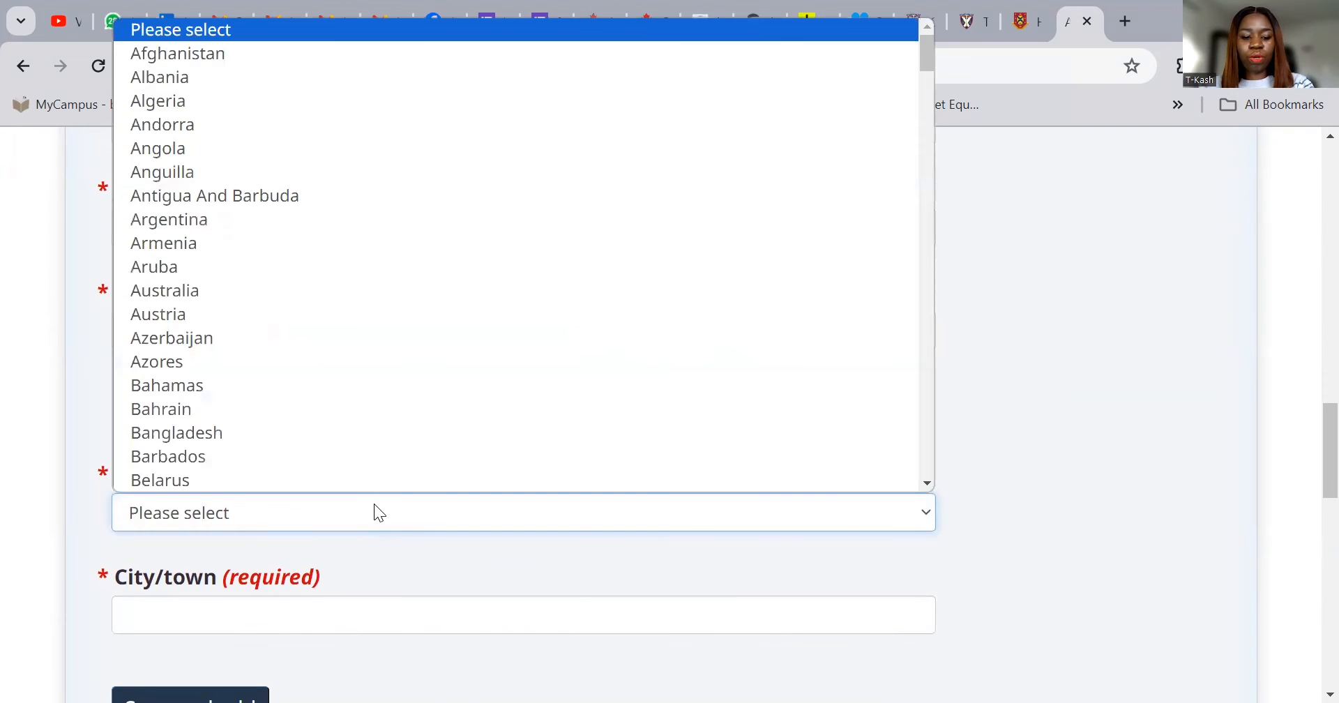
key("n")
scroll(416, 380, "down", 5)
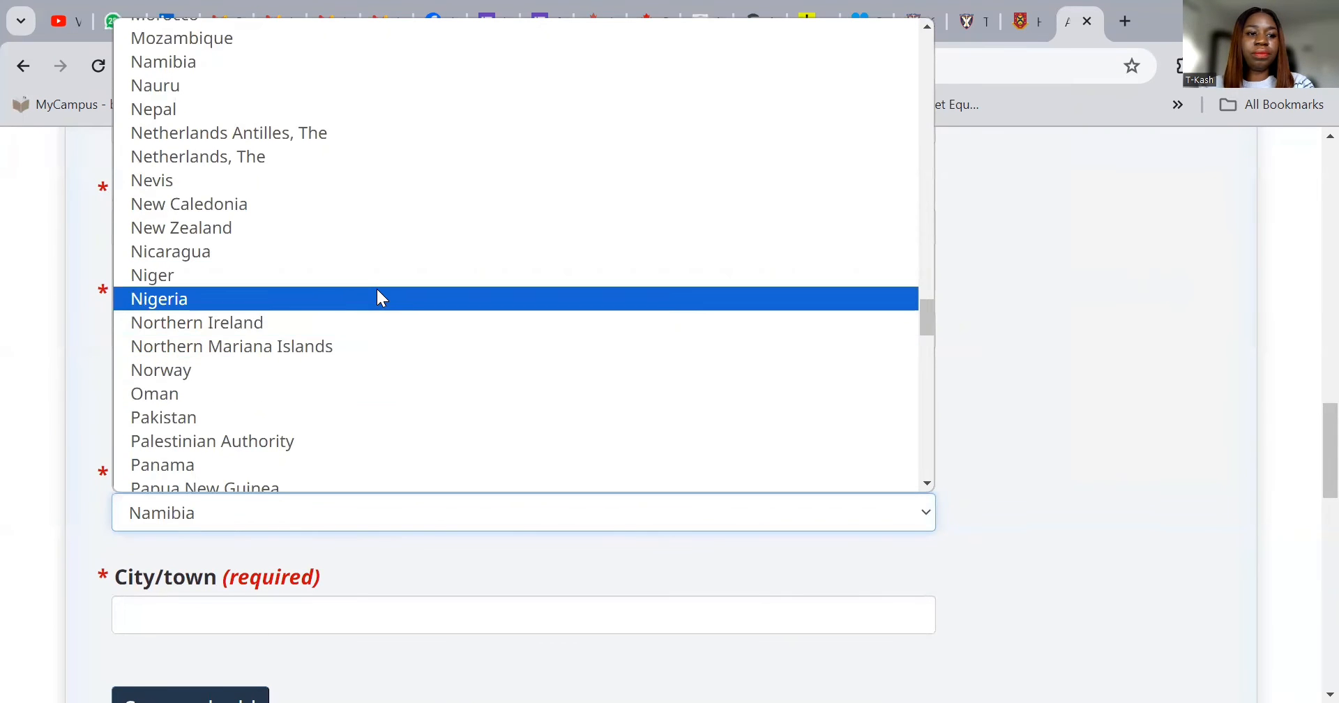
left_click(380, 298)
left_click(363, 609)
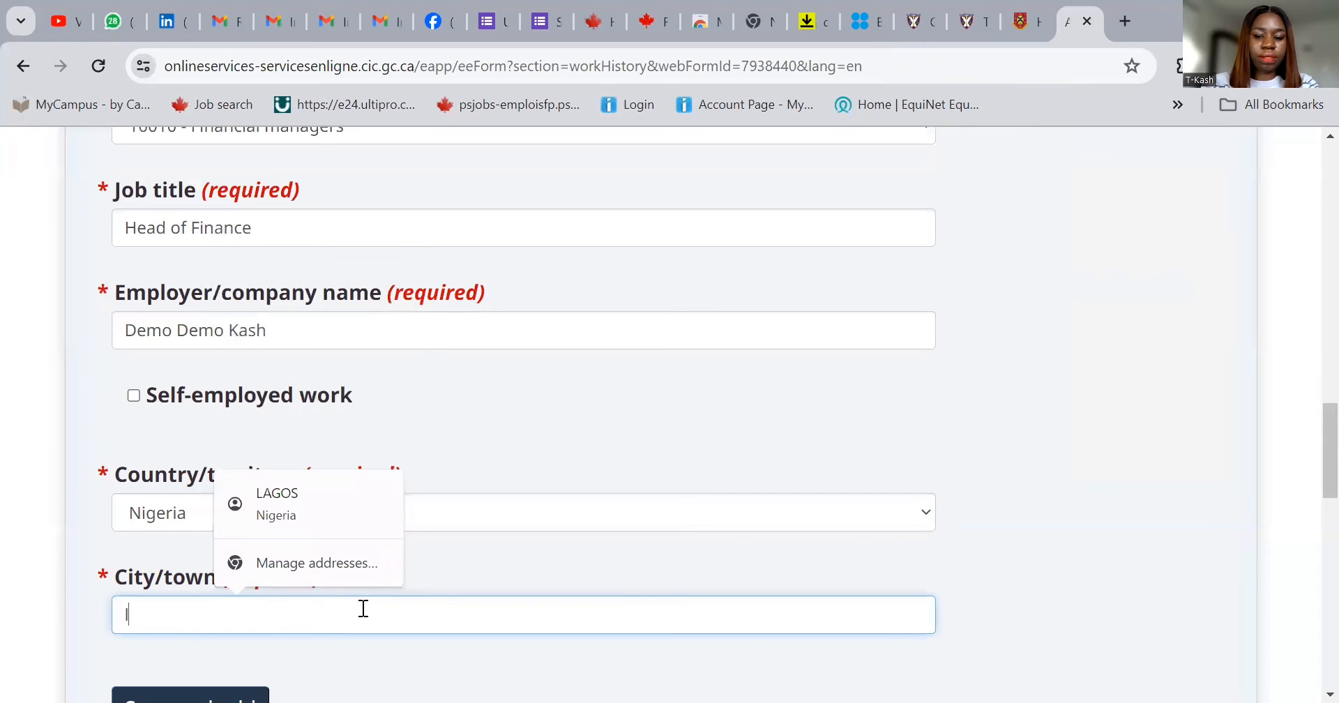
type("Lagos")
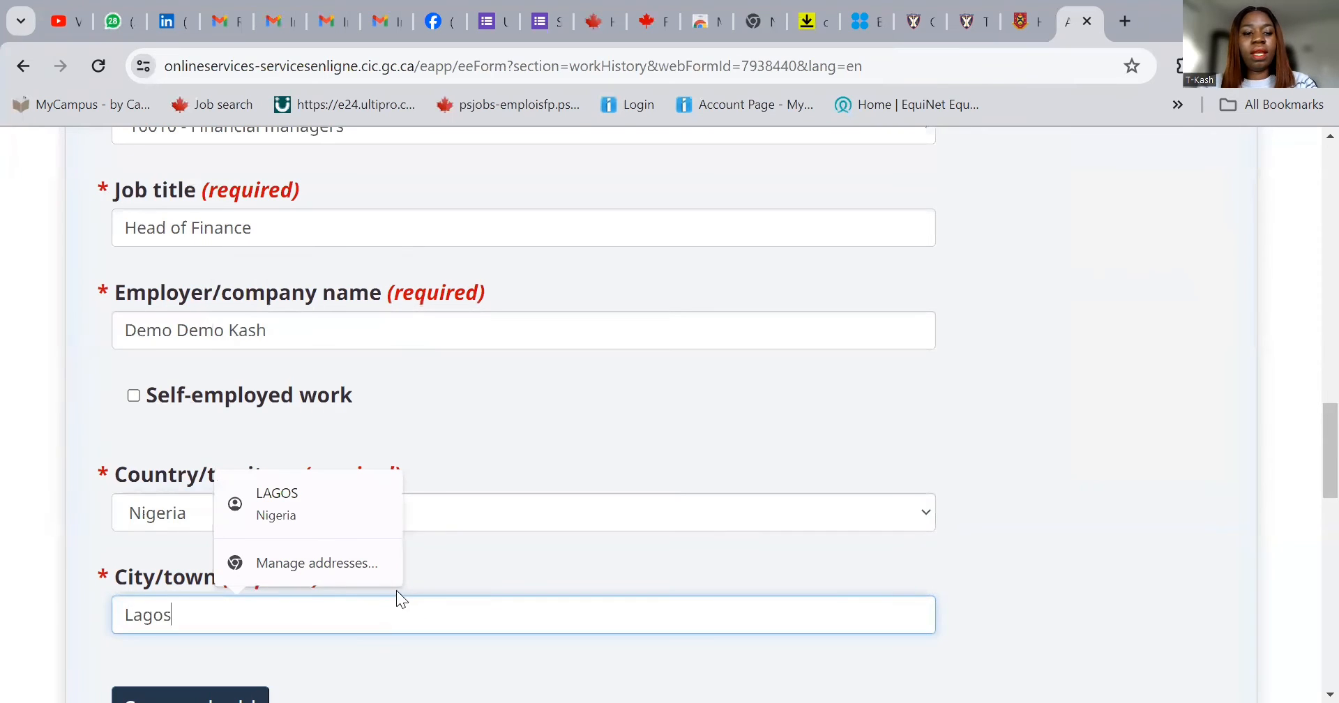
scroll(523, 573, "down", 3)
- Save the Head of Finance job to the Work history table and proceed to Research
left_click(221, 514)
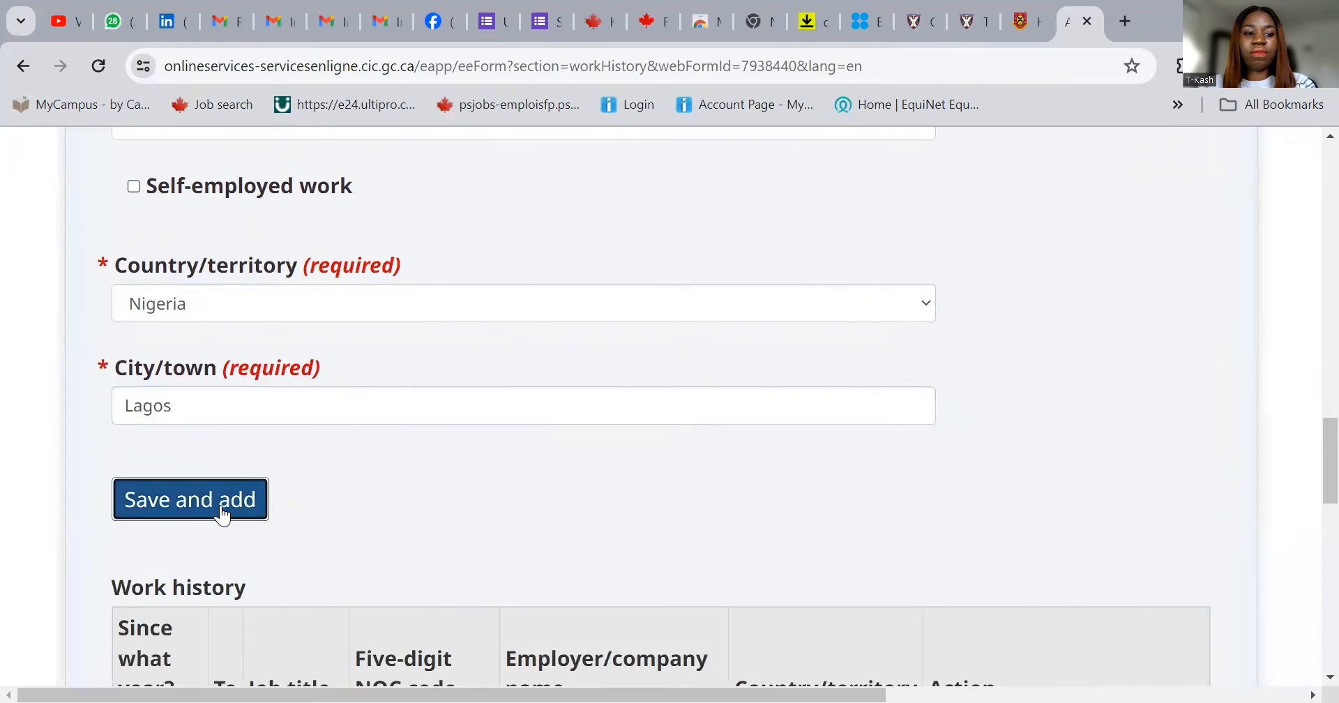
scroll(959, 536, "down", 5)
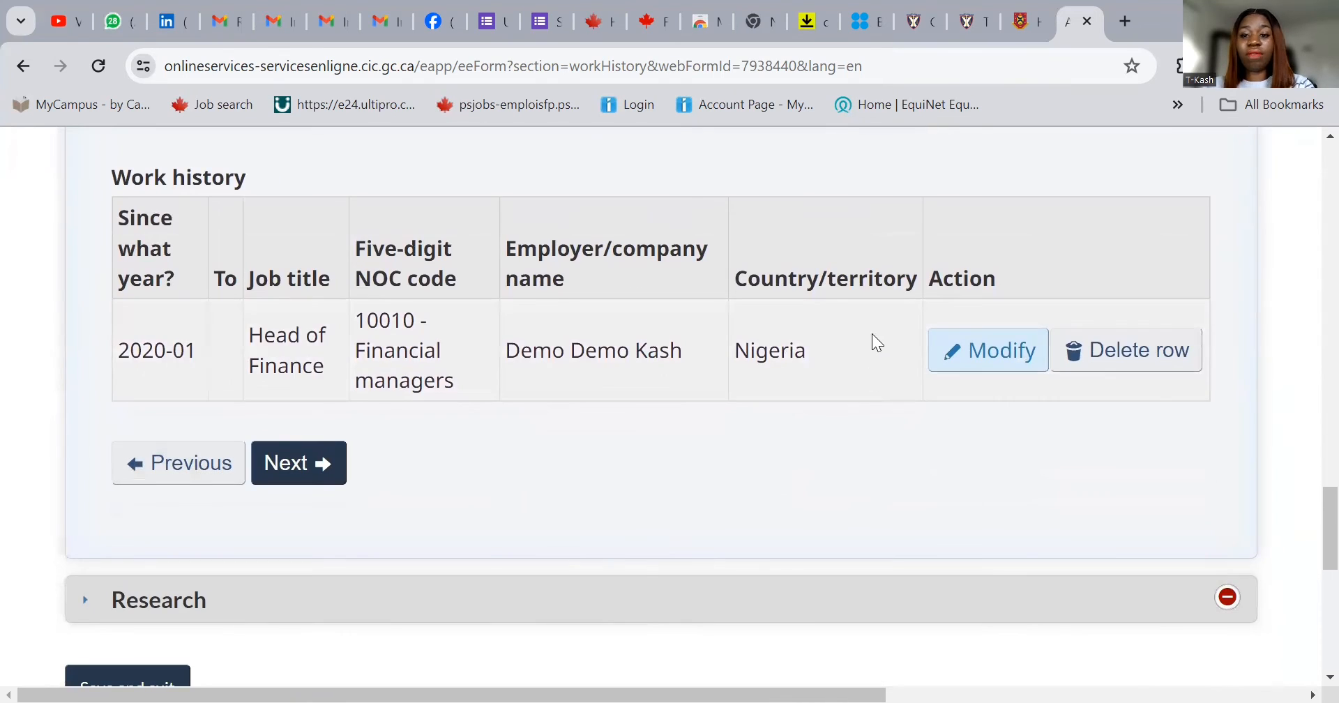
left_click(303, 465)
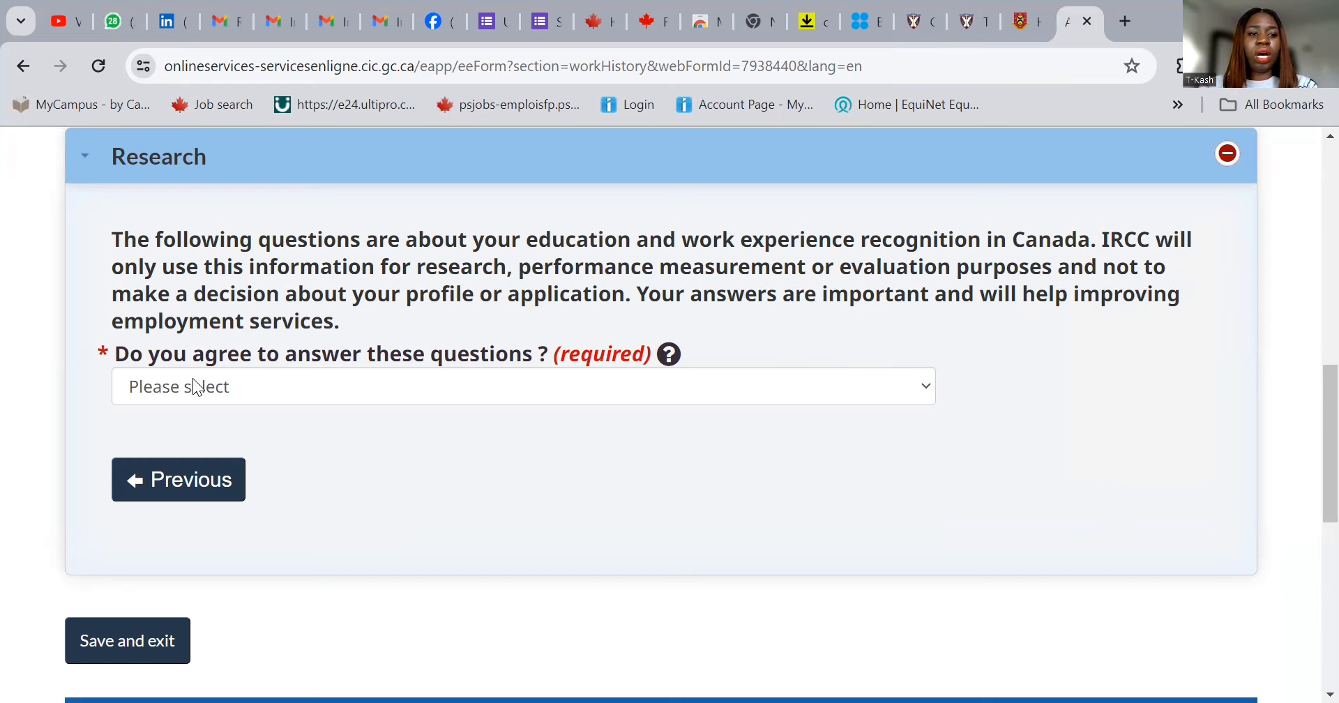
- Agree to answer the research questions and indicate some job research was done
left_click(292, 390)
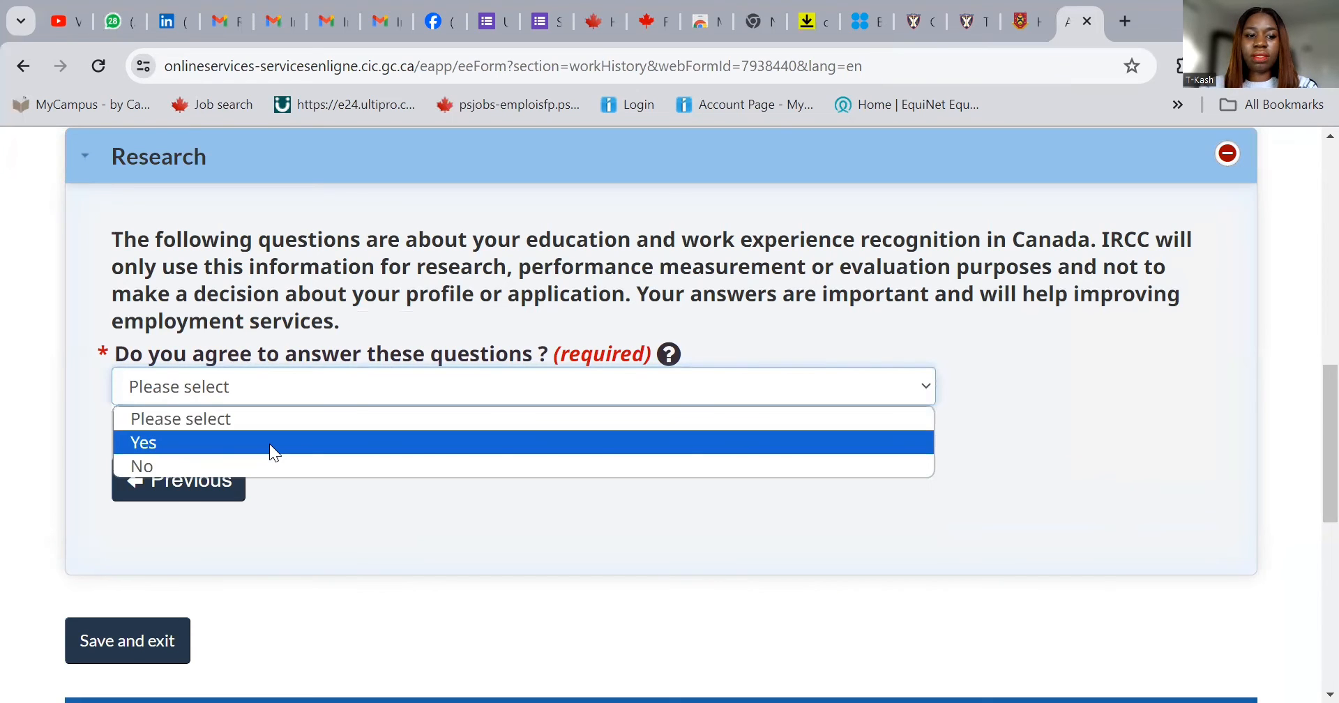
left_click(272, 452)
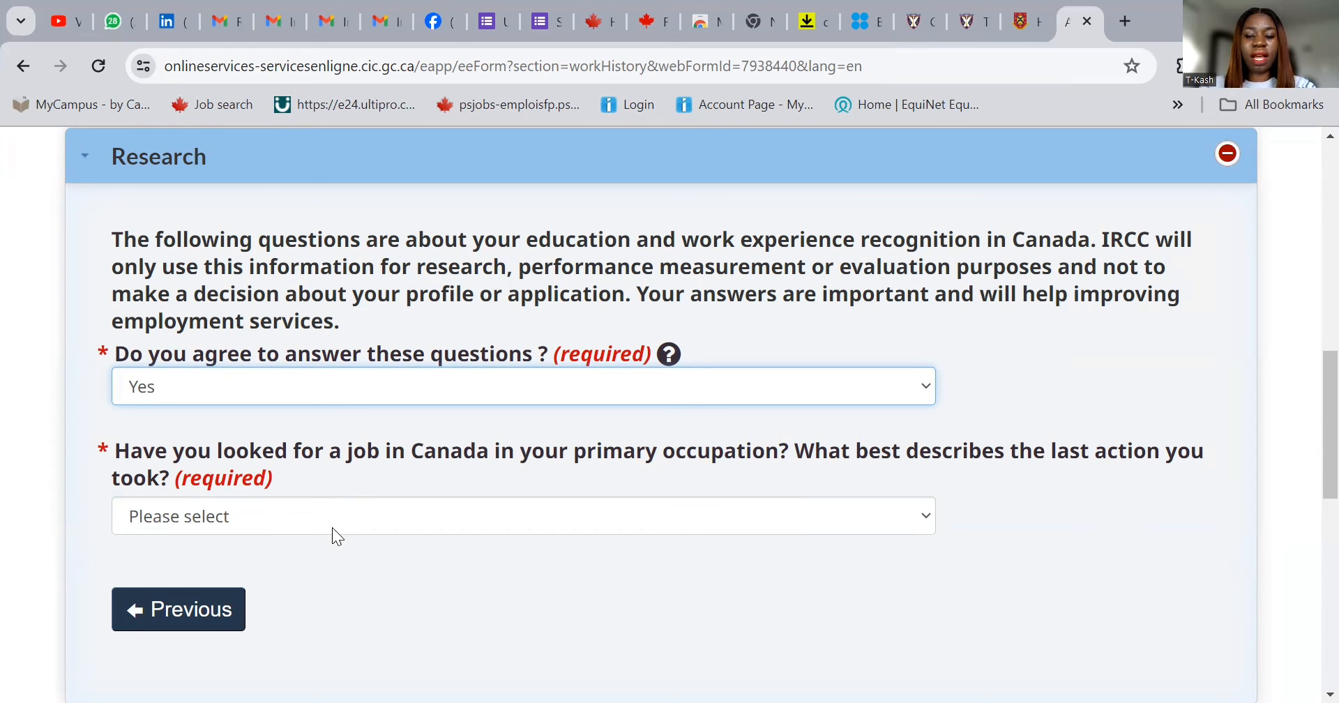
left_click(296, 519)
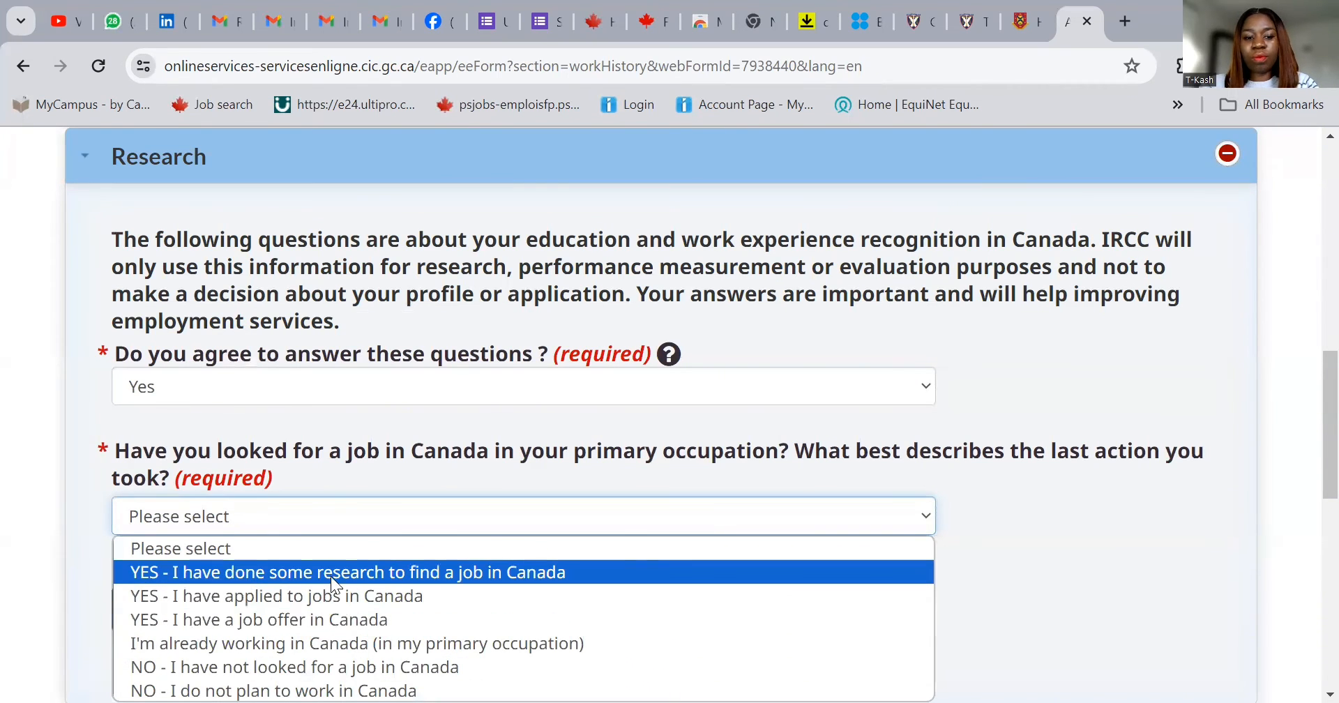
left_click(387, 574)
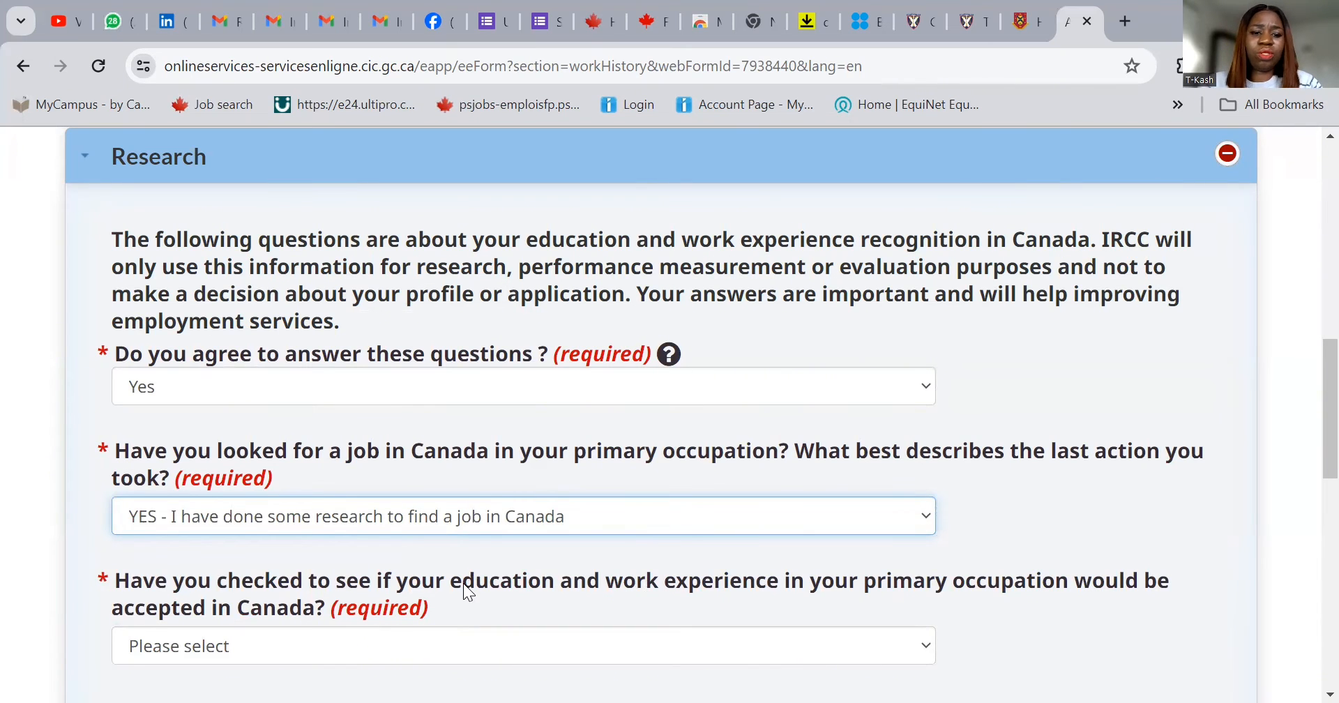
scroll(499, 568, "down", 3)
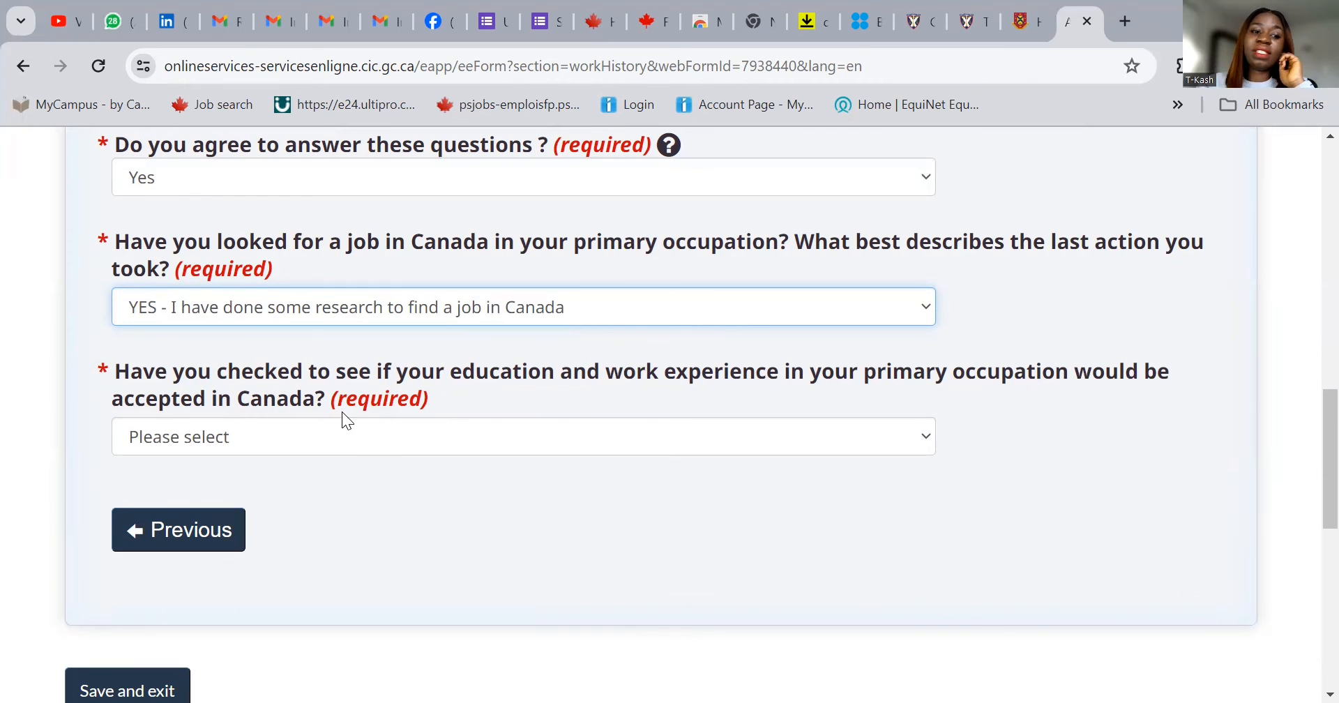
- Answer Yes to checking credential recognition, ticking Friend/relative/host/sponsor
left_click(372, 447)
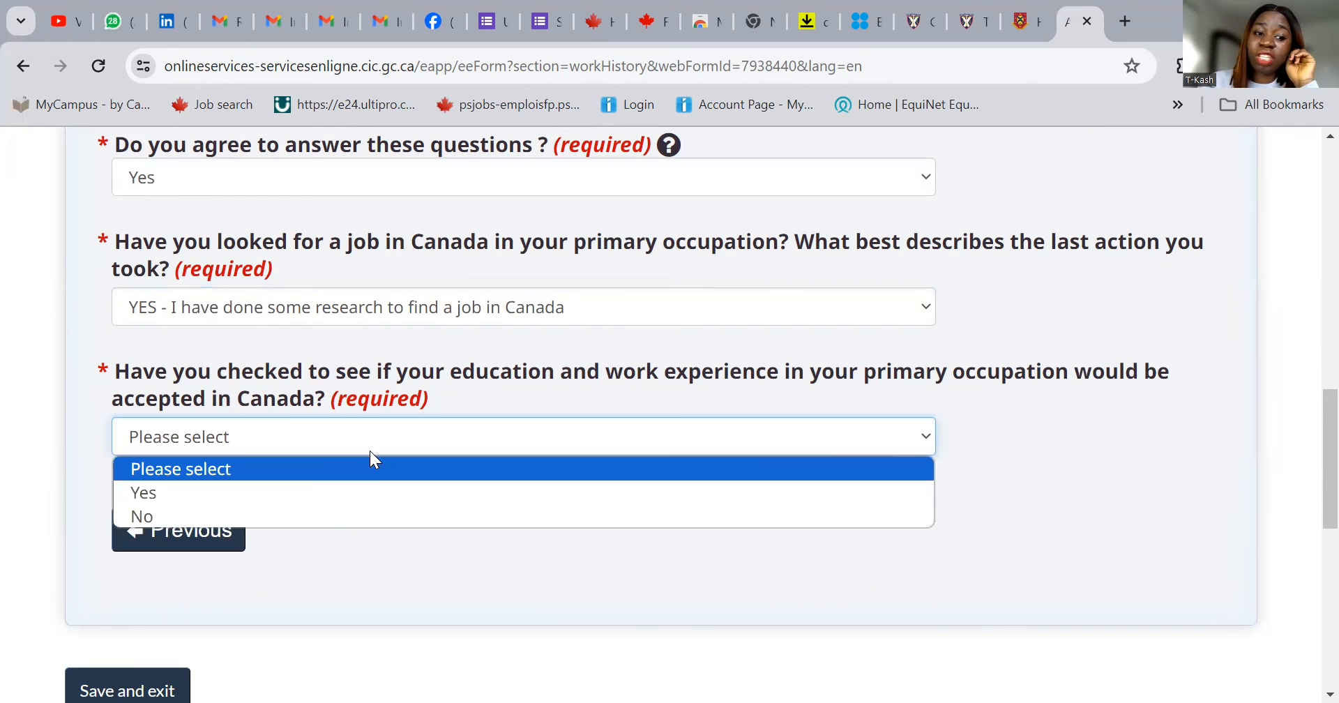
left_click(362, 493)
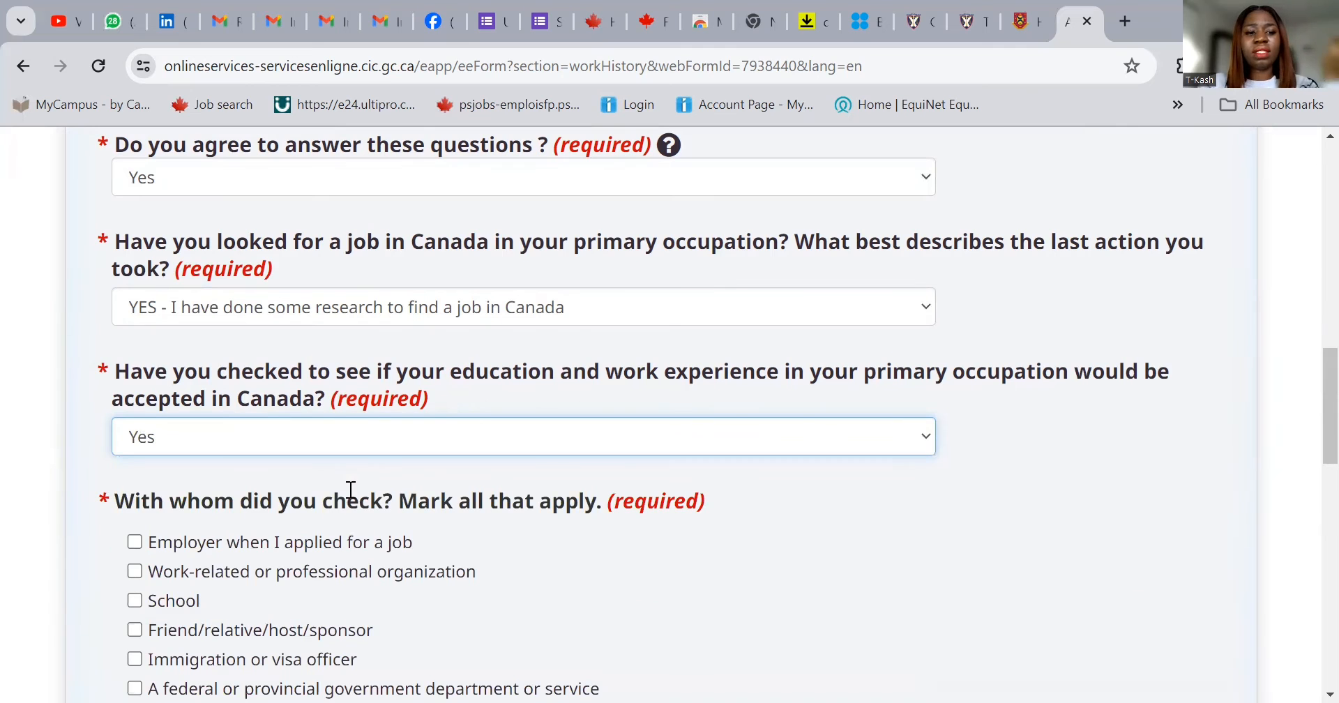
left_click(135, 629)
scroll(303, 592, "down", 1)
scroll(303, 591, "down", 2)
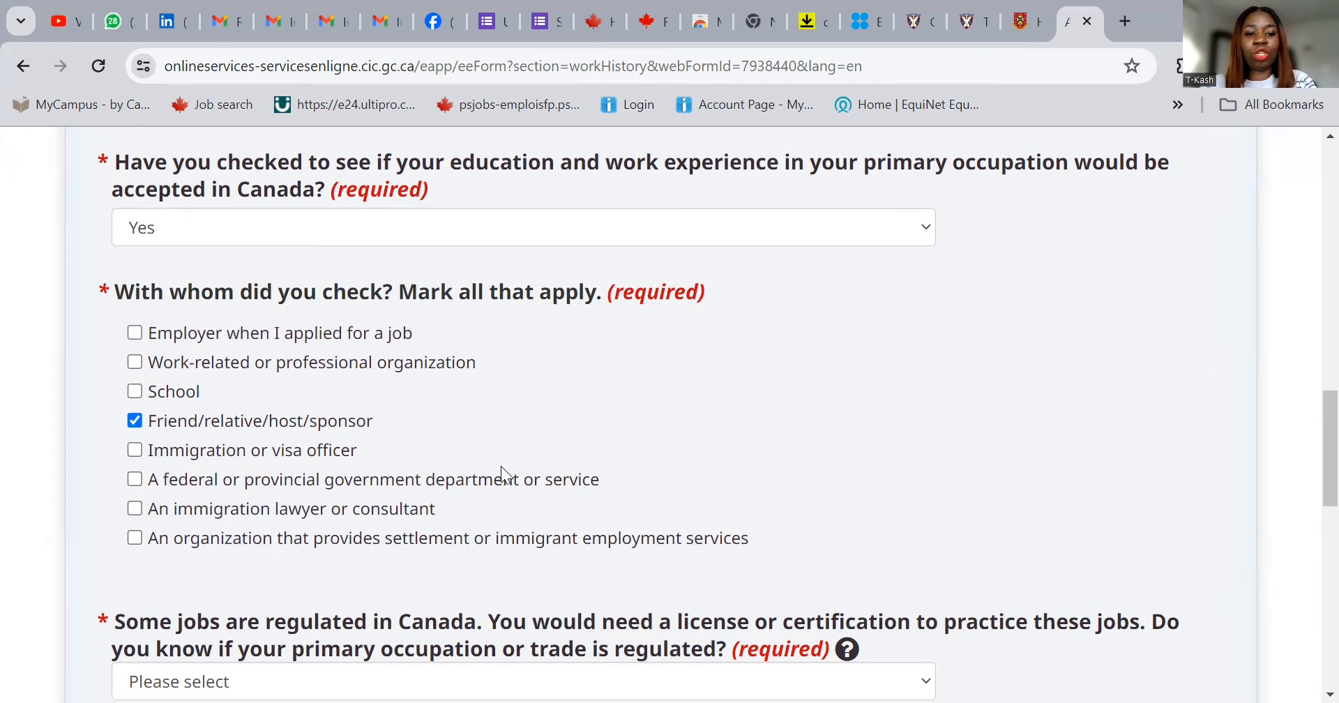
scroll(418, 530, "down", 1)
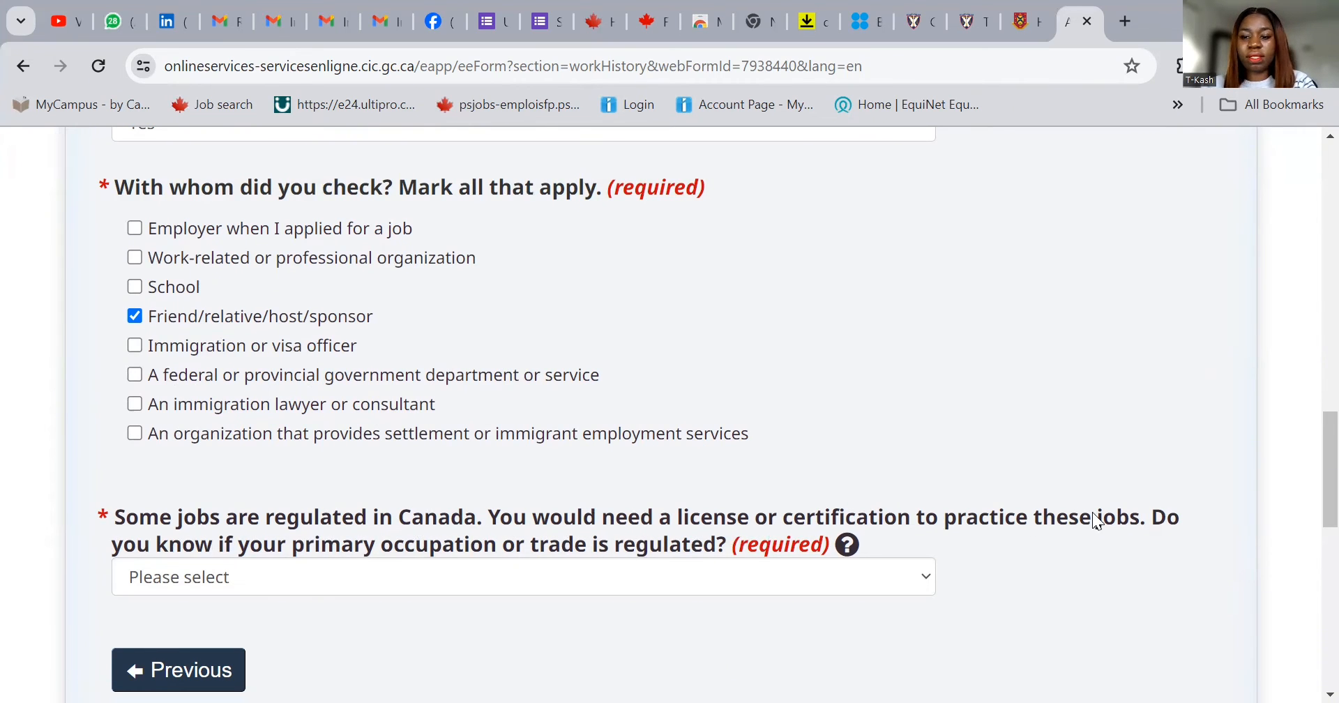
- Answer I don't know to the regulated-occupation question and save the form
left_click(426, 582)
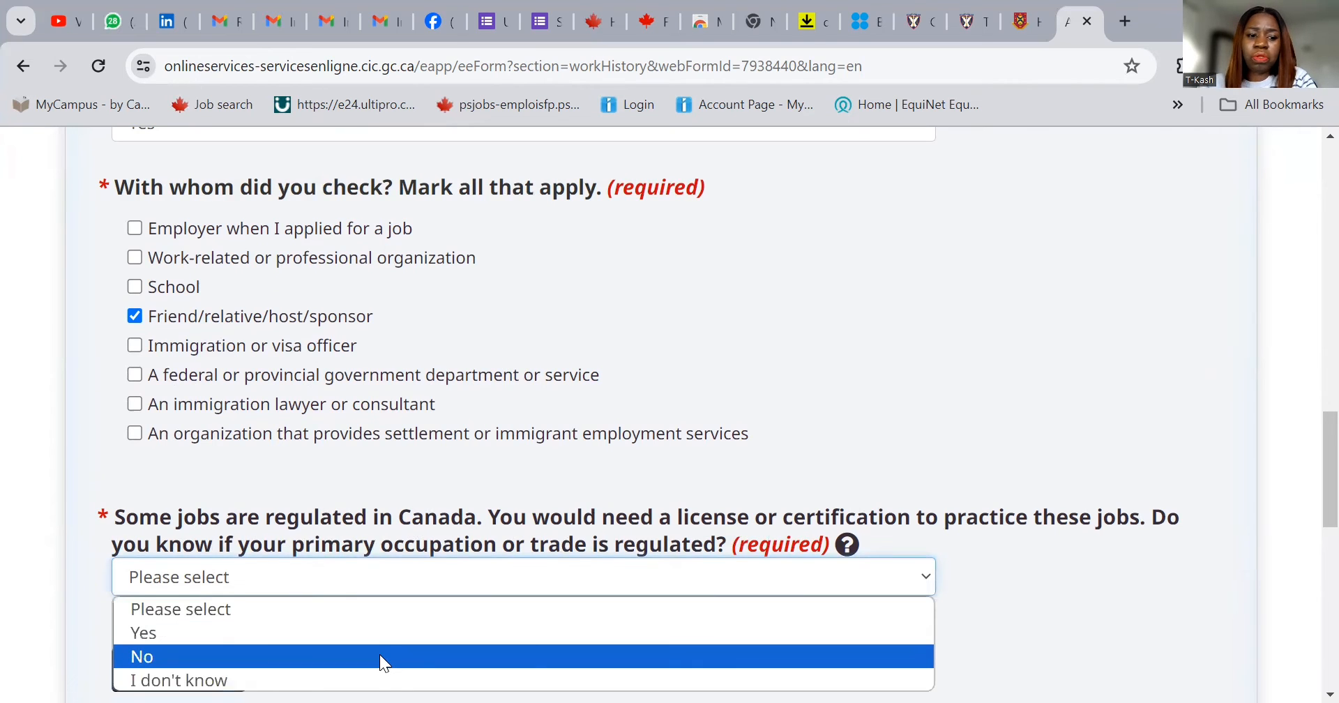
left_click(379, 679)
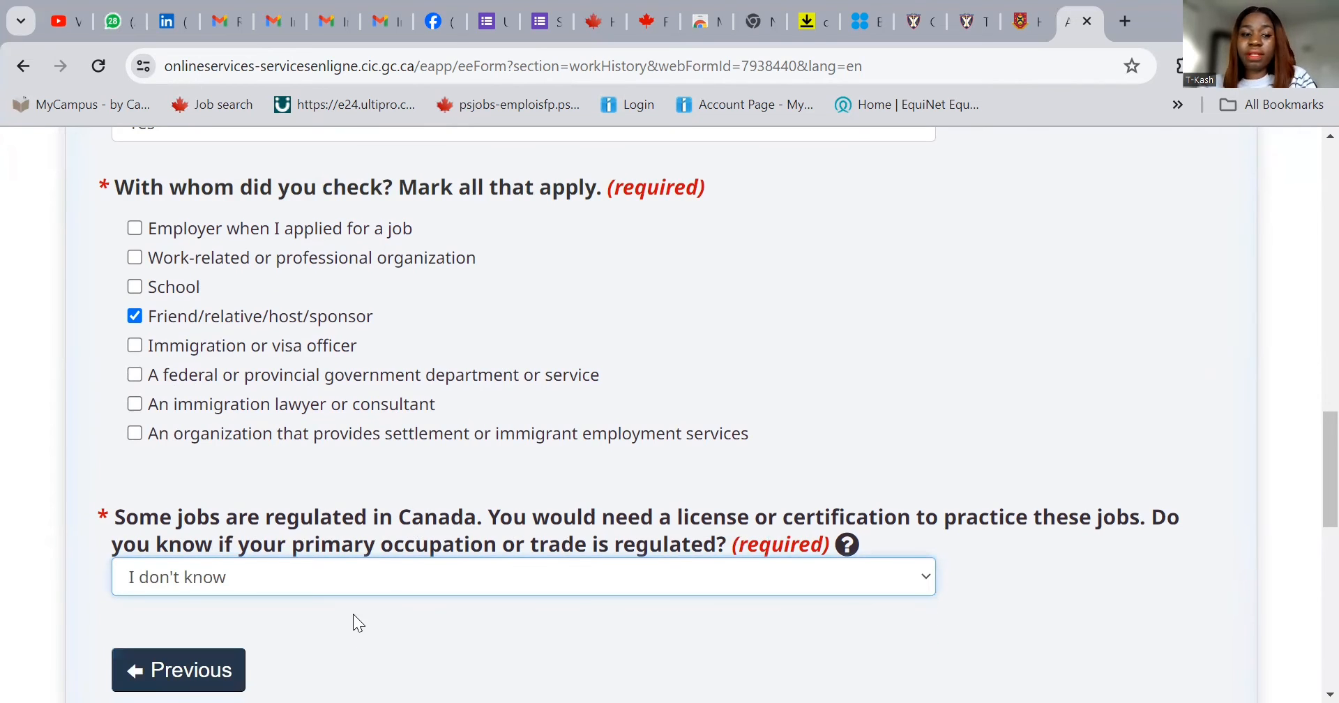
scroll(308, 630, "down", 3)
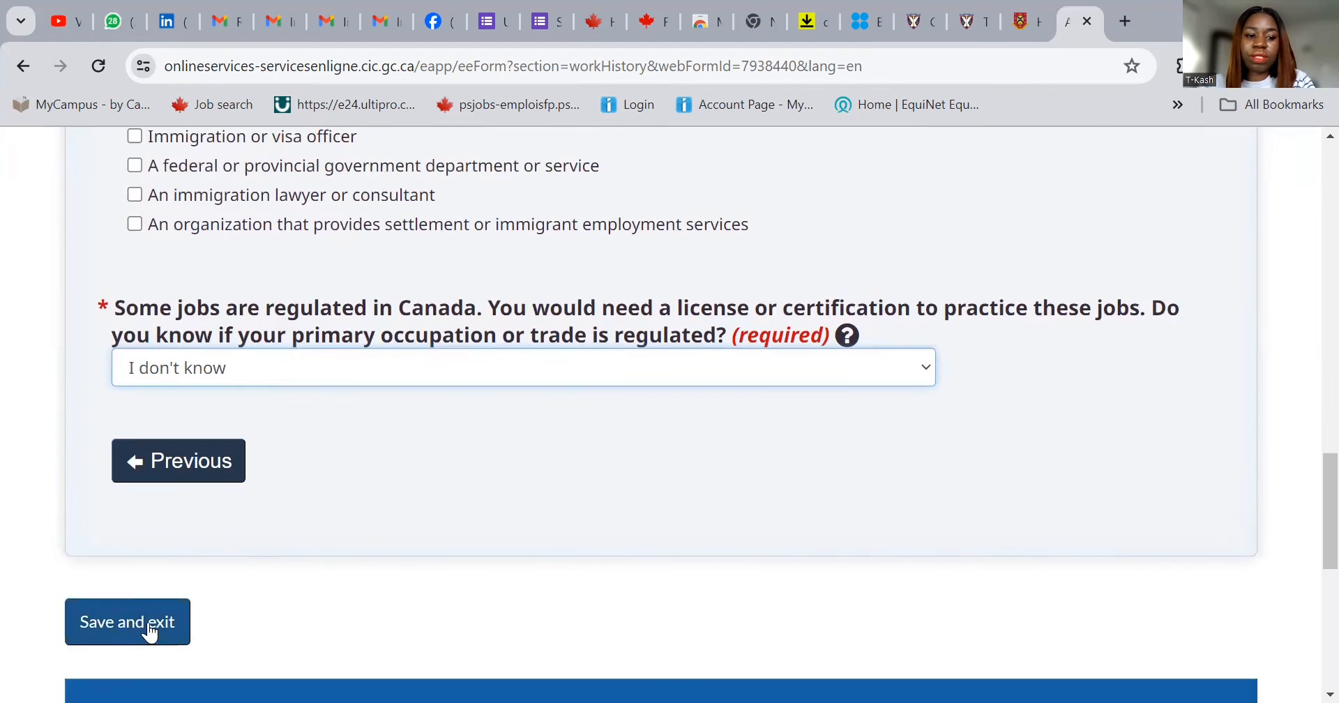
left_click(148, 622)
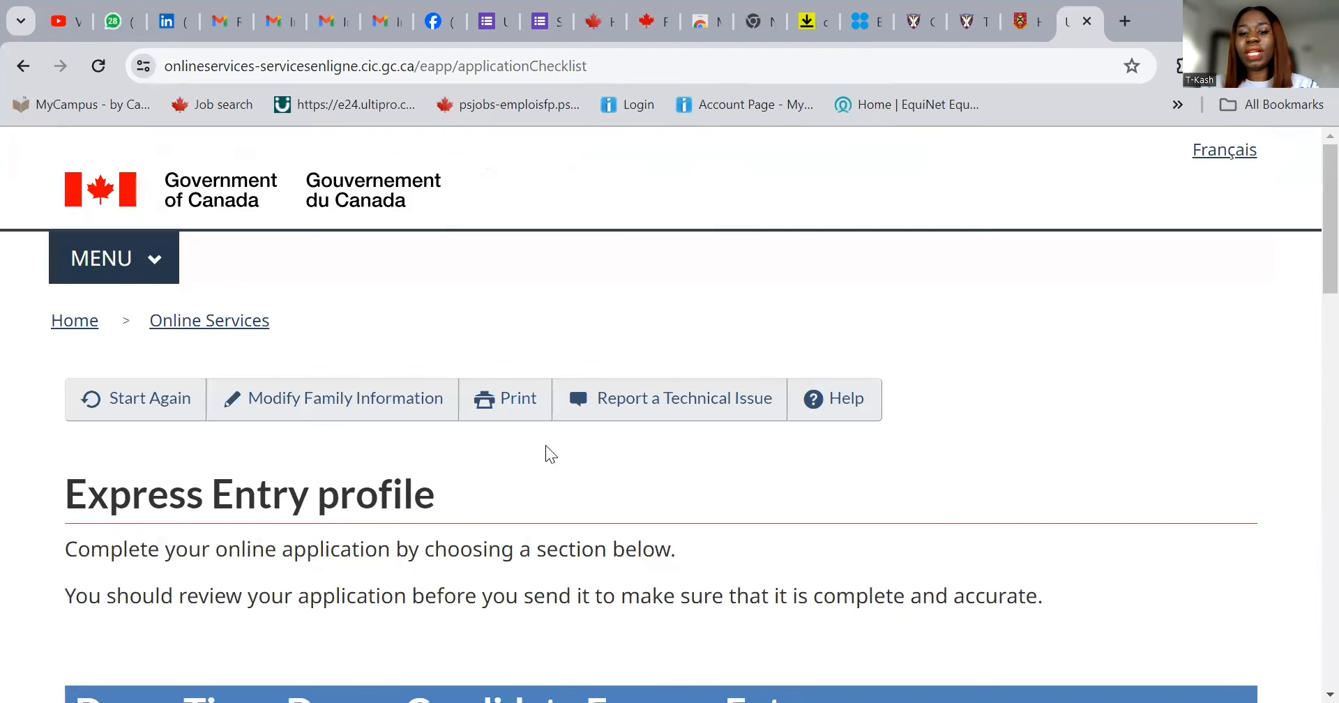
scroll(693, 466, "down", 7)
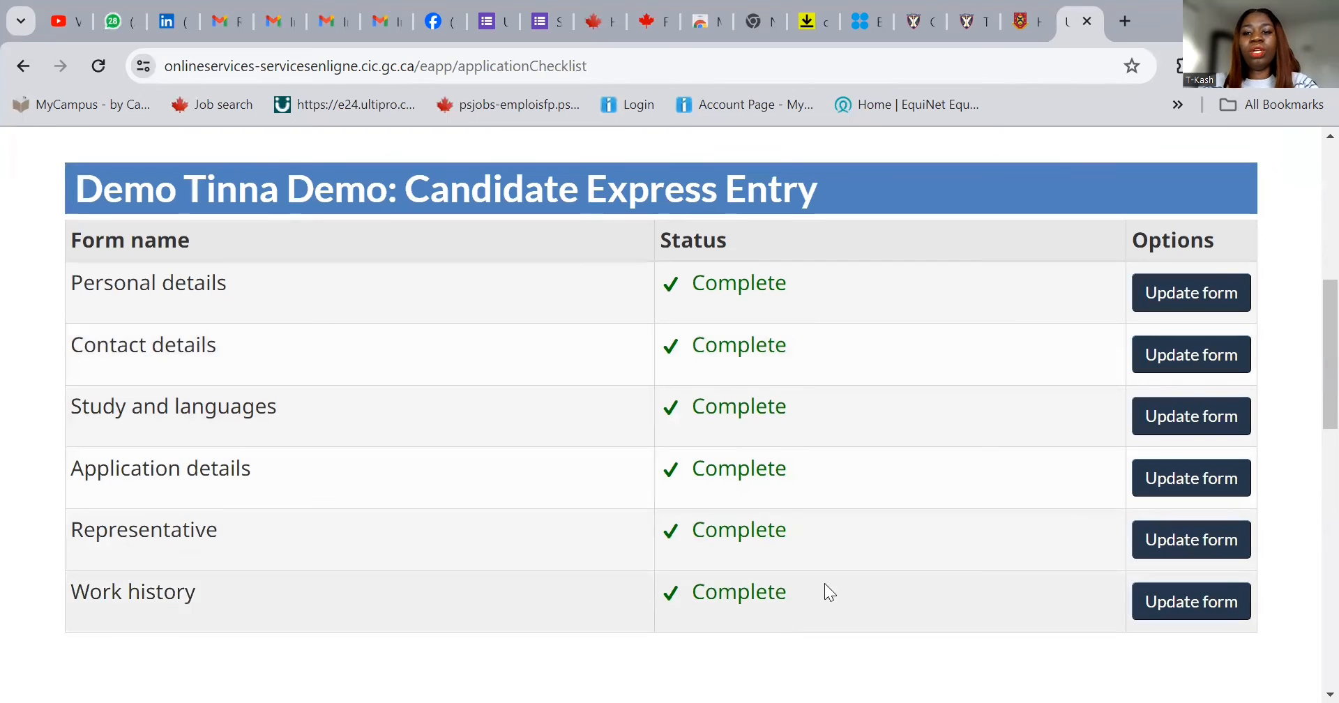
scroll(883, 534, "down", 6)
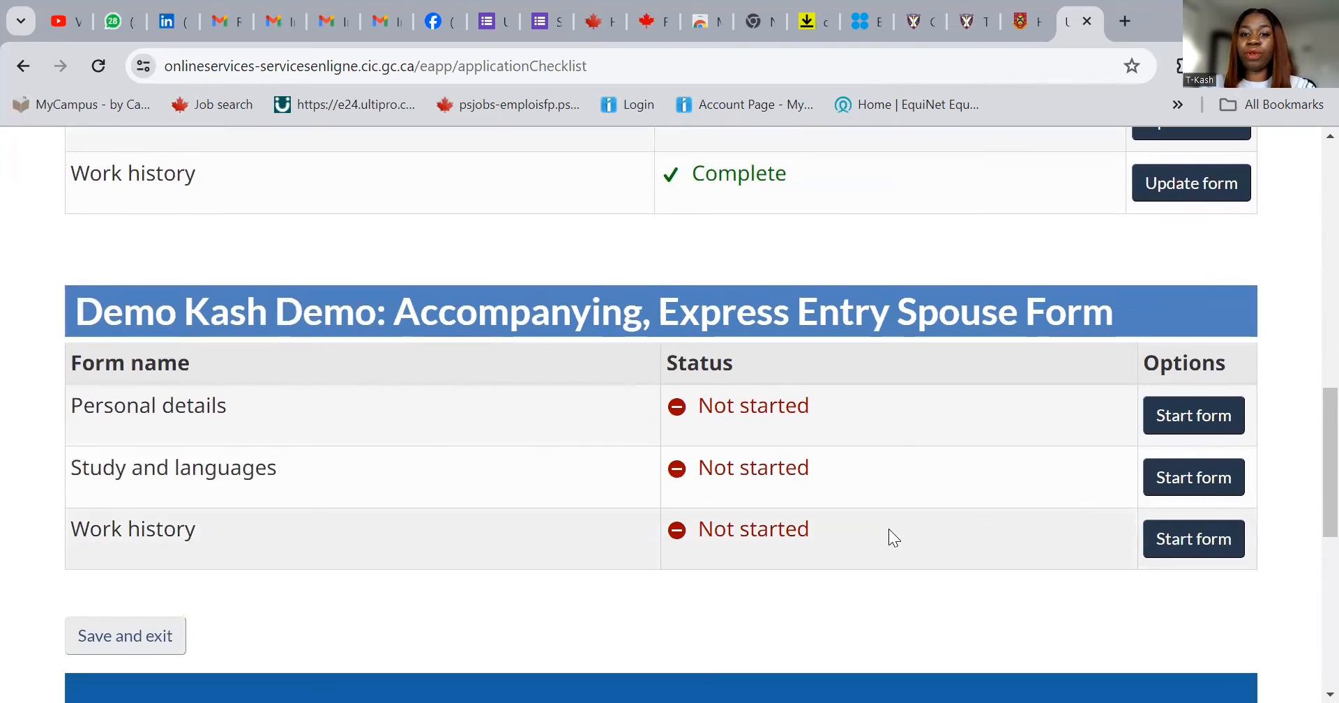
- Start the spouse's Personal details form and move past the Names section
left_click(1192, 421)
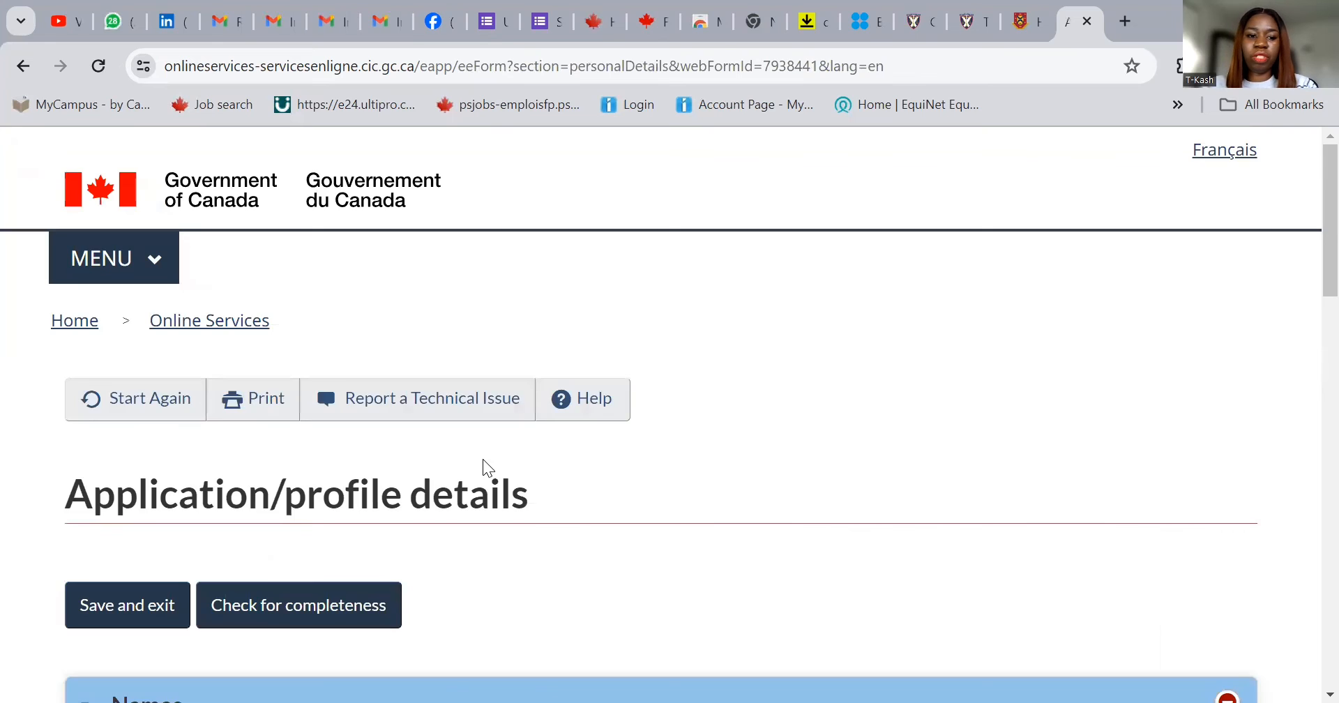
scroll(478, 502, "down", 6)
scroll(477, 502, "down", 5)
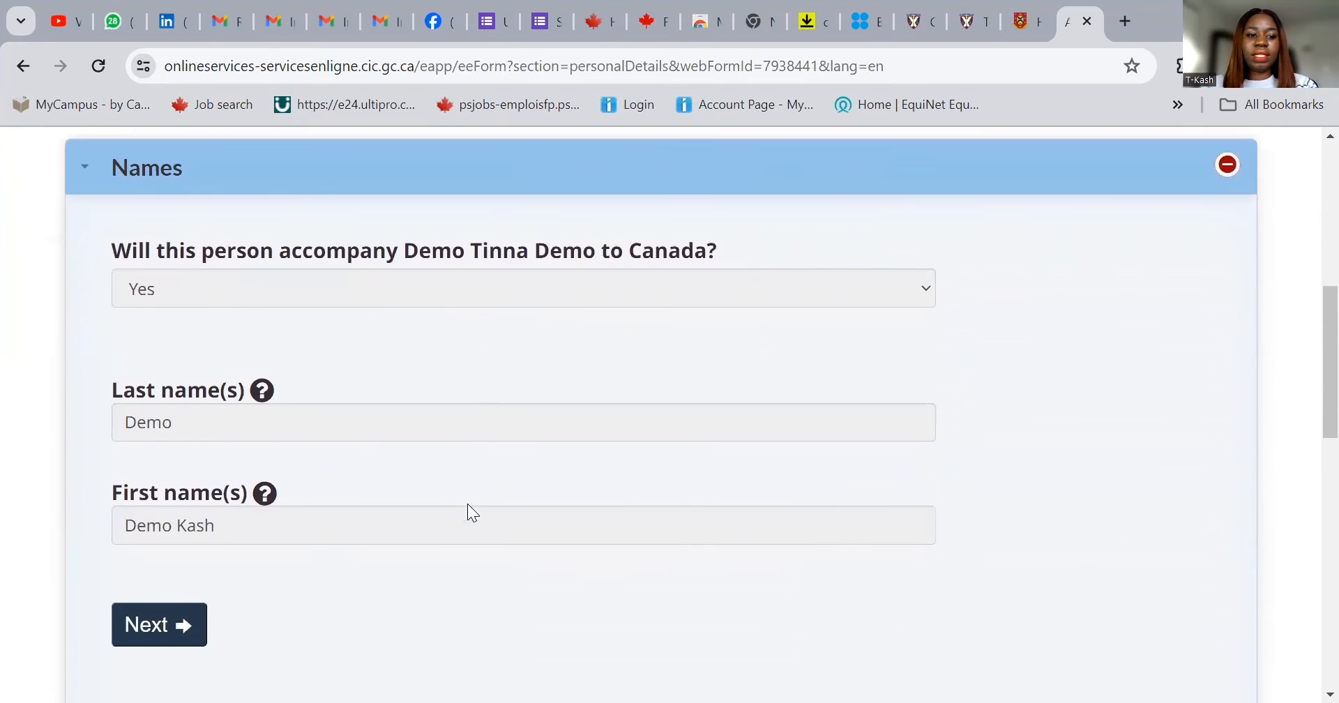
left_click(142, 433)
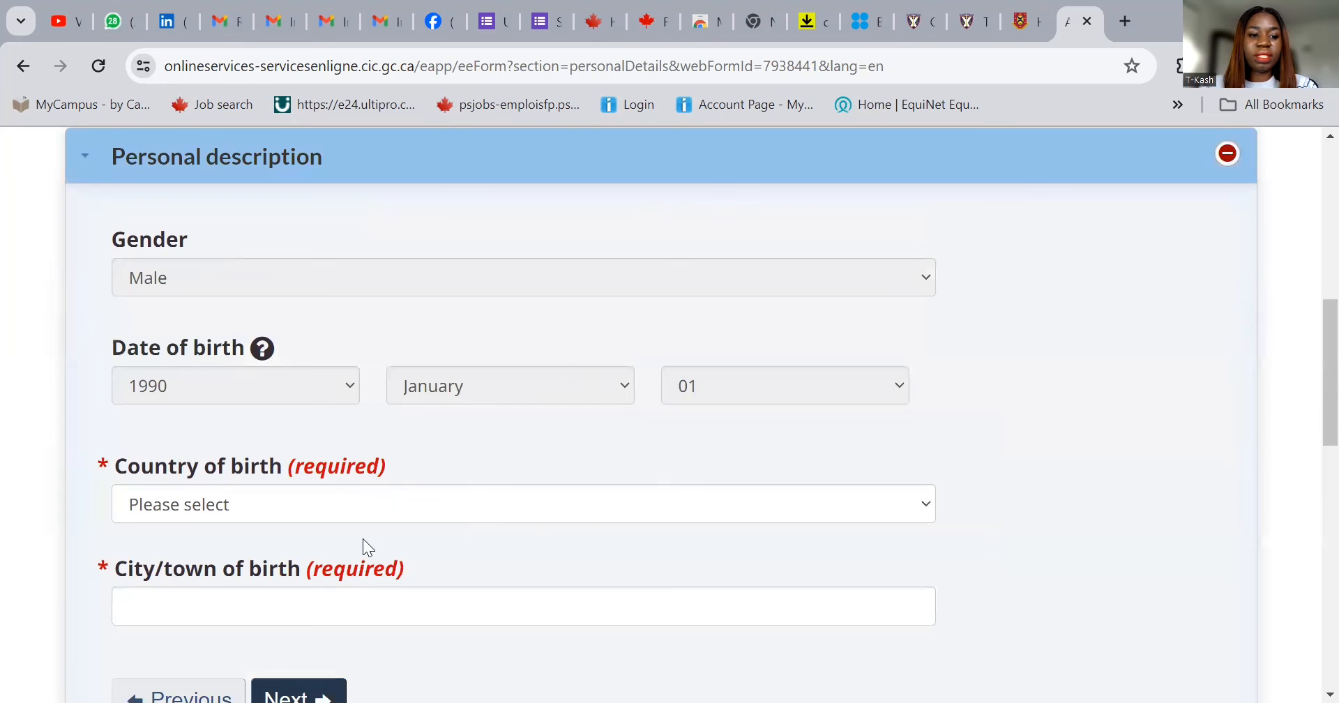
- Set the spouse's country of birth to Nigeria and city of birth to Lagos
left_click(313, 509)
type("n")
scroll(323, 419, "down", 5)
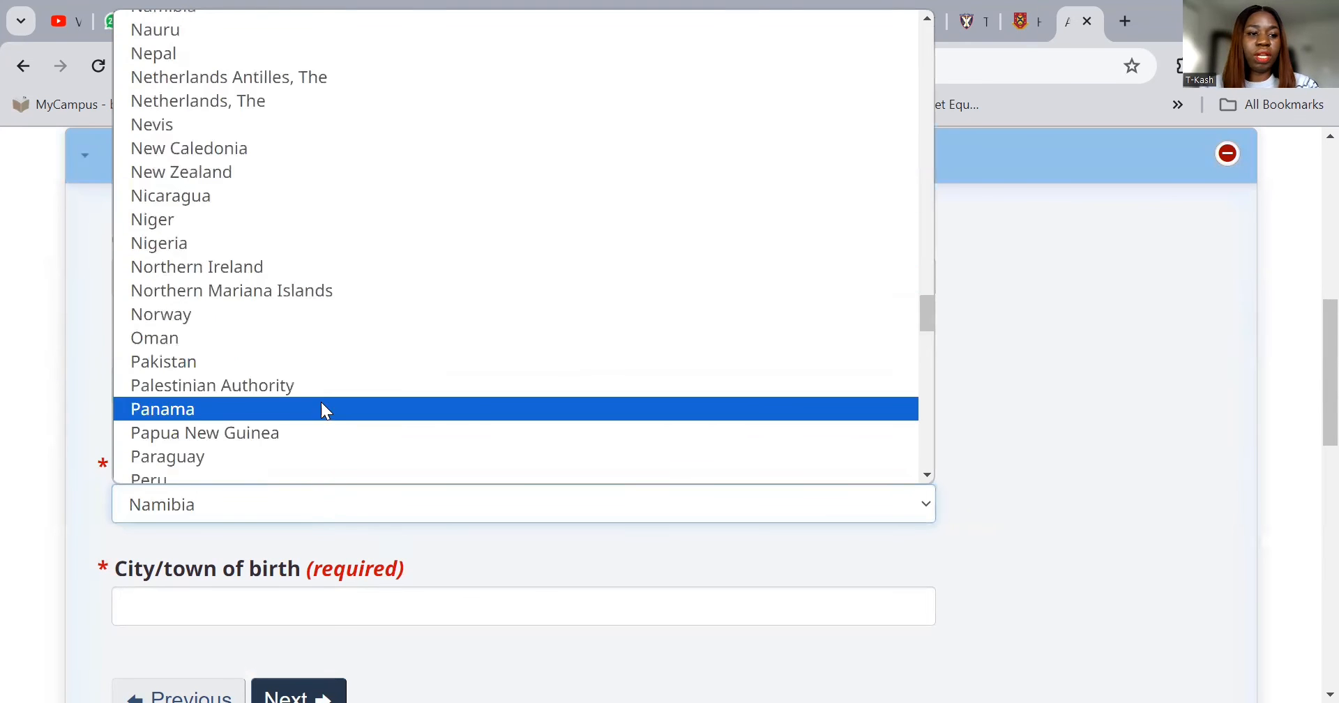
left_click(293, 243)
left_click(263, 616)
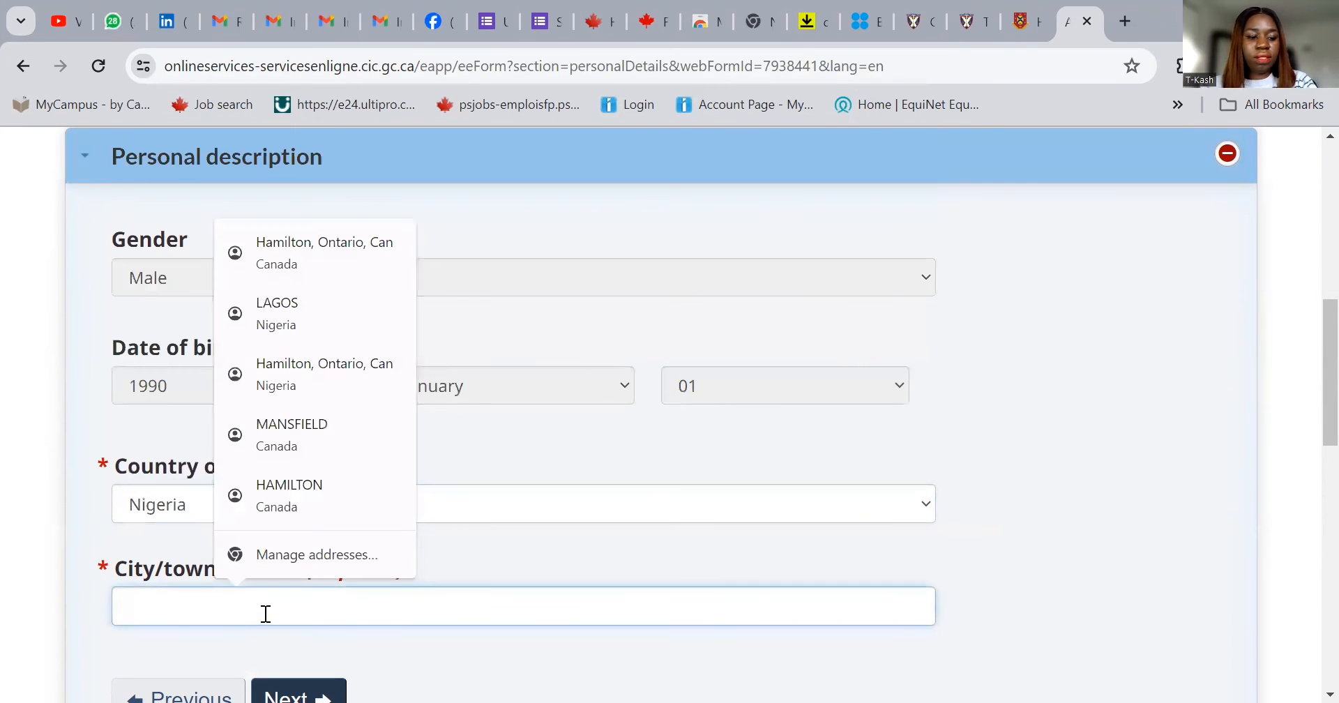
type("Lagos")
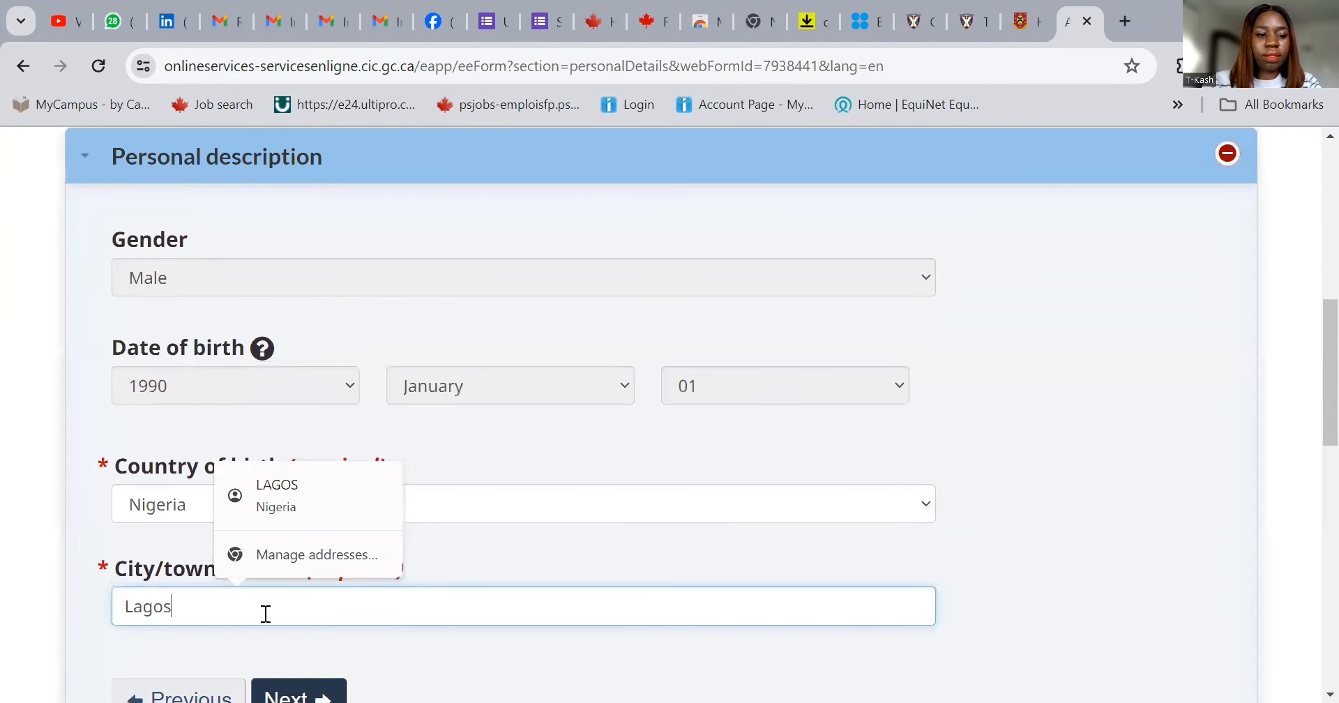
left_click(321, 684)
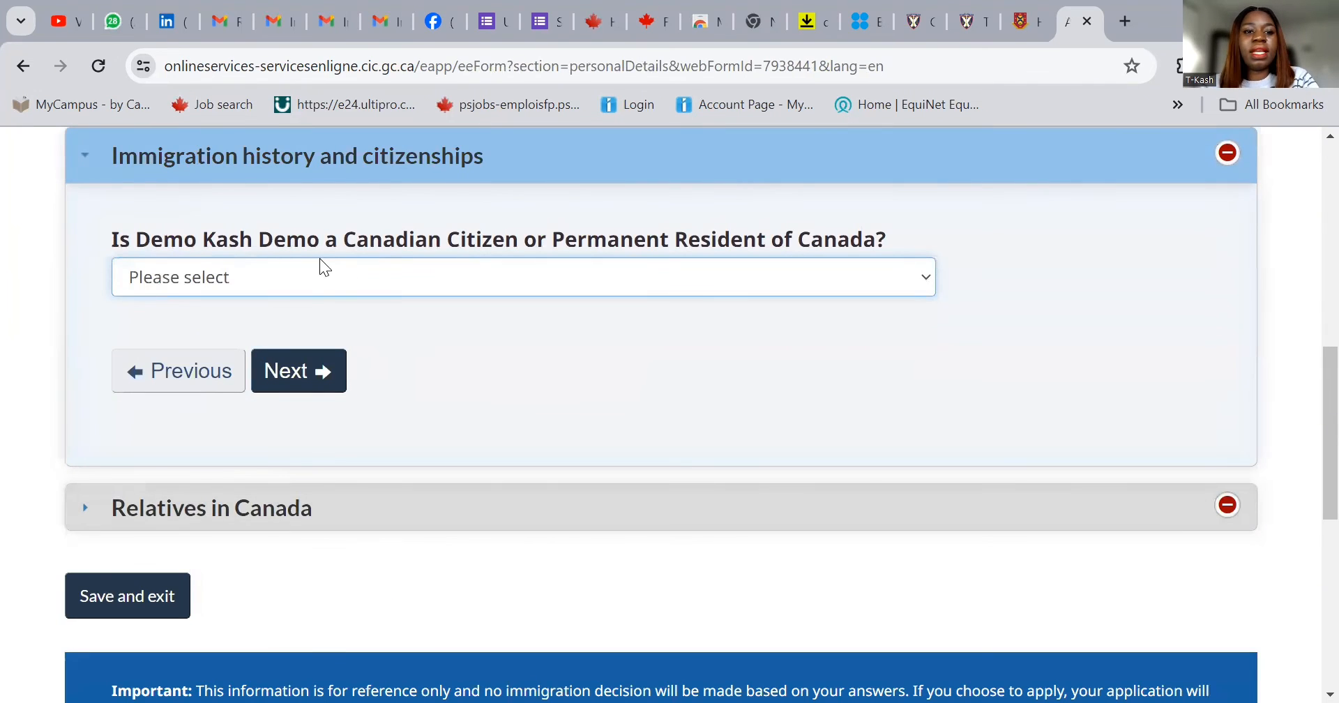
- Answer No to Canadian citizenship/residency and No to relatives in Canada, then save
left_click(330, 283)
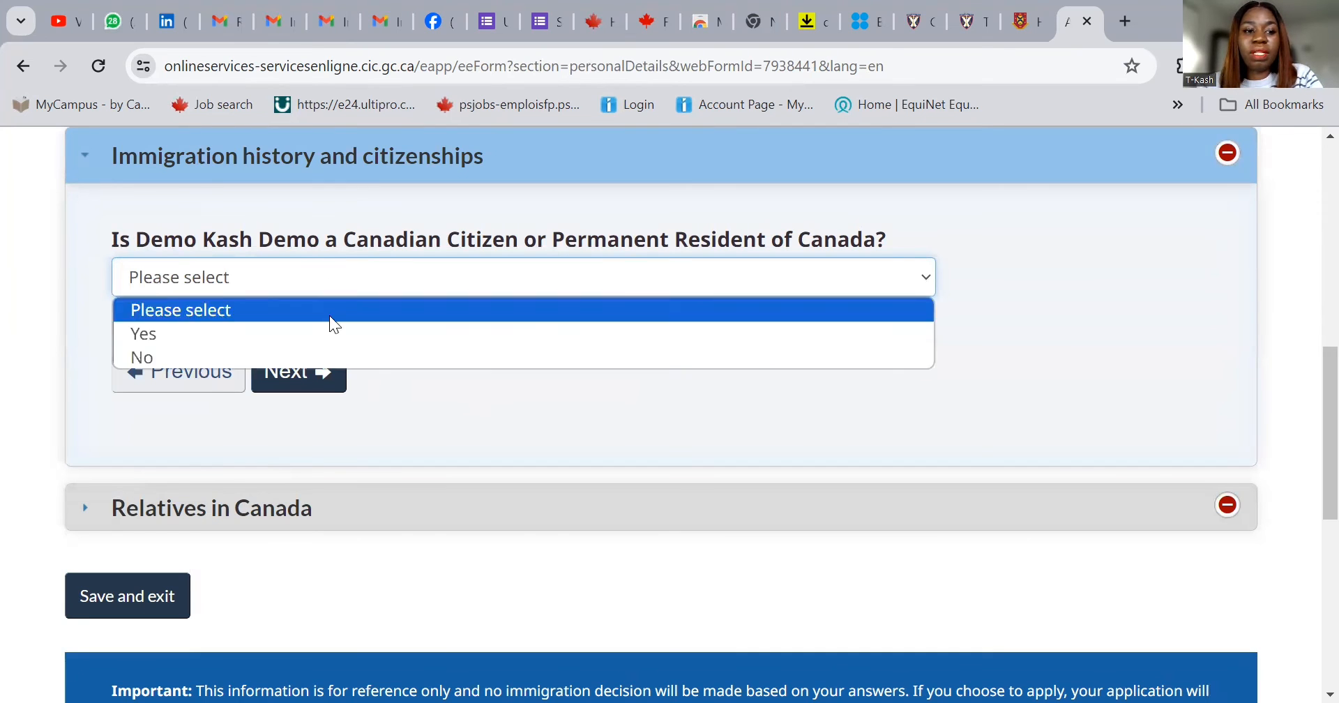
left_click(333, 357)
left_click(316, 376)
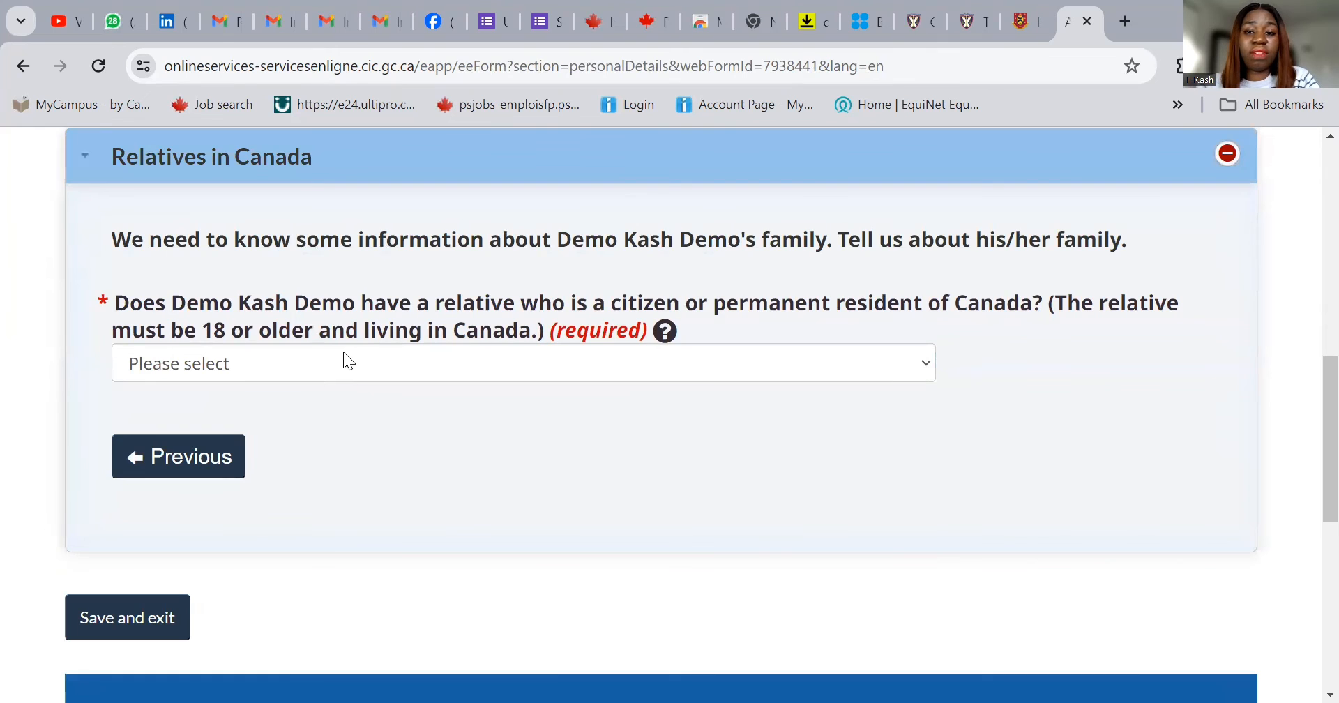
left_click(378, 367)
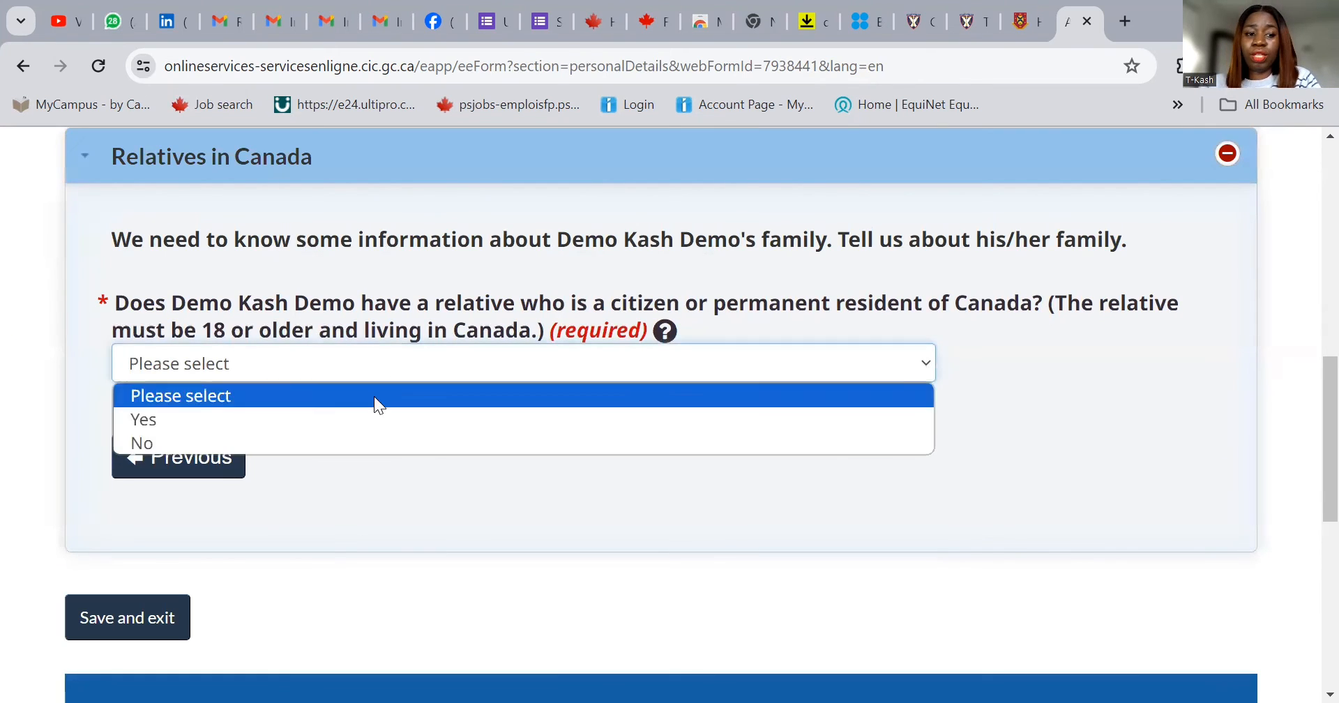
left_click(377, 443)
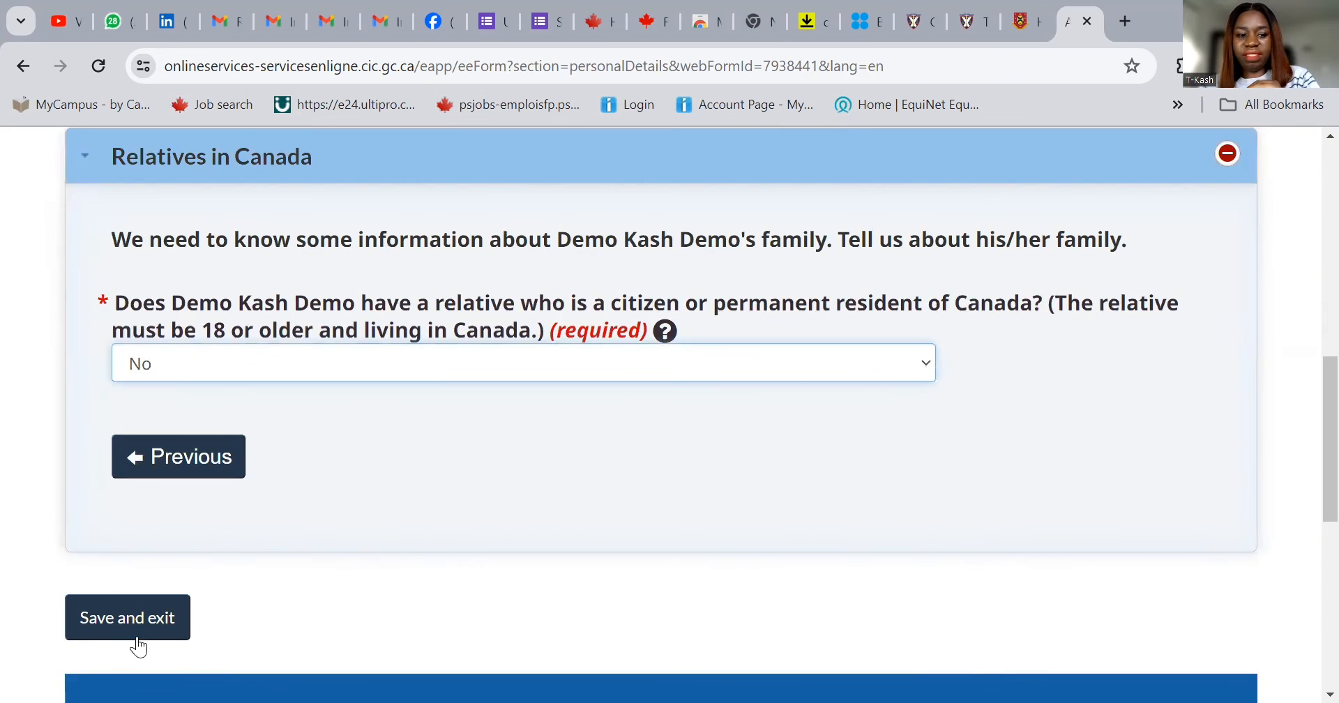
left_click(153, 618)
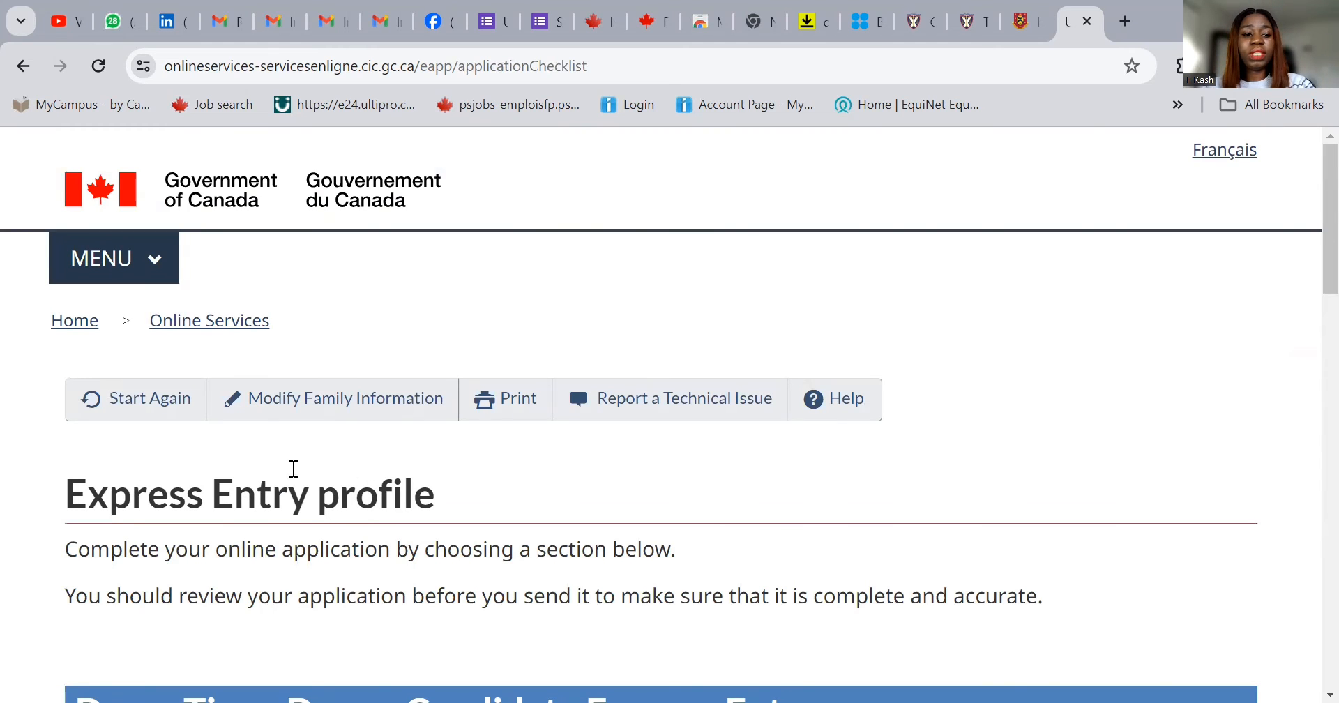
- Start the spouse's Study and languages form at the finished-education question
scroll(393, 473, "down", 12)
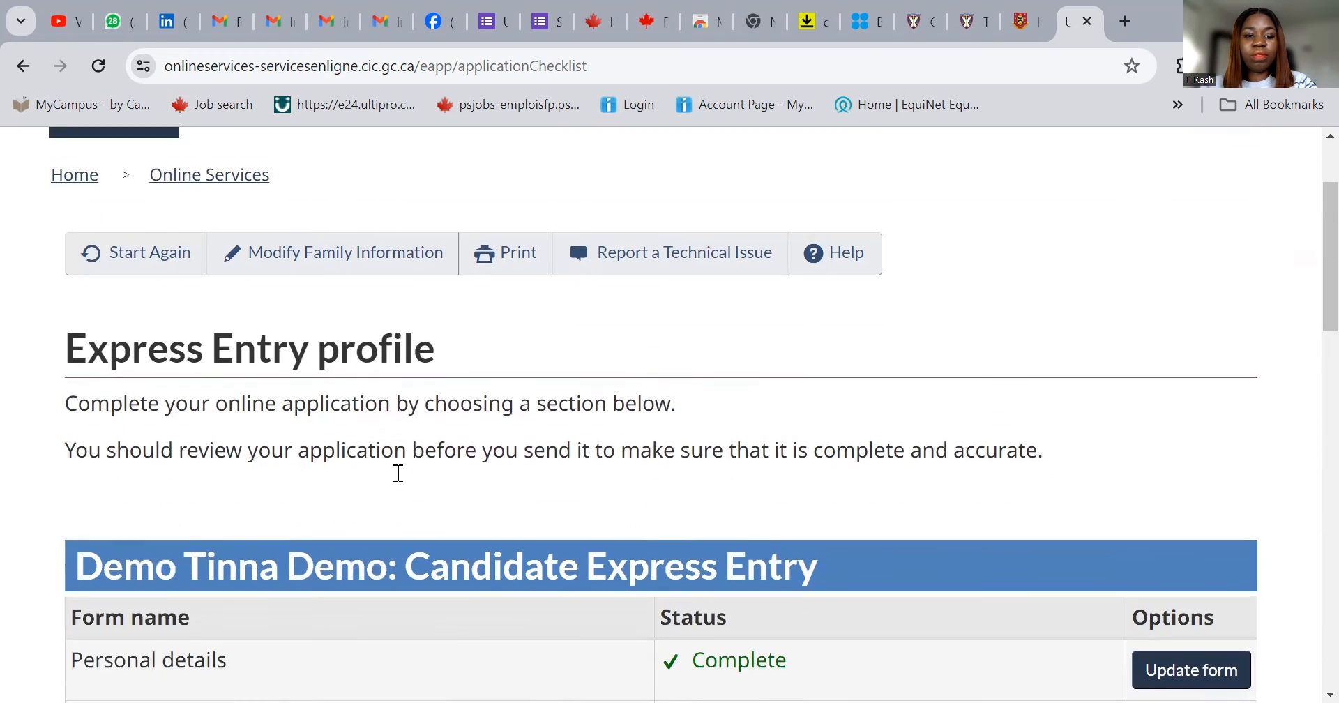
scroll(691, 450, "down", 1)
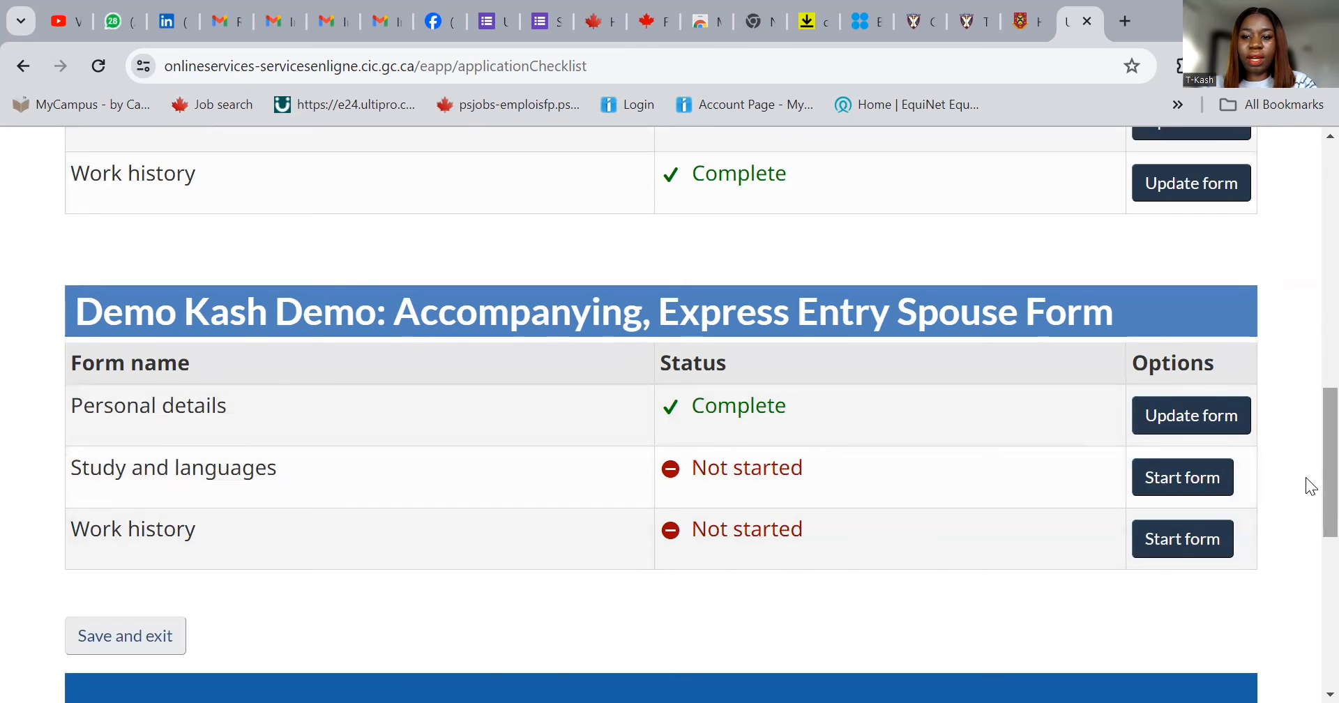
left_click(1179, 480)
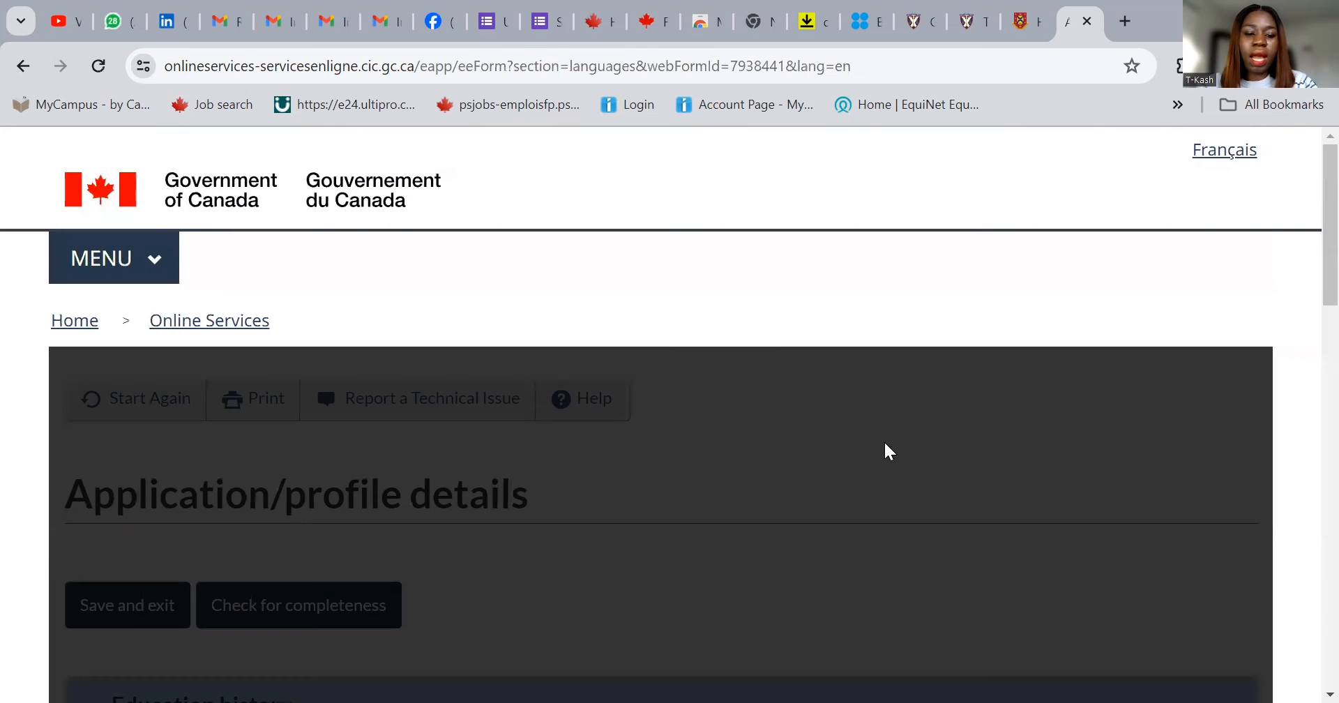
scroll(782, 463, "down", 5)
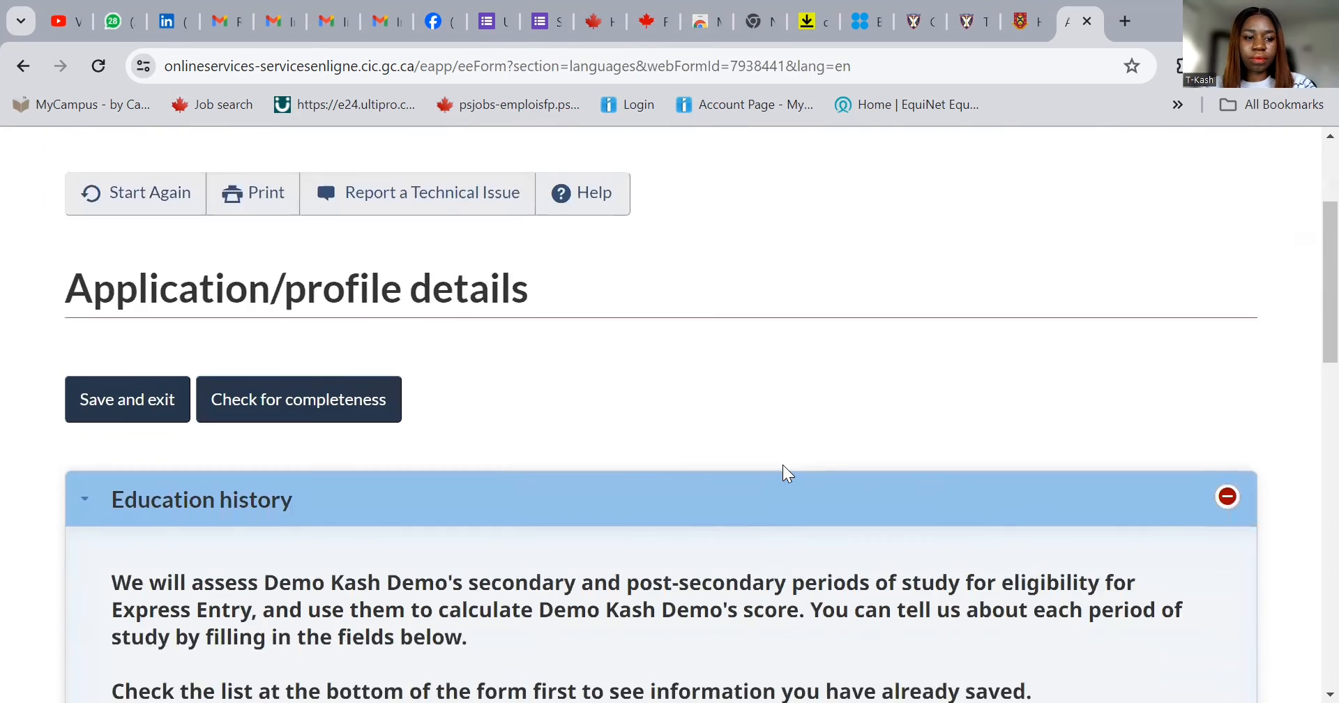
scroll(783, 465, "down", 4)
scroll(785, 465, "up", 4)
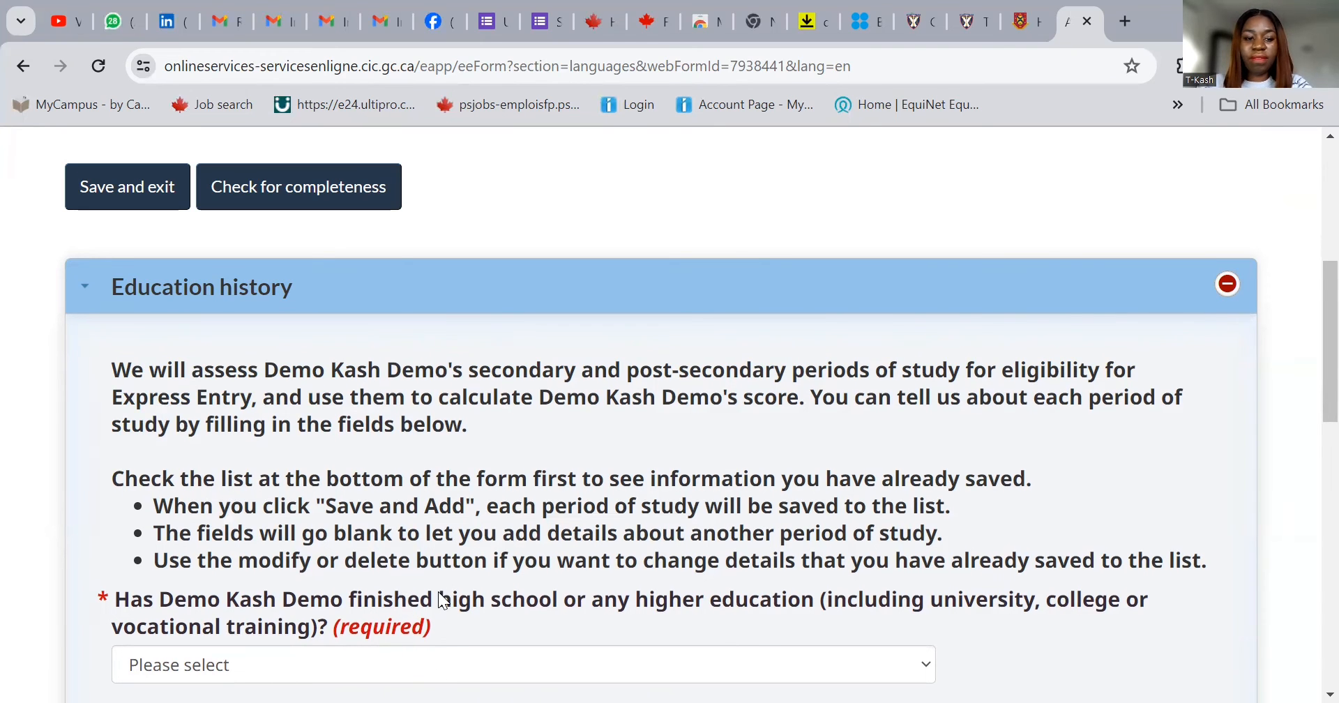
scroll(432, 572, "down", 1)
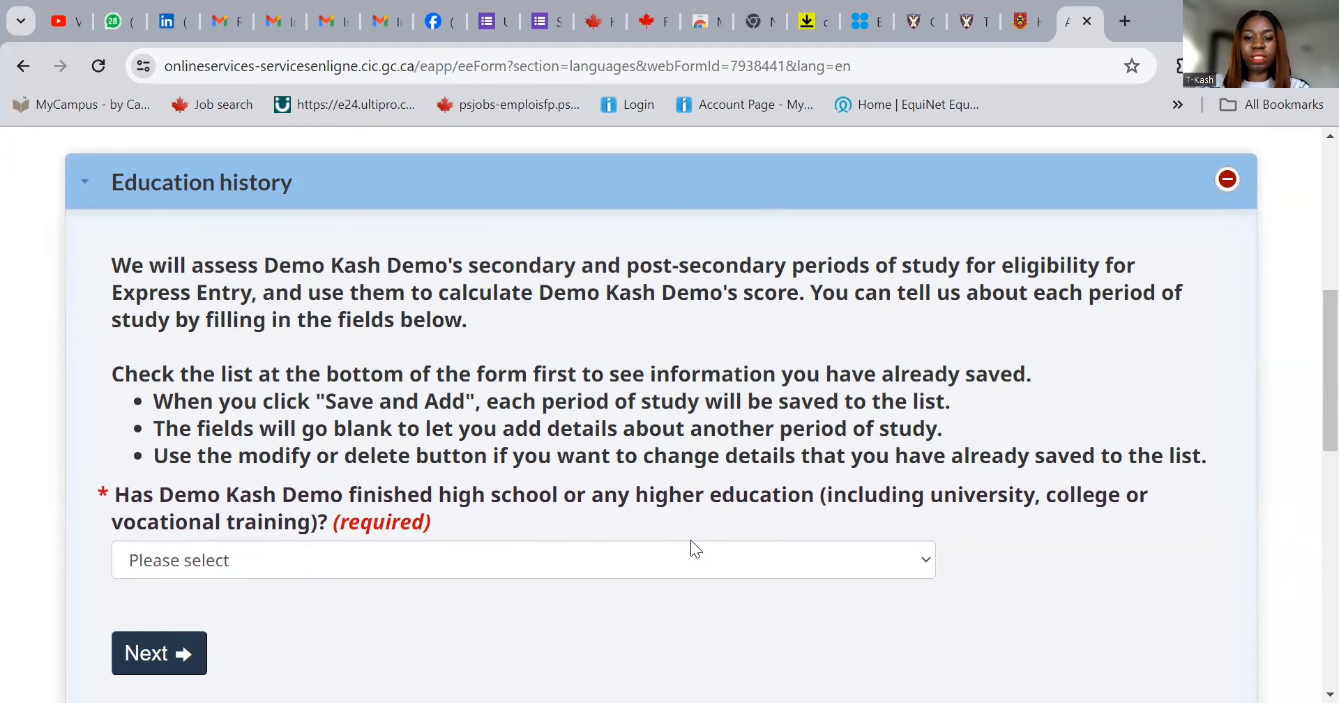
left_click(602, 573)
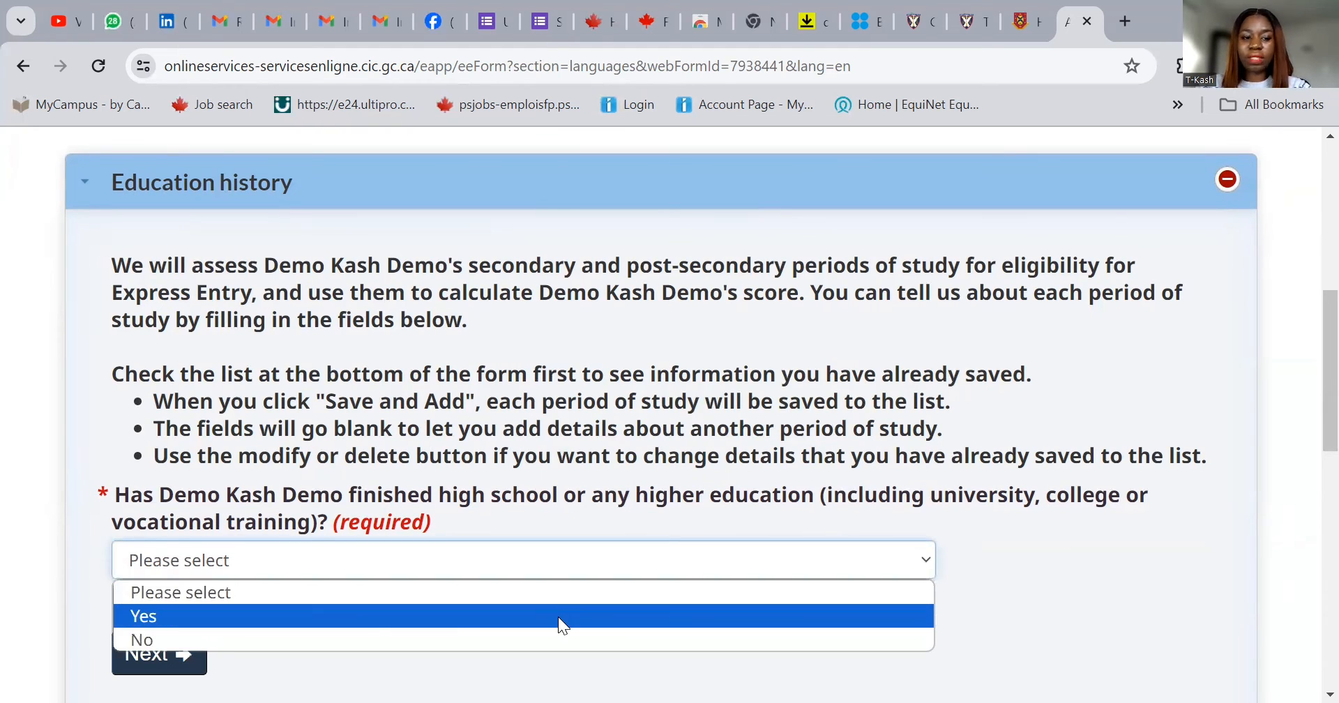
- Answer Yes to finished education, field Sciences, Health, starting January 2007
left_click(558, 617)
scroll(512, 627, "down", 3)
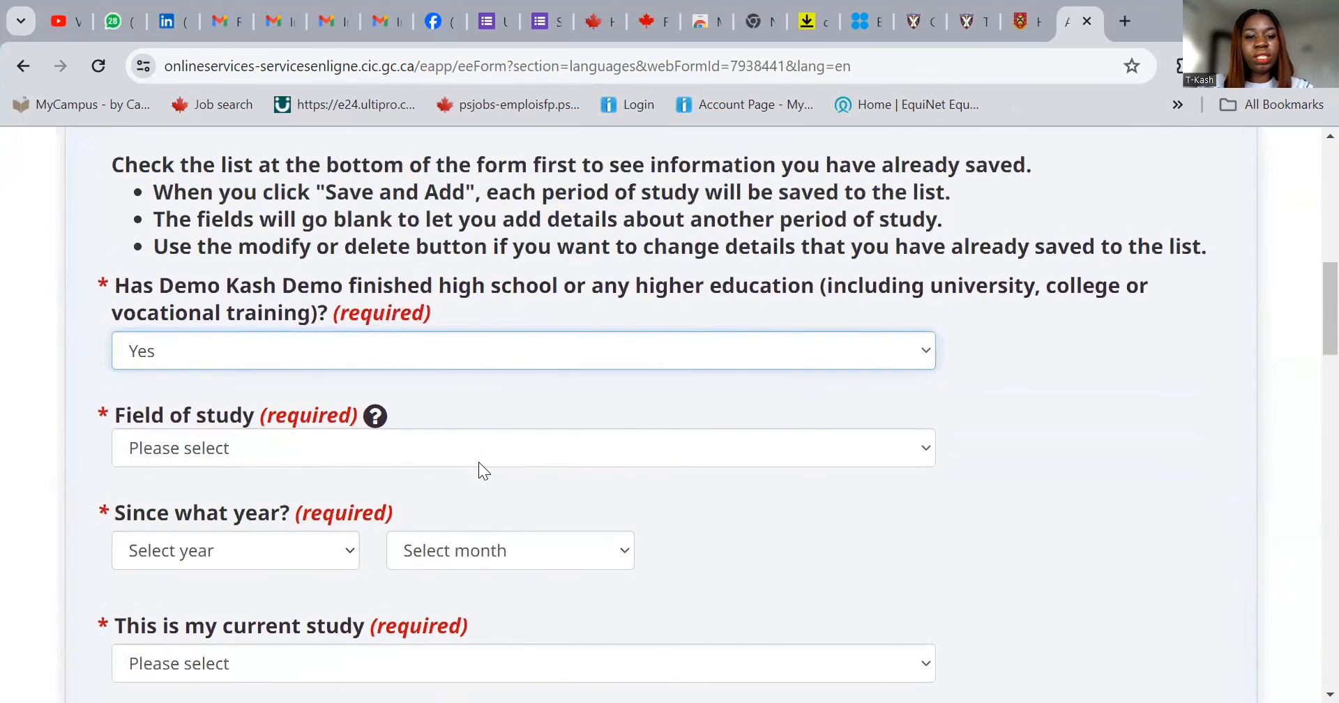
left_click(476, 450)
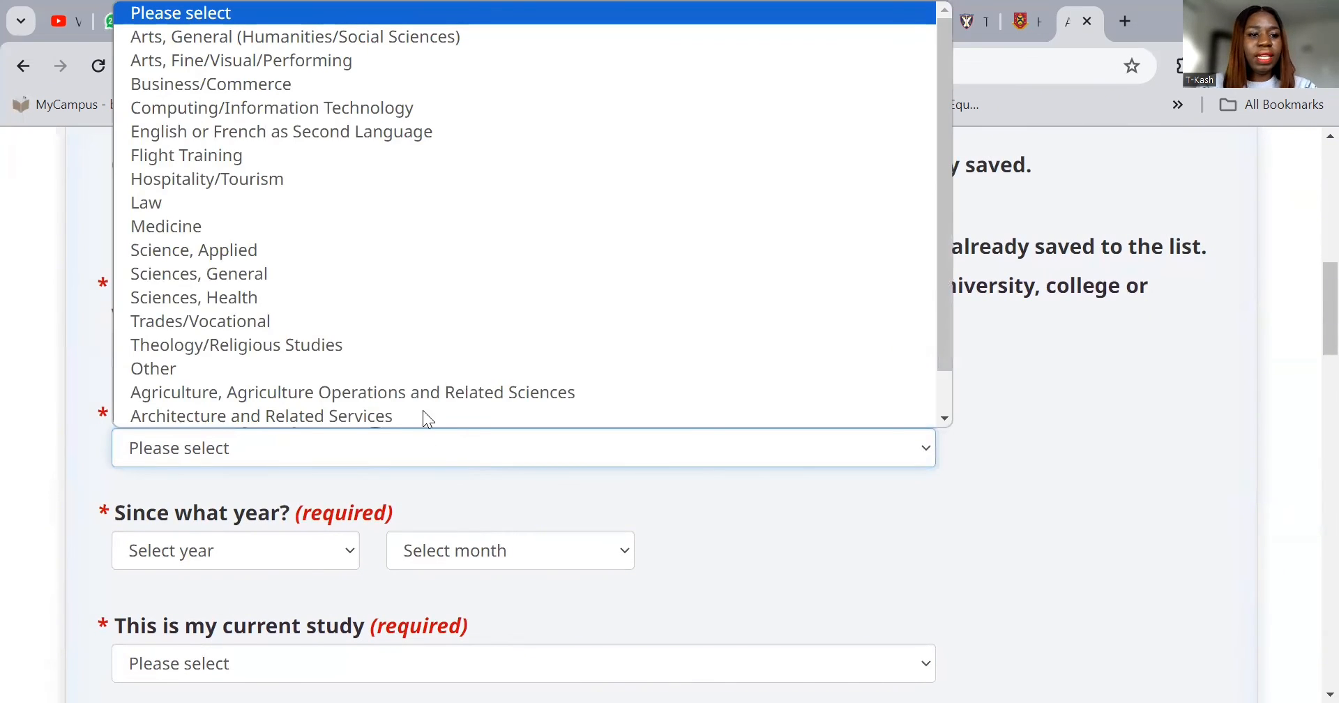
left_click(368, 276)
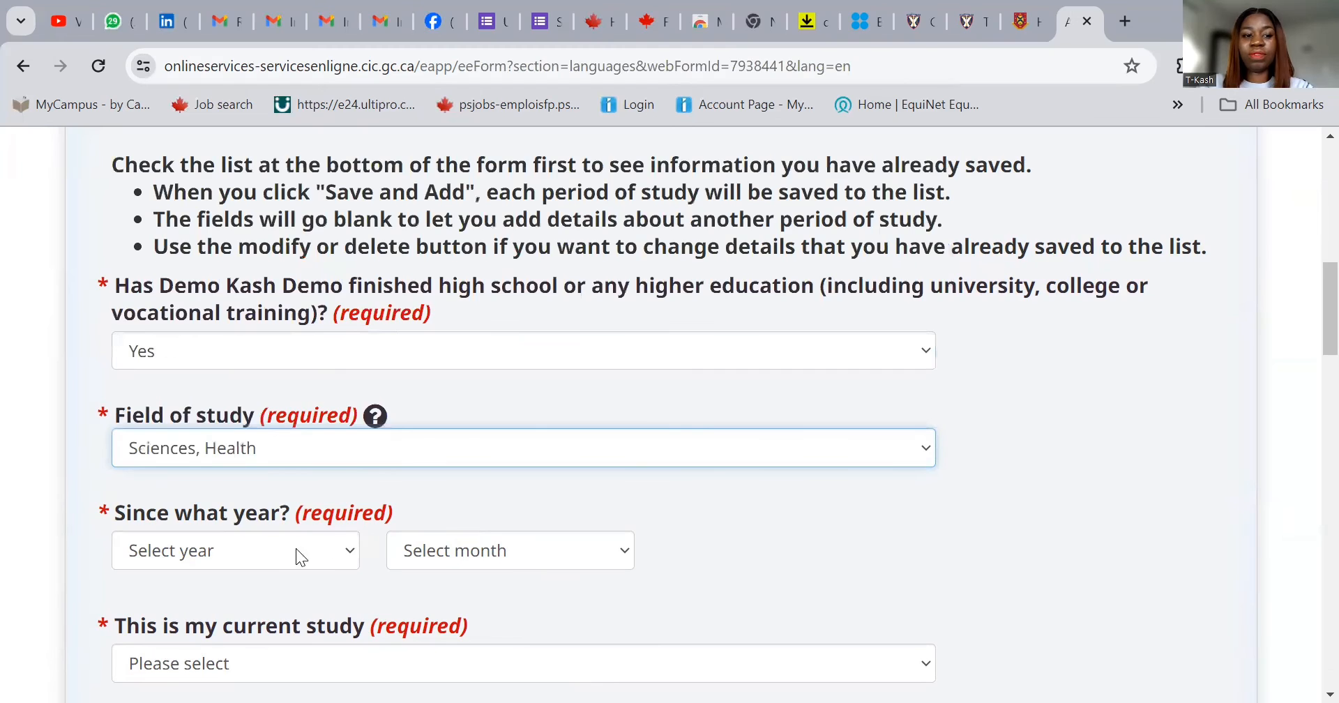
left_click(276, 561)
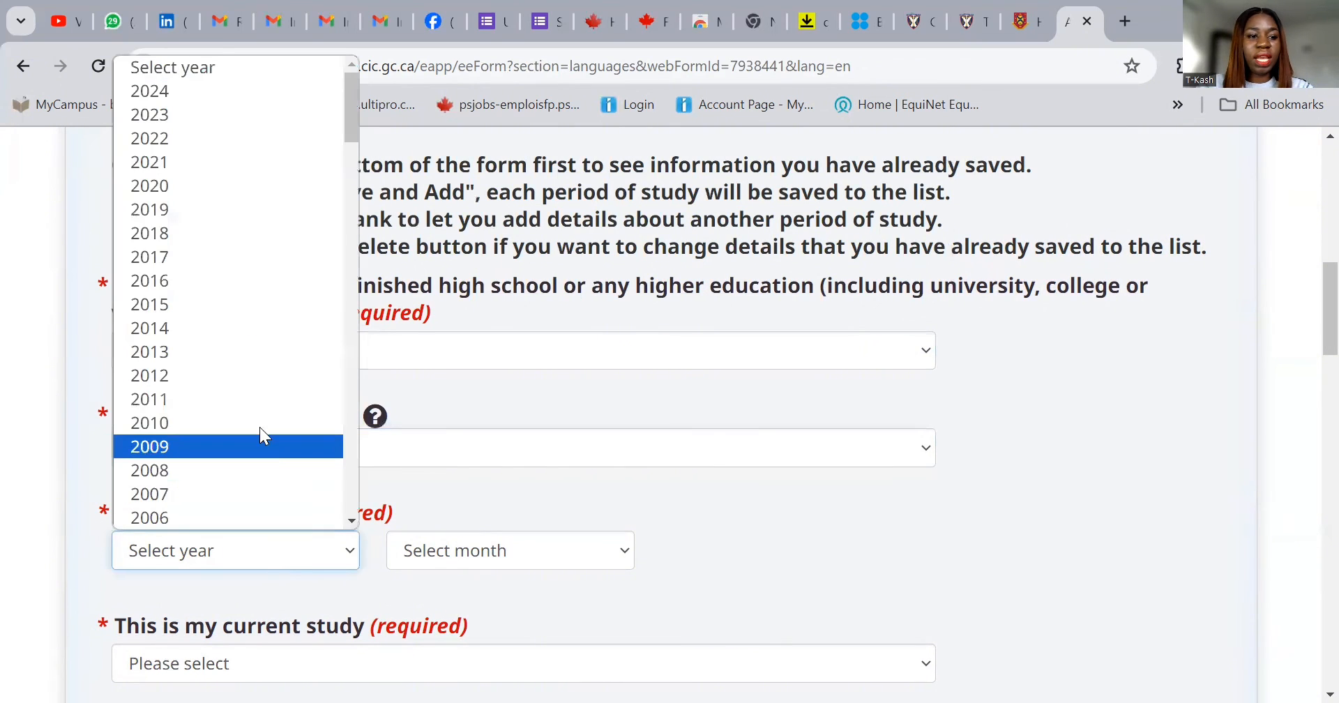
scroll(245, 258, "down", 3)
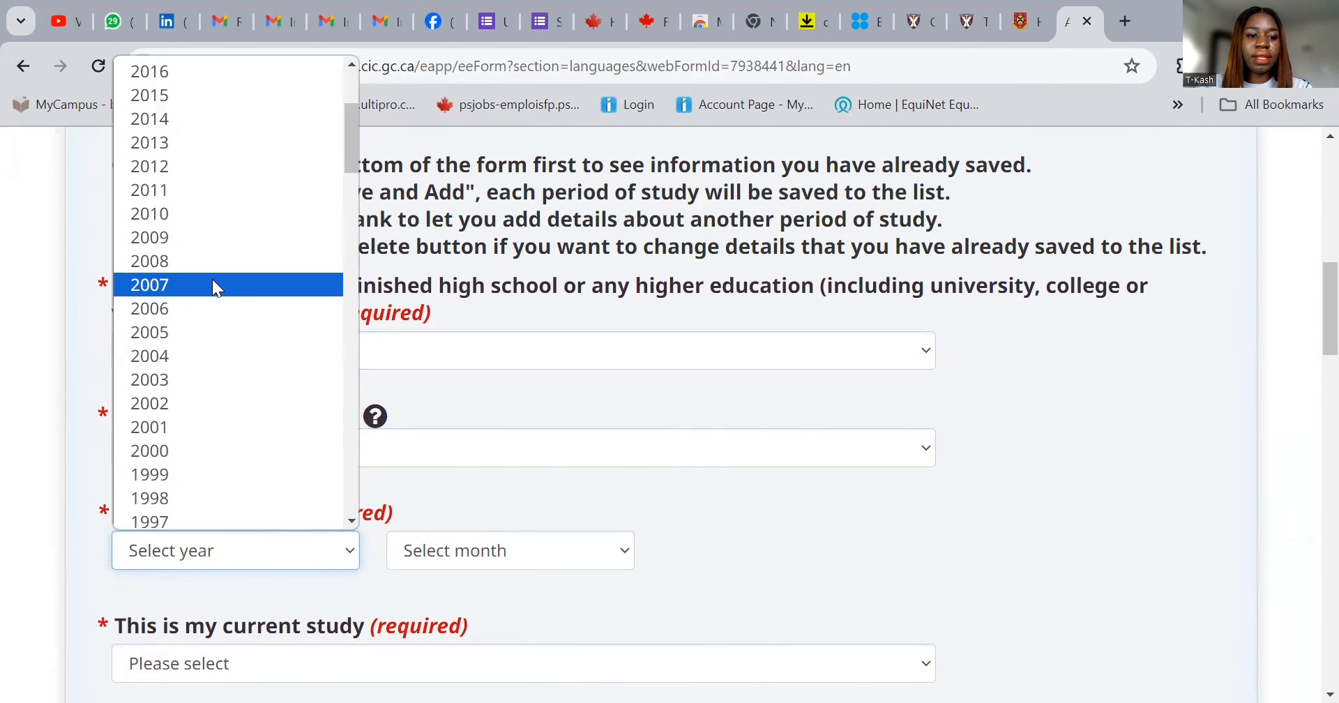
left_click(212, 284)
left_click(443, 555)
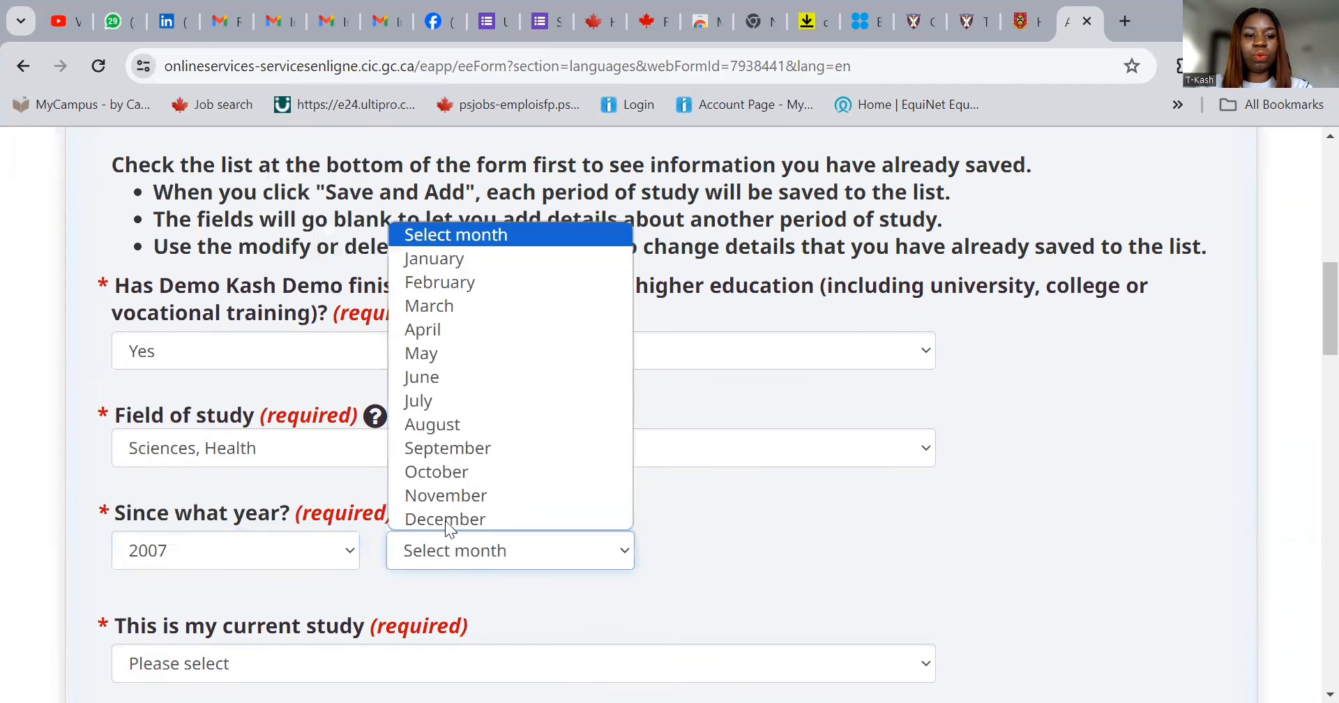
left_click(484, 260)
- Mark the study not current, ending December 2011, leaving academic years blank
scroll(340, 592, "down", 1)
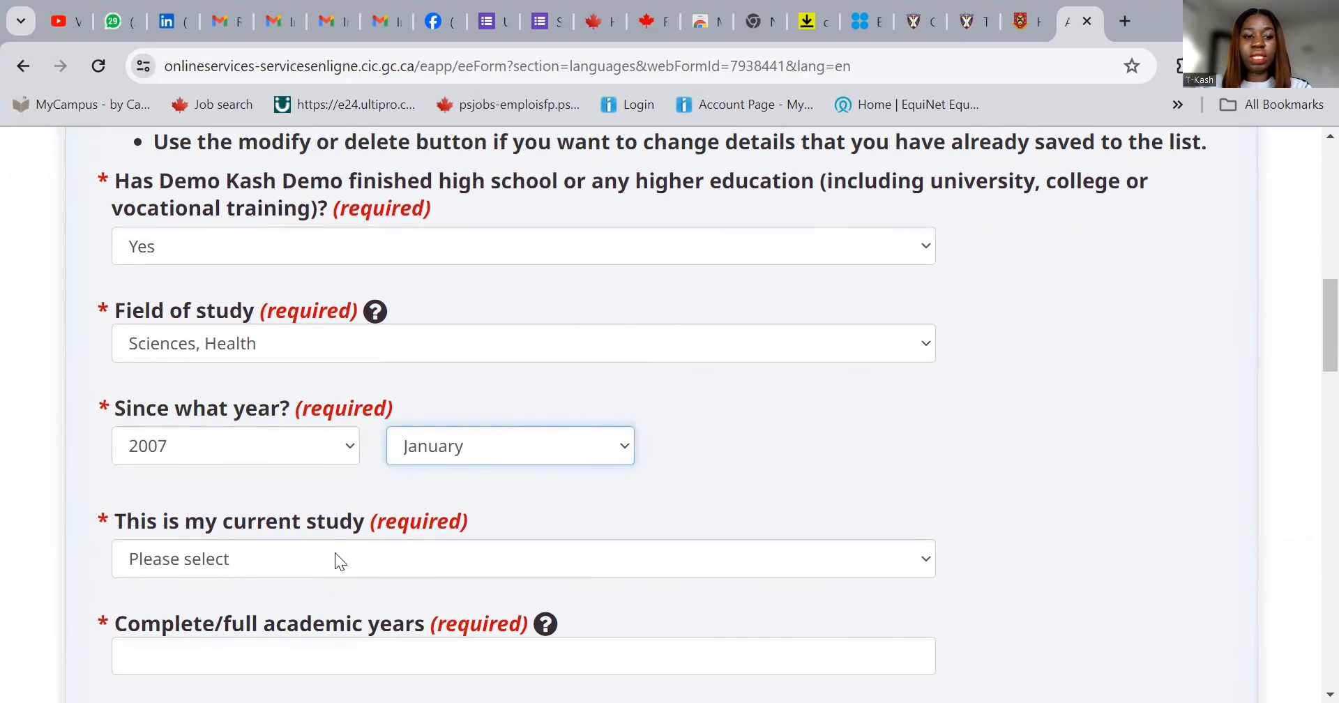
left_click(335, 561)
left_click(322, 637)
scroll(406, 564, "down", 2)
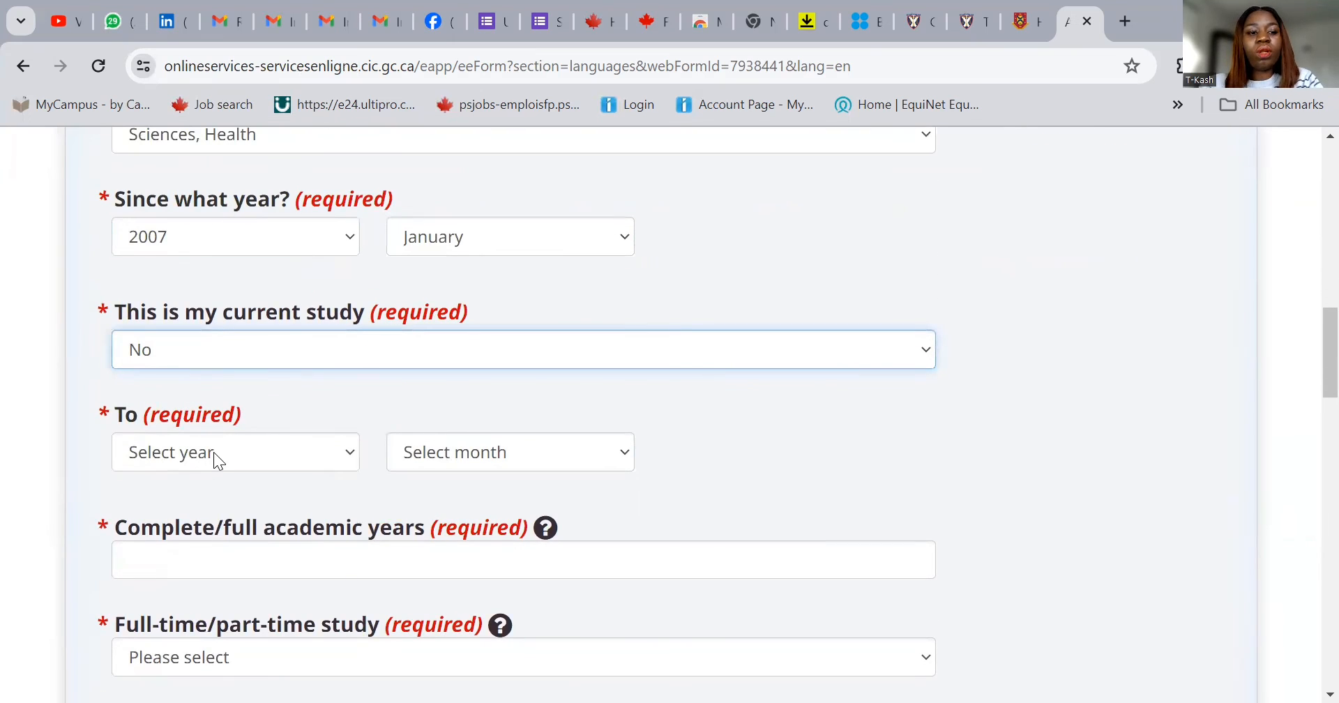
left_click(213, 452)
scroll(181, 324, "down", 3)
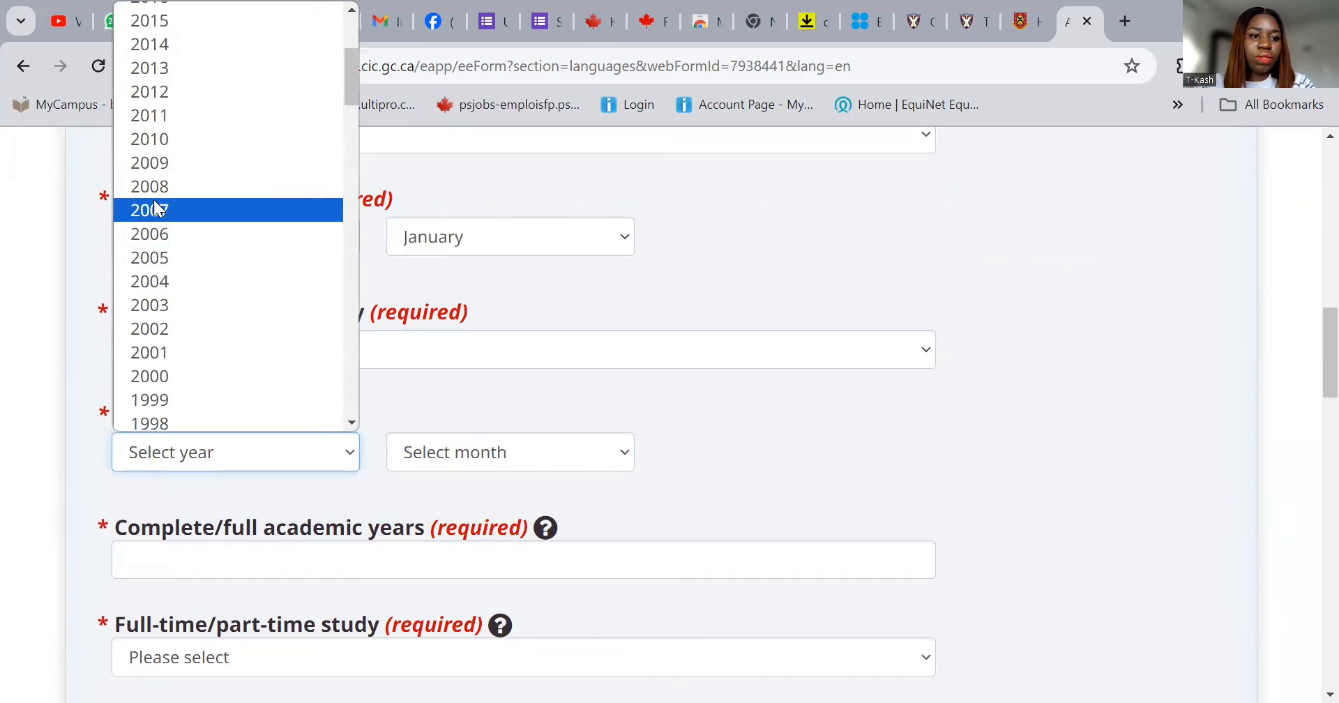
left_click(170, 119)
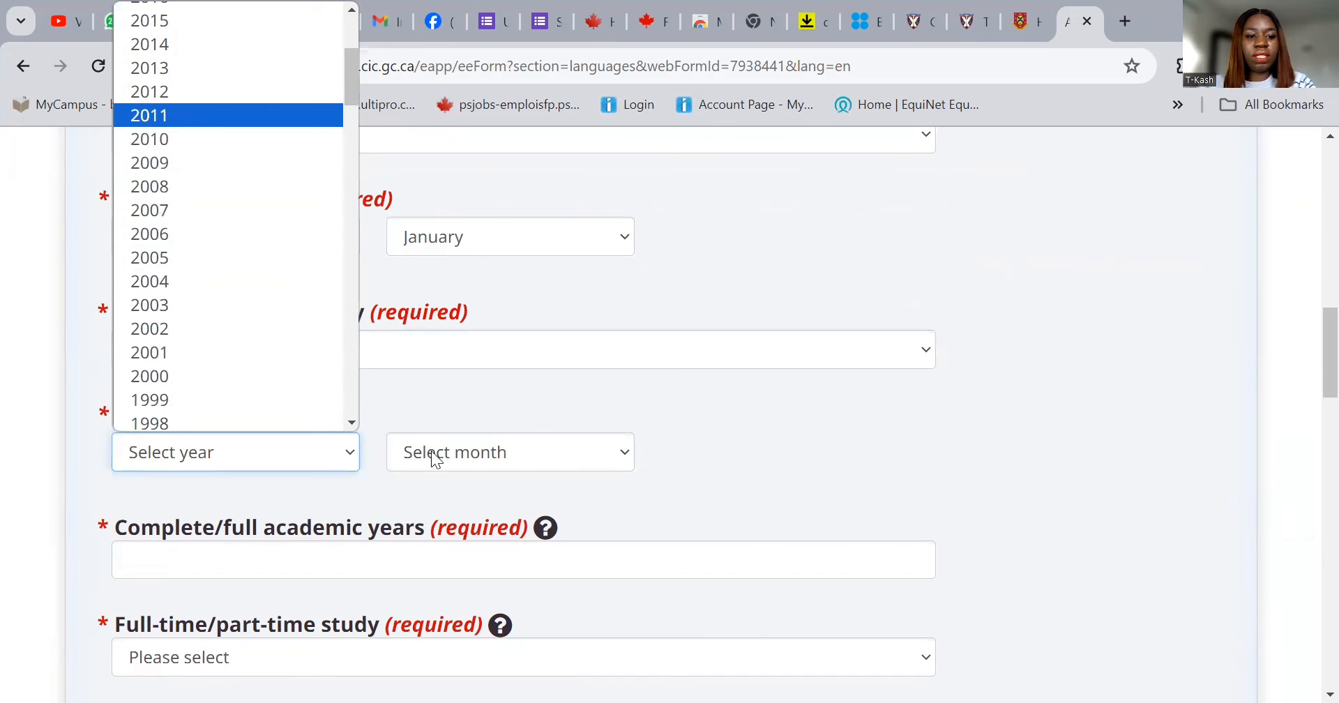
left_click(484, 439)
left_click(486, 421)
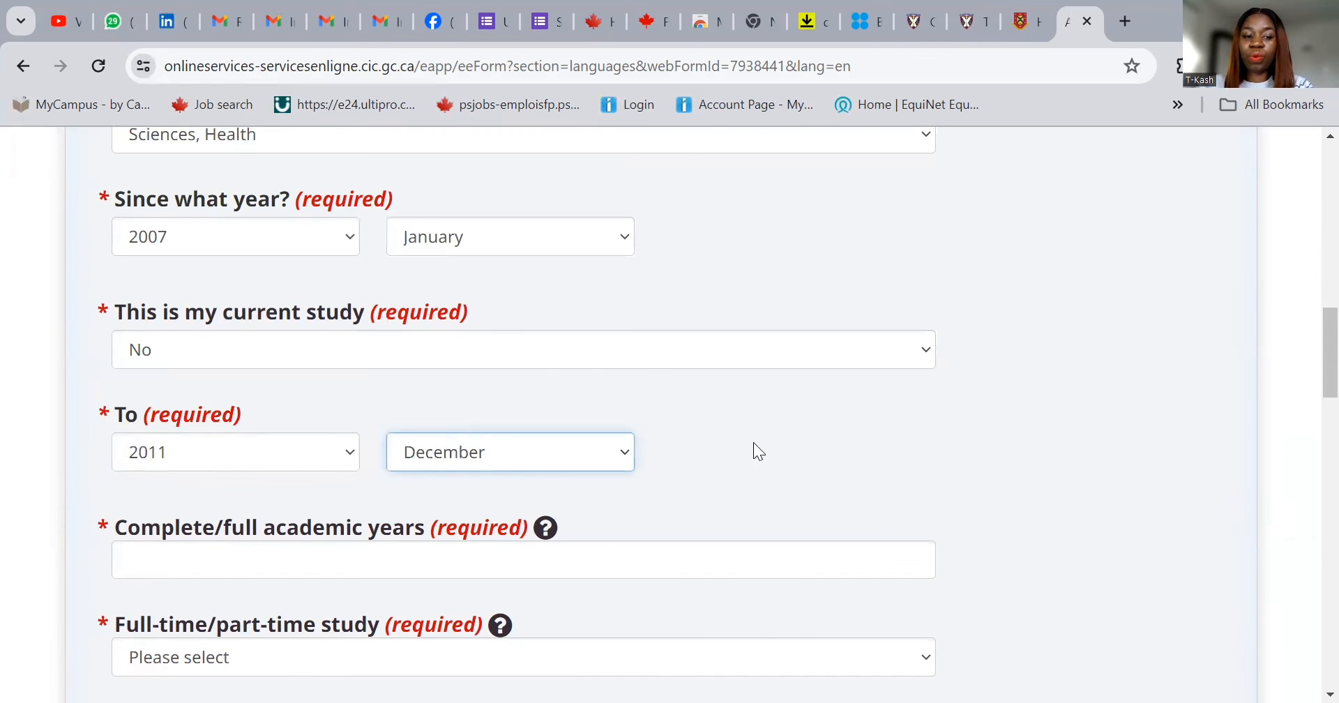
left_click(494, 557)
type("4")
key("BackSpace")
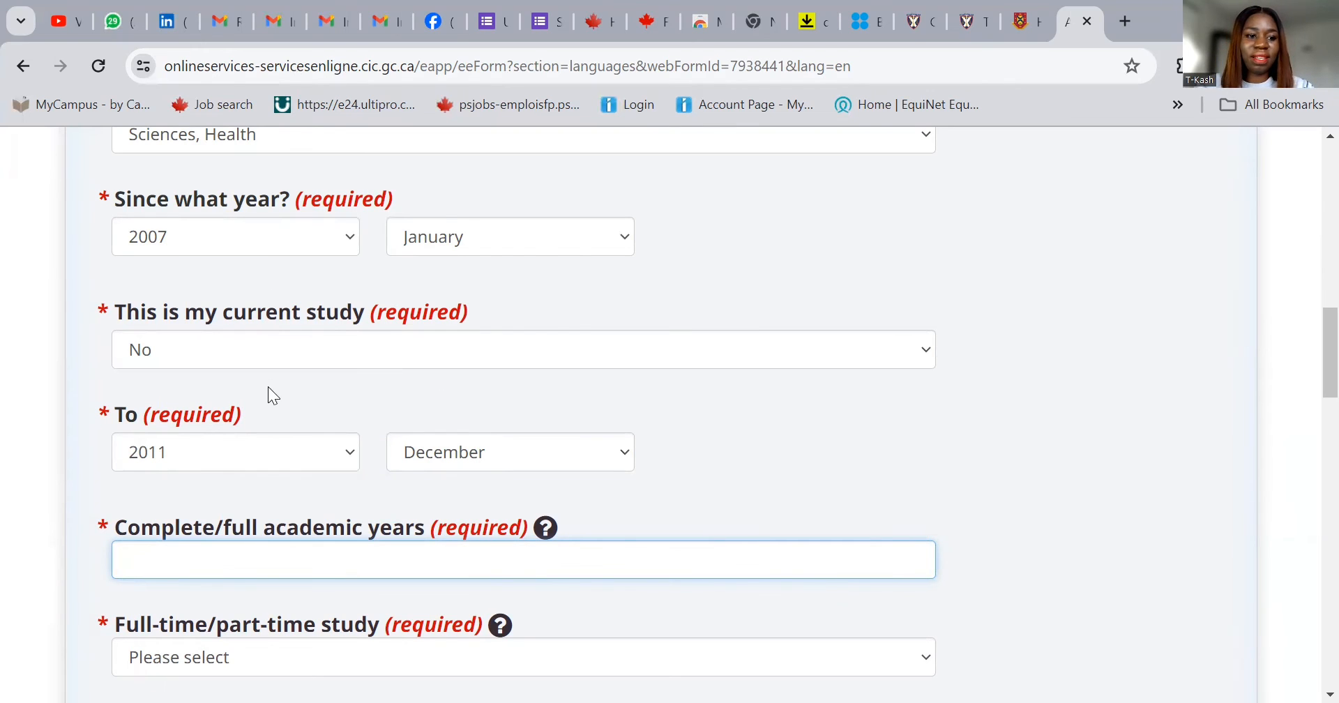
- Set the study period to run from 2011 to 2013
left_click(261, 451)
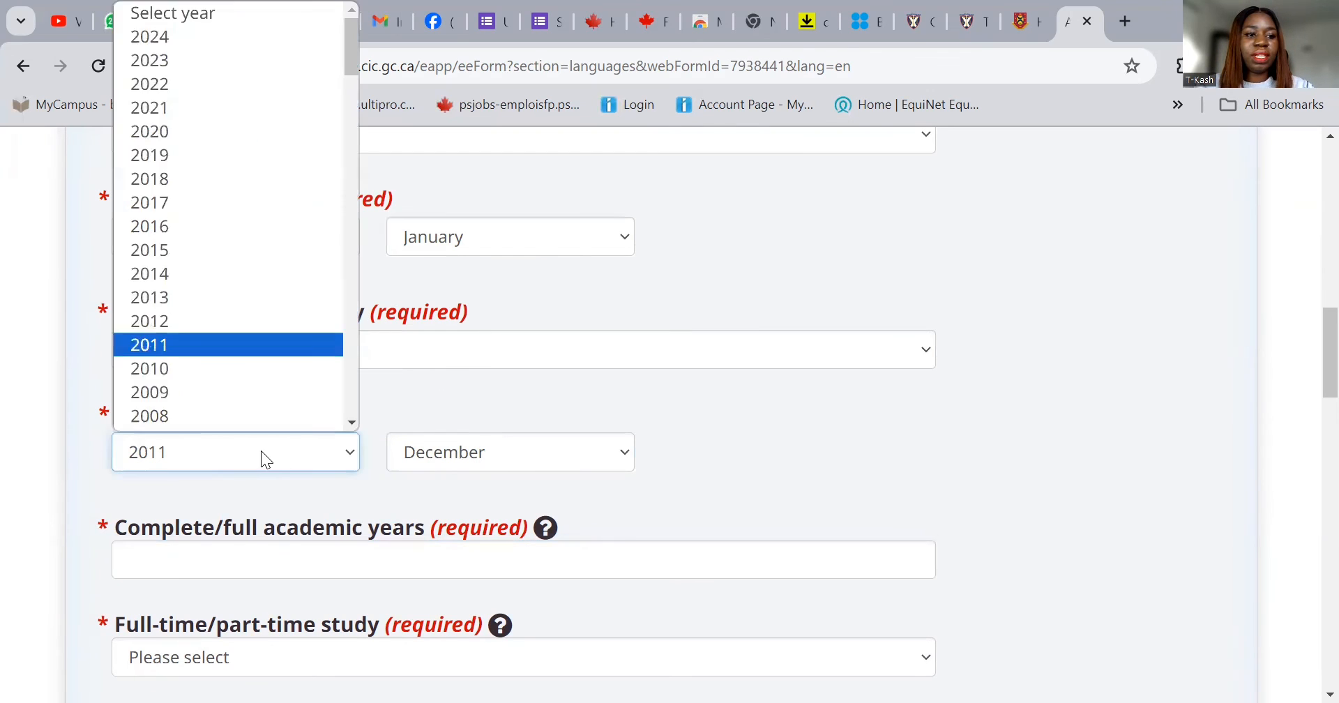
left_click(261, 450)
left_click(265, 237)
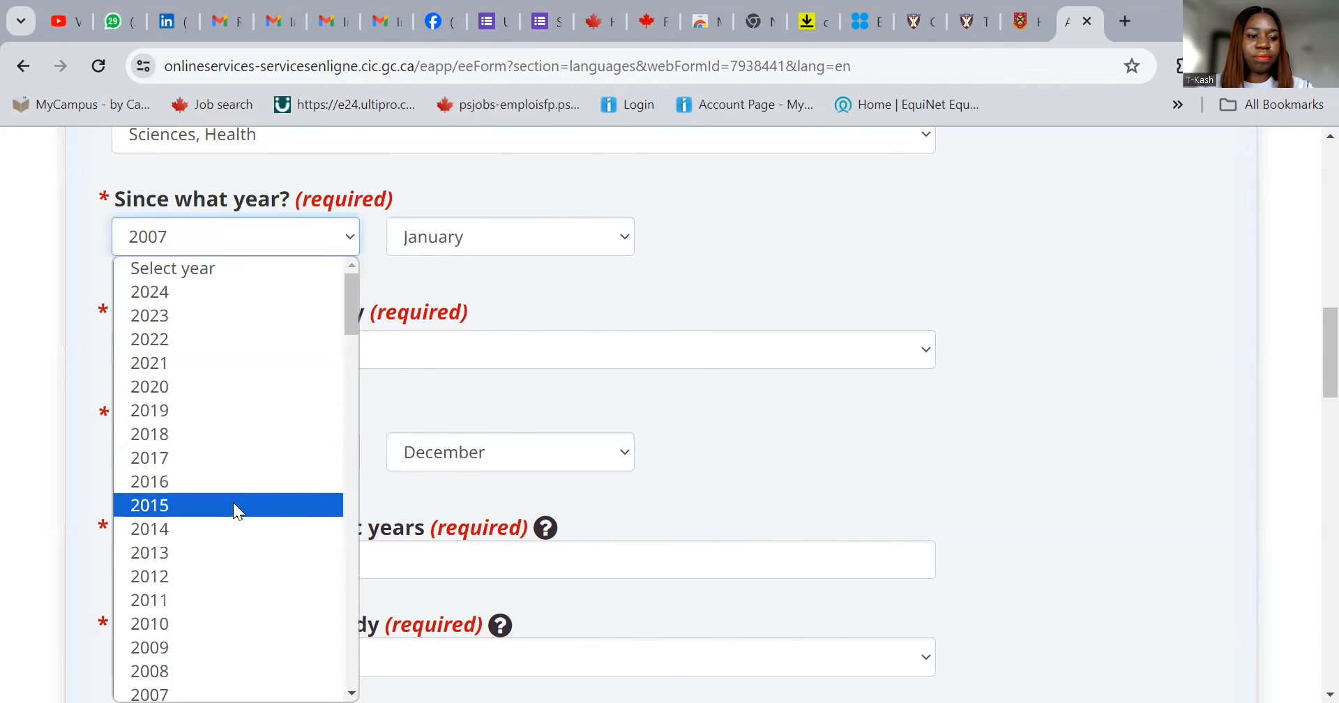
left_click(214, 600)
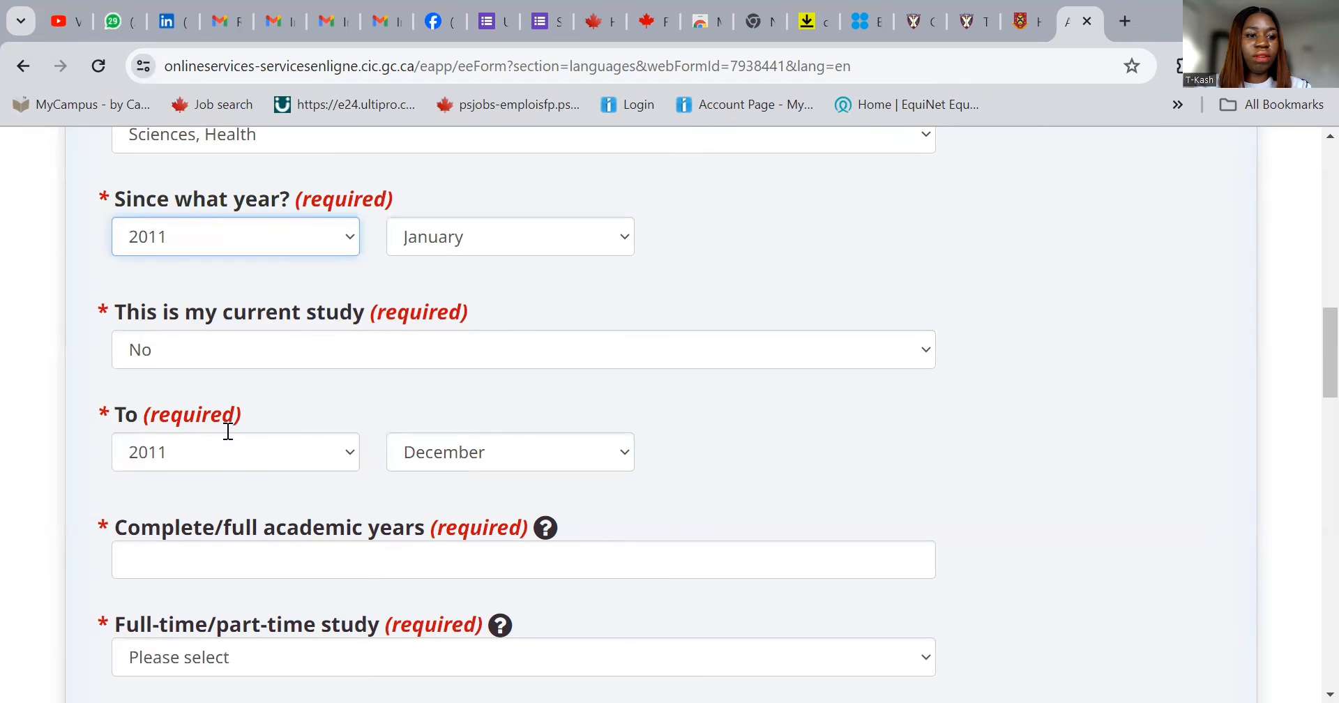
left_click(222, 454)
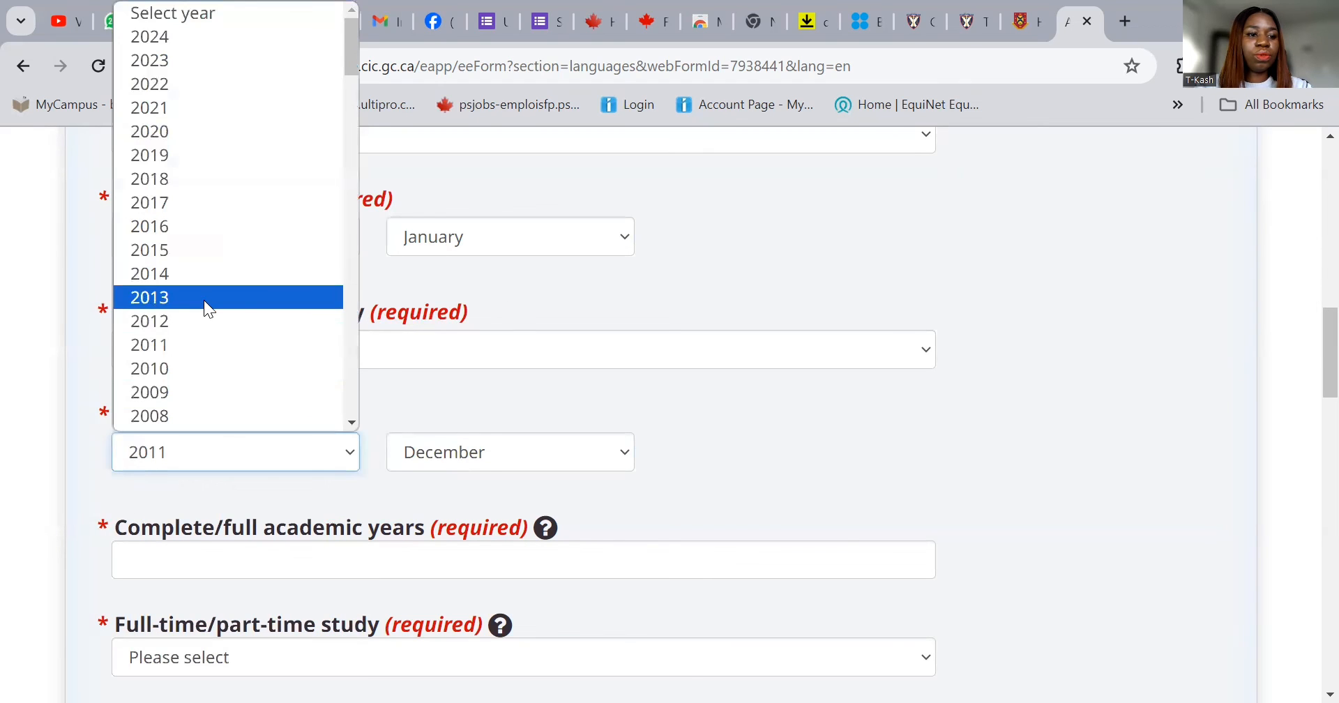
left_click(203, 300)
- Enter 2 academic years, mark the study Part Time, and record a certificate or degree awarded
left_click(277, 565)
type("2")
scroll(258, 548, "down", 1)
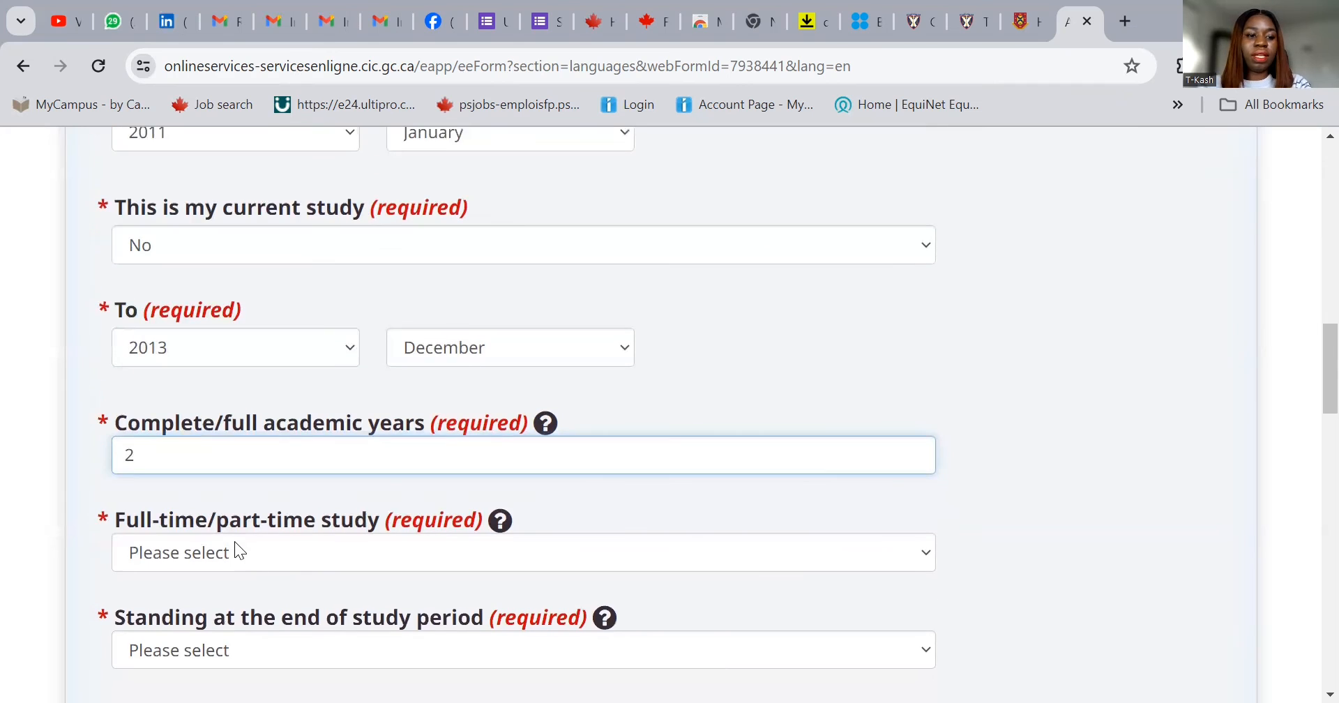
left_click(239, 554)
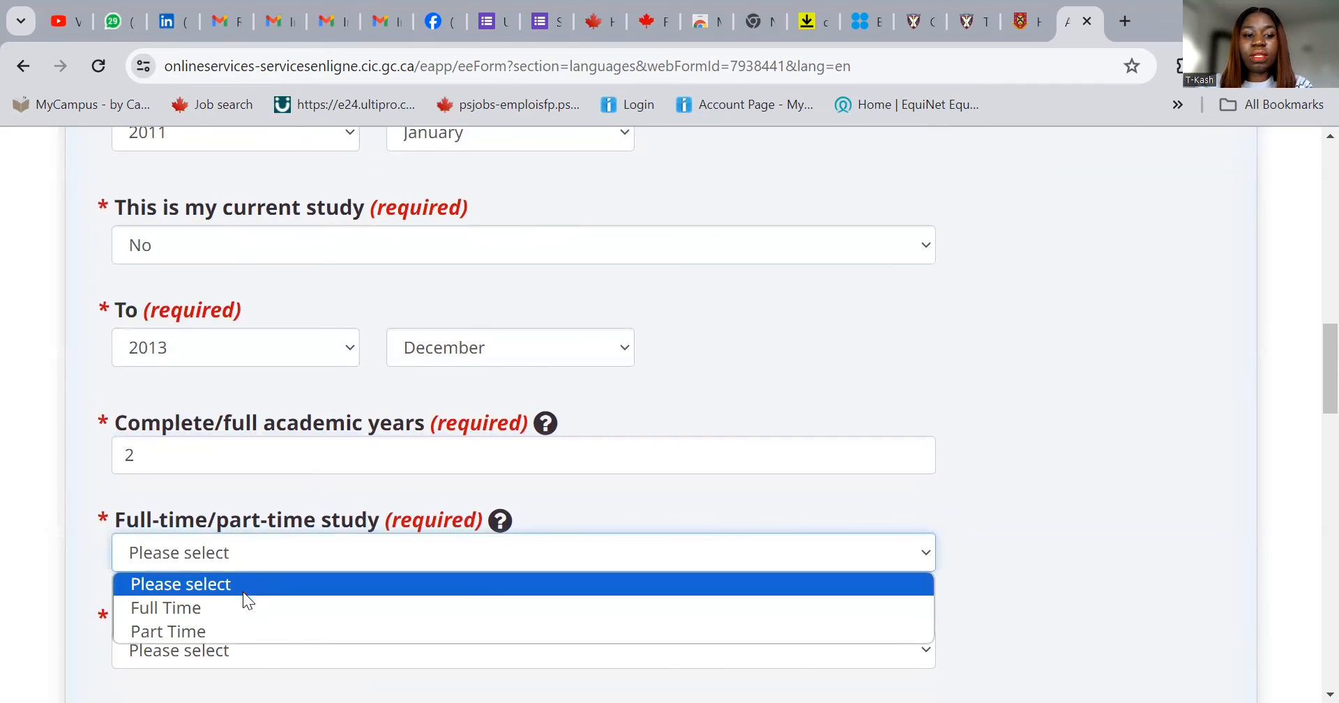
left_click(245, 631)
scroll(289, 583, "down", 1)
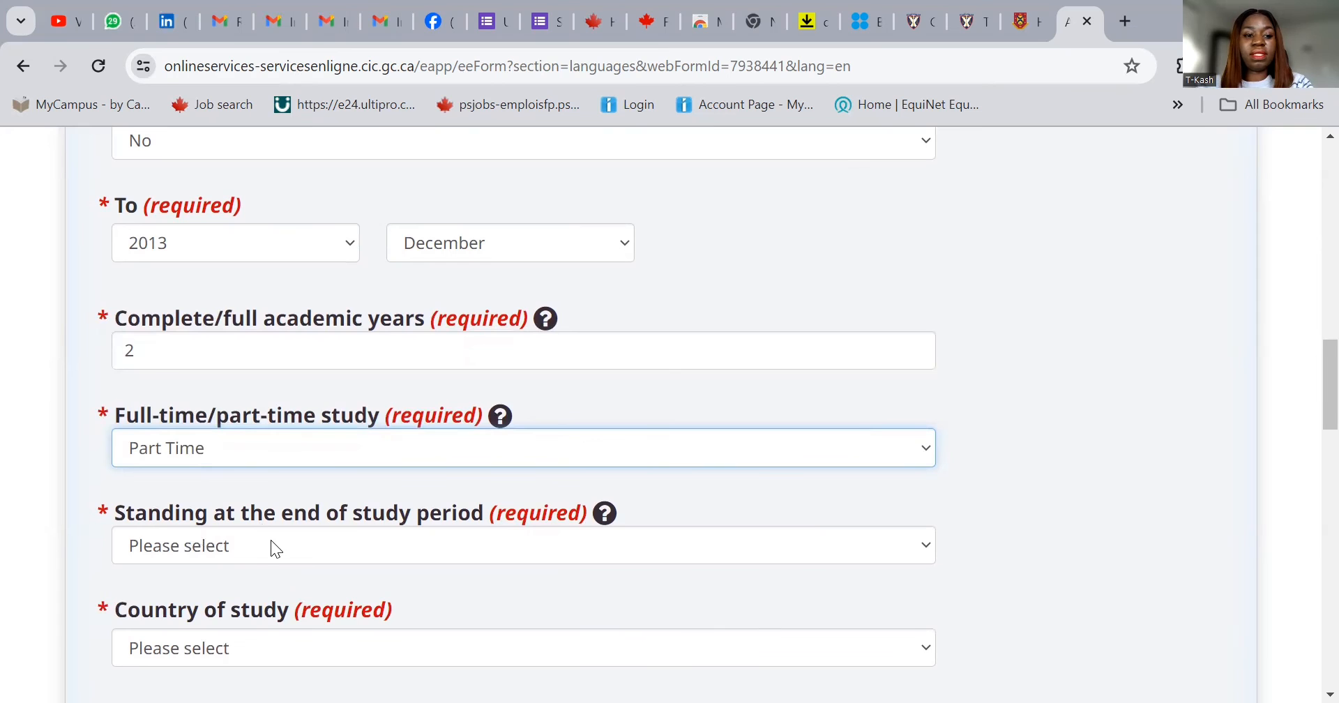
left_click(271, 548)
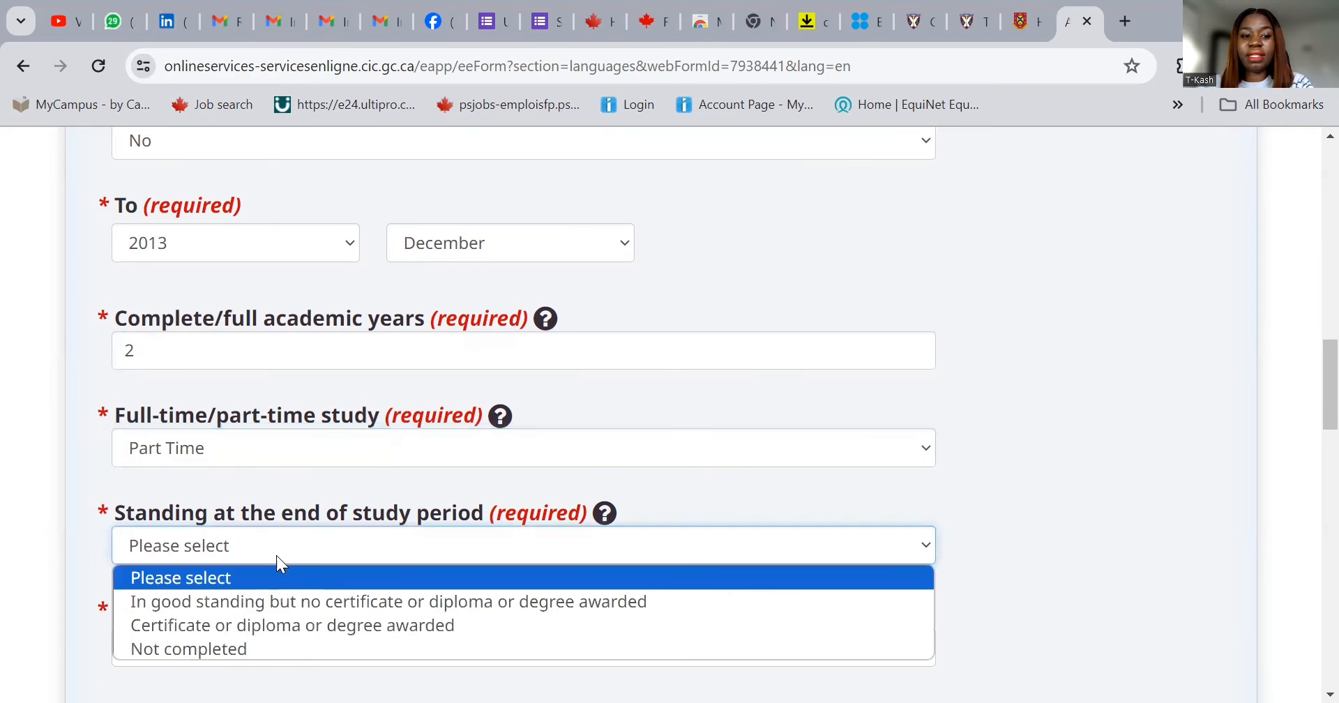
left_click(296, 624)
- Choose Nigeria as the country of study
scroll(453, 537, "down", 1)
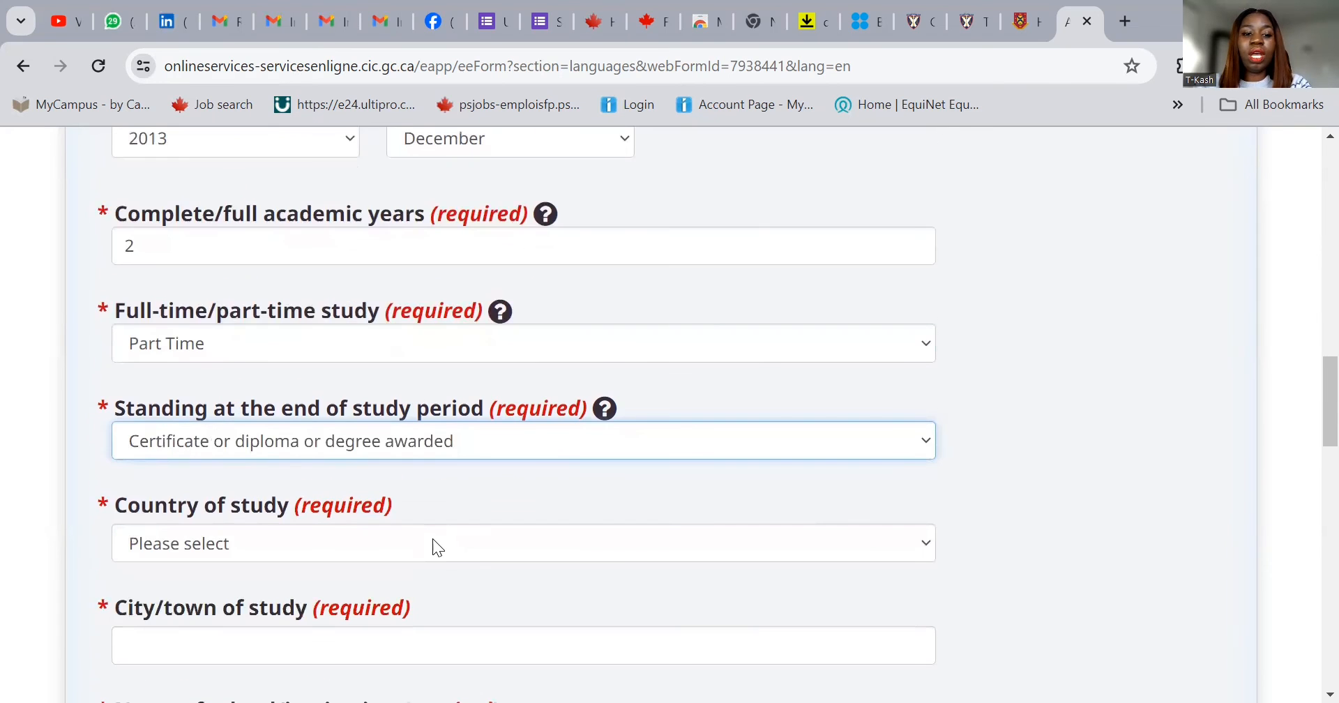
left_click(432, 538)
key("n")
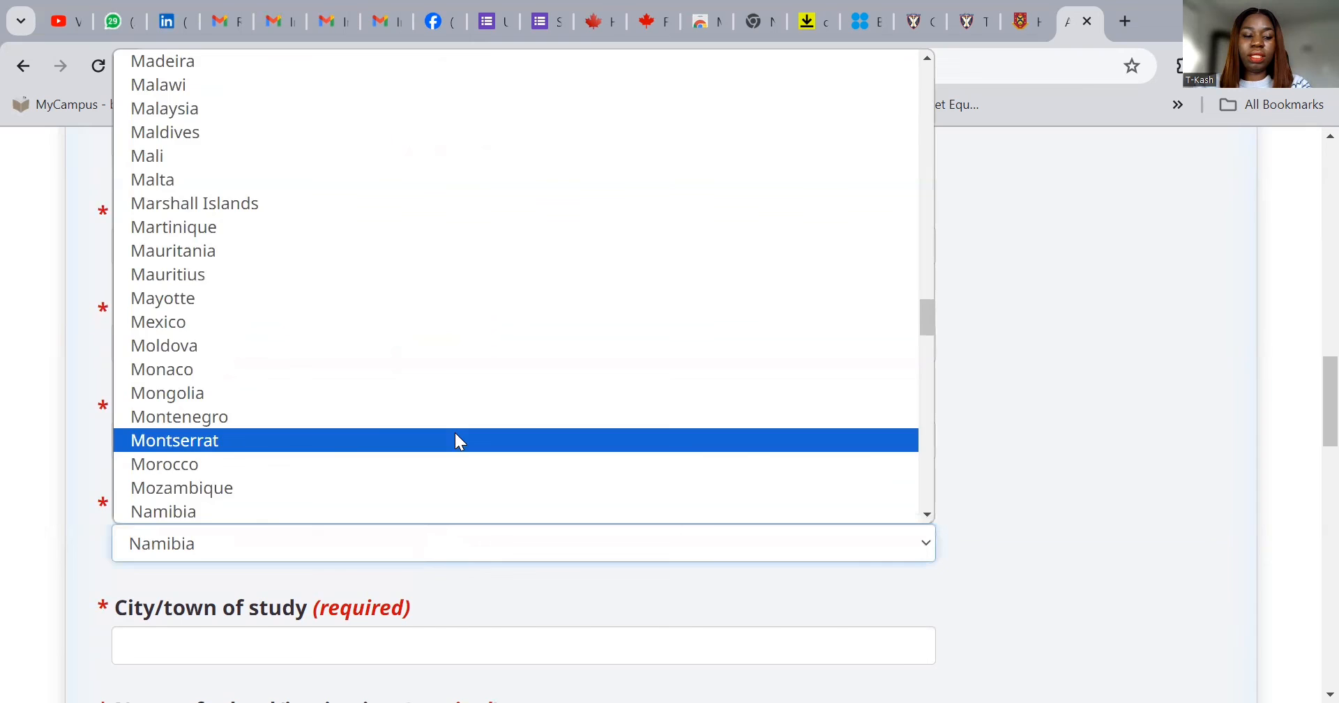
scroll(450, 425, "down", 5)
left_click(404, 330)
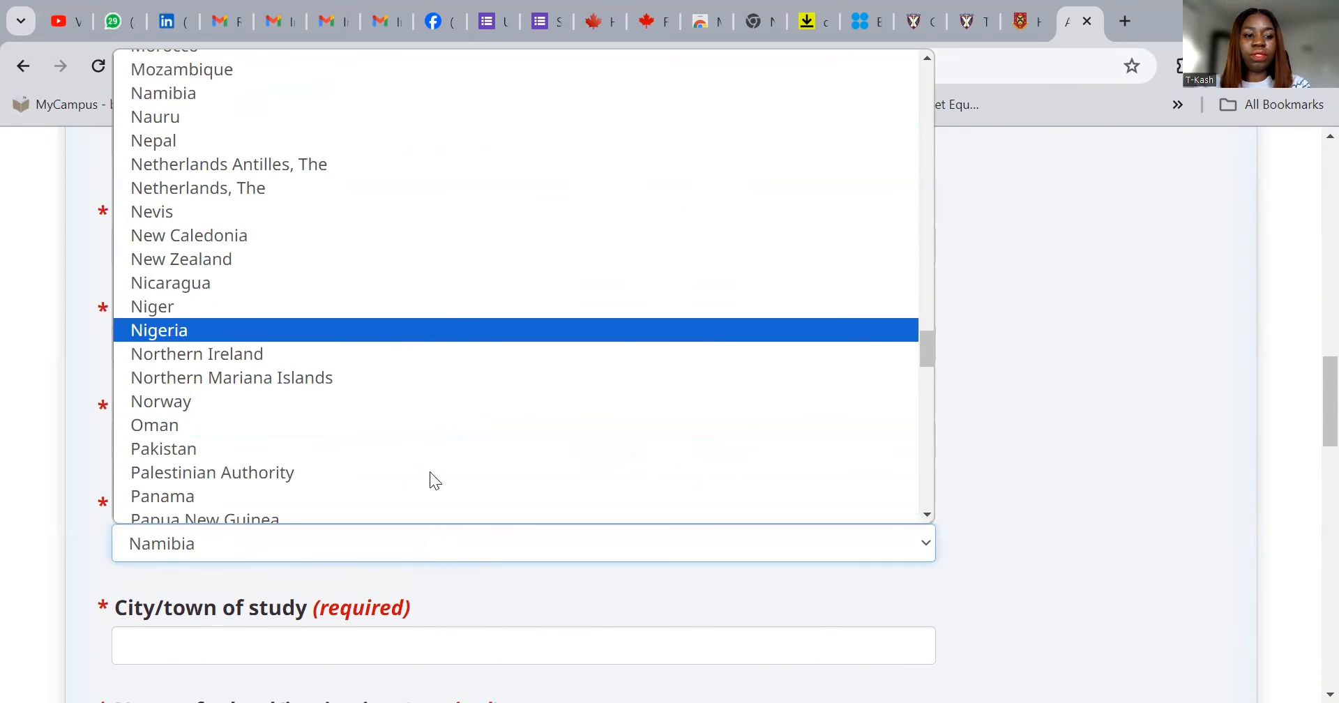
- Enter Lagos as the city of study
left_click(416, 648)
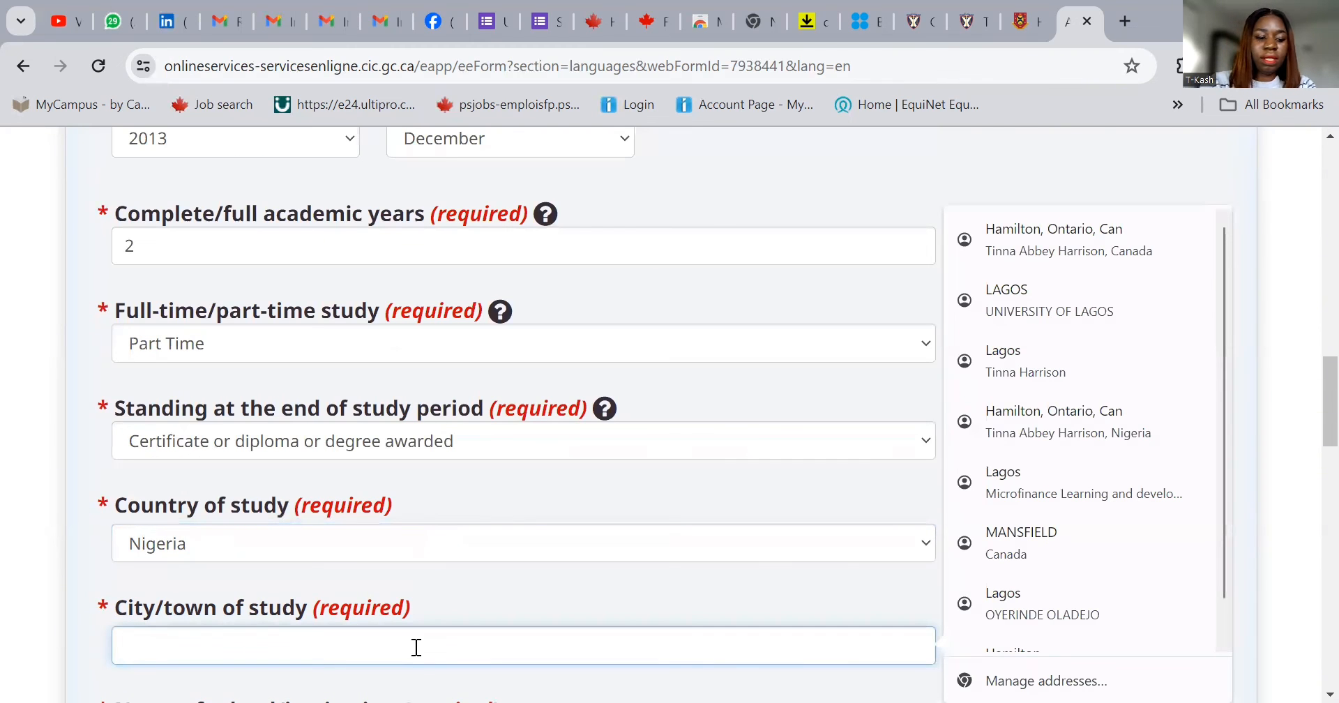
type("lA")
key("ctrl+a")
key("BackSpace")
type("LA")
key("BackSpace")
type("A")
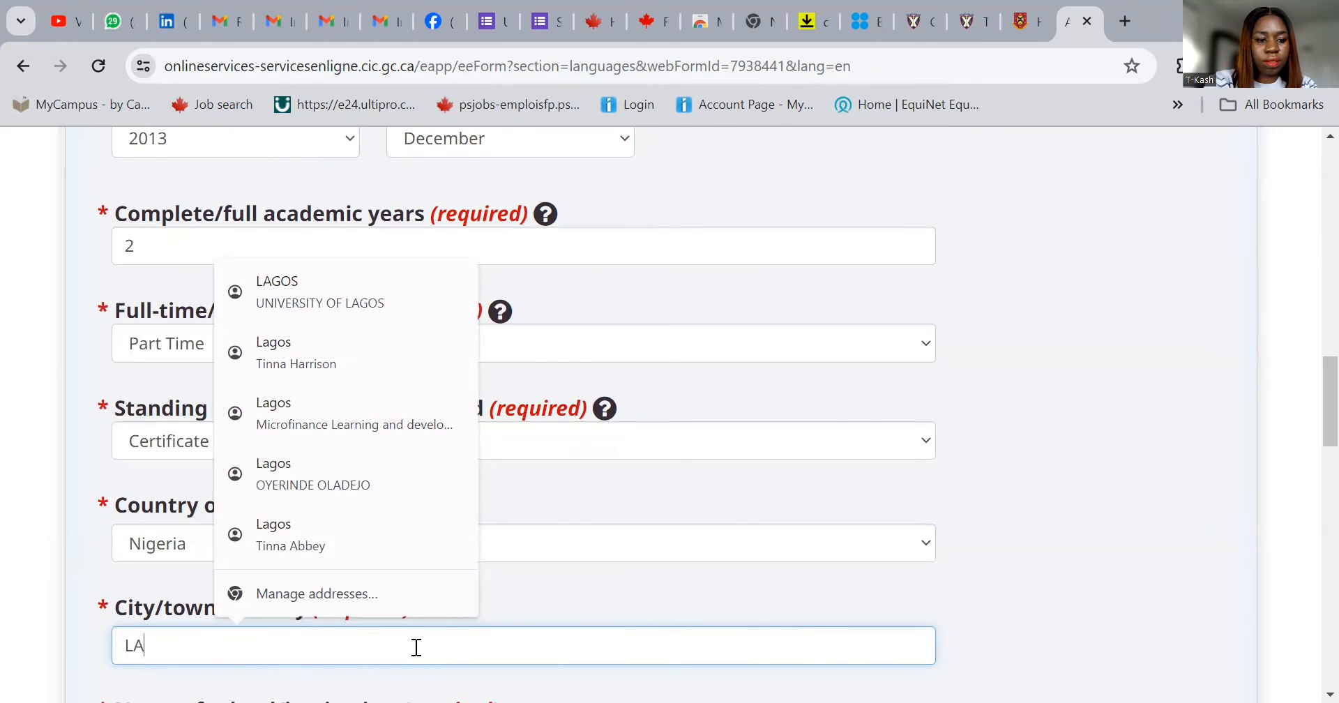
key("BackSpace")
type("agos")
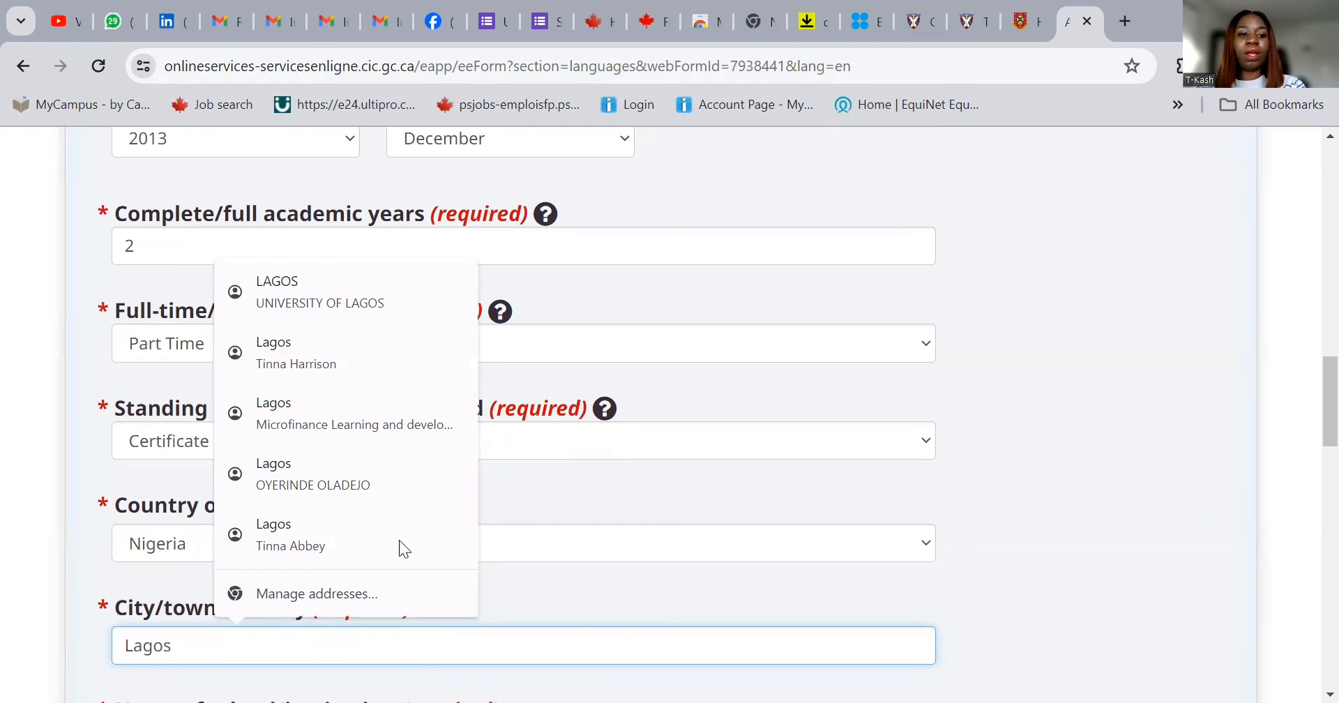
- Set school UNIVERSITY OF LAGOS, Master's degree level, and answer No to Canadian degree
scroll(571, 492, "down", 4)
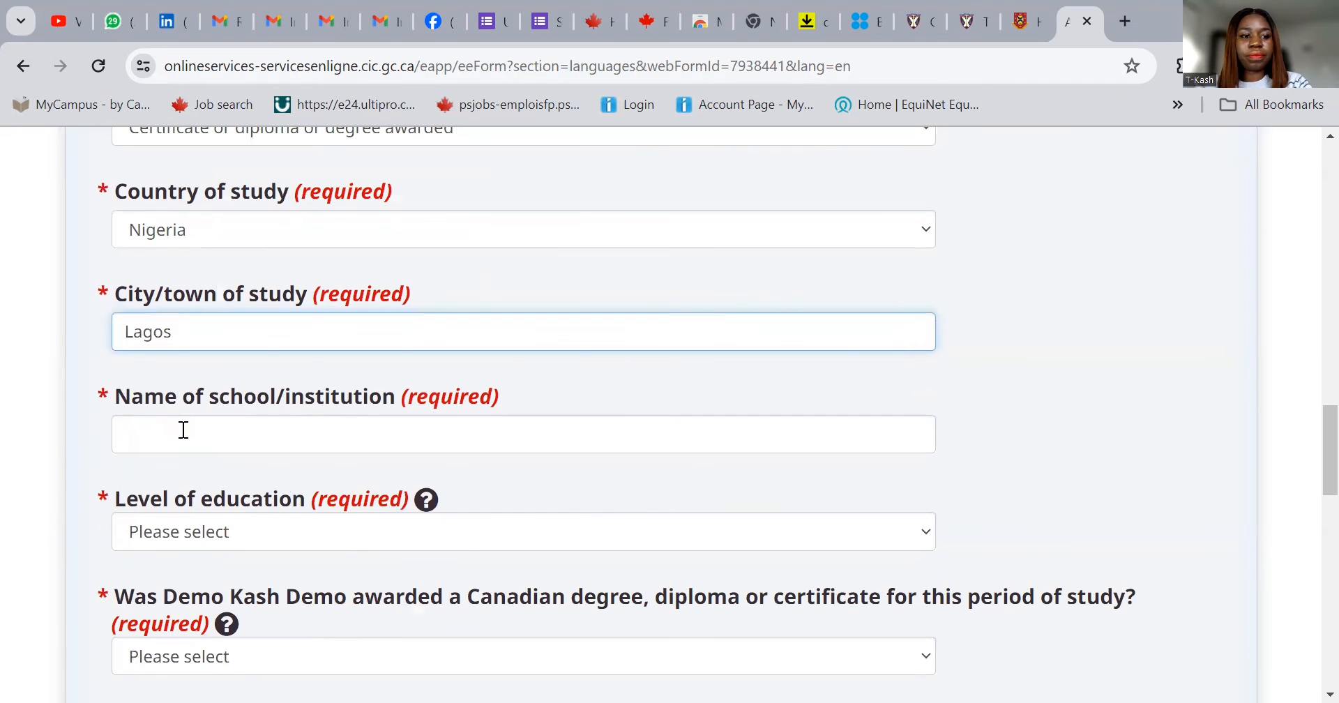
left_click(183, 429)
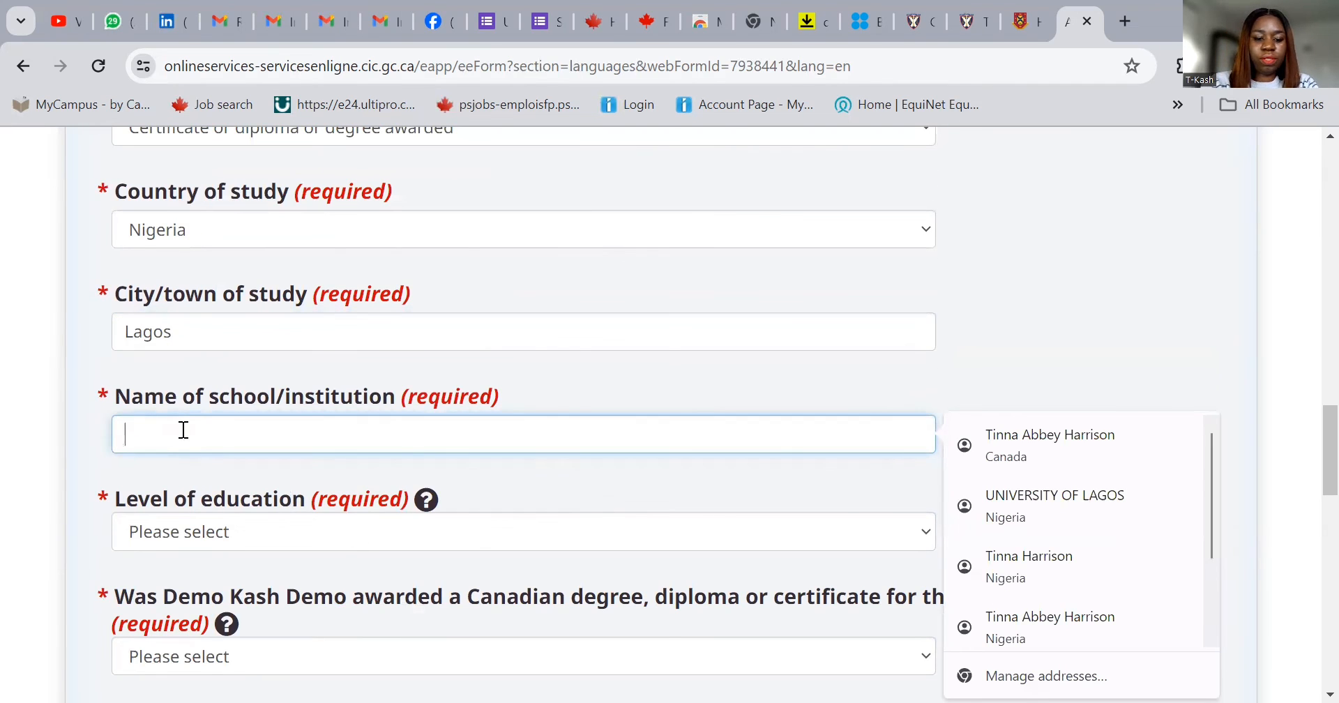
type("u")
left_click(237, 498)
left_click(241, 535)
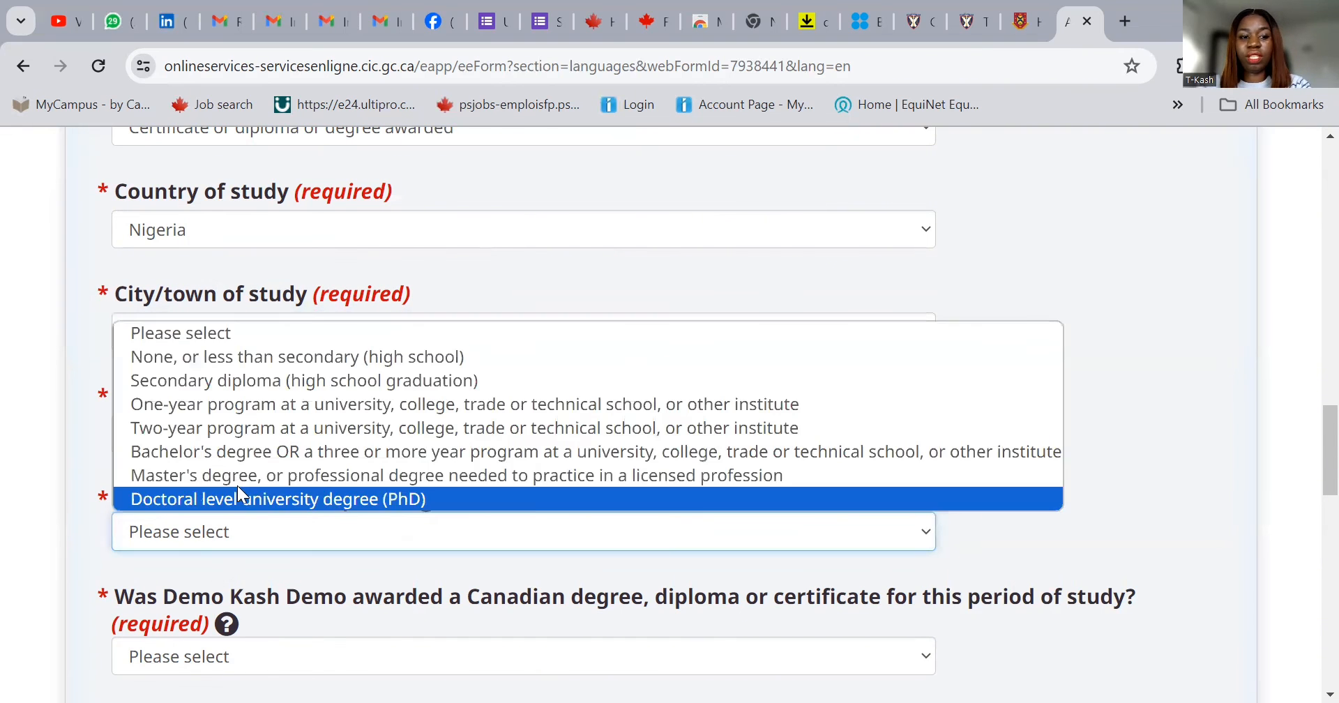
left_click(238, 483)
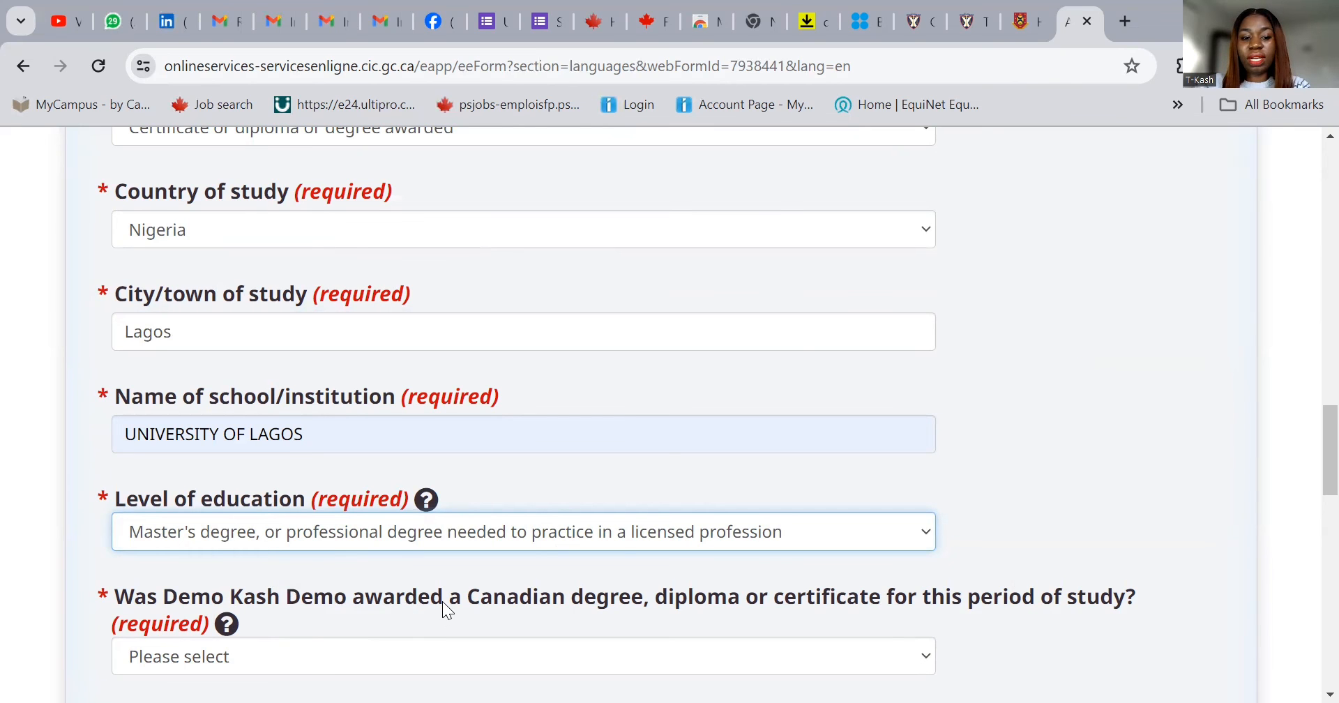
scroll(442, 601, "down", 1)
left_click(421, 547)
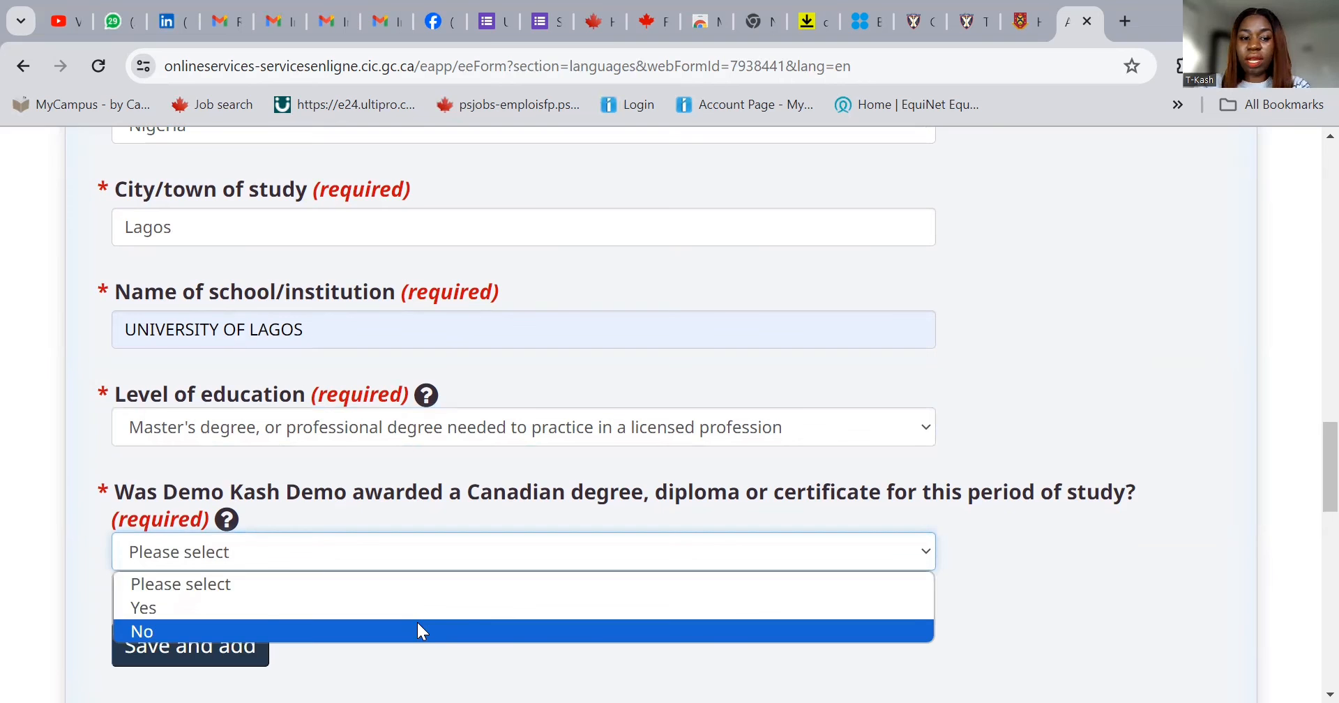
left_click(417, 622)
scroll(452, 579, "down", 1)
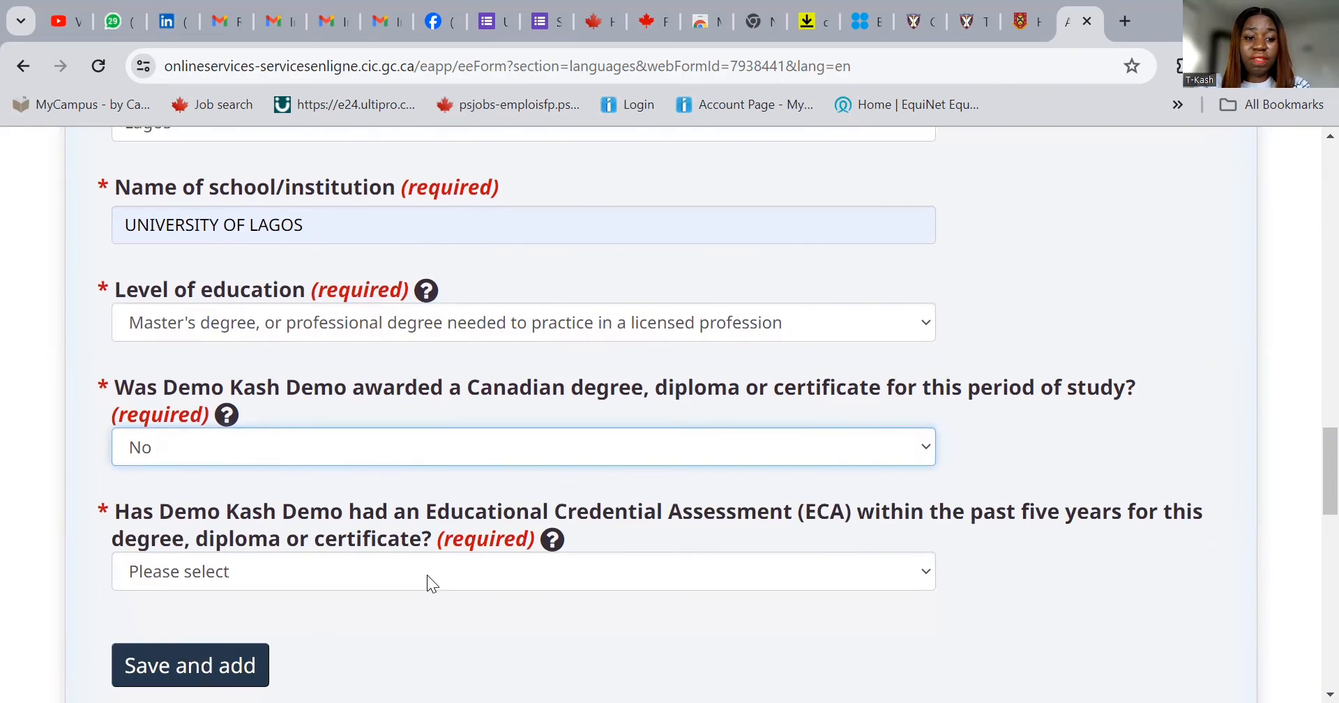
- Answer Yes to having an ECA, issued by World Education Services
left_click(427, 579)
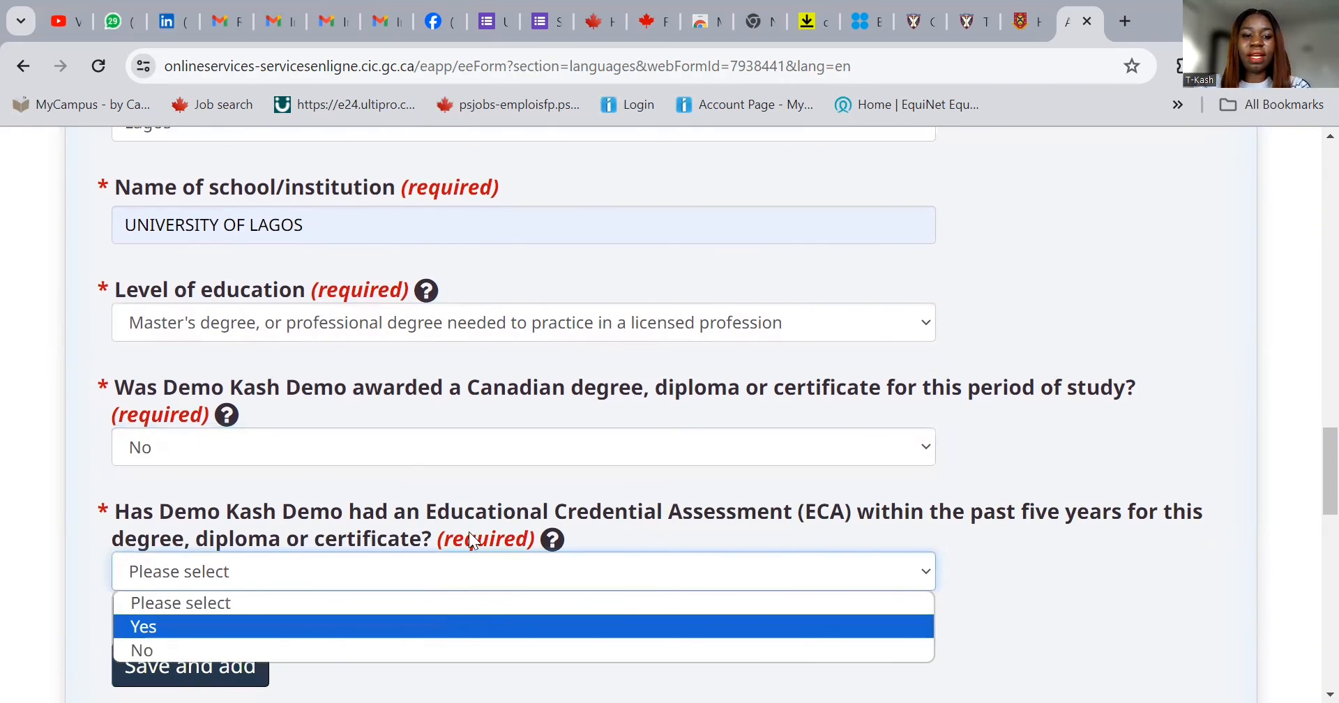
left_click(425, 627)
scroll(459, 540, "down", 3)
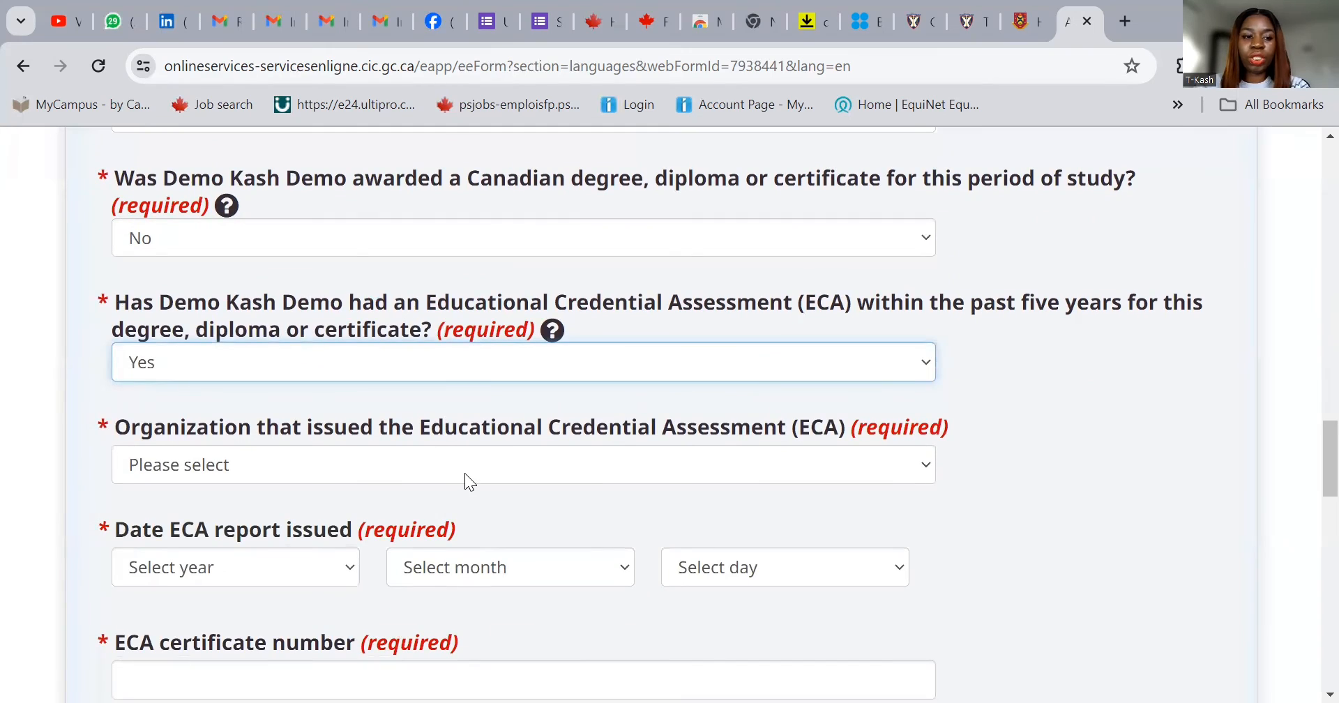
left_click(465, 473)
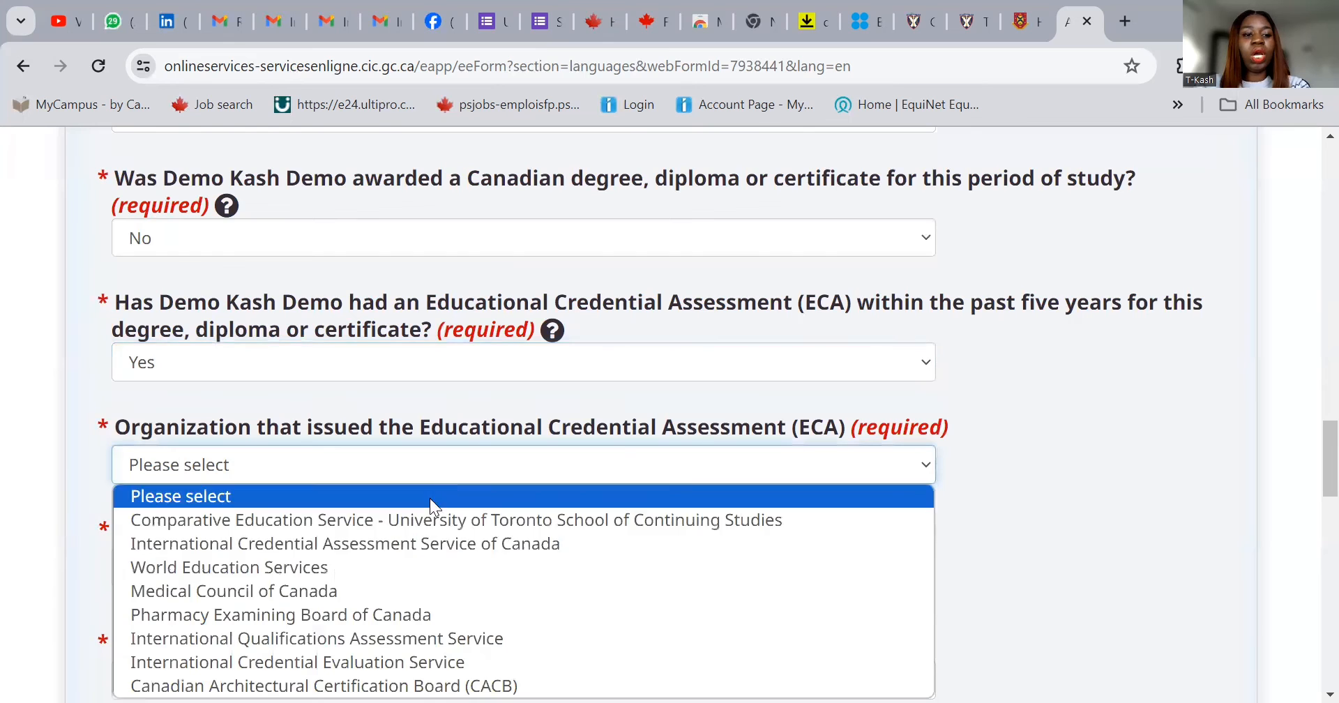
left_click(390, 567)
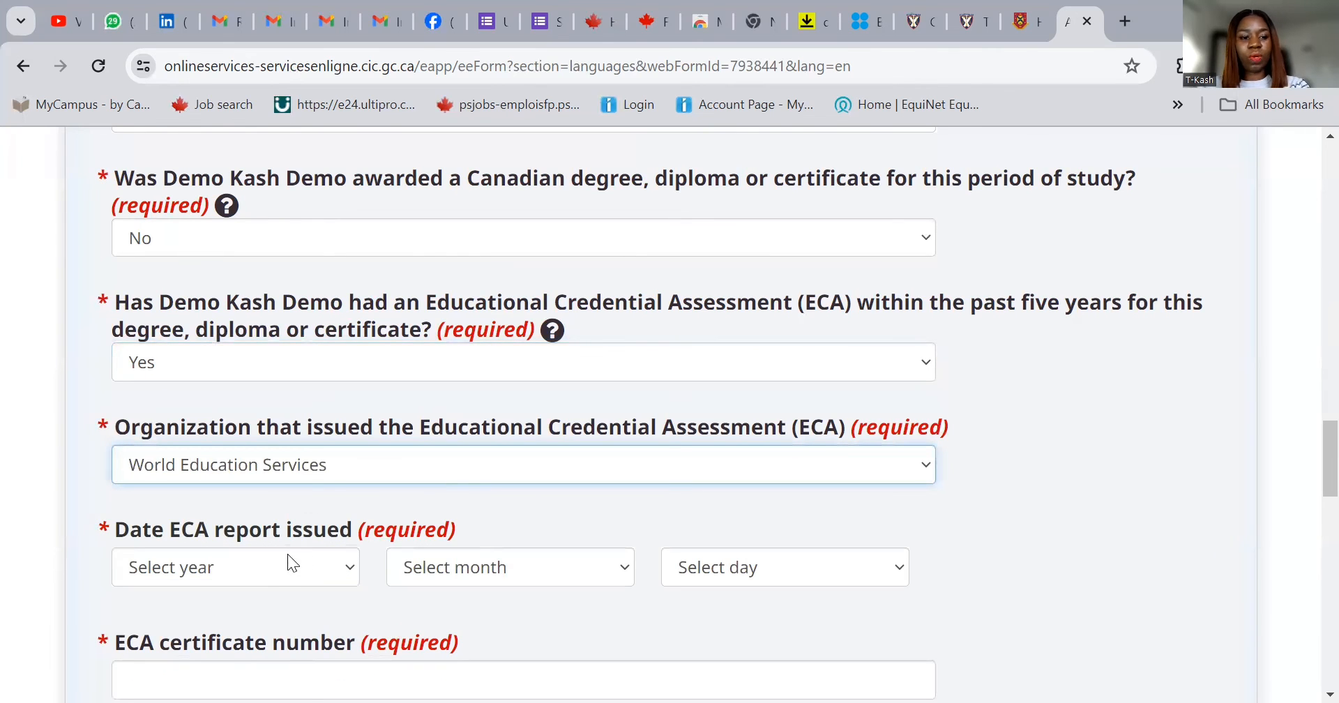
- Set the ECA report date to December 01, 2023
left_click(293, 579)
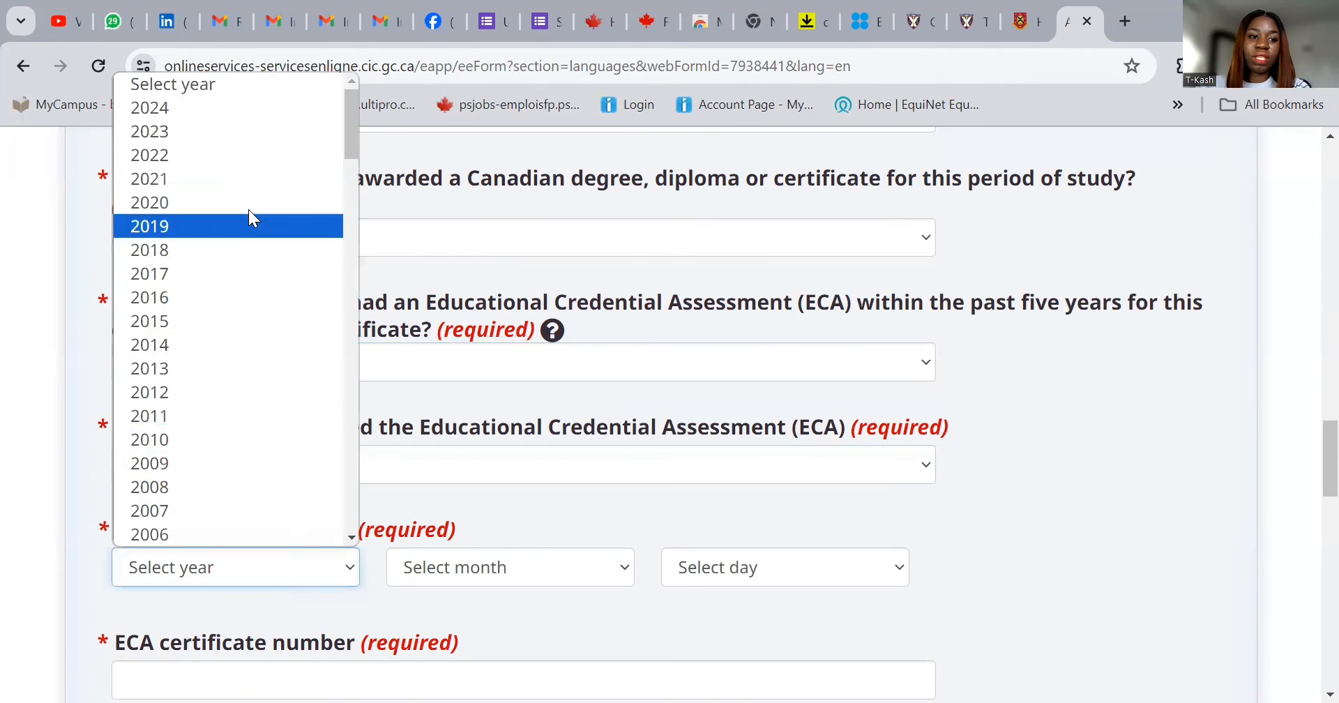
left_click(234, 133)
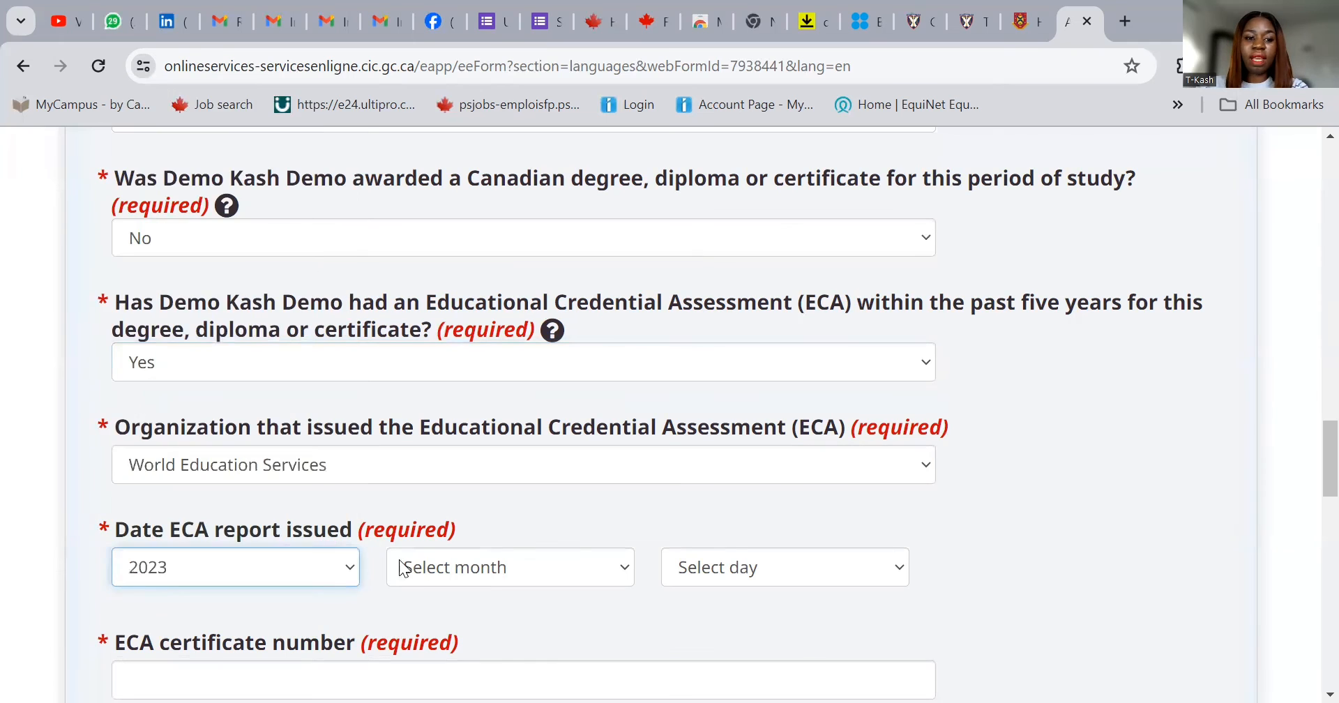
left_click(463, 569)
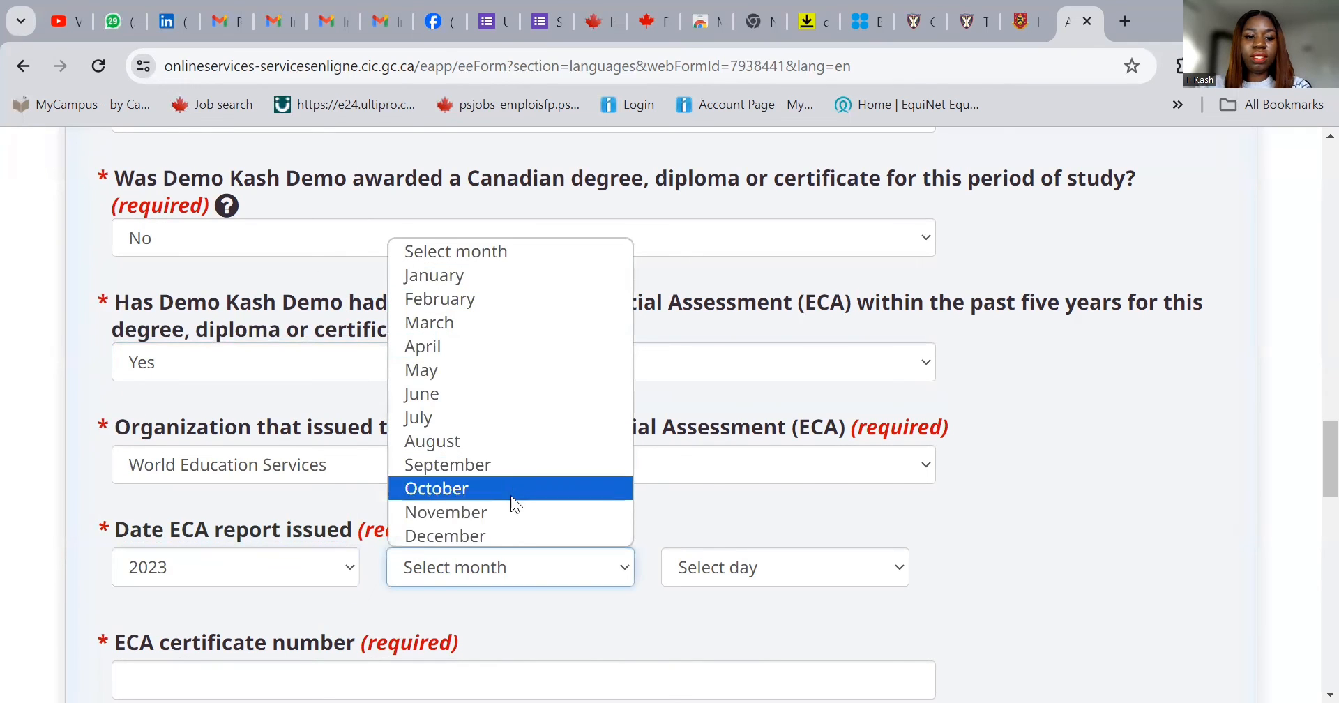
left_click(520, 534)
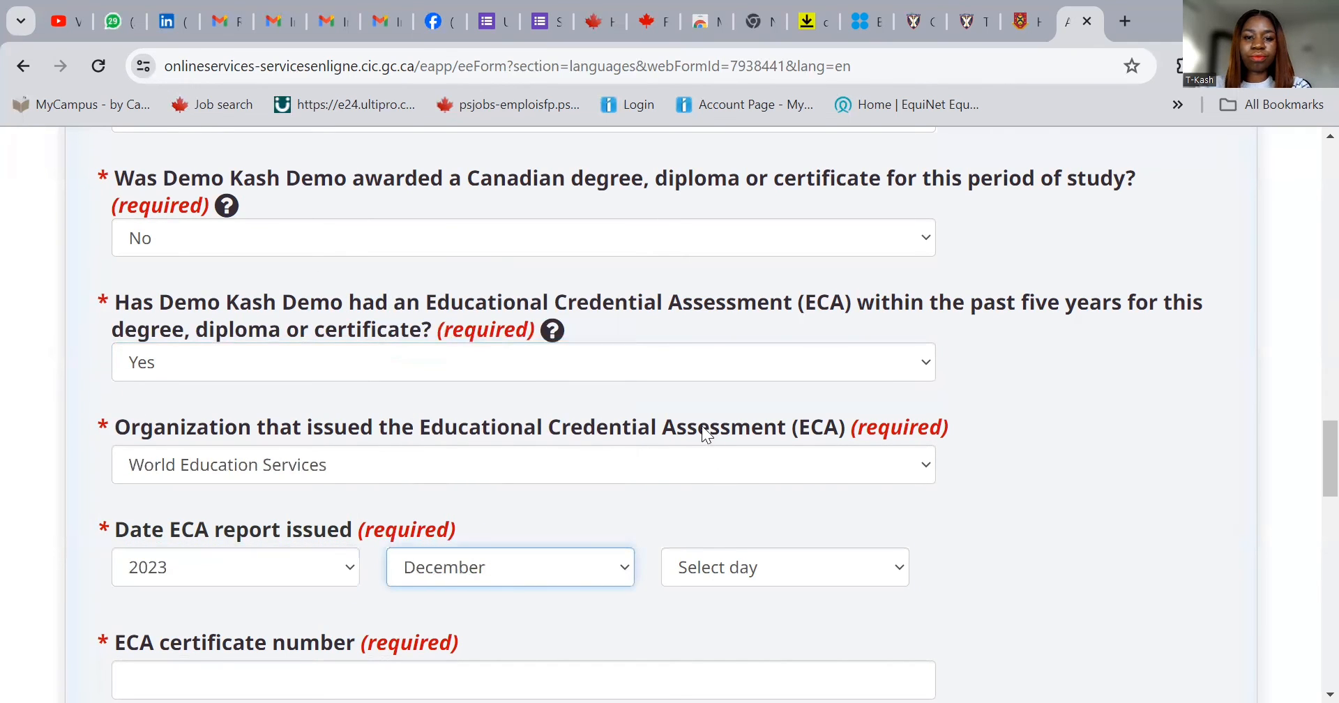
left_click(715, 567)
left_click(734, 110)
scroll(477, 501, "down", 3)
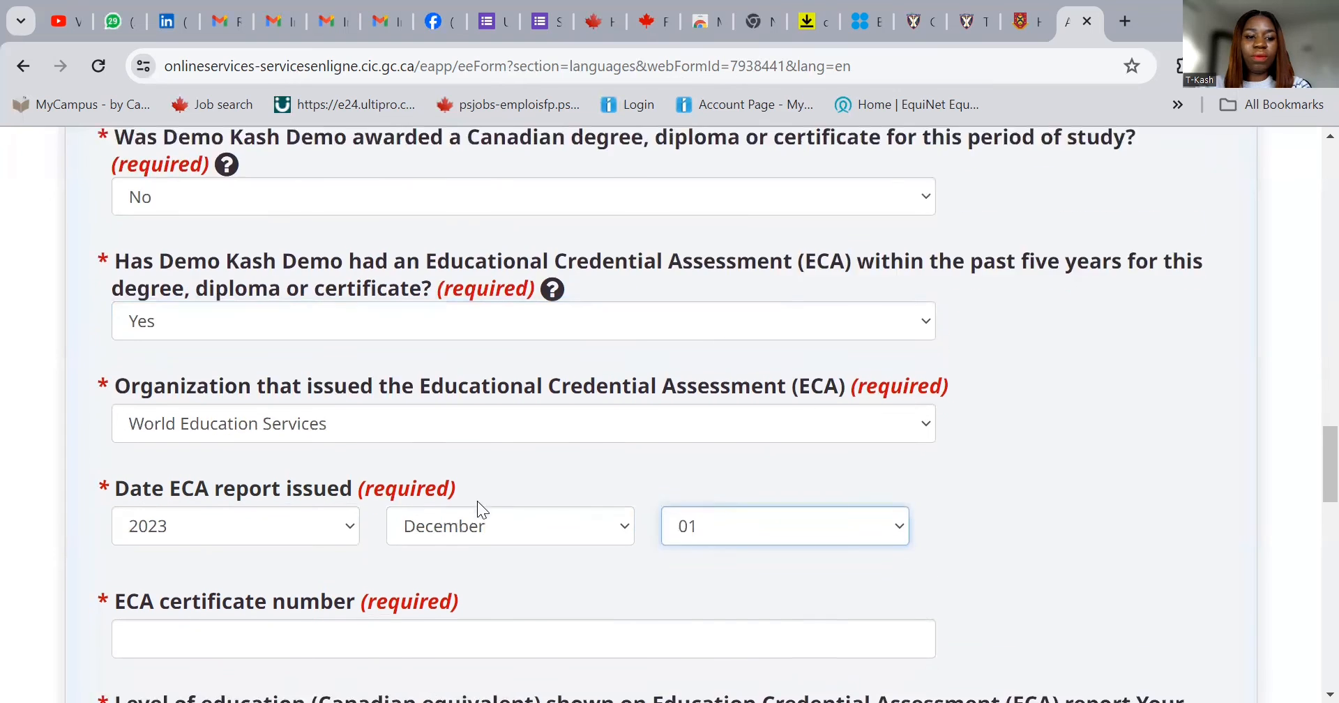
- Enter the ECA certificate number and choose Master's degree as the Canadian equivalent
left_click(456, 474)
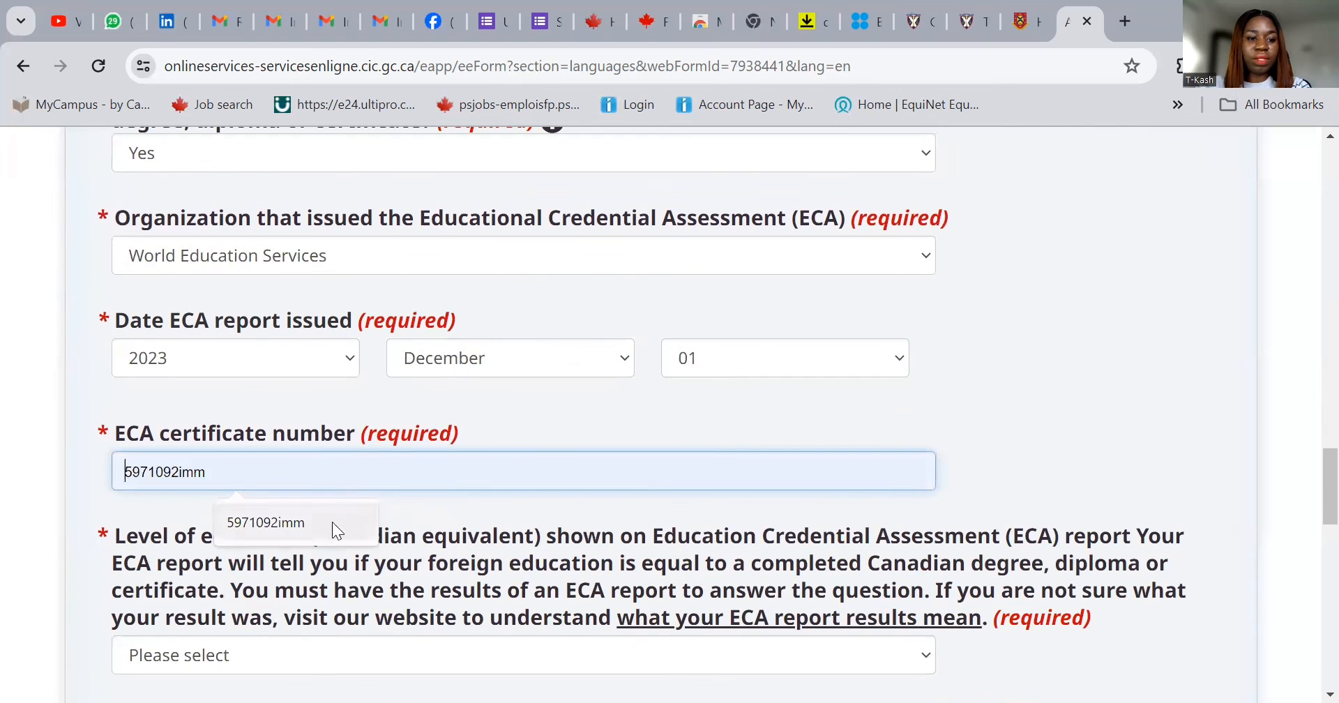
left_click(300, 524)
left_click(194, 470)
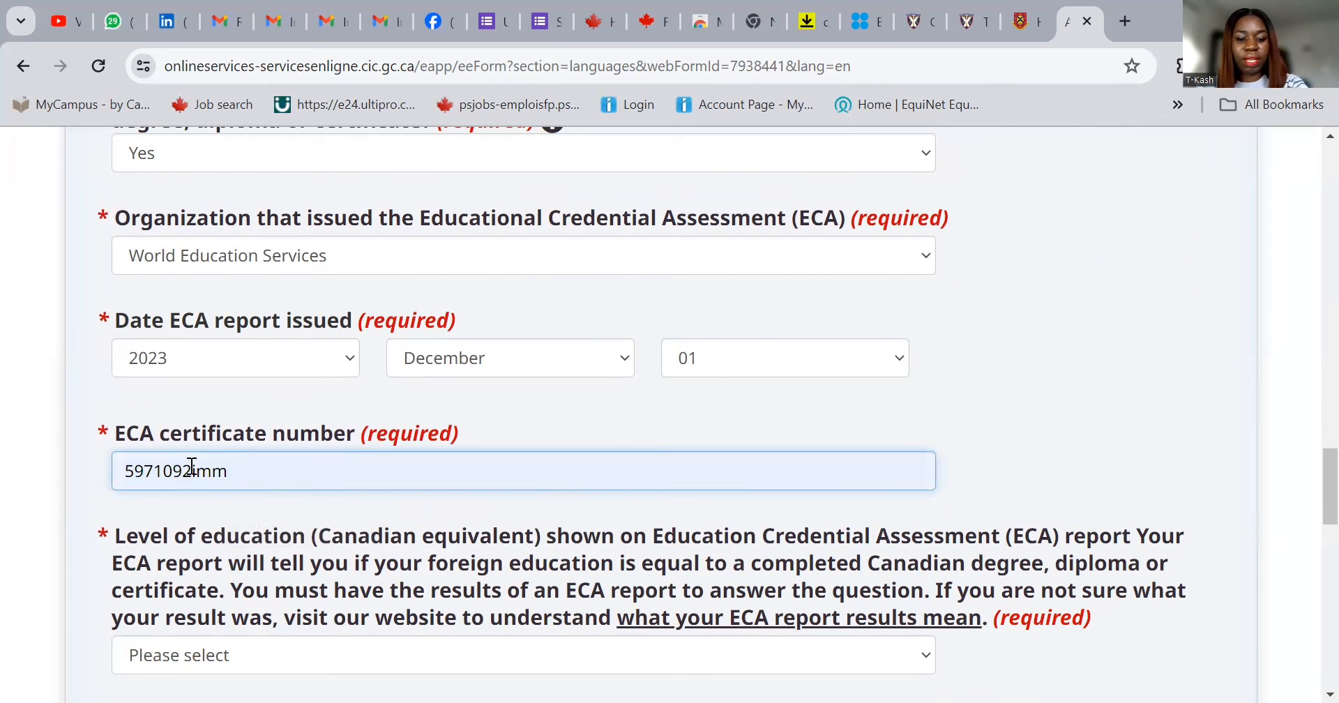
type("78")
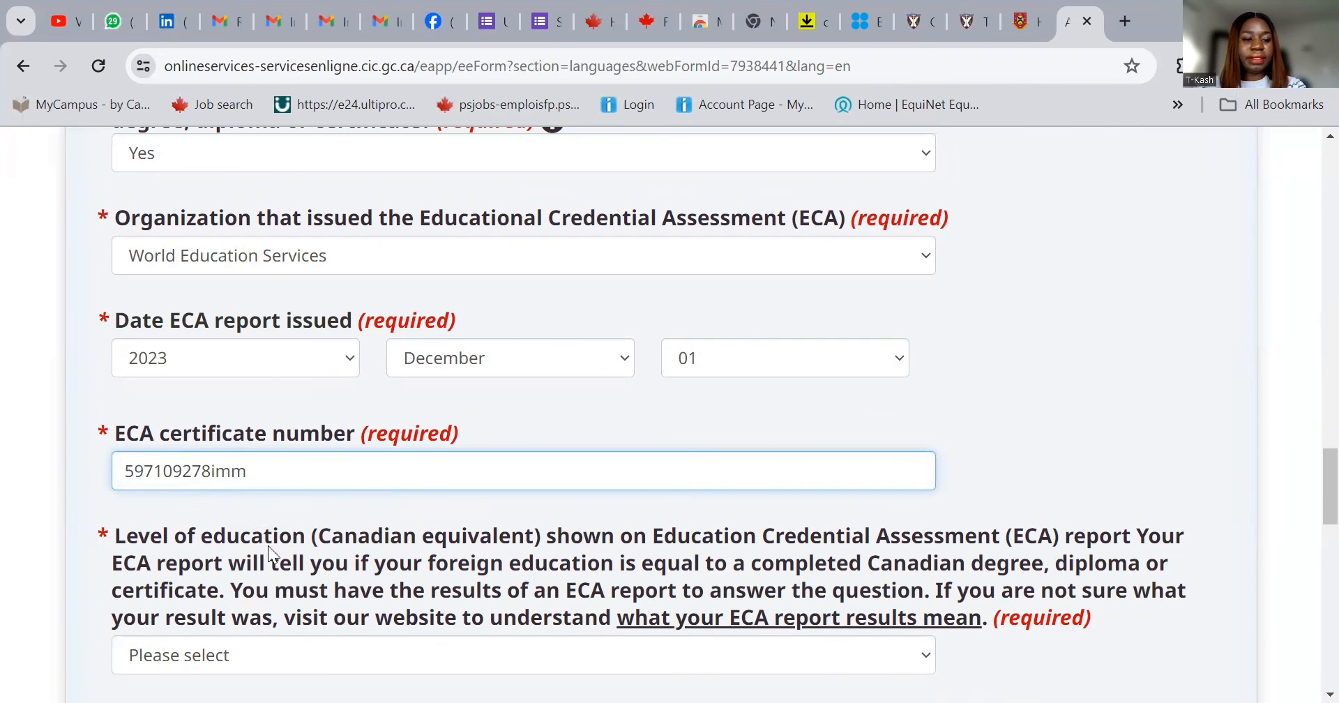
left_click(296, 643)
left_click(295, 600)
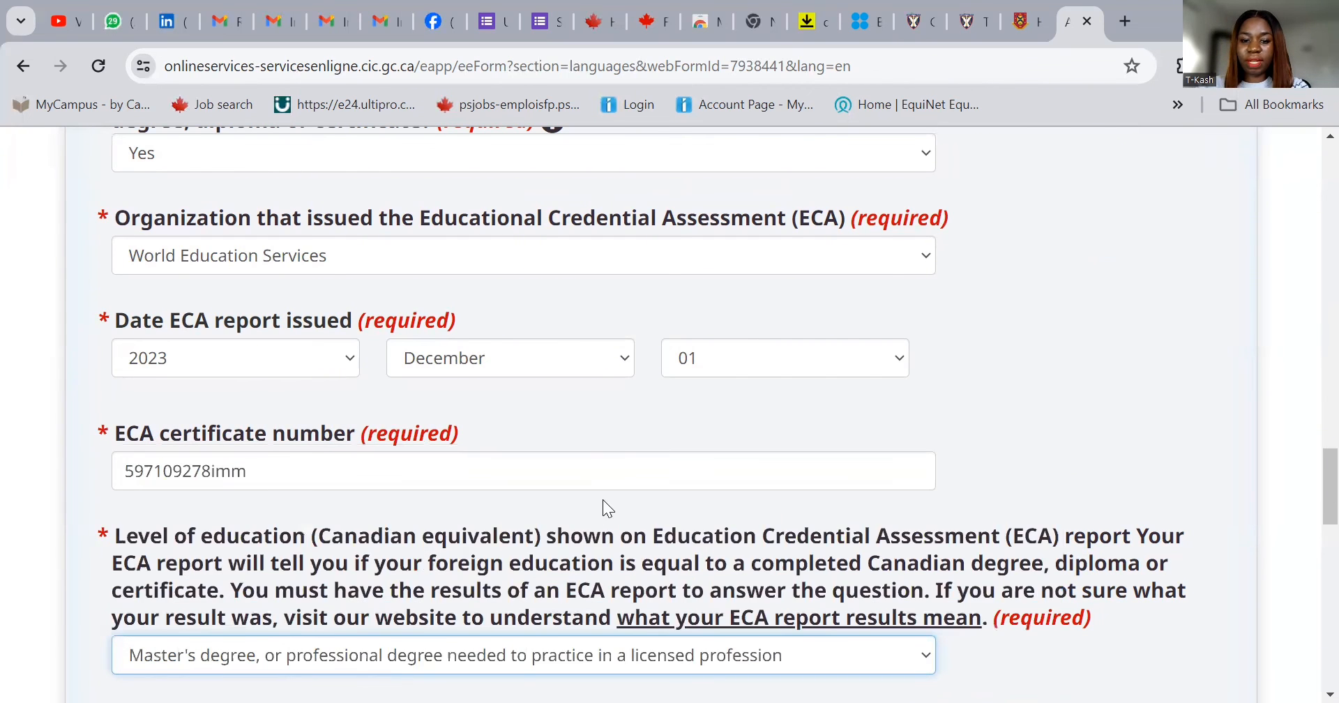
scroll(599, 499, "down", 3)
- Save the education entry, then answer English in the Official languages section
left_click(207, 545)
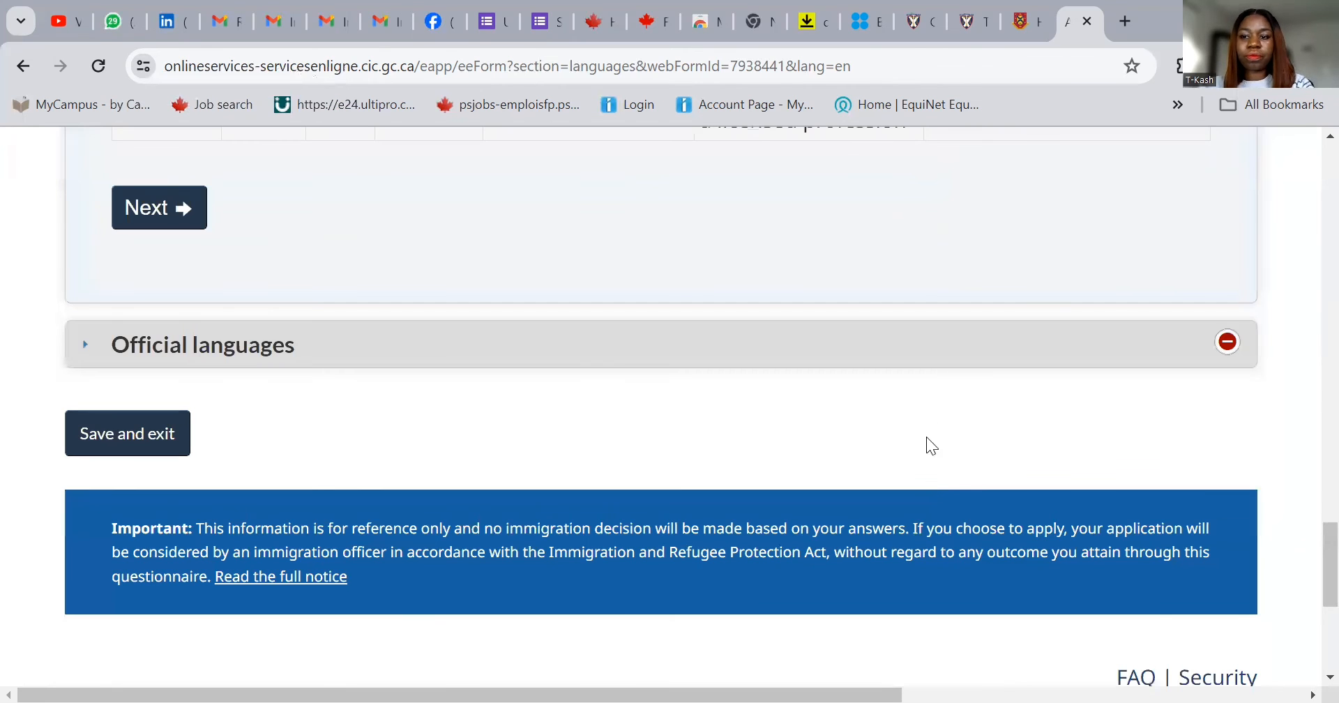
left_click(165, 227)
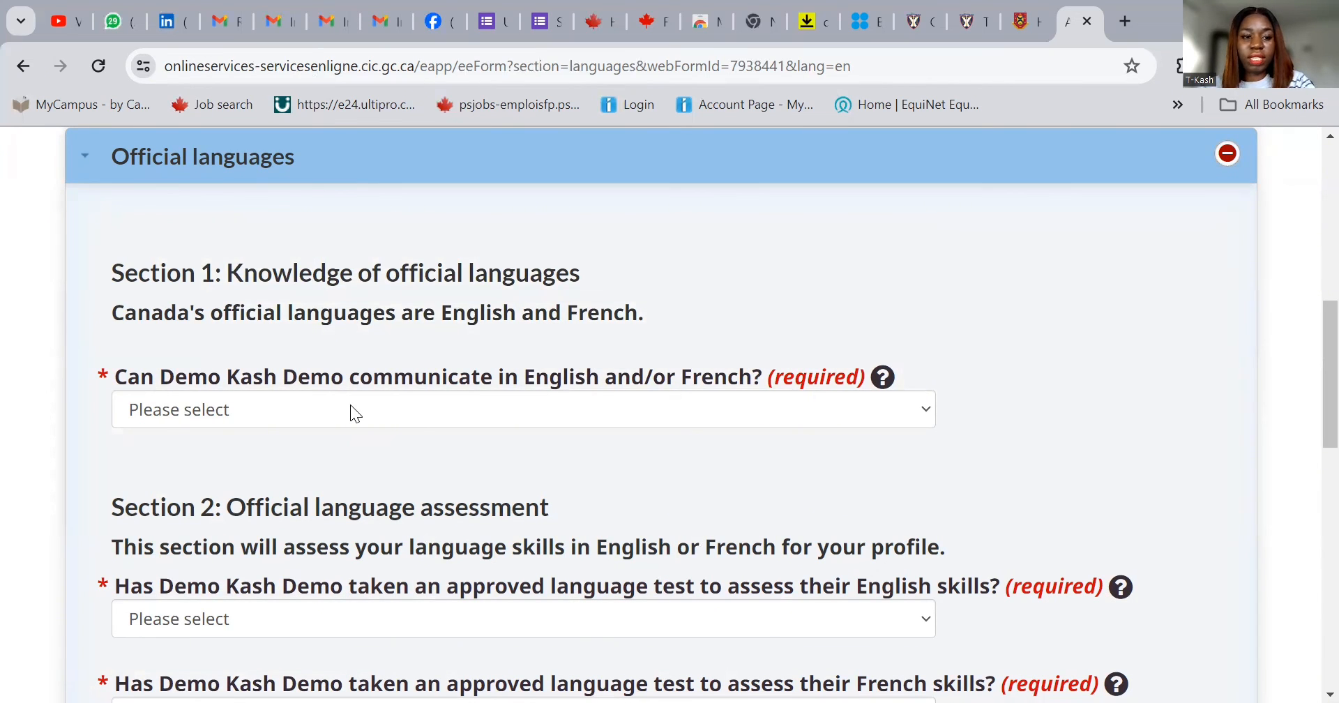
left_click(351, 413)
left_click(343, 466)
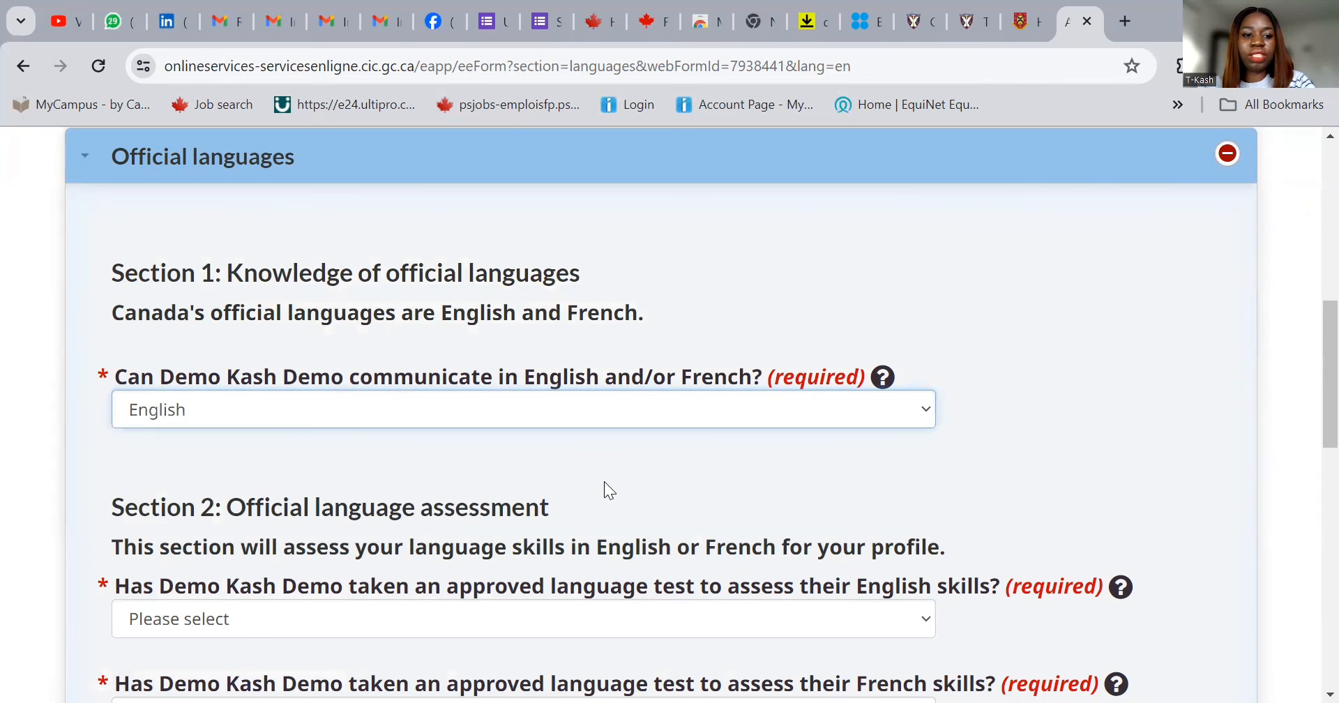
scroll(526, 448, "down", 3)
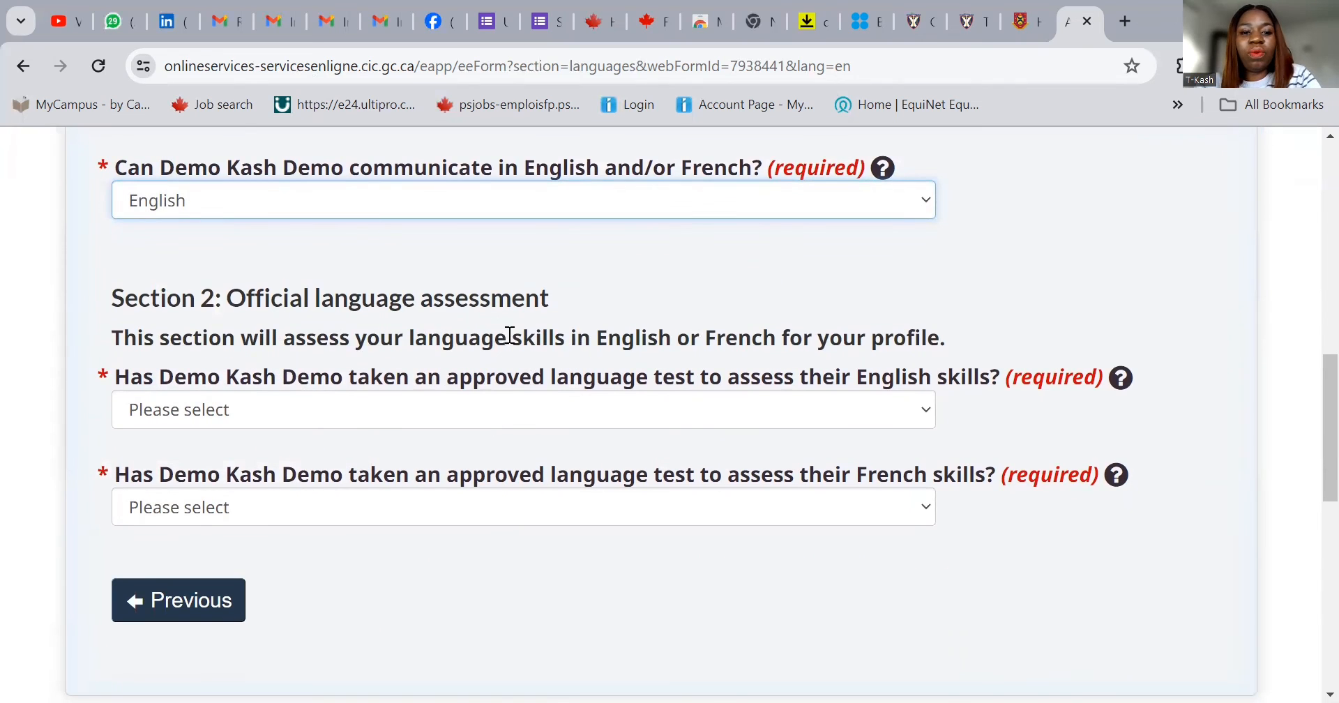
- Record an approved English test taken: IELTS General Training
left_click(501, 410)
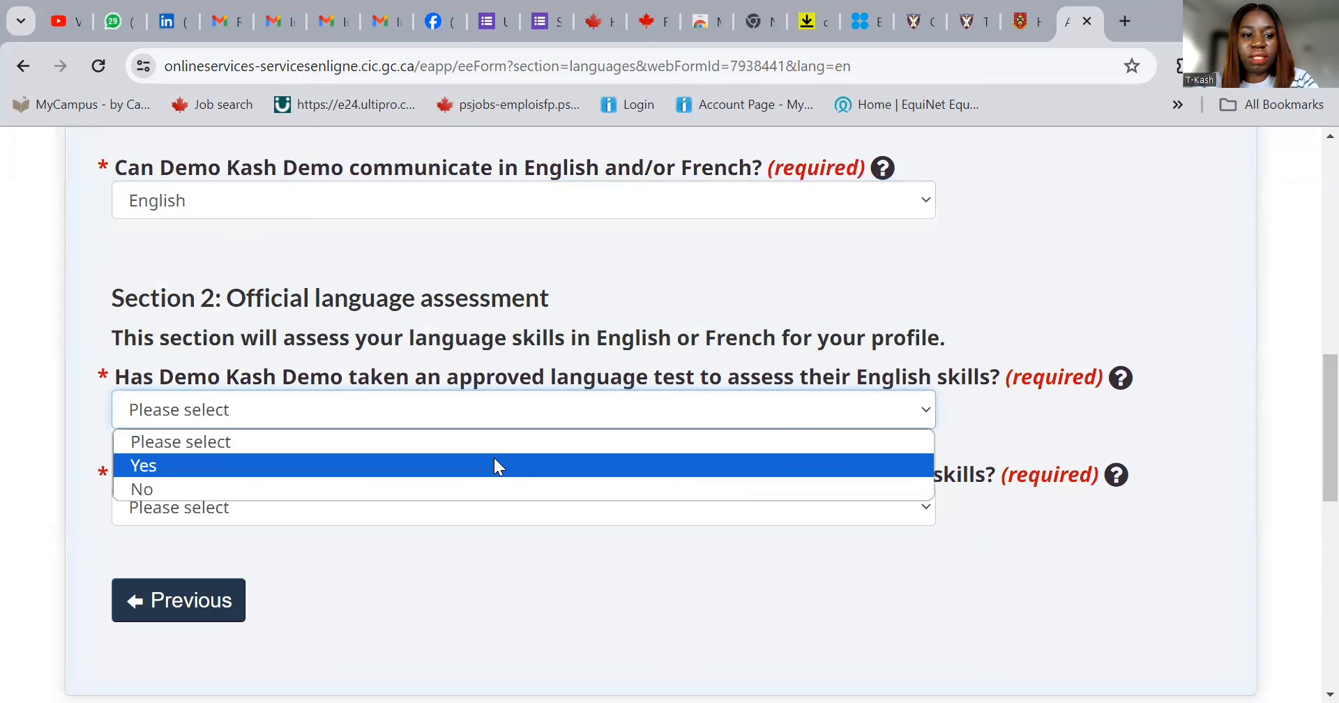
left_click(495, 463)
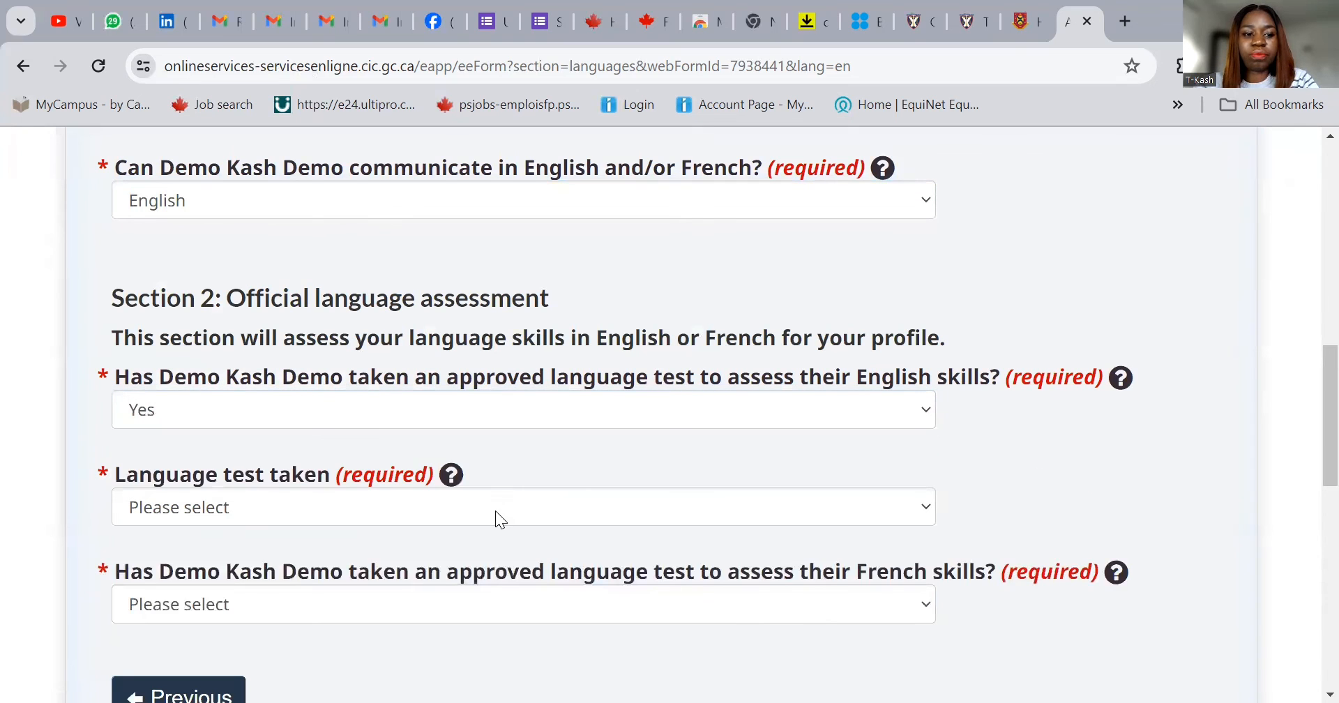
left_click(496, 510)
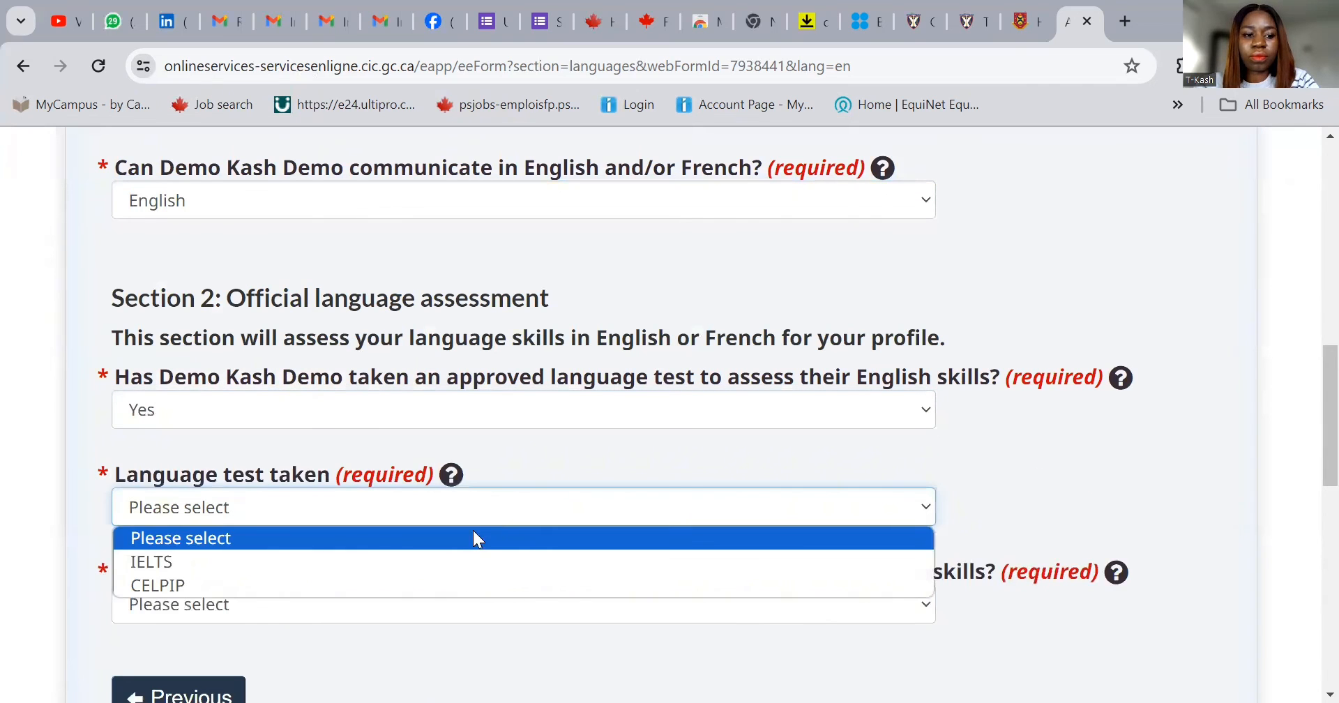
left_click(455, 562)
left_click(426, 605)
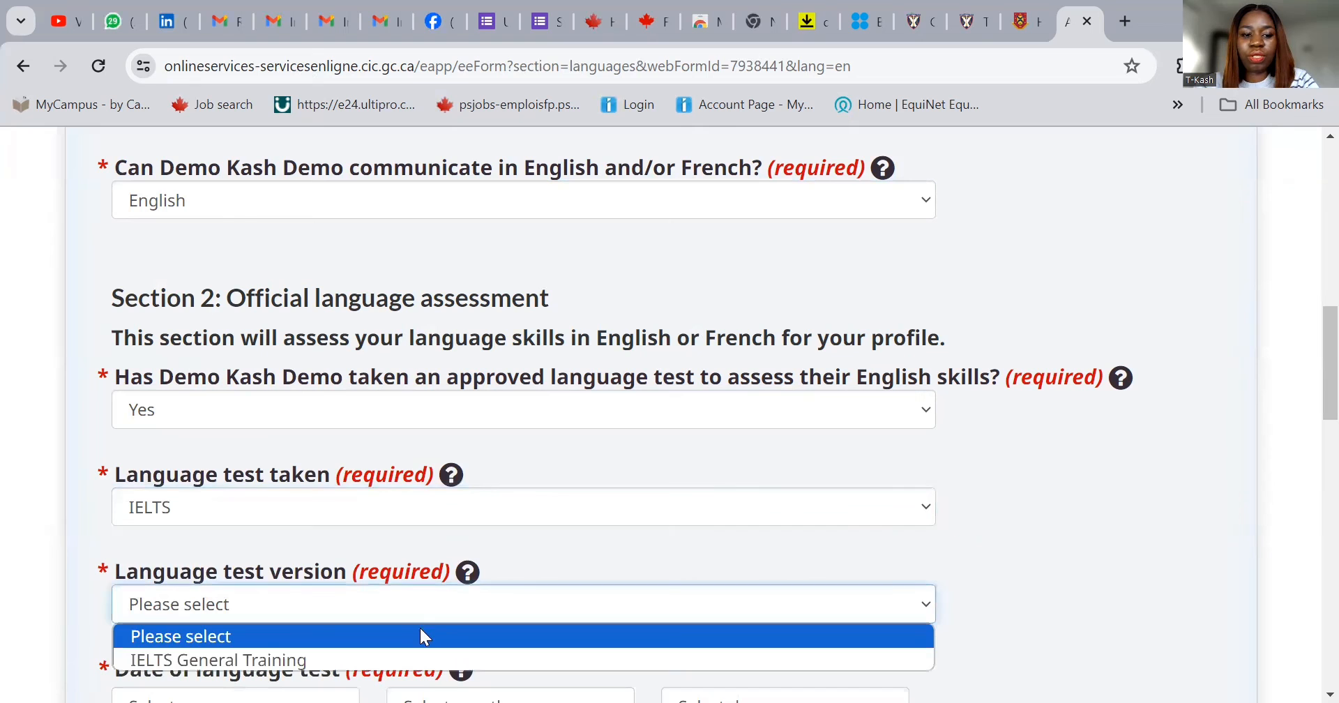
left_click(422, 652)
scroll(508, 467, "down", 5)
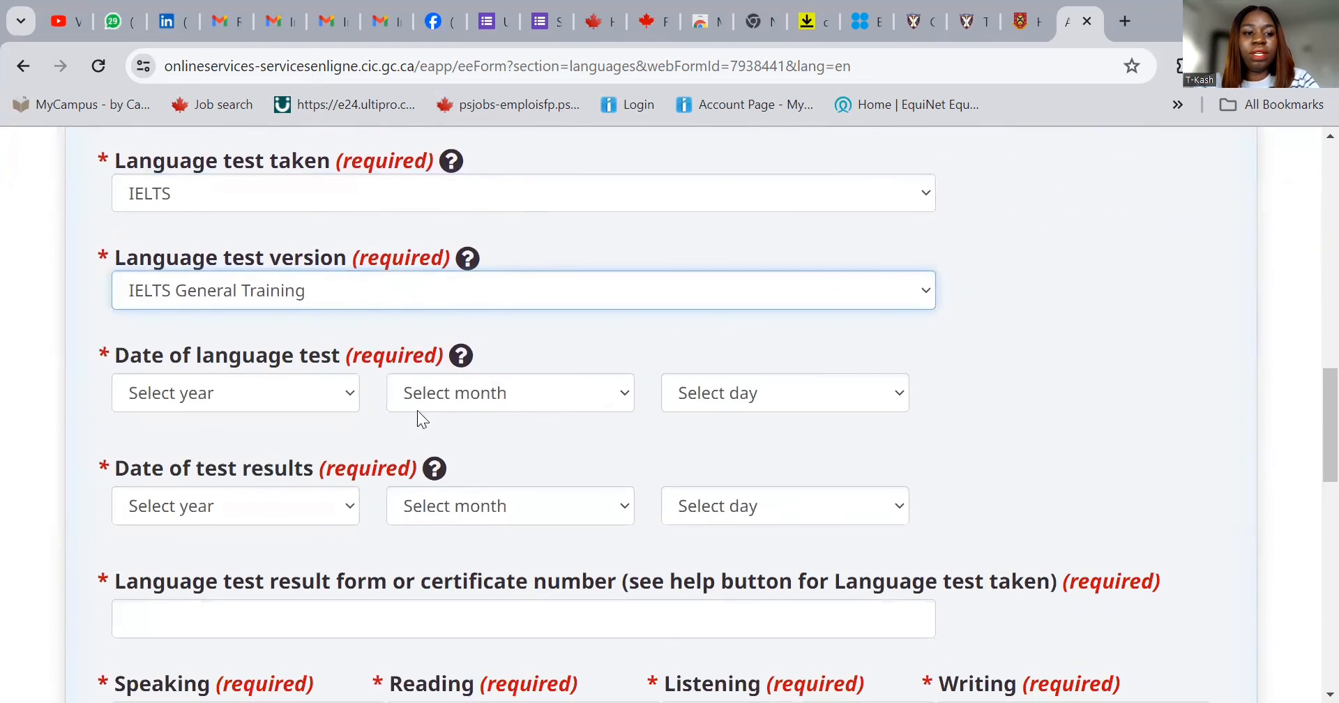
- Set the IELTS test date to December 01, 2023
left_click(285, 392)
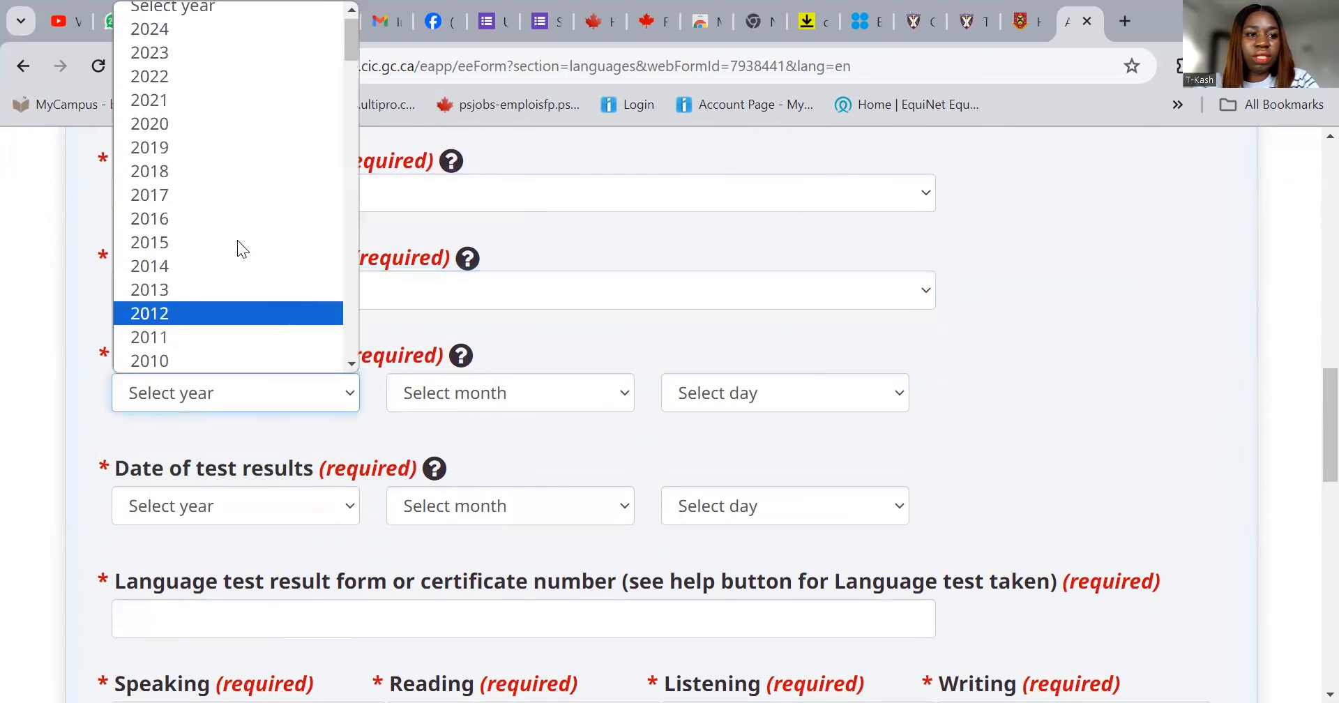
left_click(217, 52)
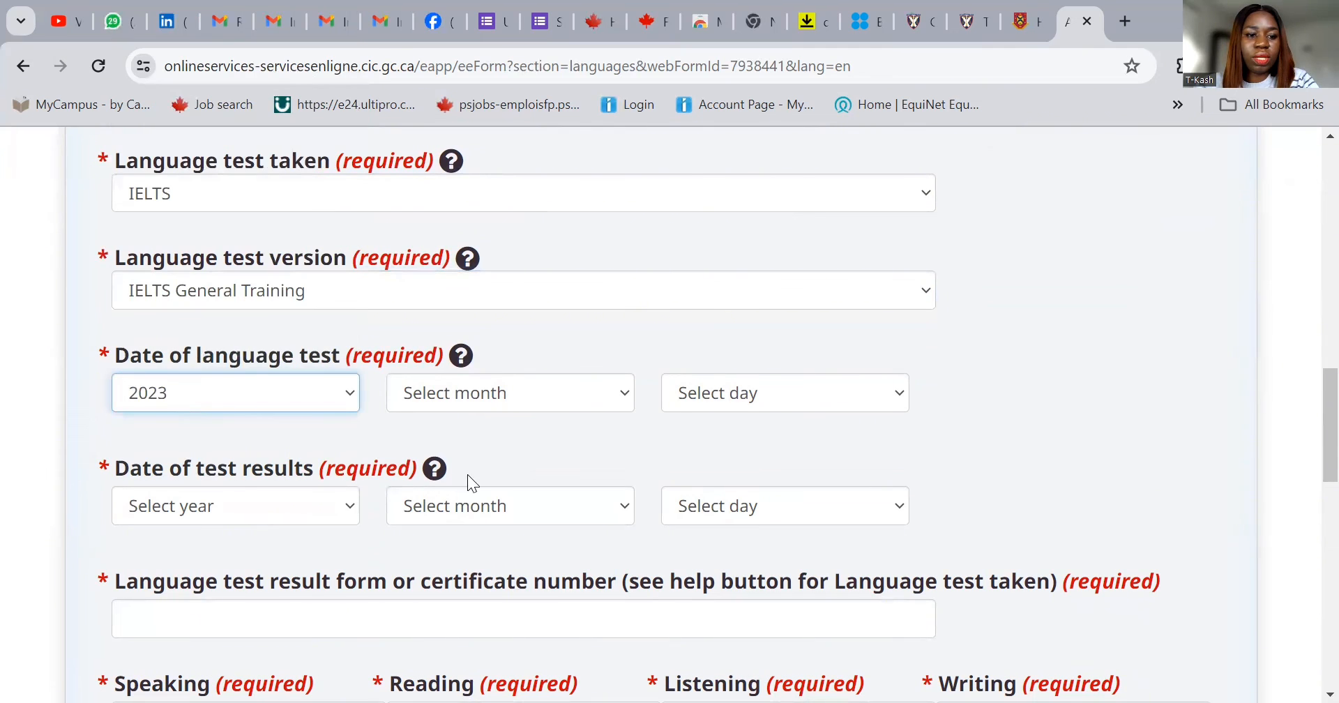
left_click(498, 391)
left_click(466, 362)
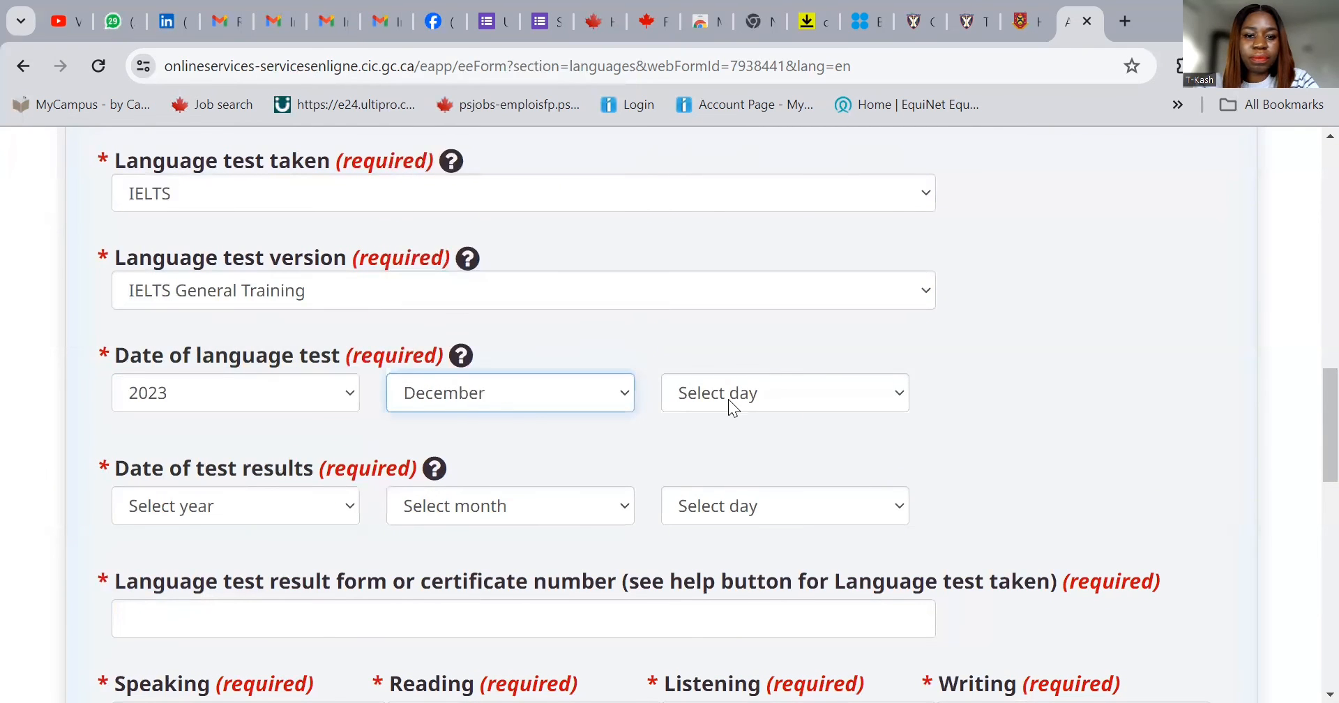
left_click(728, 399)
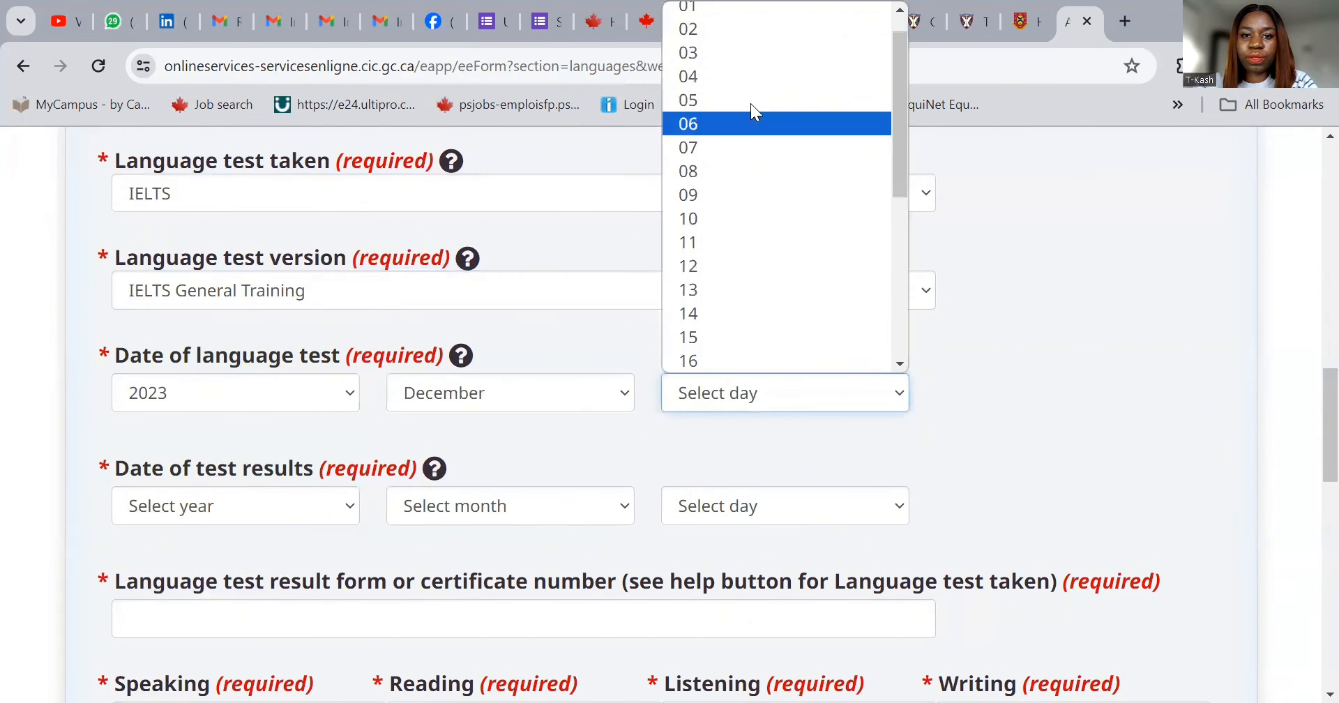
left_click(745, 11)
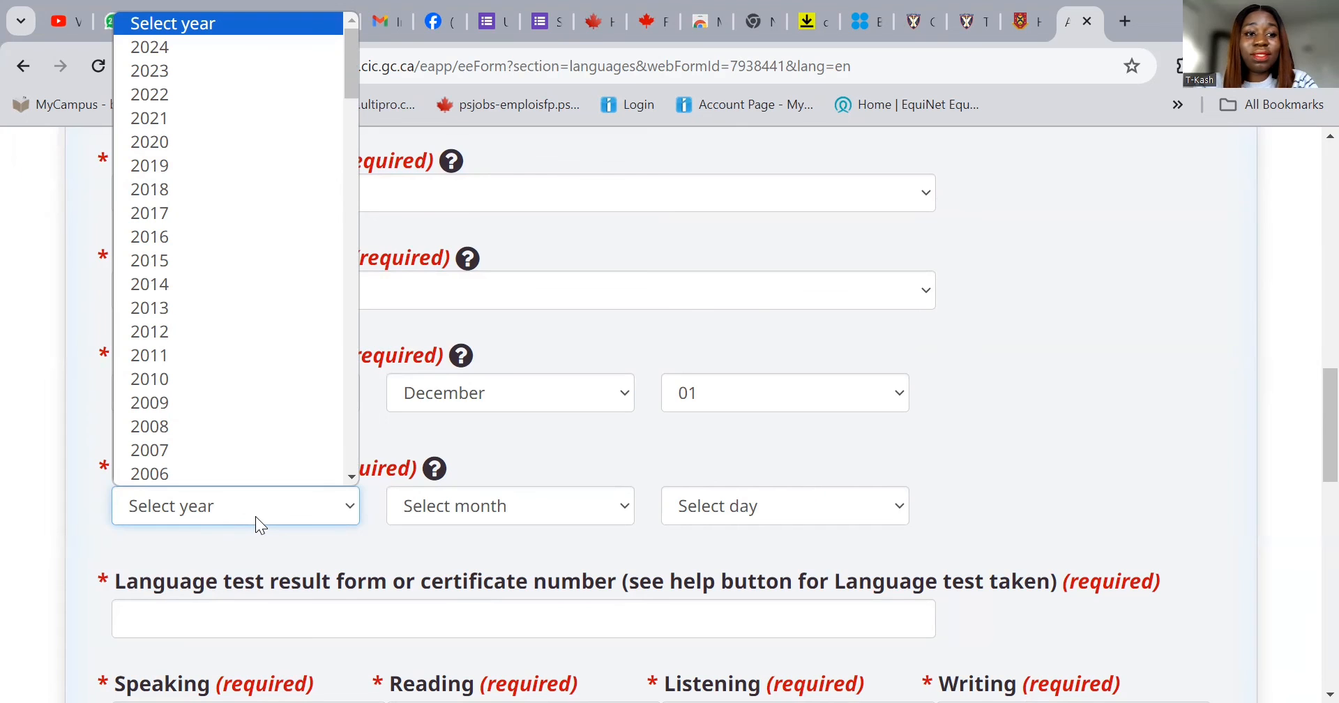
- Set the results date to December 15, 2023 and enter the test certificate number
left_click(264, 31)
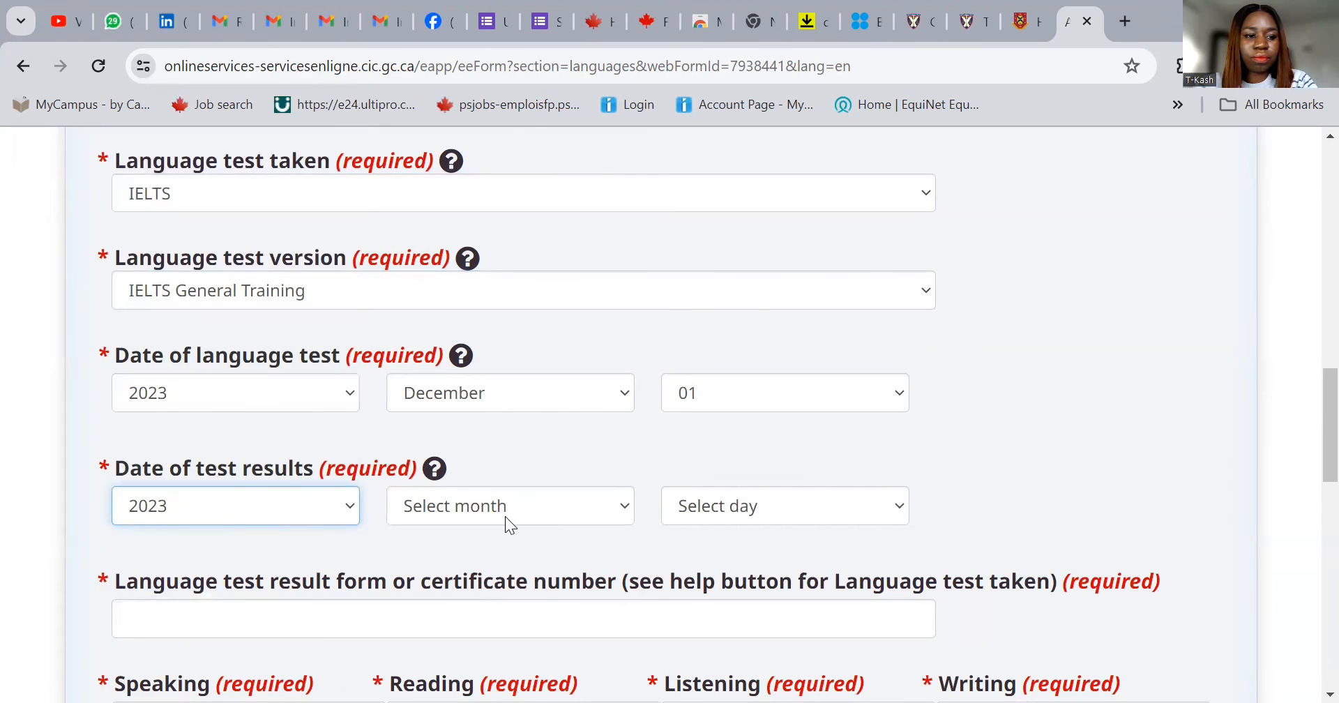
left_click(505, 516)
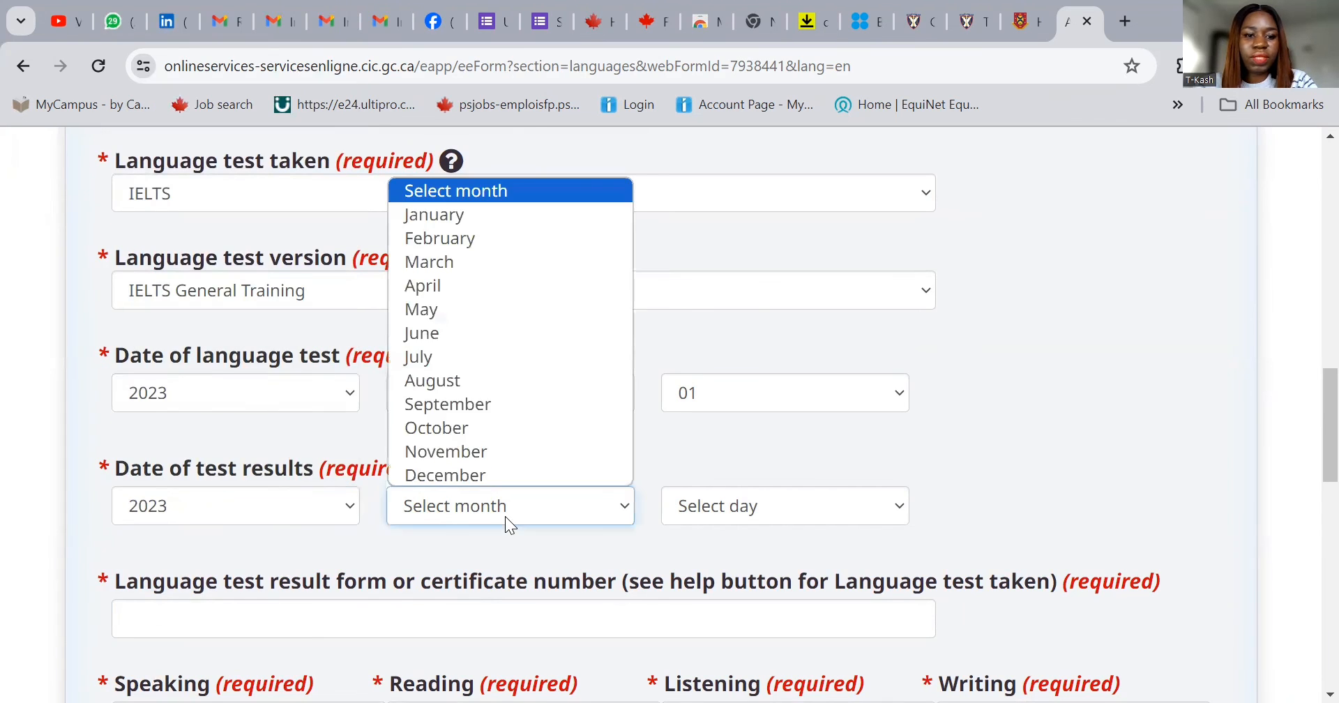
left_click(494, 476)
left_click(725, 506)
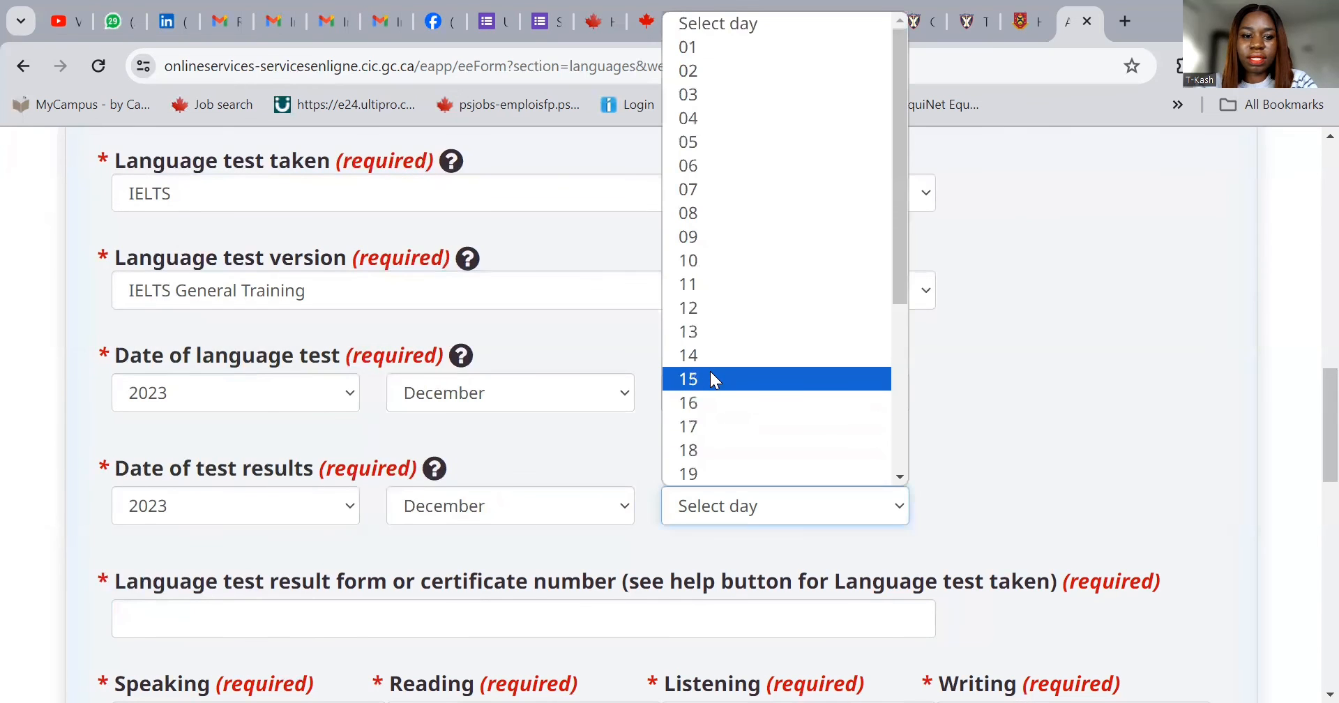
left_click(710, 371)
left_click(414, 618)
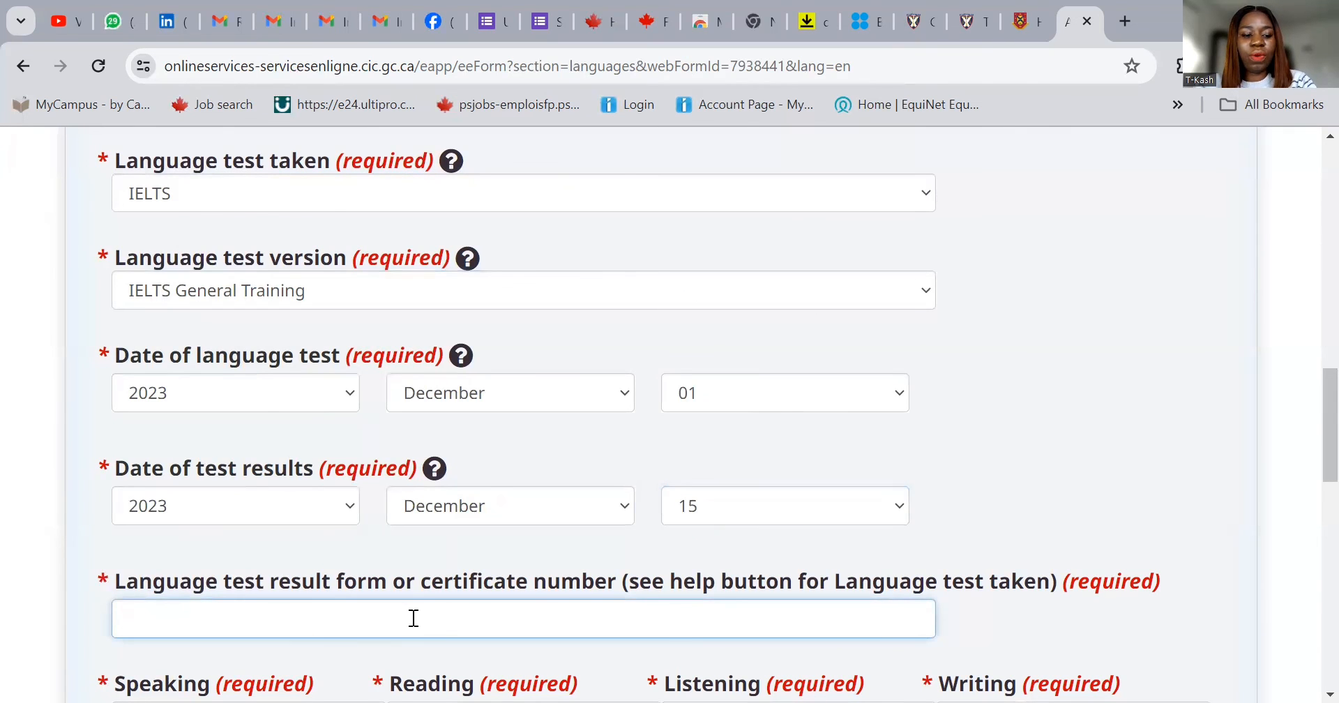
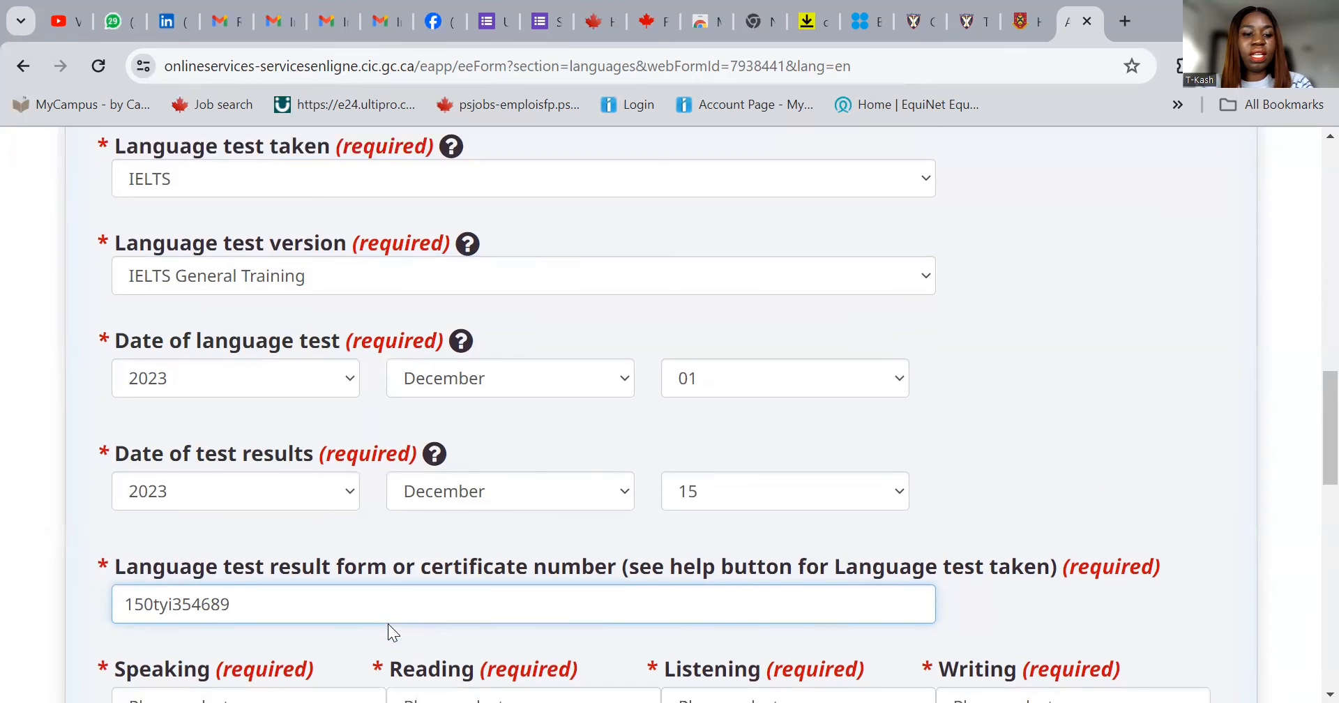
scroll(388, 624, "down", 3)
- Enter IELTS scores: Speaking 7, Reading 7, Listening 8, Writing 7
left_click(317, 516)
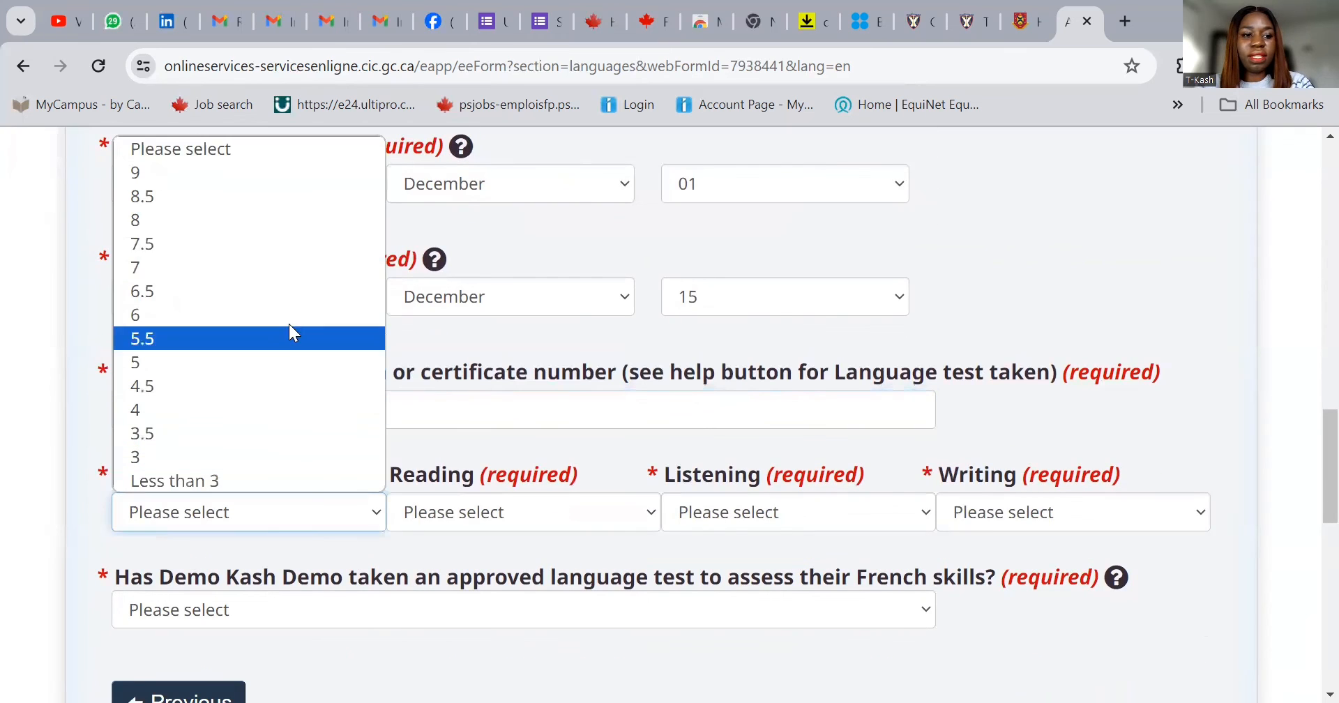
left_click(293, 266)
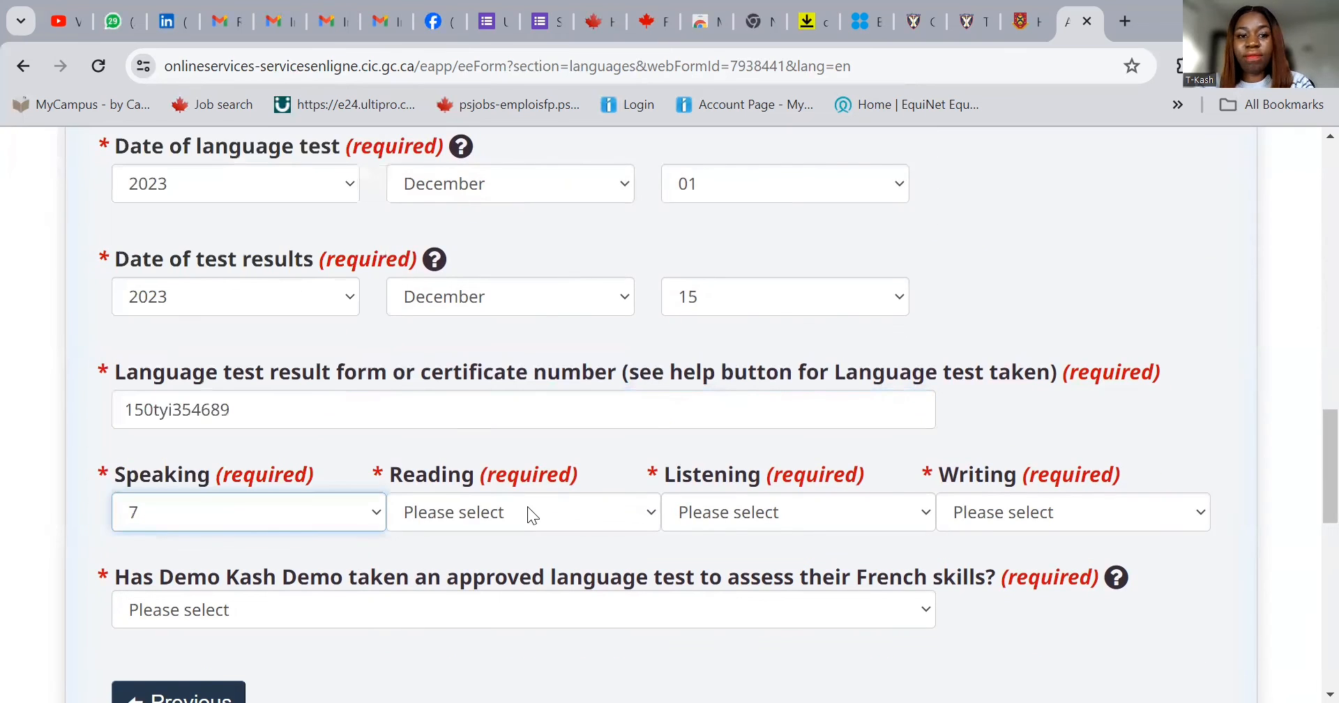
left_click(528, 508)
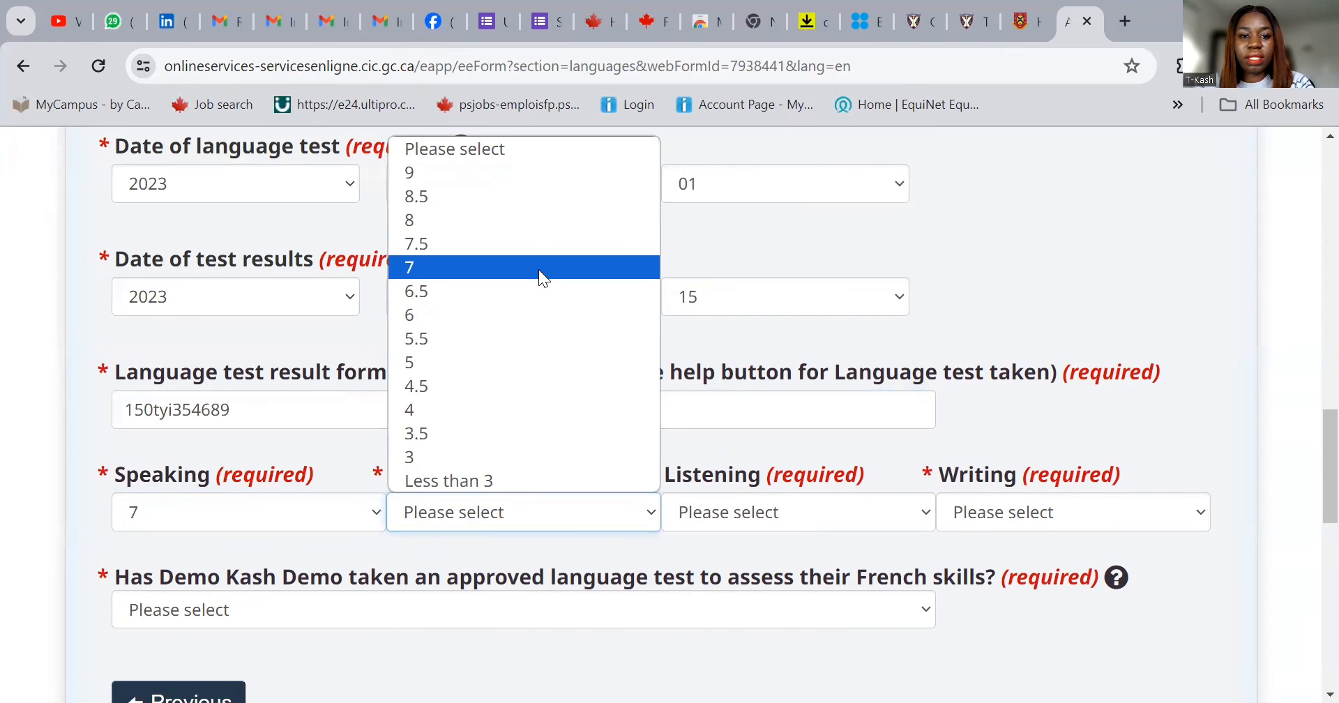
left_click(538, 269)
left_click(745, 516)
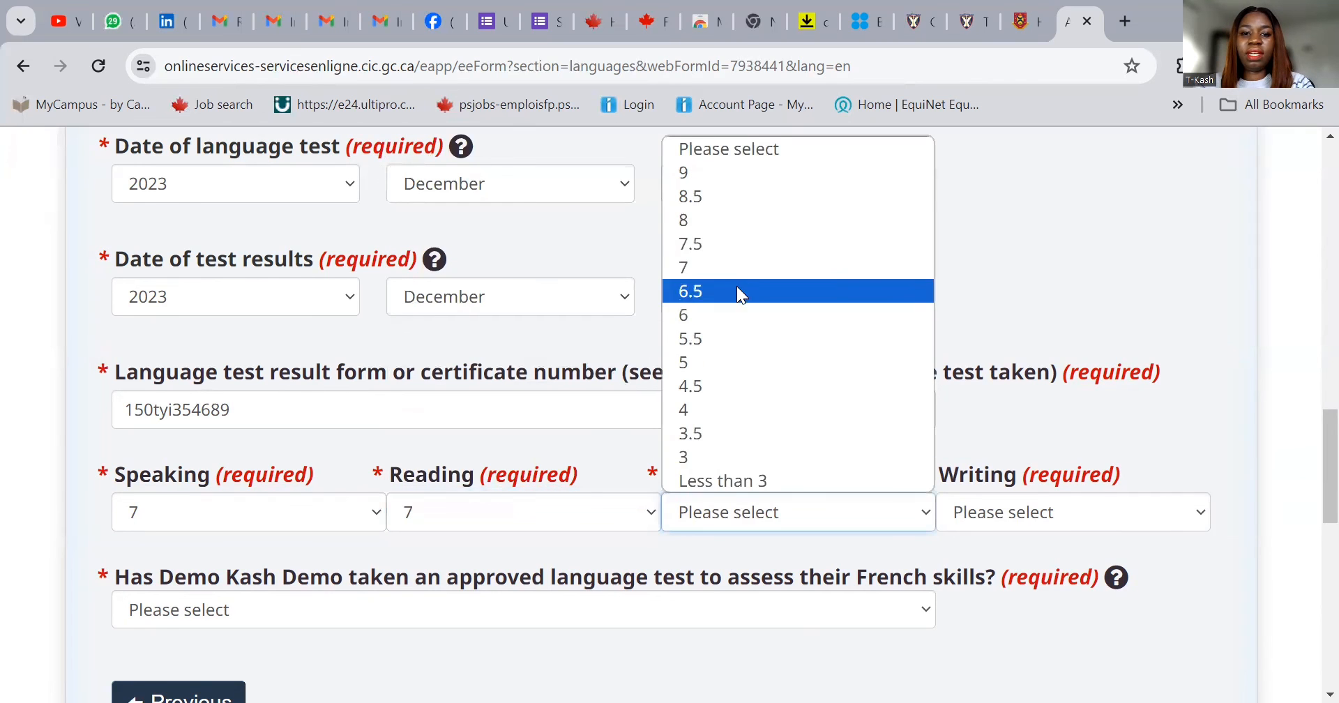
left_click(731, 219)
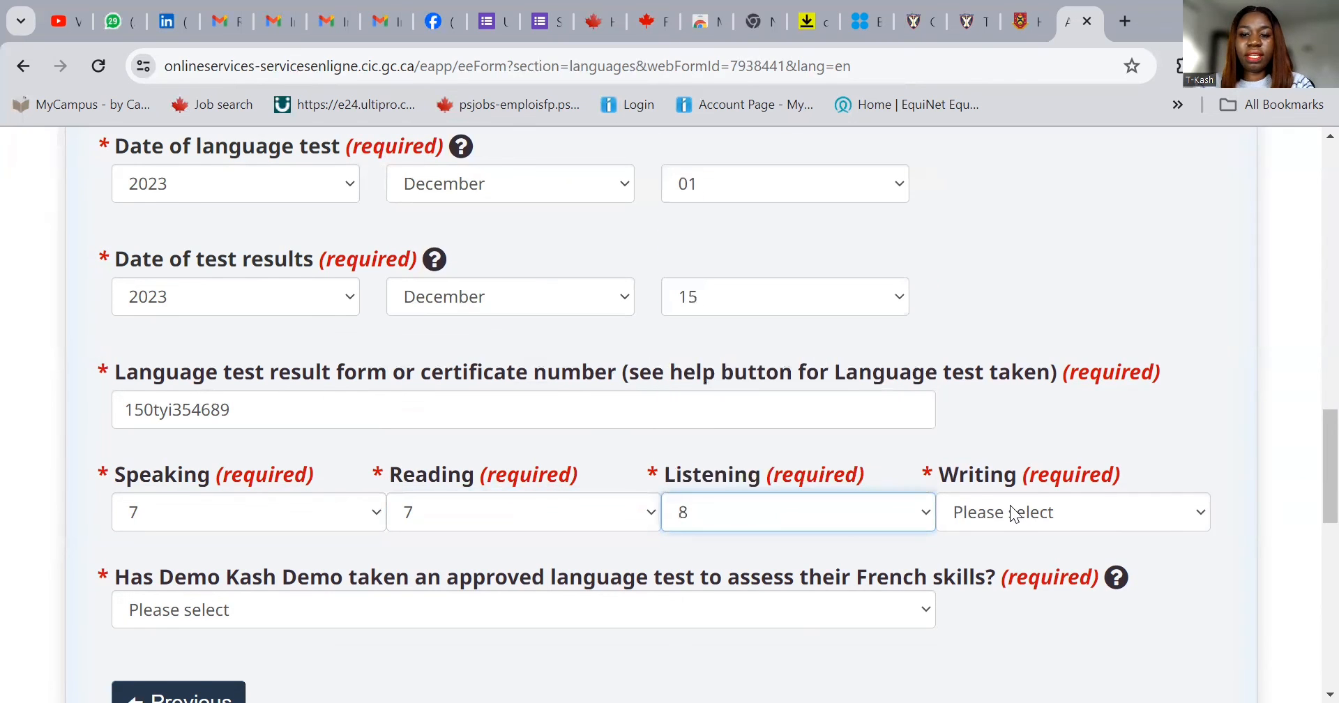
left_click(1013, 514)
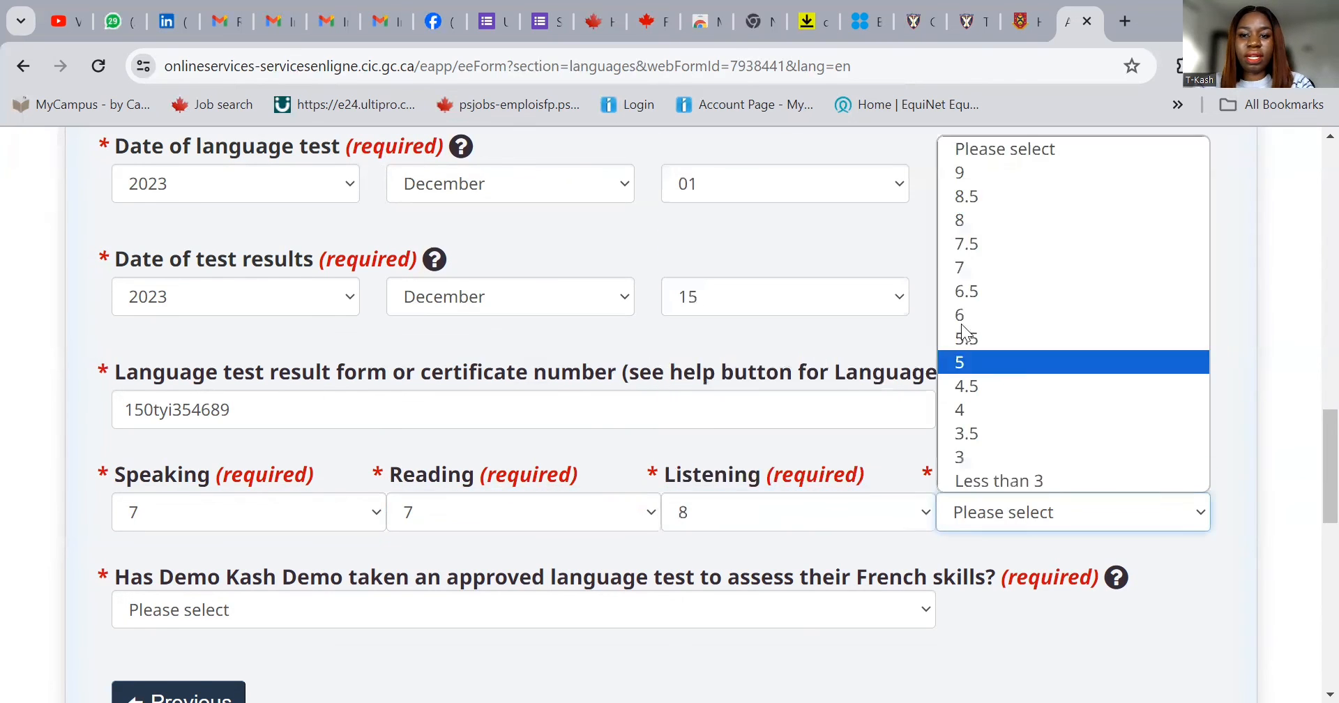
left_click(964, 269)
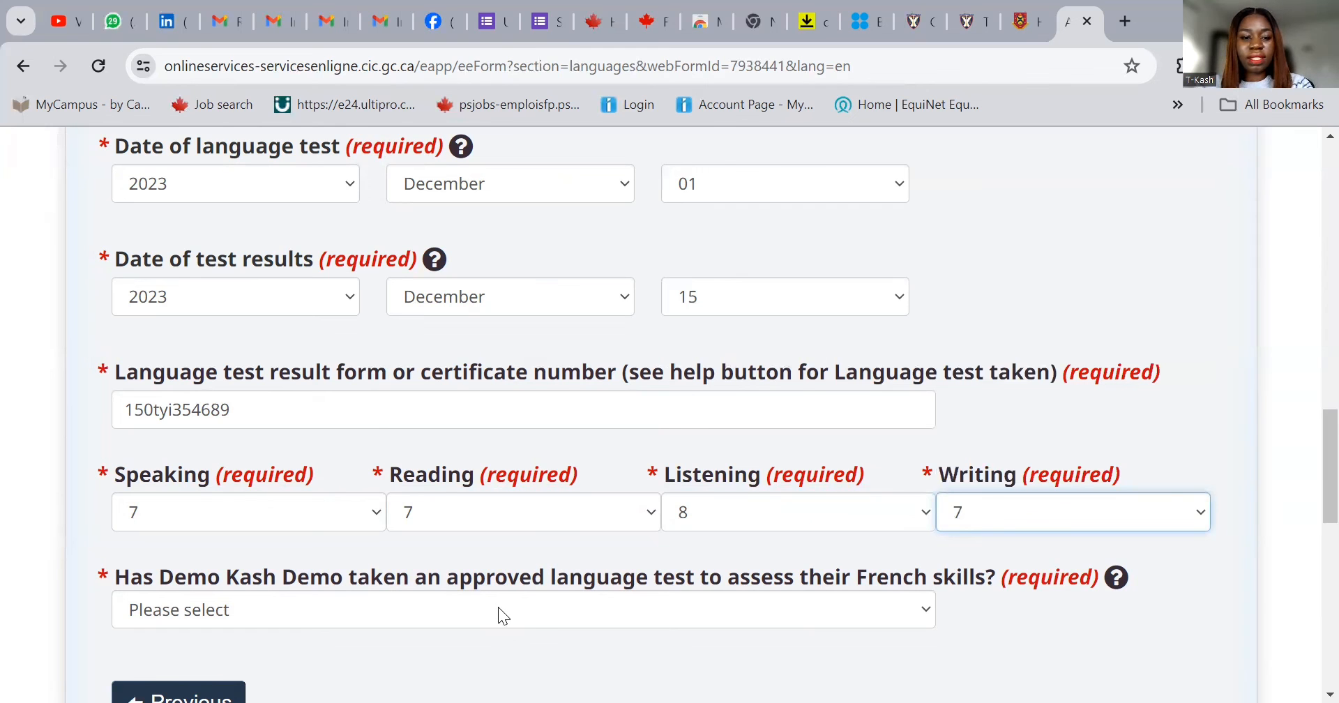
- Answer No to having taken an approved French language test
left_click(498, 617)
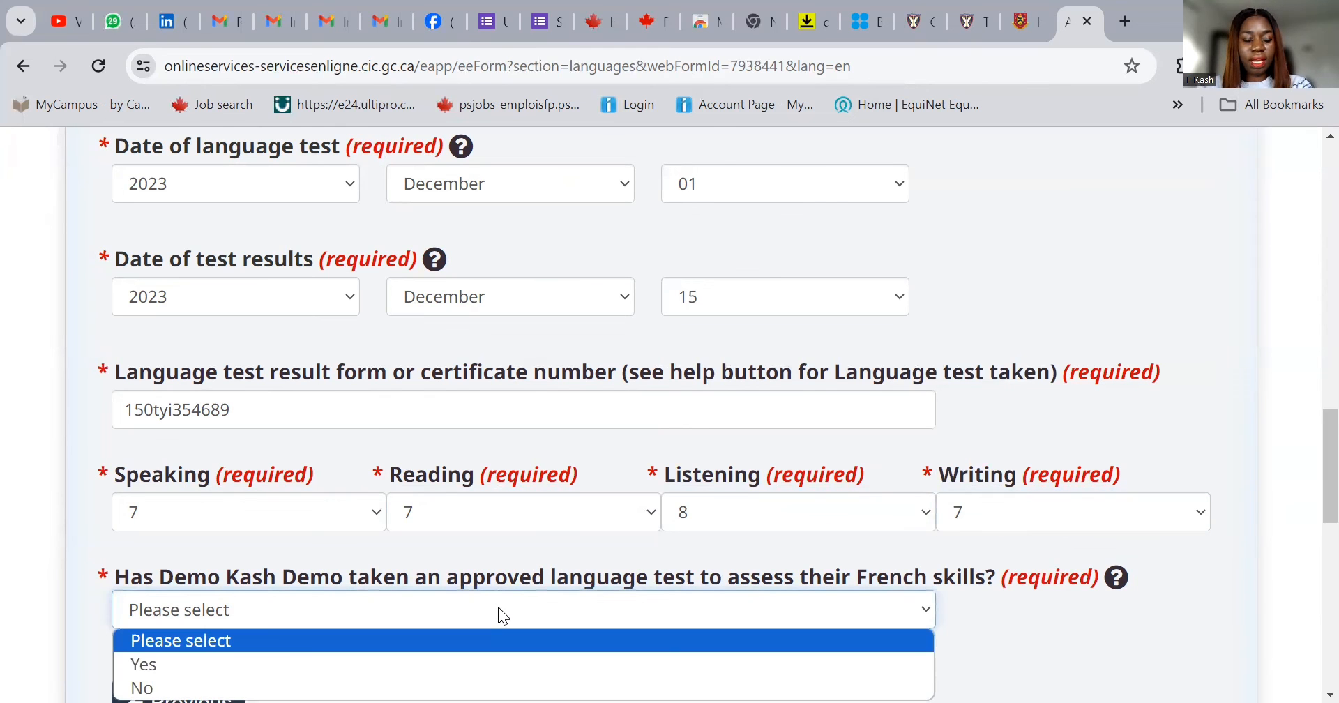
left_click(480, 671)
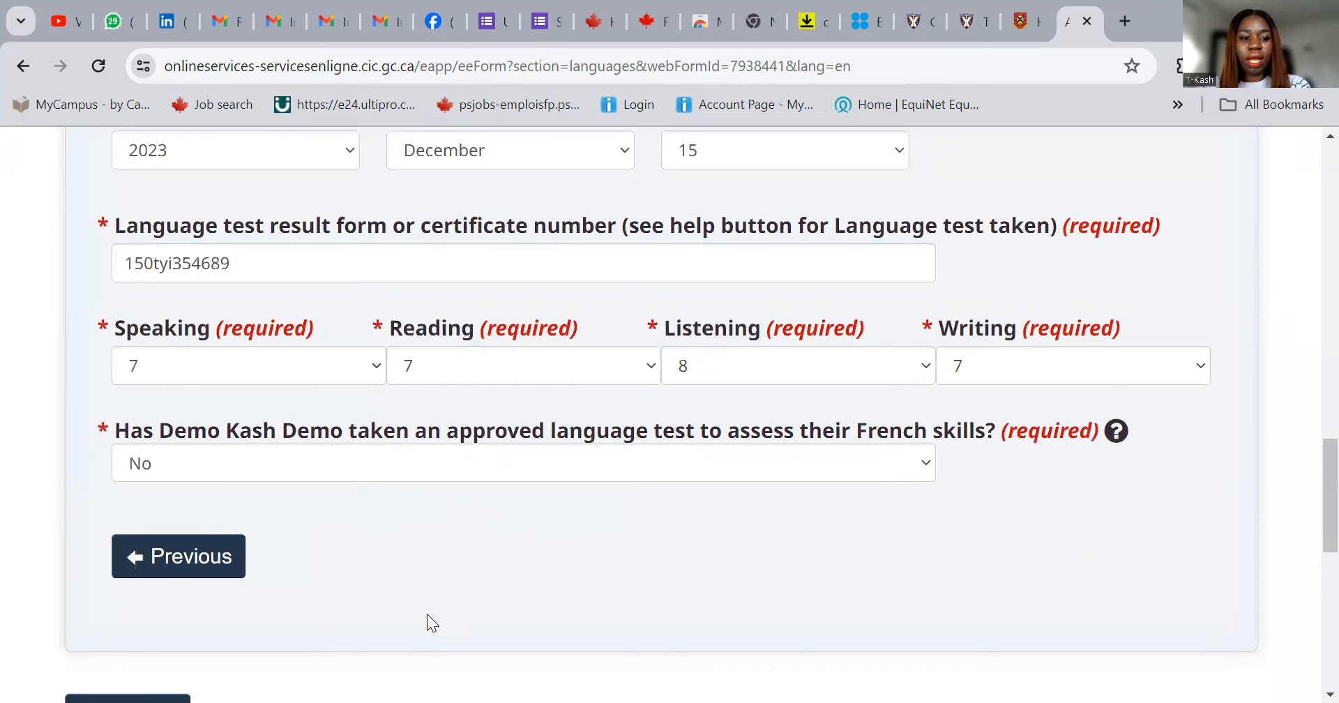
scroll(427, 614, "down", 2)
- Save the language form and start the spouse's Work history form
left_click(170, 551)
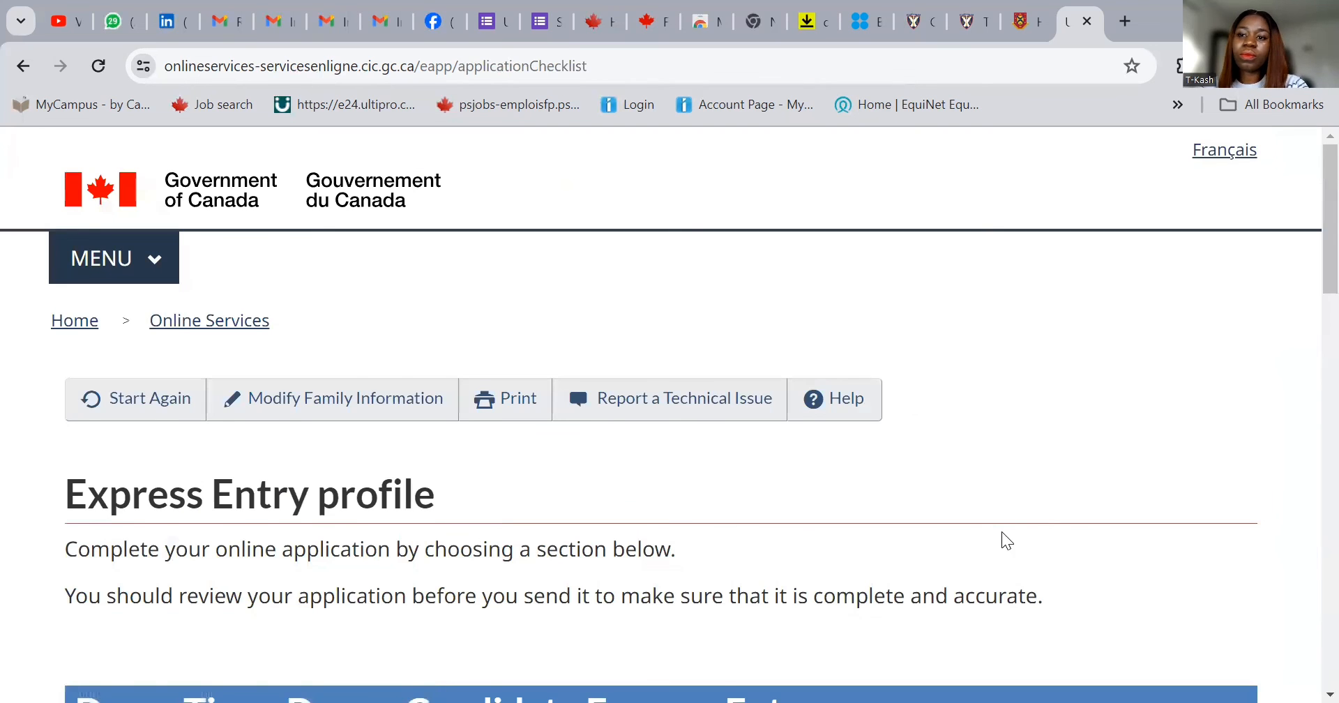
scroll(1001, 532, "down", 10)
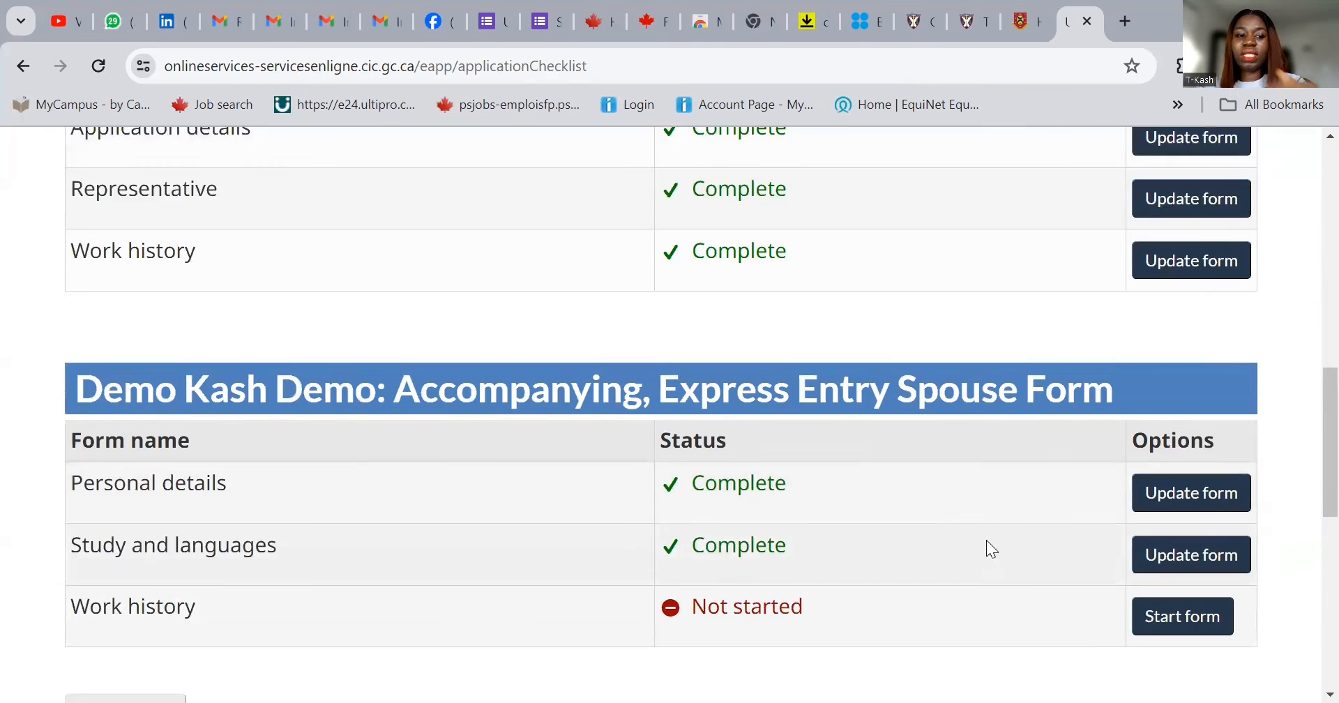
scroll(991, 549, "down", 1)
left_click(1205, 551)
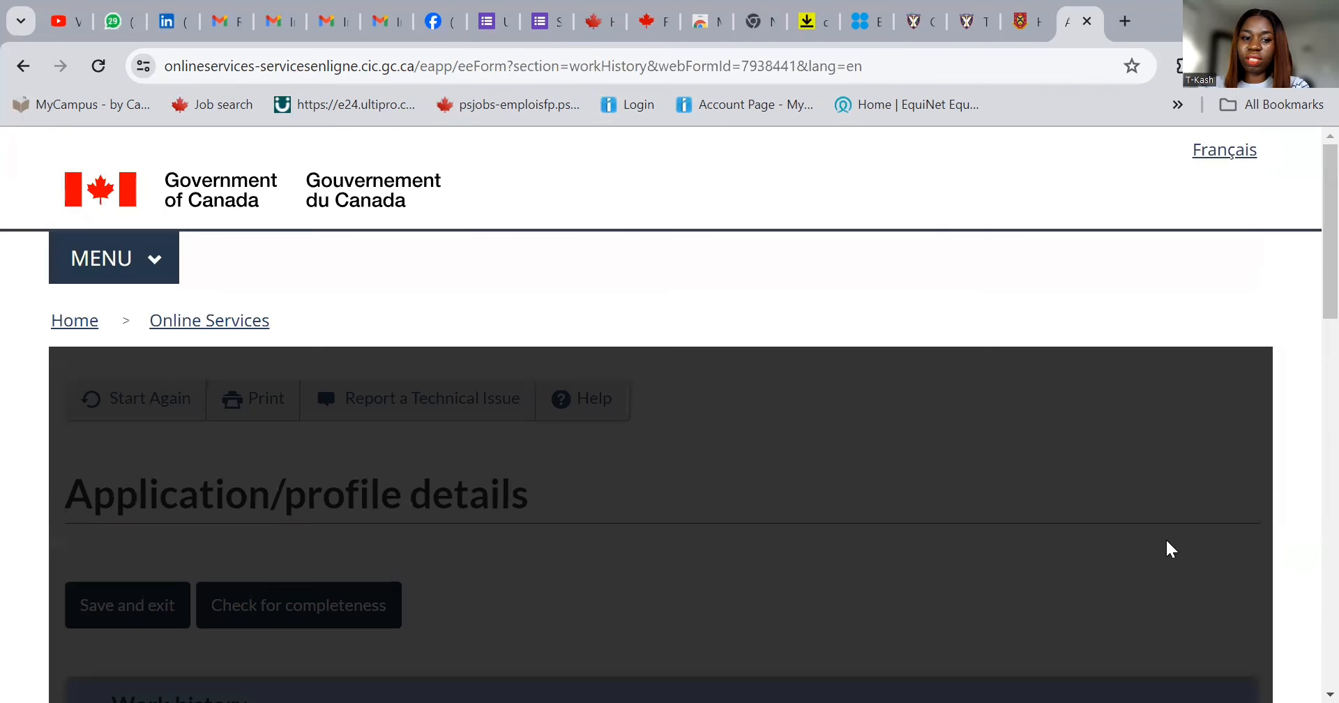
- Answer No to having any work history and save and exit the form
scroll(935, 516, "down", 4)
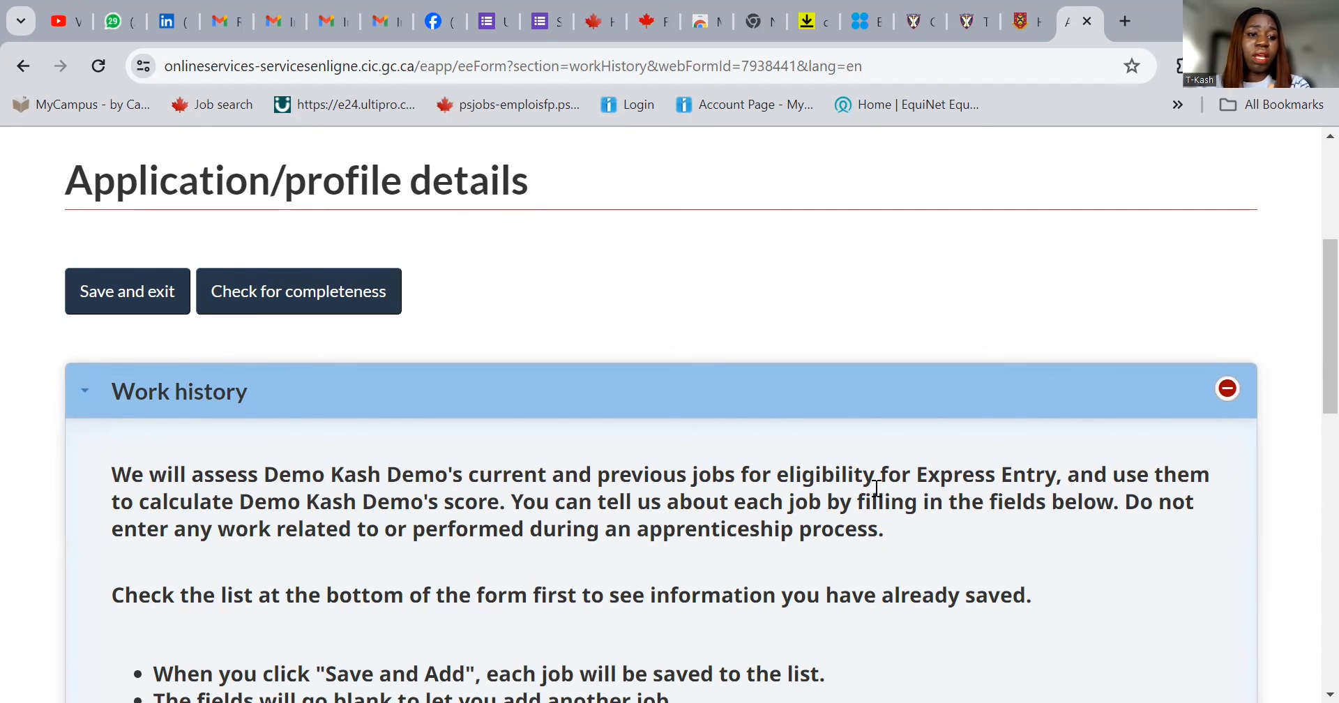
scroll(766, 526, "down", 3)
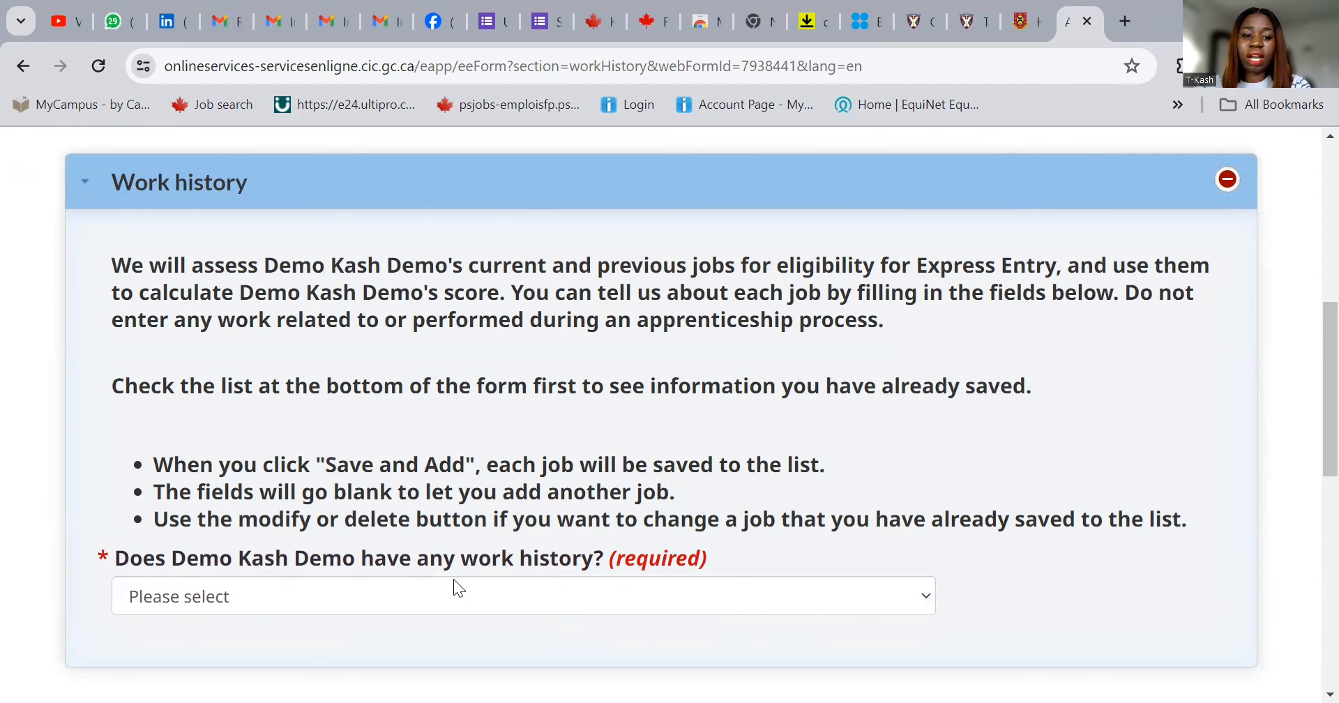
left_click(455, 605)
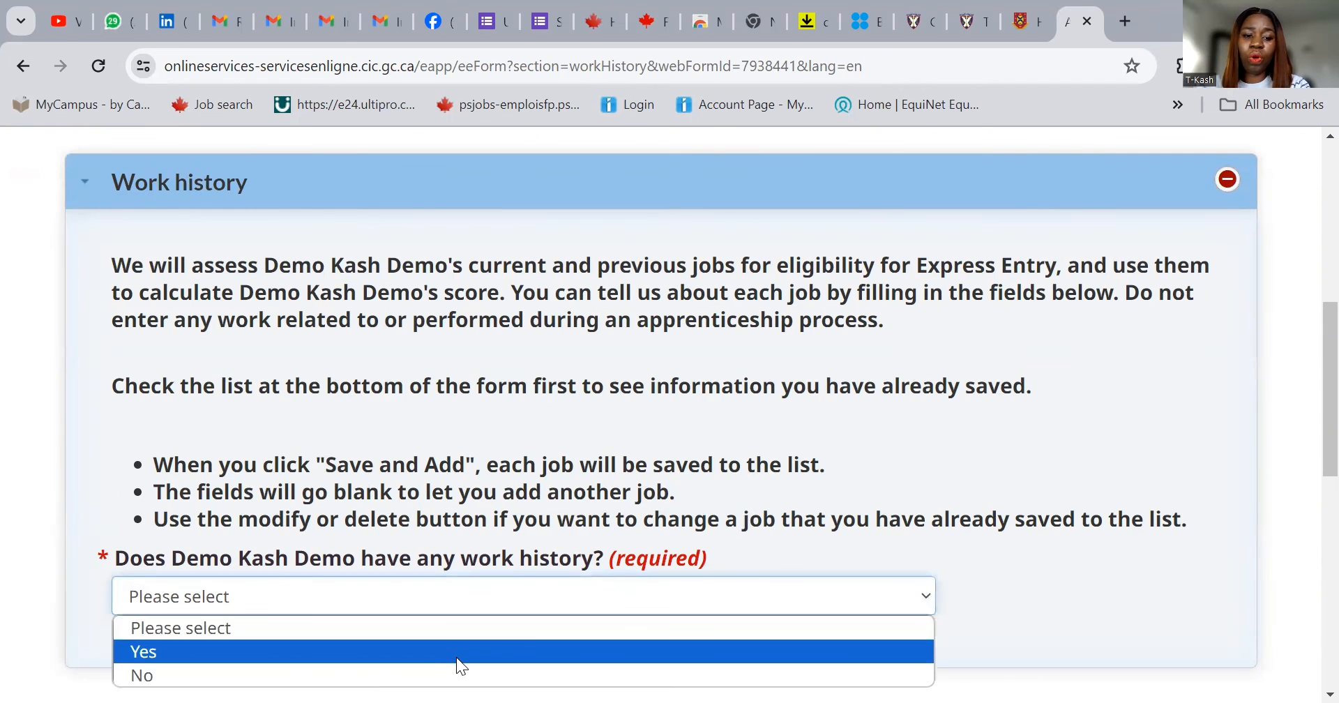
left_click(458, 675)
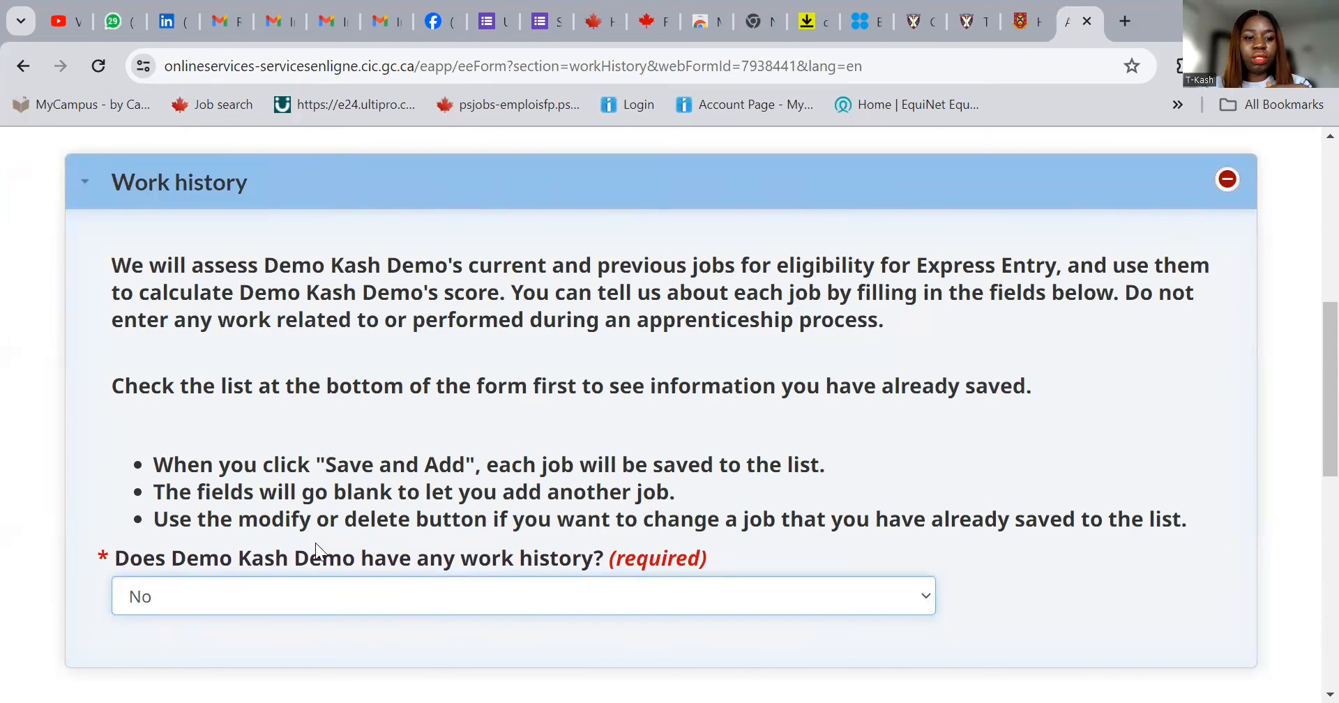
scroll(620, 530, "down", 3)
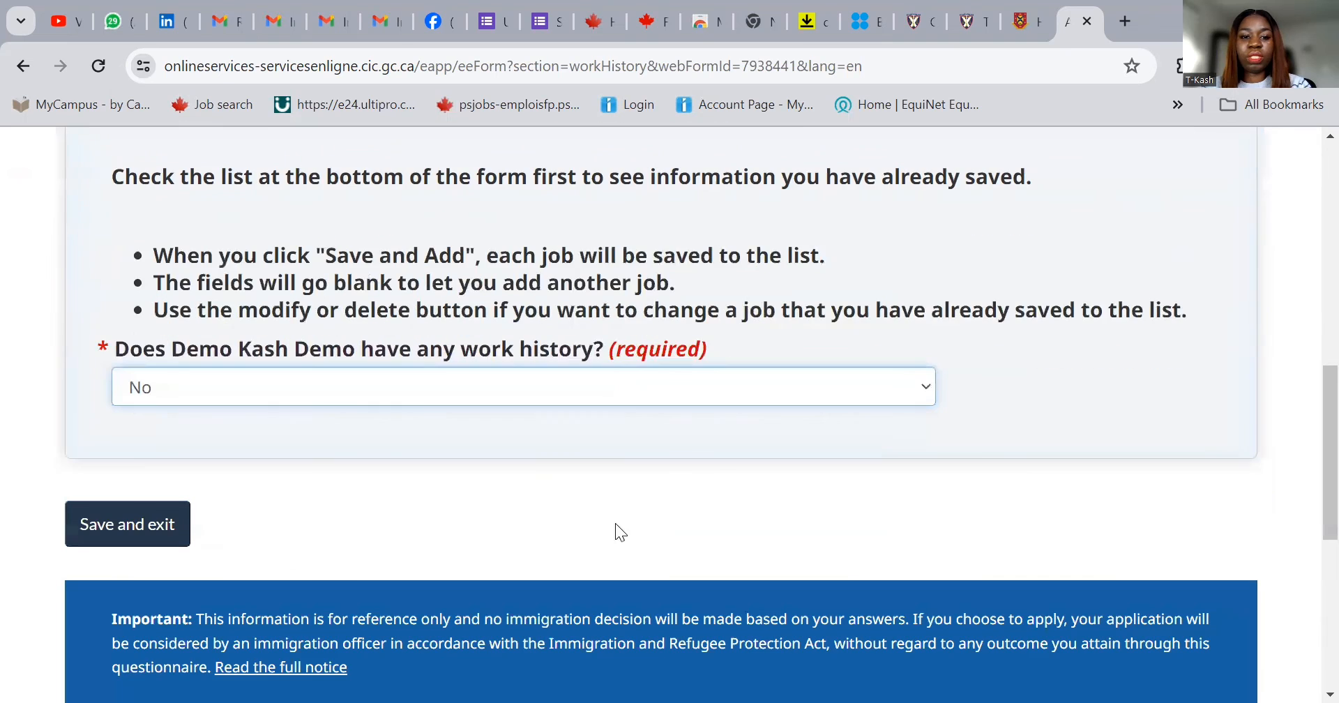
left_click(149, 537)
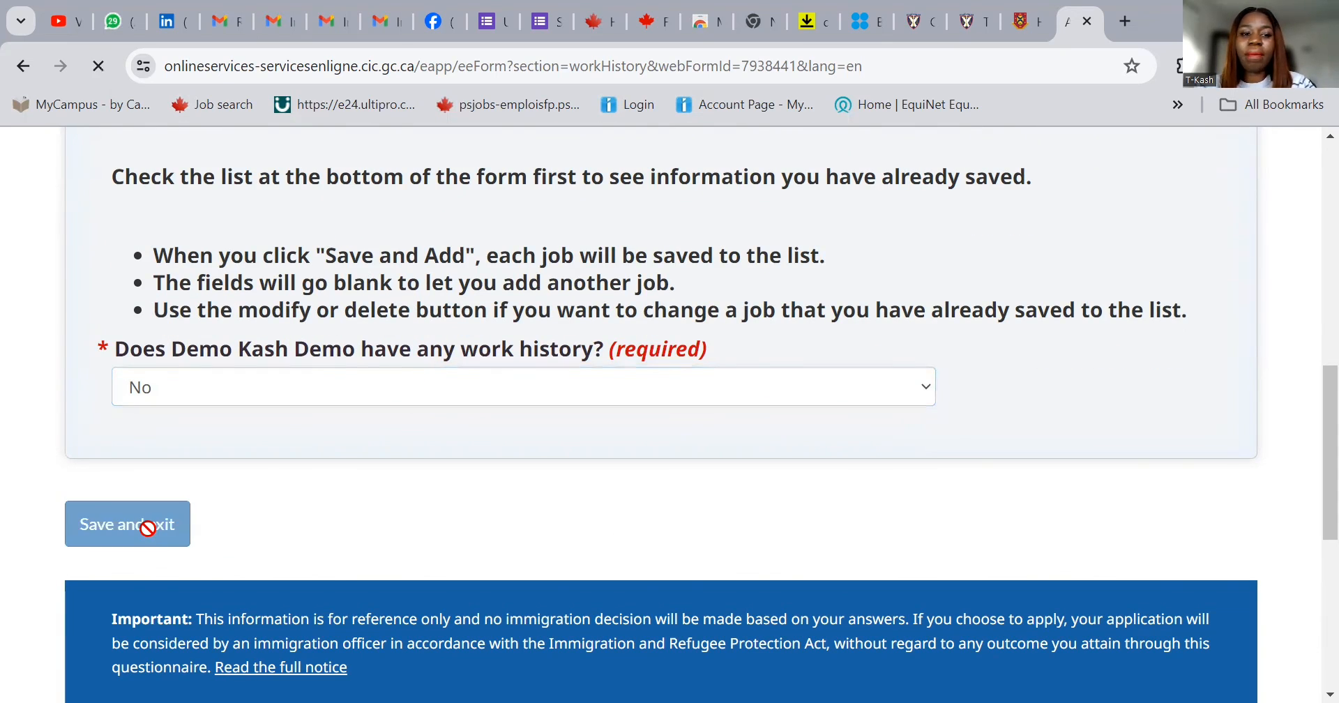
- Confirm every checklist form shows Complete, then continue to the declaration page
scroll(767, 488, "down", 4)
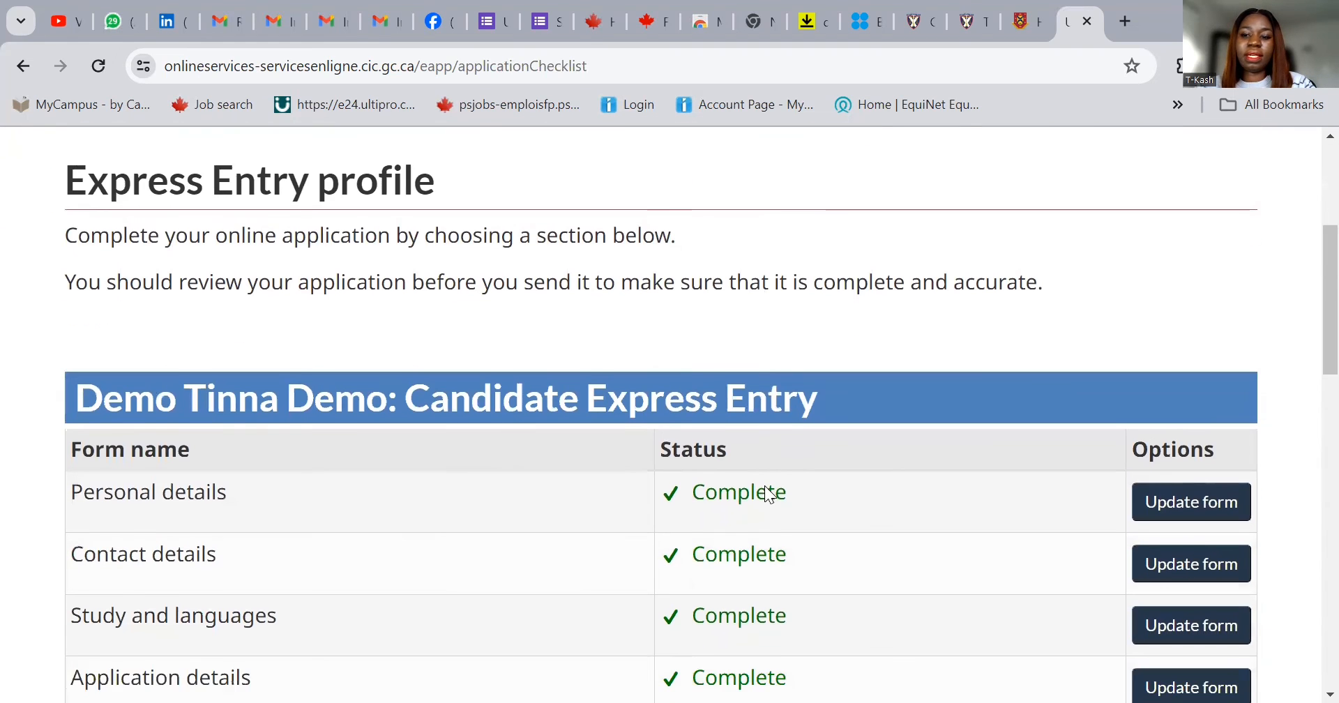
scroll(1119, 531, "down", 4)
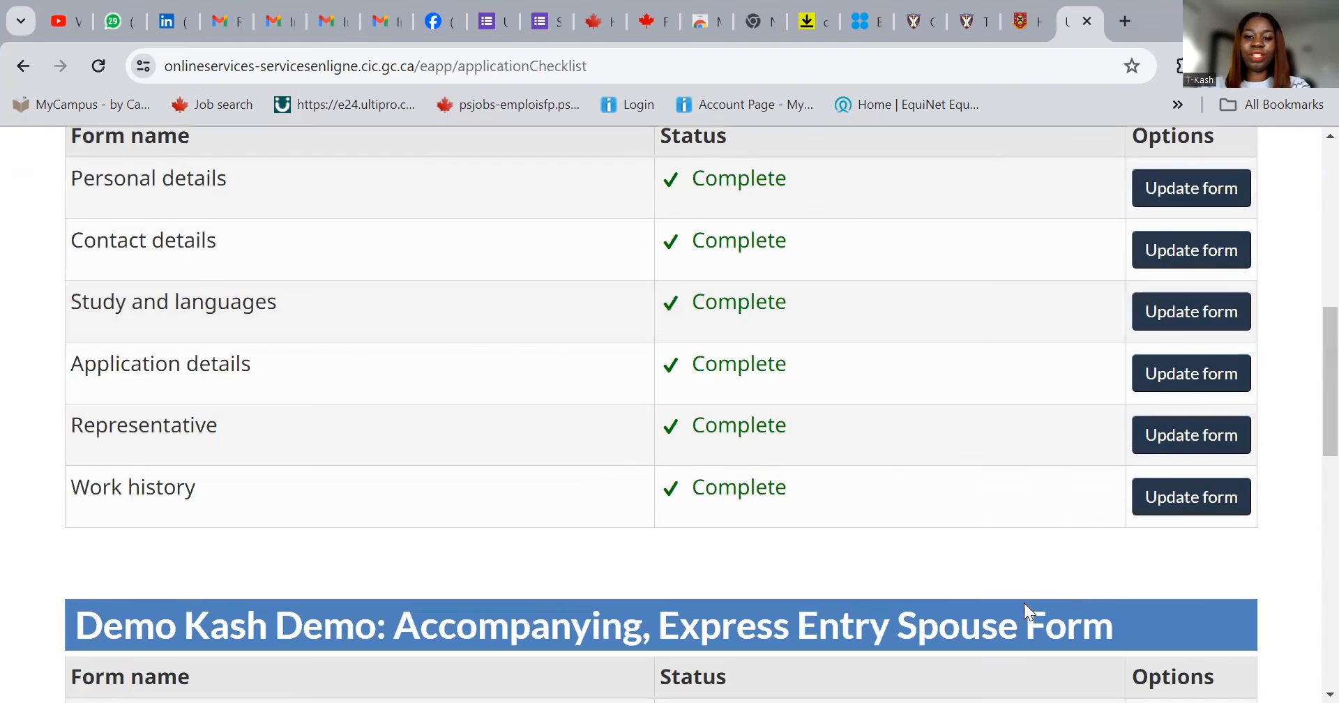
scroll(835, 576, "down", 4)
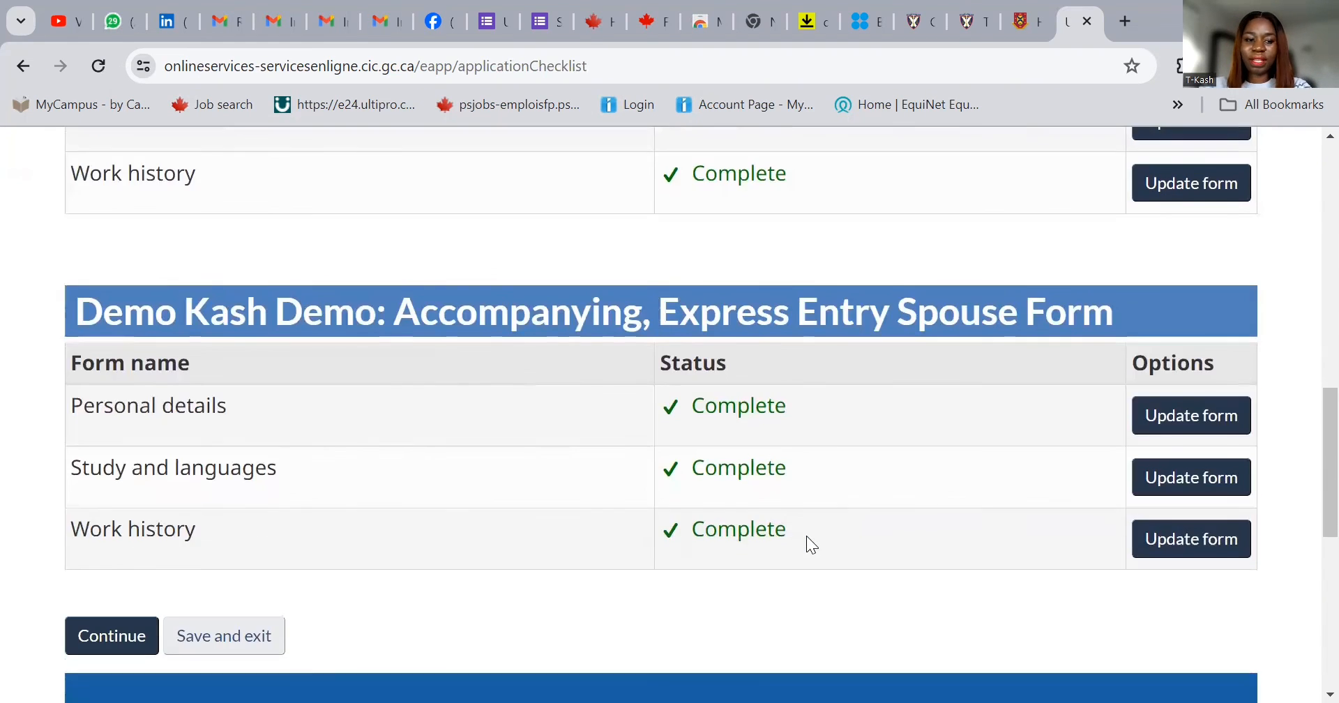
left_click(104, 636)
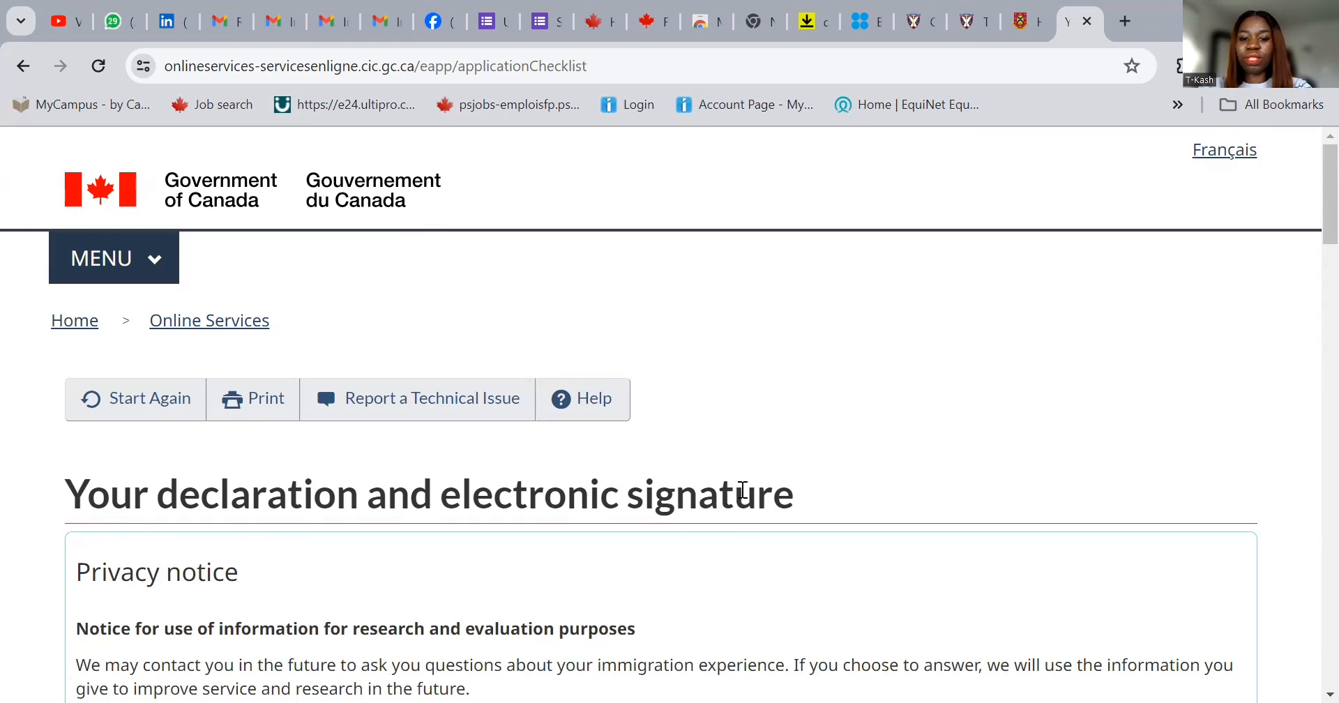
- Read through the declaration and select I agree
scroll(742, 488, "down", 1)
scroll(741, 485, "down", 1)
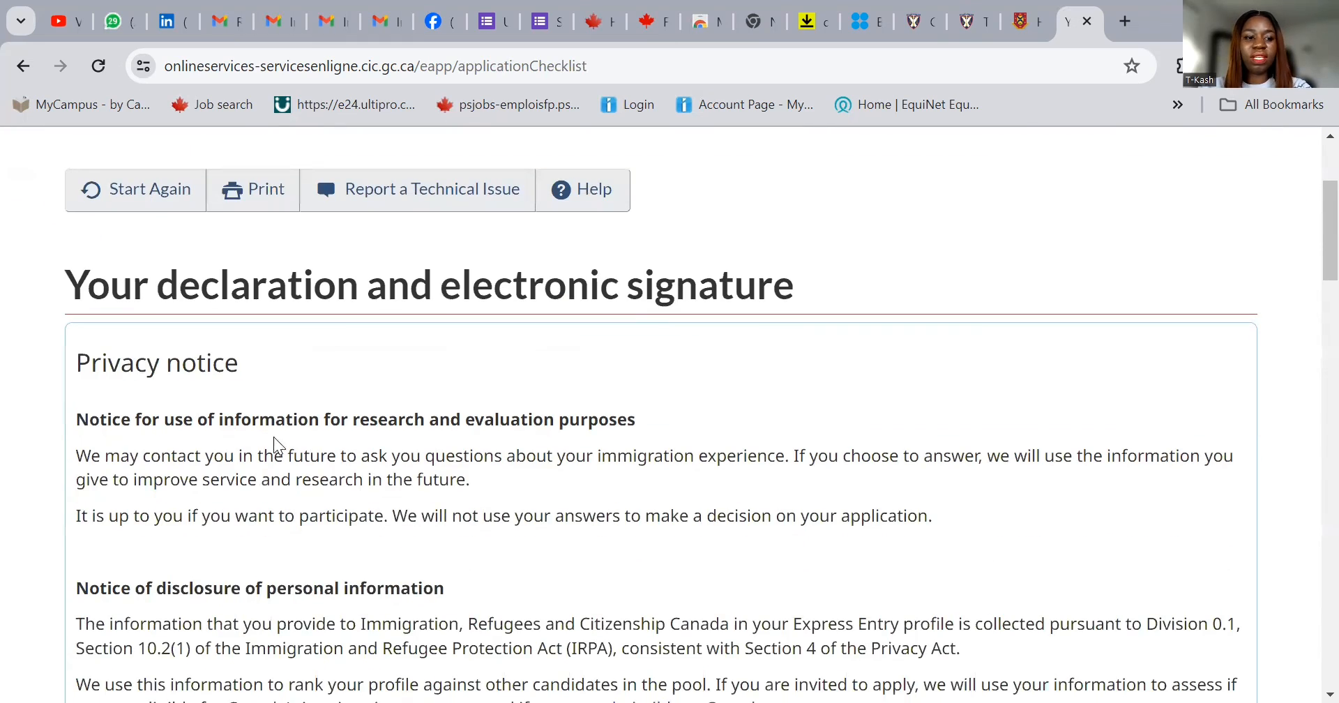
scroll(269, 440, "down", 2)
scroll(598, 356, "up", 1)
scroll(697, 419, "down", 2)
scroll(730, 433, "down", 1)
scroll(705, 417, "down", 1)
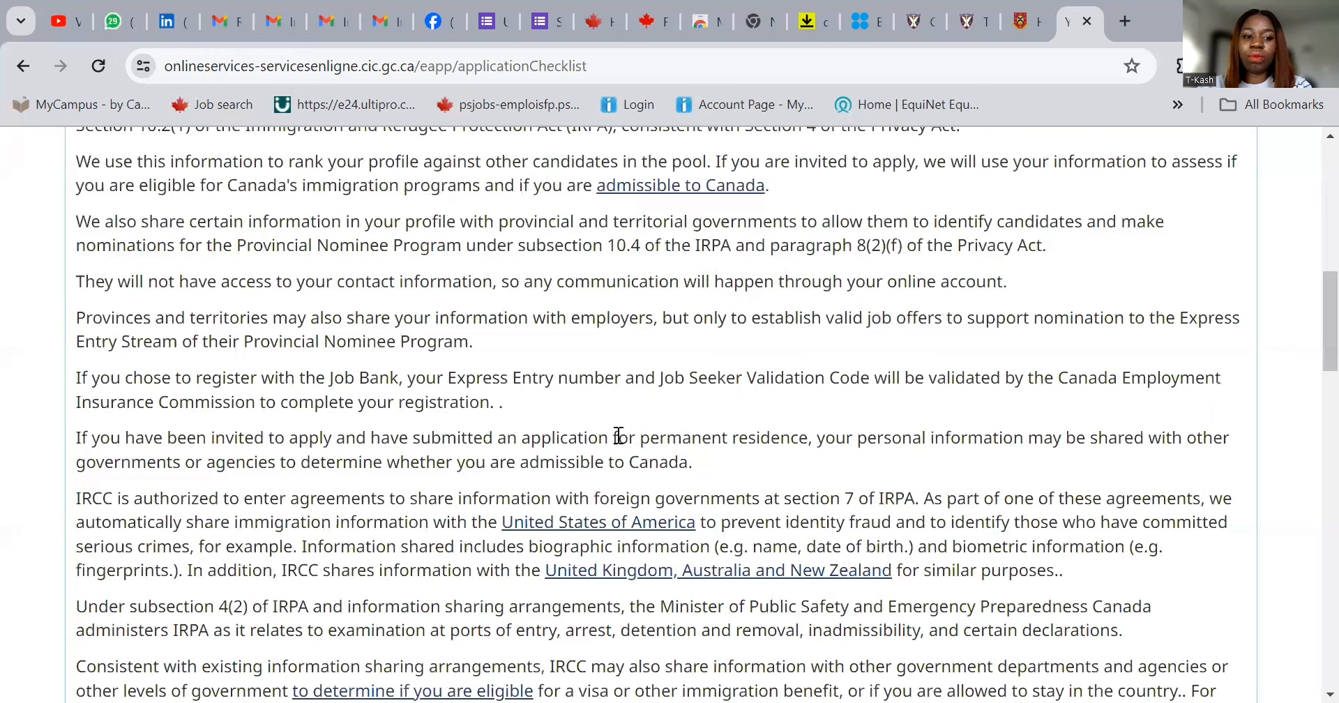
scroll(625, 435, "down", 3)
scroll(548, 443, "down", 3)
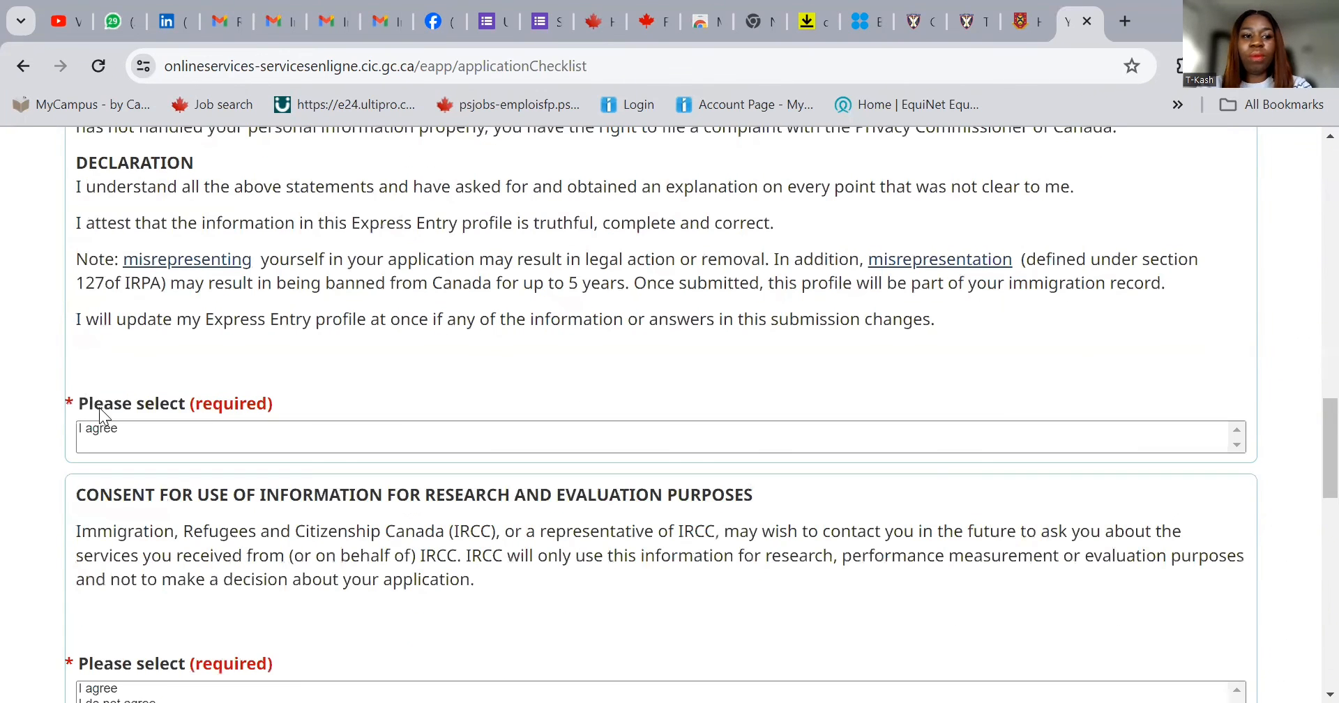
left_click(111, 428)
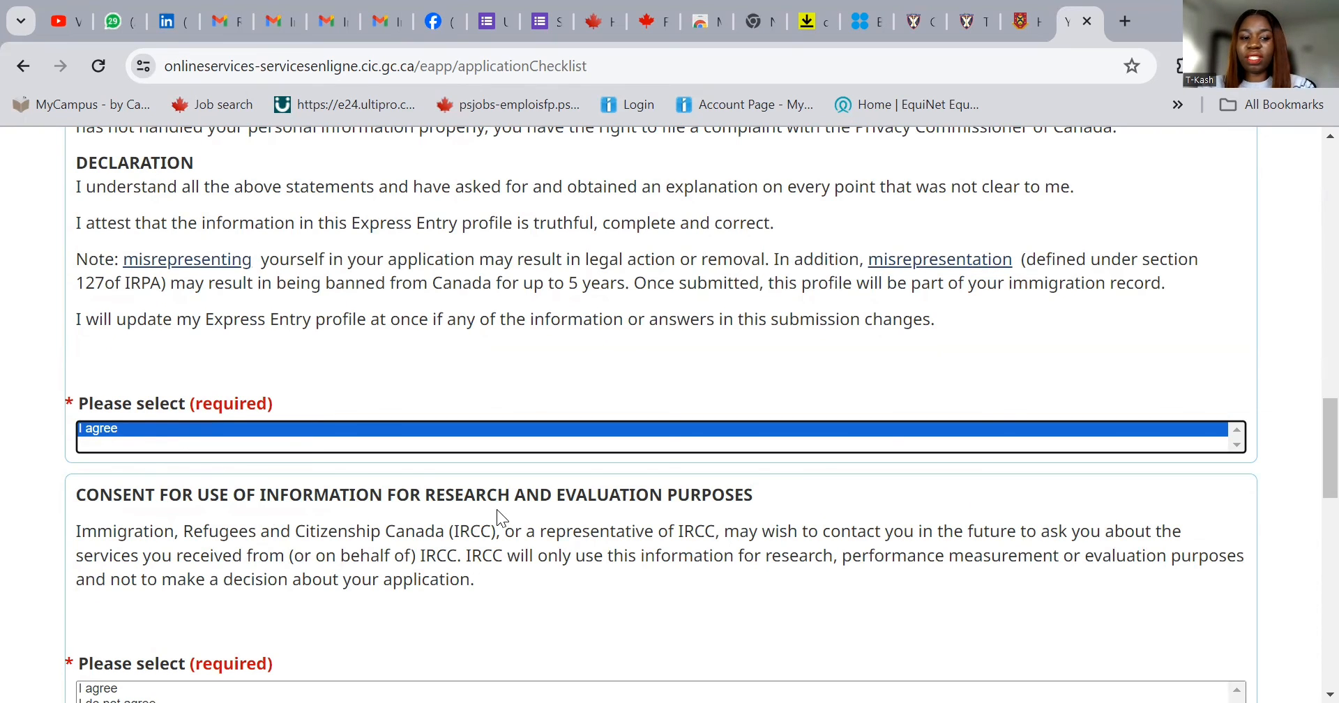
- Select I agree for the research and evaluation consent
scroll(496, 509, "down", 1)
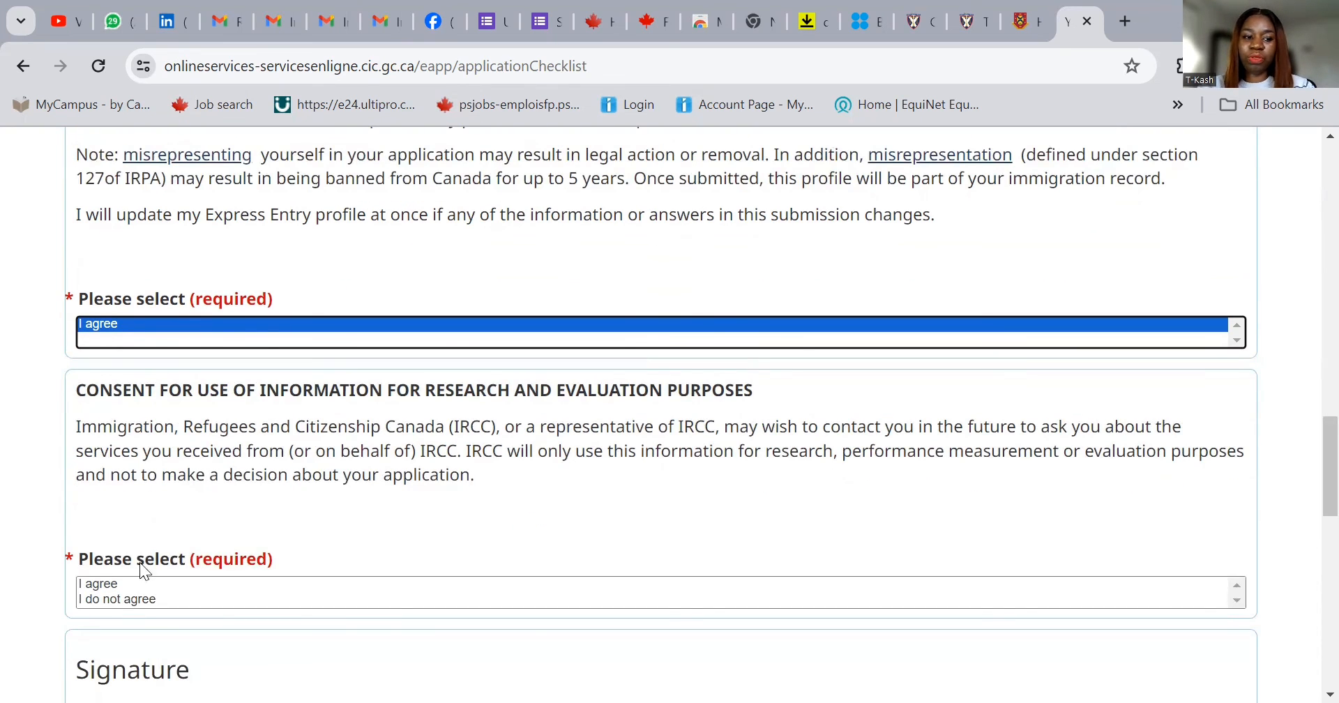
left_click(117, 583)
scroll(475, 483, "down", 2)
- Enter the signer's given name and last name in the electronic signature fields
left_click(228, 579)
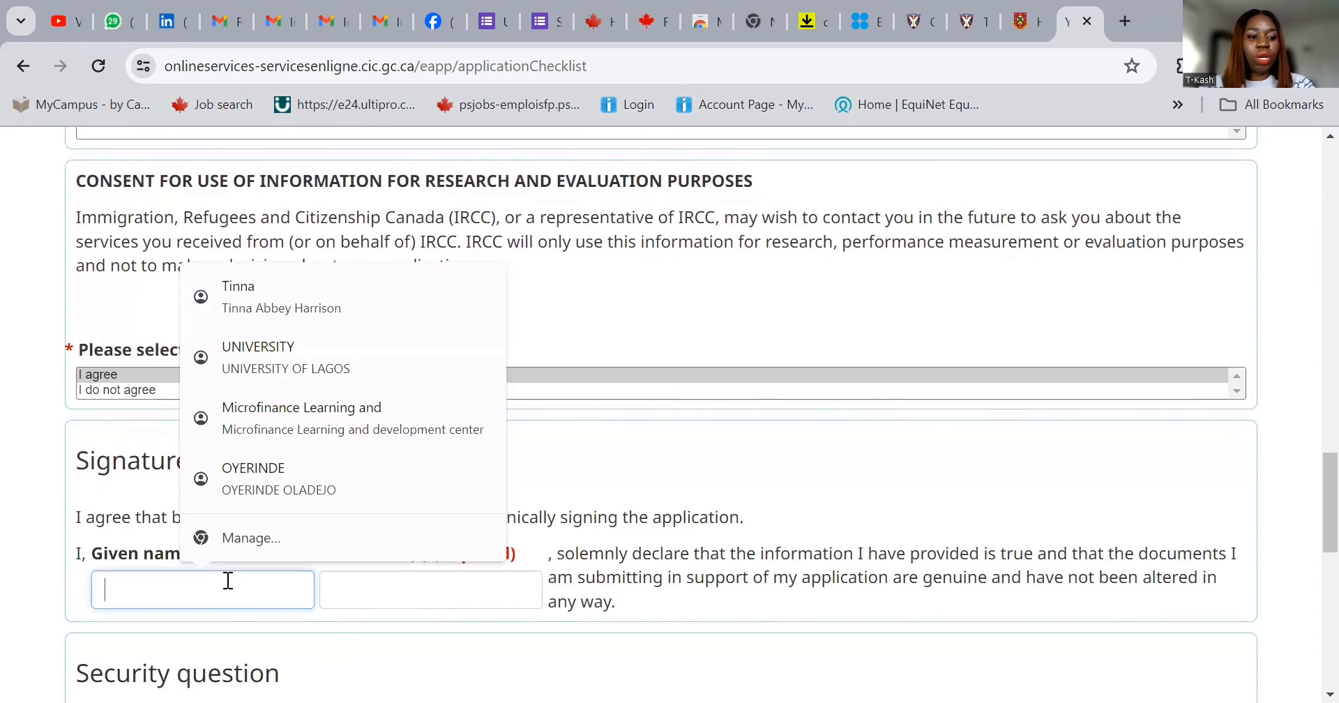
type("d")
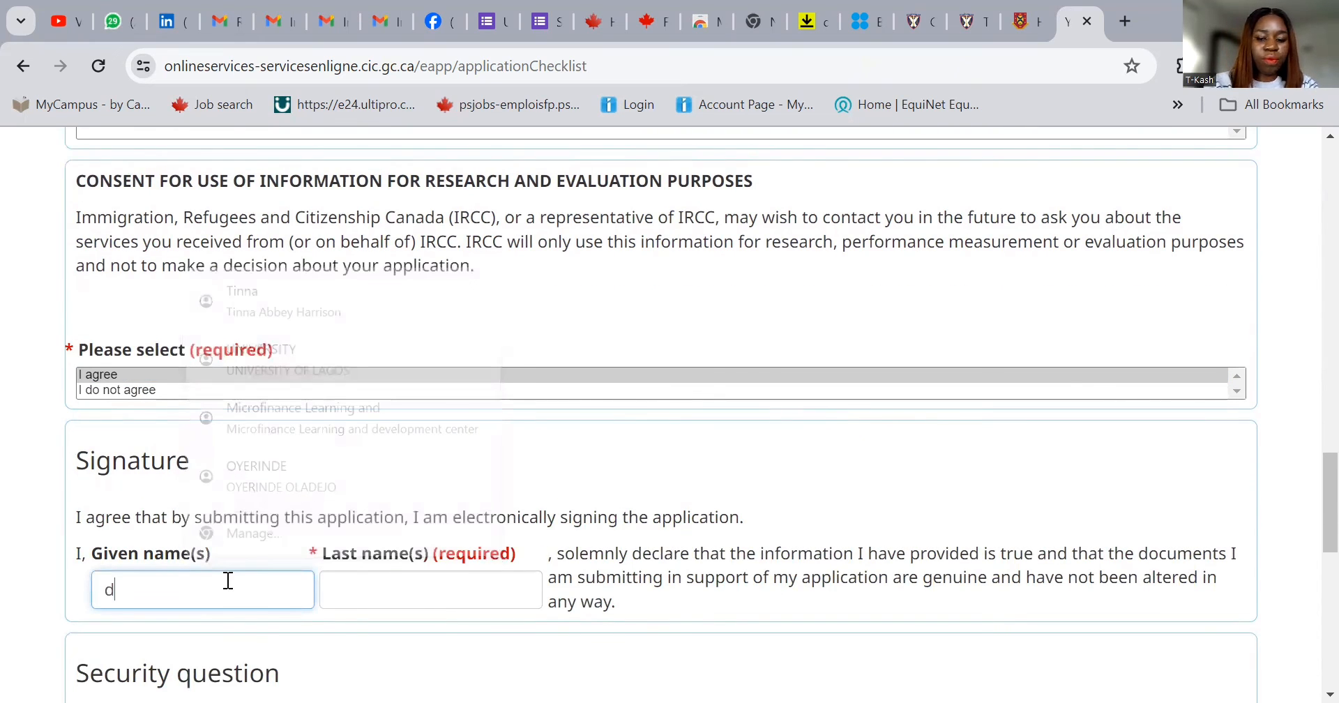
key("BackSpace")
type("D")
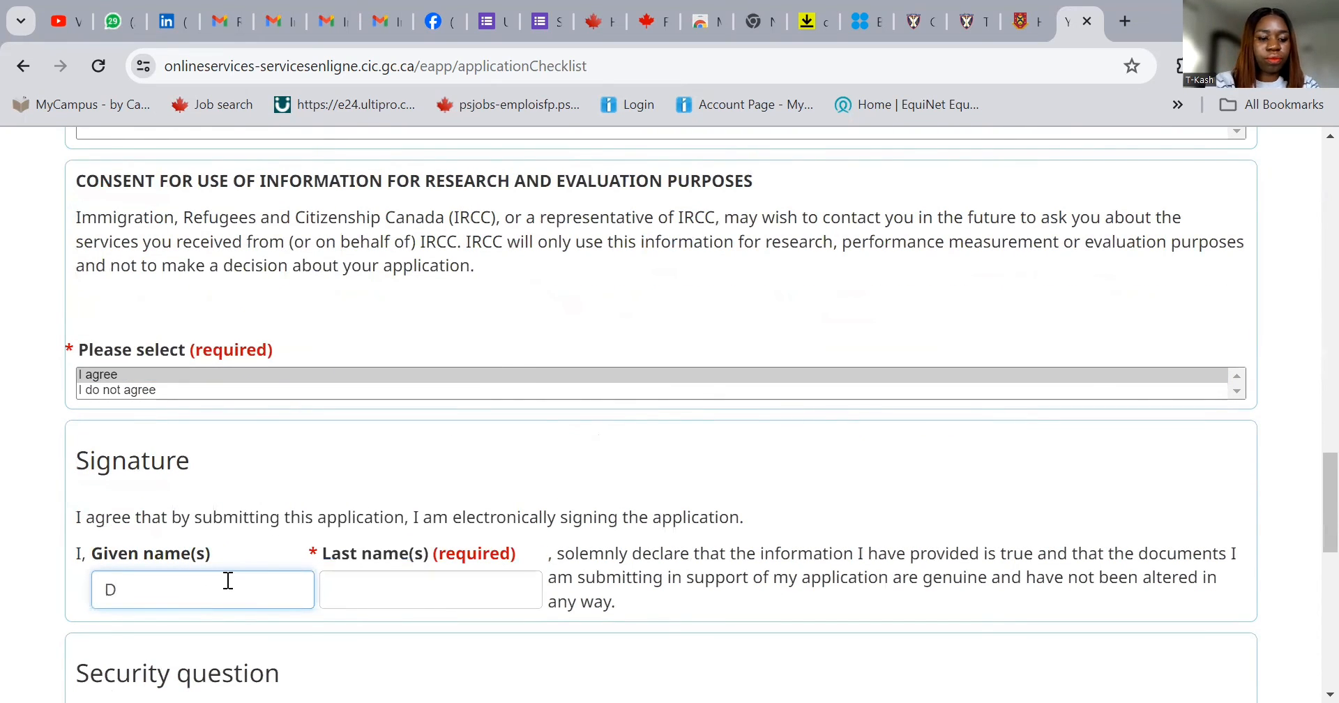
type("emo")
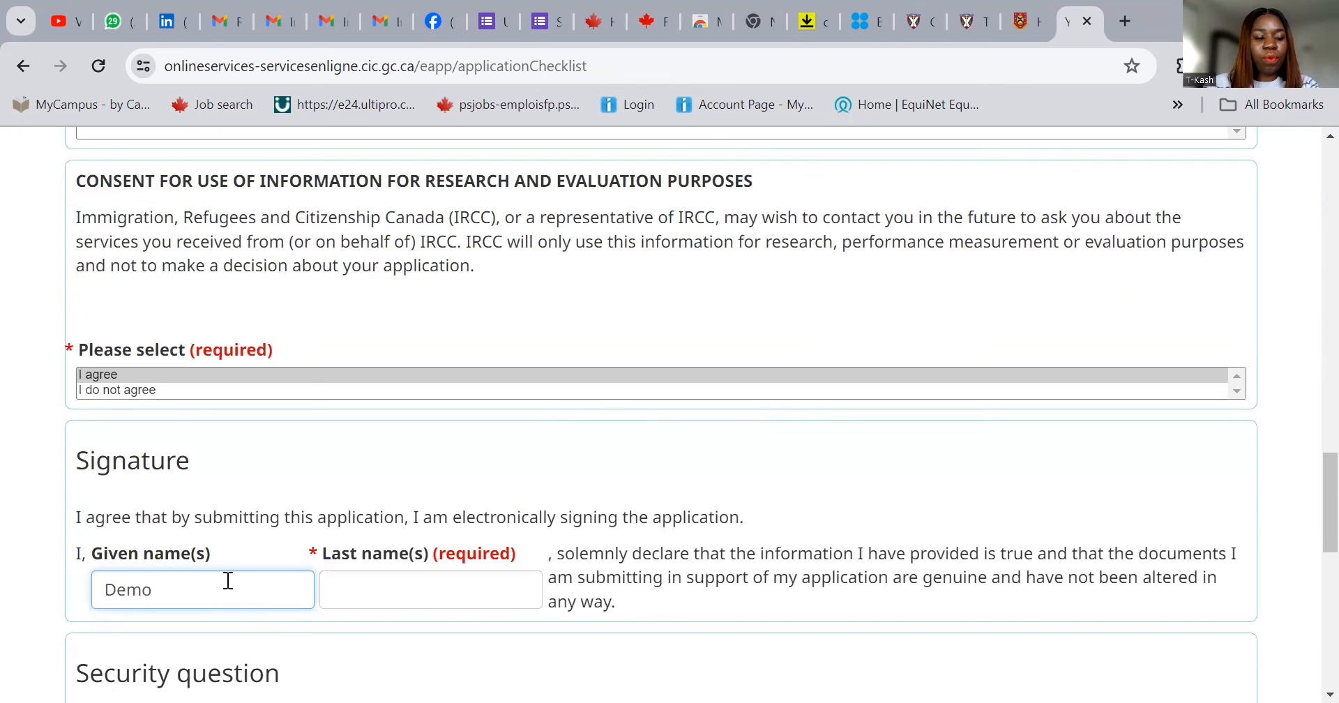
left_click(393, 577)
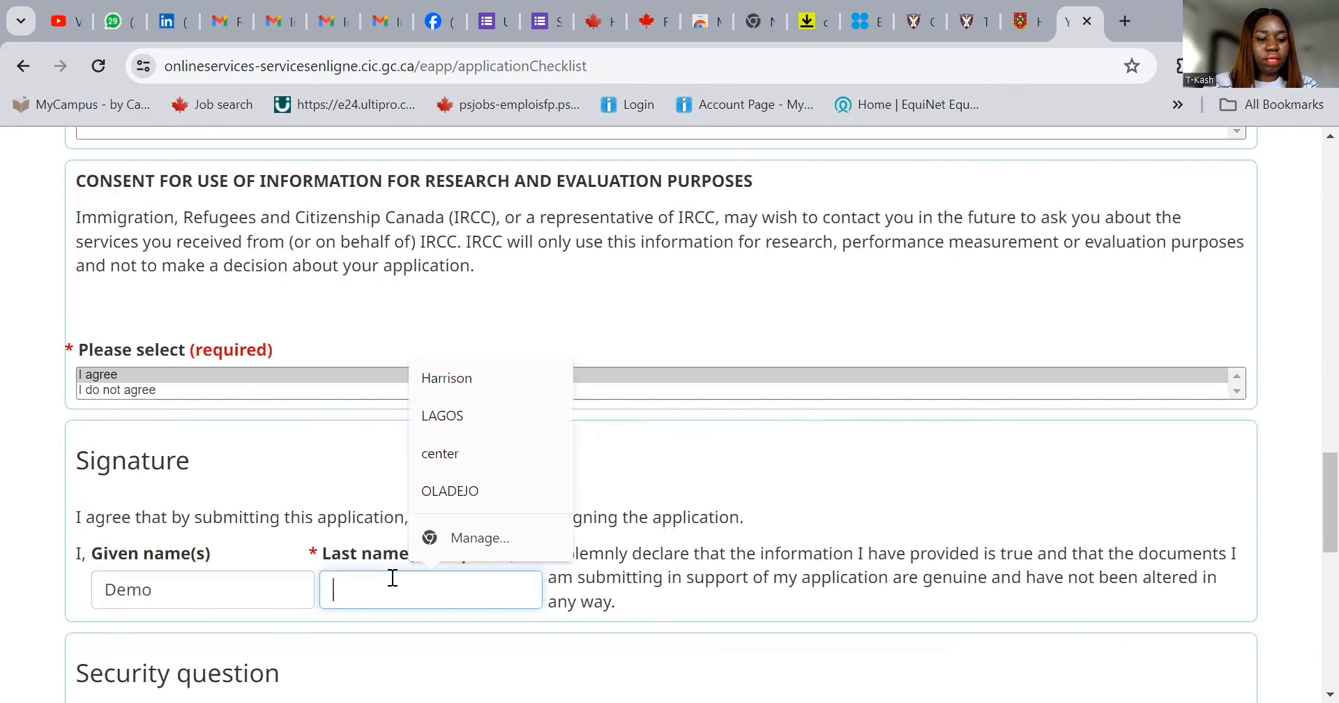
type("Demo")
scroll(384, 499, "down", 3)
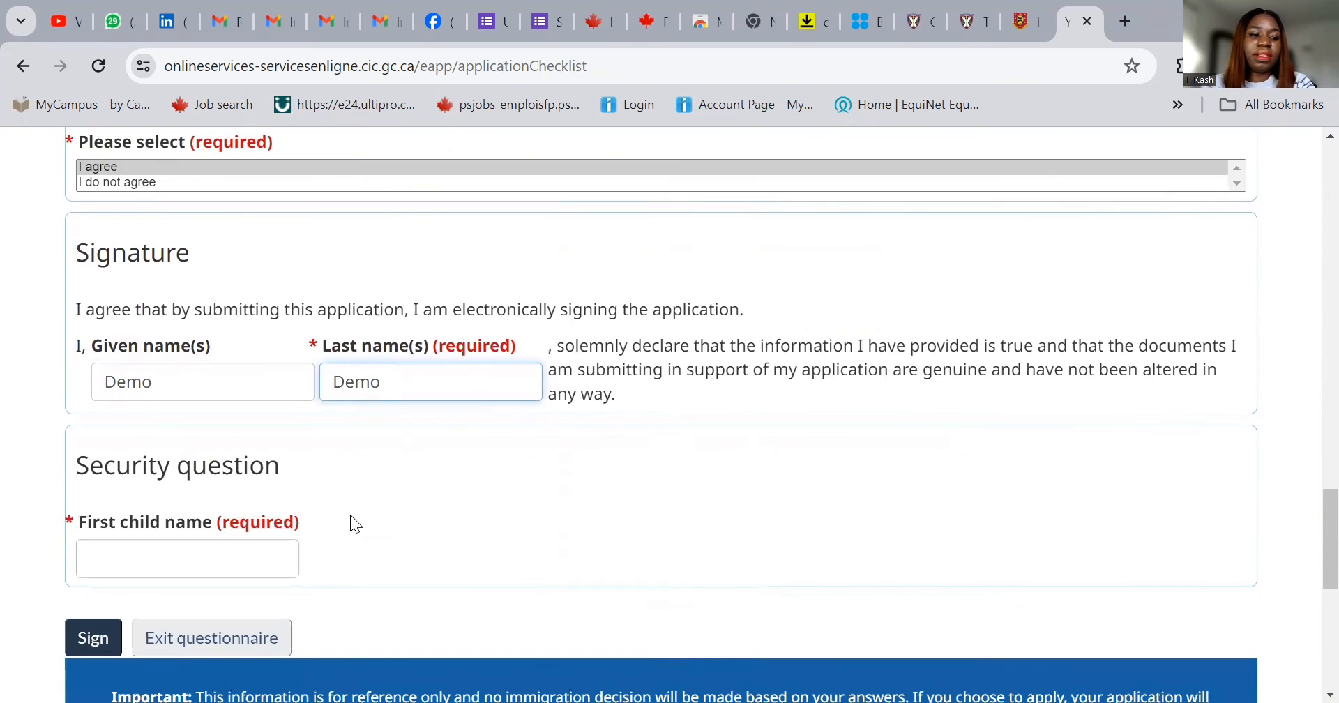
left_click(203, 554)
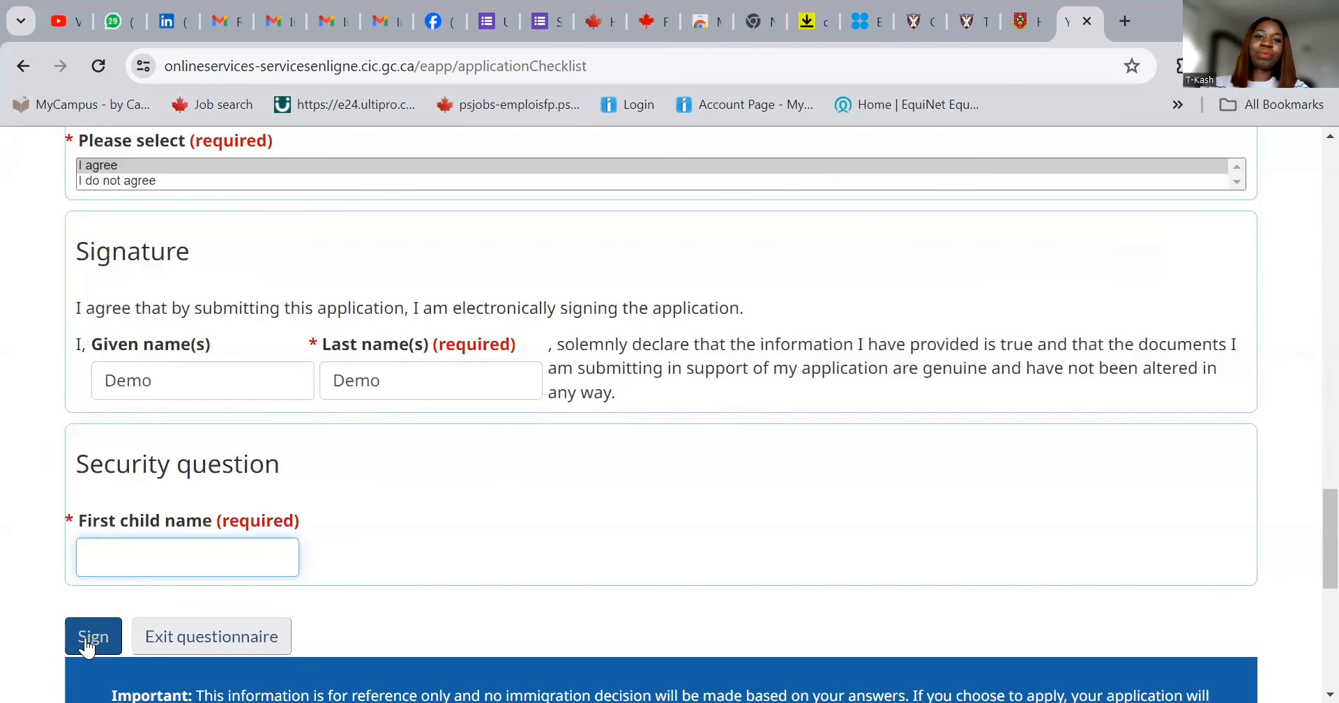
left_click(88, 647)
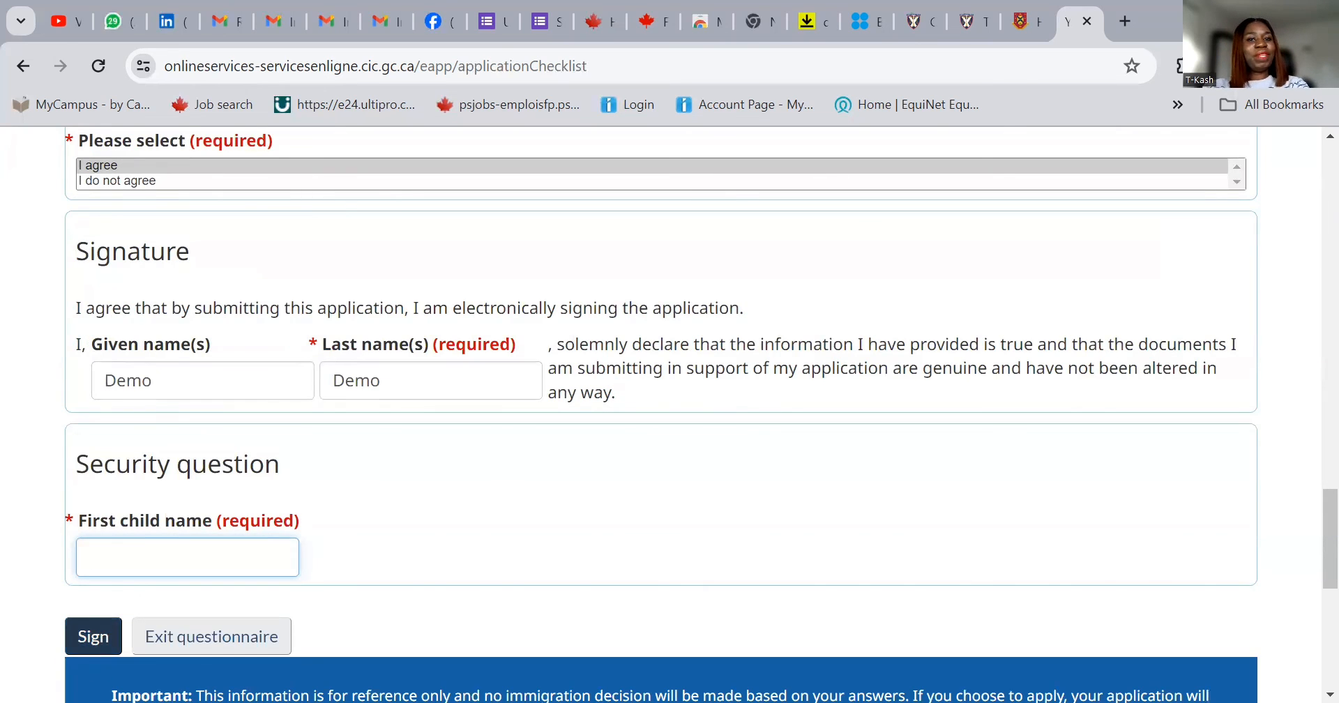